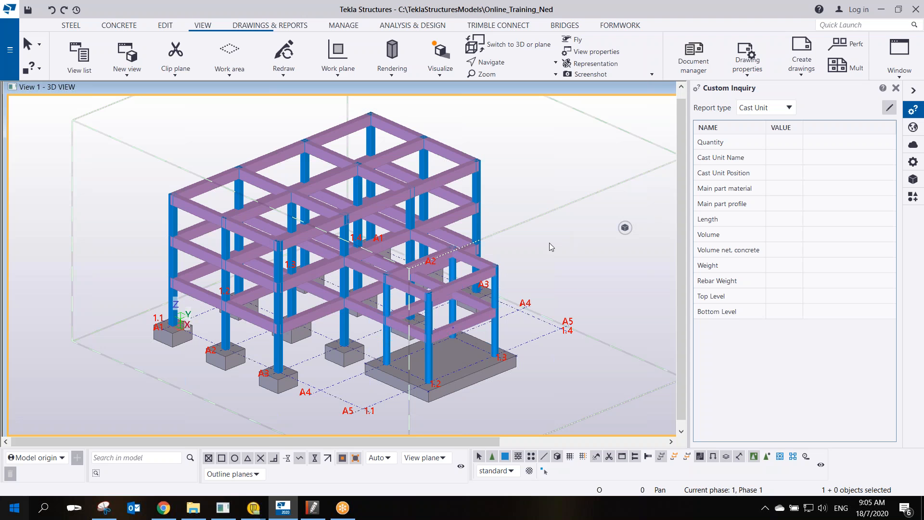
Switch the model view from 3D to plan and open the properties of the rectangular grid.
middle_click_drag(546, 267, 548, 288)
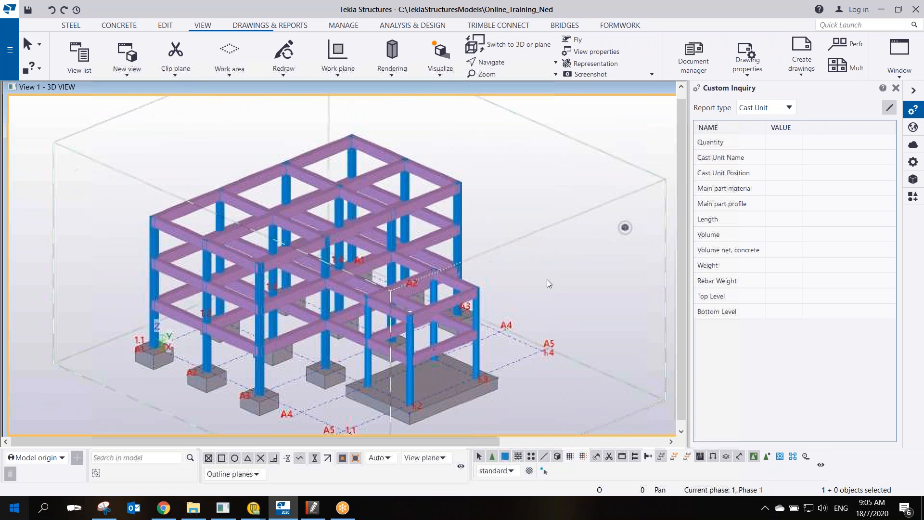
key("ctrl+p")
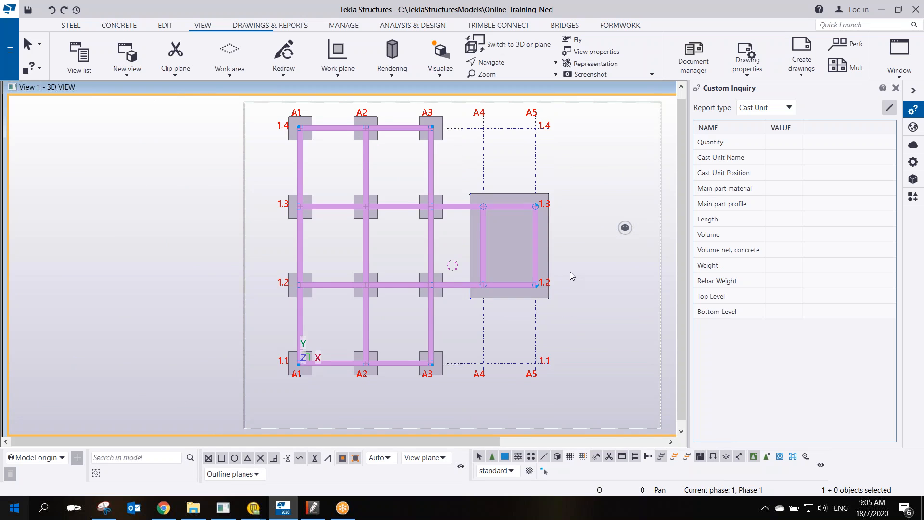
middle_click_drag(570, 272, 332, 269)
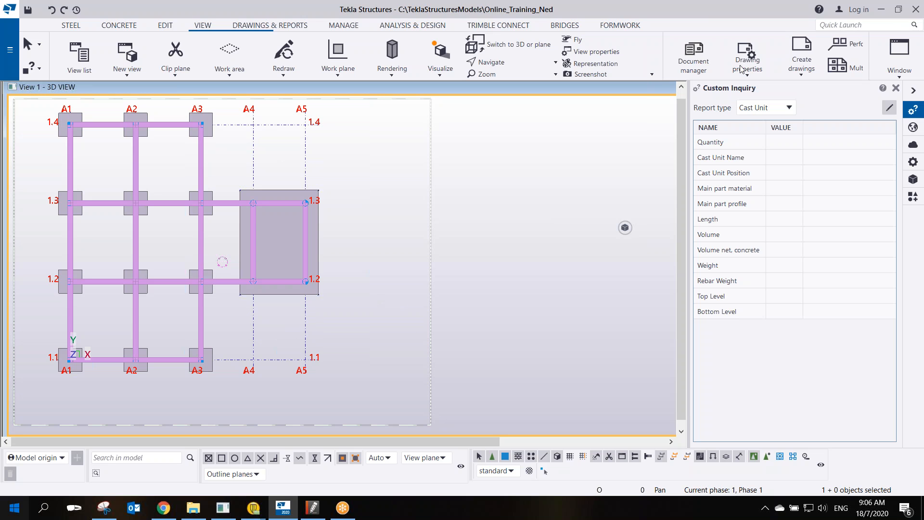
left_click(715, 51)
left_click(305, 314)
double_click(306, 314)
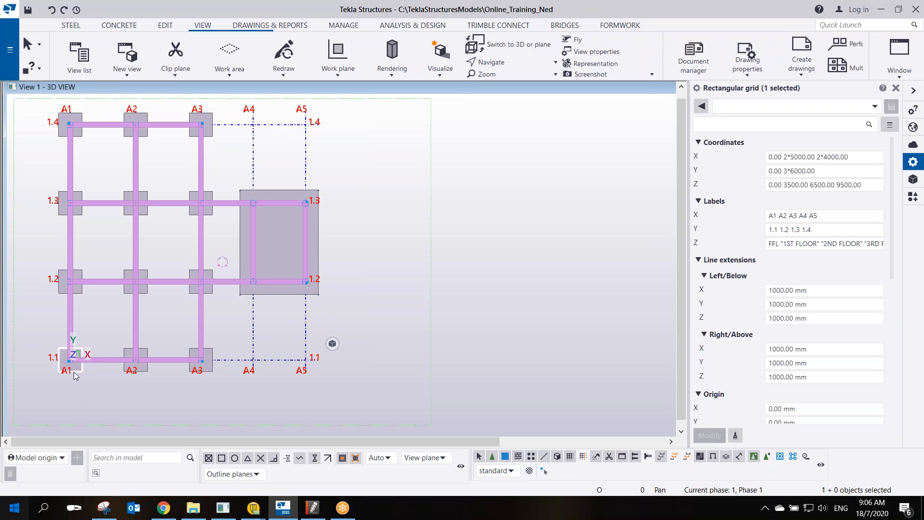
Set the grid's X coordinates to 0.00 2*5000.00 10*4000.00 and apply the modification.
left_click(824, 169)
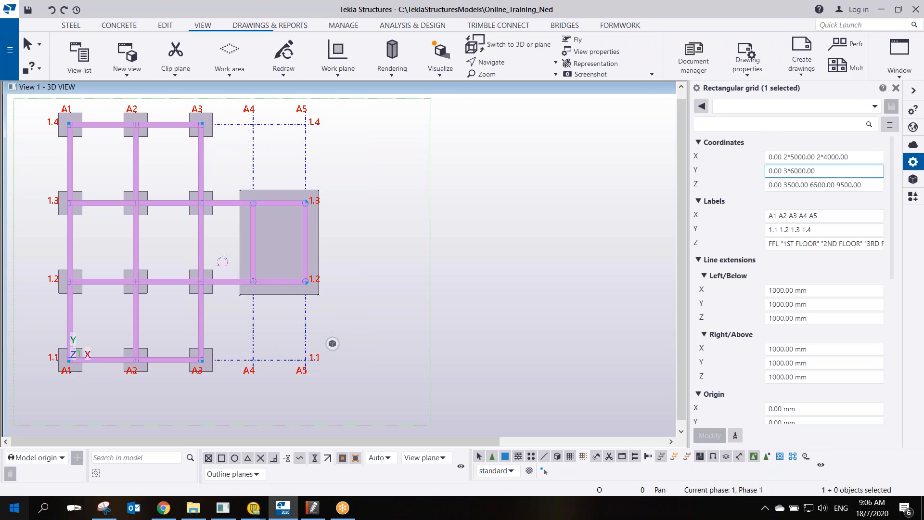
left_click(822, 158)
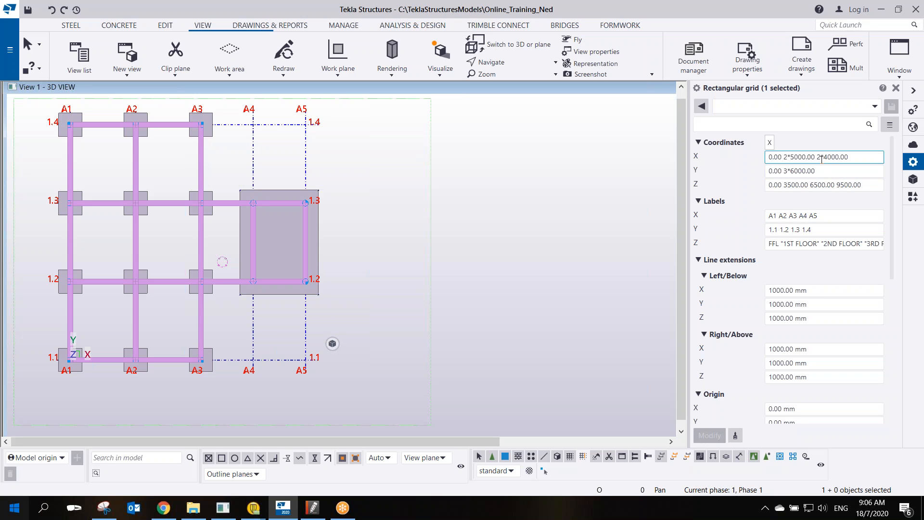
left_click(821, 159)
double_click(820, 158)
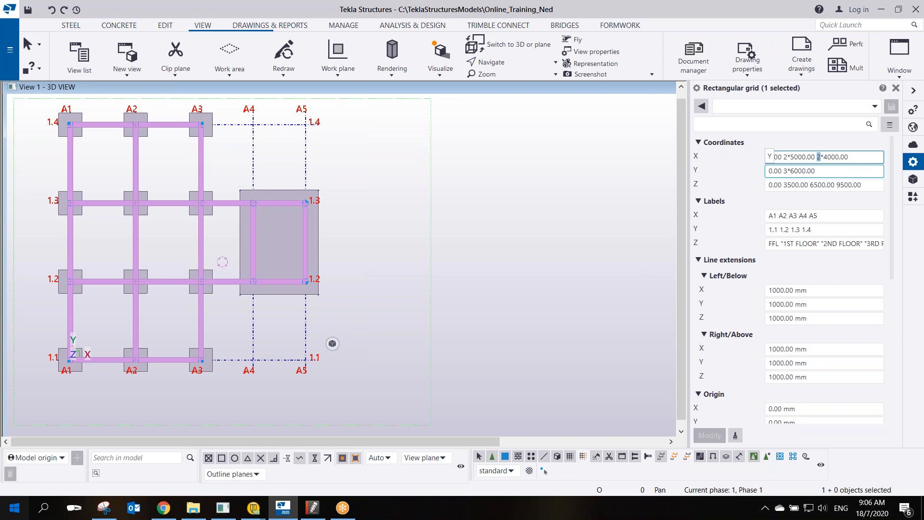
type("10")
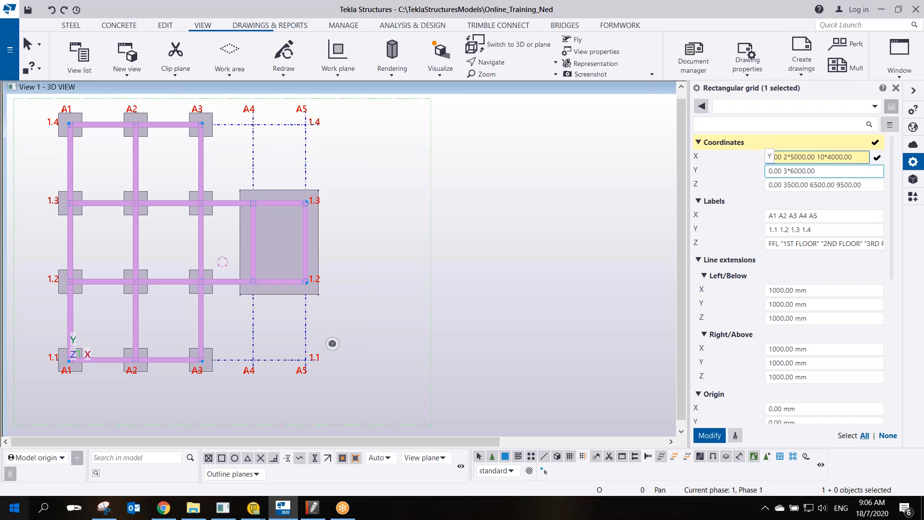
key("Return")
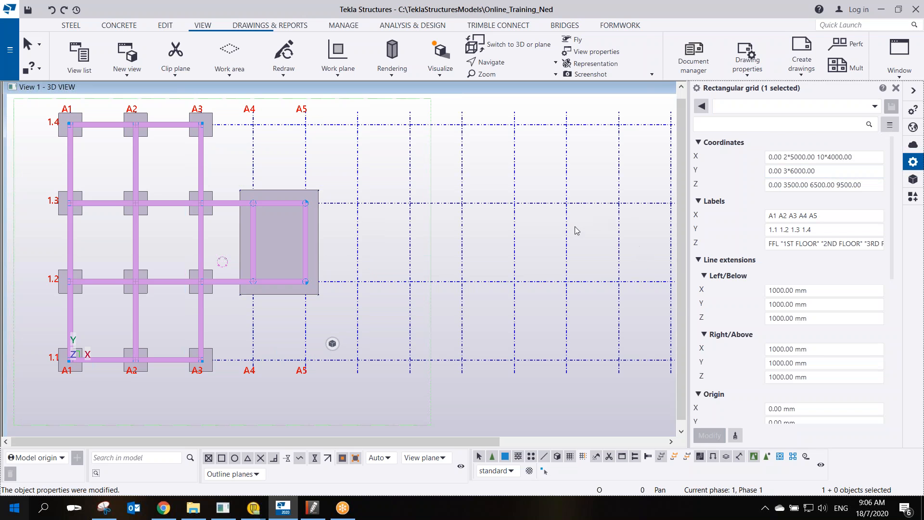
Fit the work area to the entire model, including the extended grid, and show it in 3D.
scroll(575, 229, "down", 3)
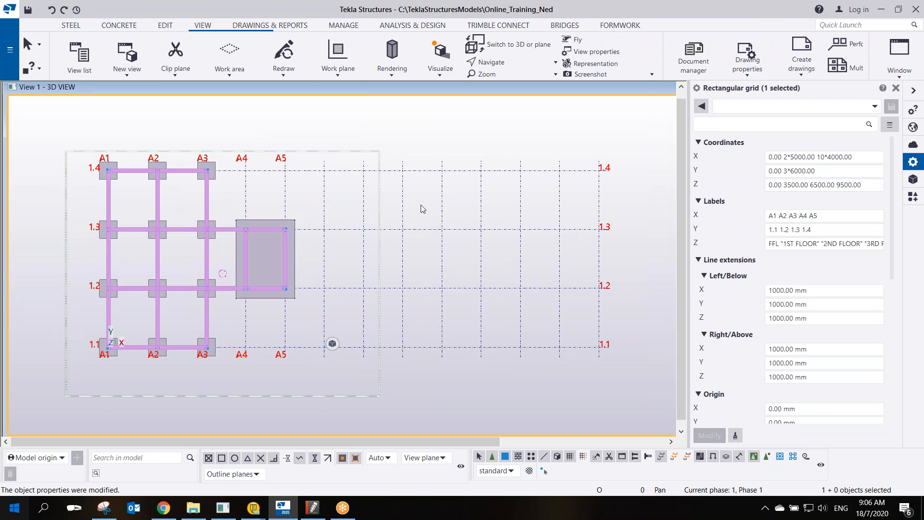
right_click(421, 206)
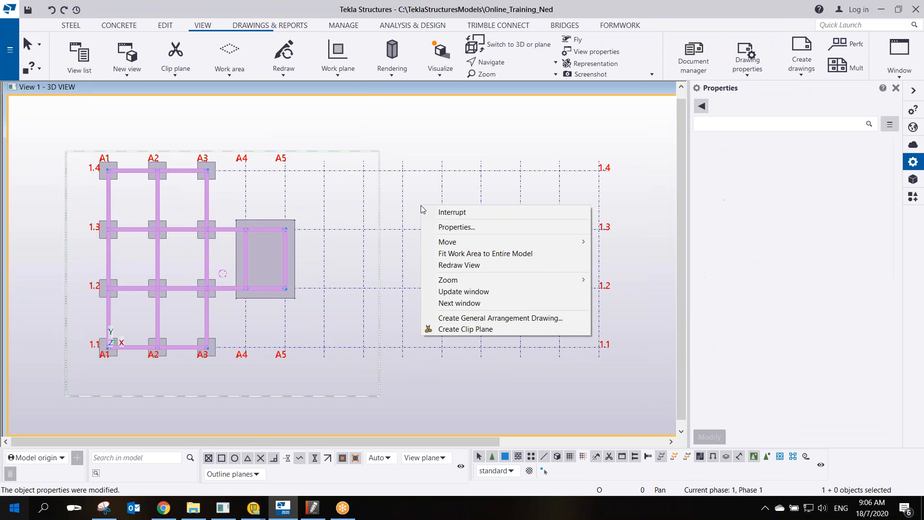
left_click(465, 254)
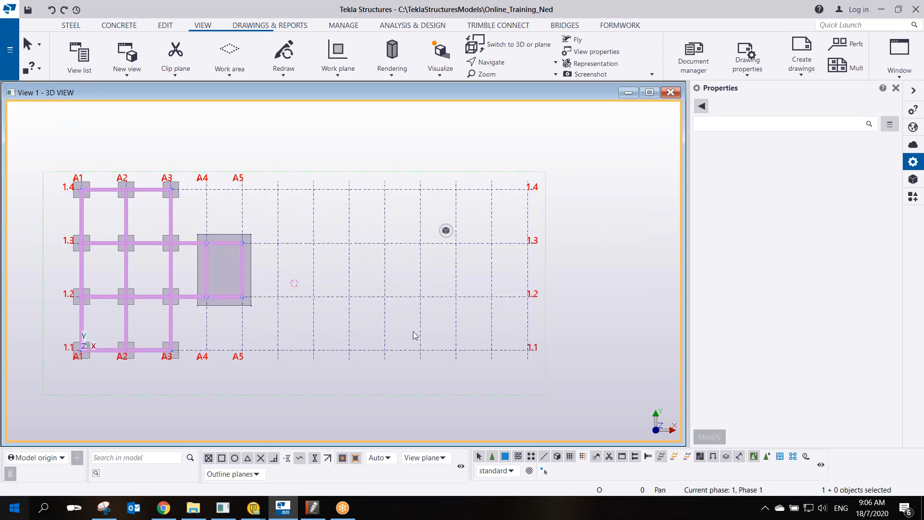
key("ctrl+p")
scroll(387, 291, "up", 2)
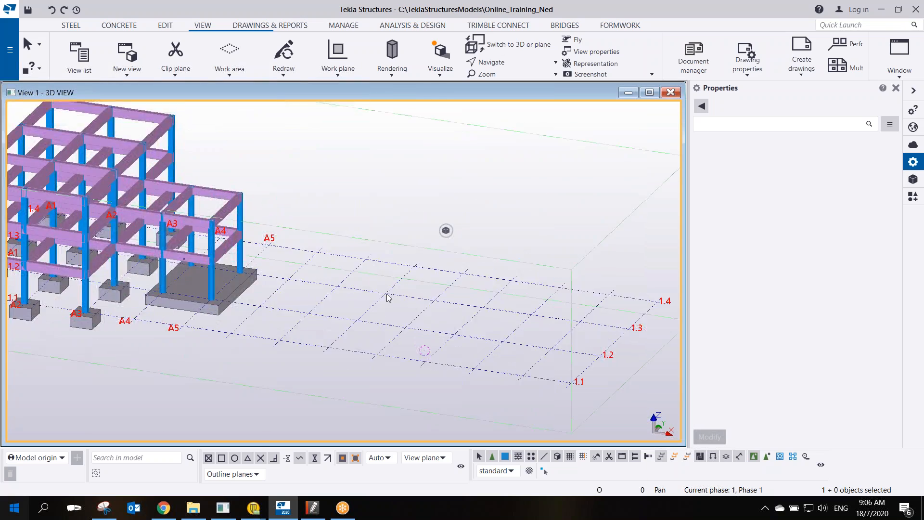
middle_click_drag(388, 307, 320, 312, "ctrl")
scroll(331, 312, "down", 6)
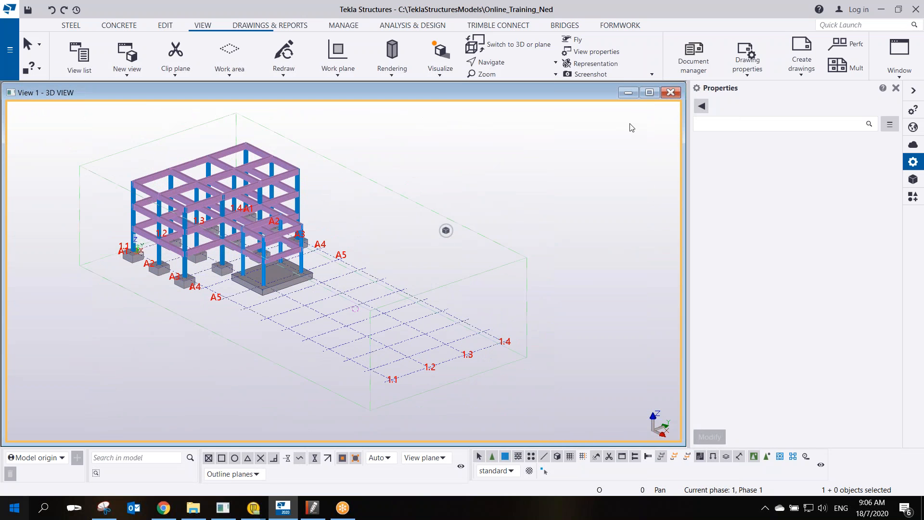
Select the extended grid and examine its X coordinates in the properties.
left_click(362, 307)
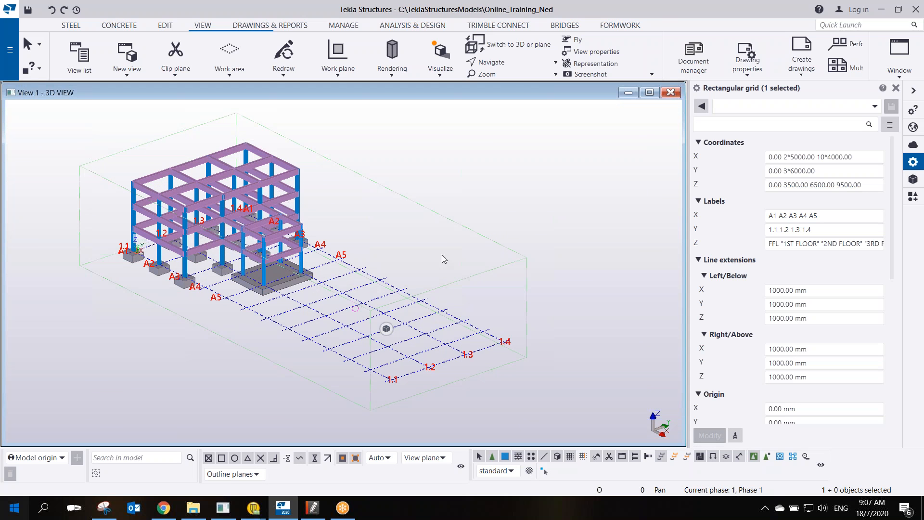
left_click(817, 157)
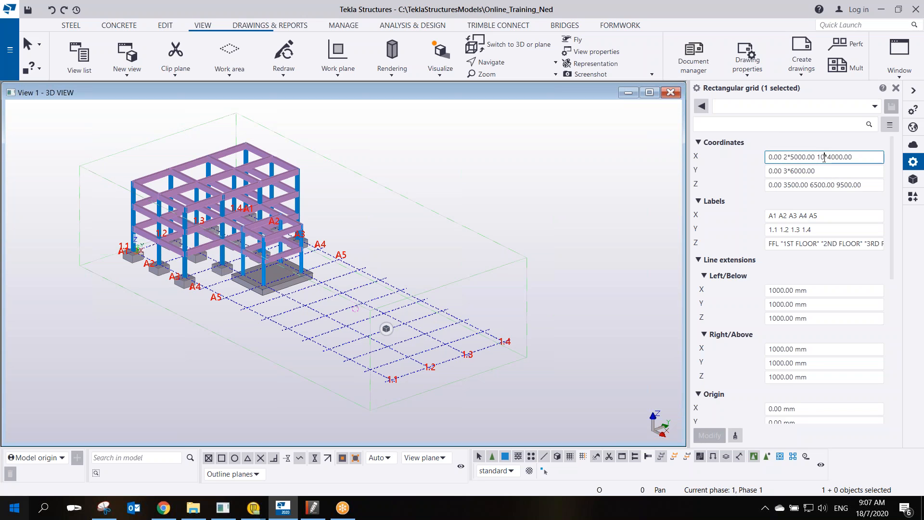
double_click(819, 157)
Return the view to plan and refit the work area to the entire model.
middle_click_drag(435, 262, 377, 254)
key("ctrl+p")
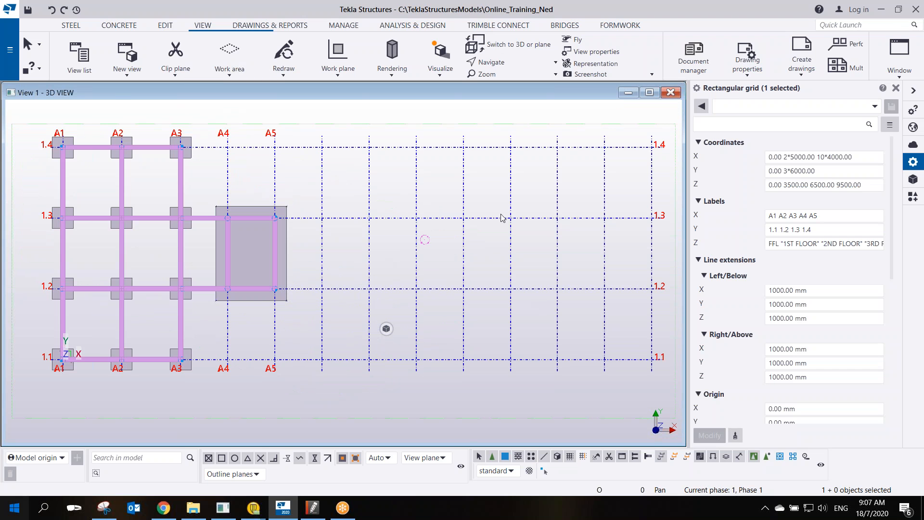
middle_click_drag(519, 253, 452, 281)
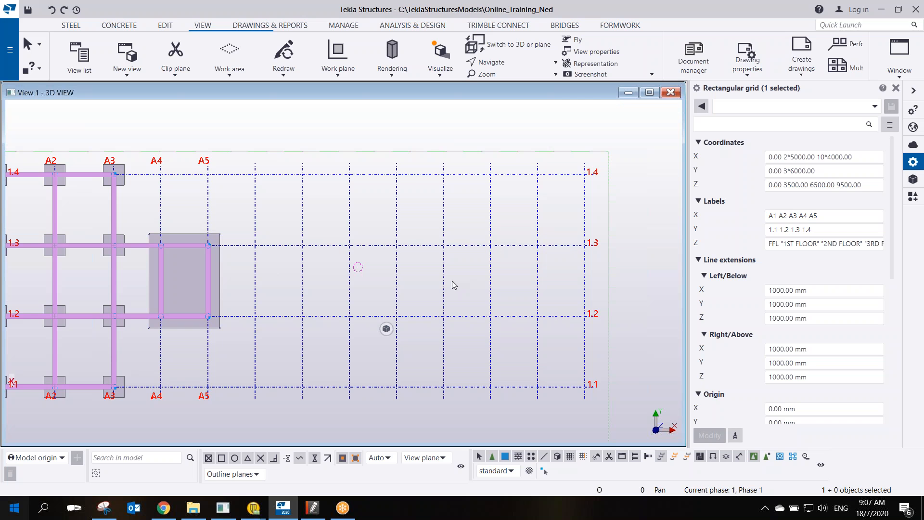
scroll(427, 271, "down", 1)
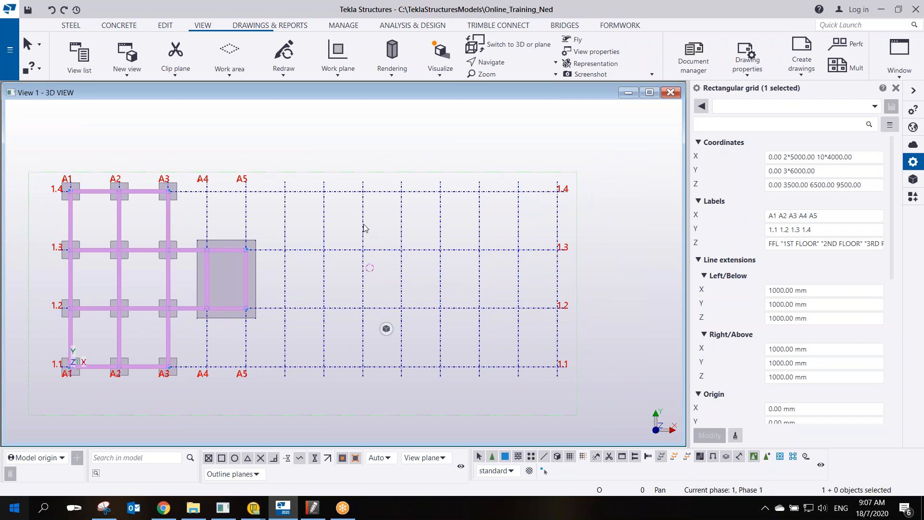
left_click(316, 156)
right_click(323, 156)
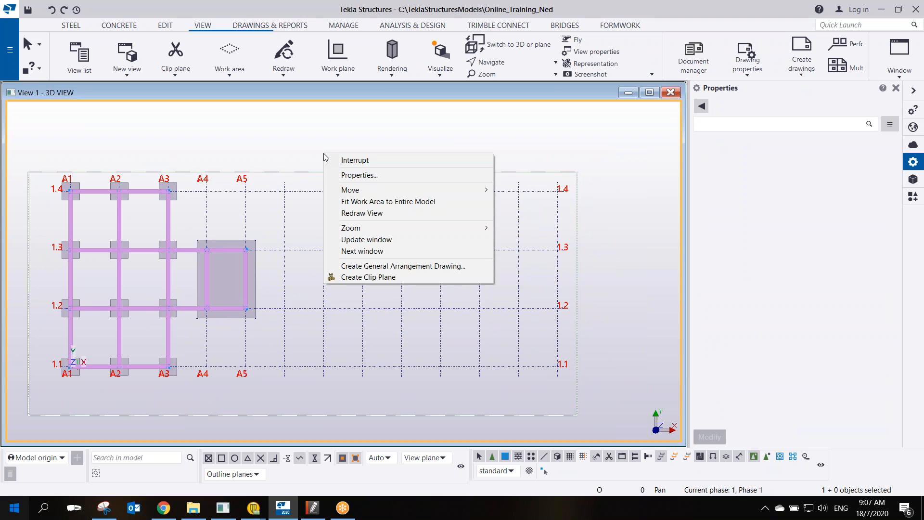
left_click(366, 201)
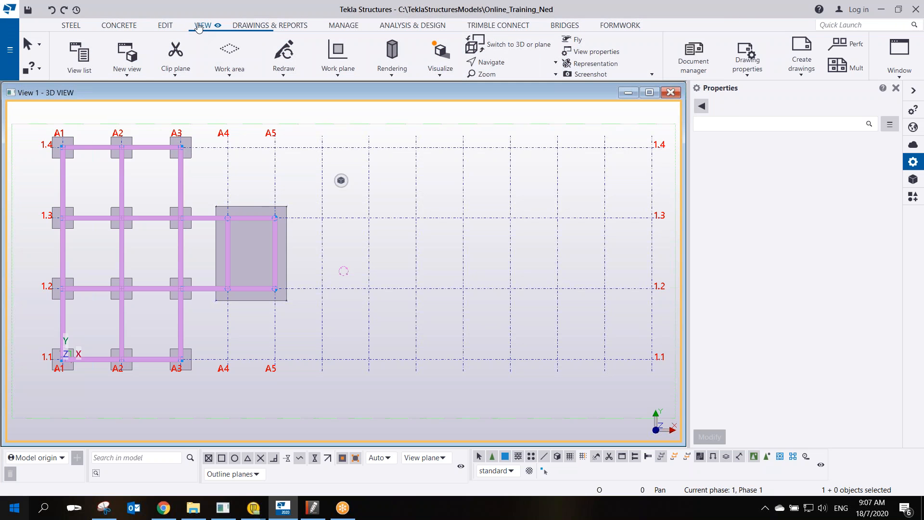
Define the work area using two points that enclose the building from grid A1 to A5 and 1.1 to 1.4.
left_click(233, 76)
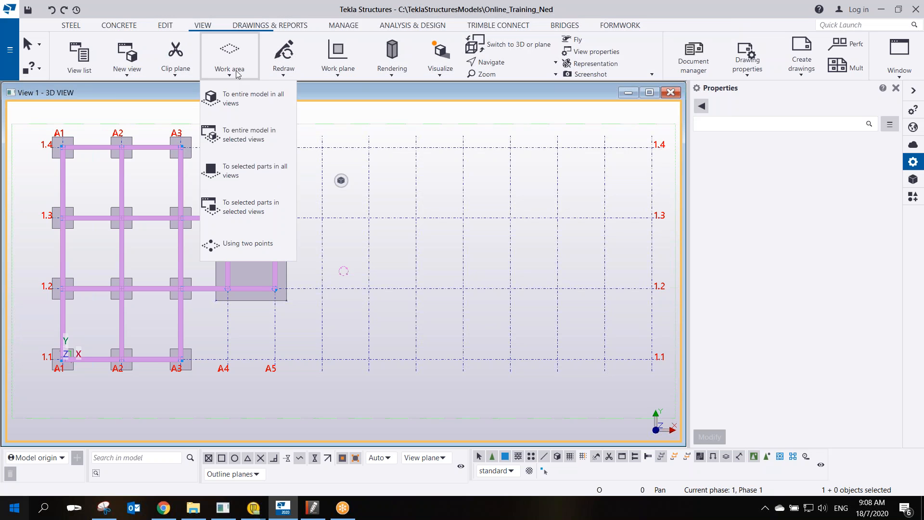
left_click(258, 240)
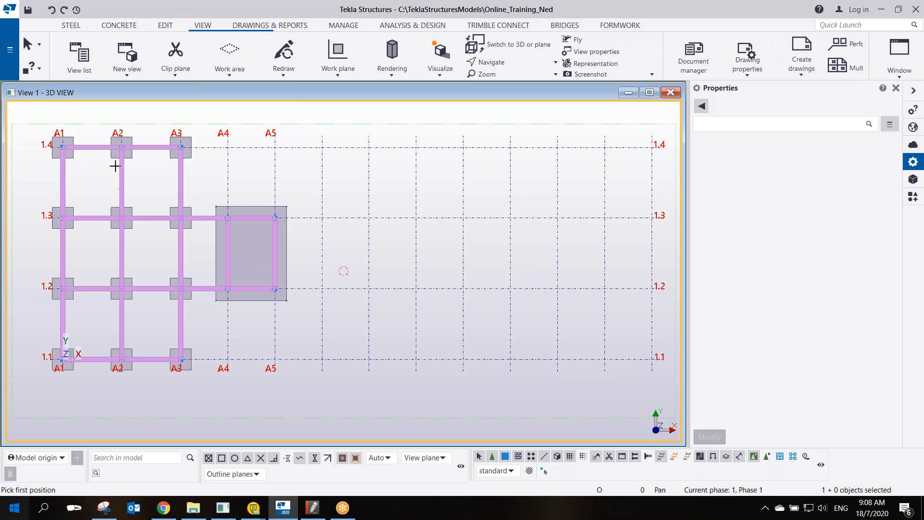
left_click(30, 118)
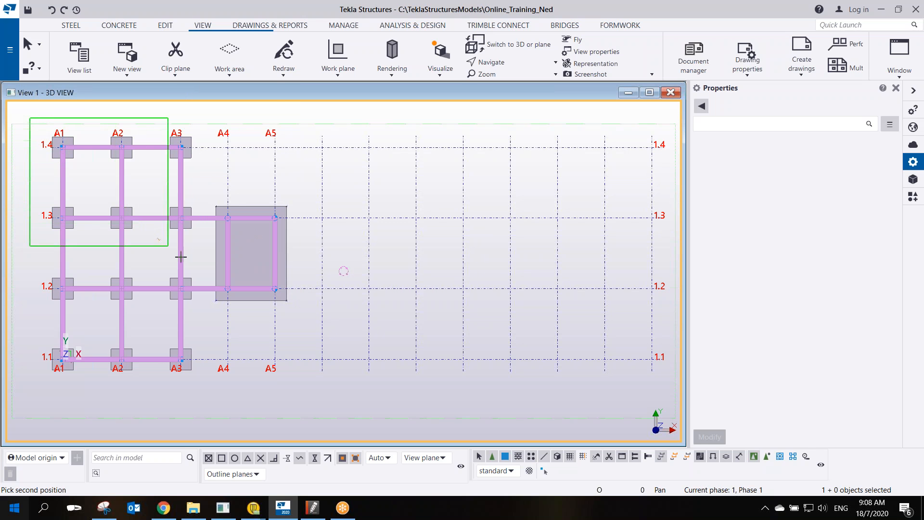
left_click(293, 378)
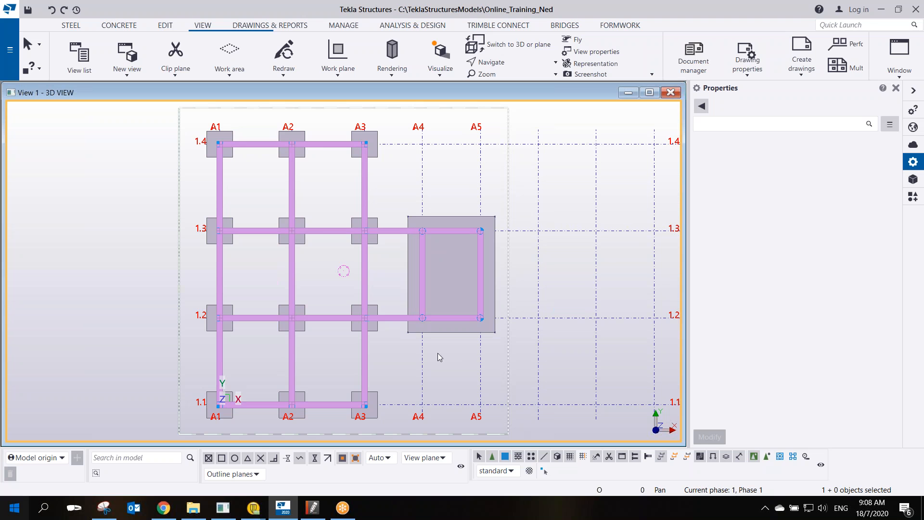
Examine the two-point work area box around the building in 3D.
key("ctrl+p")
scroll(479, 324, "down", 4)
scroll(517, 318, "up", 1)
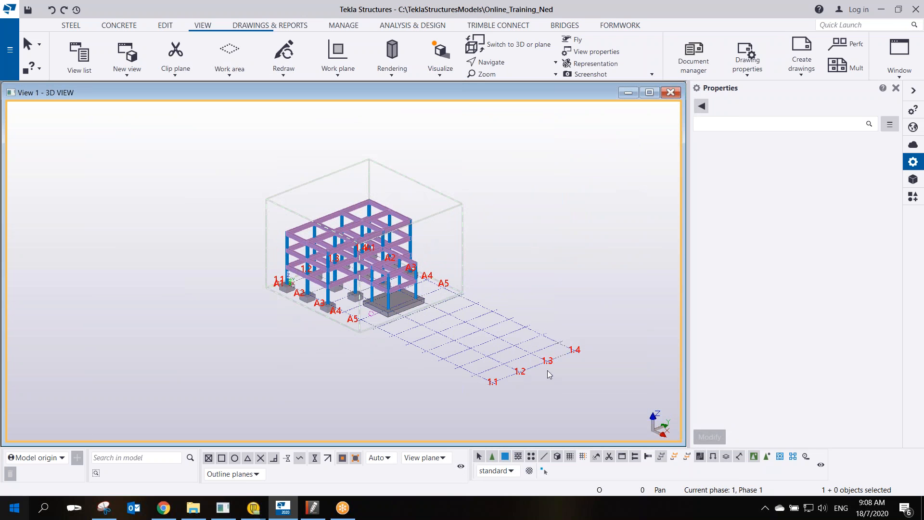
scroll(409, 296, "up", 5)
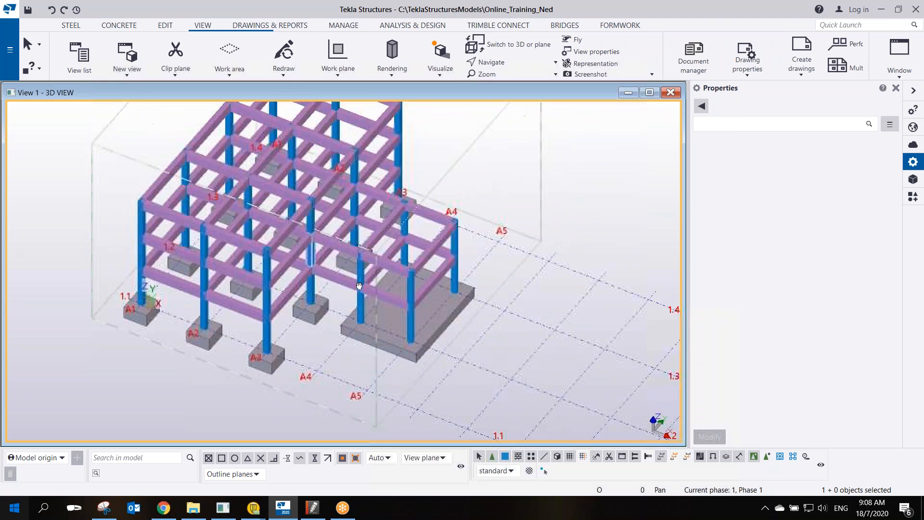
scroll(359, 285, "down", 3)
Return to plan and define a smaller work area using two points around the bay A1–A2 and 1.1–1.2.
key("ctrl+p")
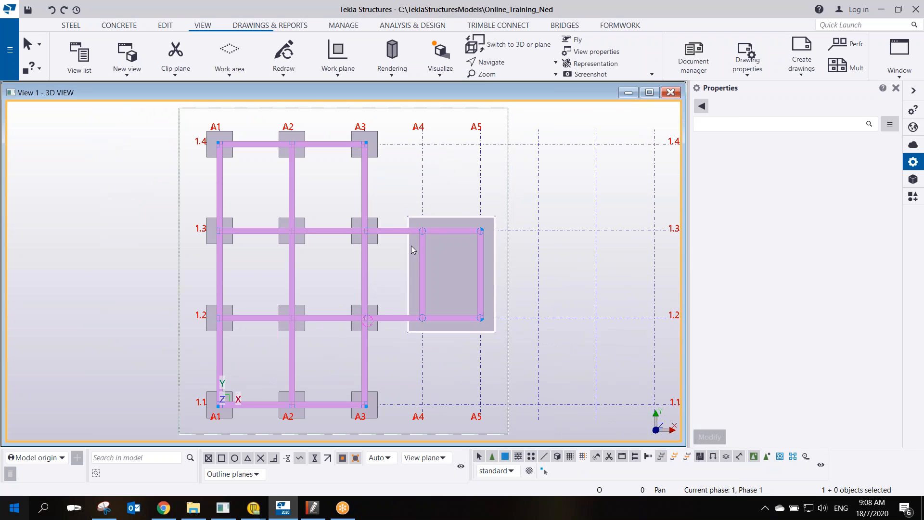
middle_click_drag(359, 324, 373, 284)
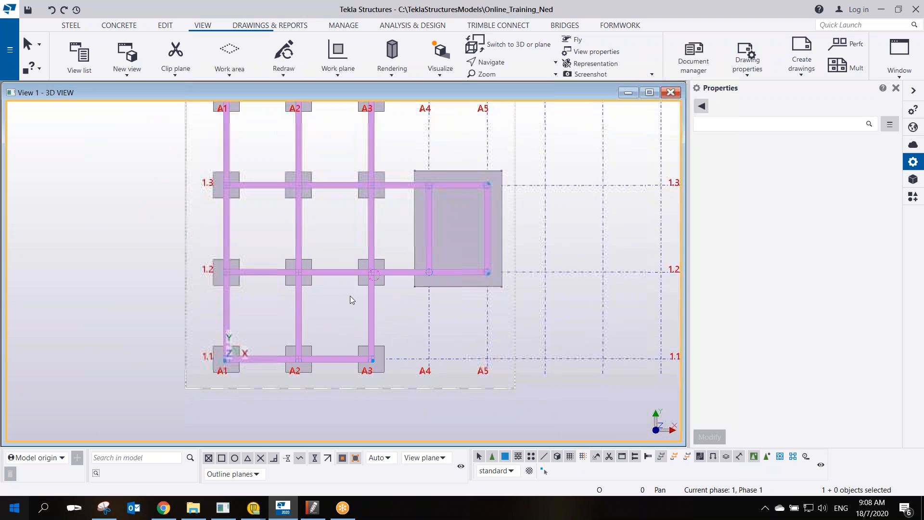
left_click(236, 72)
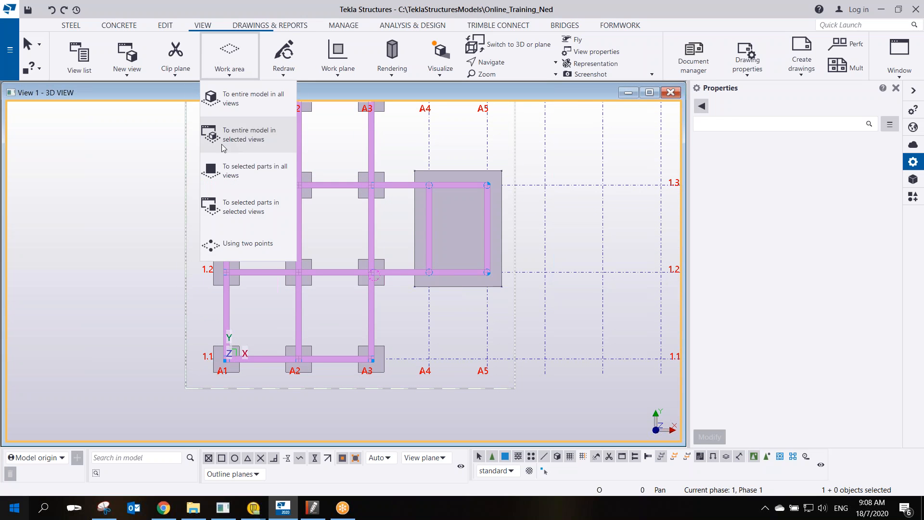
left_click(225, 243)
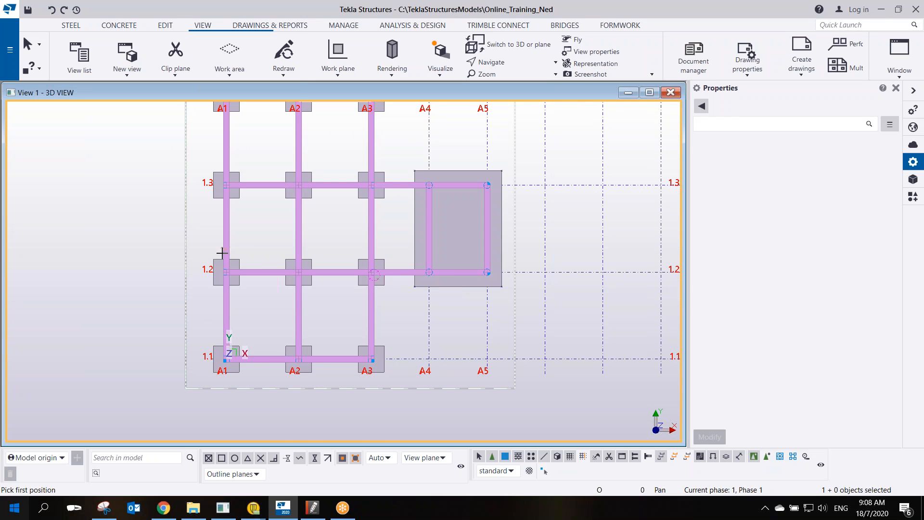
left_click(197, 250)
left_click(327, 388)
Examine in 3D the columns, beams and footings within the reduced work area from several angles.
scroll(387, 288, "down", 5)
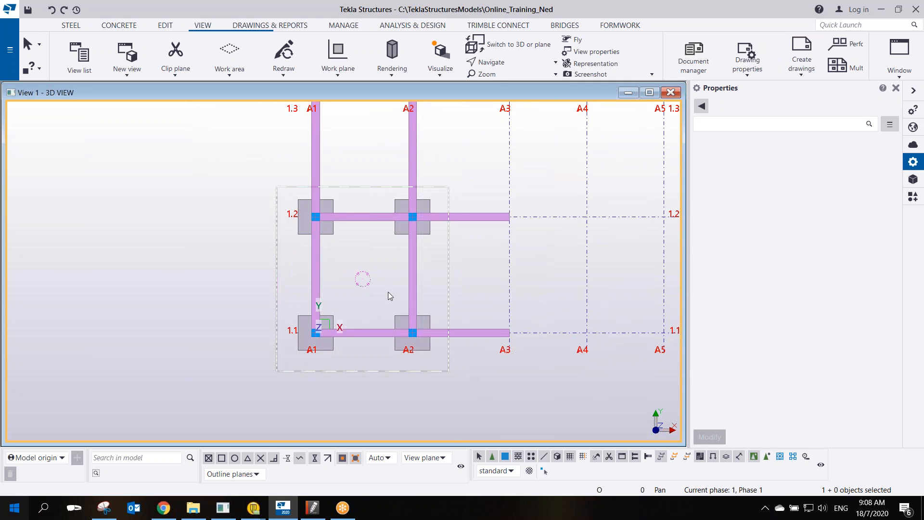
middle_click_drag(419, 291, 320, 214, "ctrl")
scroll(396, 209, "up", 5)
scroll(369, 215, "down", 4)
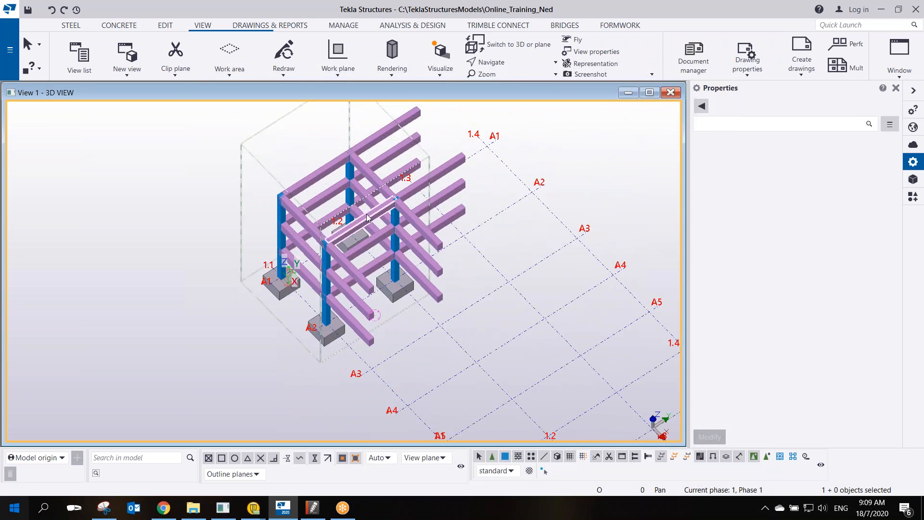
middle_click_drag(362, 209, 385, 248, "ctrl")
scroll(385, 248, "up", 10)
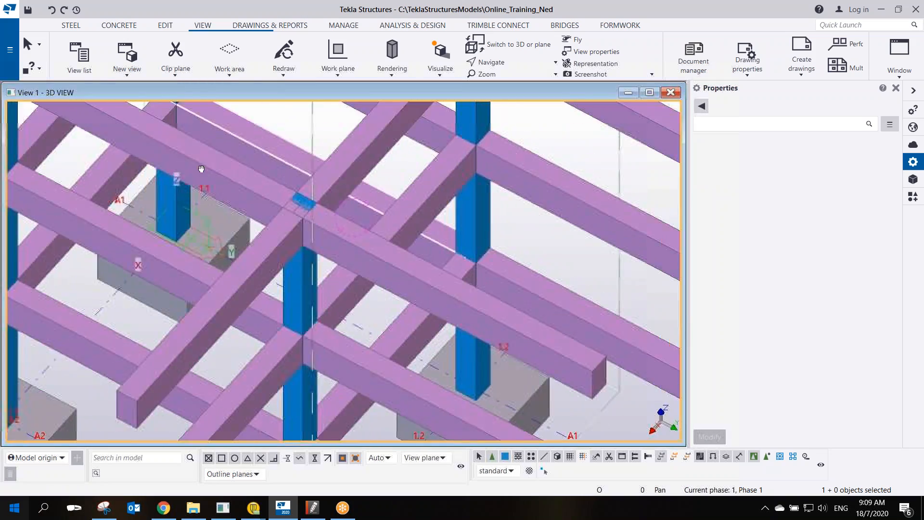
middle_click_drag(201, 169, 348, 214, "ctrl")
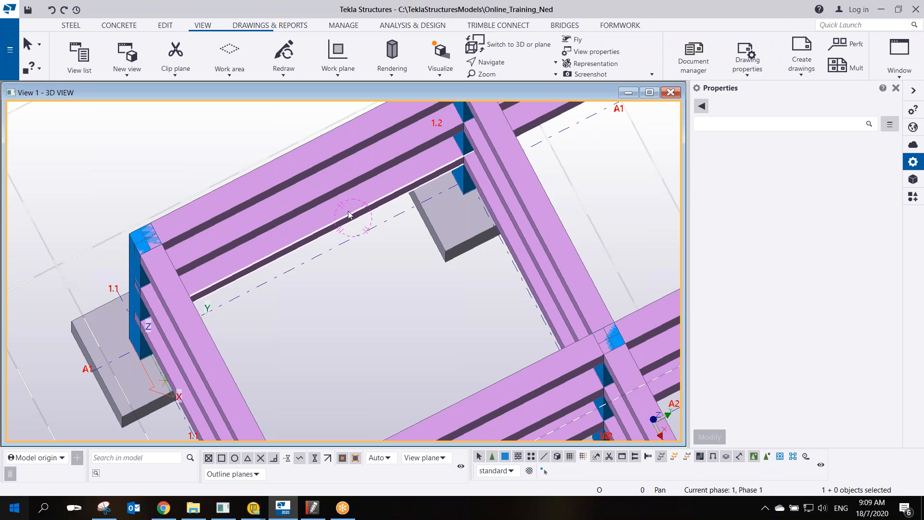
Return to plan and define the work area using two points around the bay A1–A2 and 1.3–1.4.
key("ctrl+p")
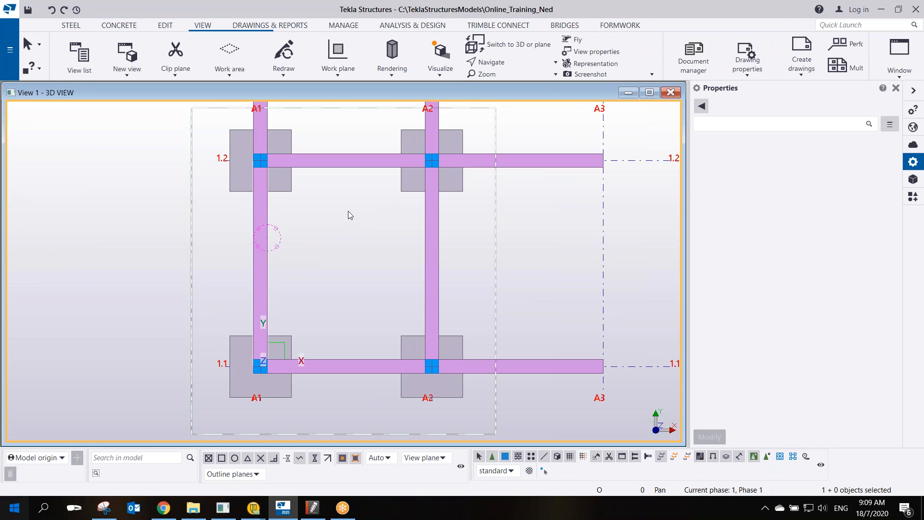
scroll(342, 230, "down", 5)
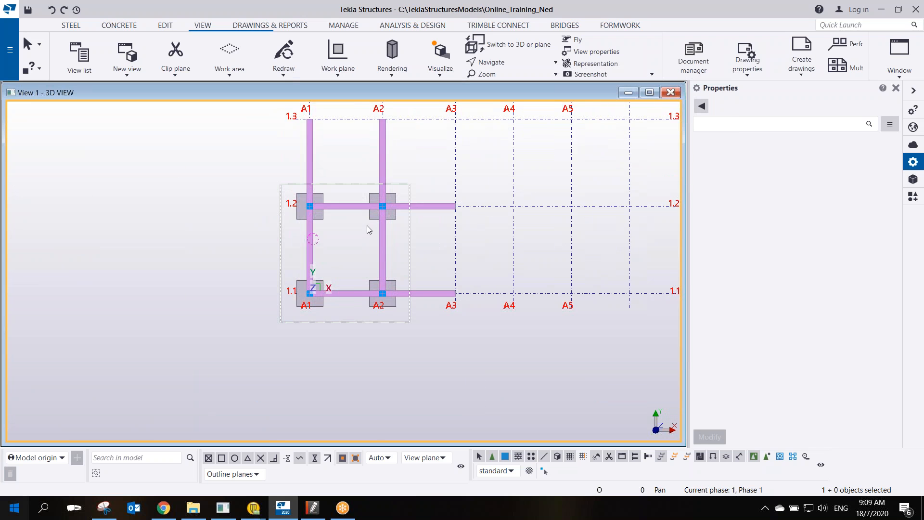
left_click(240, 72)
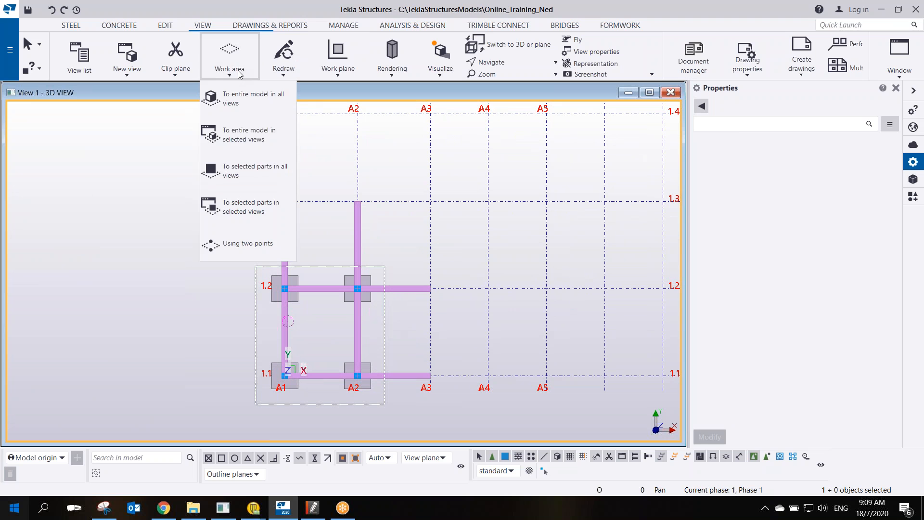
left_click(255, 244)
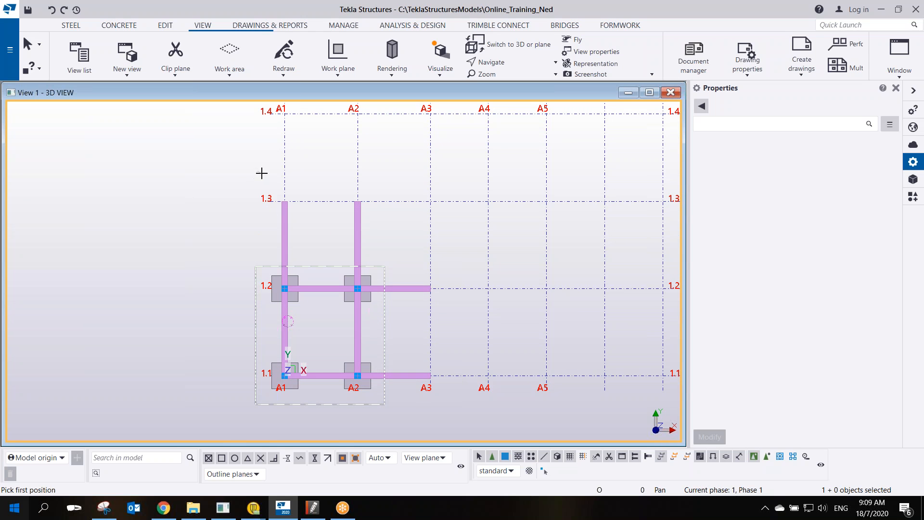
middle_click_drag(278, 178, 260, 242)
left_click(227, 155)
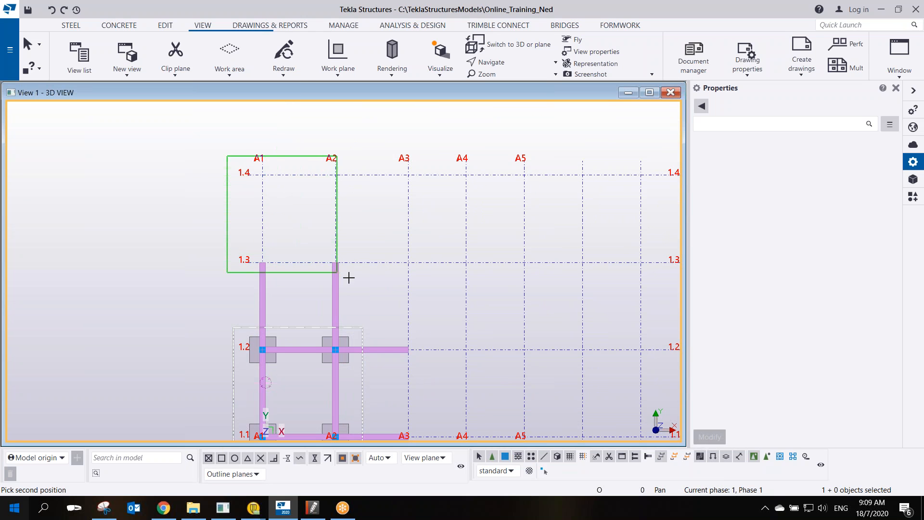
left_click(365, 284)
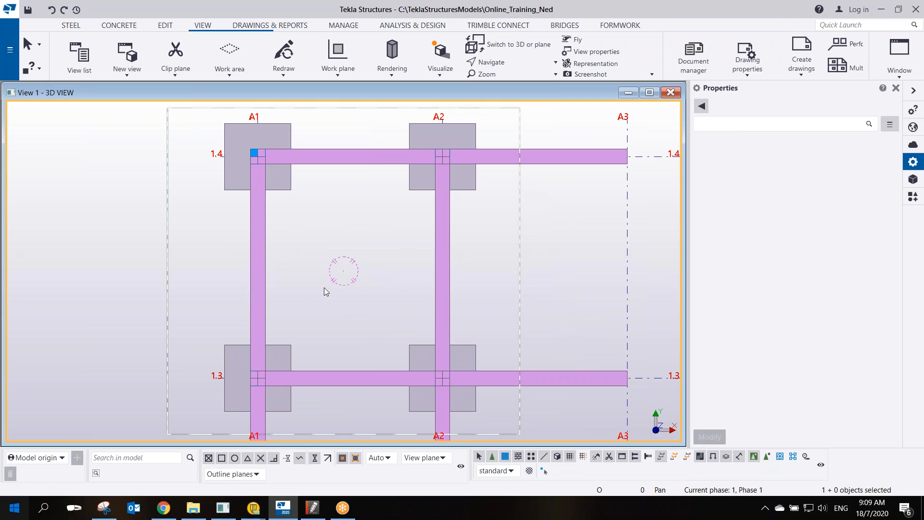
Fit the work area to the entire model.
scroll(336, 271, "down", 5)
middle_click_drag(533, 336, 460, 305)
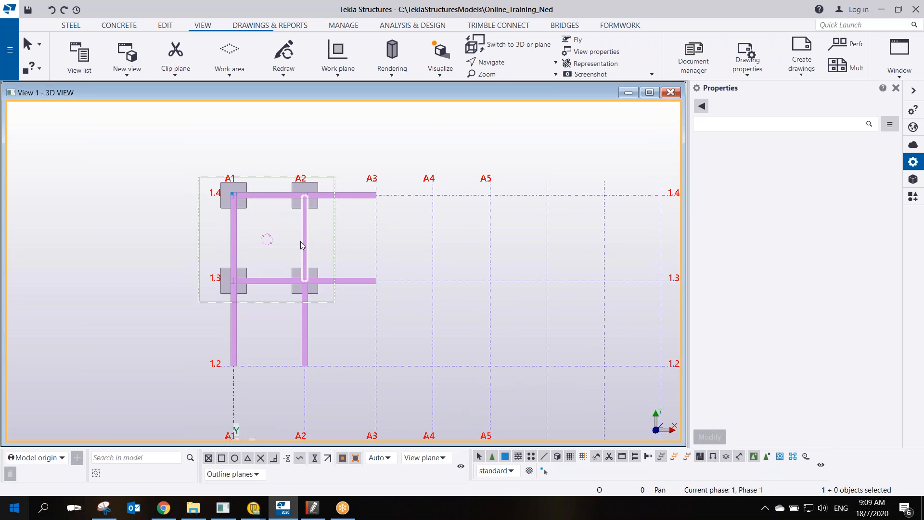
right_click(303, 141)
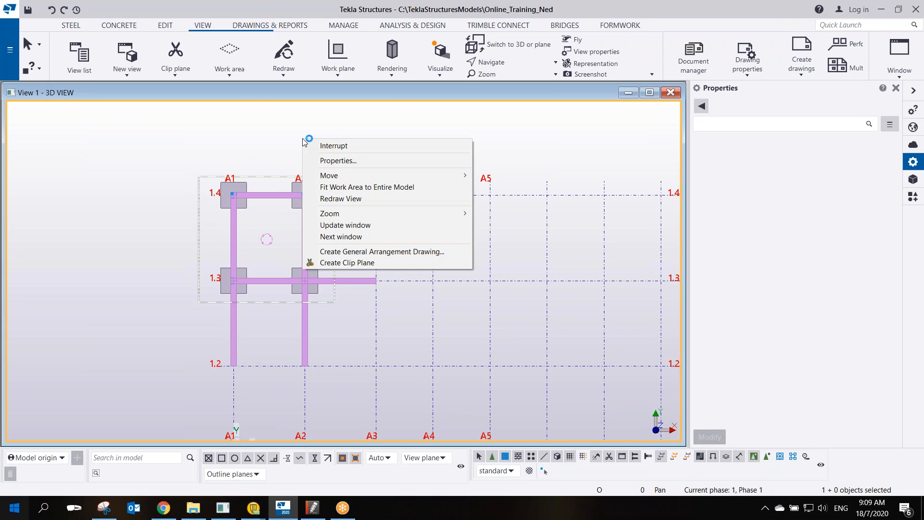
left_click(351, 188)
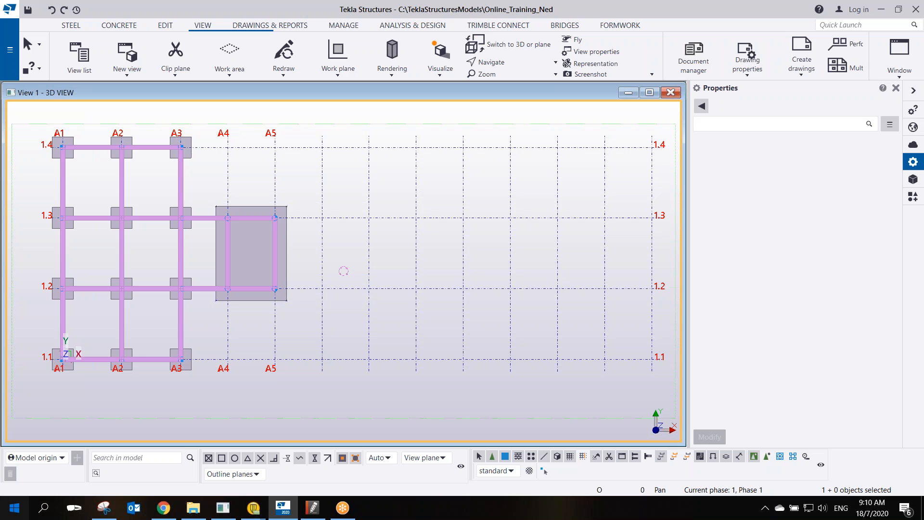
In plan, define the work area using two points around the empty grid bays beyond A5, from 1.1 to 1.4.
middle_click_drag(515, 265, 361, 276)
scroll(418, 301, "up", 2)
scroll(422, 304, "down", 2)
middle_click_drag(421, 304, 375, 239, "ctrl")
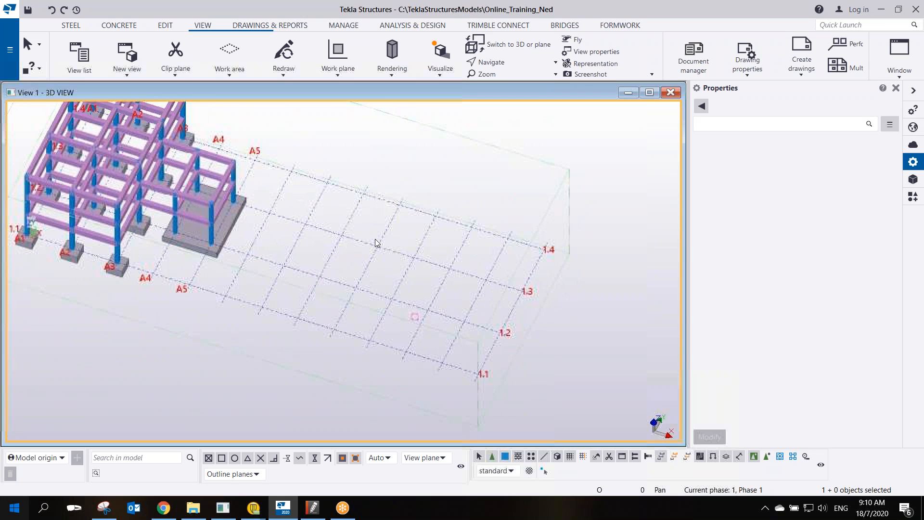
key("ctrl+p")
middle_click_drag(518, 267, 380, 235)
scroll(380, 234, "down", 1)
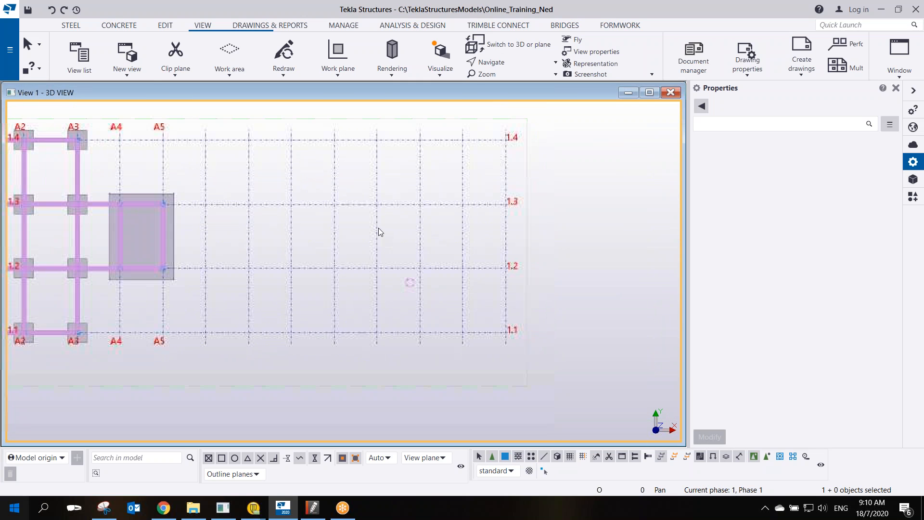
left_click(229, 62)
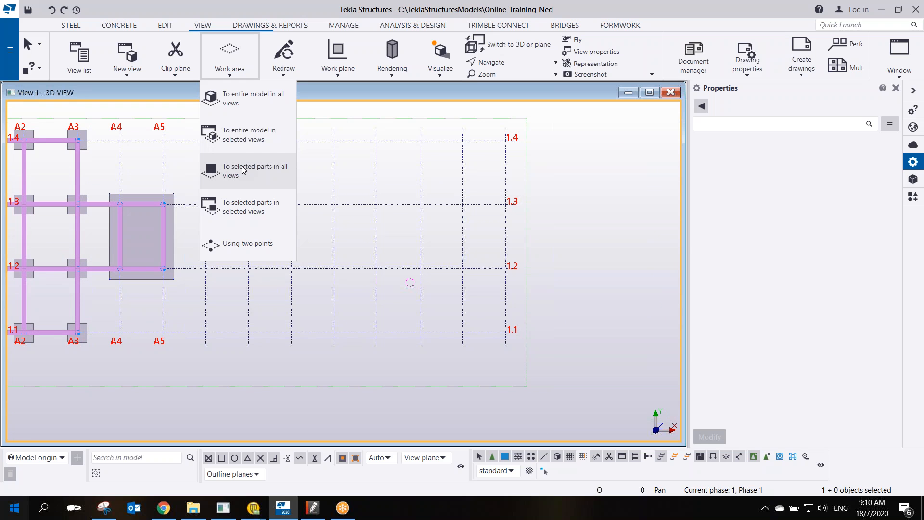
left_click(239, 243)
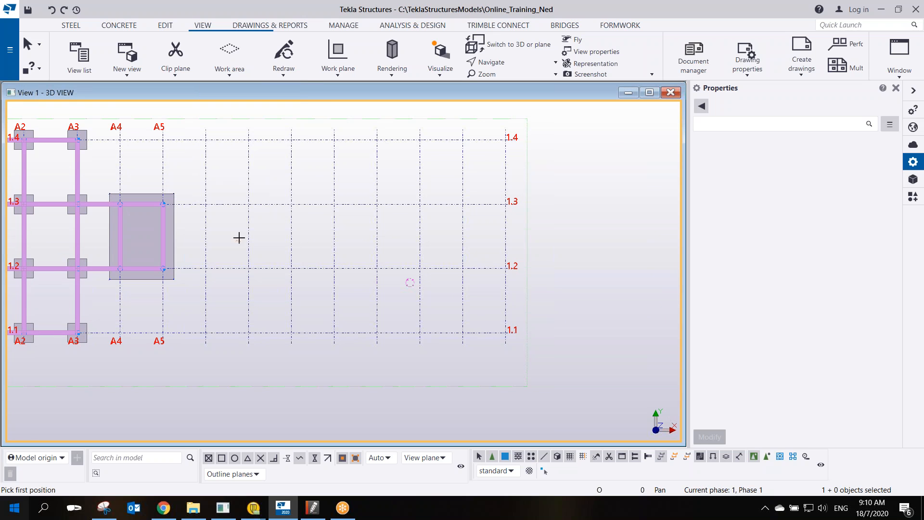
left_click(196, 124)
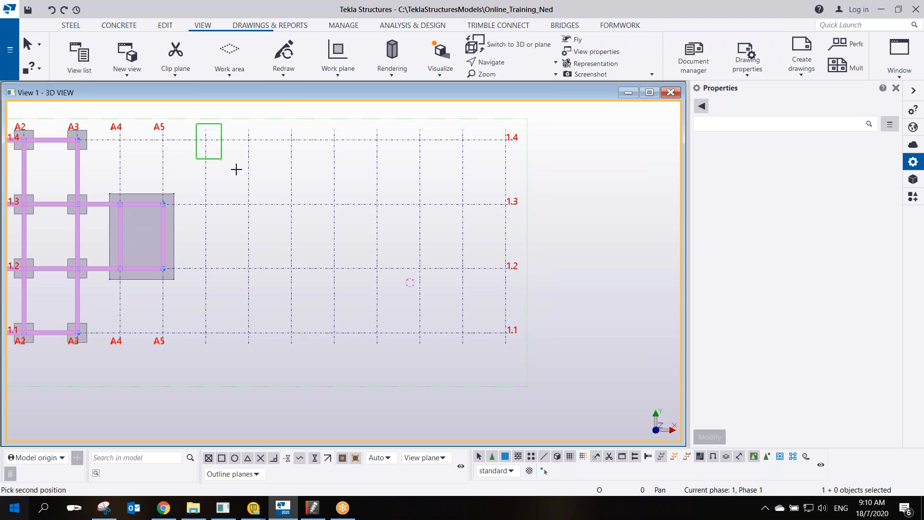
left_click(524, 356)
Zoom far out from the grid, restore the view to fit the work area, and inspect the empty bays in 3D.
scroll(436, 349, "down", 3)
scroll(441, 346, "up", 2)
scroll(450, 345, "down", 3)
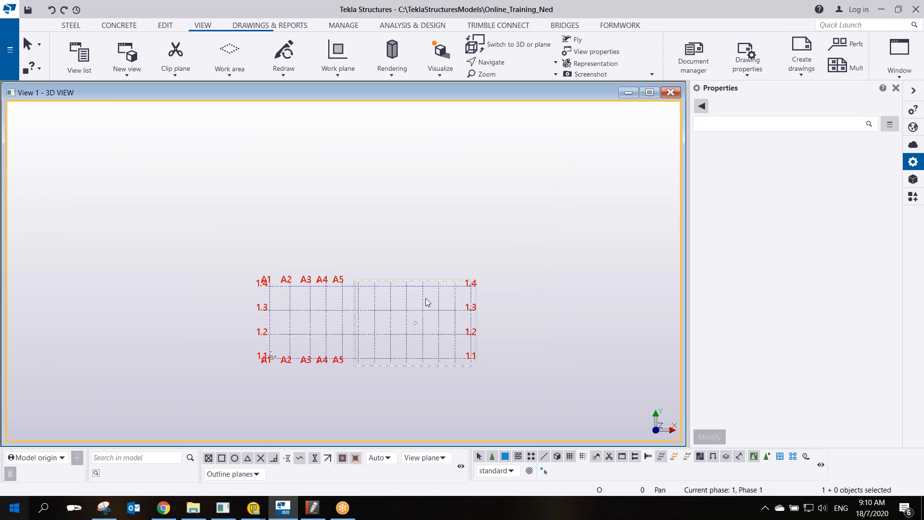
scroll(425, 301, "down", 2)
scroll(429, 317, "down", 3)
scroll(417, 326, "down", 2)
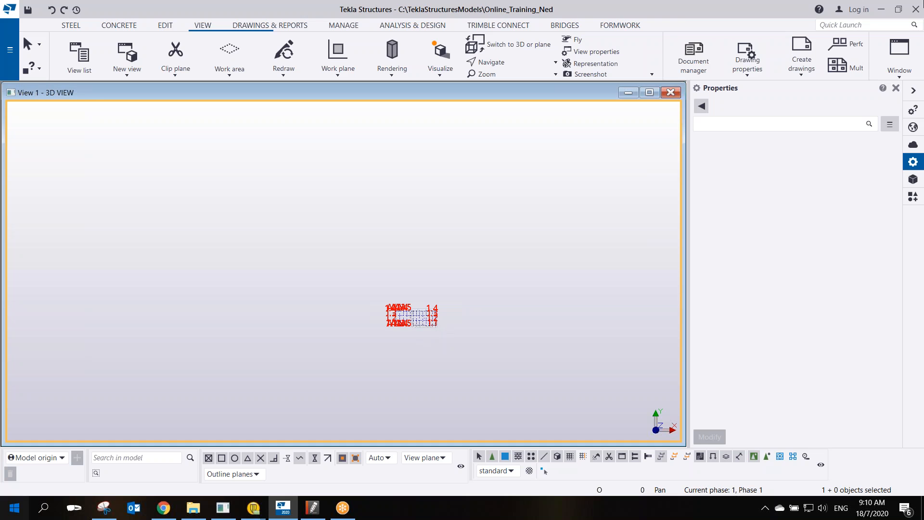
left_click(678, 23)
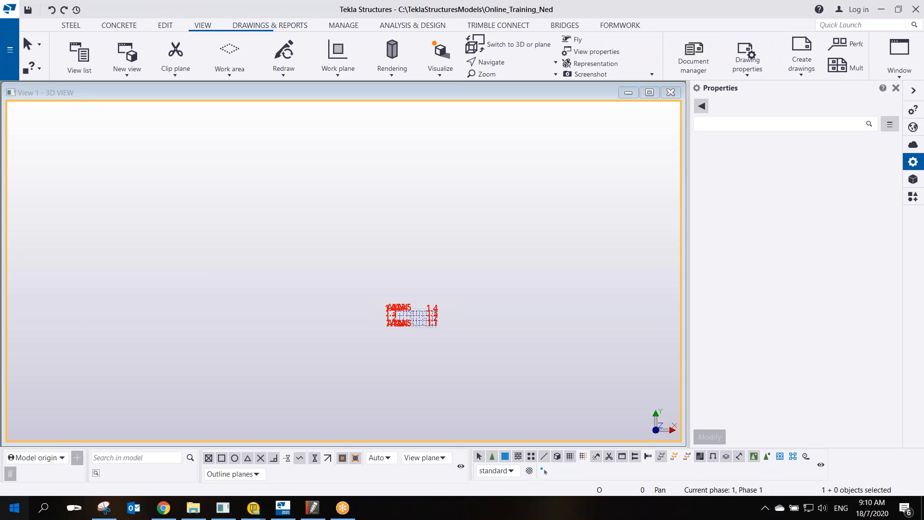
left_click(550, 343)
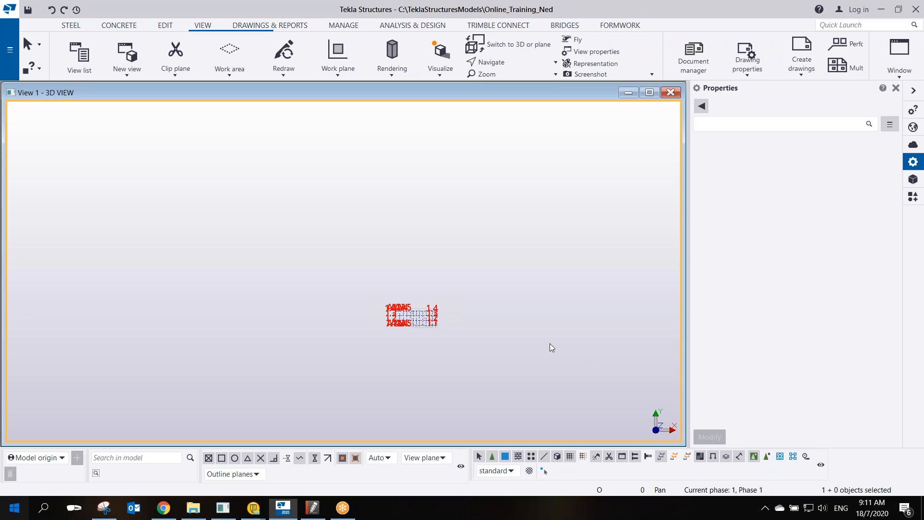
key("Home")
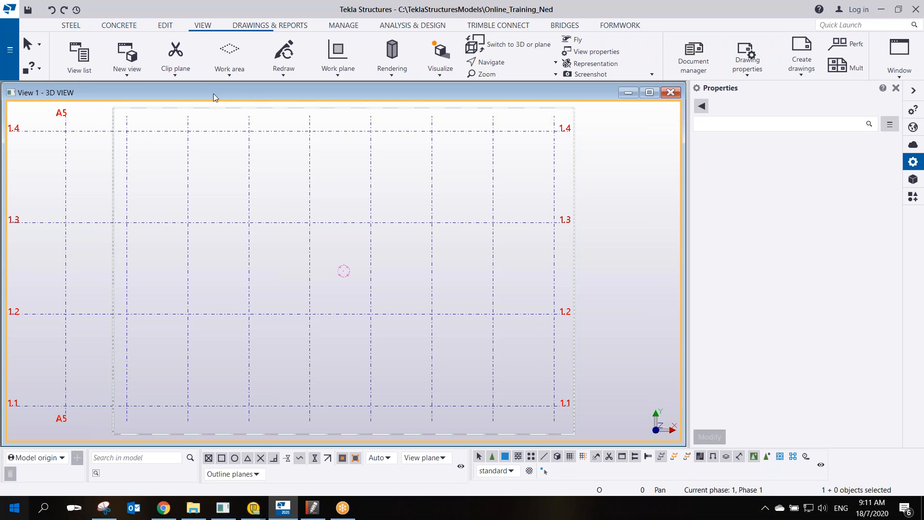
left_click(165, 27)
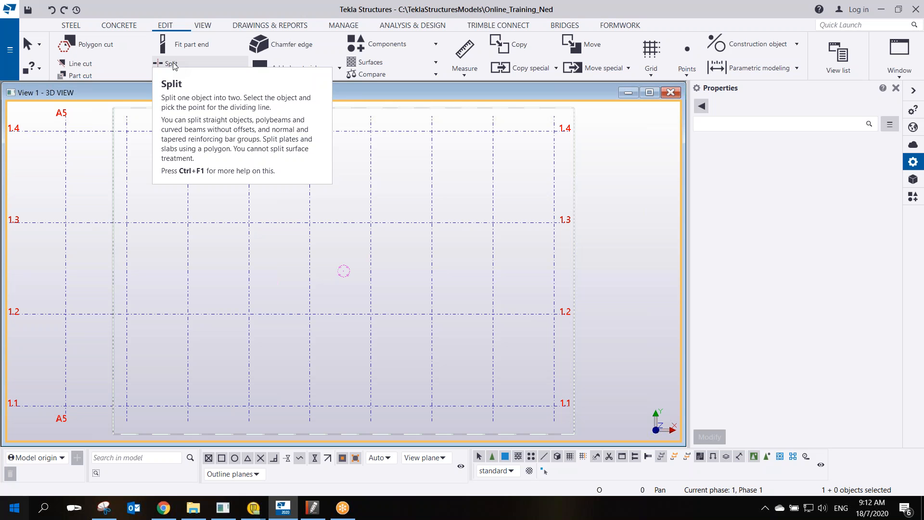
middle_click_drag(382, 294, 227, 138, "ctrl")
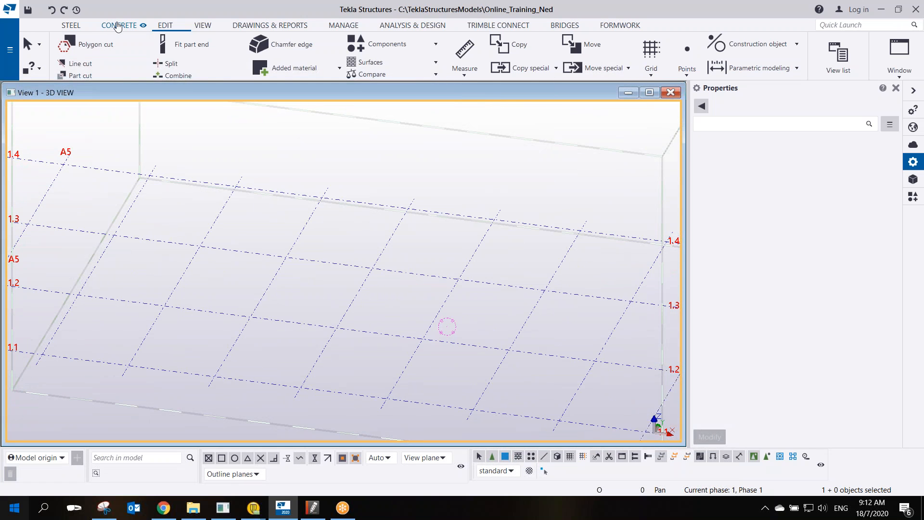
left_click(118, 25)
left_click(74, 54)
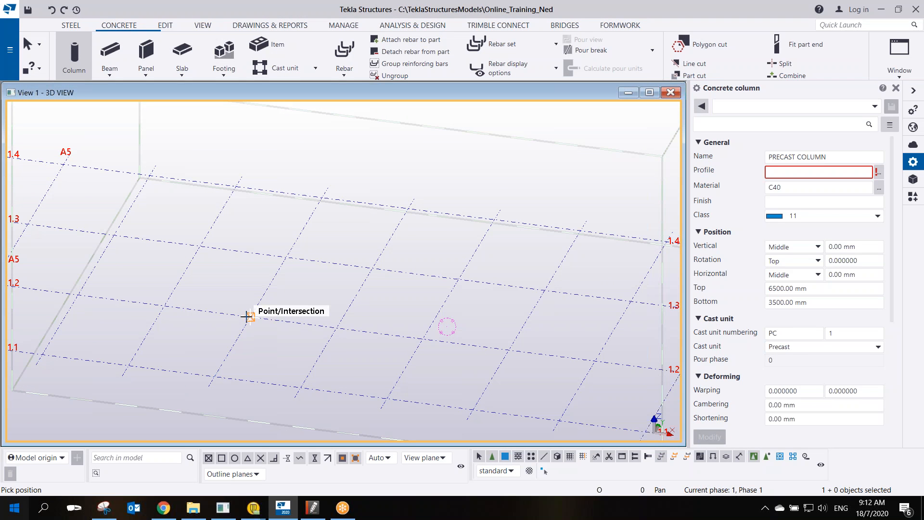
right_click(222, 237)
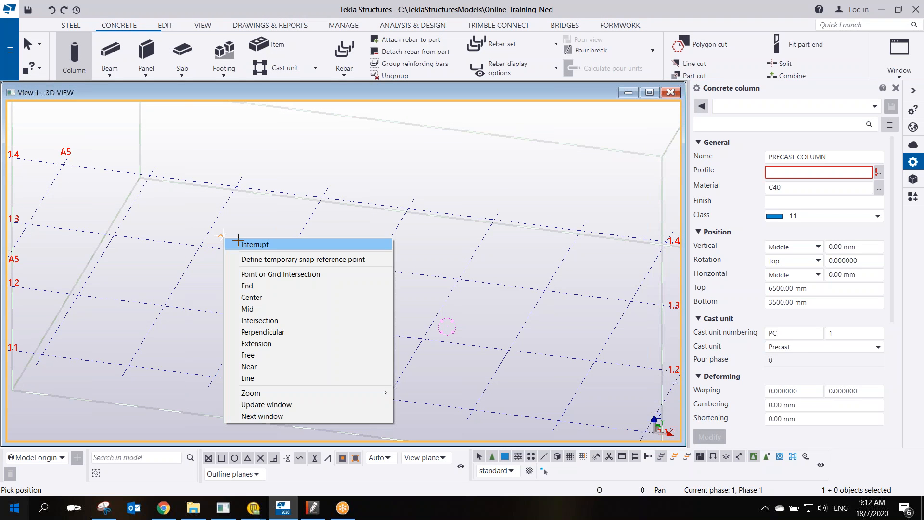
left_click(243, 244)
scroll(250, 319, "up", 6)
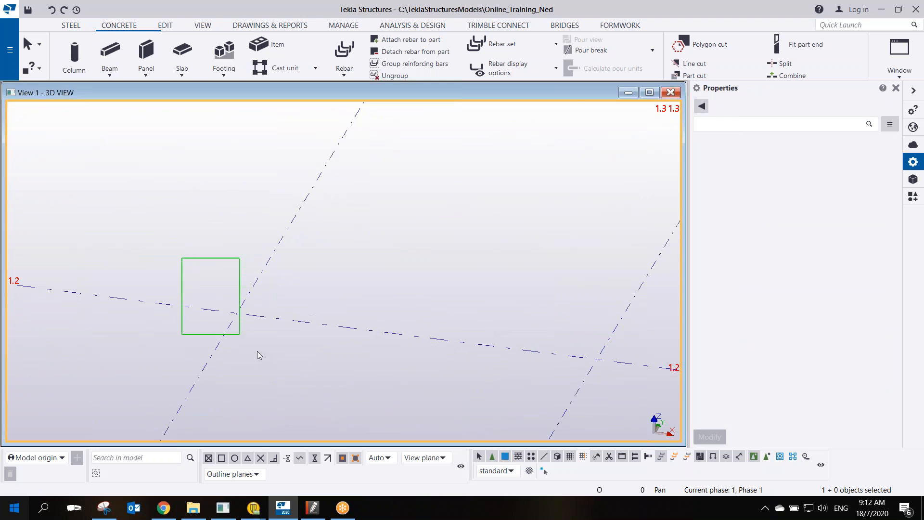
scroll(248, 319, "down", 5)
Configure a concrete column with profile 400*400, top level 3500 and bottom level 0.
left_click(75, 55)
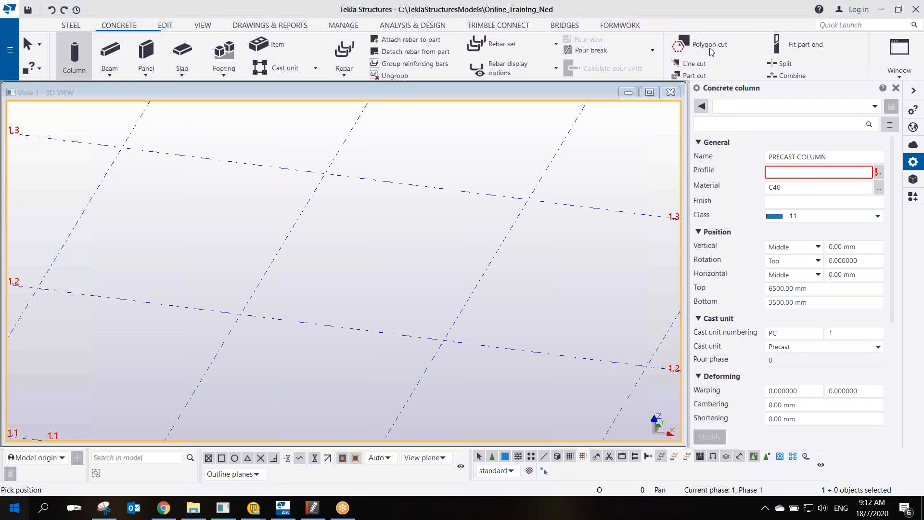
left_click(797, 173)
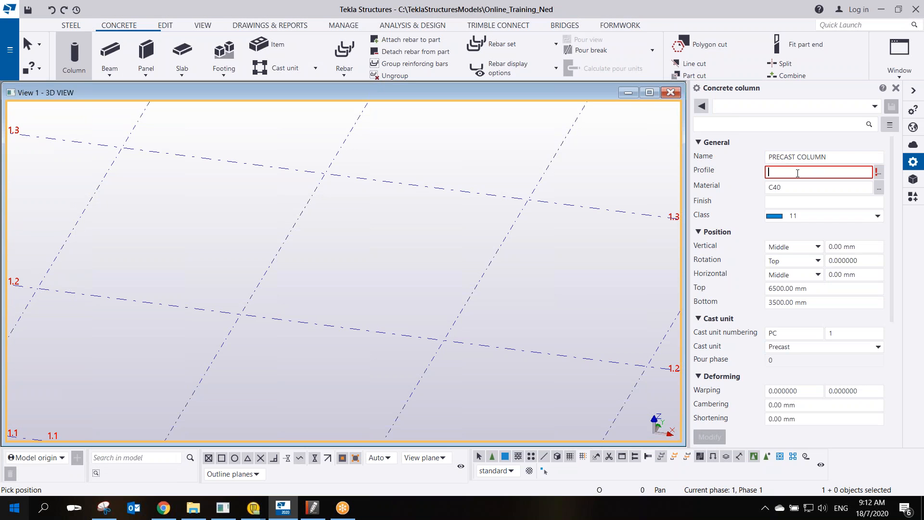
type("400*400")
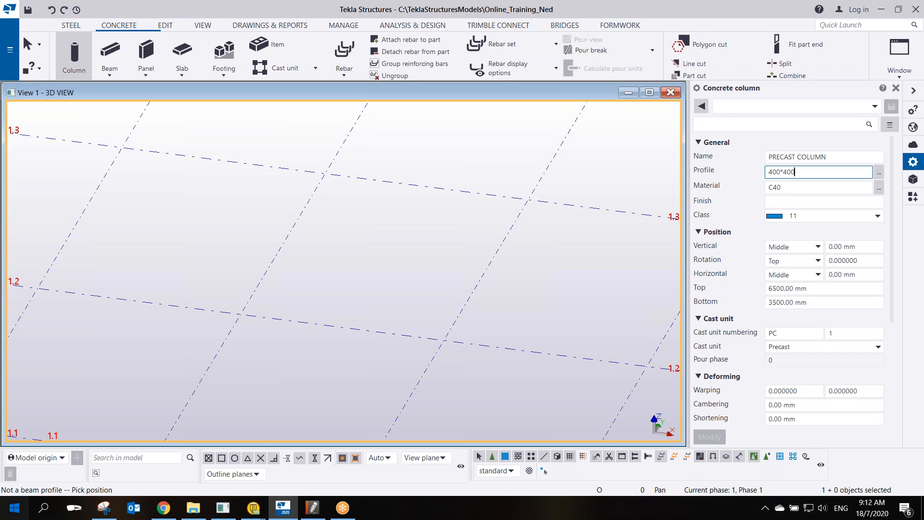
left_click(818, 288)
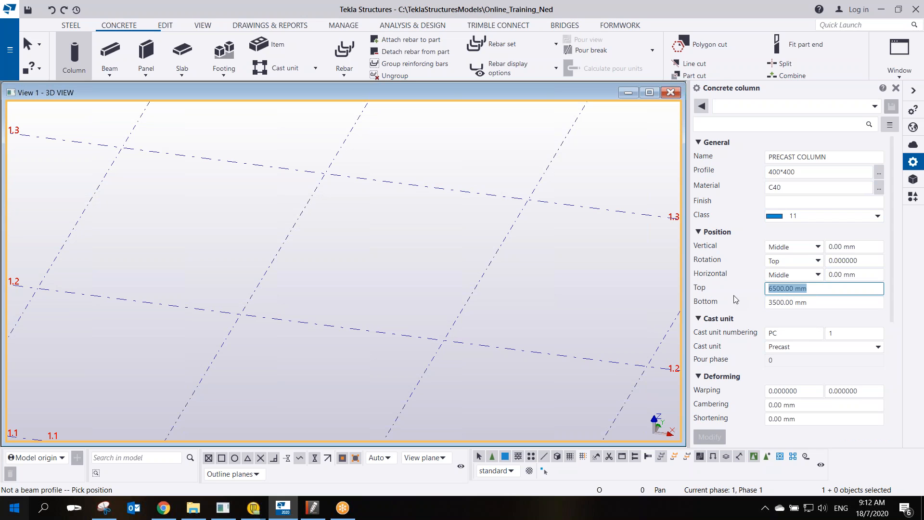
type("3500")
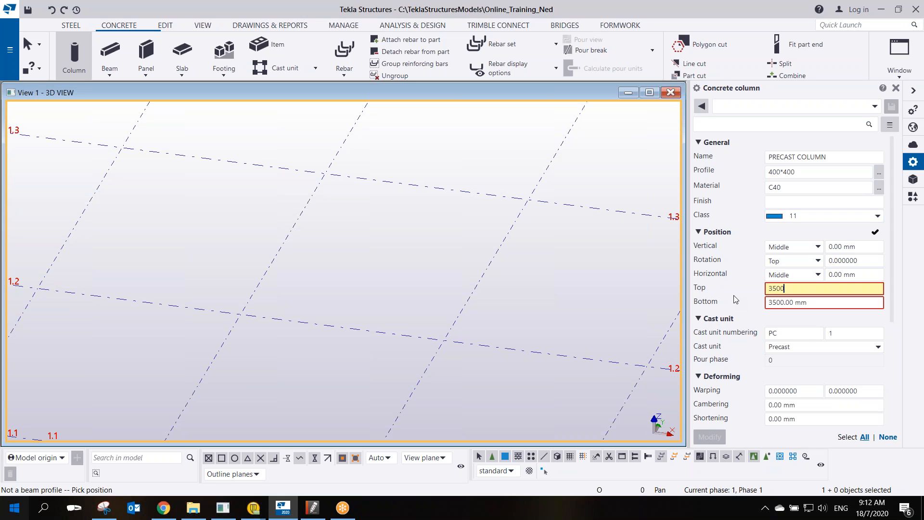
left_click(824, 302)
type("0")
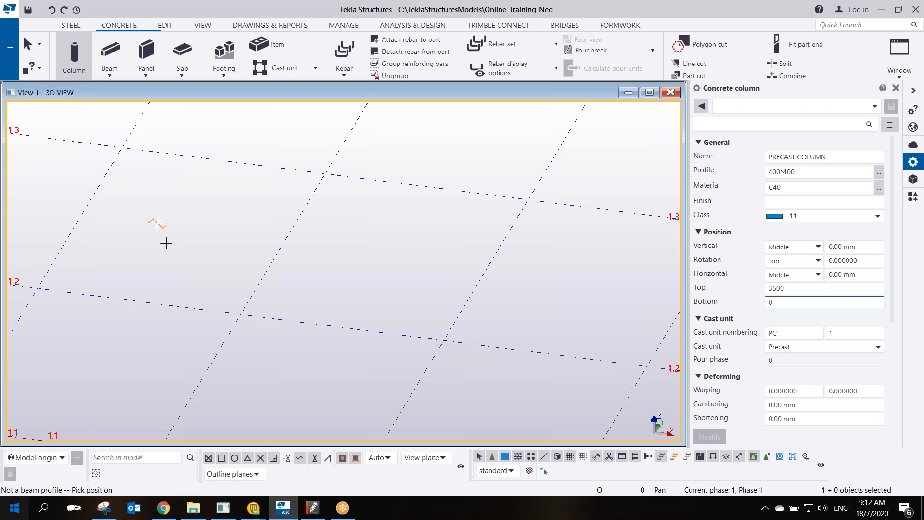
Place concrete columns at three consecutive grid intersections along line 1.2 beyond A5 and end the command.
left_click(240, 314)
scroll(299, 305, "down", 1)
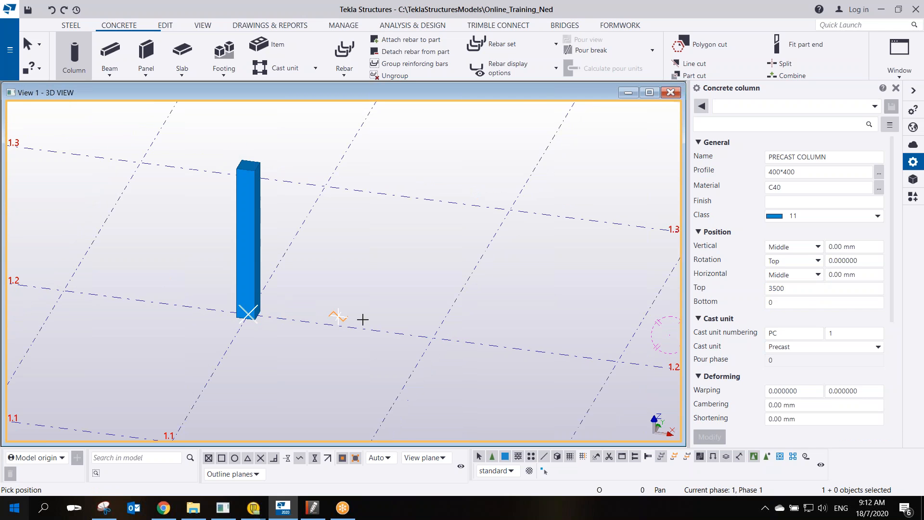
left_click(433, 336)
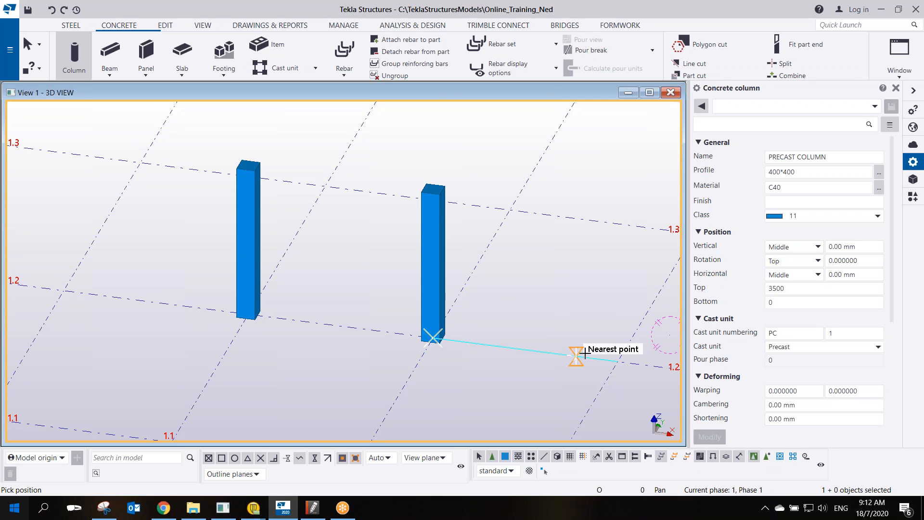
left_click(617, 359)
right_click(336, 168)
left_click(350, 177)
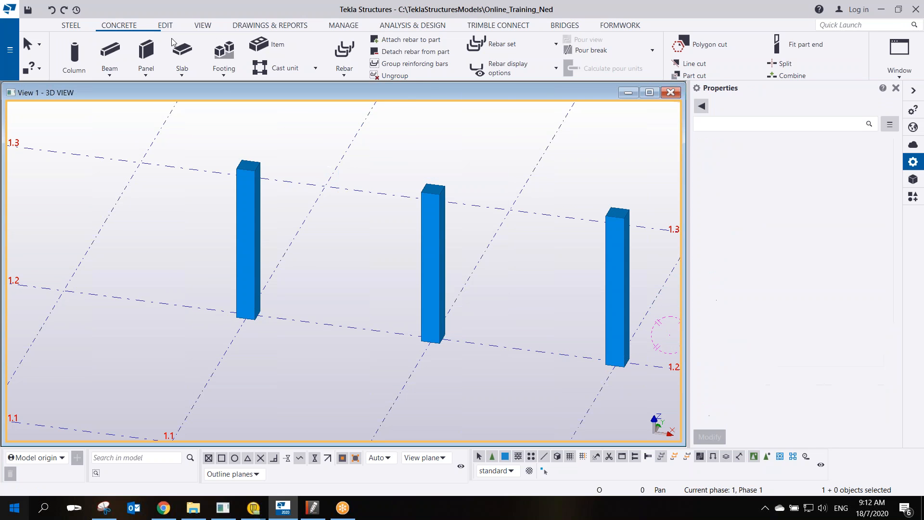
Model a 700*400 concrete beam spanning from the top of the first column to the top of the third, and end the command.
left_click(119, 53)
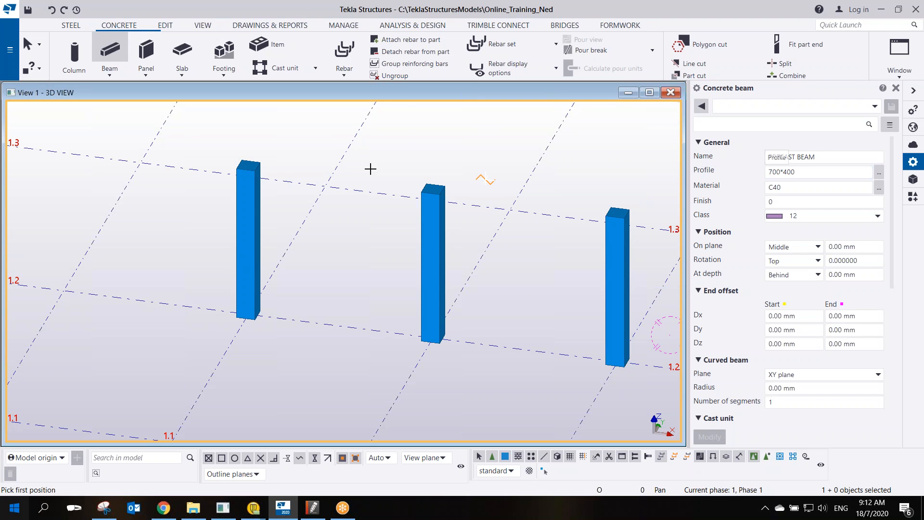
left_click(247, 167)
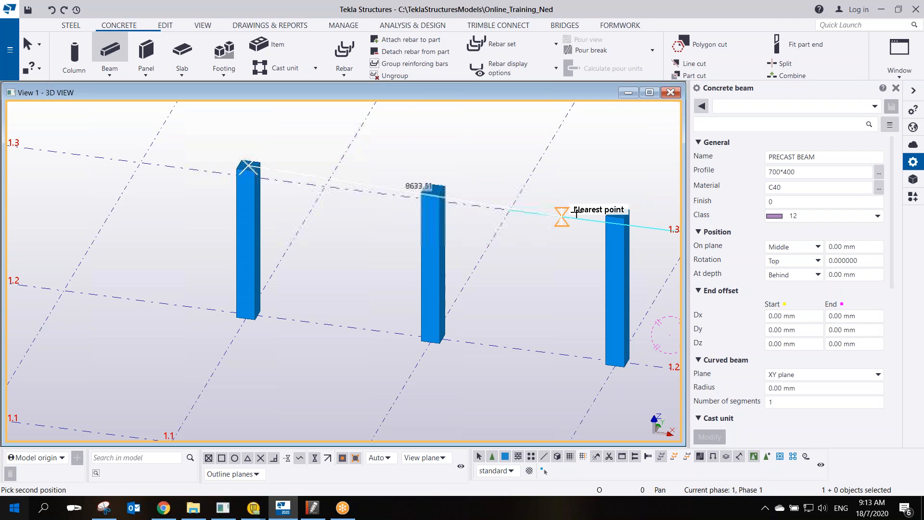
left_click(617, 211)
right_click(411, 147)
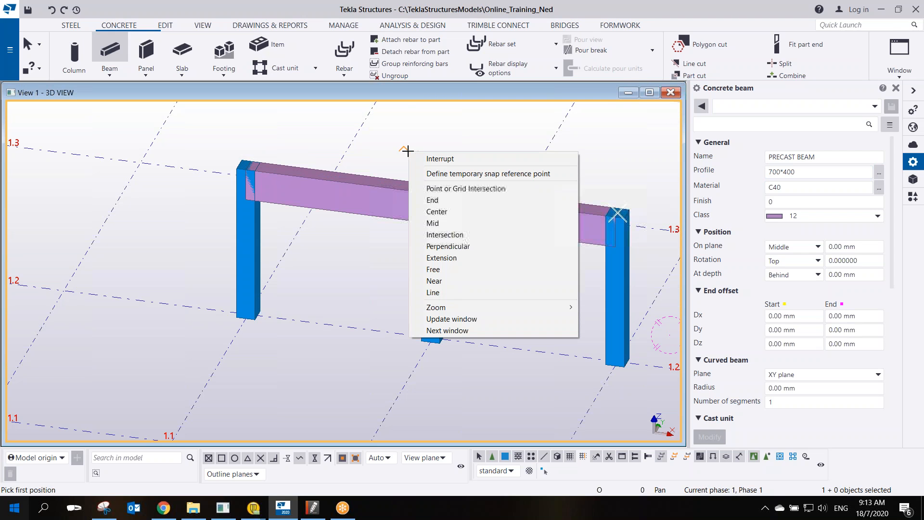
left_click(435, 157)
Split the long concrete beam into two at the middle column's grid line.
scroll(435, 222, "up", 3)
scroll(336, 245, "down", 4)
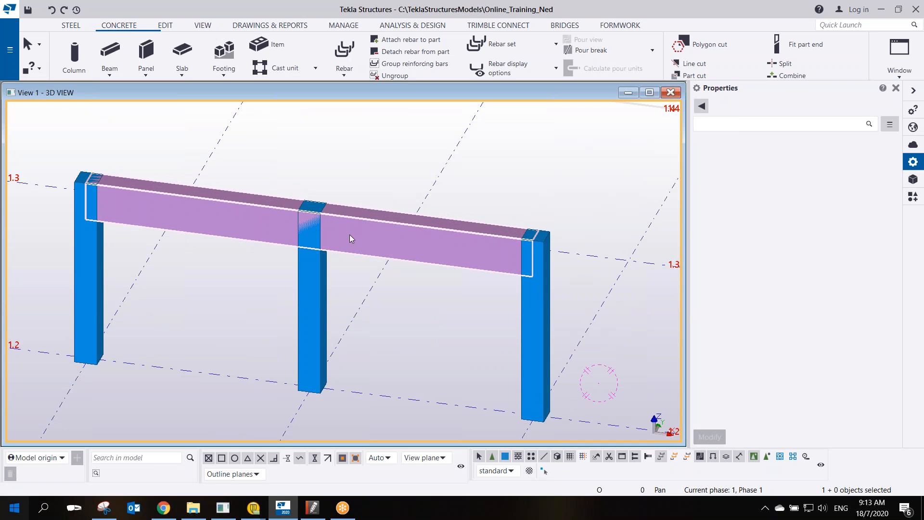
scroll(327, 233, "up", 2)
scroll(302, 216, "down", 3)
left_click(215, 211)
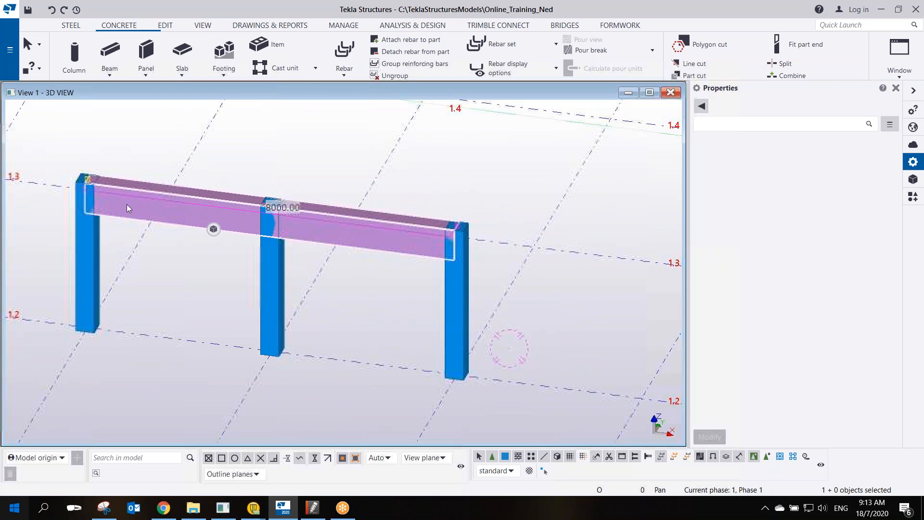
left_click(165, 26)
left_click(171, 64)
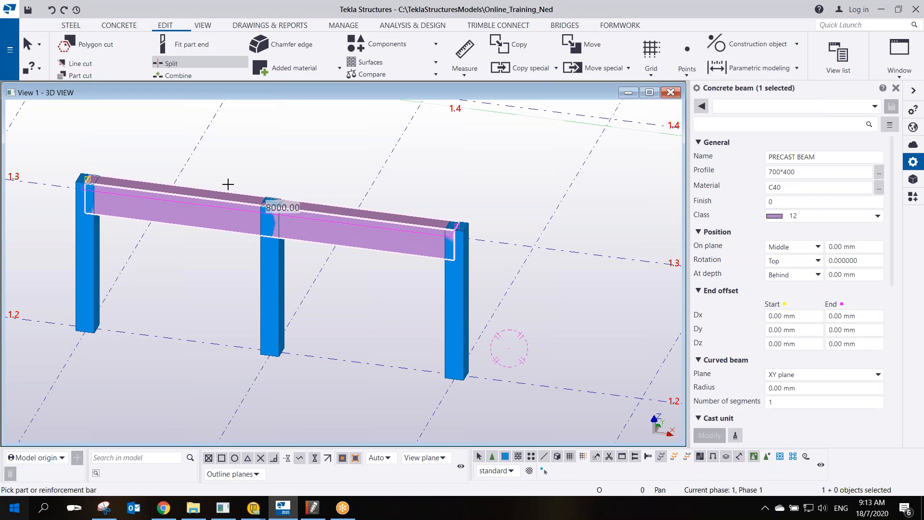
left_click(229, 193)
scroll(262, 192, "up", 2)
scroll(279, 185, "down", 3)
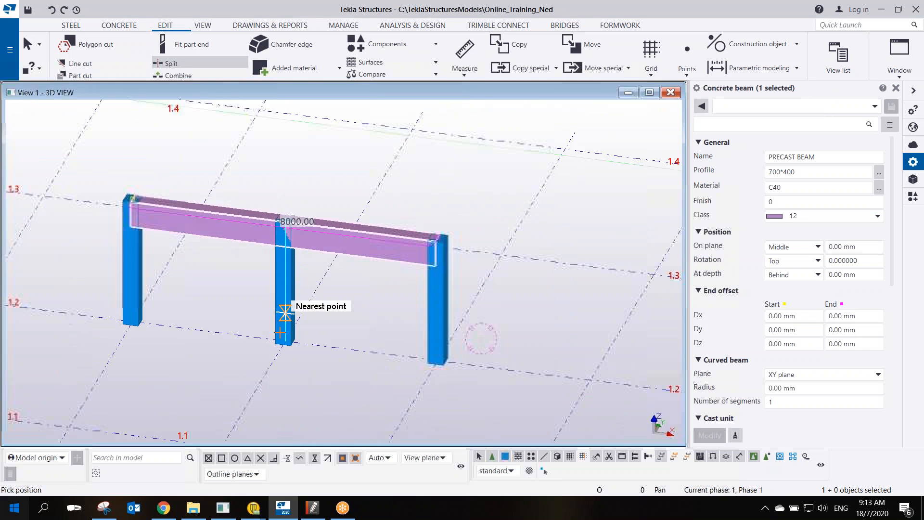
left_click(262, 380)
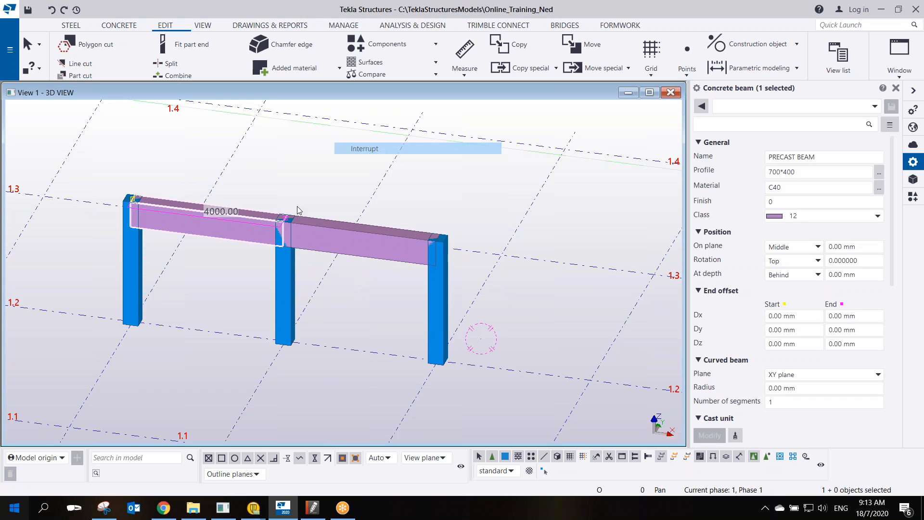
Set the profile of the beam segment between the middle and third columns to 500*400 and inspect the joint at the middle column.
scroll(299, 230, "up", 4)
scroll(299, 230, "up", 2)
left_click(362, 220)
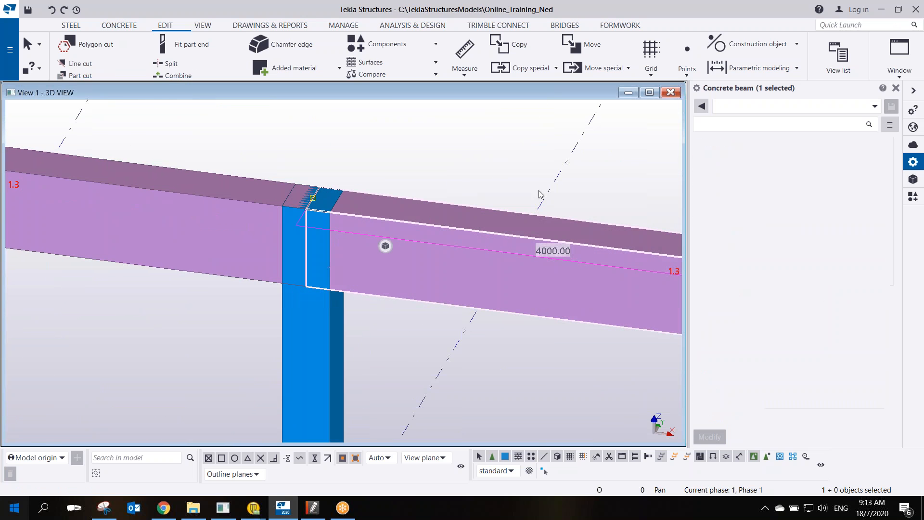
left_click_drag(776, 172, 760, 186)
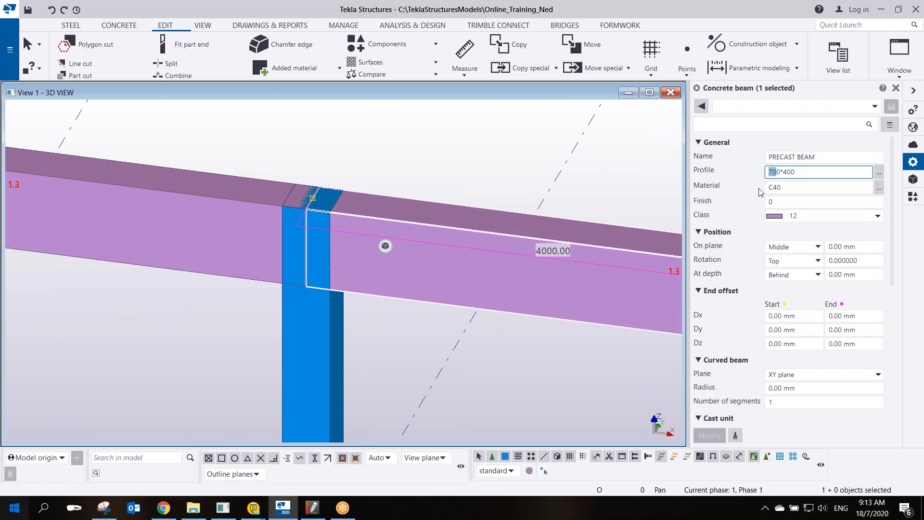
type("50")
key("Return")
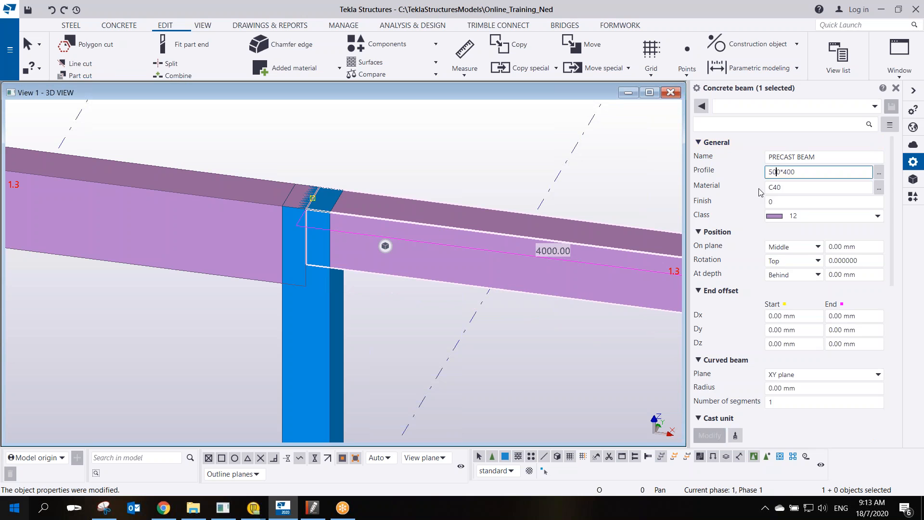
left_click(384, 178)
scroll(325, 250, "down", 4)
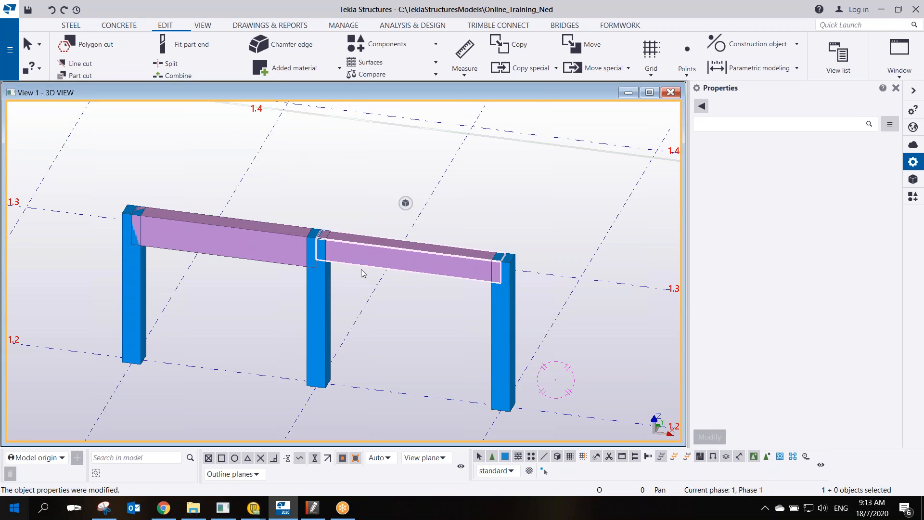
scroll(365, 273, "up", 2)
scroll(347, 266, "down", 1)
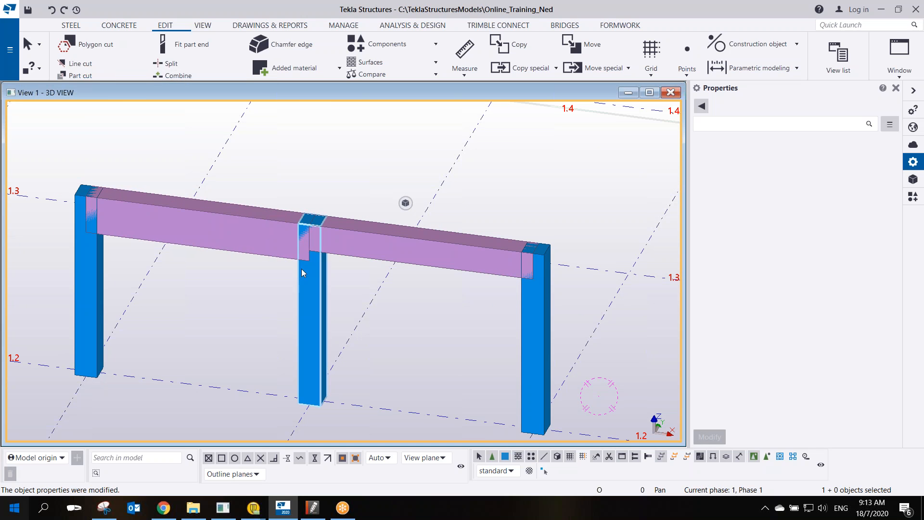
scroll(308, 267, "up", 4)
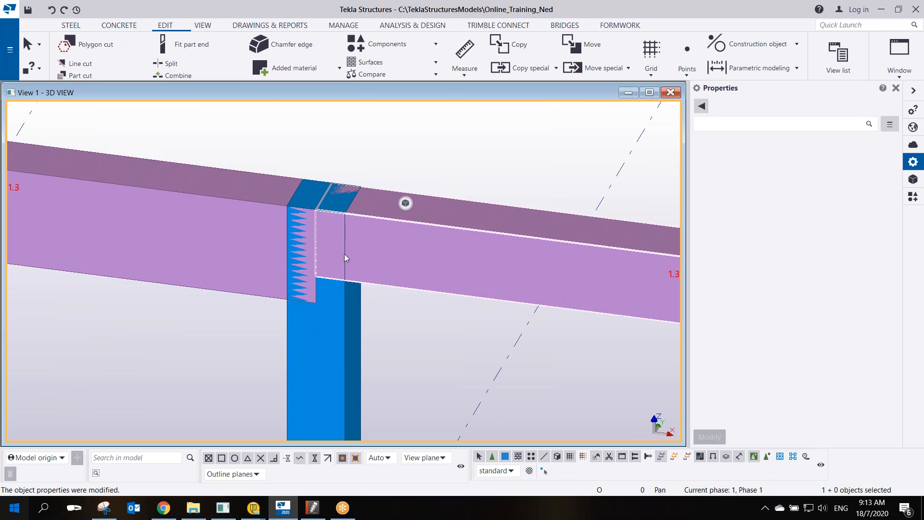
scroll(330, 247, "down", 2)
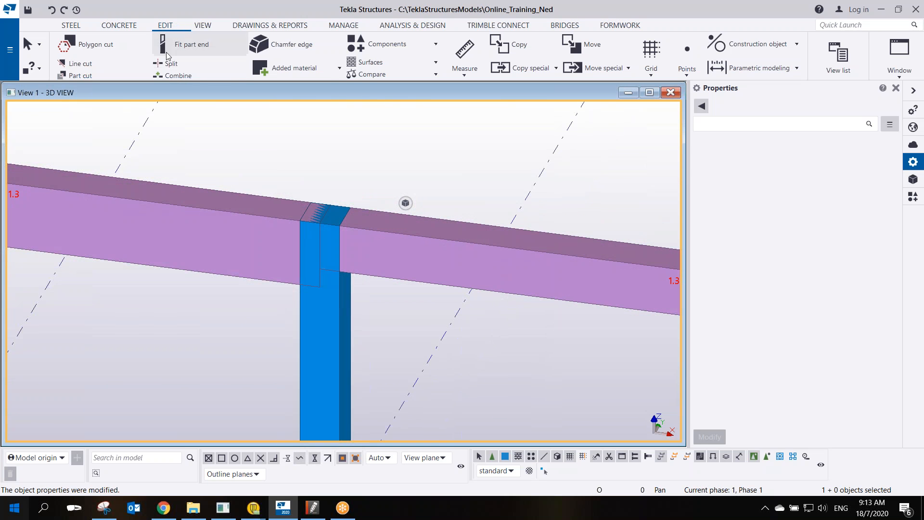
left_click(177, 76)
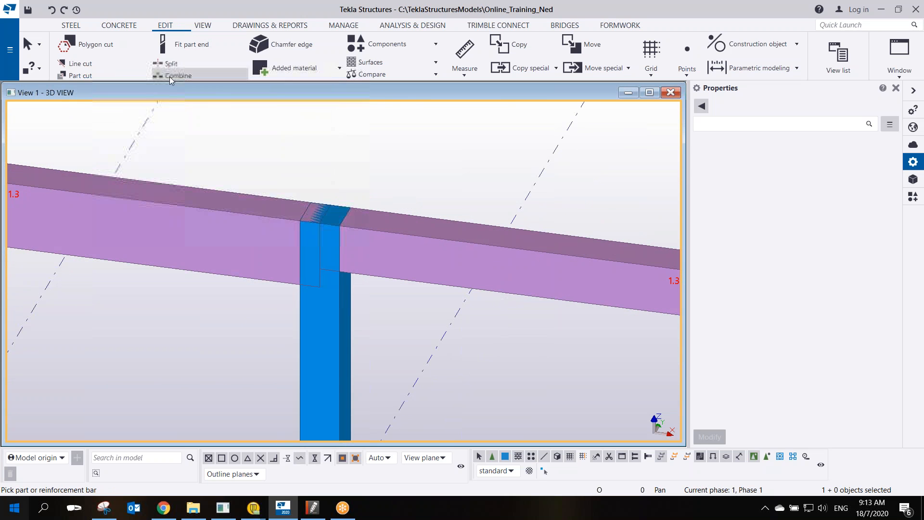
left_click(381, 225)
left_click(252, 195)
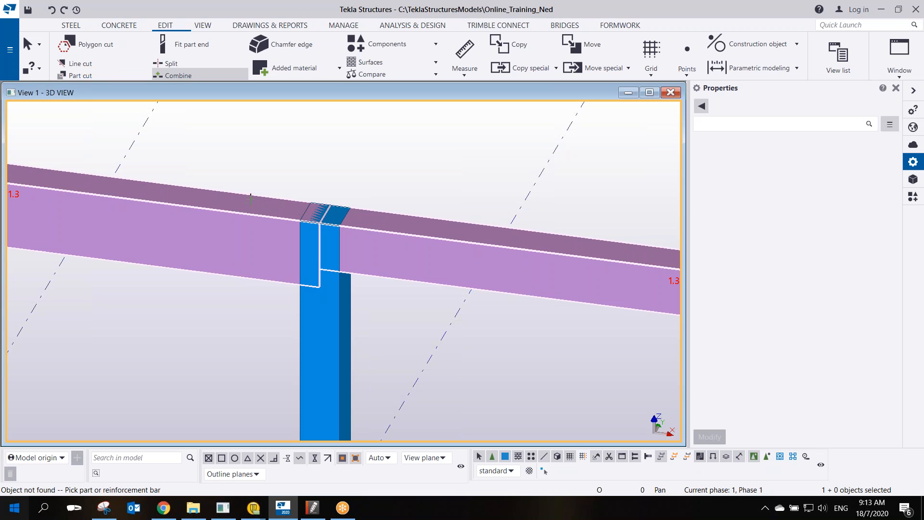
right_click(249, 155)
left_click(260, 163)
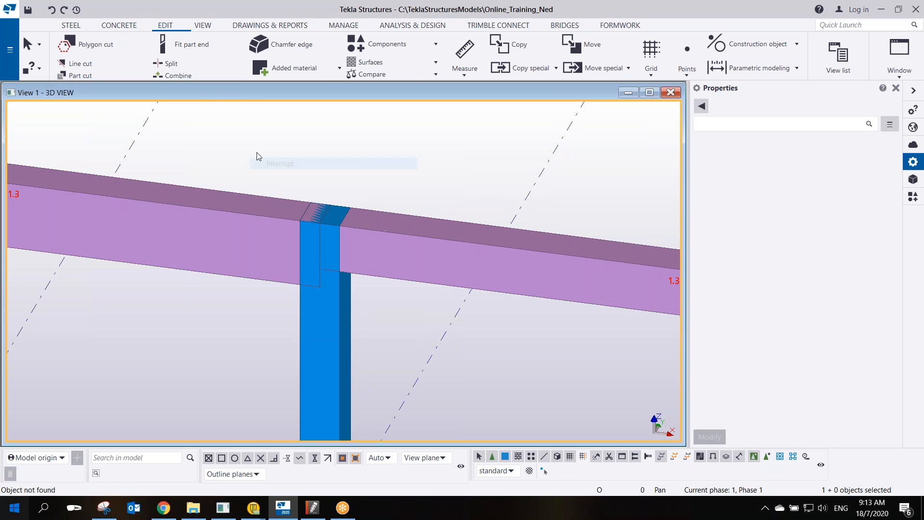
Combine the two unequal beam segments into one 700*400 beam using their furthest points, picking the deeper segment first, and end the command.
left_click(181, 72)
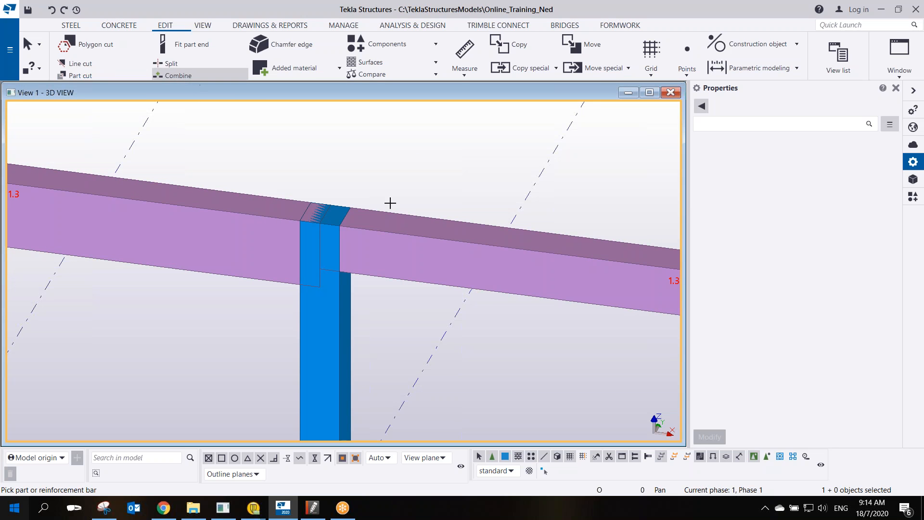
left_click(287, 195)
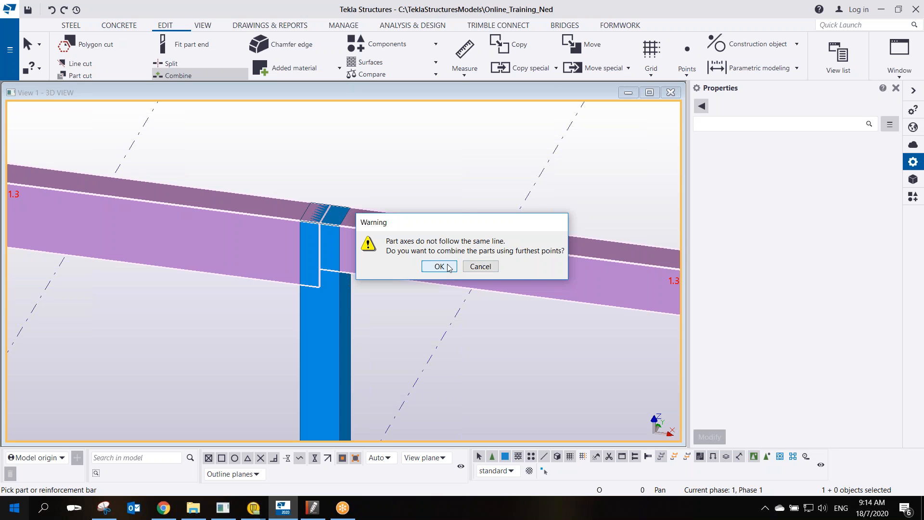
left_click(448, 268)
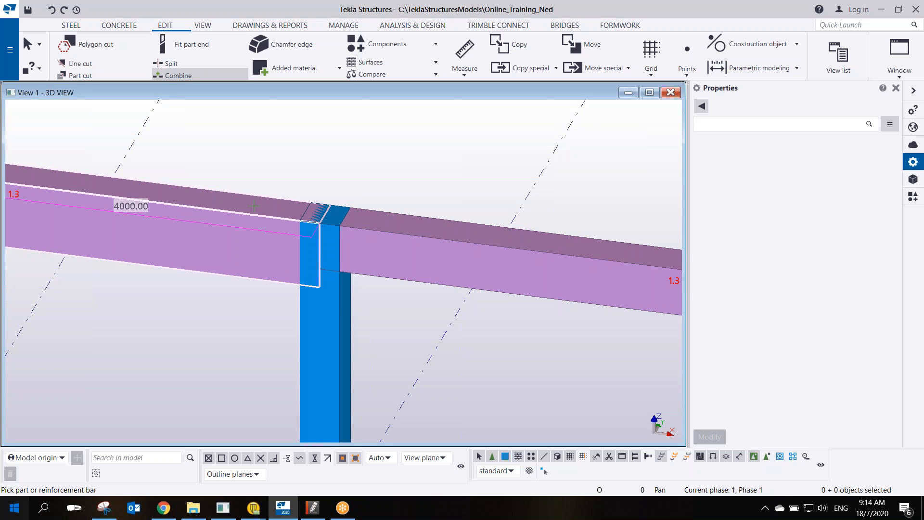
left_click(371, 232)
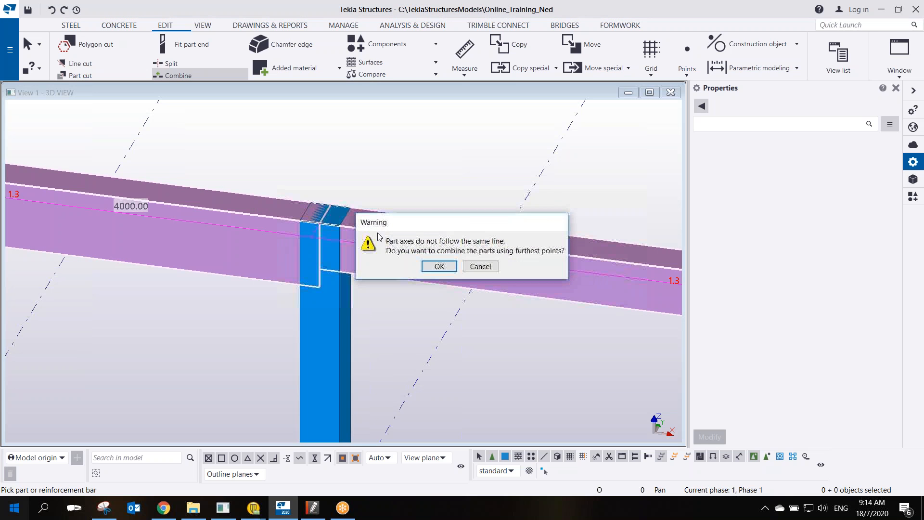
left_click(437, 264)
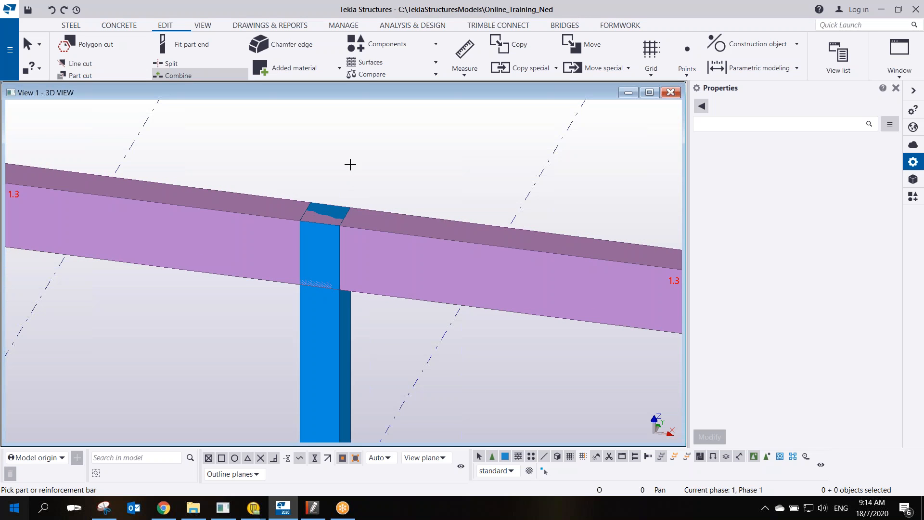
right_click(344, 140)
left_click(359, 144)
Split the middle concrete column at the underside of the beam and end the command.
scroll(345, 259, "down", 5)
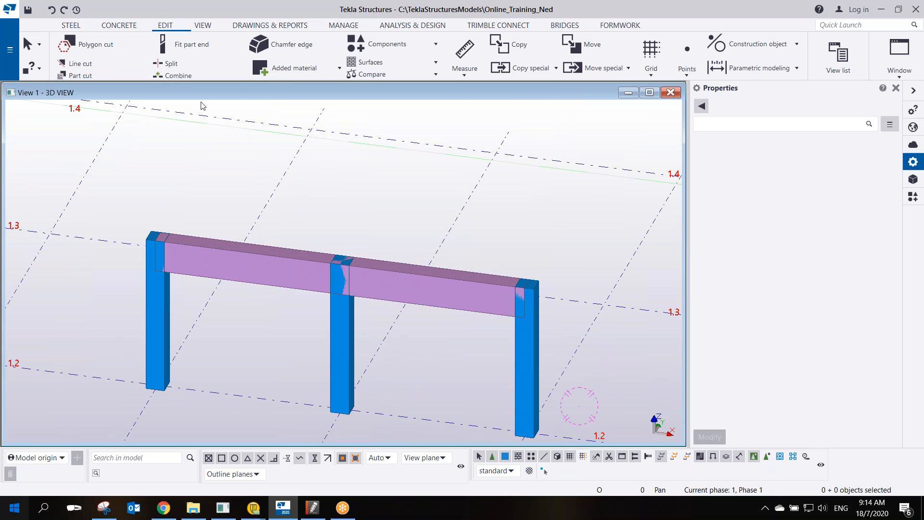
left_click(169, 63)
scroll(371, 303, "up", 3)
scroll(368, 315, "up", 2)
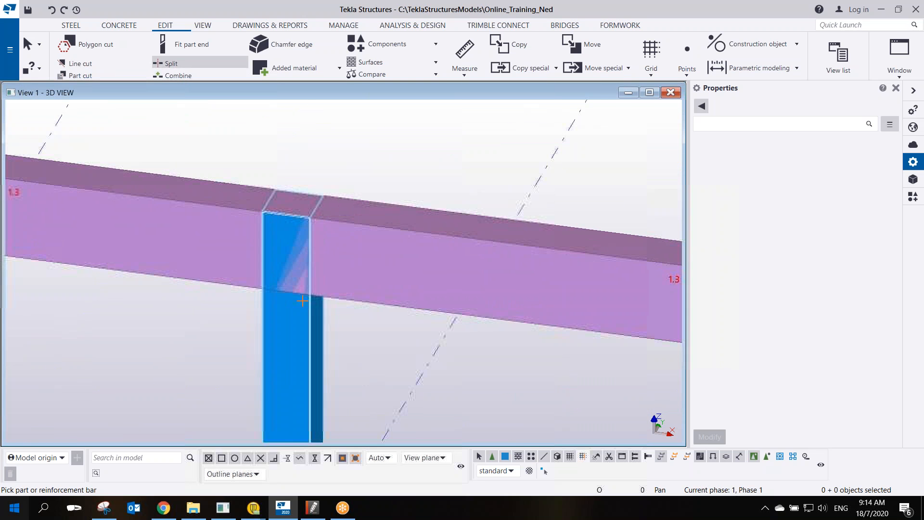
left_click(309, 314)
scroll(288, 299, "up", 3)
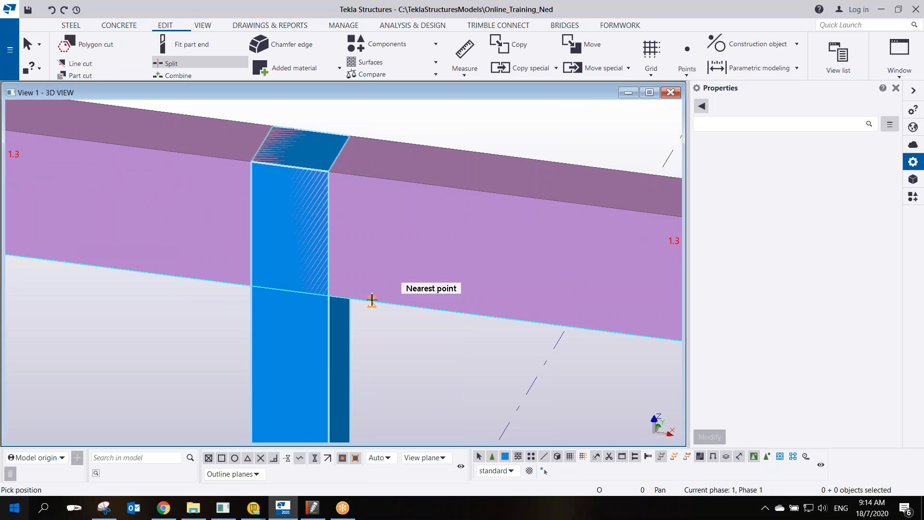
left_click(372, 300)
right_click(399, 170)
left_click(414, 177)
Delete the upper piece of the middle column inside the beam and inspect the frame from another angle.
left_click(332, 172)
left_click_drag(212, 111, 435, 332)
left_click(435, 330)
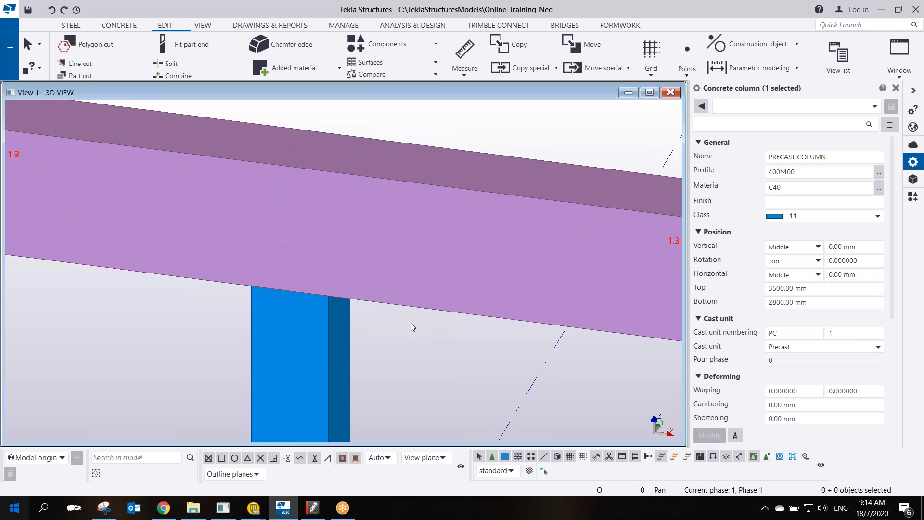
scroll(365, 322, "down", 4)
middle_click_drag(370, 327, 316, 290, "ctrl")
scroll(348, 281, "up", 4)
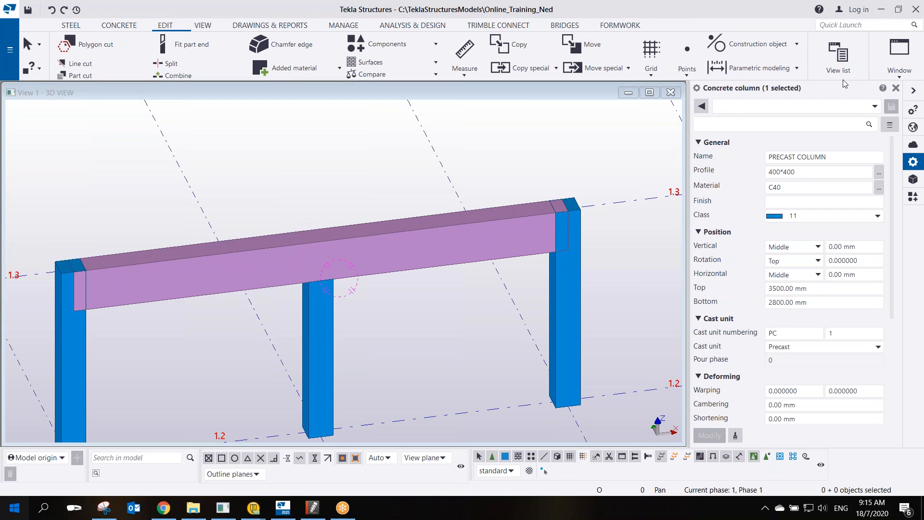
scroll(442, 230, "down", 3)
scroll(327, 279, "up", 1)
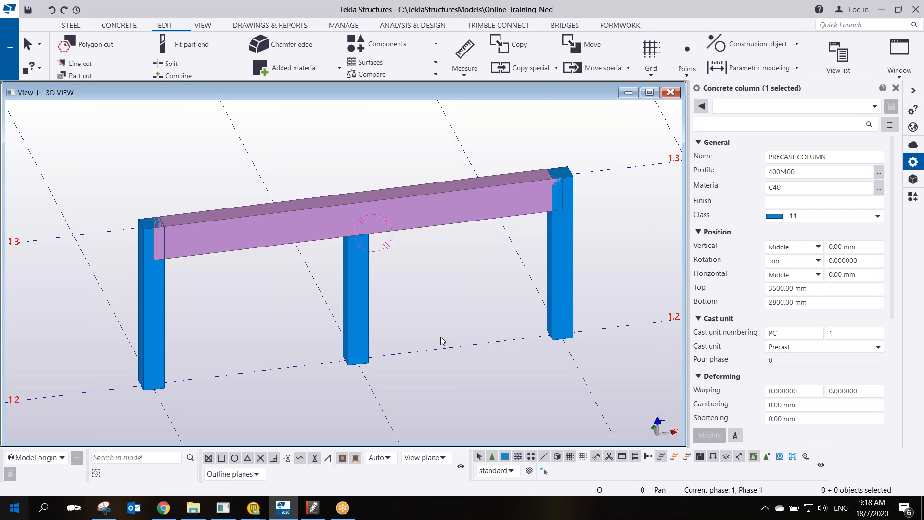
Return to the original grid bays at A1, show the named view Grid A1 in an enlarged window, and close that view.
scroll(397, 331, "down", 5)
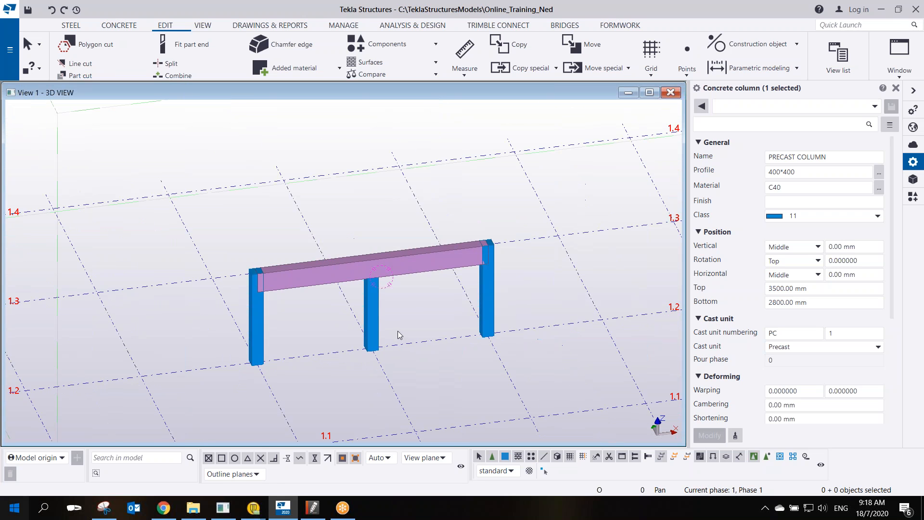
scroll(397, 332, "up", 6)
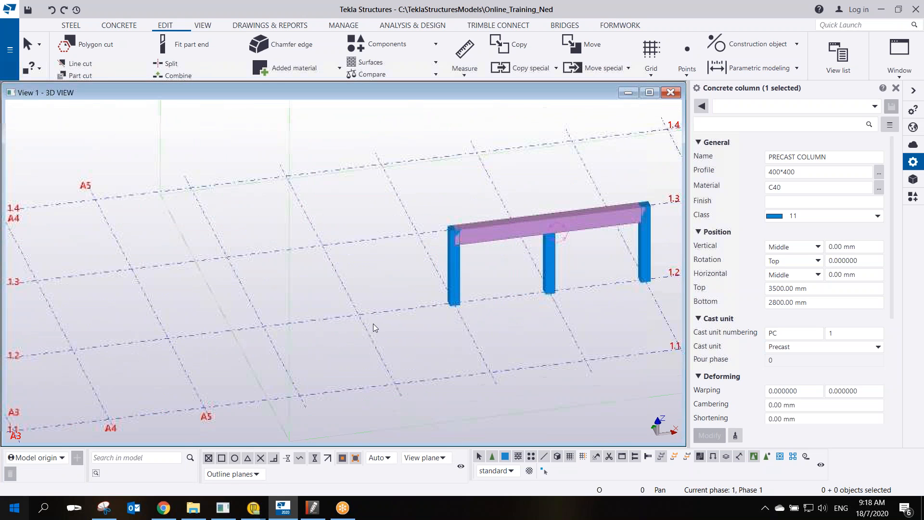
middle_click_drag(291, 358, 423, 354)
middle_click_drag(268, 392, 436, 340)
middle_click_drag(309, 364, 439, 370)
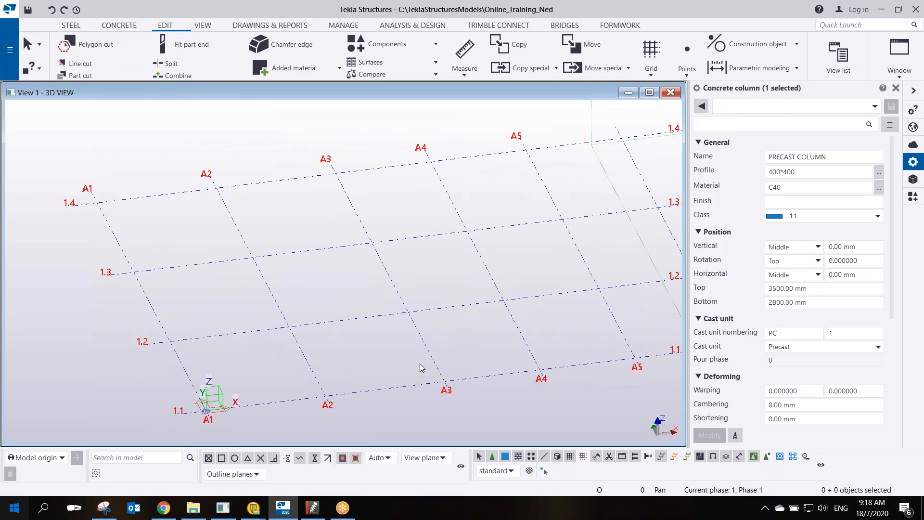
key("ctrl+i")
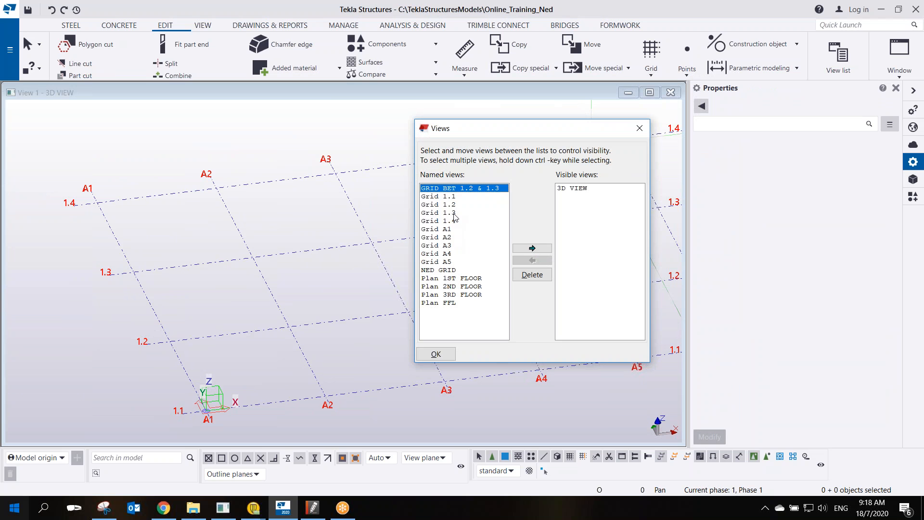
double_click(450, 230)
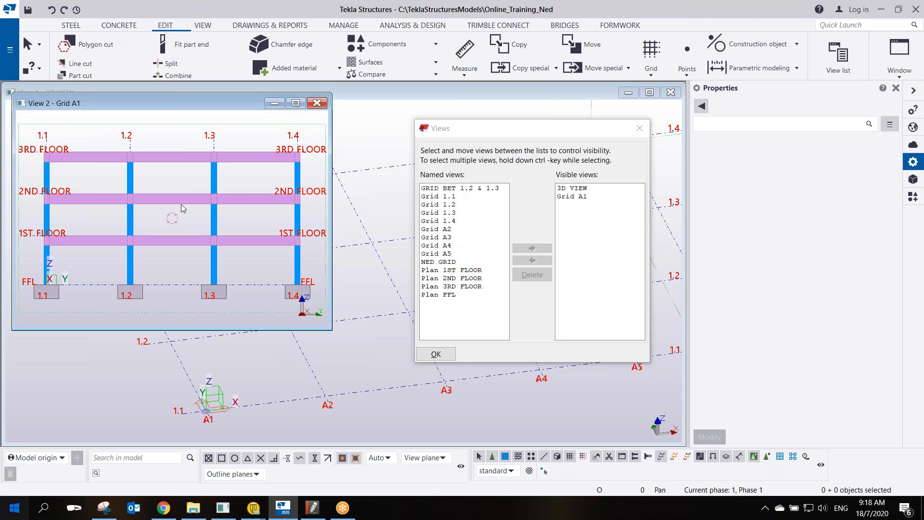
left_click_drag(331, 329, 393, 397)
left_click(380, 103)
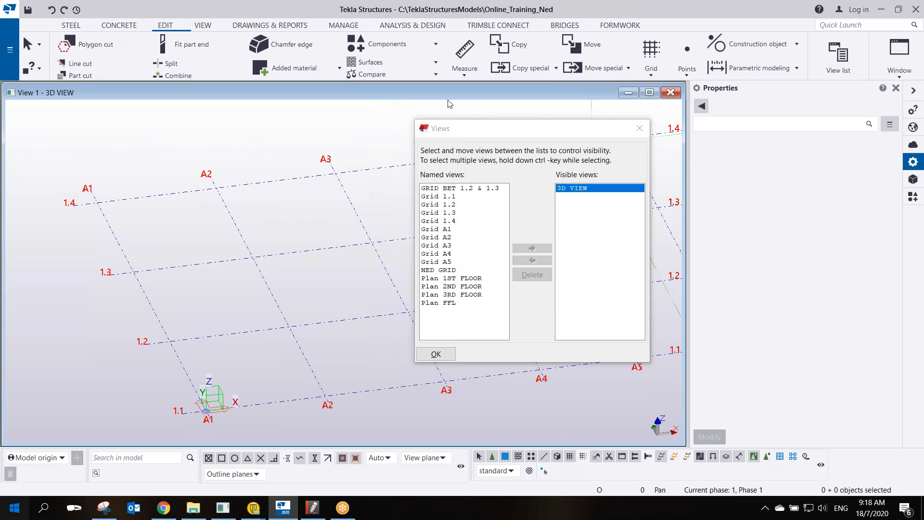
Close the list of views and inspect the three-column concrete frame with its beam beyond grid A5.
left_click(637, 128)
middle_click_drag(533, 236, 29, 320)
scroll(144, 346, "down", 2)
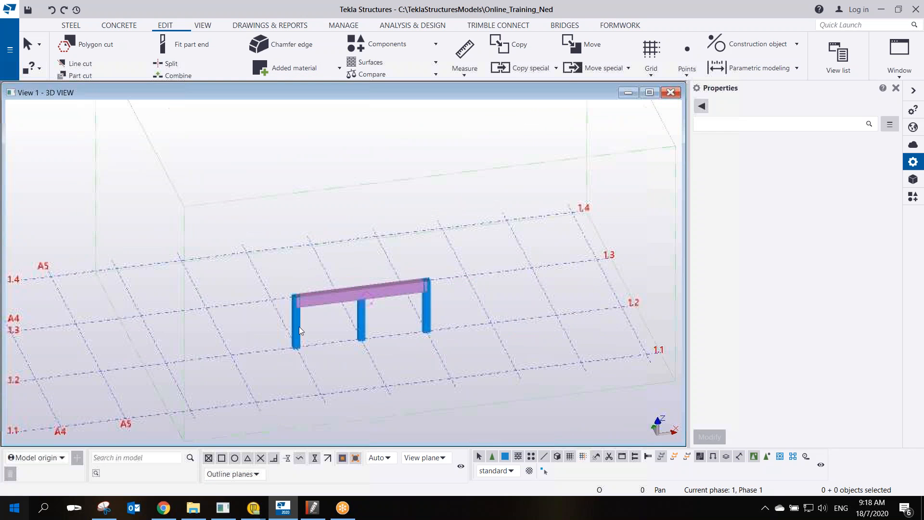
middle_click_drag(368, 300, 312, 250)
scroll(568, 273, "up", 2)
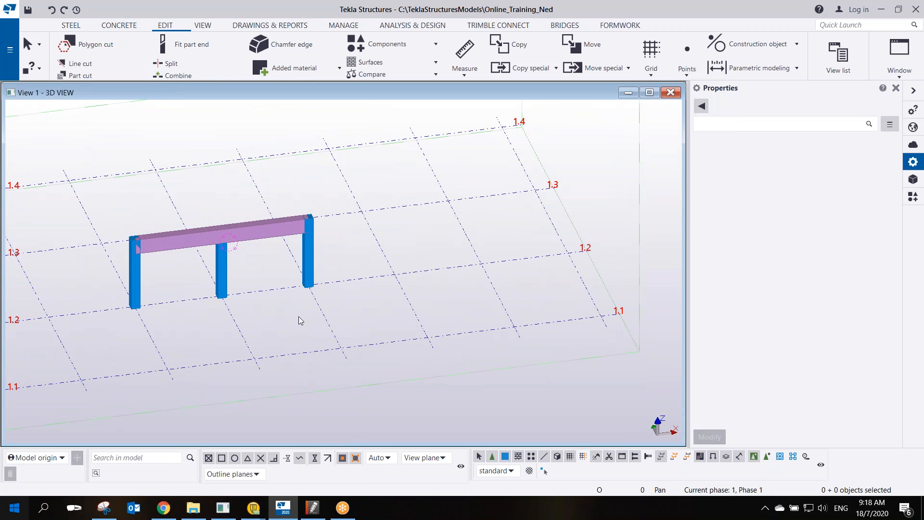
middle_click_drag(199, 216, 299, 231)
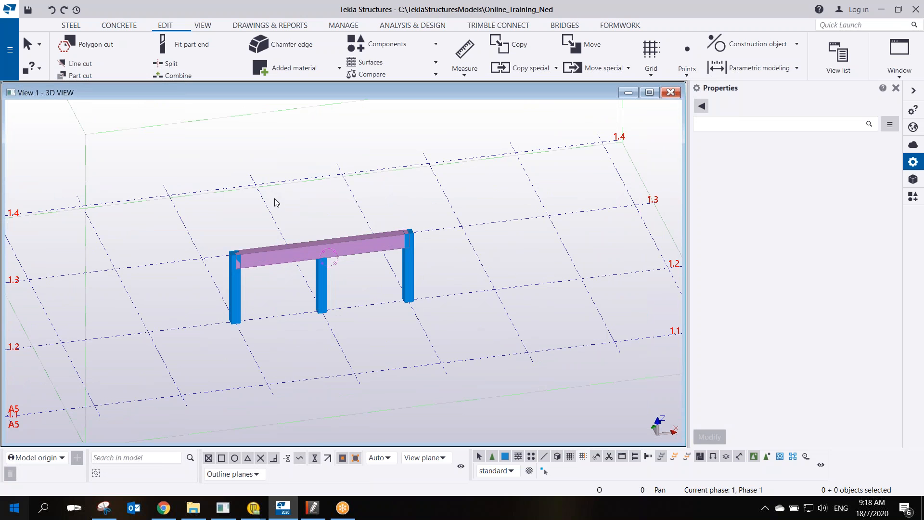
middle_click_drag(620, 300, 519, 294)
scroll(422, 268, "down", 3)
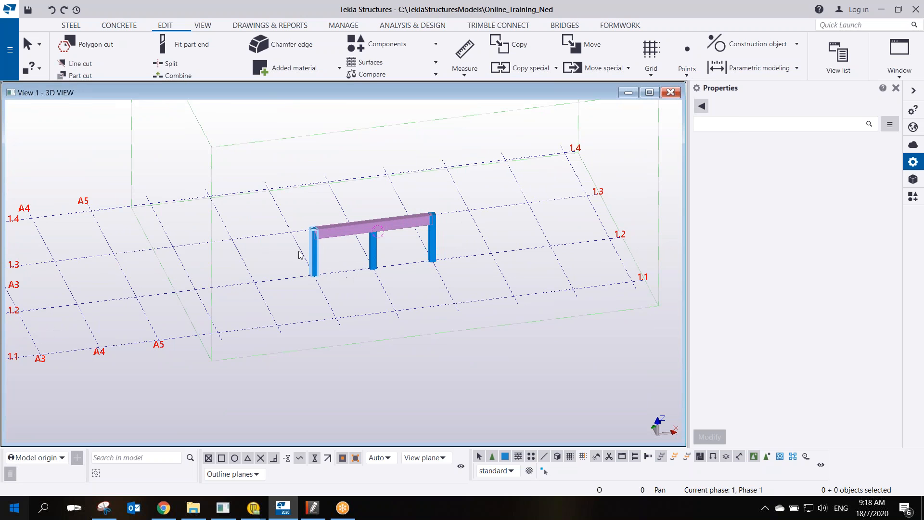
scroll(406, 262, "up", 5)
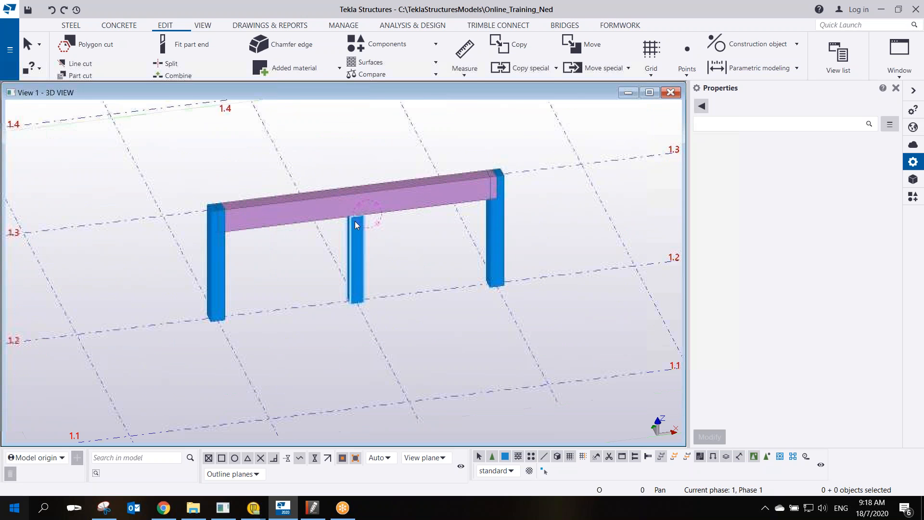
middle_click_drag(342, 233, 353, 233)
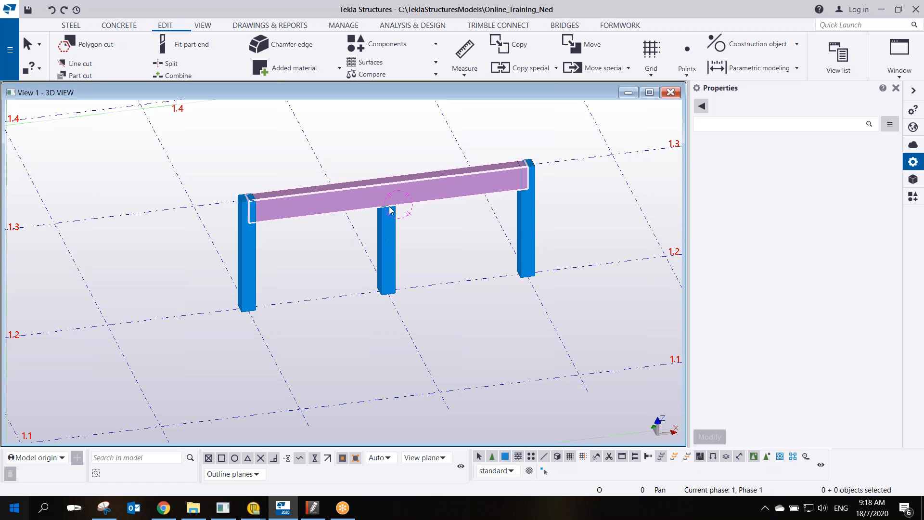
left_click(365, 198)
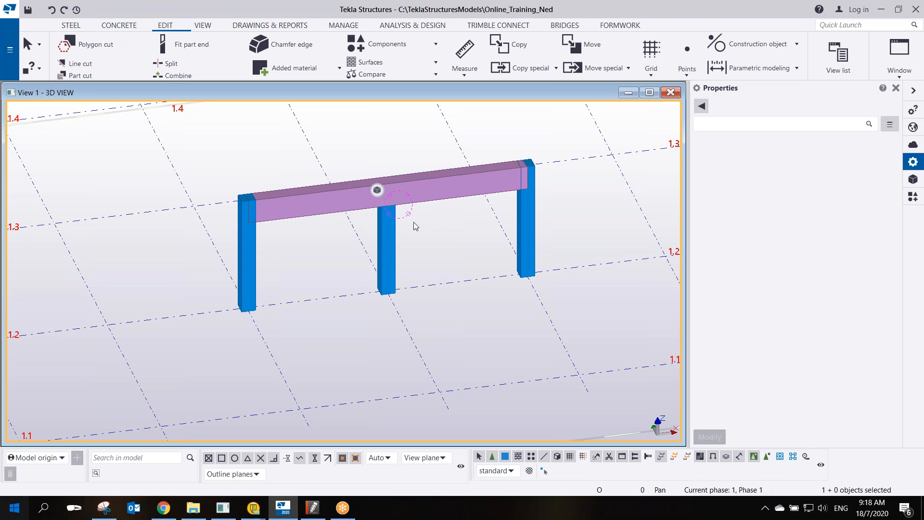
scroll(320, 212, "up", 2)
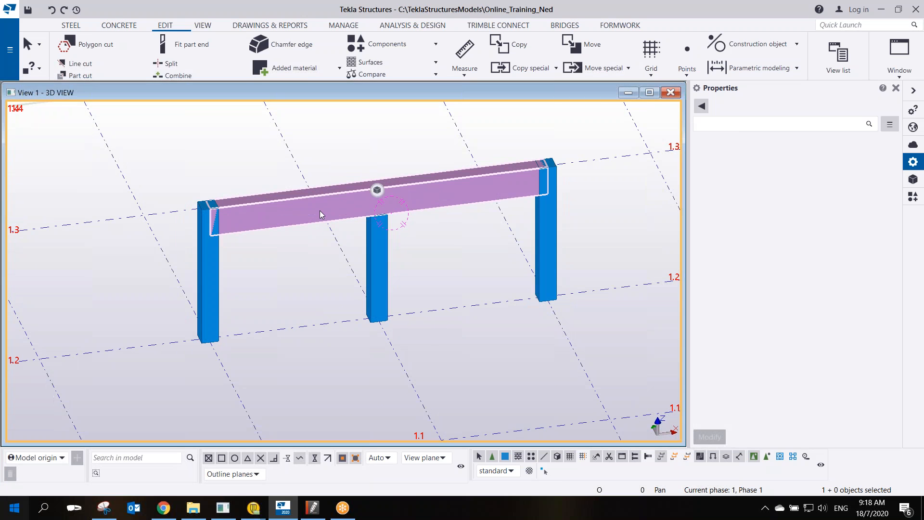
left_click(320, 211)
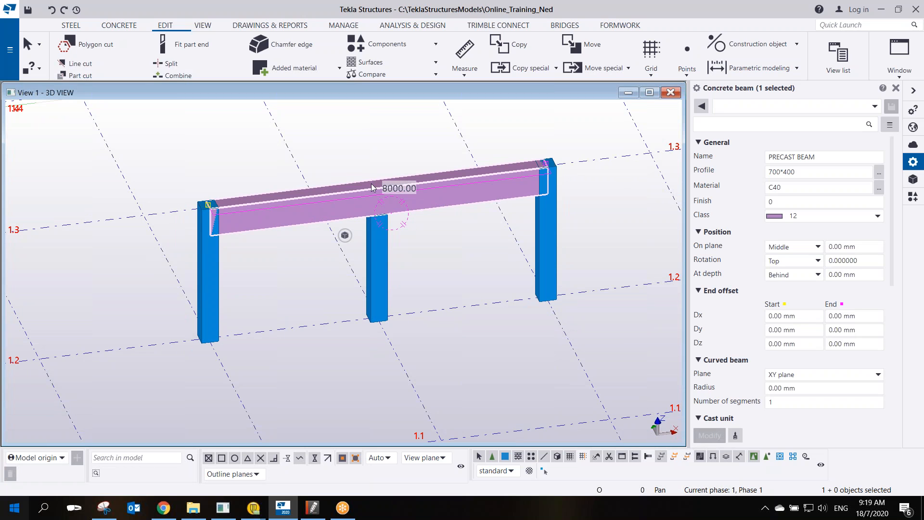
left_click(349, 145)
left_click(327, 197)
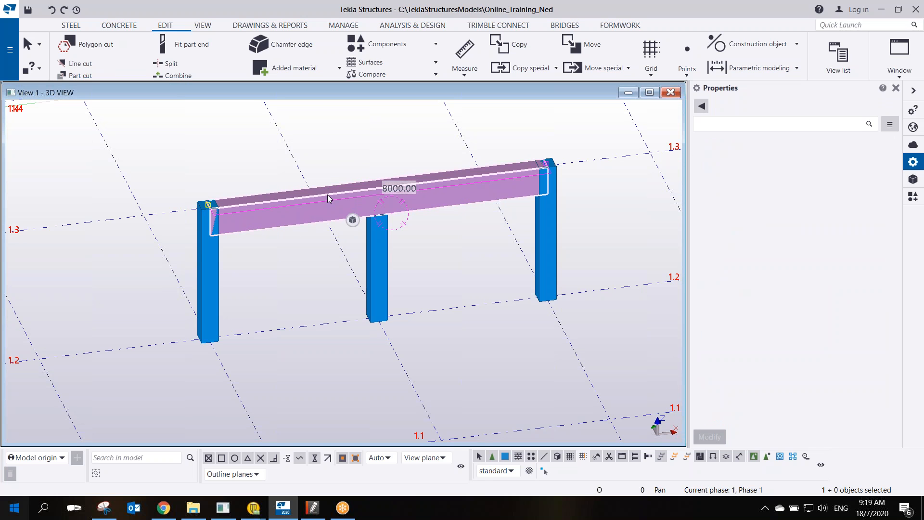
right_click(327, 196)
left_click(351, 143)
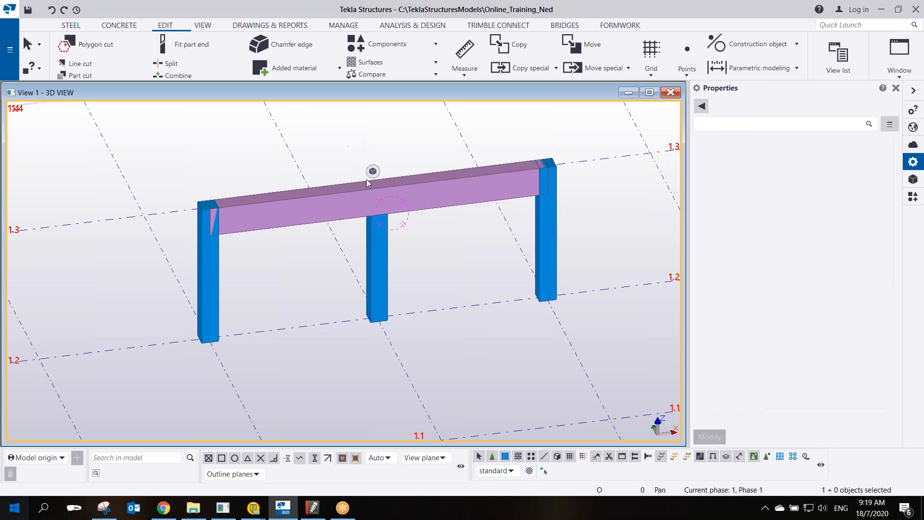
middle_click_drag(448, 229, 371, 241)
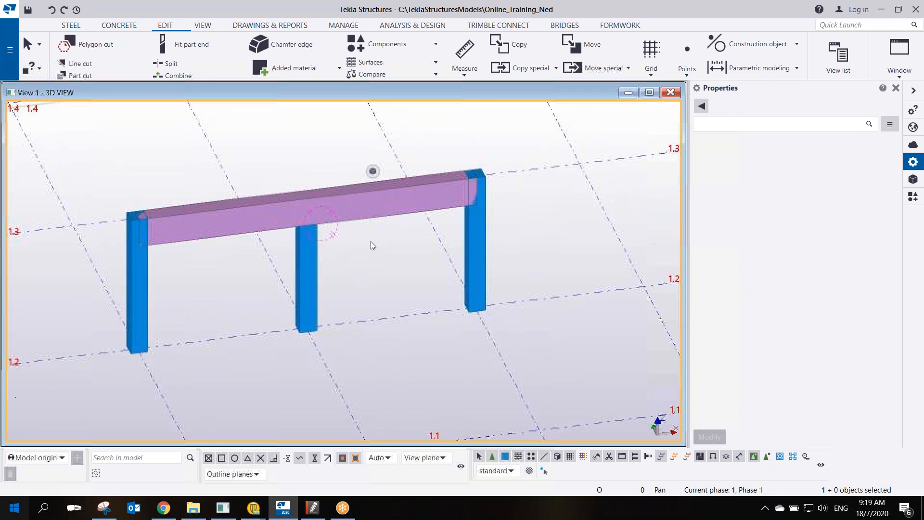
Create a 3D view of the precast beam, view it enlarged in plane projection, and close that view.
left_click(358, 212)
right_click(369, 201)
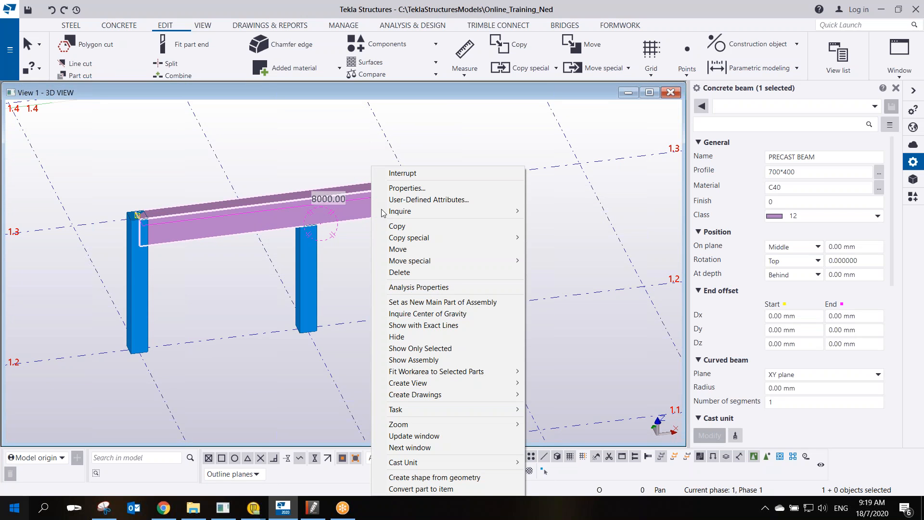
mouse_move(486, 383)
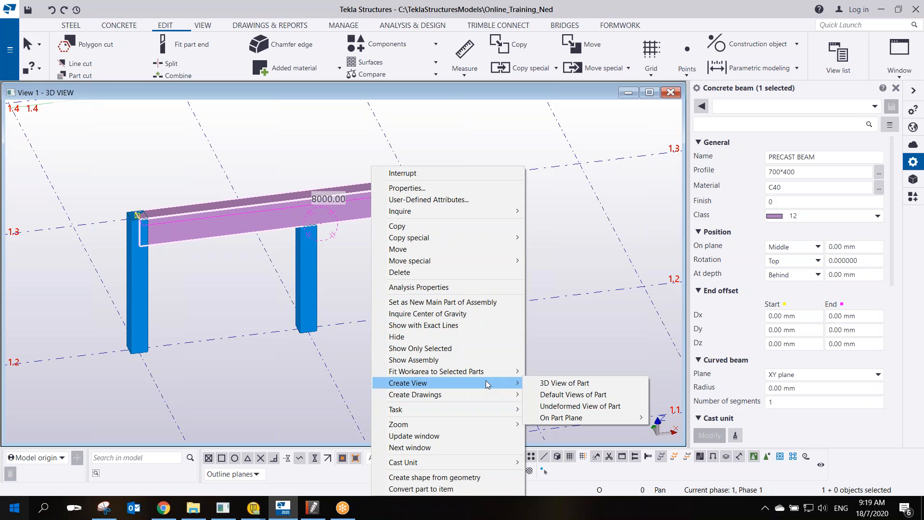
left_click(565, 384)
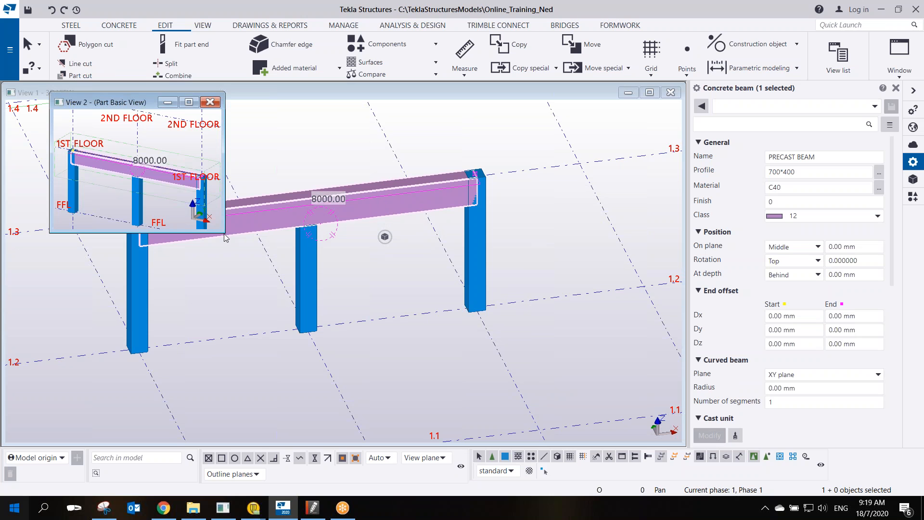
left_click_drag(225, 237, 634, 411)
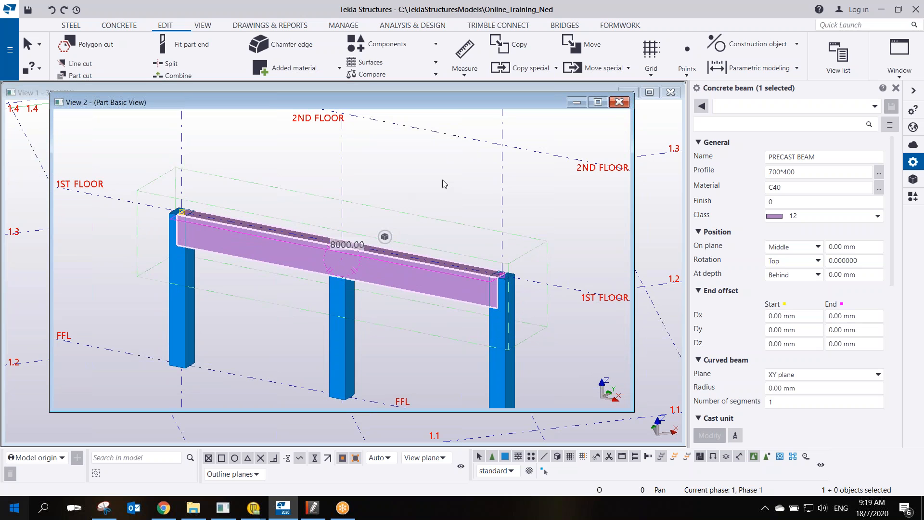
key("ctrl+p")
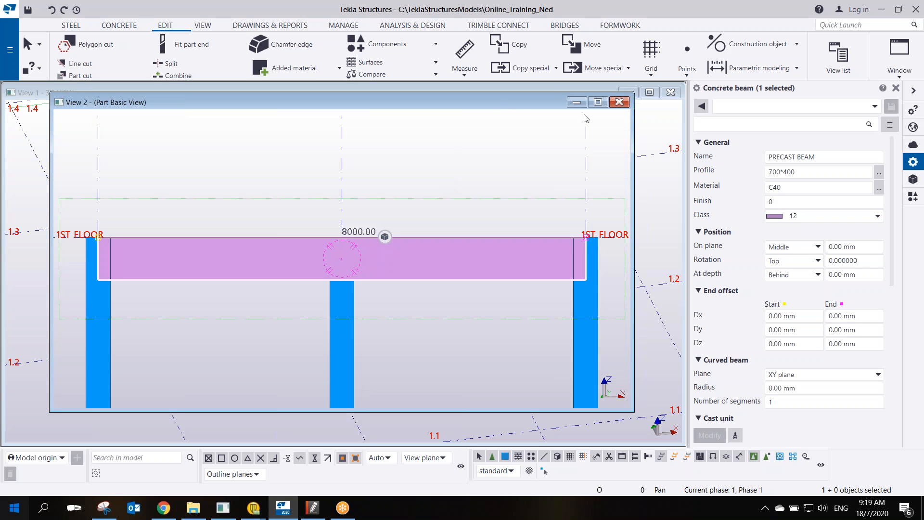
left_click(620, 103)
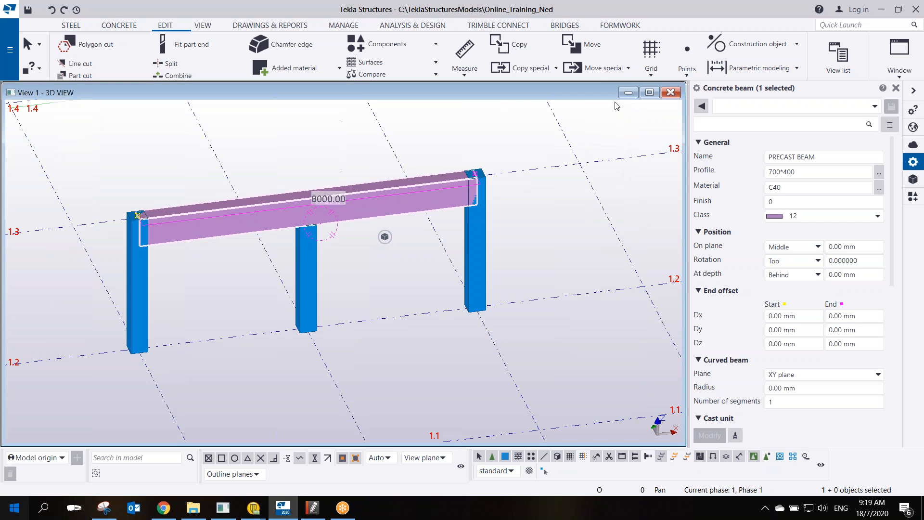
Create the default front, top, end and perspective views of the precast beam, and close all four.
right_click(247, 221)
mouse_move(374, 384)
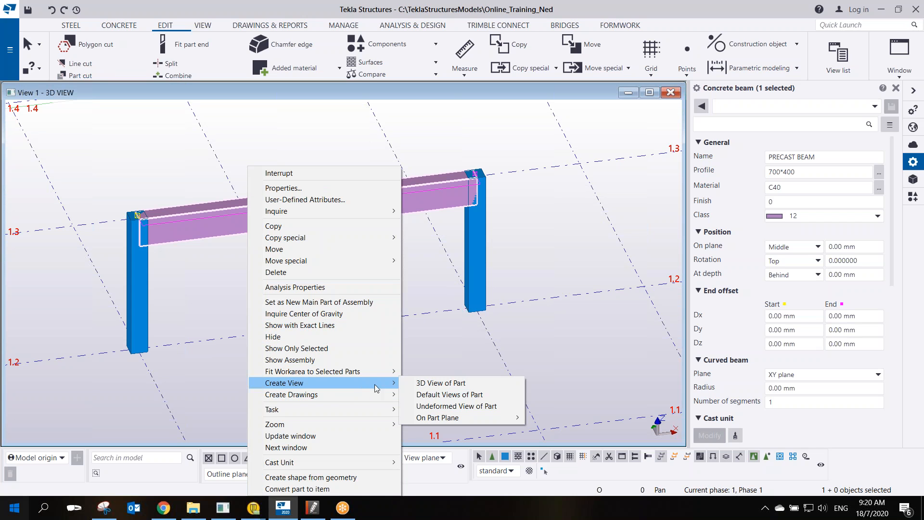
left_click(453, 397)
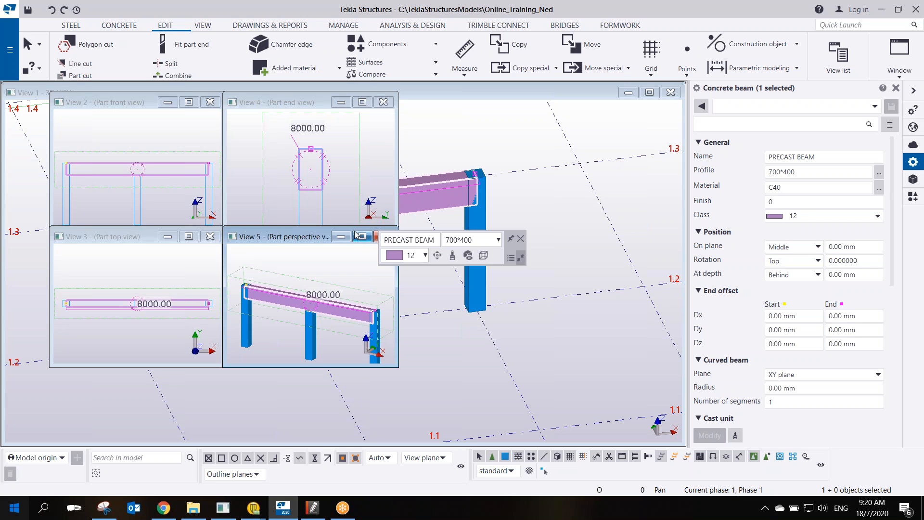
left_click_drag(317, 236, 309, 252)
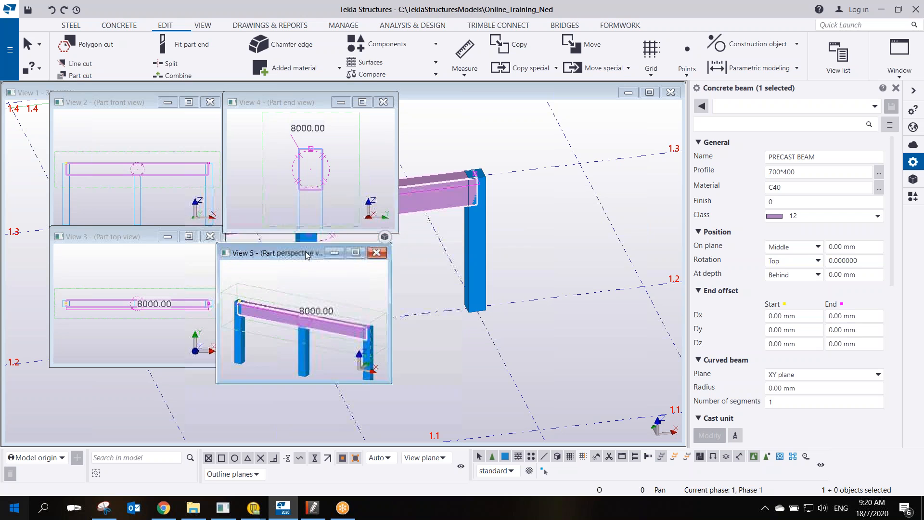
left_click(376, 252)
left_click(383, 102)
left_click(209, 102)
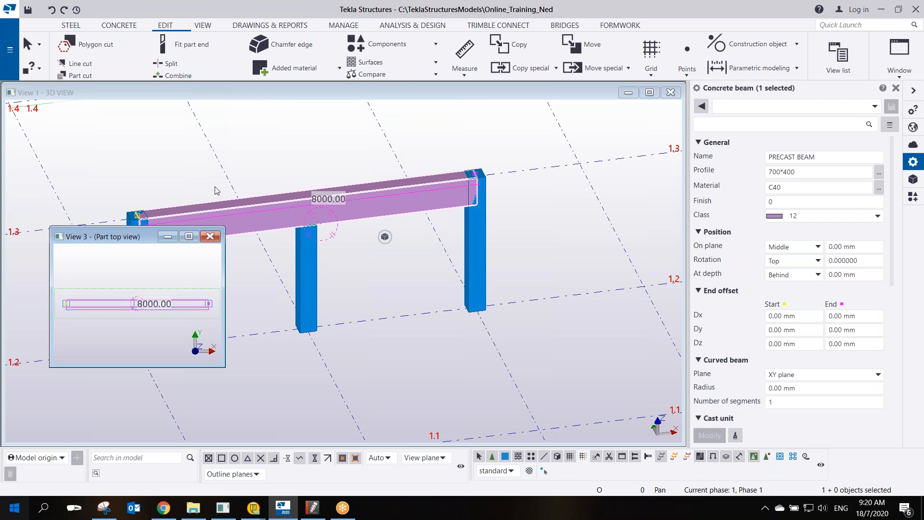
left_click(210, 236)
Create the default views of the precast beam again, make the part front view active and clear the selection.
right_click(238, 215)
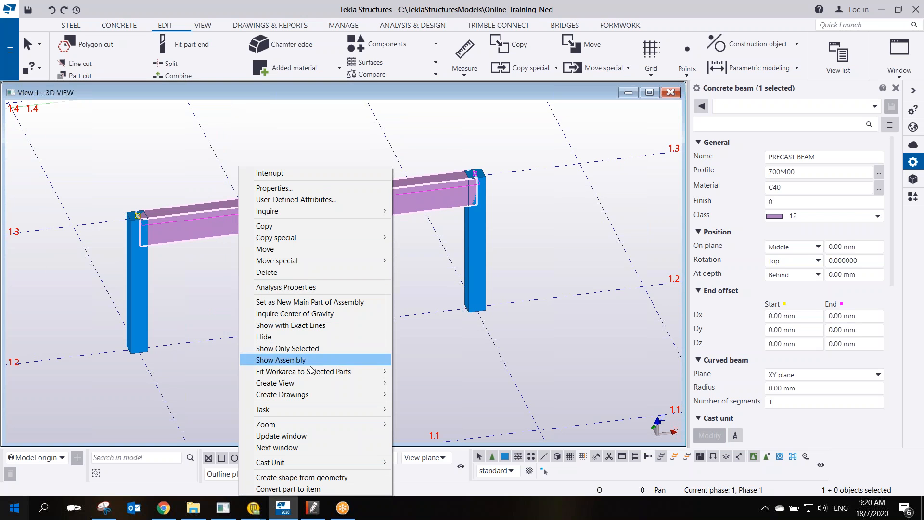
mouse_move(319, 383)
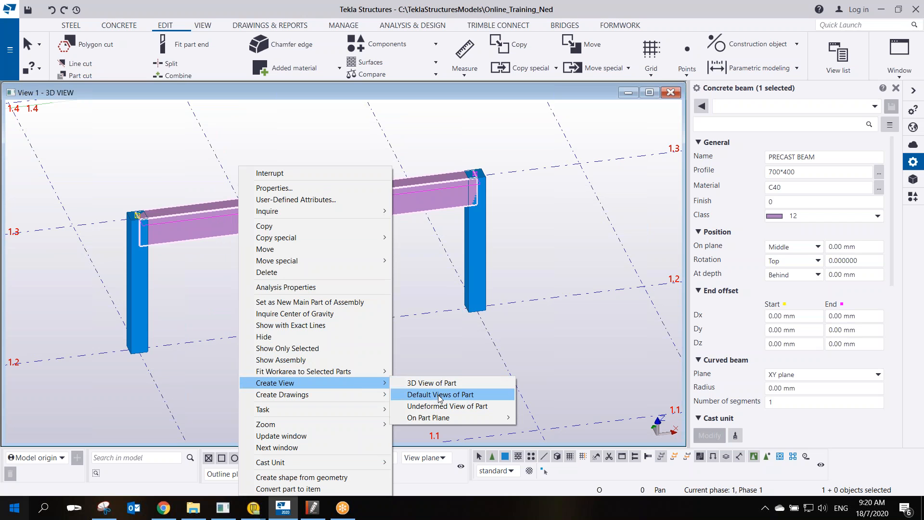
left_click(435, 395)
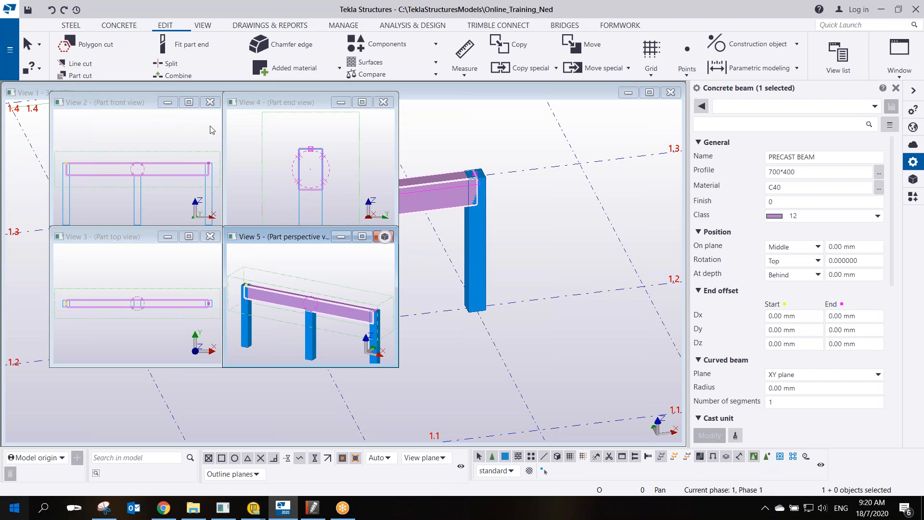
left_click(146, 138)
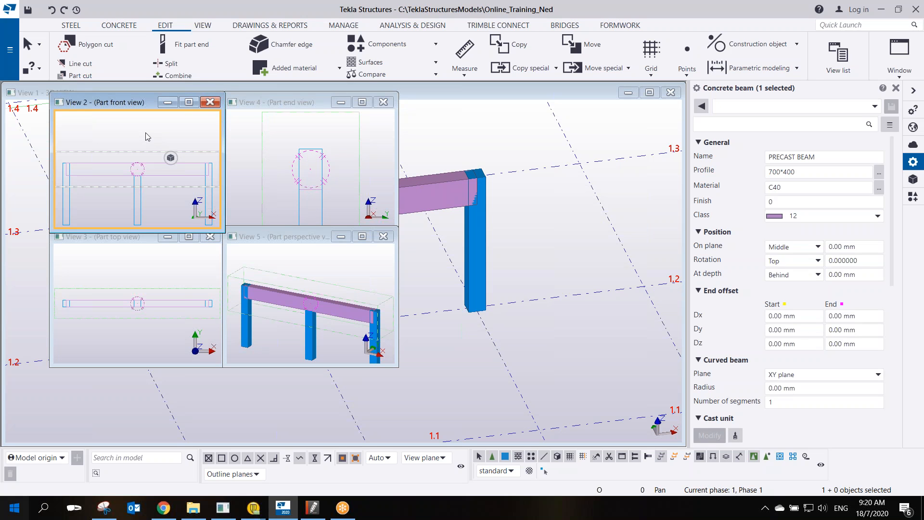
left_click(145, 138)
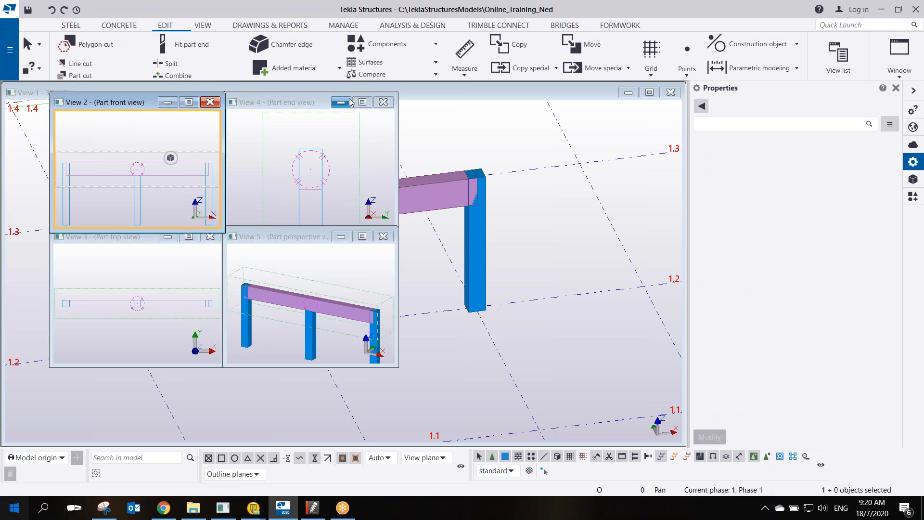
Close the beam's end, perspective and top views and enlarge the remaining part front view window.
left_click(383, 102)
left_click(383, 236)
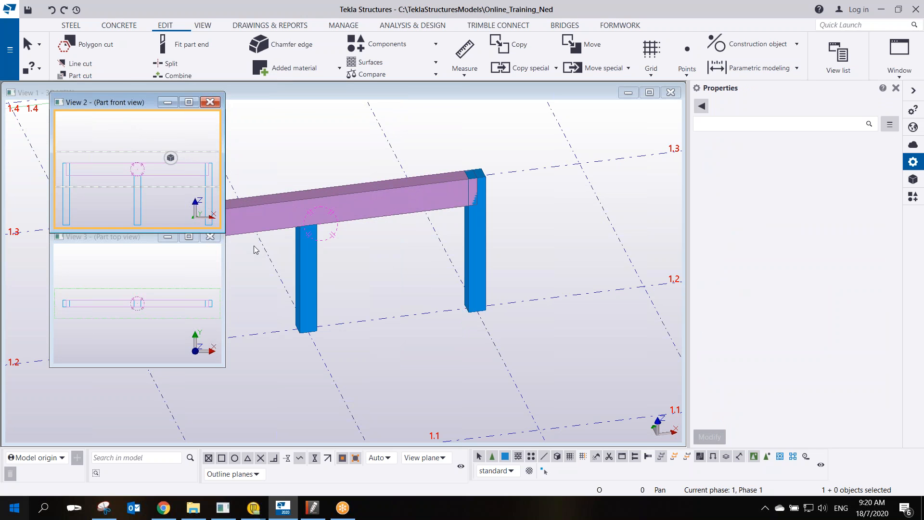
left_click(209, 237)
left_click_drag(221, 231, 638, 423)
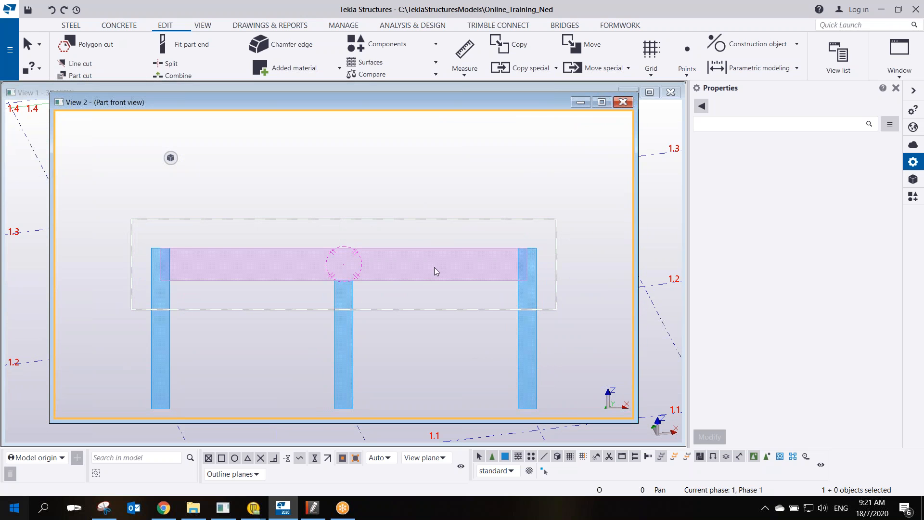
Examine the beam, its three supporting columns and the surrounding work area in the part front view.
scroll(486, 298, "up", 1)
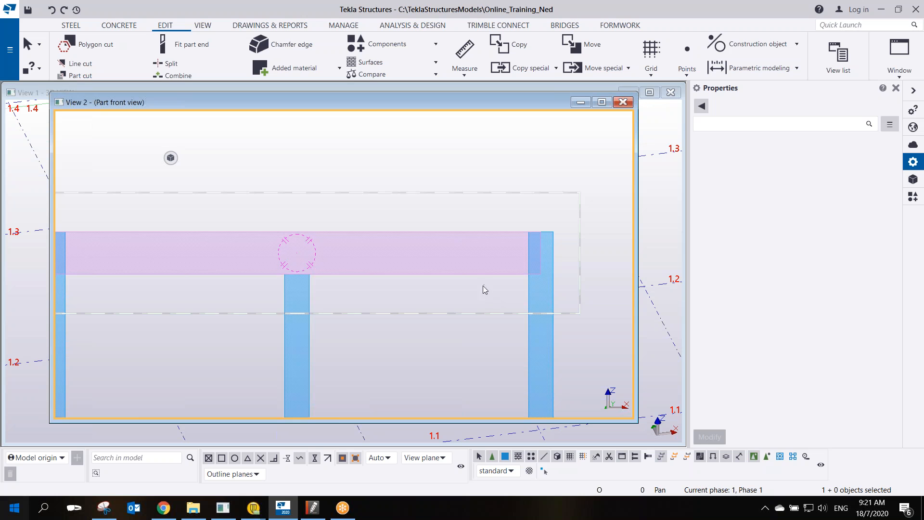
scroll(481, 293, "down", 1)
scroll(426, 292, "up", 1)
scroll(425, 292, "down", 1)
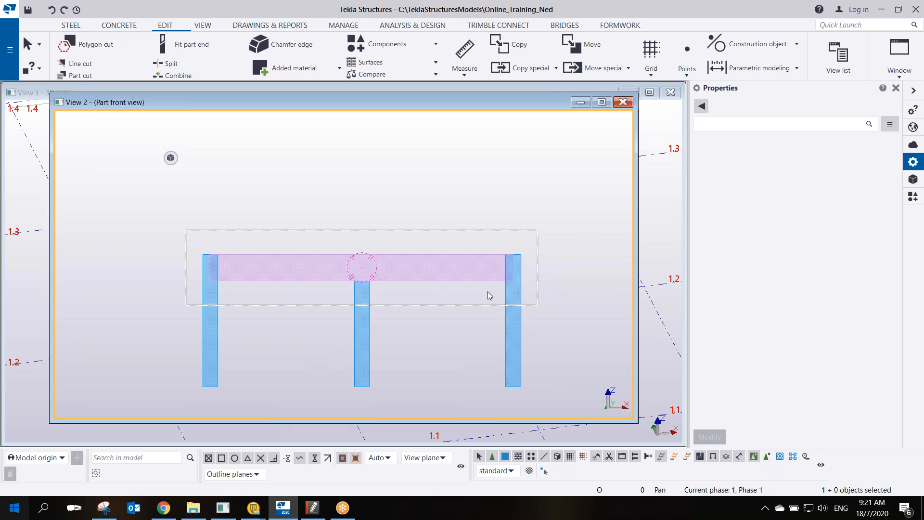
scroll(488, 292, "up", 1)
scroll(487, 292, "down", 1)
middle_click_drag(437, 301, 453, 279)
scroll(437, 276, "up", 1)
scroll(436, 276, "up", 1)
scroll(430, 275, "down", 1)
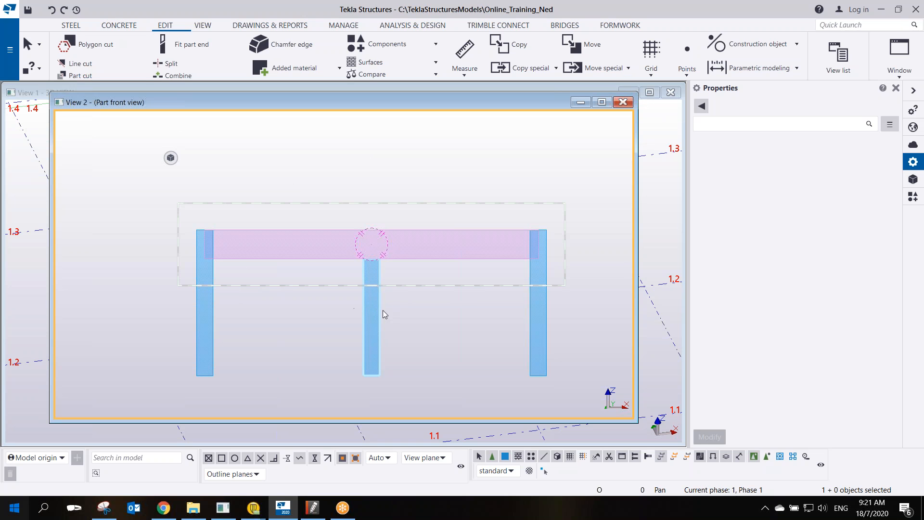
Review the view creation options for the precast beam, including Default Views of Part, and dismiss them.
right_click(423, 260)
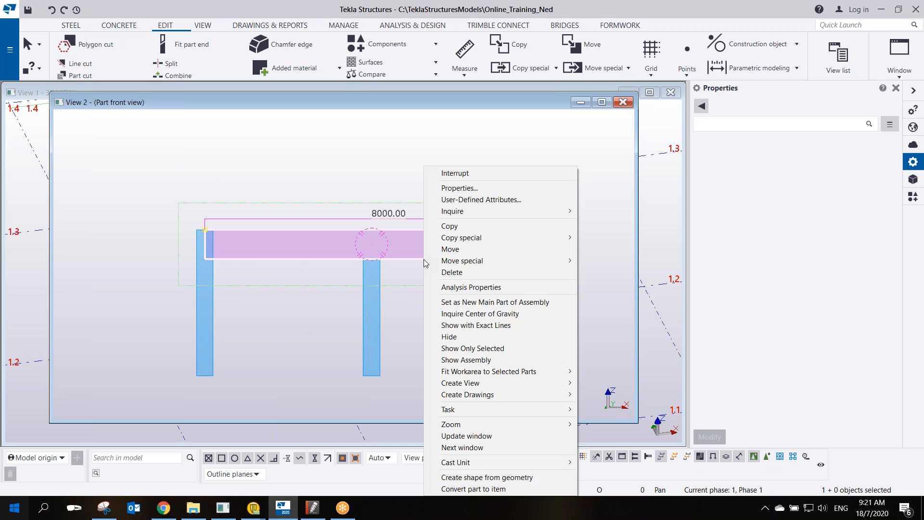
mouse_move(490, 383)
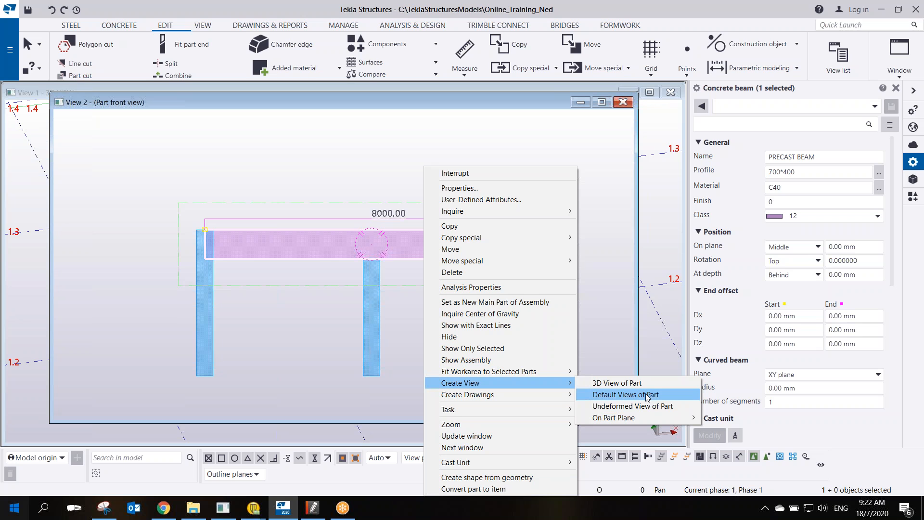
left_click(339, 191)
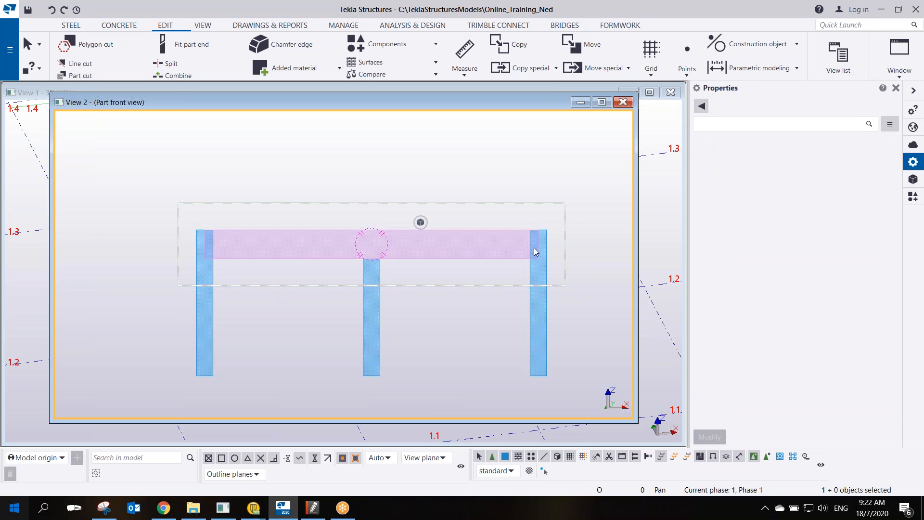
Examine the overlap between the precast beam's right end and its supporting column in the part front view.
scroll(523, 261, "up", 1)
scroll(525, 262, "up", 2)
scroll(527, 273, "up", 2)
middle_click_drag(559, 245, 420, 276)
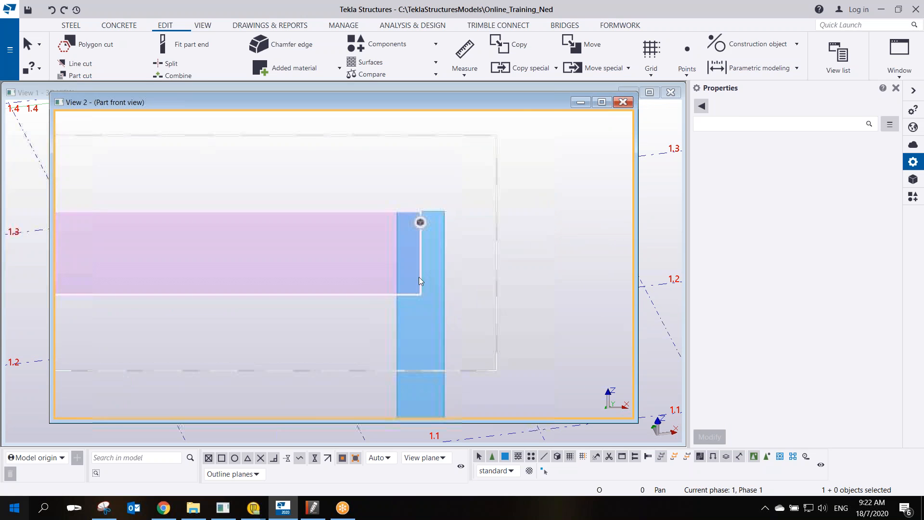
scroll(417, 276, "up", 2)
scroll(376, 288, "up", 1)
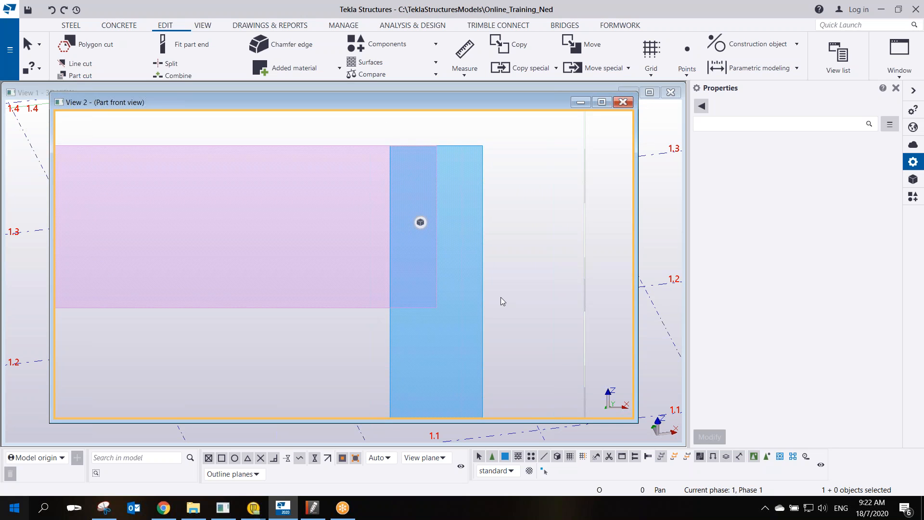
middle_click_drag(423, 219, 382, 247)
scroll(369, 231, "up", 2)
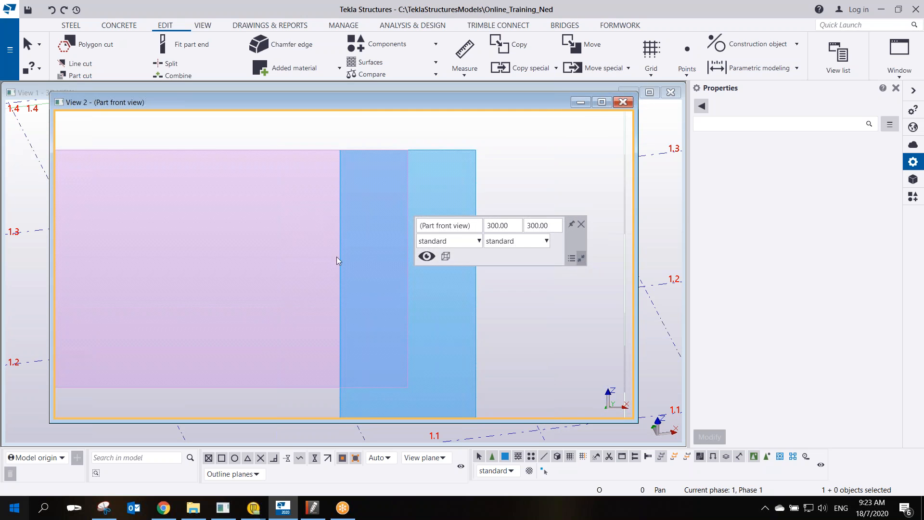
scroll(364, 255, "down", 1)
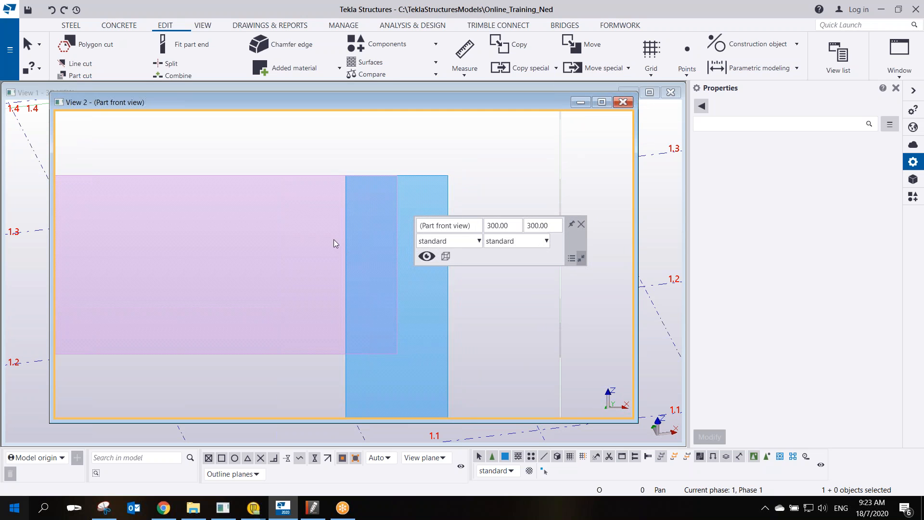
left_click_drag(573, 239, 627, 141)
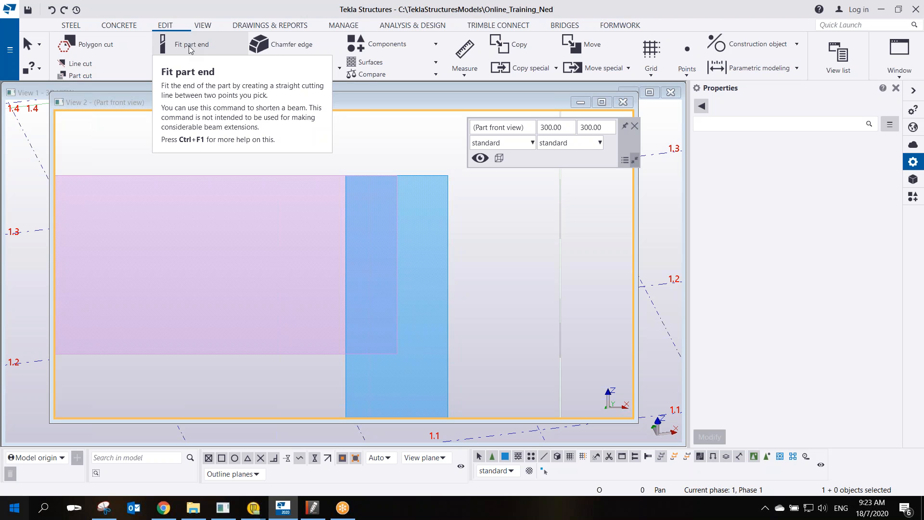
Start the Fit part end command for the precast beam.
left_click(188, 47)
left_click(188, 46)
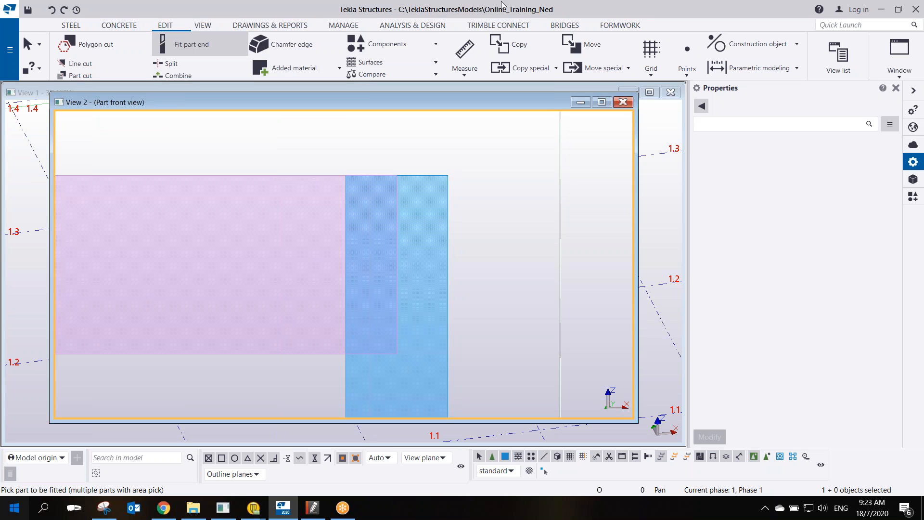
left_click(607, 14)
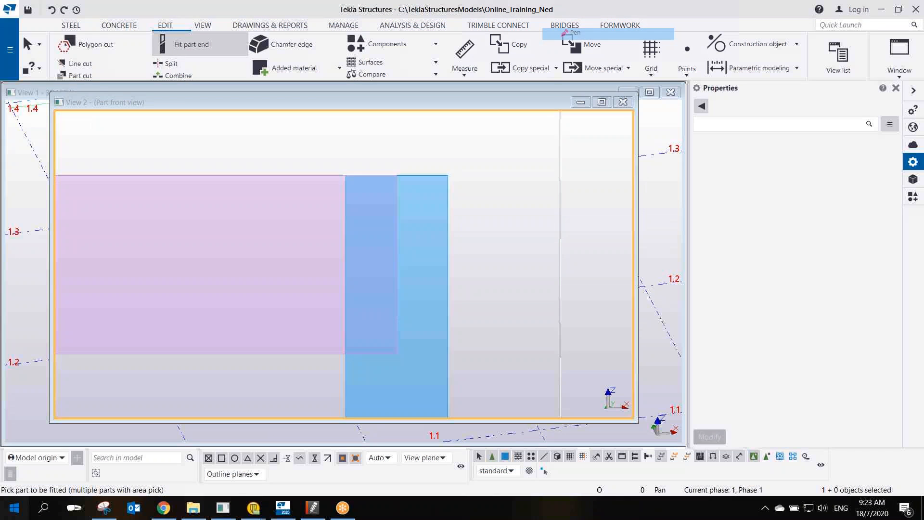
mouse_move(171, 474)
left_mouse_down()
mouse_move(57, 460)
mouse_move(4, 481)
left_mouse_up()
left_click_drag(175, 479, 179, 488)
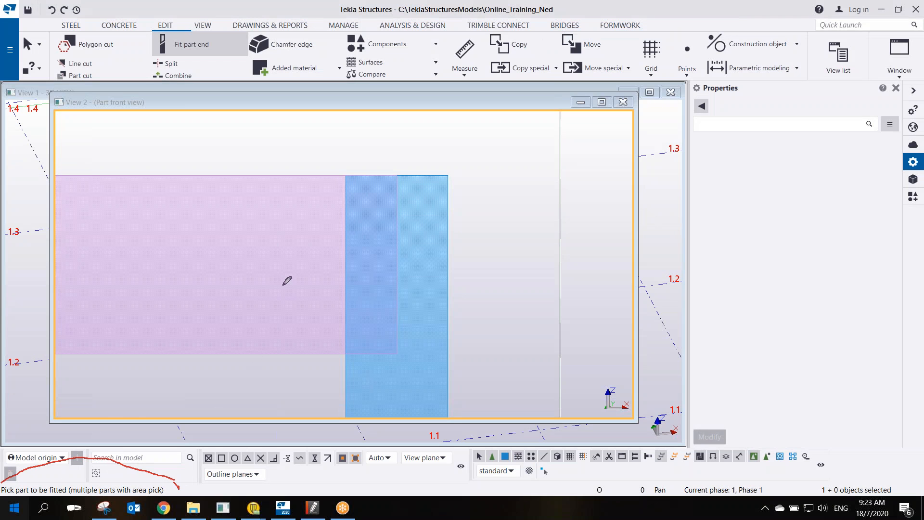
mouse_move(351, 185)
left_mouse_down()
mouse_move(124, 441)
mouse_move(118, 417)
mouse_move(114, 460)
mouse_move(158, 446)
mouse_move(107, 424)
left_mouse_up()
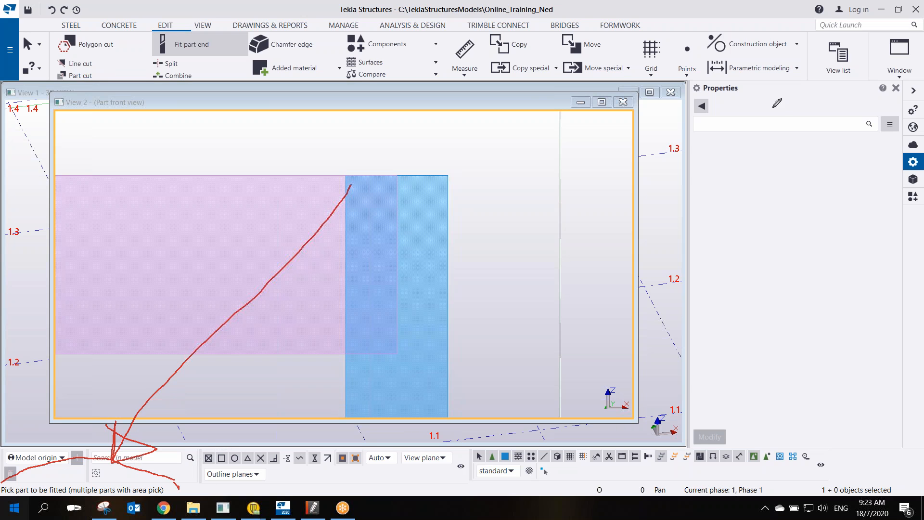
left_click(550, 239)
right_click(522, 166)
left_click(542, 170)
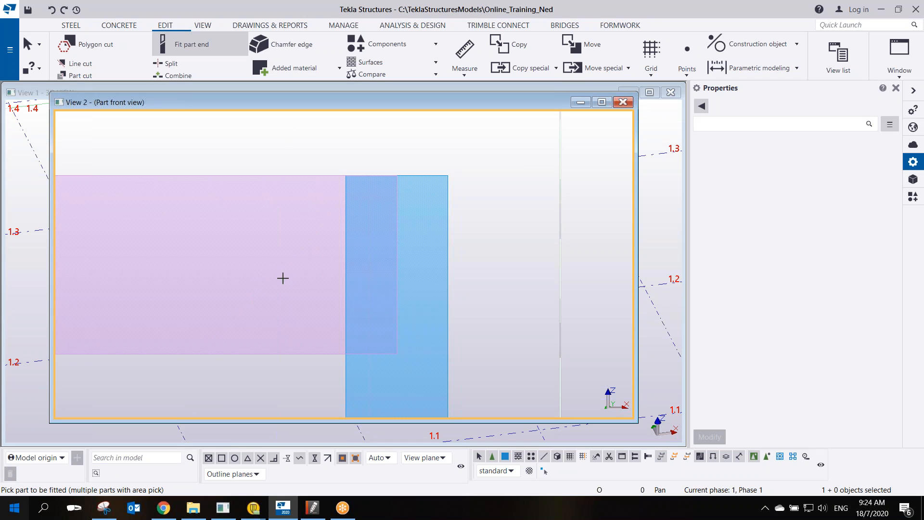
Fit the precast beam's right end to the inner face of the right column and end the fitting command.
left_click(270, 179)
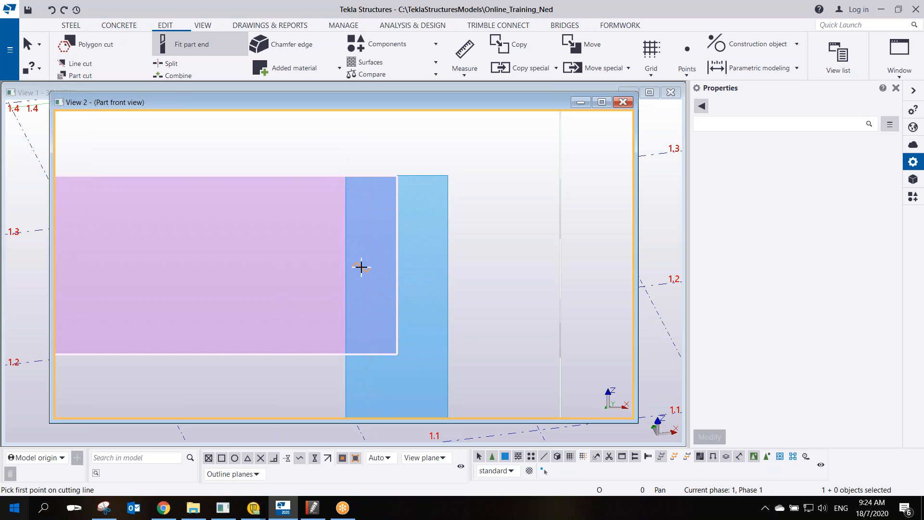
left_click(345, 196)
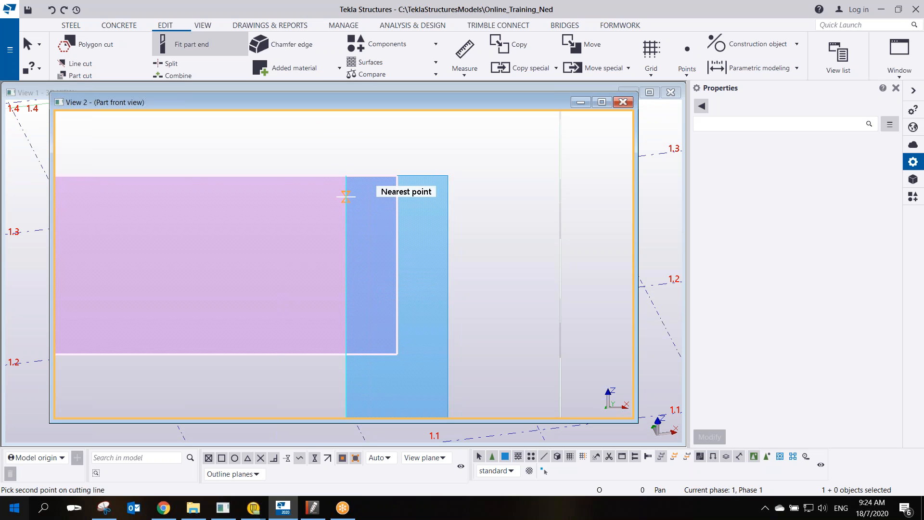
left_click(346, 278)
right_click(384, 150)
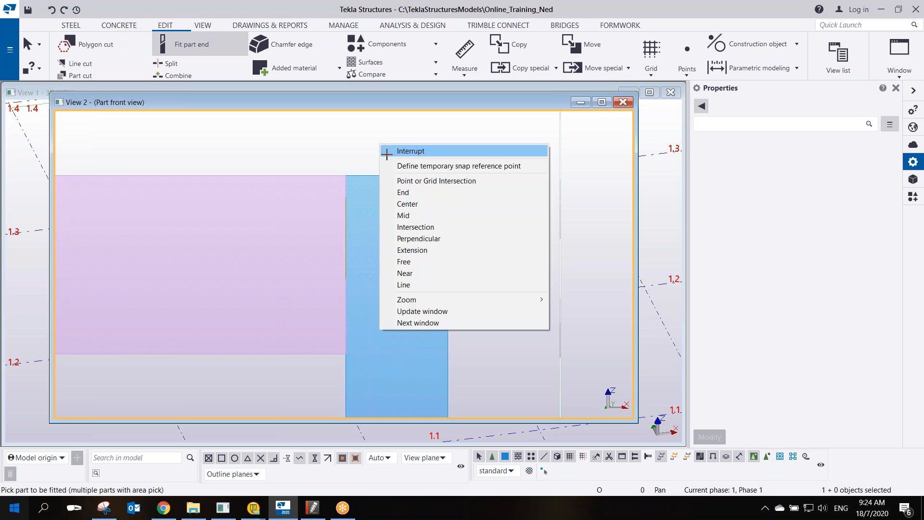
left_click(383, 151)
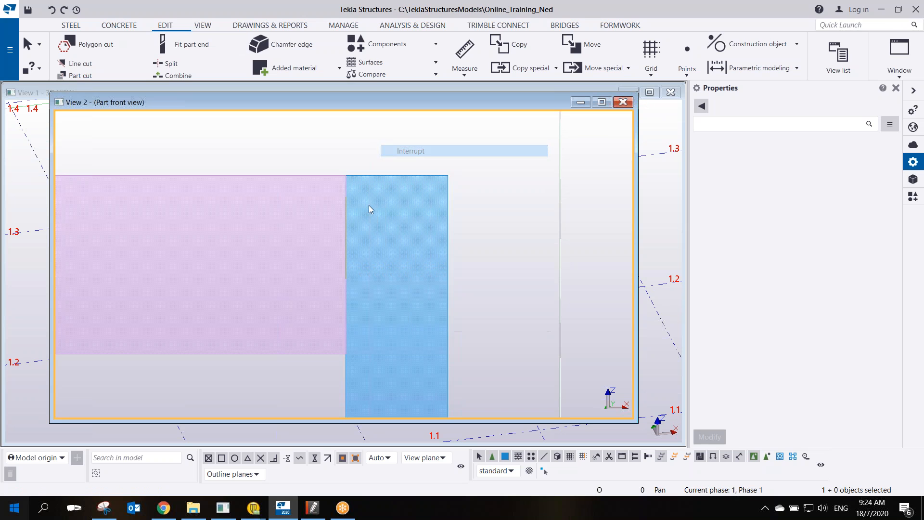
Select the fitting at the beam's right end and examine its plane against the beam and column in 3D.
left_click(345, 247)
mouse_move(339, 234)
middle_mouse_down("ctrl")
mouse_move(433, 231)
mouse_move(452, 218)
mouse_move(442, 227)
middle_mouse_up("ctrl")
key("ctrl+p")
scroll(558, 269, "up", 5)
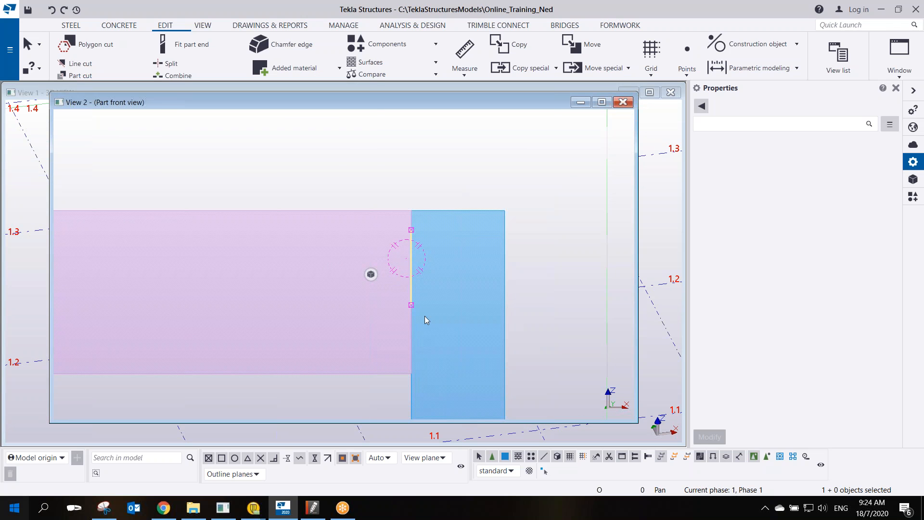
scroll(410, 241, "up", 1)
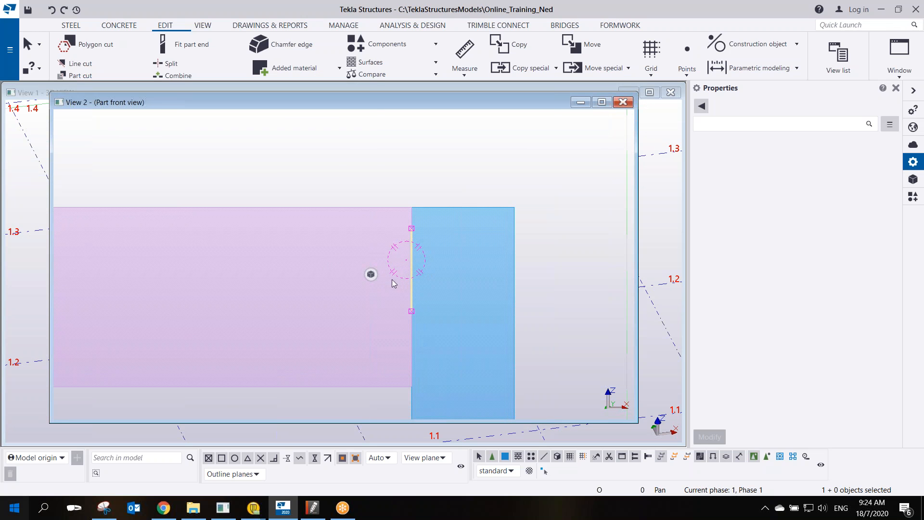
middle_click_drag(372, 287, 469, 313, "ctrl")
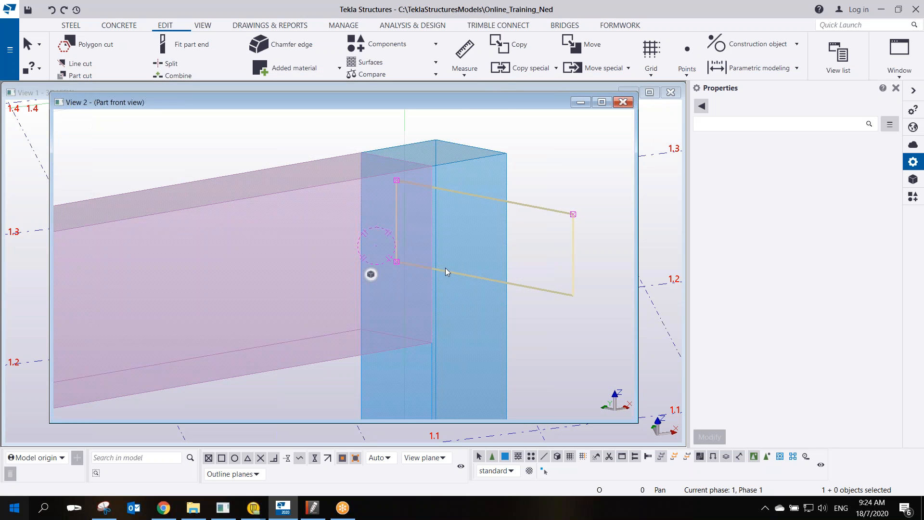
scroll(446, 268, "down", 2)
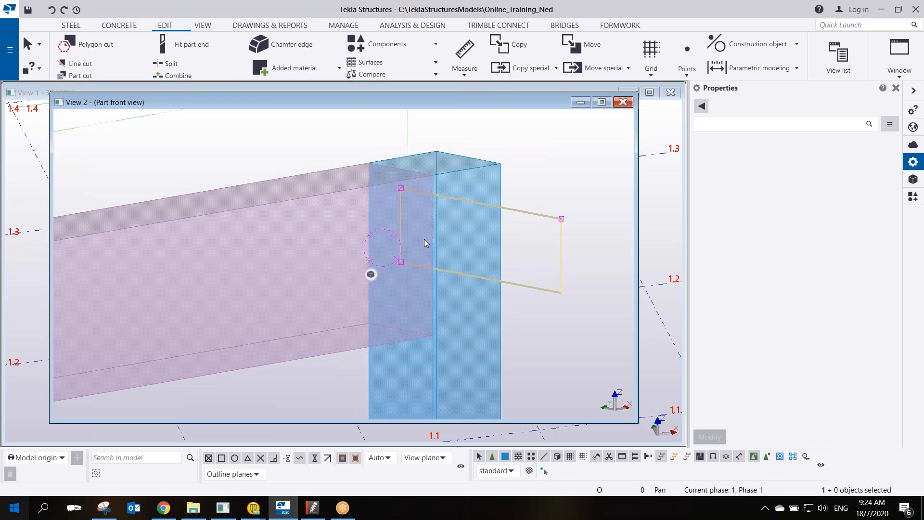
In the plane view, move the selected fitting linearly by -20 mm in X, away from the right column's inner face.
key("ctrl+p")
scroll(579, 263, "up", 5)
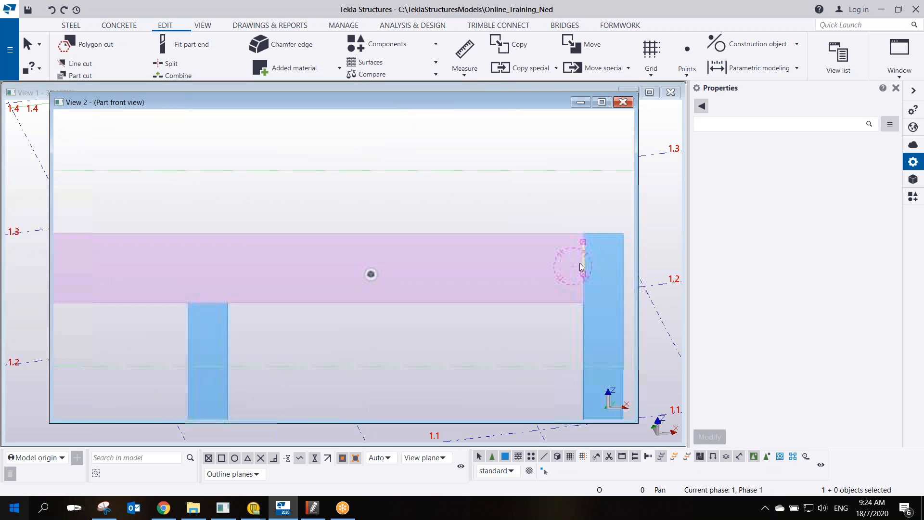
middle_click_drag(587, 260, 406, 242)
scroll(404, 241, "up", 3)
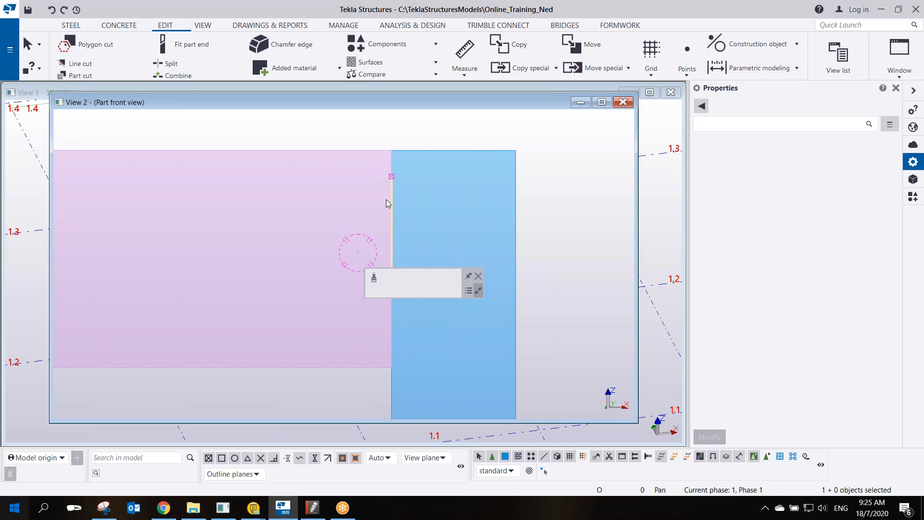
right_click(395, 188)
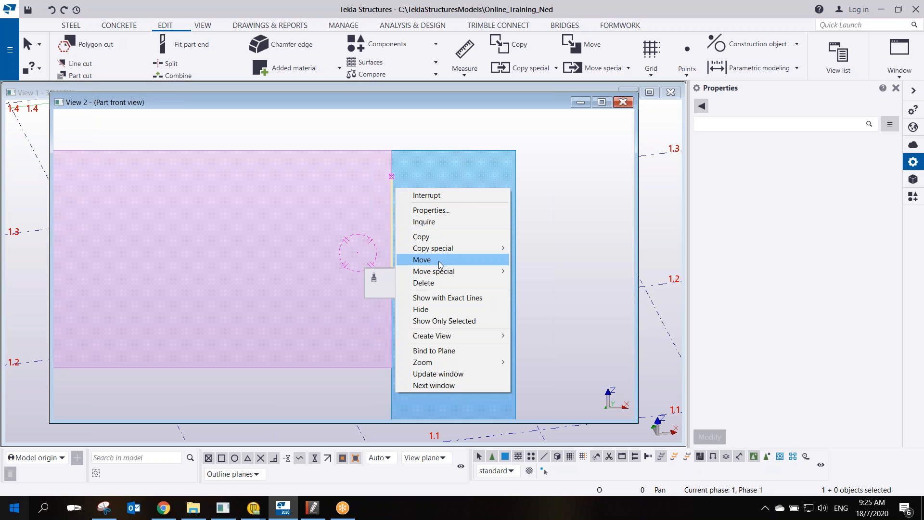
mouse_move(440, 273)
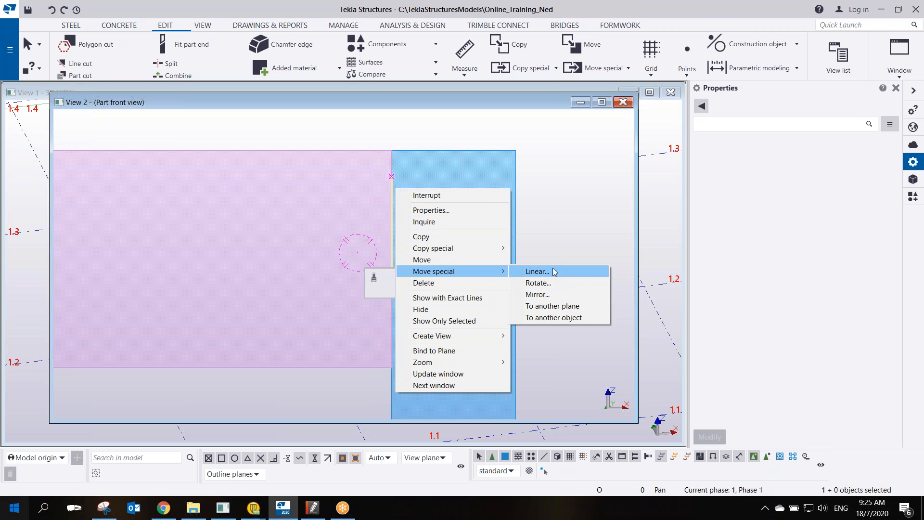
left_click(537, 272)
scroll(370, 135, "up", 3)
left_click(374, 135)
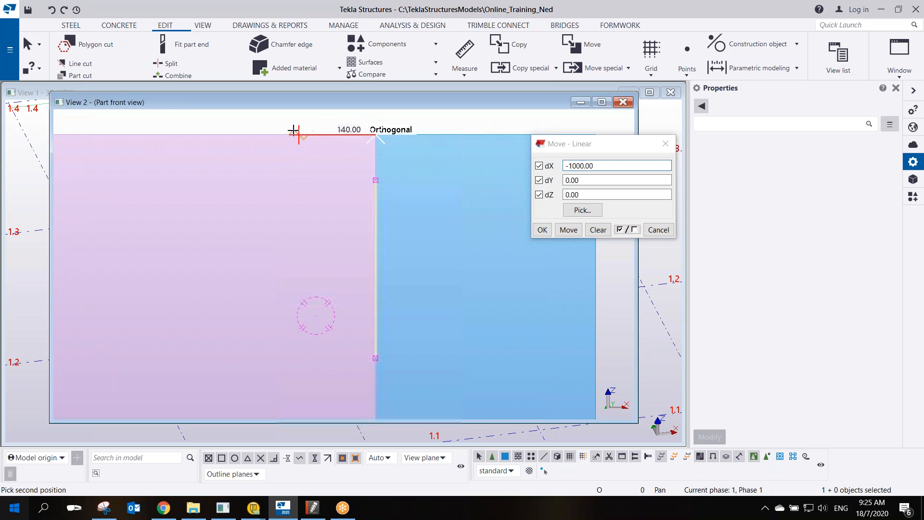
type("20")
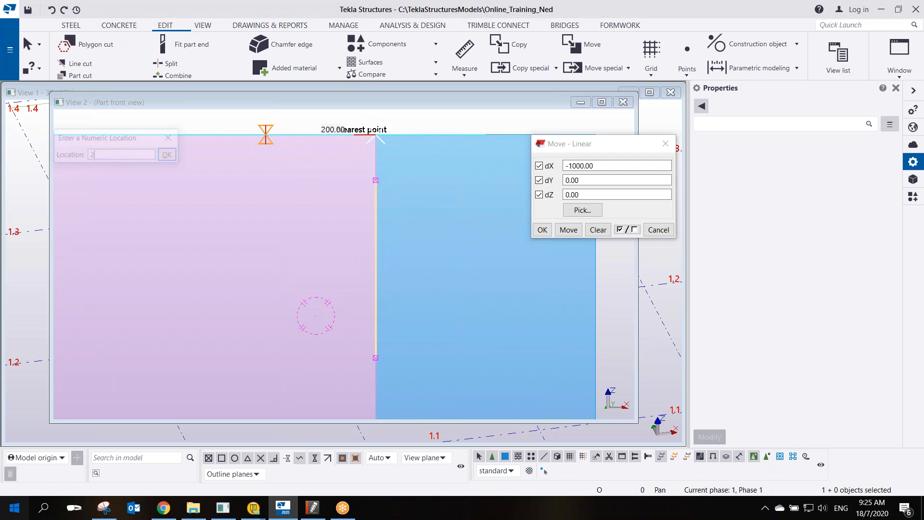
key("Return")
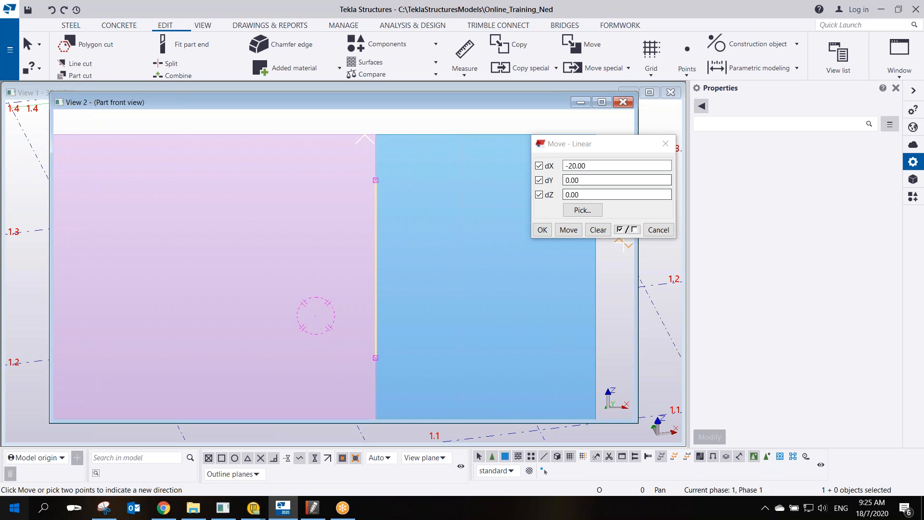
left_click(569, 230)
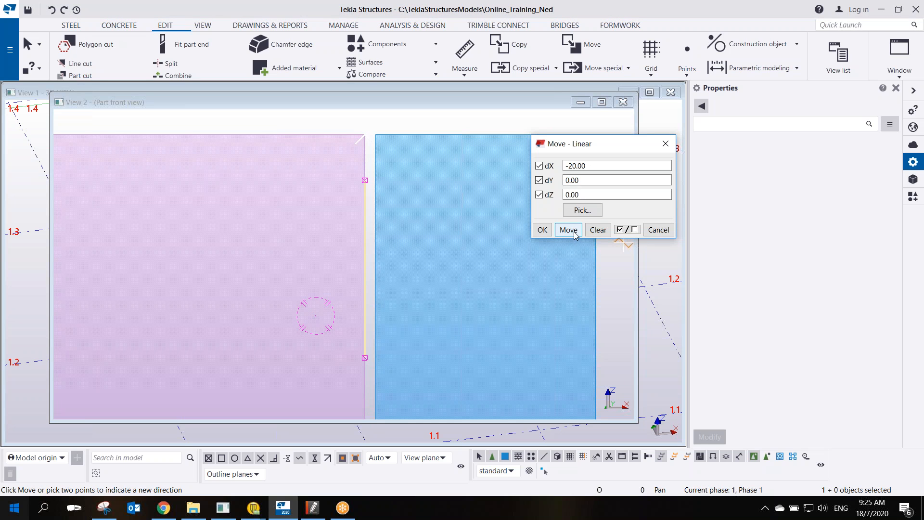
Move the fitting another twelve times by -20 mm in X to keep shortening the beam.
left_click(572, 231)
left_click(572, 231)
left_click(572, 231)
left_click(572, 231)
left_click(572, 230)
left_click(572, 231)
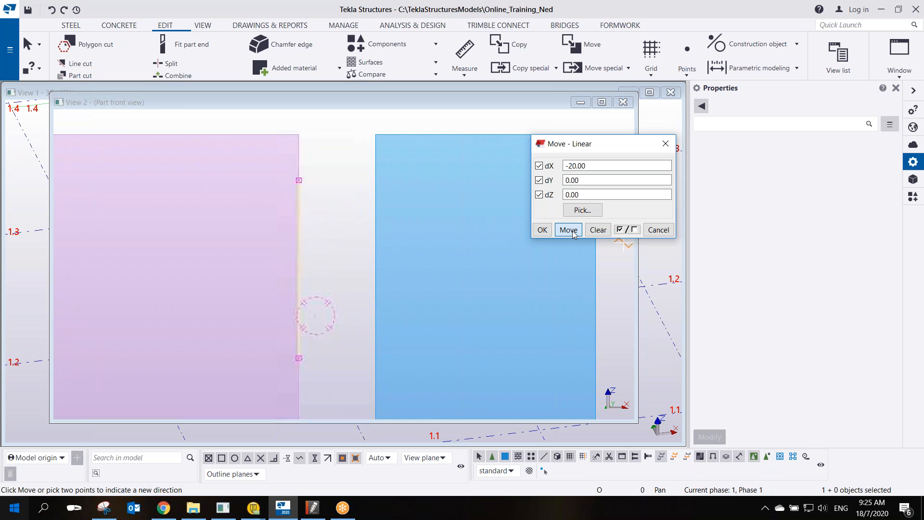
left_click(572, 231)
left_click(573, 231)
left_click(572, 231)
left_click(572, 231)
left_click(572, 231)
left_click(572, 231)
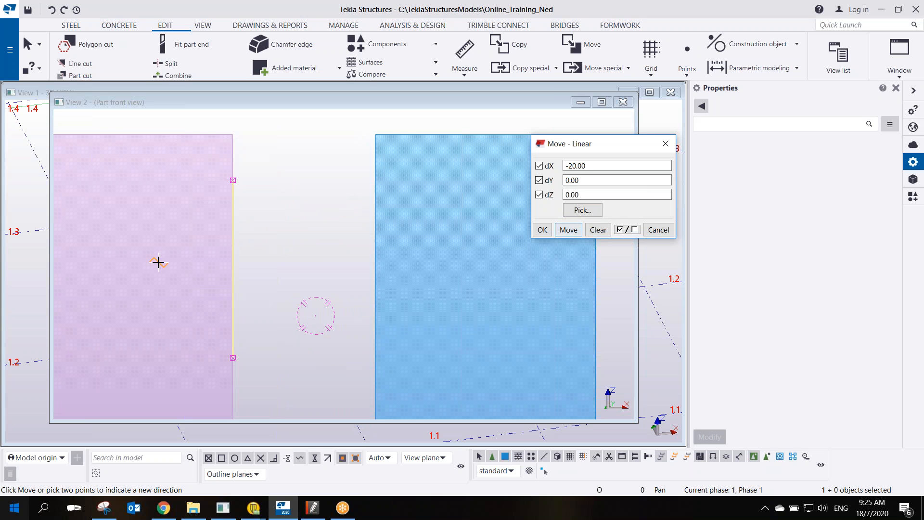
Set the linear move's dX to 20 mm and apply it twelve times to bring the fitting back toward the right column.
left_click_drag(594, 165, 485, 188)
type("20")
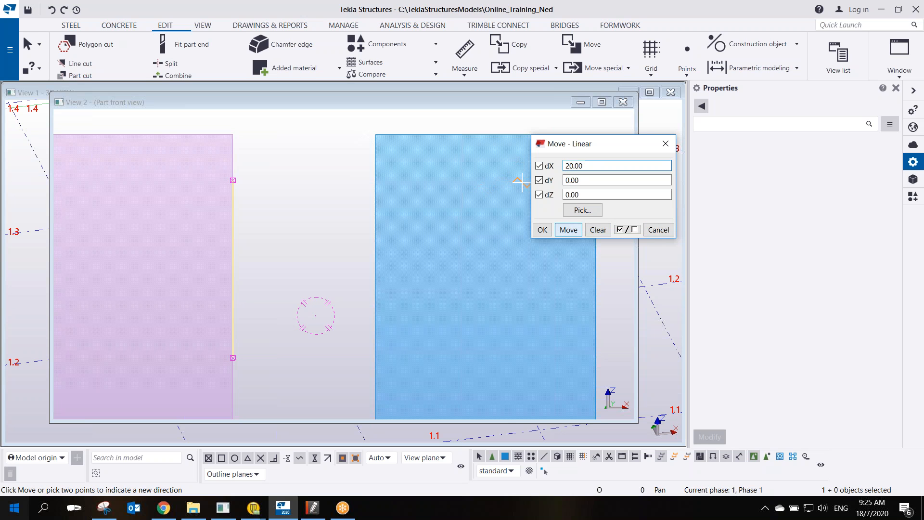
left_click(571, 231)
left_click(570, 231)
left_click(570, 231)
left_click(570, 231)
left_click(569, 230)
left_click(569, 230)
left_click(570, 230)
left_click(569, 230)
left_click(569, 230)
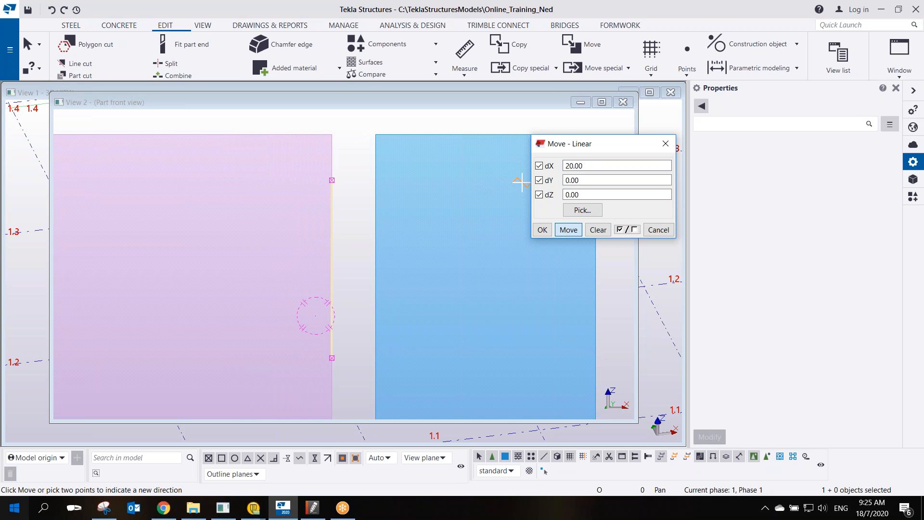
left_click(570, 230)
left_click(569, 230)
left_click(569, 230)
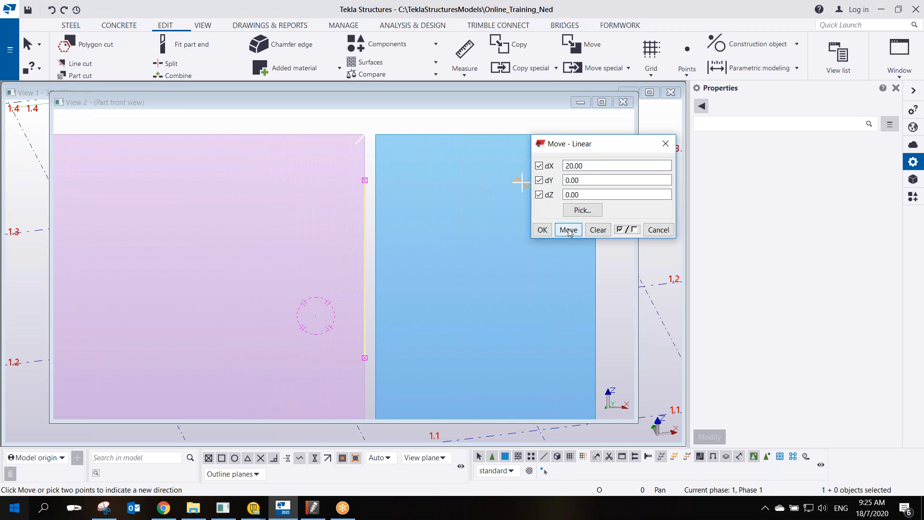
End the linear move of the fitting and close the Move - Linear dialog.
right_click(422, 130)
left_click(432, 136)
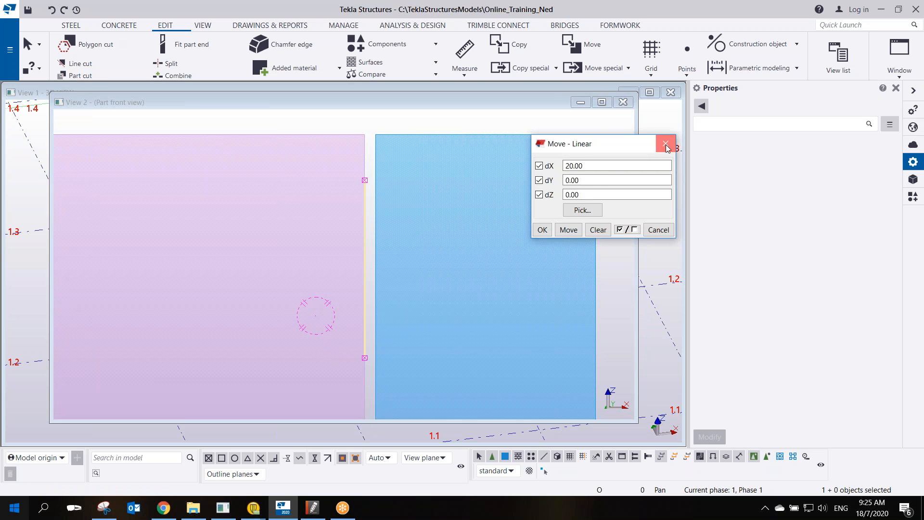
left_click(665, 143)
Start Fit part end at the left column and try to pick the beam by its translucent face.
scroll(474, 203, "down", 4)
scroll(452, 212, "down", 1)
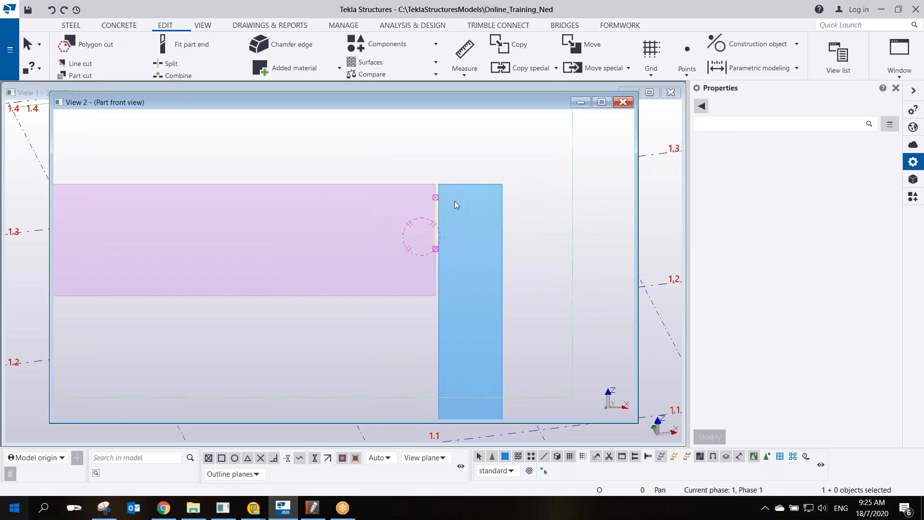
scroll(466, 189, "down", 3)
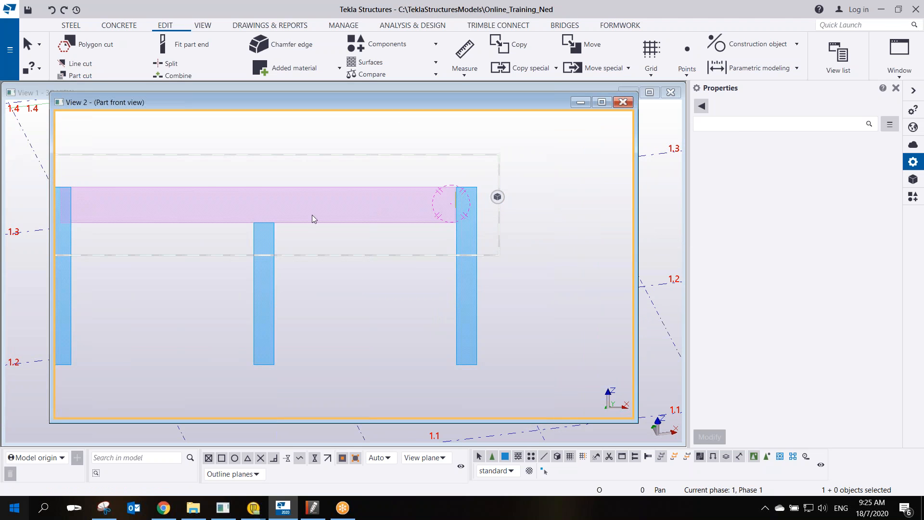
middle_click_drag(374, 207, 381, 245)
scroll(236, 197, "up", 6)
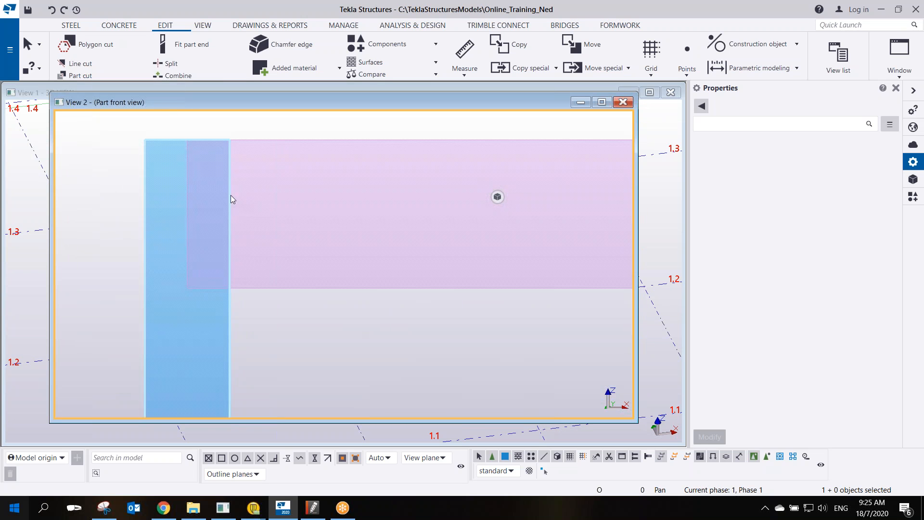
left_click(178, 45)
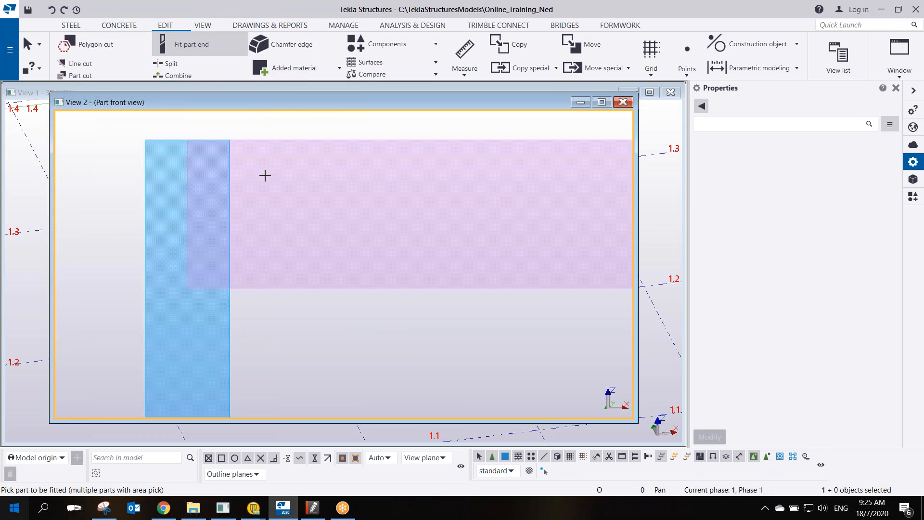
middle_click_drag(280, 161, 298, 196)
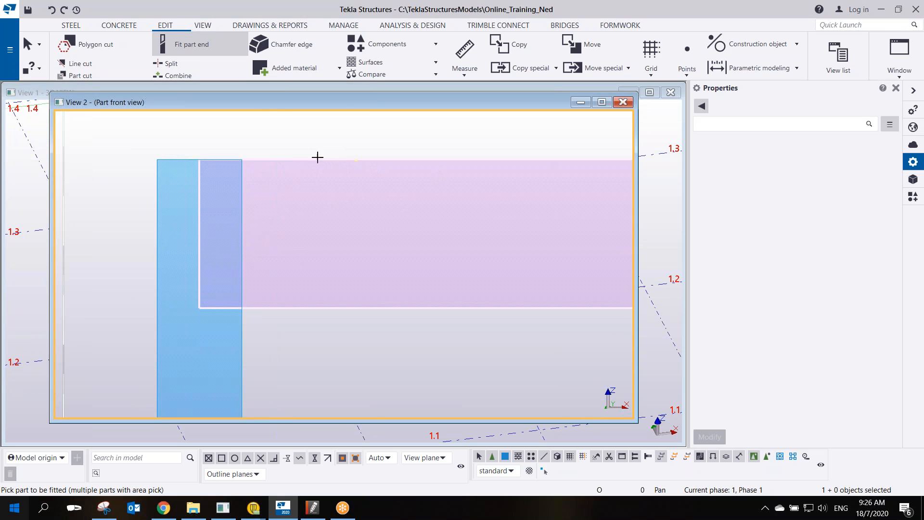
left_click(305, 230)
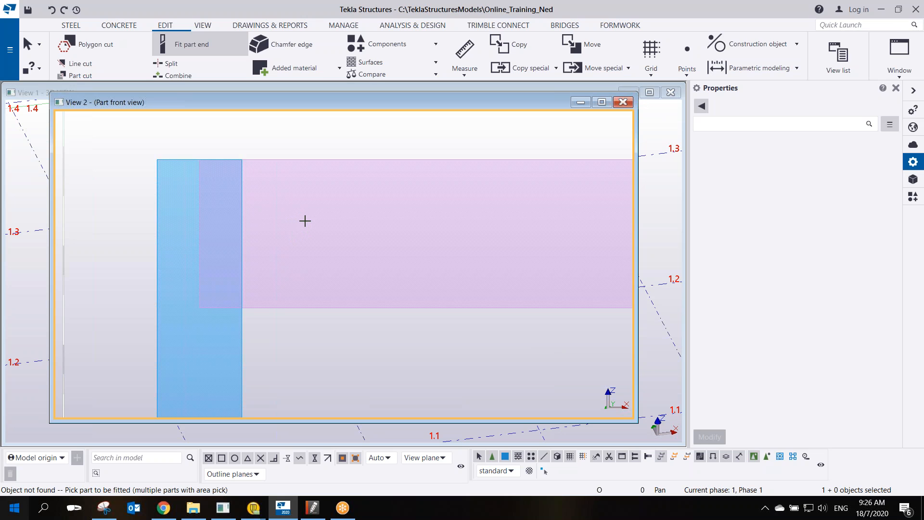
Cycle the parts' representation in the view through wireframe, translucent shaded and grayscale.
key("ctrl+1")
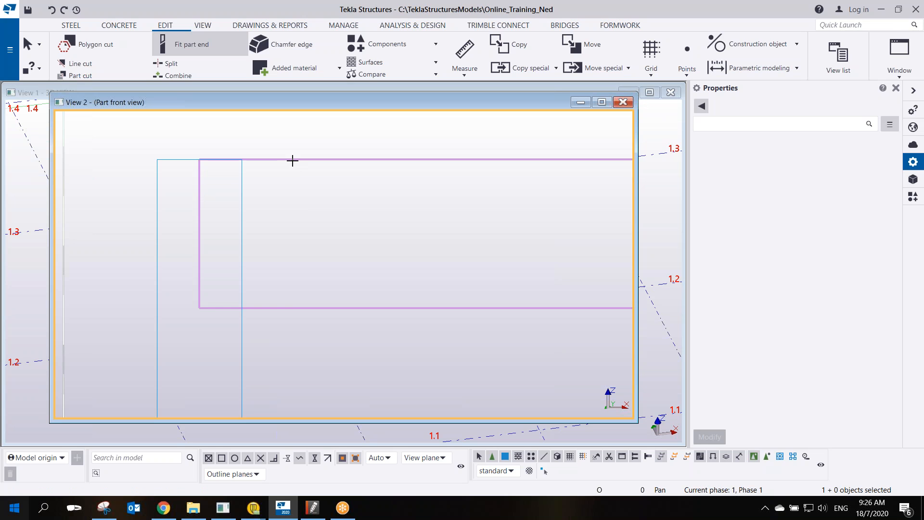
key("ctrl+2")
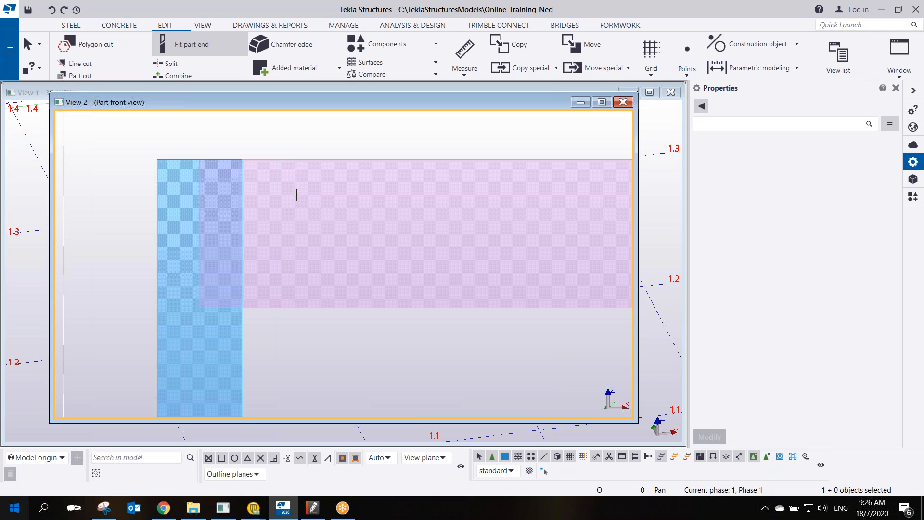
key("ctrl+3")
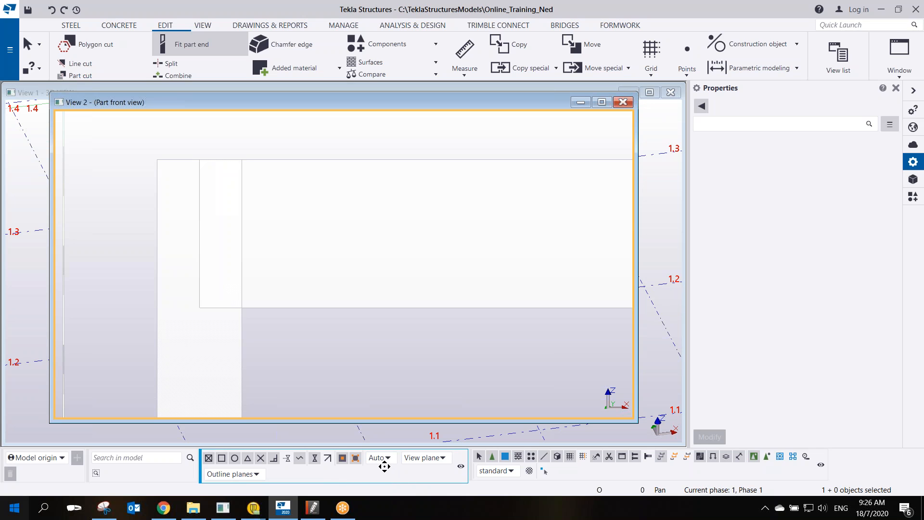
Try to fit the beam's left end along the left column's inner face, picking two cutting-line points in the grayscale representation.
left_click(313, 231)
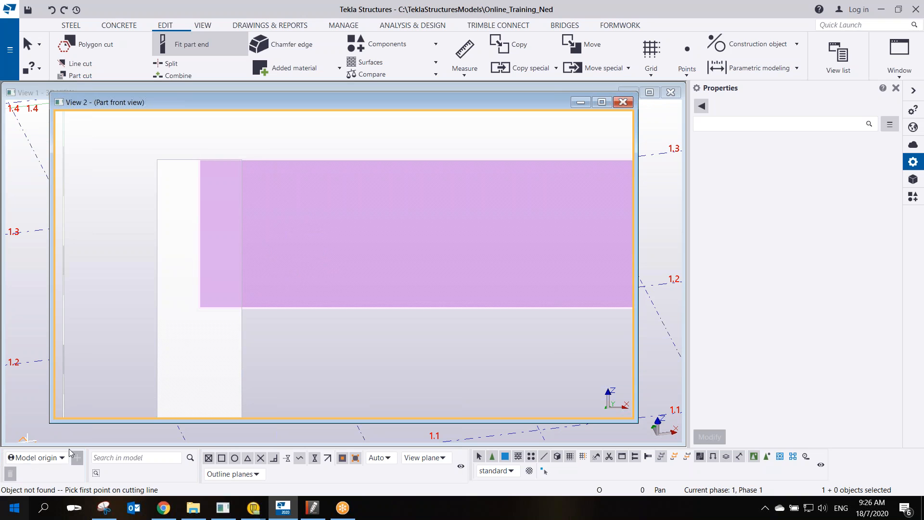
left_click(236, 209)
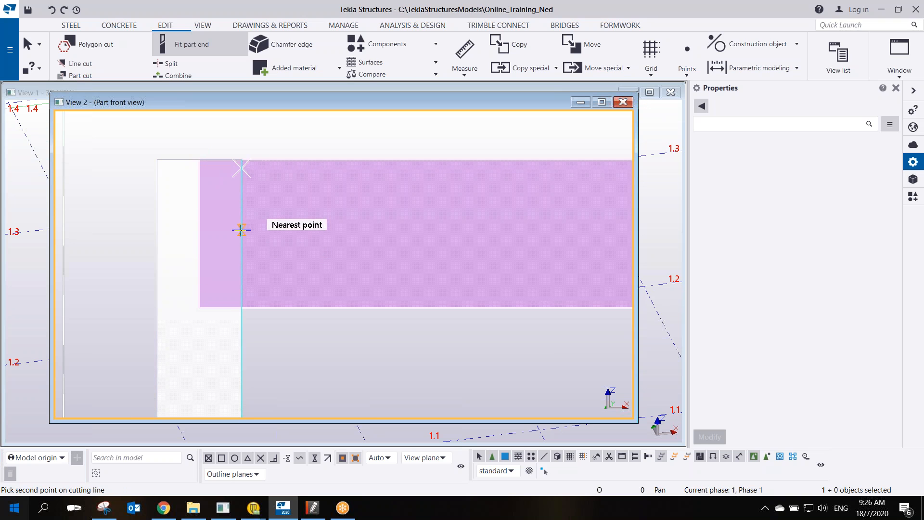
left_click(240, 226)
left_click(284, 217)
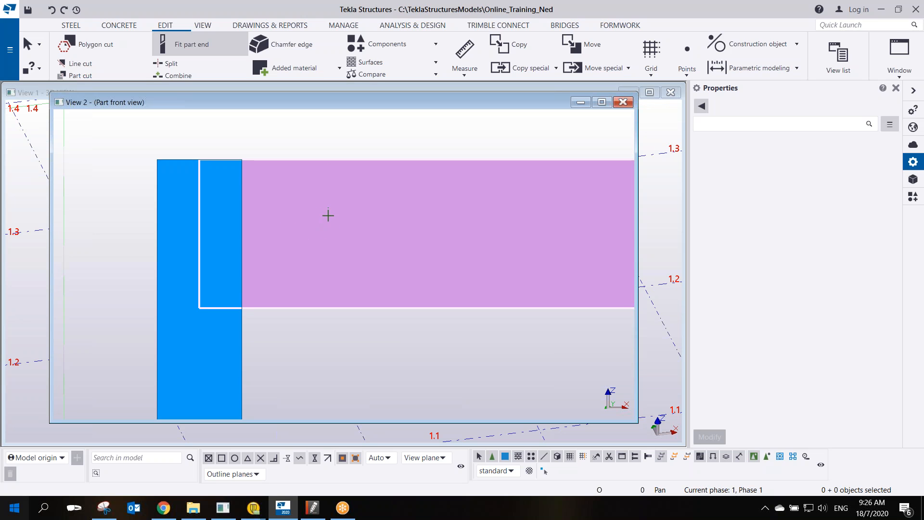
Fit the beam's left end to the left column's inner face, with the cutting line running down from the column's top corner.
key("ctrl+5")
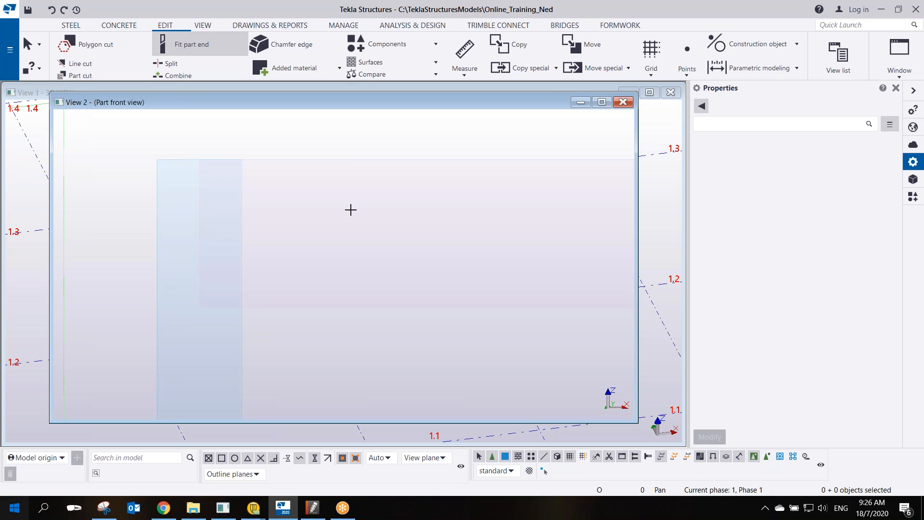
left_click(321, 222)
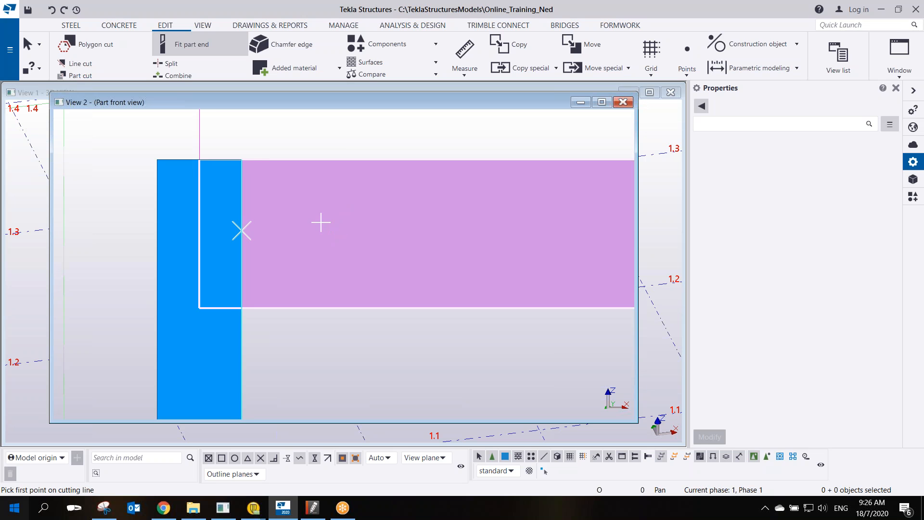
left_click(241, 160)
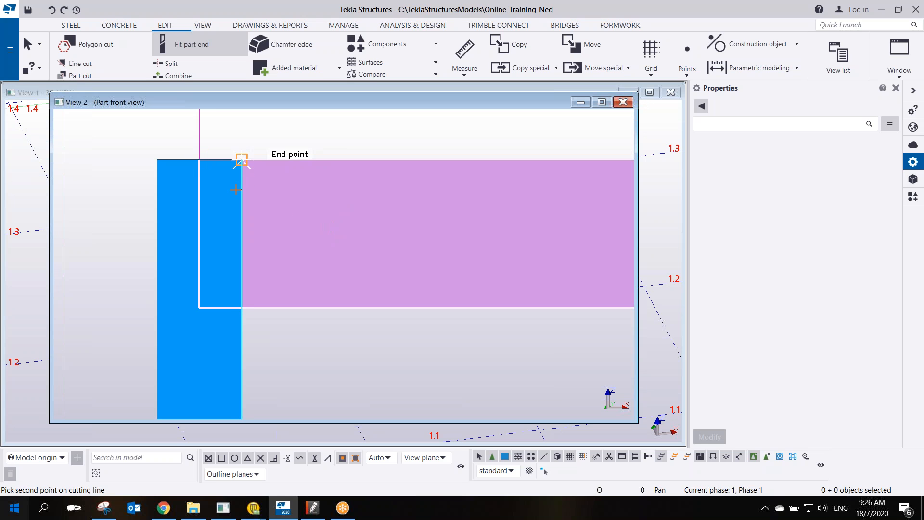
left_click(241, 220)
left_click(328, 172)
Select and delete the existing fitting at the beam's right end beside the right column.
scroll(374, 293, "down", 4)
scroll(438, 302, "down", 5)
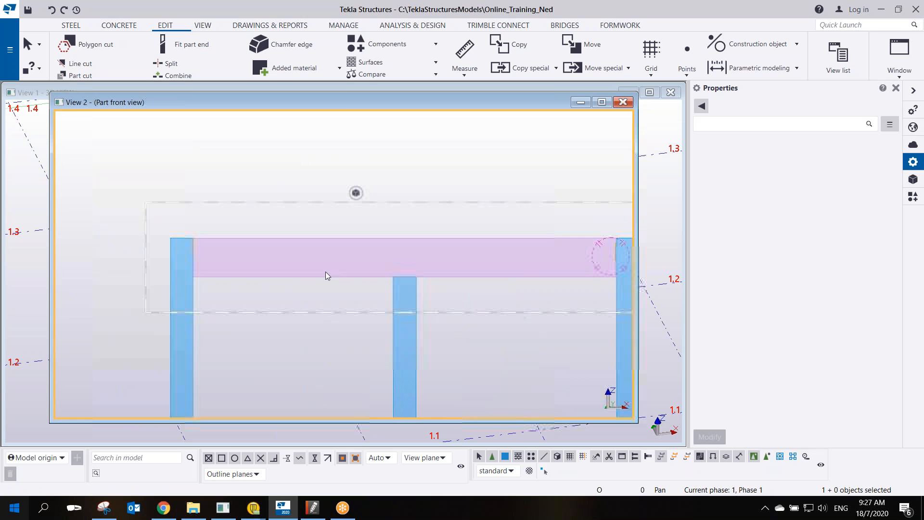
scroll(320, 259, "up", 1)
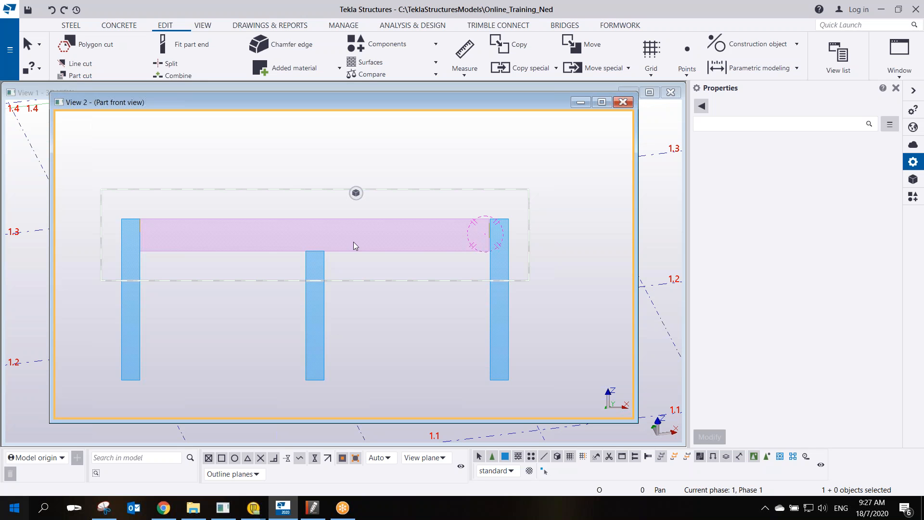
scroll(487, 236, "up", 7)
scroll(488, 213, "up", 2)
scroll(486, 208, "down", 4)
scroll(481, 204, "up", 3)
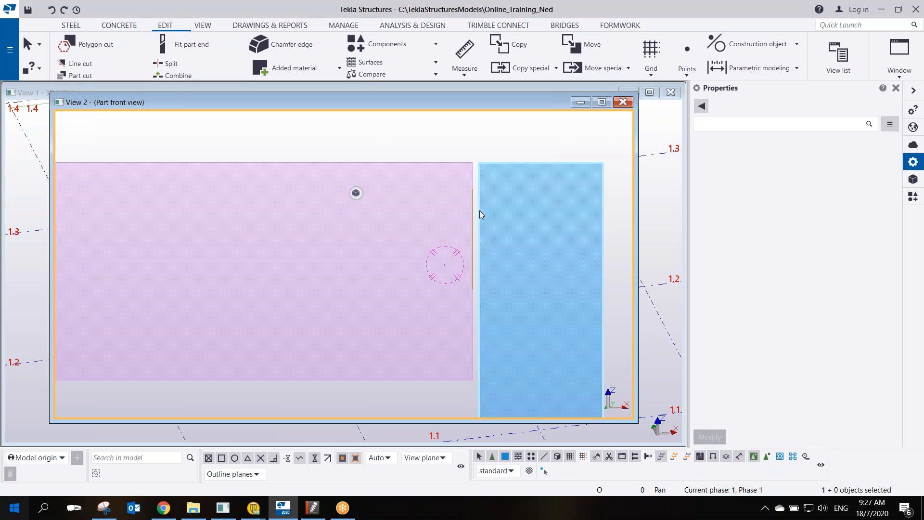
scroll(496, 199, "down", 2)
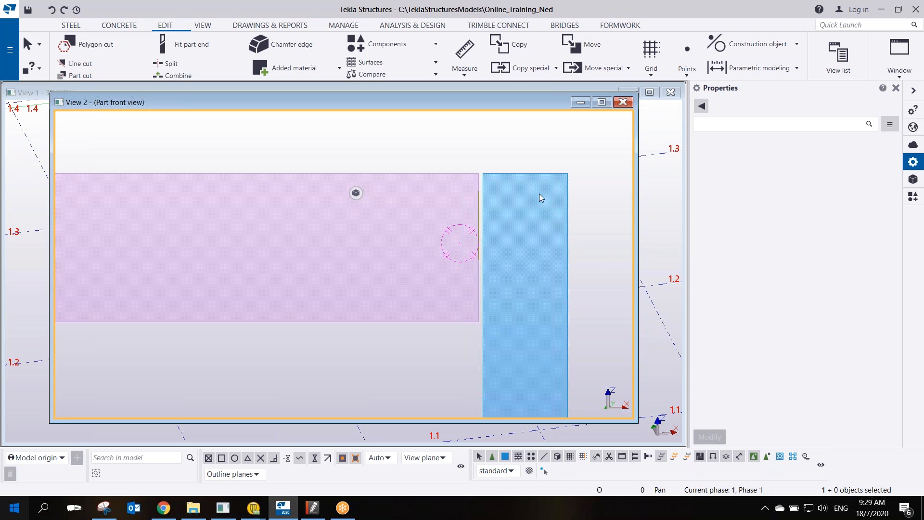
left_click_drag(456, 150, 506, 298)
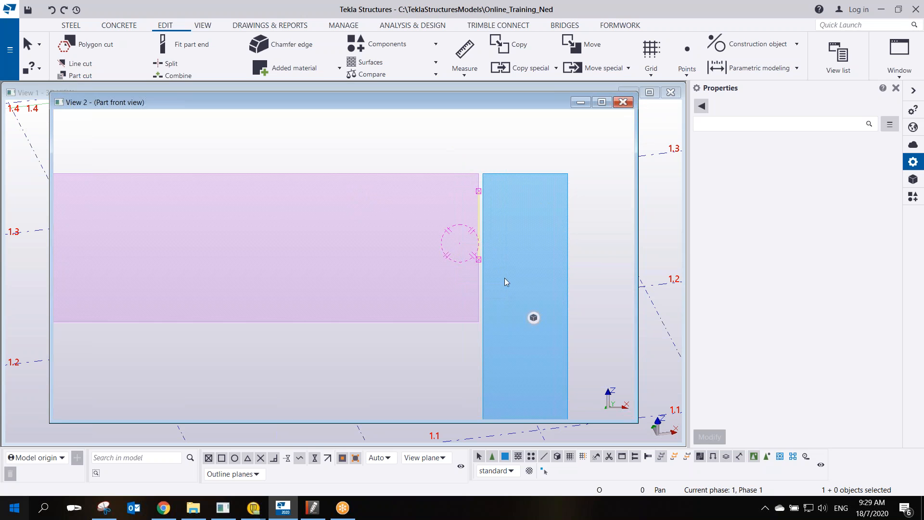
key("Delete")
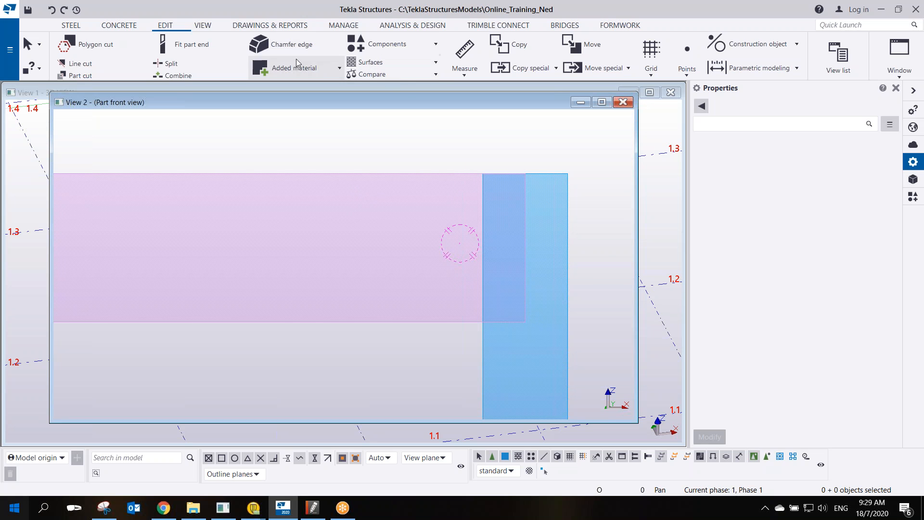
Fit the beam's right end to the right column's inner face, end the command and select the new fitting.
left_click(181, 43)
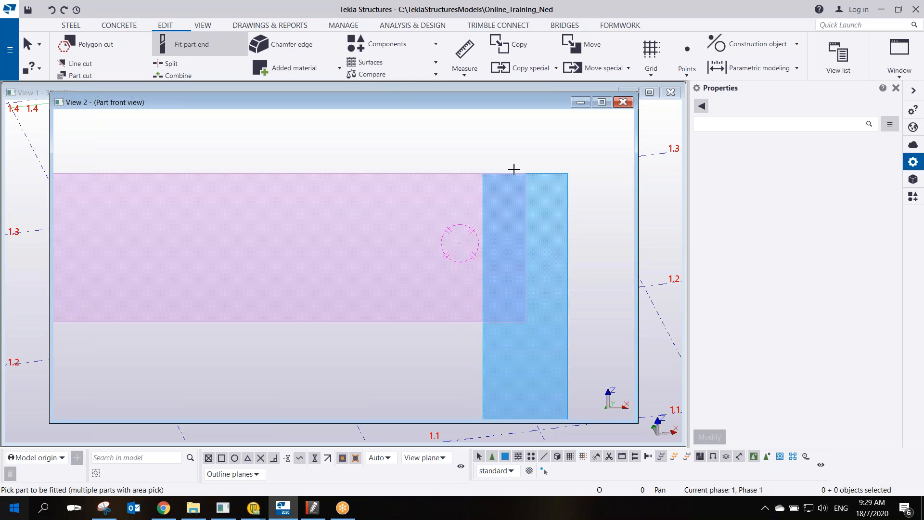
left_click(453, 176)
left_click(472, 189)
left_click(471, 271)
right_click(430, 147)
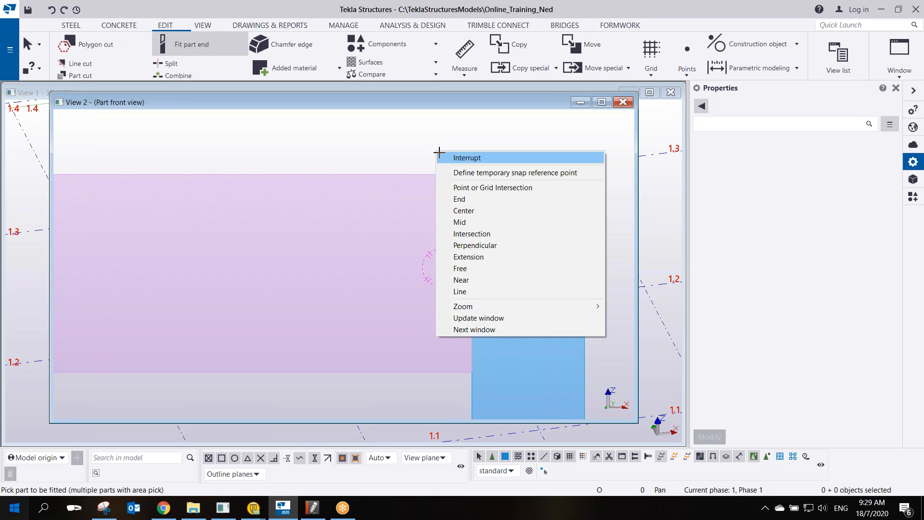
left_click(449, 153)
left_click_drag(433, 133, 539, 326)
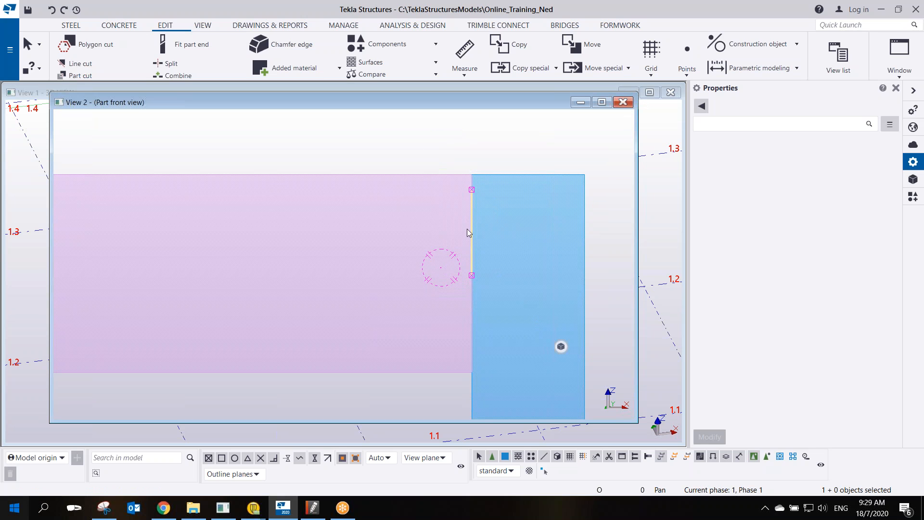
Move the selected fitting 20 mm horizontally into the beam, away from the right column, using a numeric distance.
right_click(471, 216)
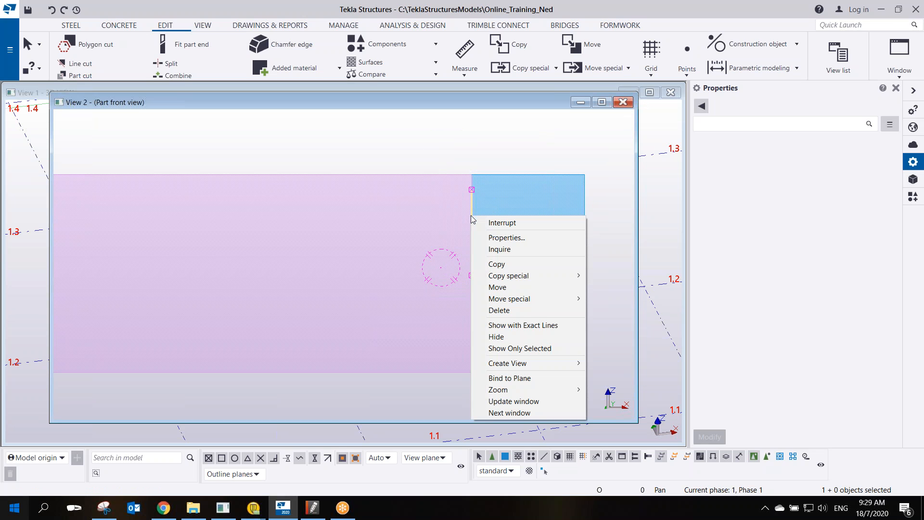
left_click(498, 287)
left_click(485, 171)
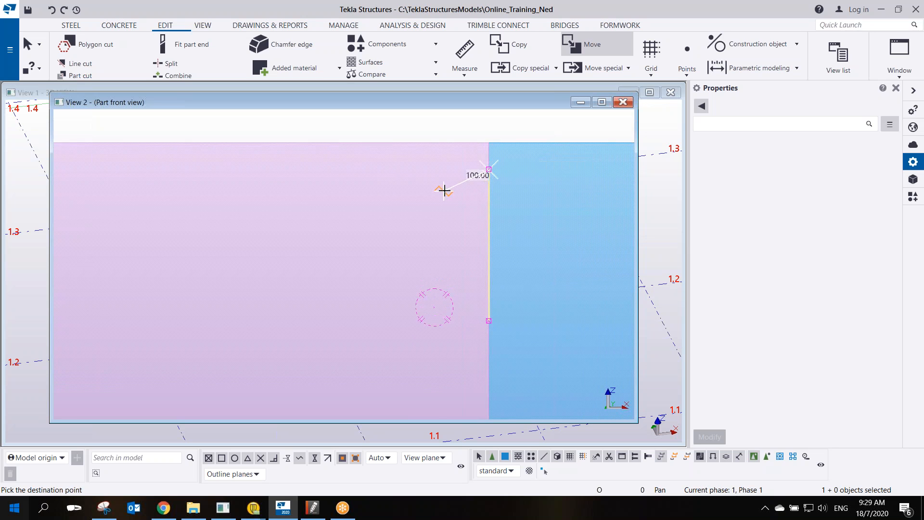
scroll(443, 190, "up", 2)
scroll(470, 159, "up", 2)
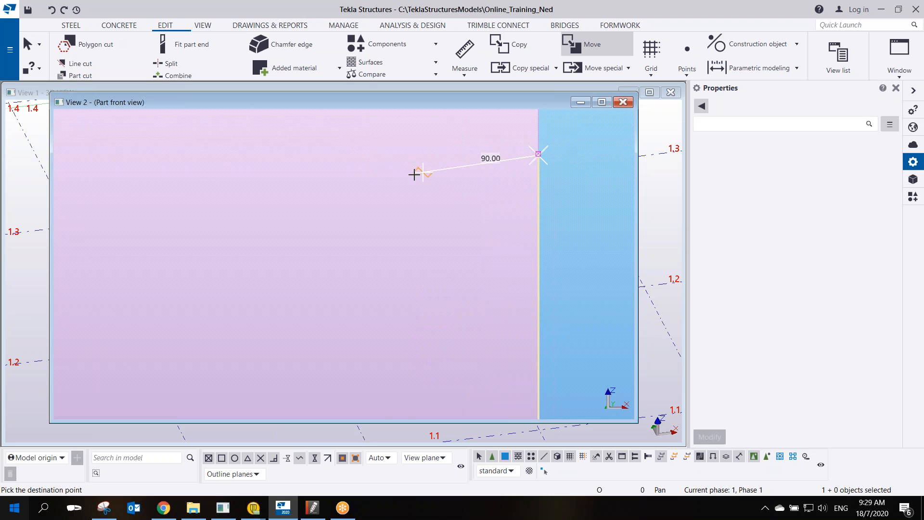
scroll(392, 181, "down", 2)
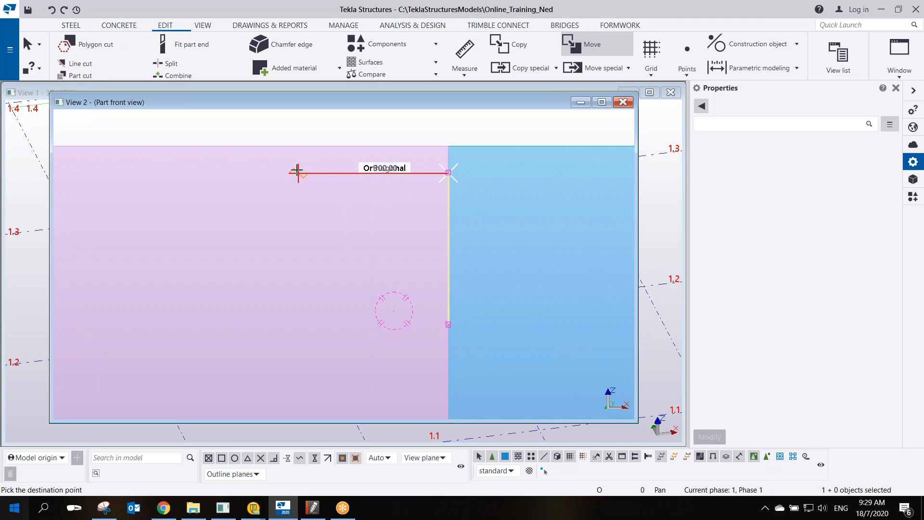
type("20")
key("Return")
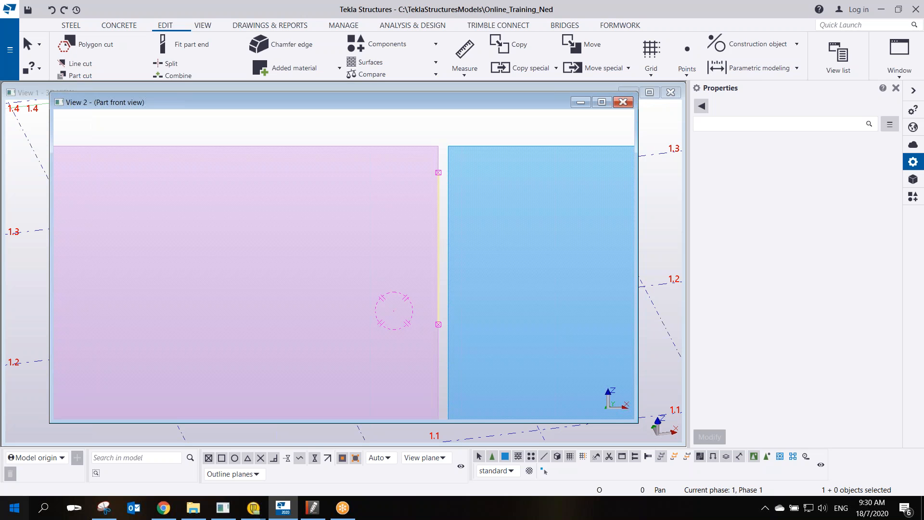
Move the selected fitting linearly with dX set to -20 mm to leave a gap at the right column, and end the move.
right_click(456, 226)
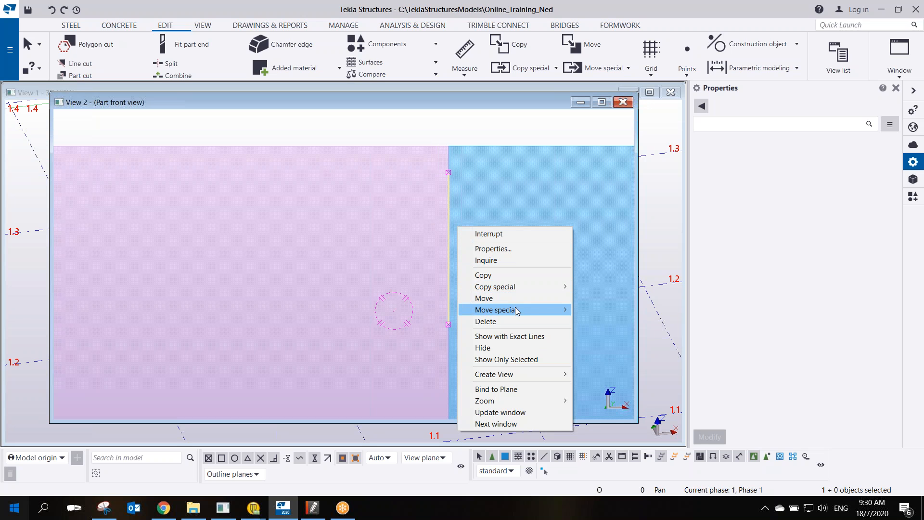
mouse_move(516, 310)
left_click(607, 311)
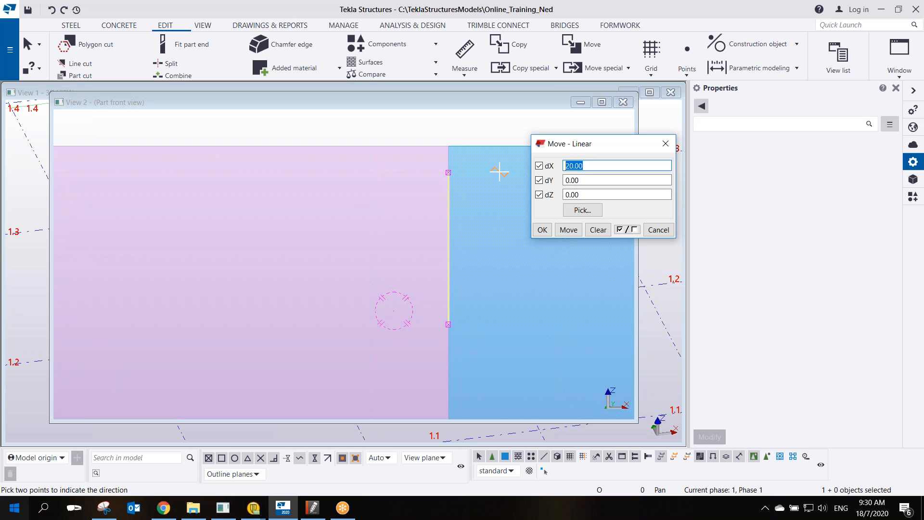
key("Home")
type("-")
left_click(568, 230)
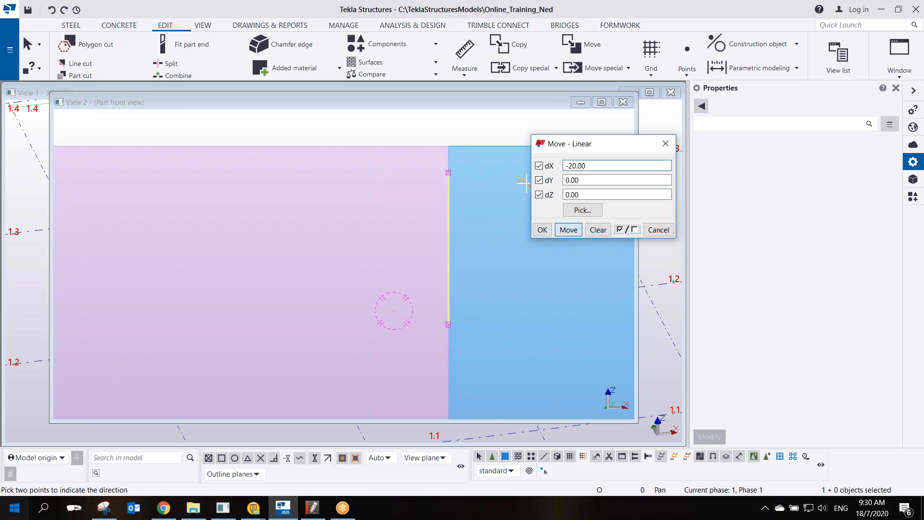
left_click(557, 227)
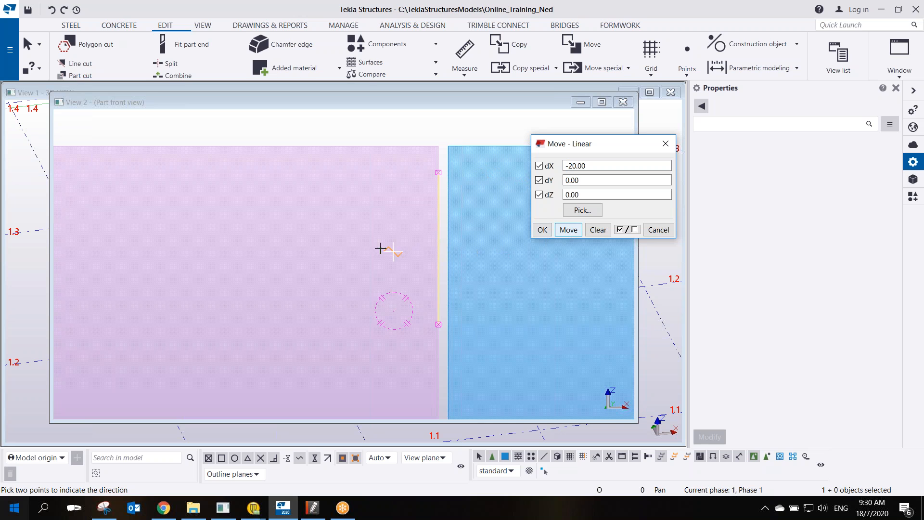
right_click(335, 207)
left_click(348, 213)
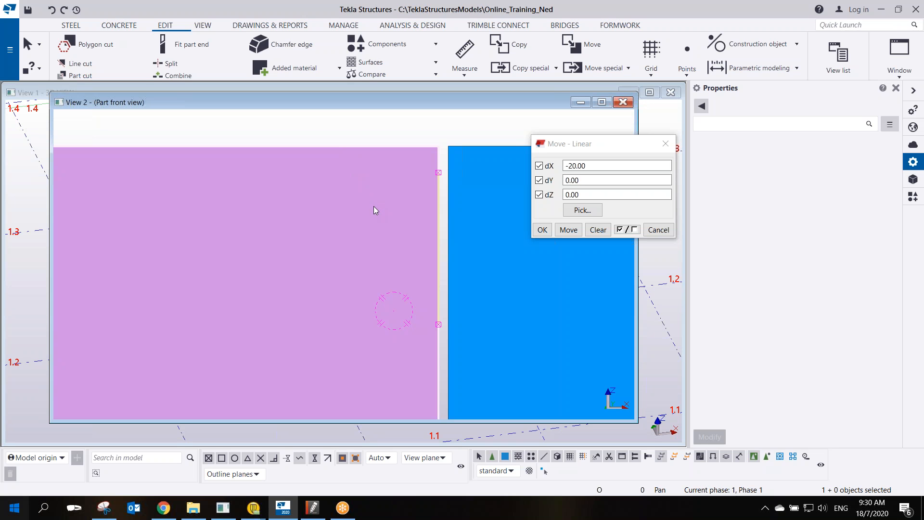
scroll(365, 234, "down", 2)
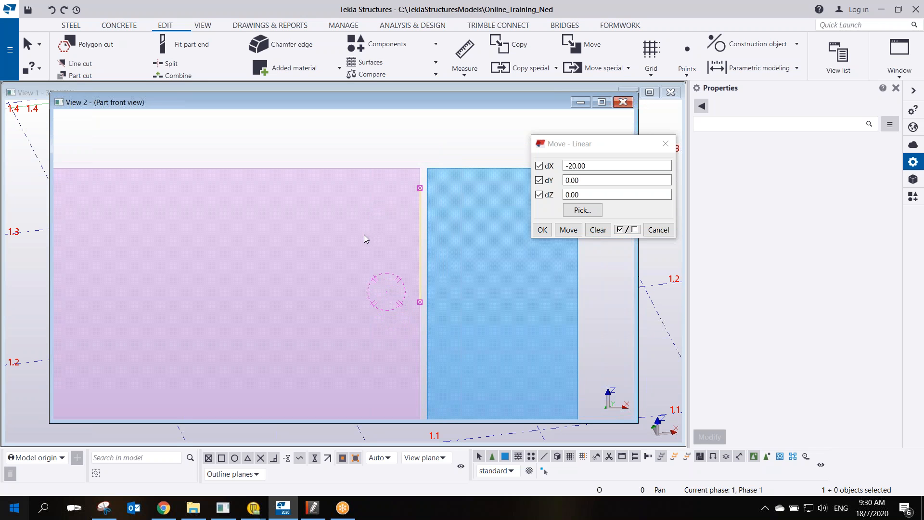
Close the linear move settings and examine the gaps between the beam's ends and the outer columns.
scroll(354, 242, "down", 2)
middle_click_drag(328, 287, 377, 297)
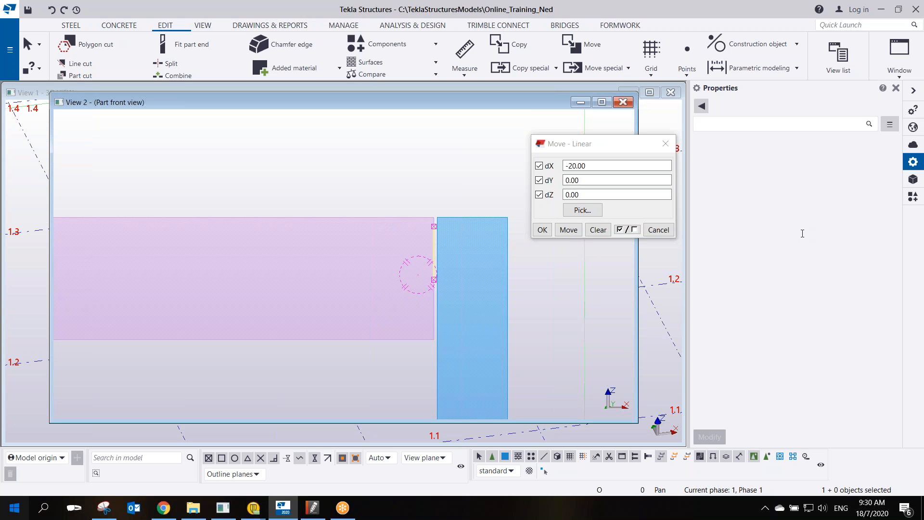
left_click(665, 144)
middle_click_drag(391, 308, 404, 255)
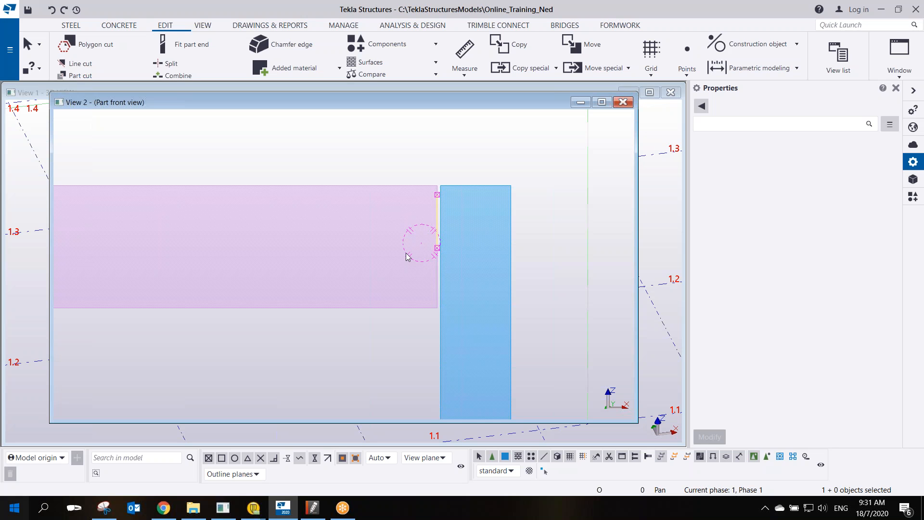
scroll(444, 198, "up", 5)
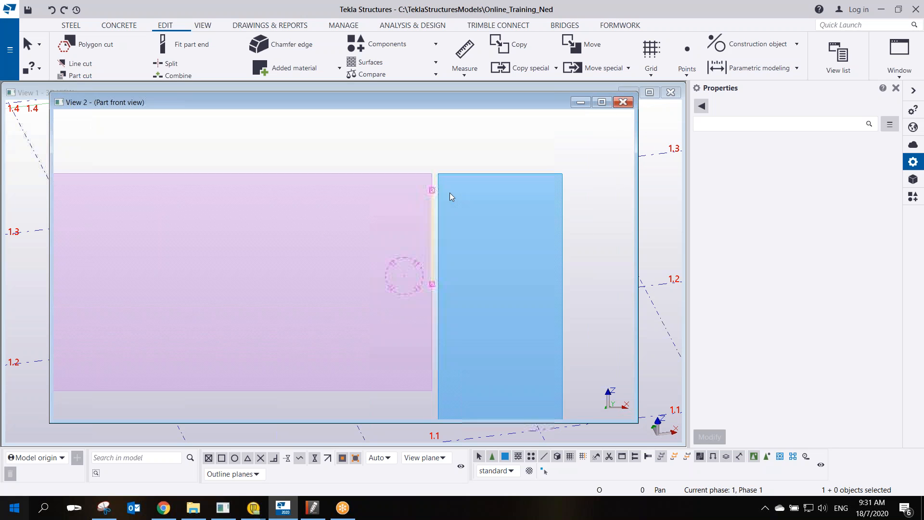
scroll(425, 249, "down", 5)
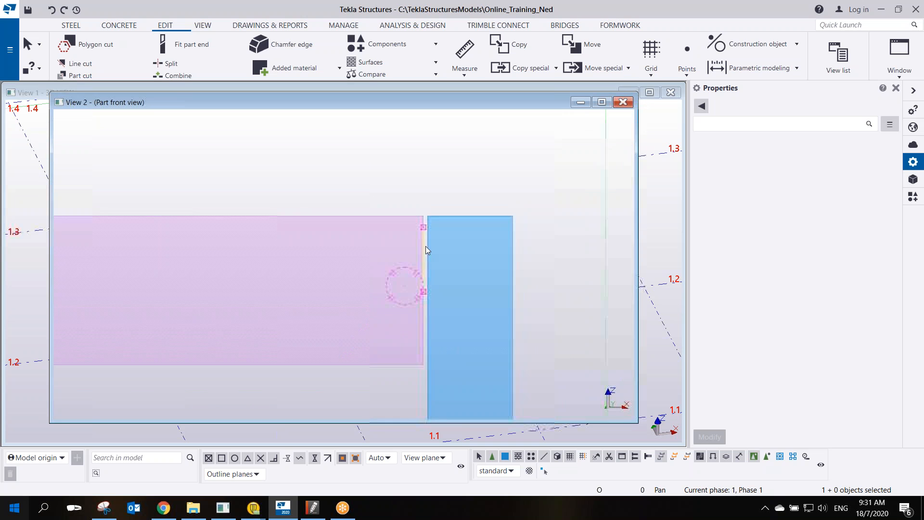
scroll(143, 250, "up", 3)
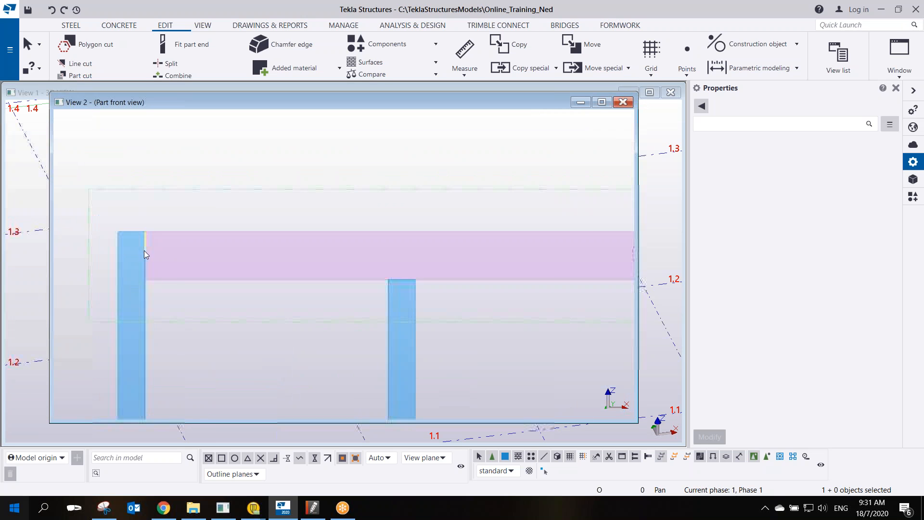
scroll(299, 252, "down", 4)
scroll(155, 260, "up", 1)
scroll(154, 260, "up", 3)
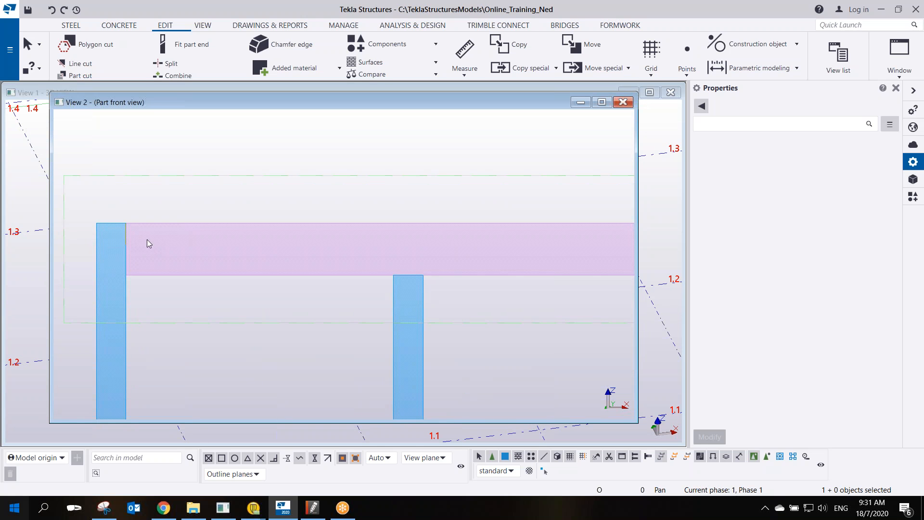
Select the fitting at the beam's left end and move it horizontally into the beam, away from the left column.
scroll(149, 241, "up", 5)
left_click(127, 235)
right_click(145, 192)
left_click(174, 266)
left_click(127, 228)
left_click(174, 228)
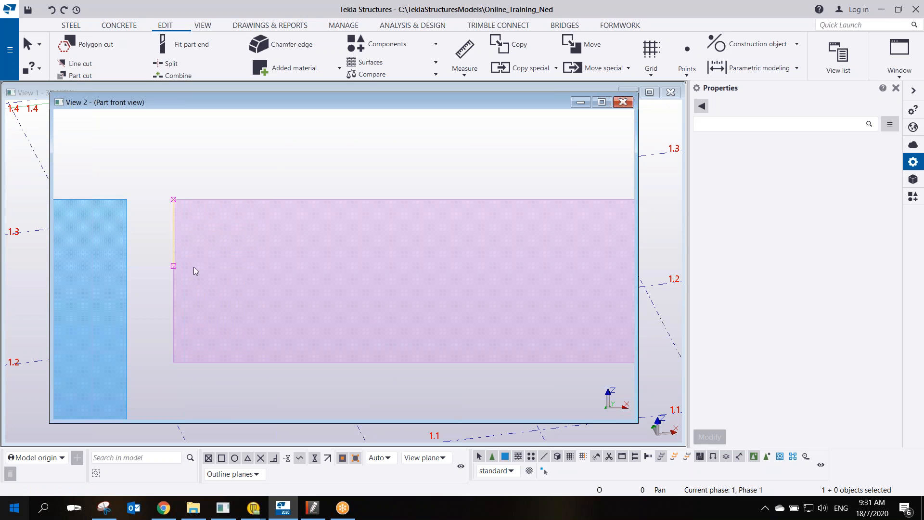
Delete the fitting at the beam's right end beside the right column.
scroll(198, 293, "down", 5)
scroll(440, 292, "up", 6)
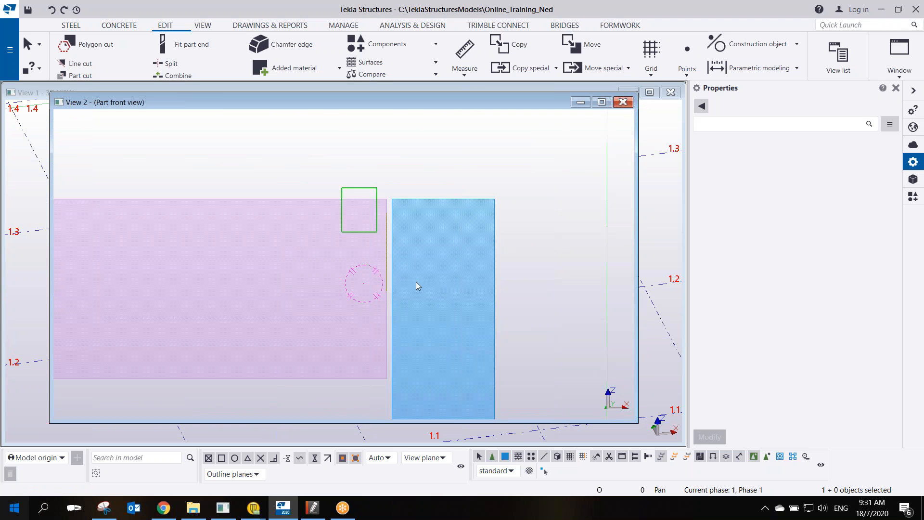
key("Delete")
scroll(472, 339, "down", 4)
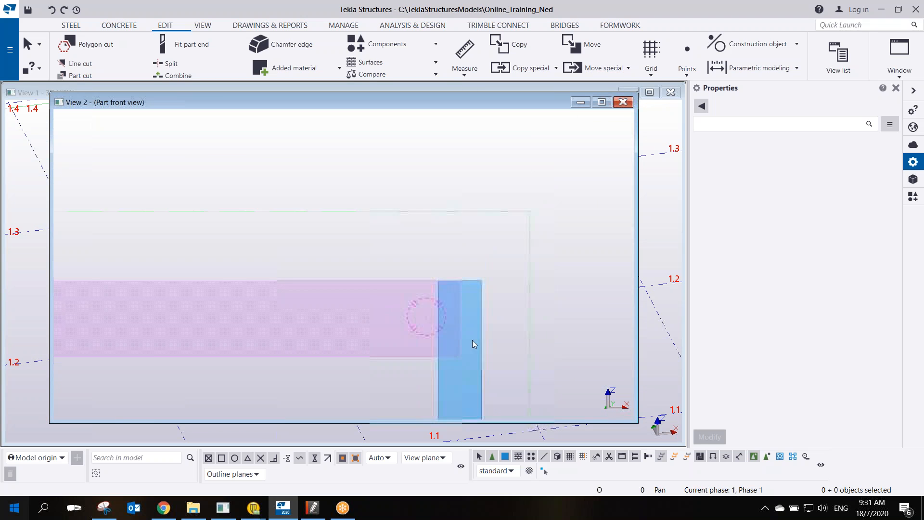
Move the left-end fitting farther along the beam towards the middle column by picking two horizontal points.
middle_click_drag(99, 365, 272, 313)
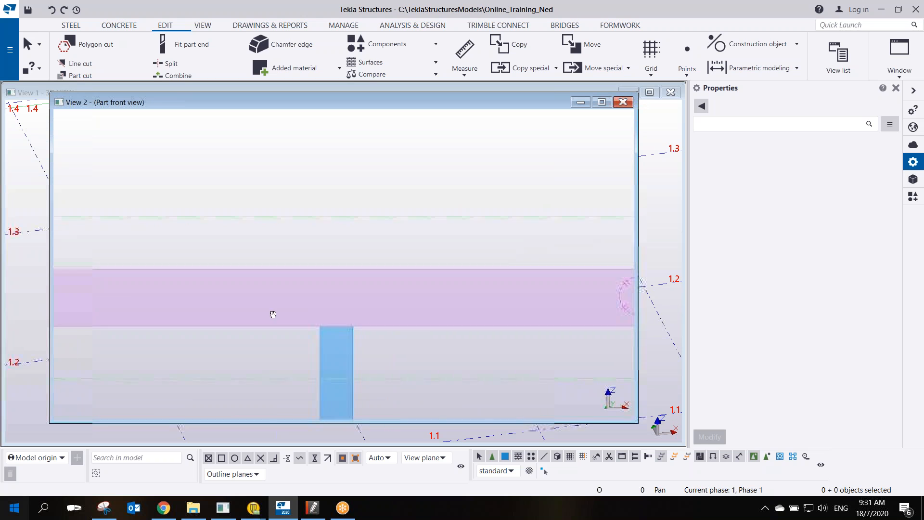
middle_click_drag(116, 321, 217, 293)
scroll(215, 292, "down", 2)
left_click(164, 305)
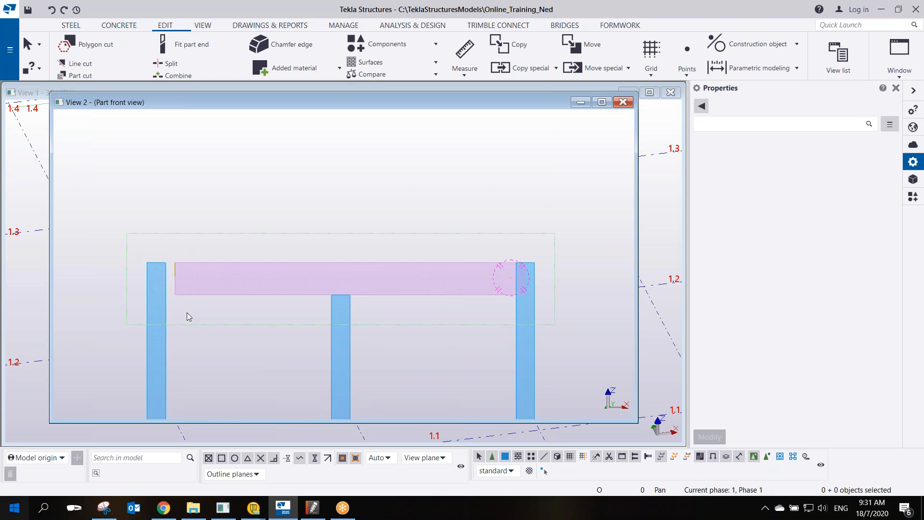
right_click(181, 270)
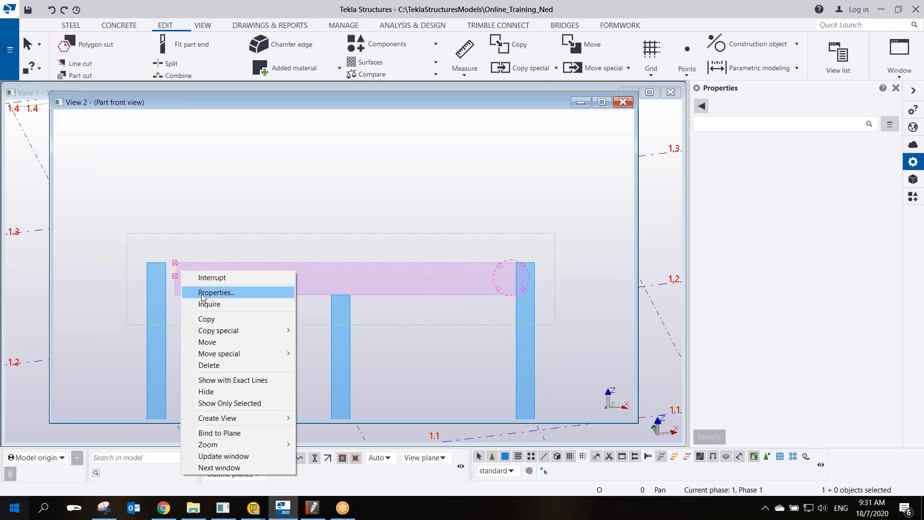
left_click(208, 342)
left_click(174, 272)
left_click(197, 272)
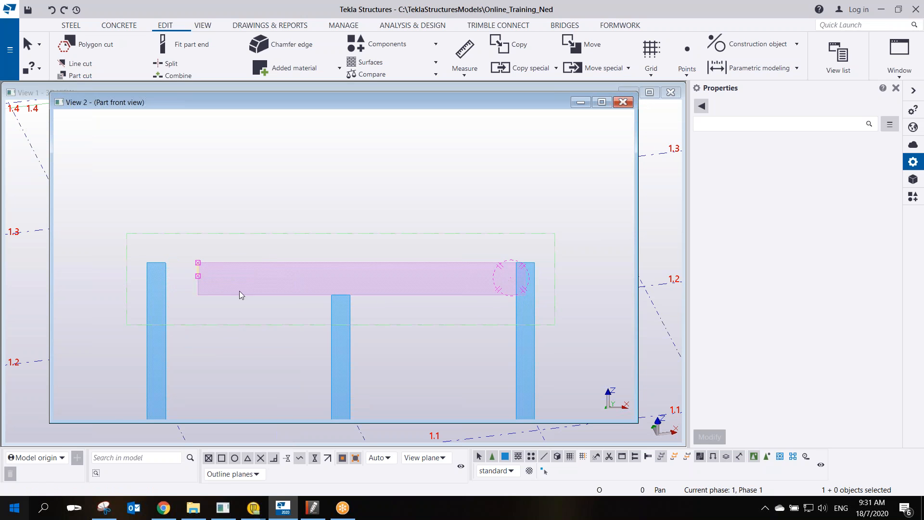
Undo the recent fitting moves and deletion, back to the beam ends fitted flush with the outer columns' inner faces.
scroll(184, 278, "up", 6)
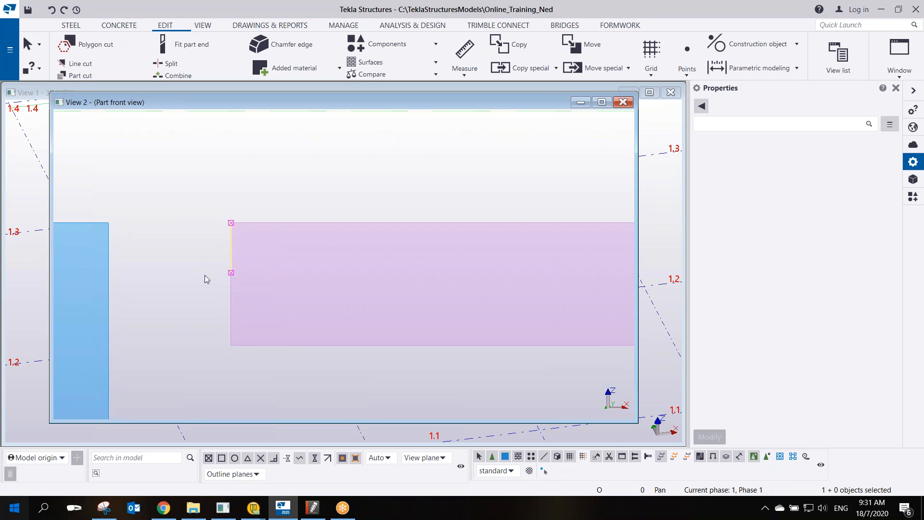
key("ctrl+z")
key("ctrl+z")
scroll(210, 287, "down", 4)
middle_click_drag(451, 284, 238, 245)
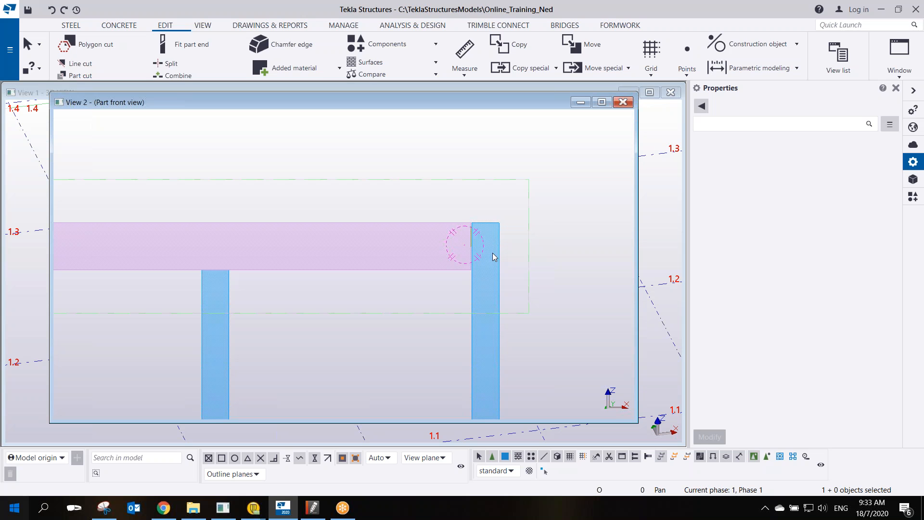
Delete the fittings at both beam ends, beside the right and left columns.
scroll(368, 275, "down", 3)
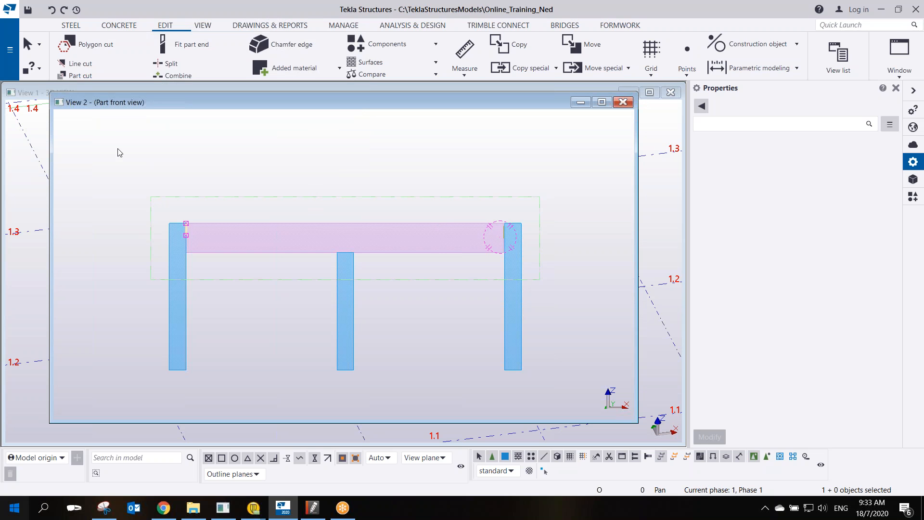
left_click(79, 63)
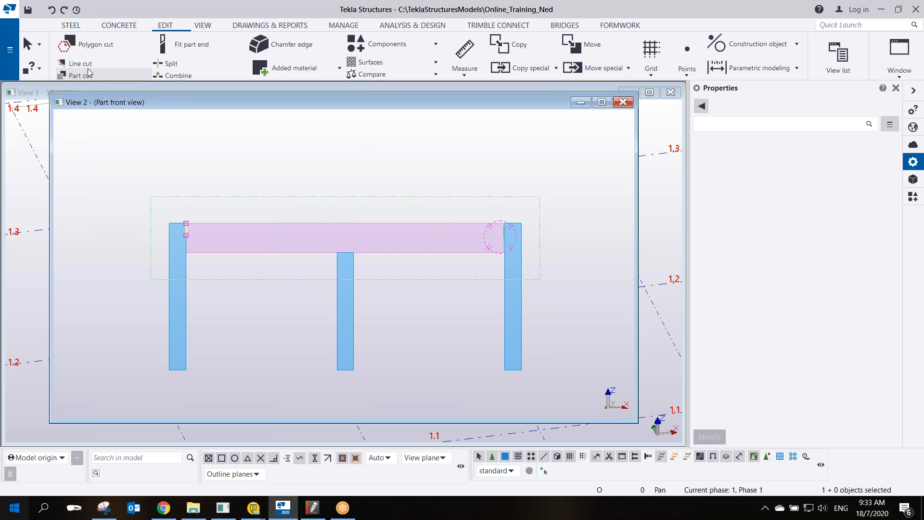
left_click_drag(479, 183, 557, 284)
scroll(541, 262, "up", 5)
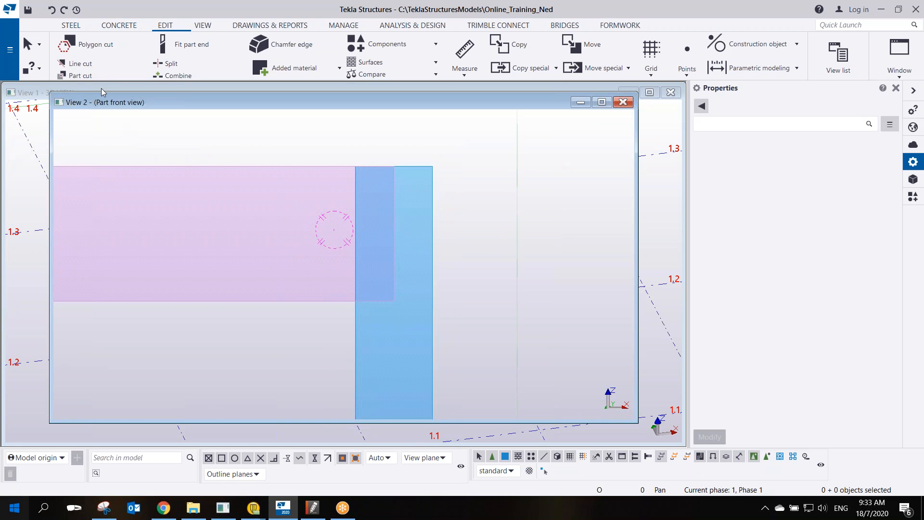
scroll(247, 250, "down", 4)
scroll(301, 256, "down", 2)
middle_click_drag(302, 257, 483, 257)
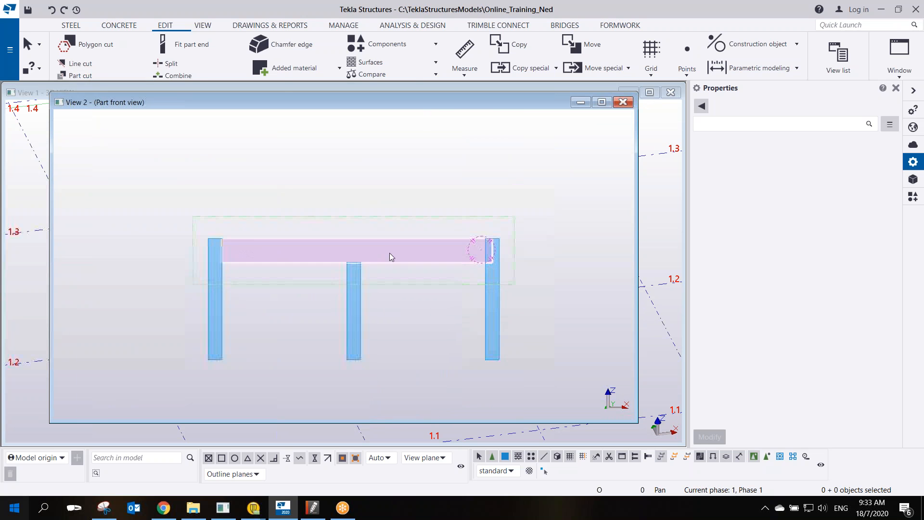
left_click(215, 244)
left_click(267, 228)
Line-cut the beam along the right column's inner face, removing the portion that lies inside the column.
scroll(460, 267, "up", 6)
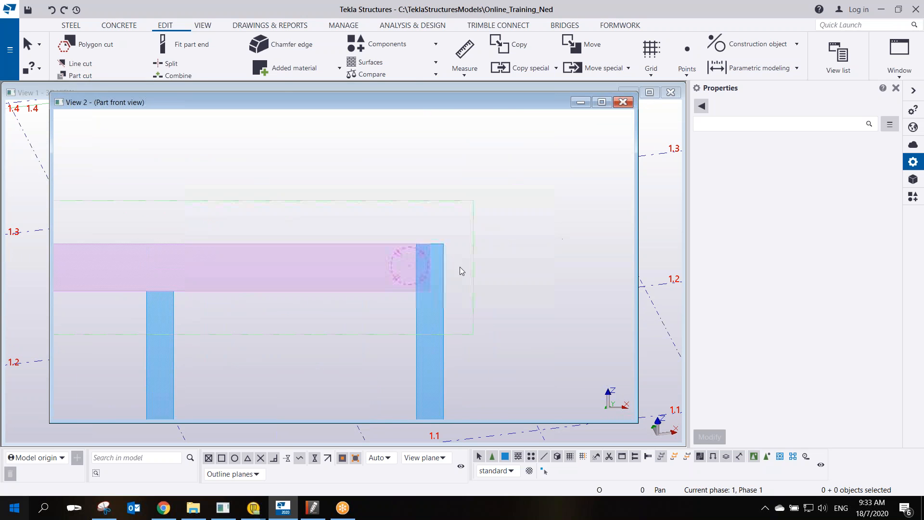
left_click(91, 68)
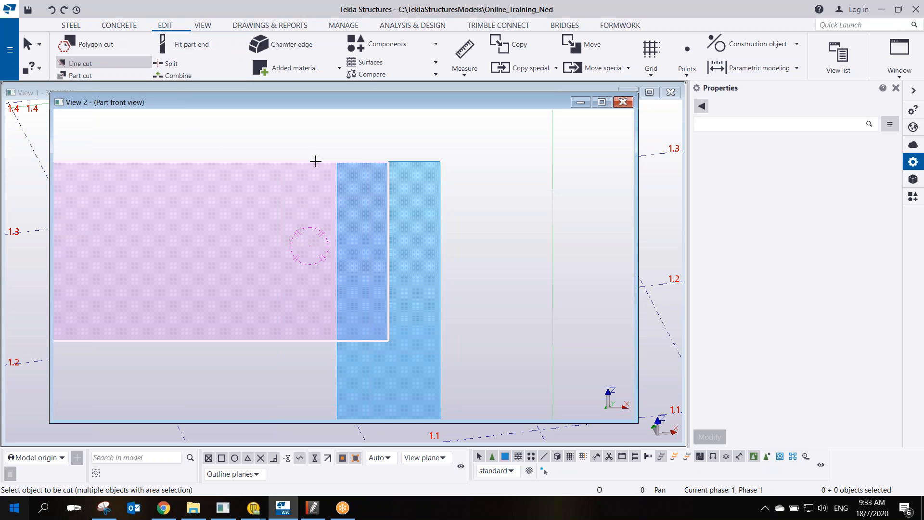
left_click(289, 164)
left_click(337, 176)
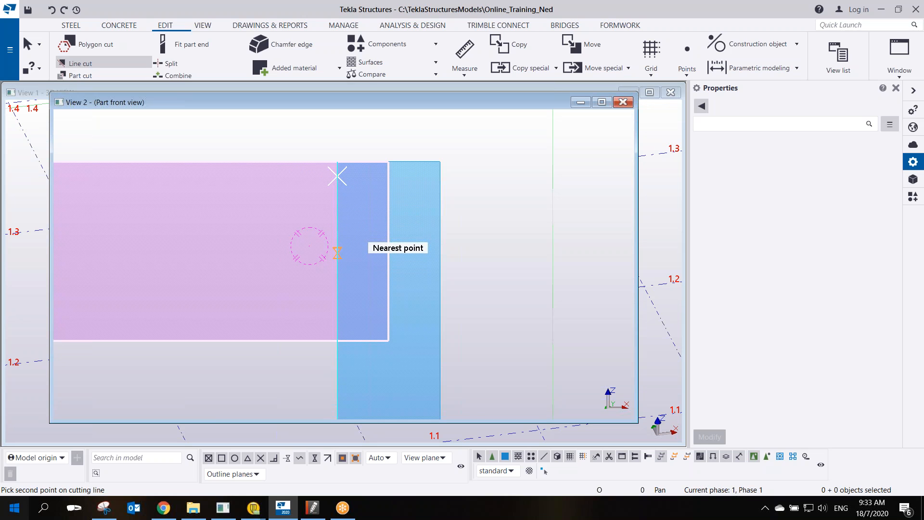
left_click(336, 254)
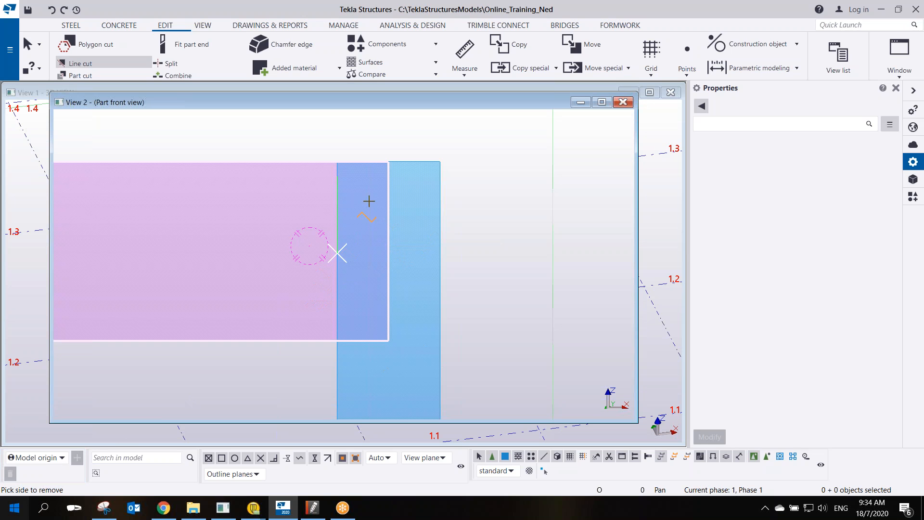
left_click(413, 212)
scroll(398, 237, "down", 3)
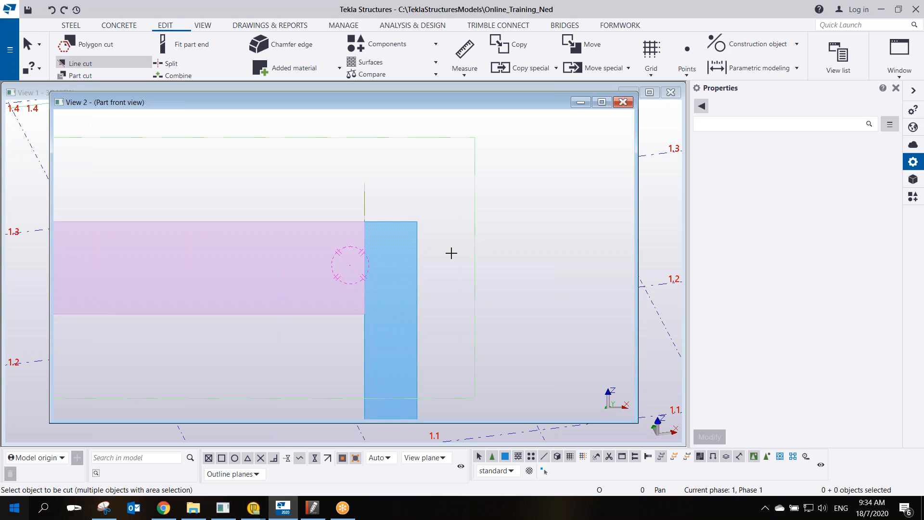
scroll(409, 285, "up", 2)
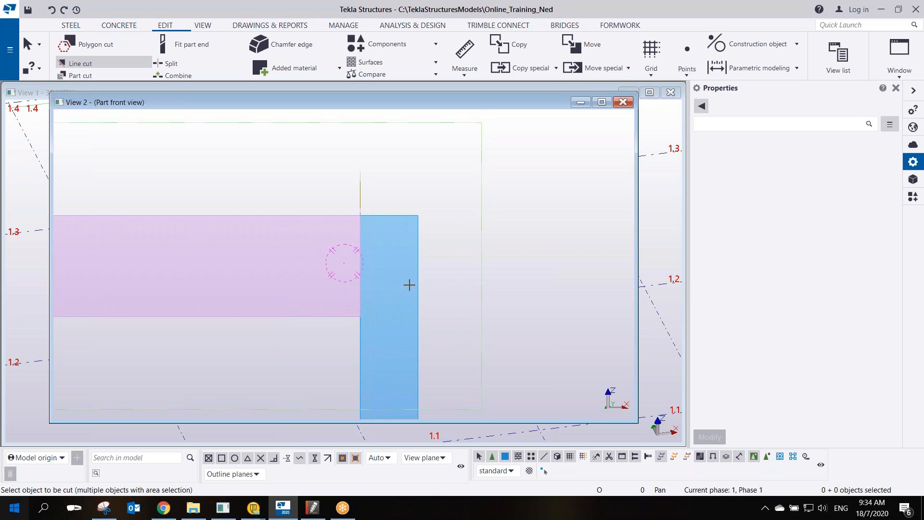
Try the same line cut while removing the beam's long span to the left of the cutting line, and end the command.
scroll(371, 240, "up", 1)
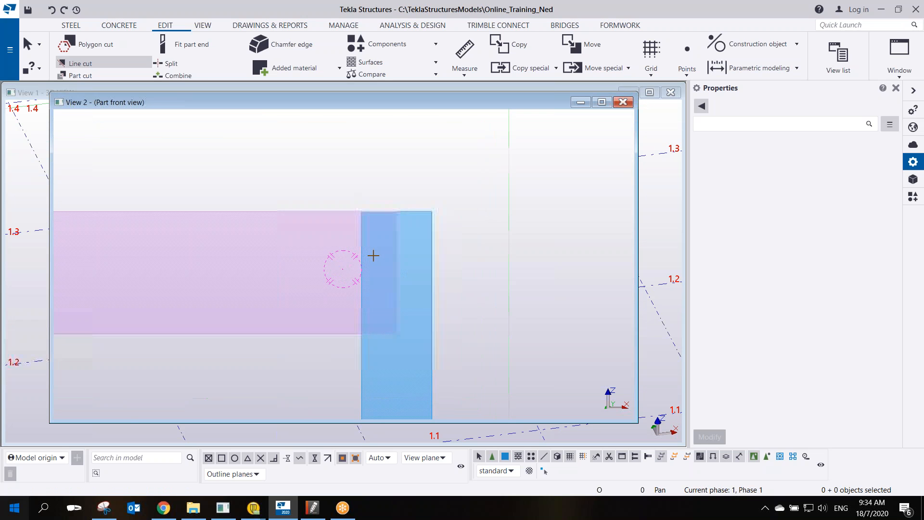
left_click(317, 211)
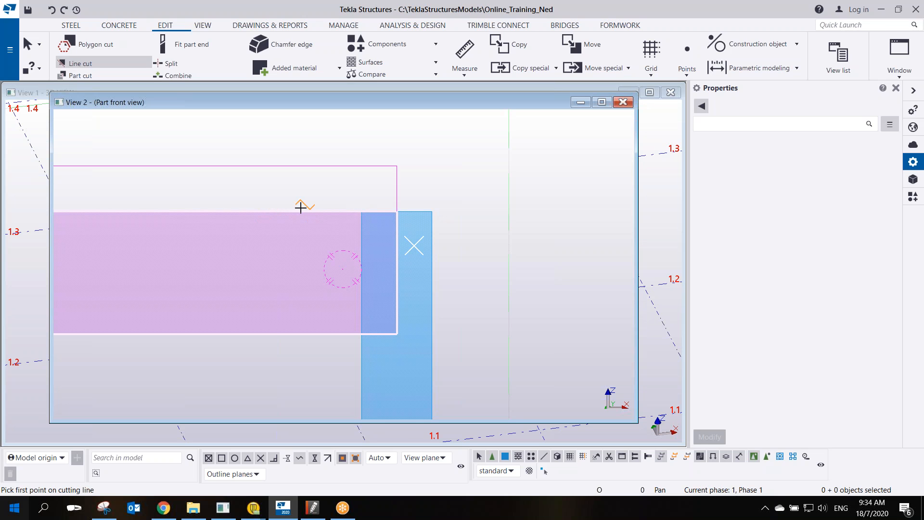
left_click(361, 224)
left_click(362, 278)
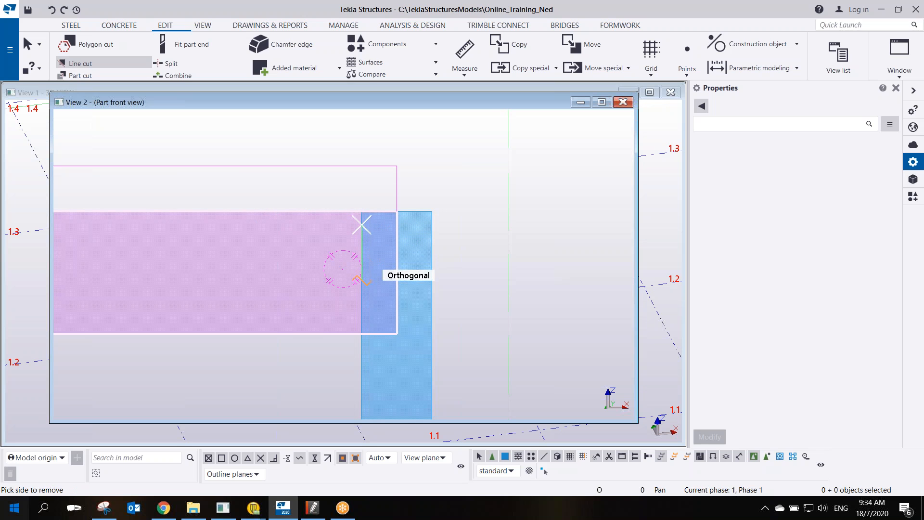
left_click(252, 254)
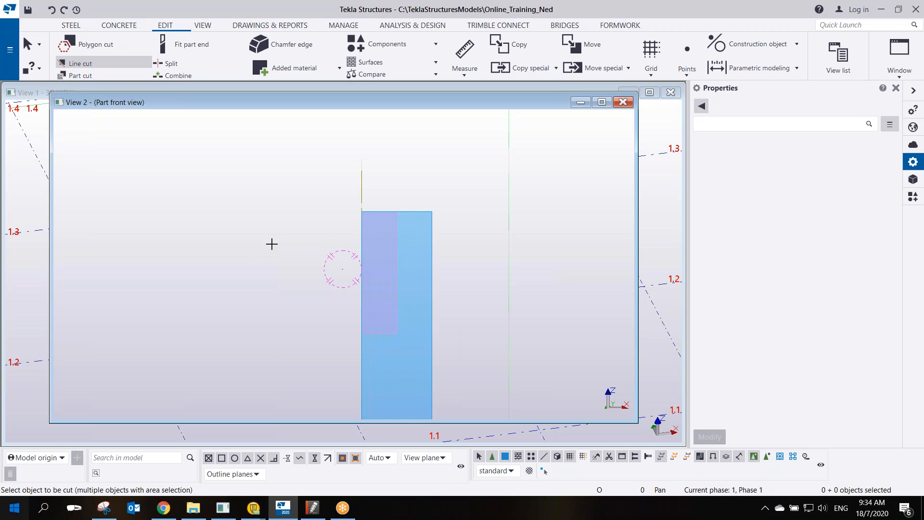
left_click(387, 281)
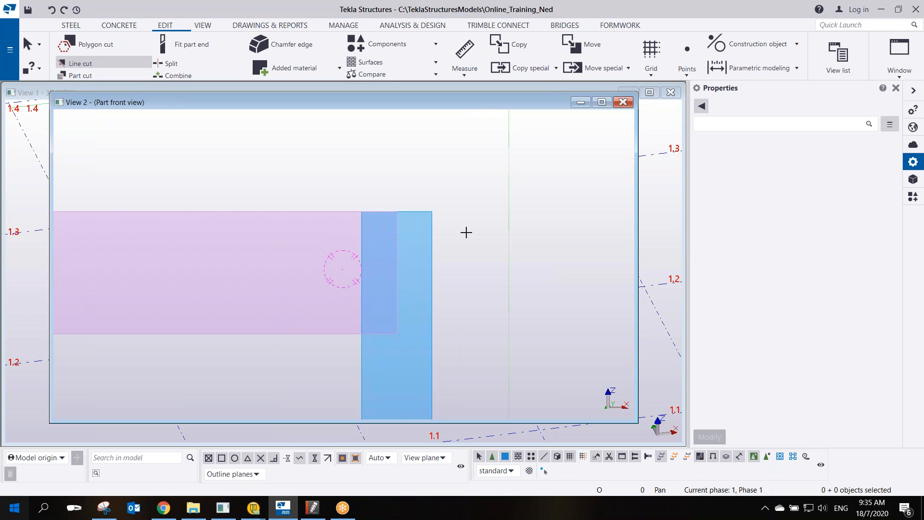
scroll(479, 259, "down", 5)
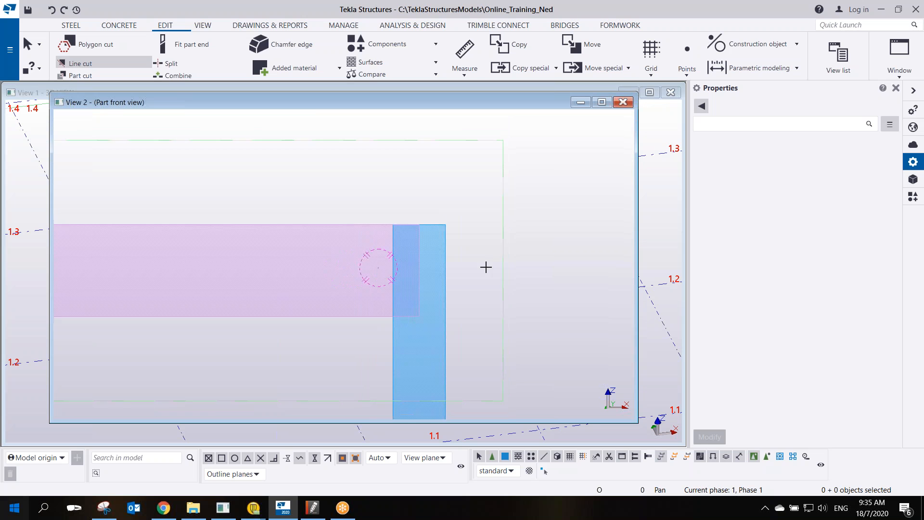
middle_click_drag(455, 312, 505, 281)
scroll(505, 285, "down", 3)
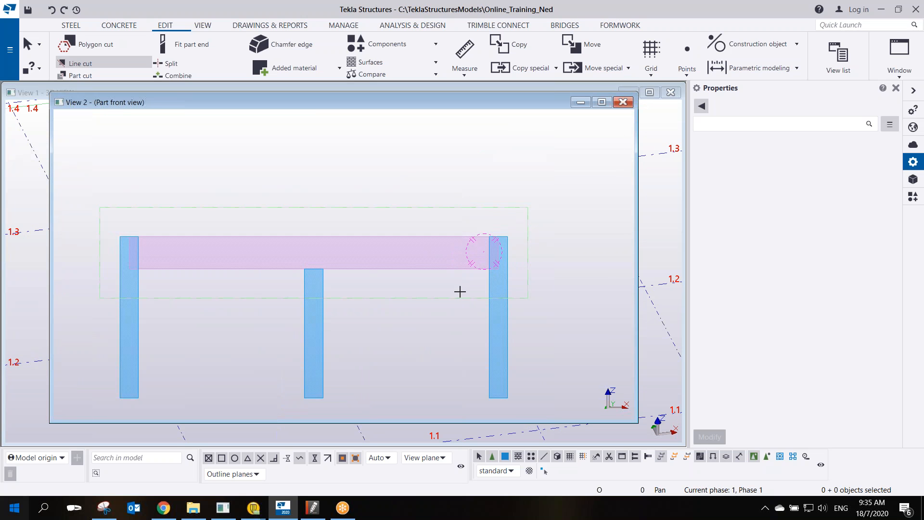
scroll(460, 291, "up", 4)
right_click(387, 153)
left_click(400, 160)
middle_click_drag(379, 280, 367, 348)
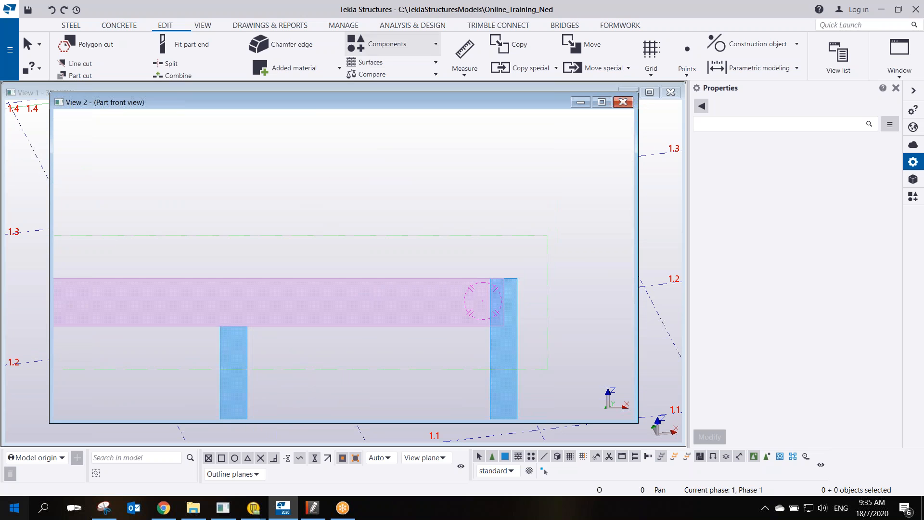
scroll(473, 294, "up", 3)
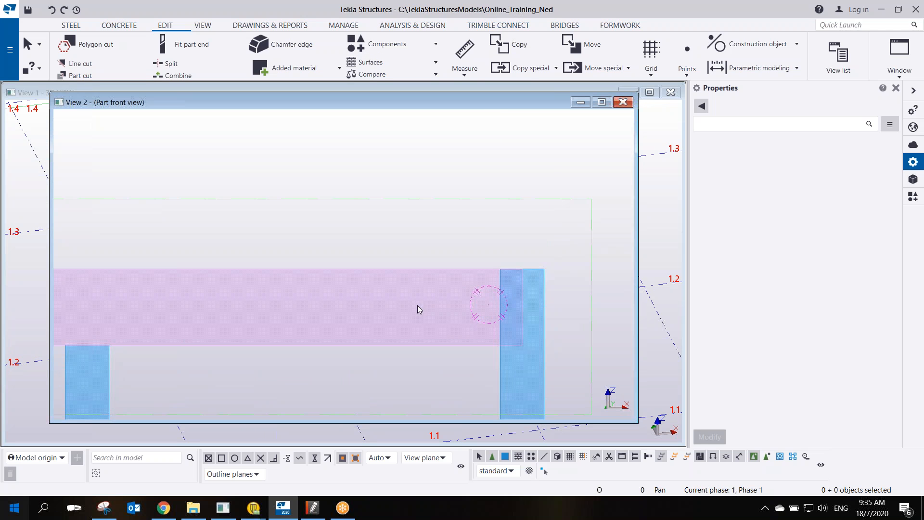
middle_click_drag(372, 172, 364, 207)
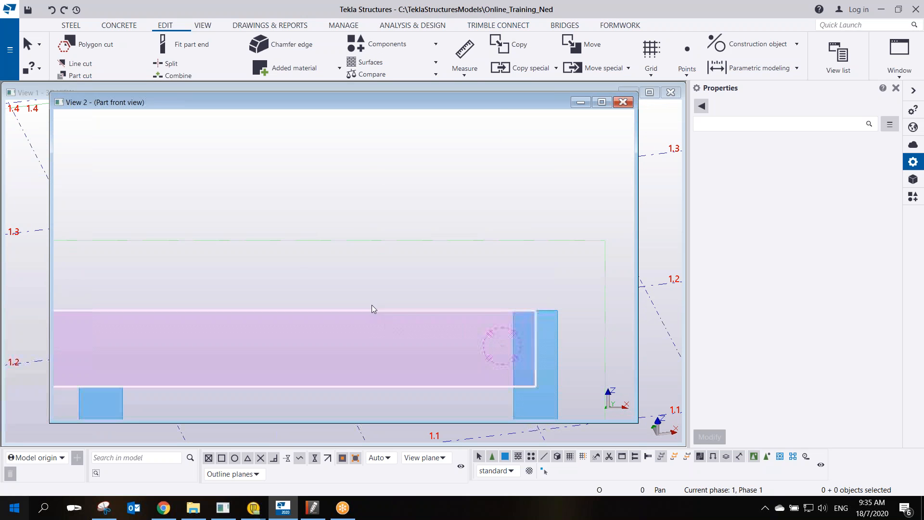
left_click(612, 9)
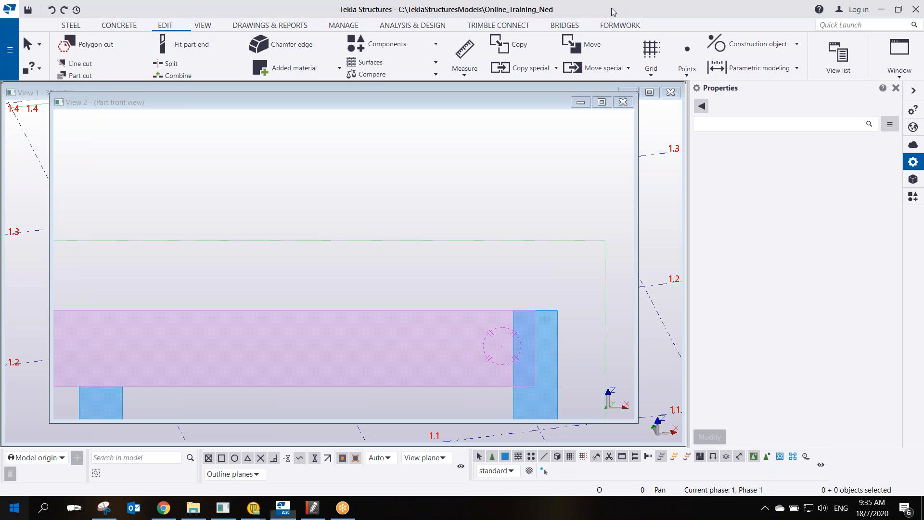
left_click(577, 39)
mouse_move(199, 167)
left_mouse_down()
mouse_move(366, 159)
mouse_move(426, 209)
mouse_move(375, 268)
mouse_move(181, 287)
mouse_move(173, 258)
mouse_move(191, 204)
mouse_move(182, 278)
left_mouse_up()
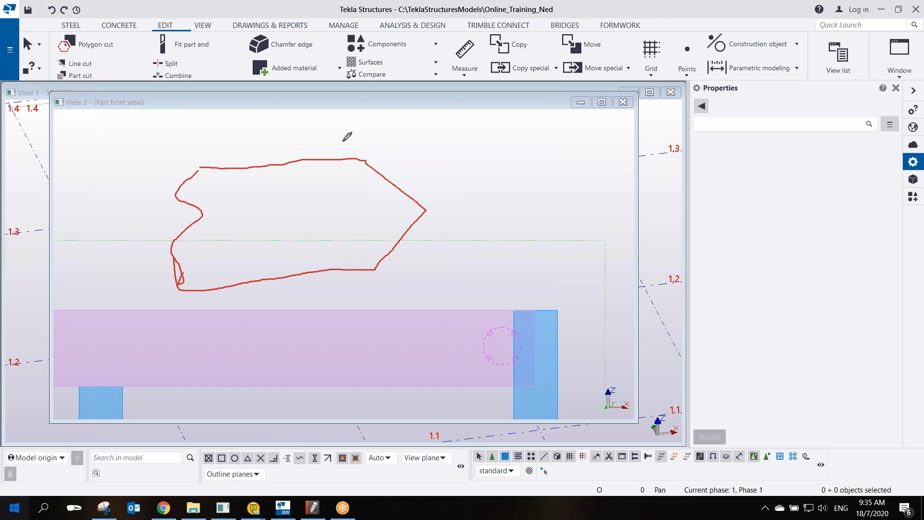
left_click_drag(321, 124, 366, 158)
left_click_drag(375, 275, 340, 314)
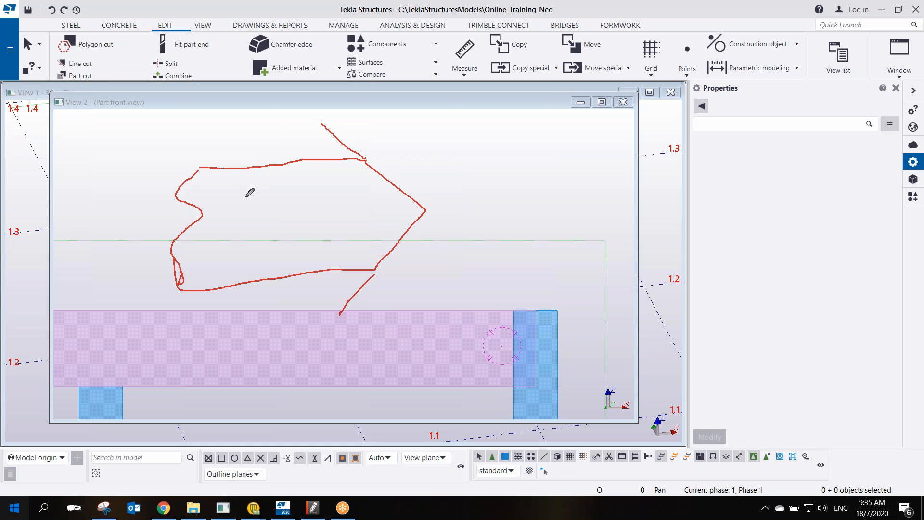
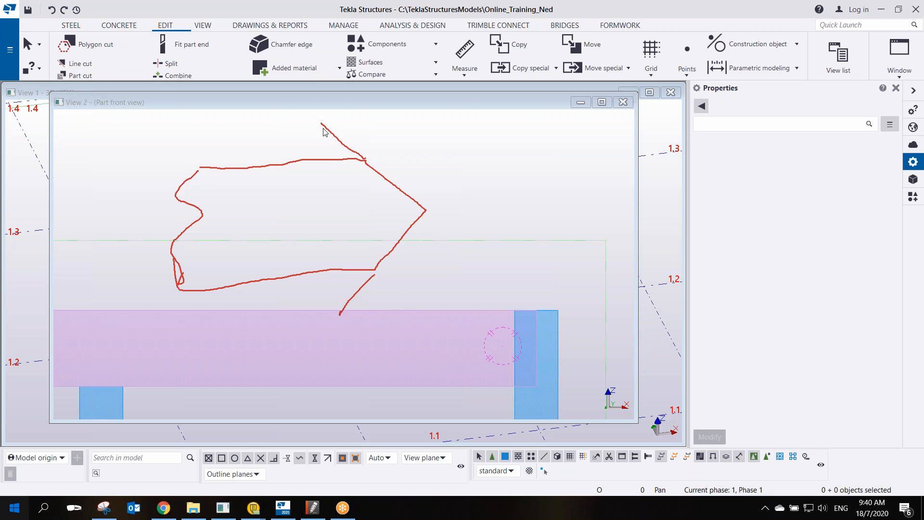
left_click(336, 140)
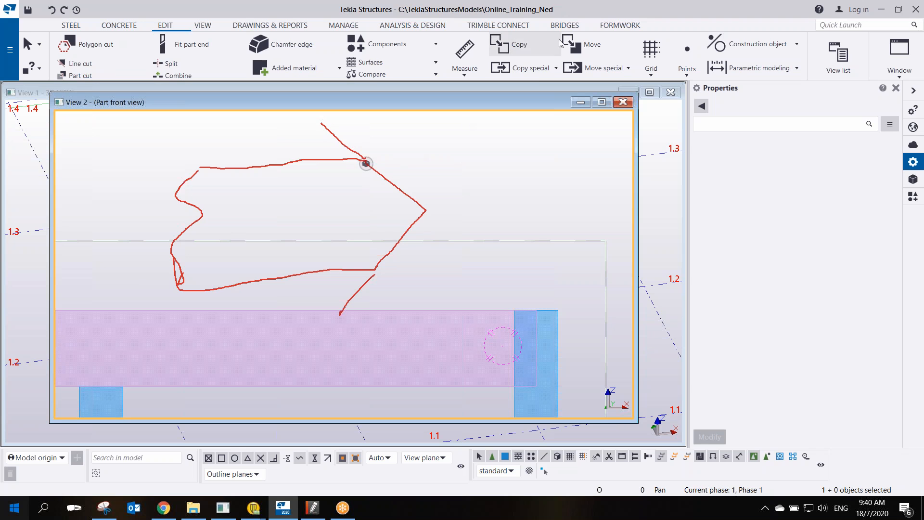
left_click(610, 7)
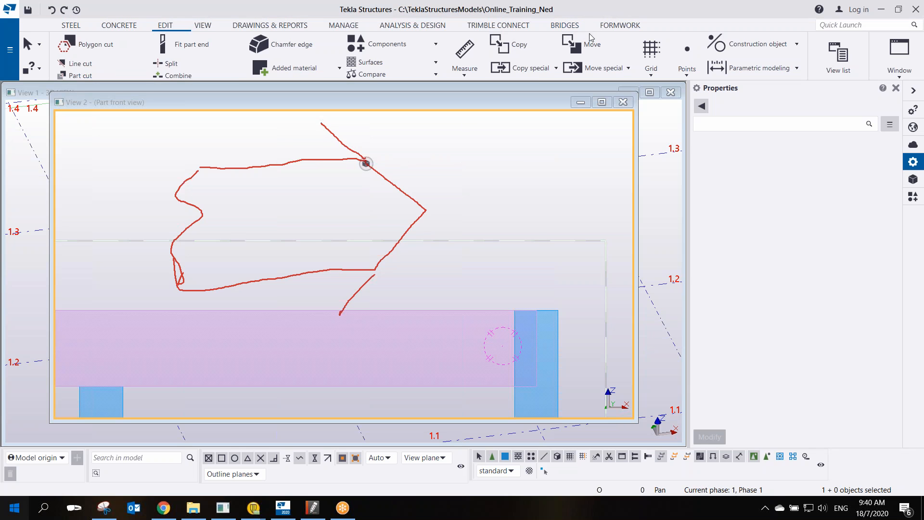
mouse_move(311, 123)
left_mouse_down()
mouse_move(423, 207)
mouse_move(440, 200)
mouse_move(367, 281)
left_mouse_up()
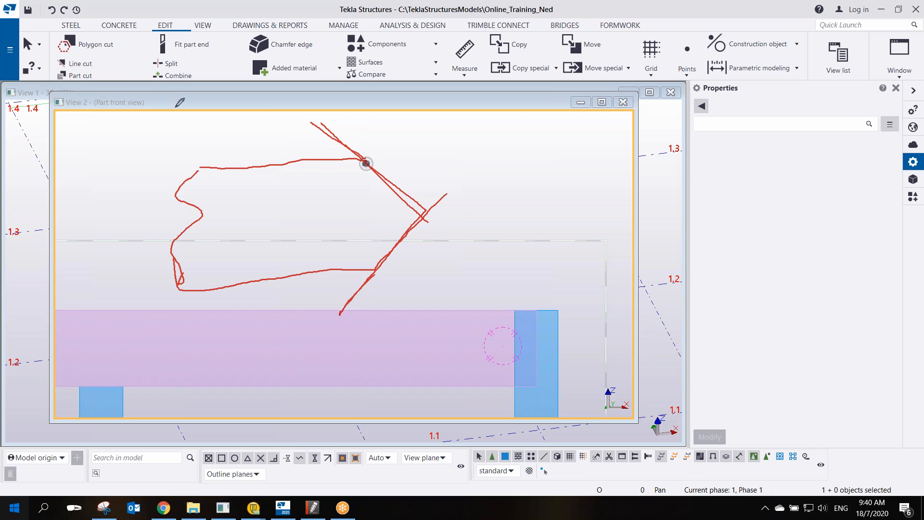
mouse_move(99, 64)
left_mouse_down()
mouse_move(60, 49)
mouse_move(75, 72)
mouse_move(94, 55)
mouse_move(99, 72)
mouse_move(332, 125)
left_mouse_up()
mouse_move(171, 153)
left_mouse_down()
mouse_move(358, 286)
mouse_move(337, 266)
left_mouse_up()
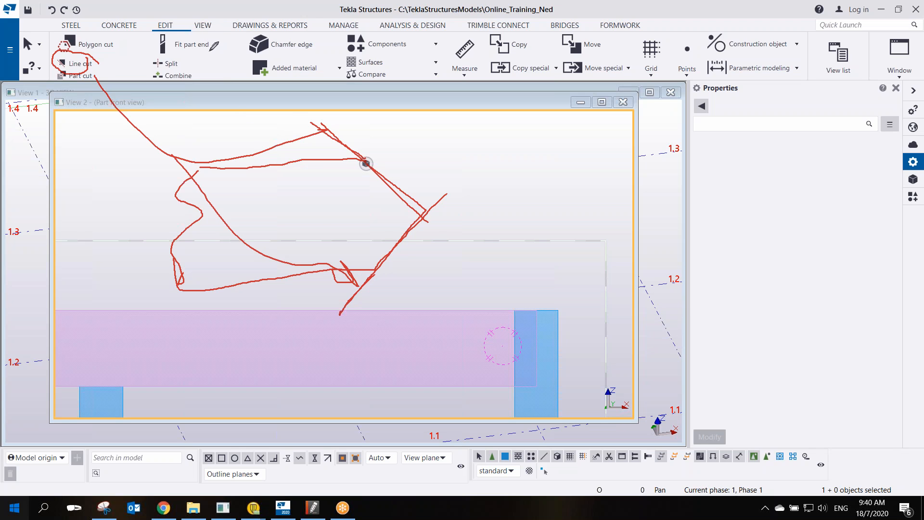
mouse_move(212, 46)
left_mouse_down()
mouse_move(193, 28)
mouse_move(172, 51)
mouse_move(214, 54)
mouse_move(225, 80)
mouse_move(334, 131)
mouse_move(318, 124)
left_mouse_up()
left_click_drag(220, 68, 406, 277)
left_click_drag(355, 246, 384, 251)
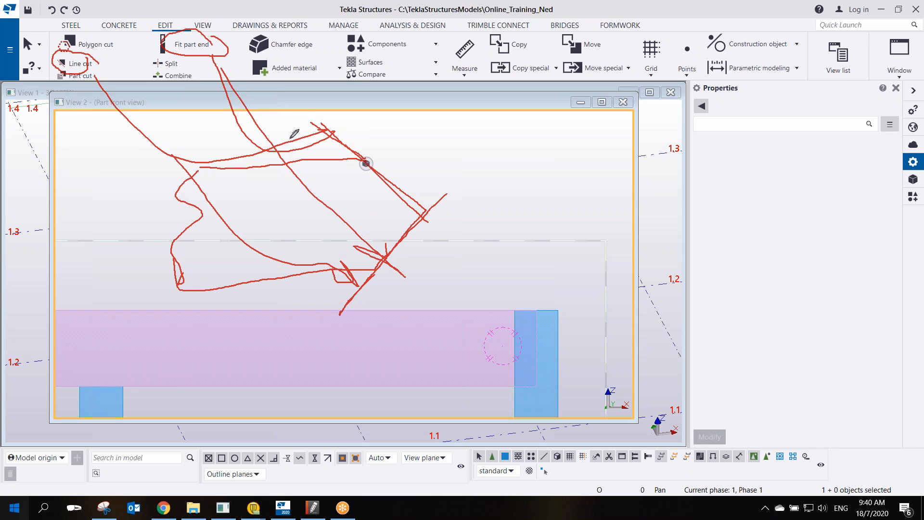
left_click_drag(215, 51, 234, 87)
mouse_move(212, 42)
left_mouse_down()
mouse_move(392, 183)
mouse_move(376, 195)
left_mouse_up()
mouse_move(96, 75)
left_mouse_down()
mouse_move(247, 309)
mouse_move(373, 247)
mouse_move(377, 285)
mouse_move(406, 266)
left_mouse_up()
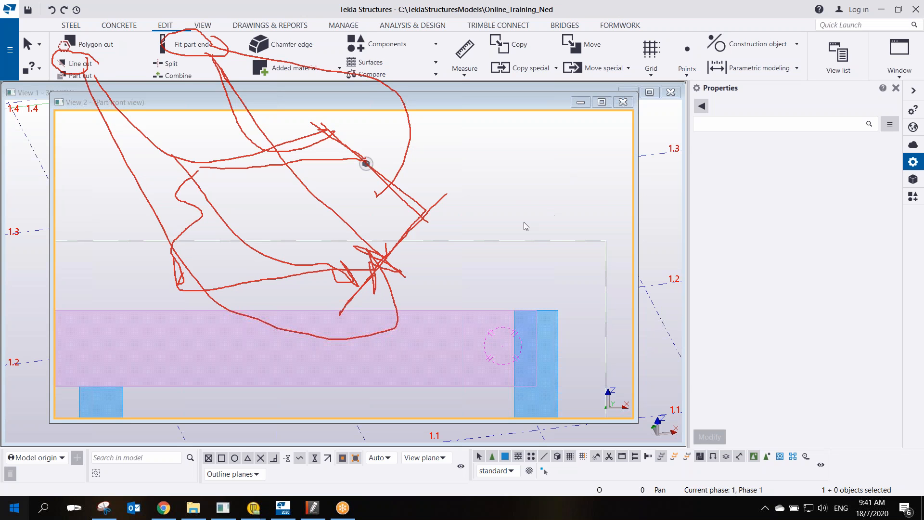
right_click(510, 194)
left_click(611, 9)
Line-cut the beam near the right column along a diagonal descending from above its top edge to below its bottom edge.
key("Escape")
middle_click_drag(542, 187, 470, 112)
left_click(80, 63)
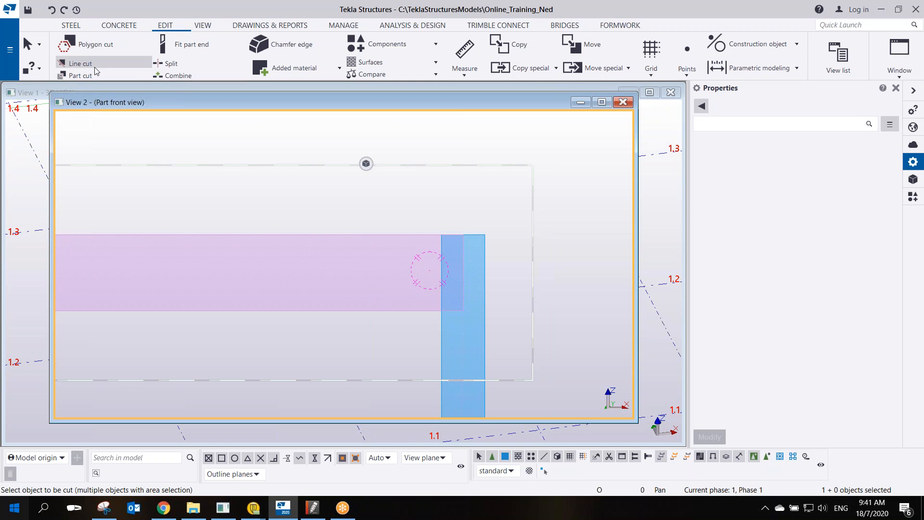
left_click(341, 236)
left_click(326, 212)
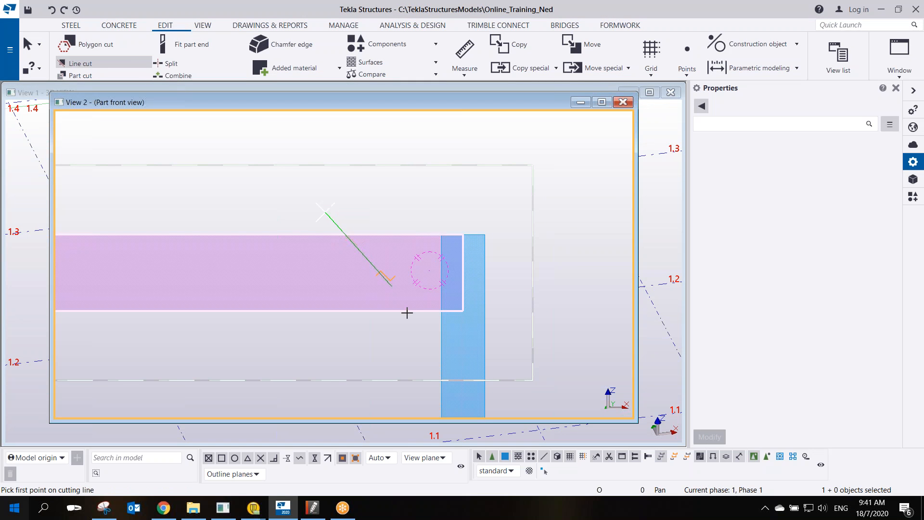
left_click(428, 332)
Examine the slanted line cut and its cutting line at the beam's right end, and end the command.
scroll(336, 223, "up", 3)
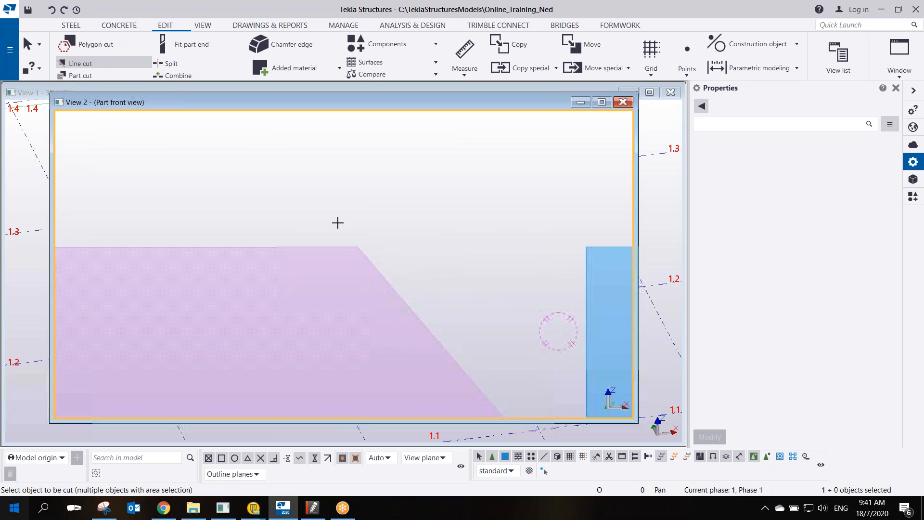
scroll(342, 221, "down", 4)
scroll(337, 211, "up", 3)
scroll(337, 212, "down", 5)
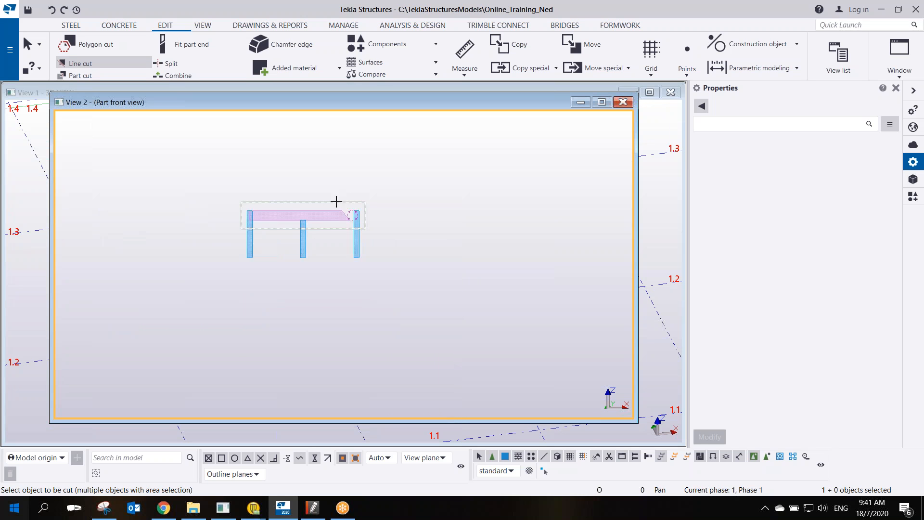
scroll(339, 264, "up", 8)
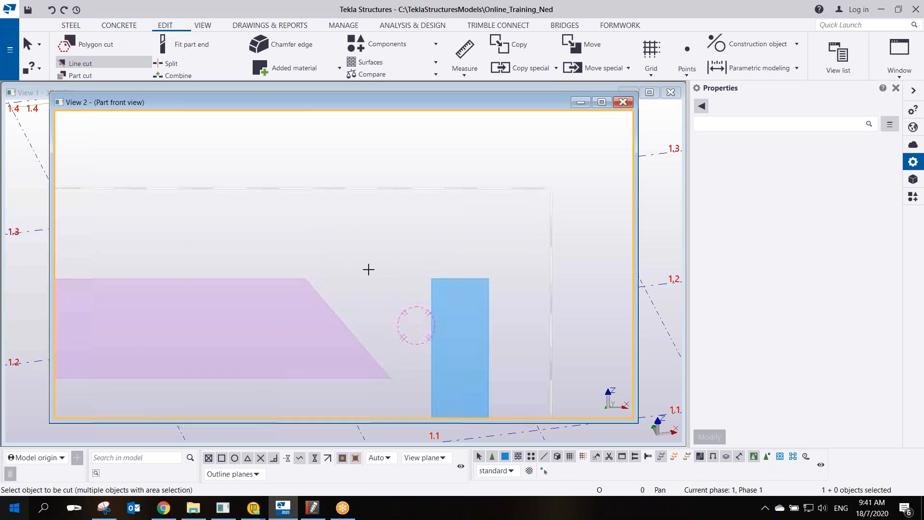
scroll(368, 219, "down", 1)
scroll(362, 214, "up", 2)
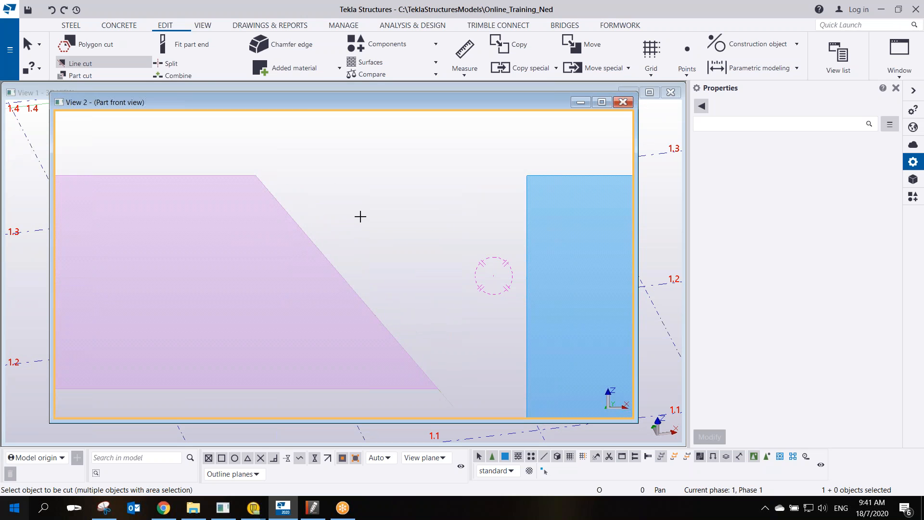
middle_click_drag(486, 363, 434, 268)
scroll(449, 315, "up", 4)
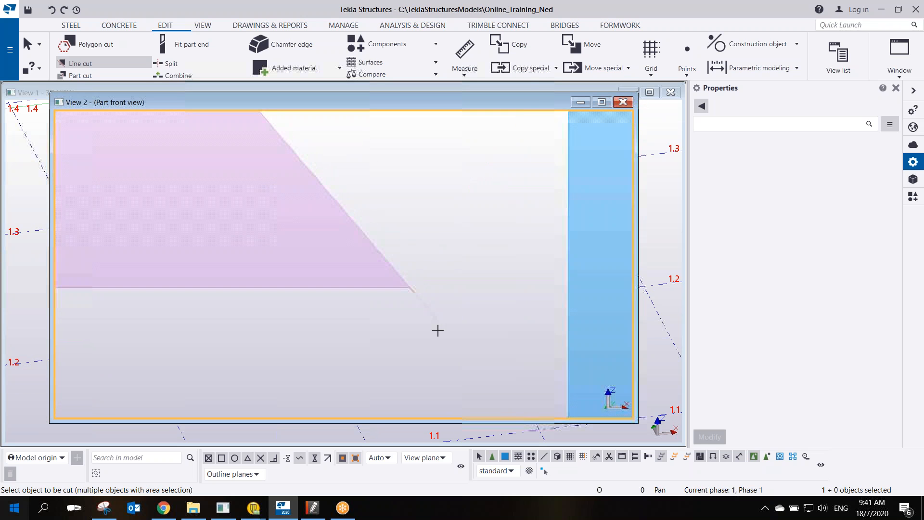
key("Escape")
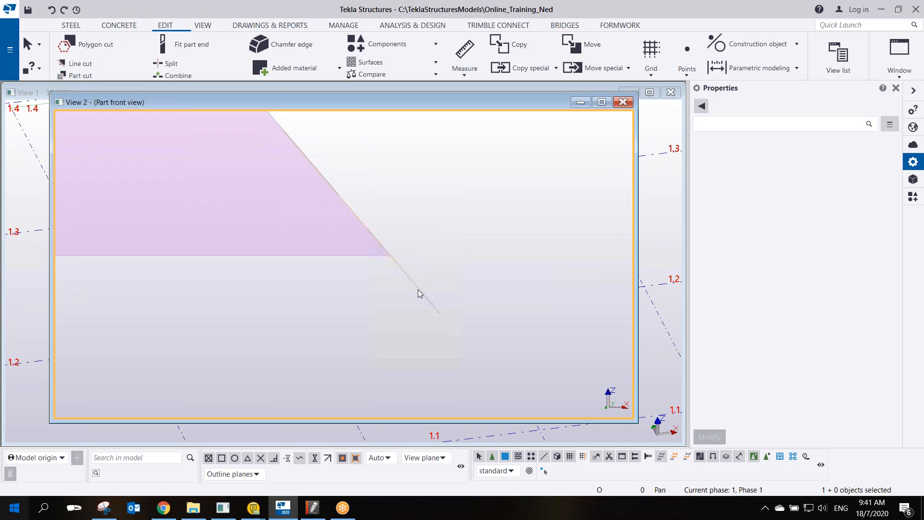
scroll(449, 315, "down", 3)
scroll(419, 303, "up", 2)
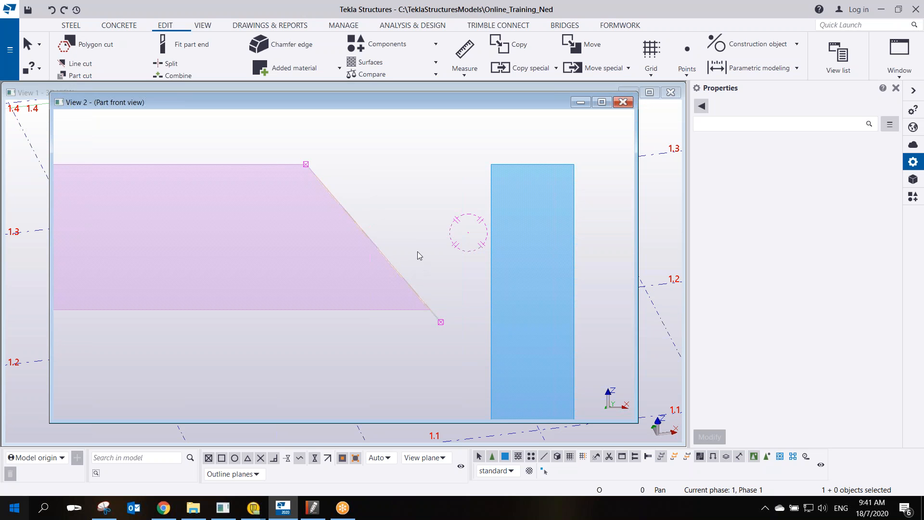
Delete the slanted line cut at the beam's right end.
left_click(439, 287)
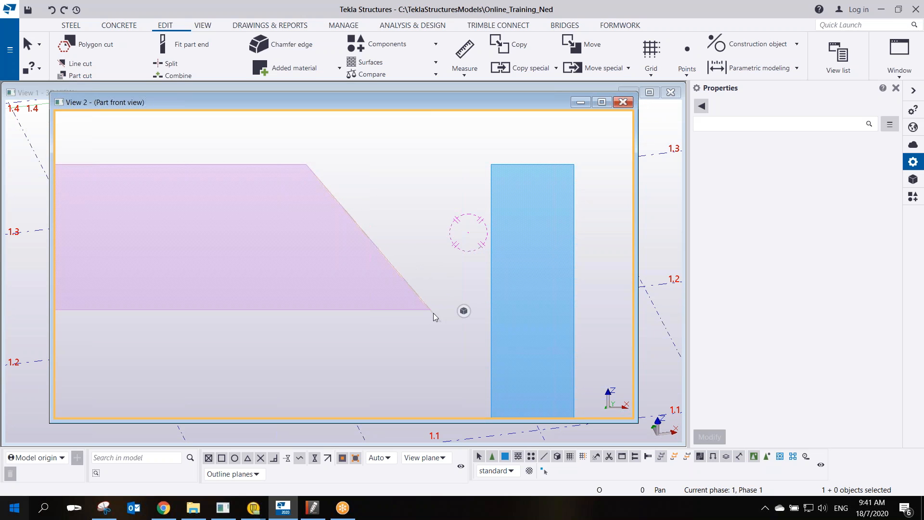
left_click(434, 308)
key("Delete")
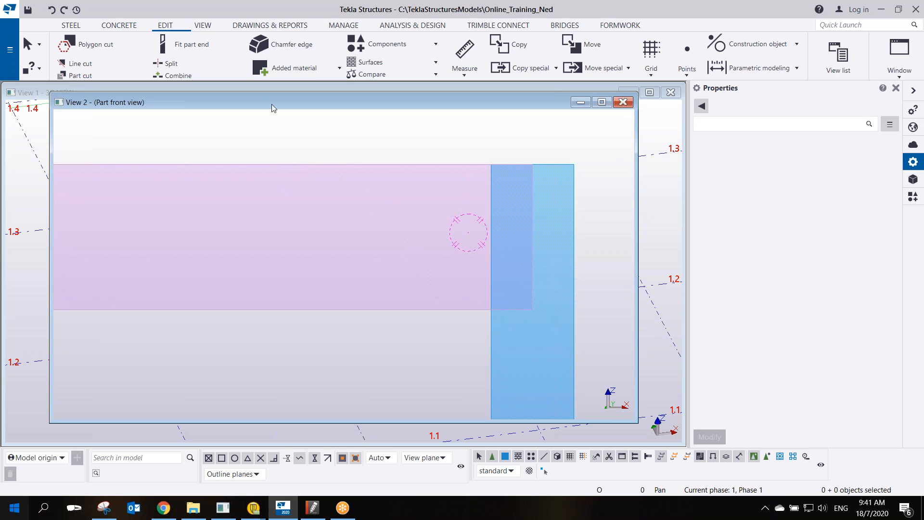
Fit the beam's right end to a diagonal line sloping down from above the top edge towards the right column.
left_click(179, 49)
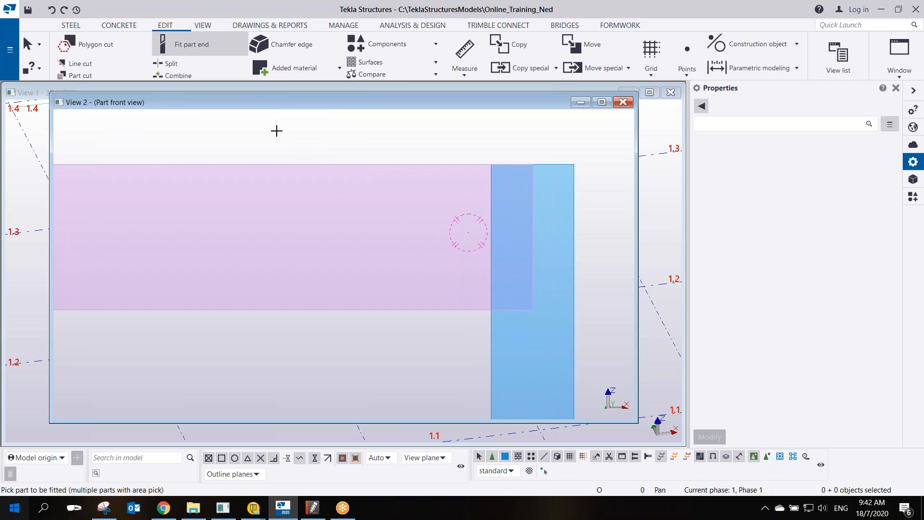
left_click(318, 163)
left_click(288, 135)
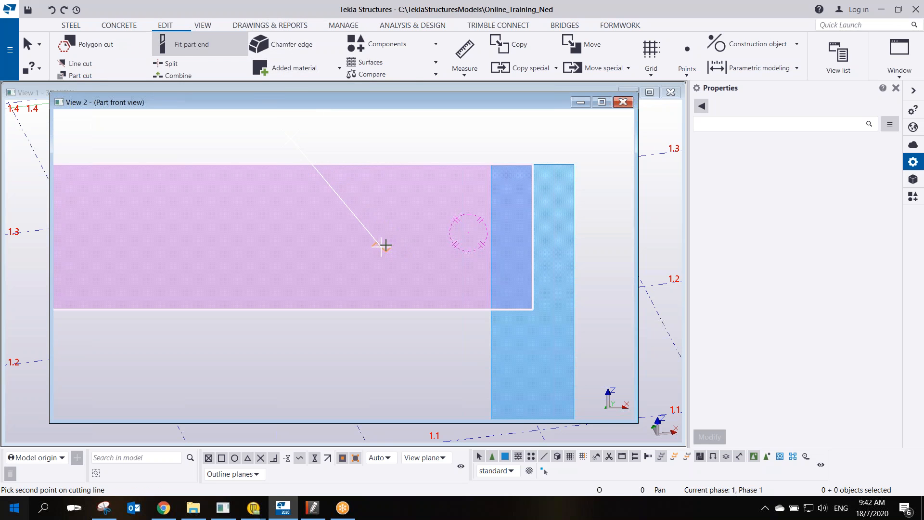
left_click(403, 247)
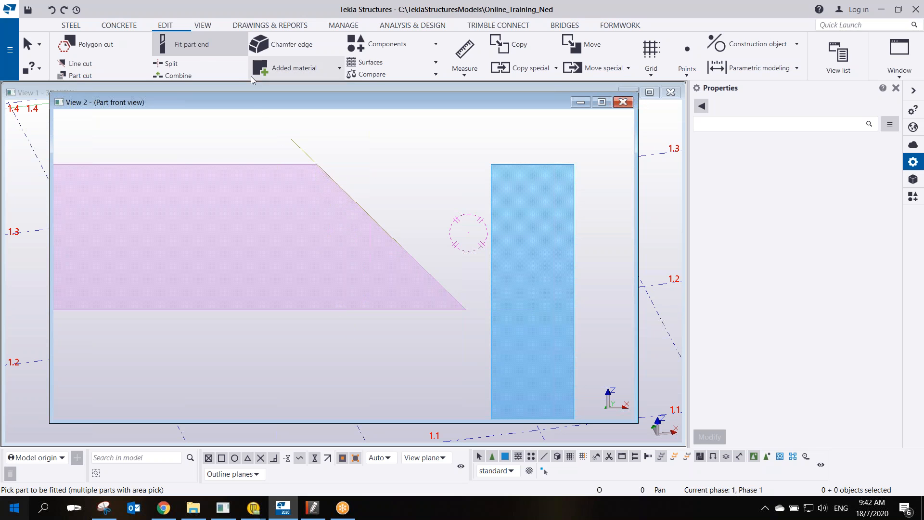
Fit the same beam end to an opposing diagonal rising from below the bottom edge towards the right column's top.
left_click(303, 308)
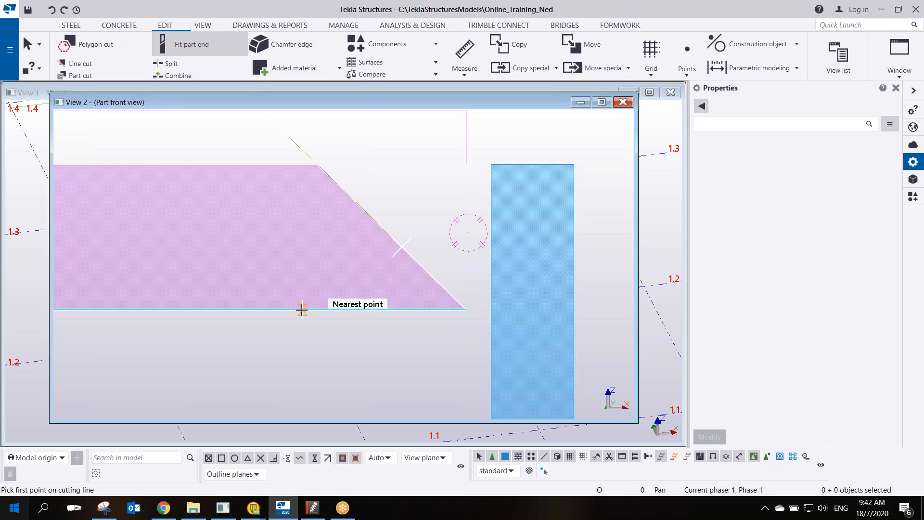
left_click(297, 328)
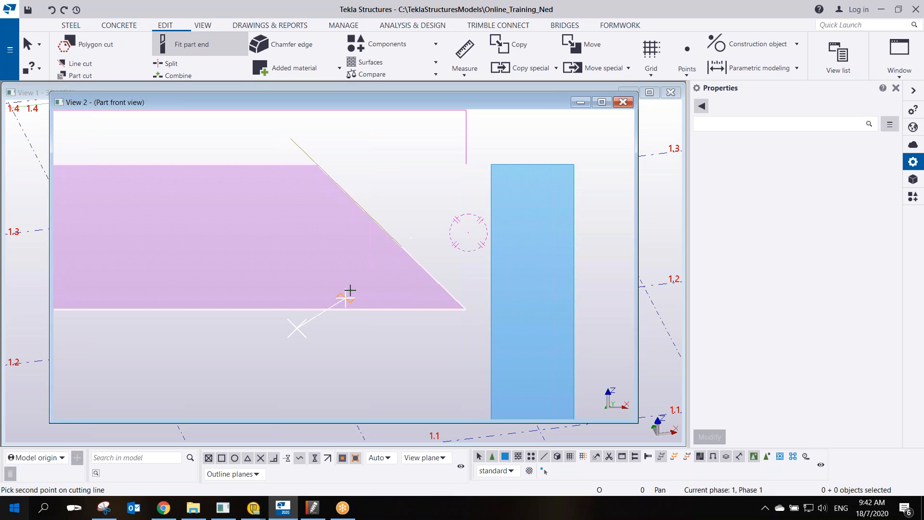
left_click(416, 227)
middle_click_drag(439, 272, 436, 284)
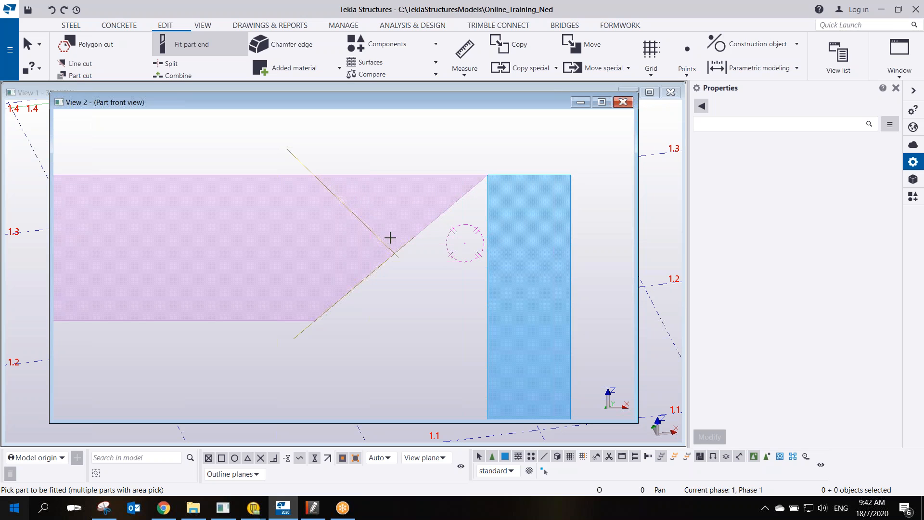
Add a third fitting to the beam end along a downward diagonal, closer to the column than the first one.
left_click(319, 165)
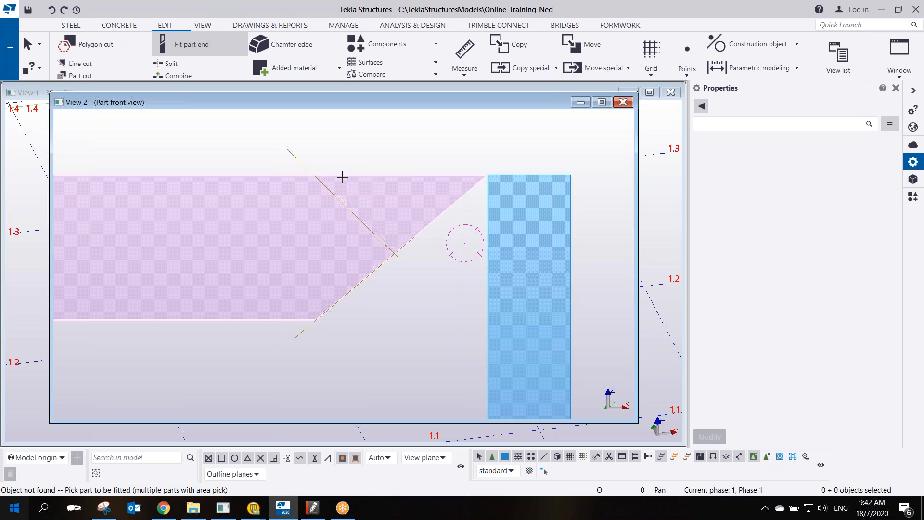
left_click(342, 177)
left_click(318, 147)
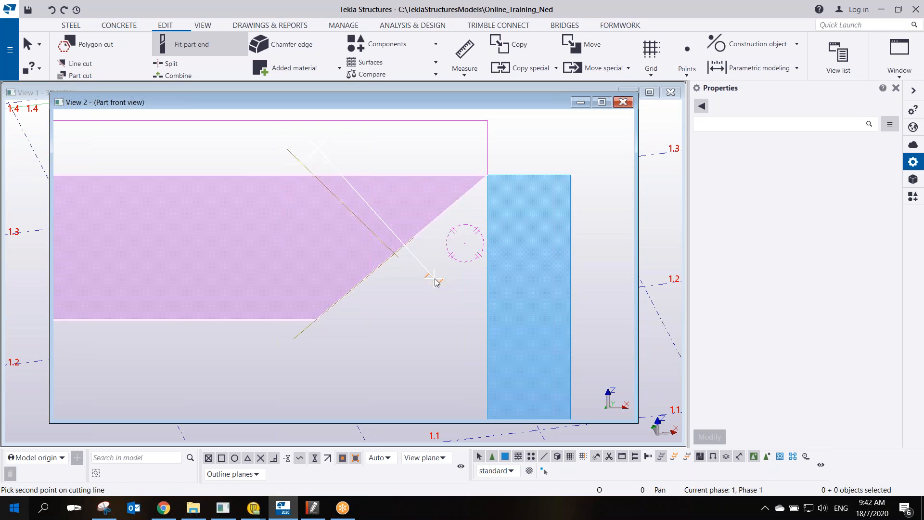
left_click(435, 283)
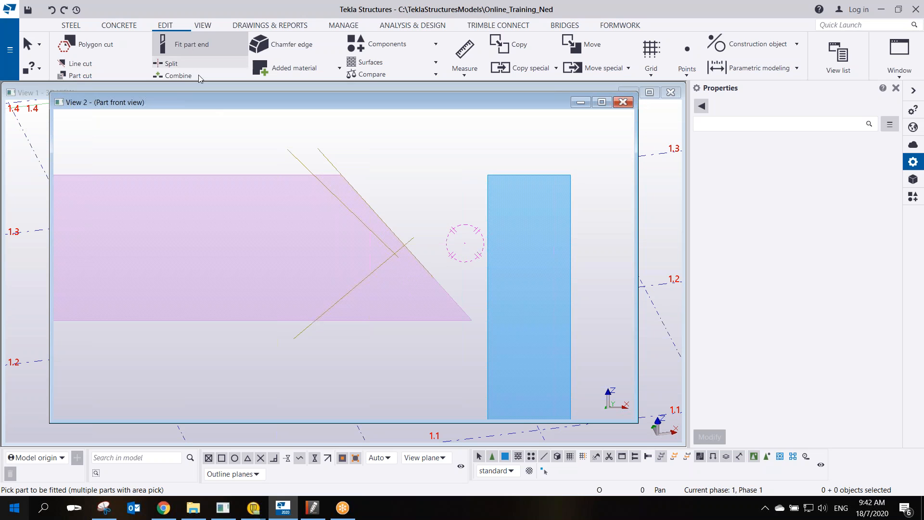
End the fitting command and delete all the diagonal fittings at the beam's right end.
right_click(237, 141)
left_click(240, 145)
left_click_drag(223, 130, 526, 377)
key("Delete")
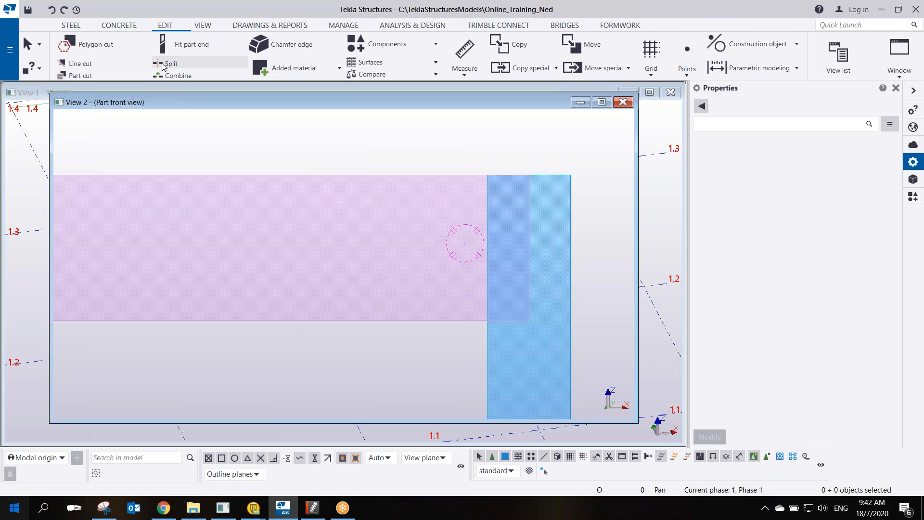
Fit the beam's right end to a single descending diagonal crossing the full beam depth.
left_click(185, 53)
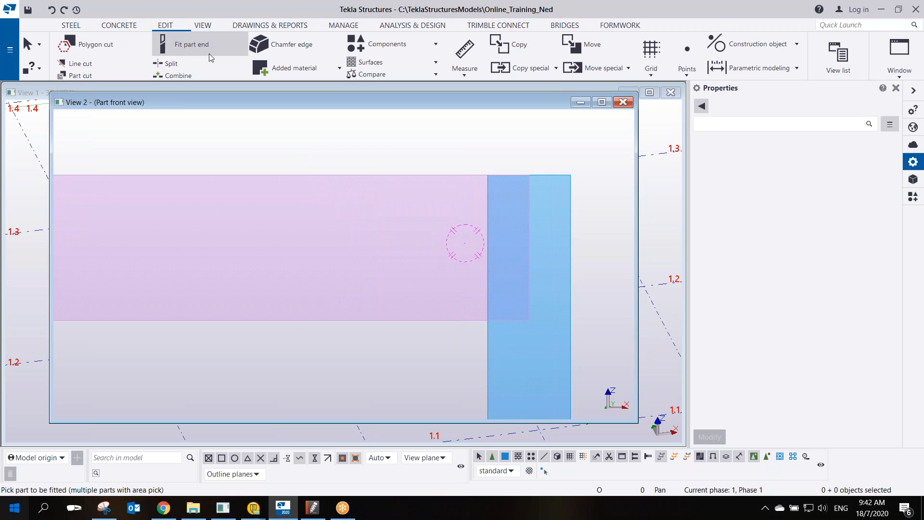
left_click(333, 177)
left_click(300, 155)
left_click(455, 330)
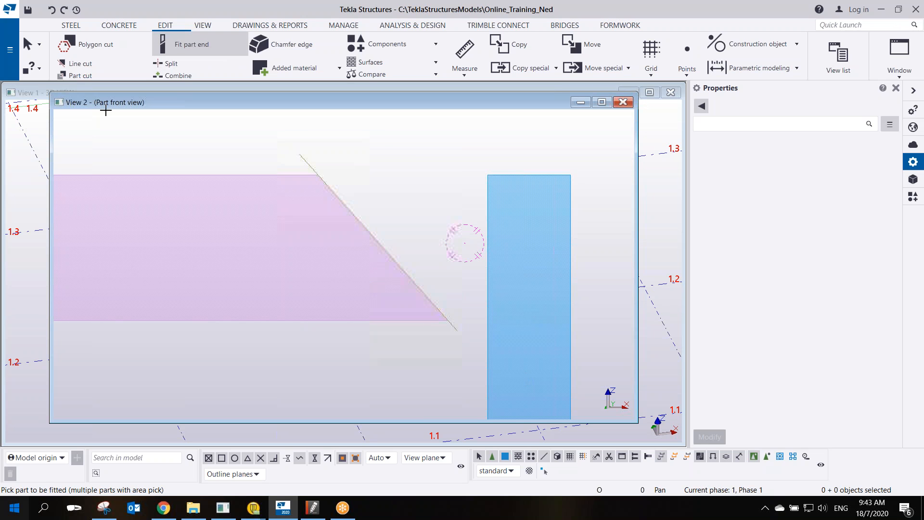
Line cut the beam's right end along a rising diagonal crossing the fitting line, removing the lower corner, and end the command.
left_click(81, 64)
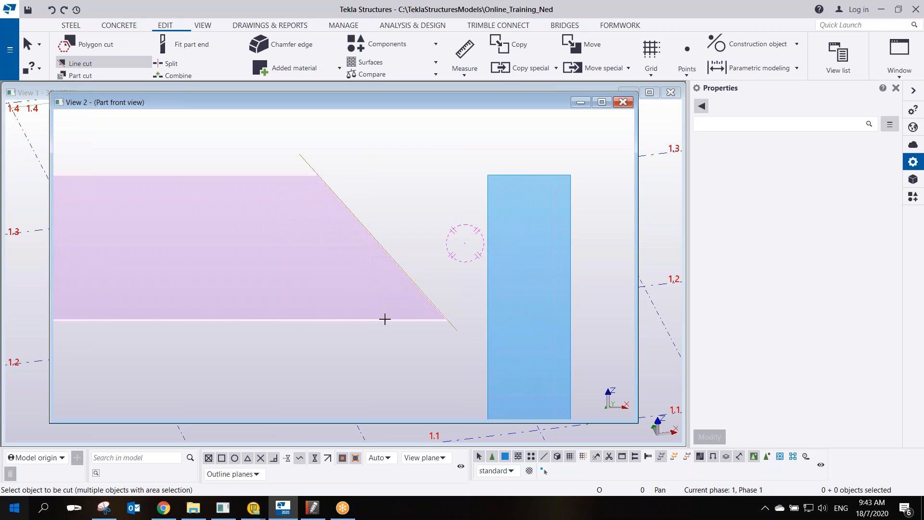
left_click(324, 317)
left_click(289, 345)
left_click(421, 198)
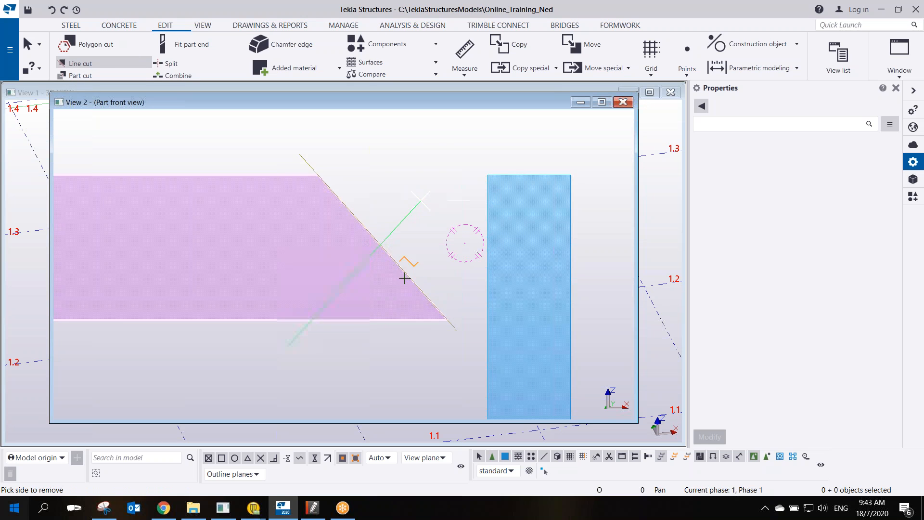
left_click(404, 313)
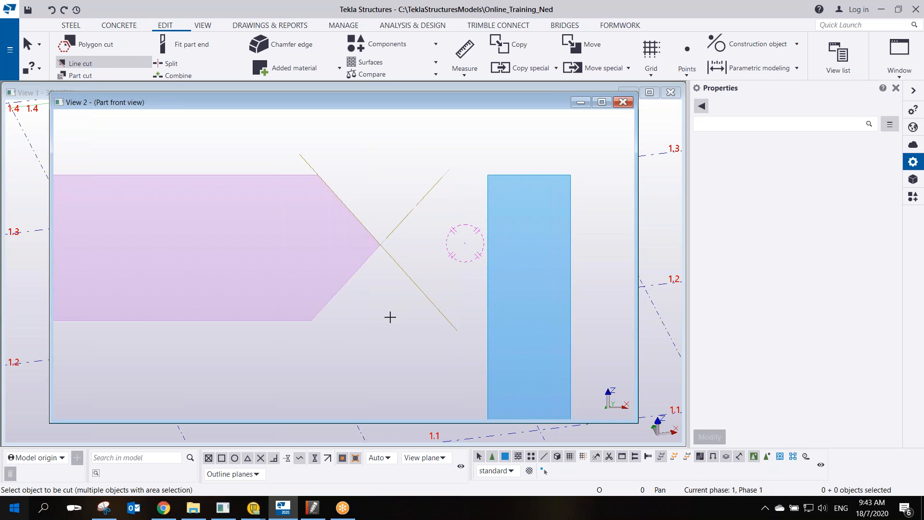
middle_click_drag(374, 268, 303, 295, "ctrl")
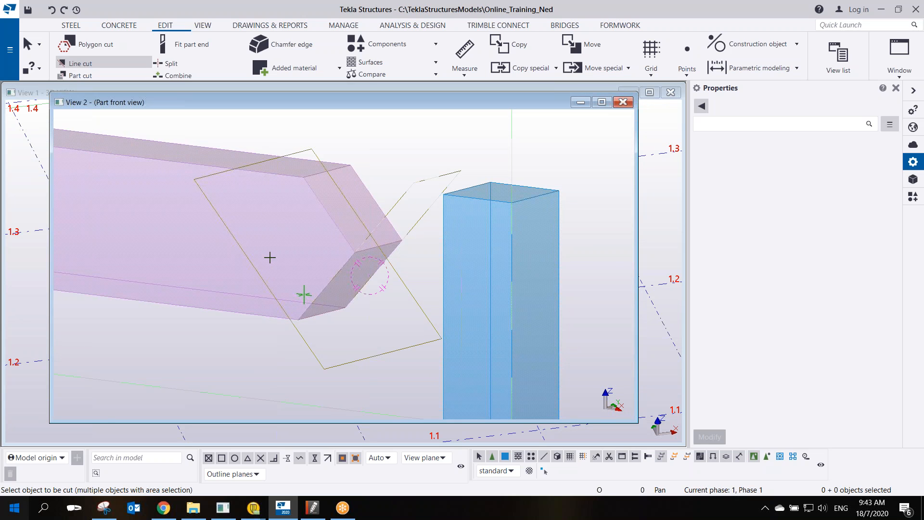
key("ctrl+p")
scroll(567, 276, "up", 3)
middle_click_drag(561, 274, 454, 293)
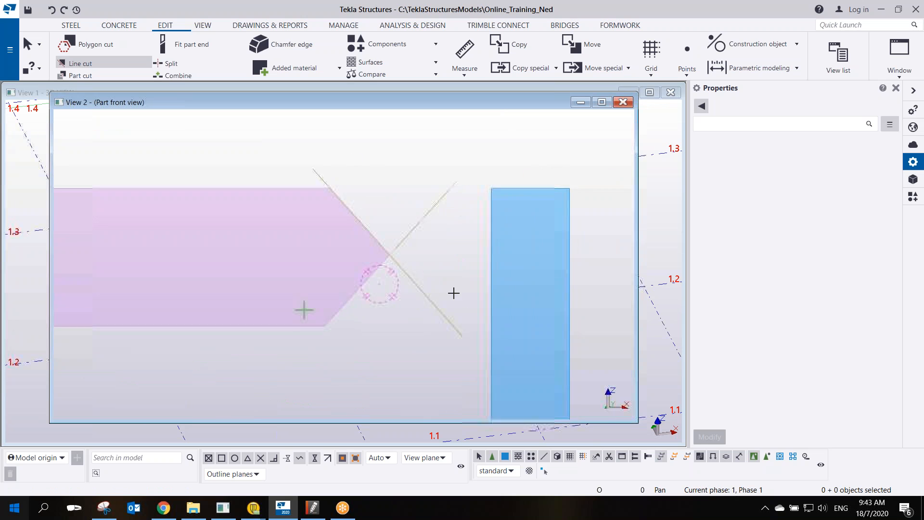
right_click(406, 197)
left_click(440, 206)
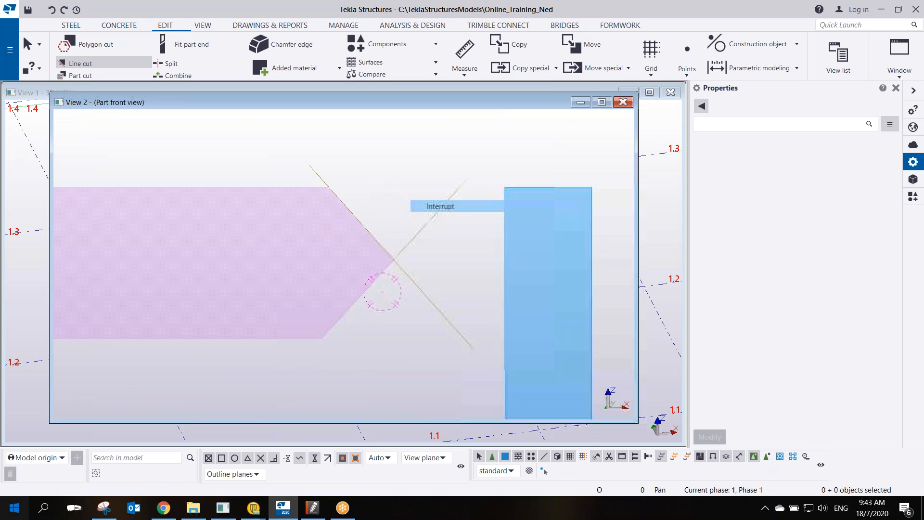
Redraw the part front view showing the pointed beam end.
left_click(441, 314)
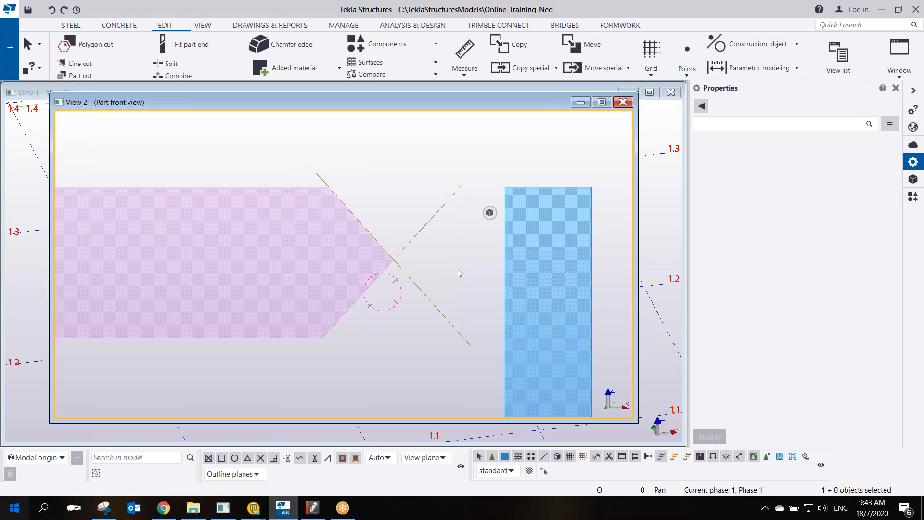
middle_click_drag(412, 219, 379, 208)
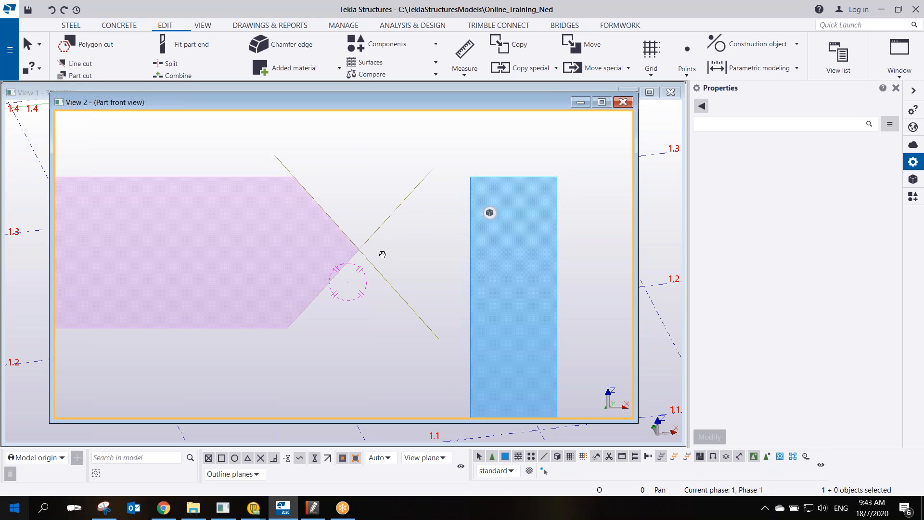
right_click(354, 192)
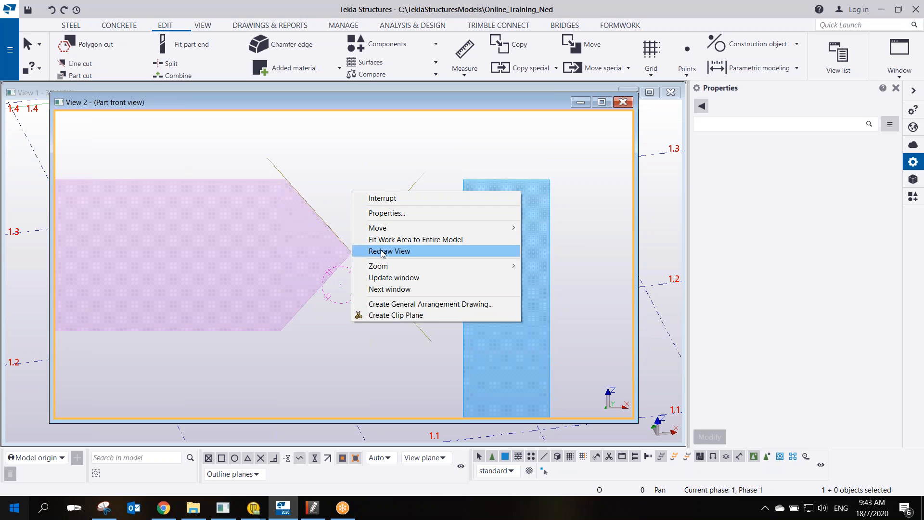
left_click(383, 251)
Turn off the in-model visibility of cuts and added material and of fittings in the part front view's display settings.
double_click(344, 179)
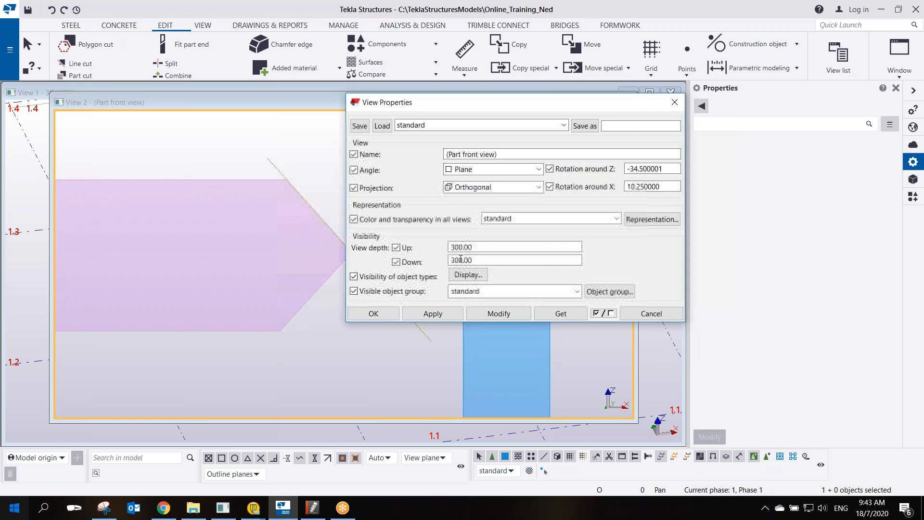
left_click(469, 276)
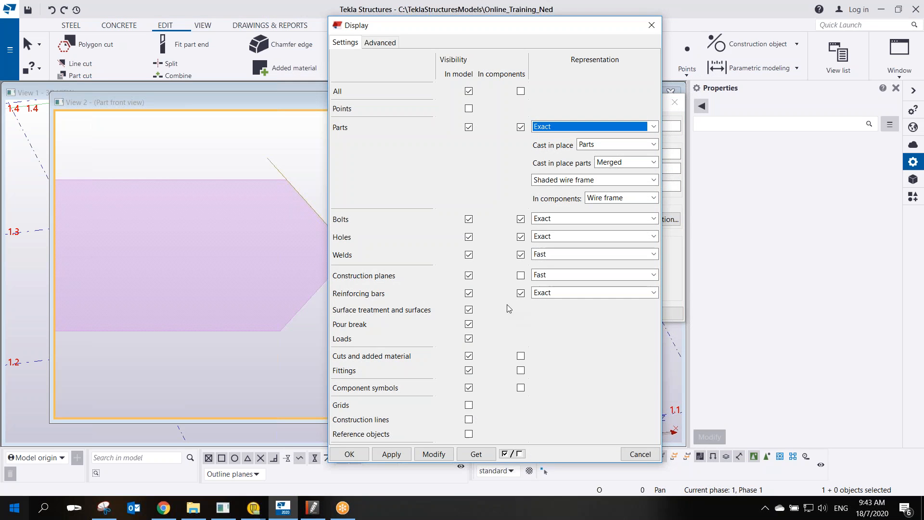
left_click(469, 371)
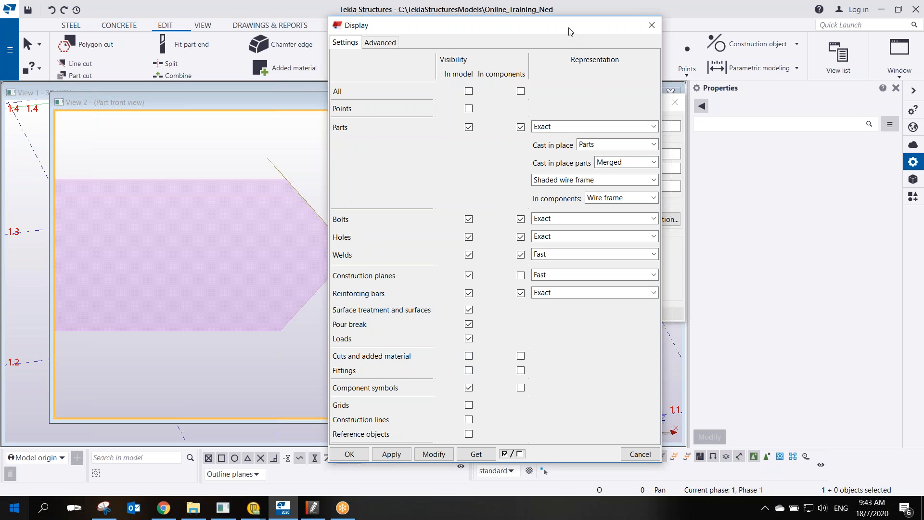
Apply the view's display settings with cuts, added material and fittings hidden, and inspect the pointed beam end in 3D.
left_click_drag(571, 35, 645, 23)
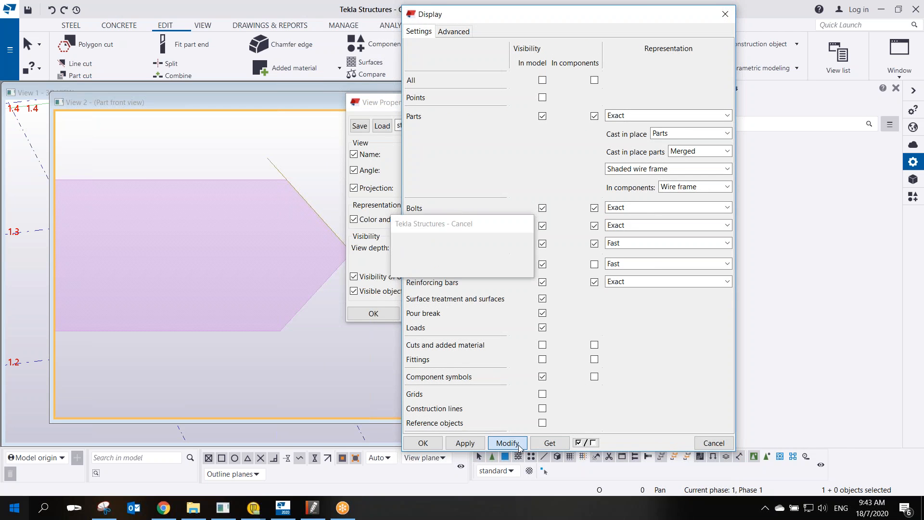
left_click(423, 443)
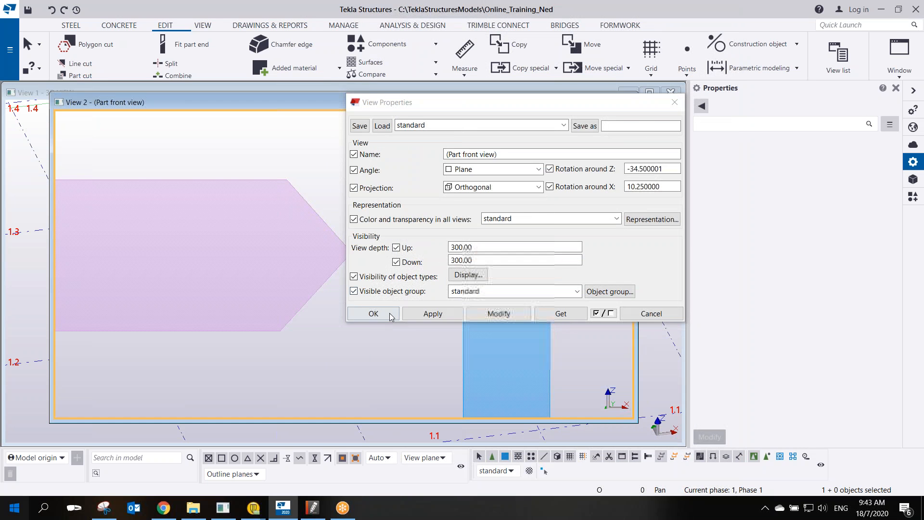
left_click(385, 313)
middle_click_drag(354, 258, 308, 246)
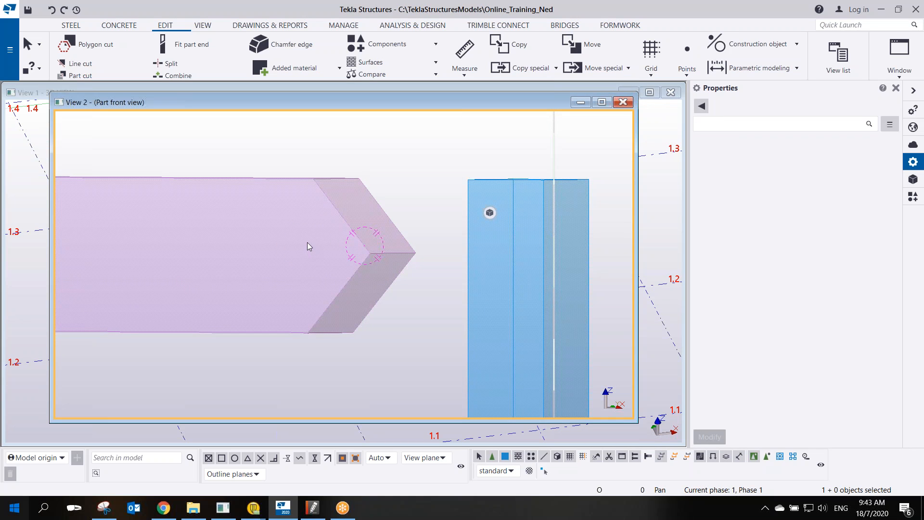
middle_click_drag(309, 242, 346, 190, "ctrl")
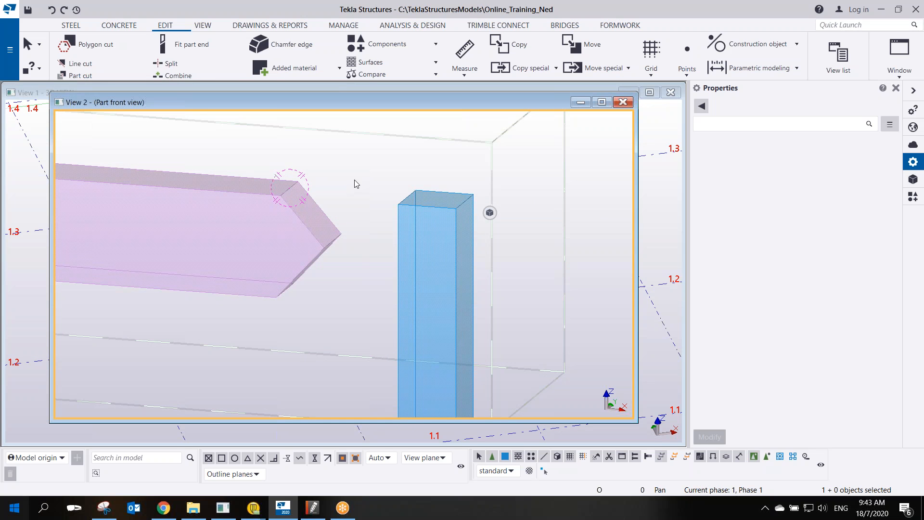
Show cuts, added material and fittings in the model through the part front view's display settings.
double_click(400, 170)
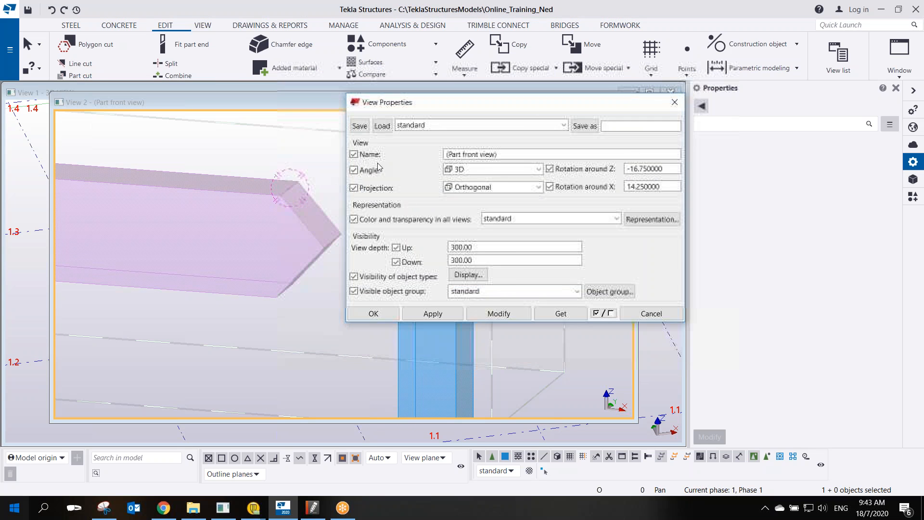
left_click(478, 279)
left_click(543, 359)
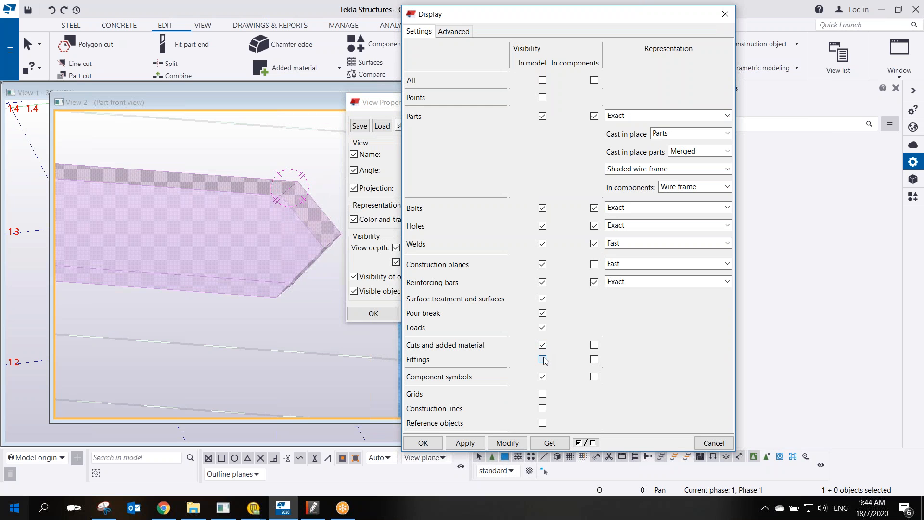
left_click(508, 442)
left_click(423, 442)
left_click(374, 313)
Return to the plane view and delete both line cuts at the pointed end of the horizontal beam.
key("ctrl+p")
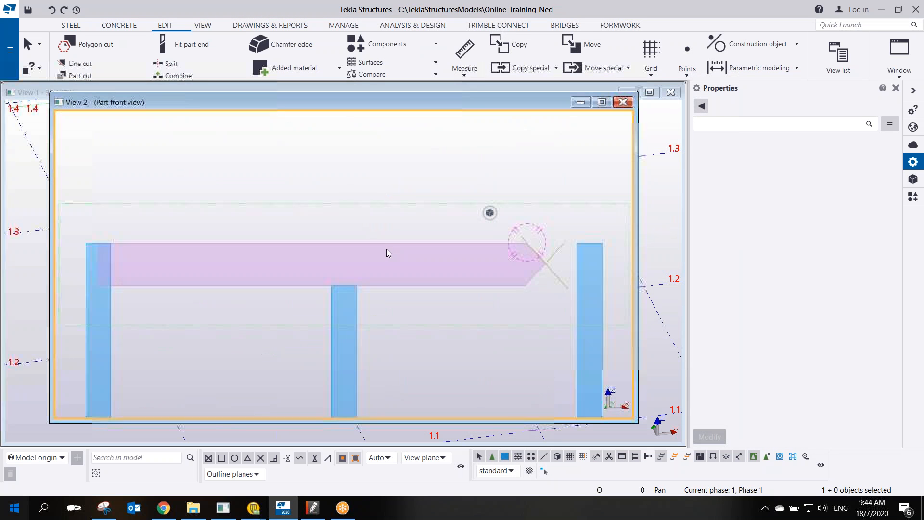
middle_click_drag(570, 267, 362, 238)
scroll(362, 239, "up", 4)
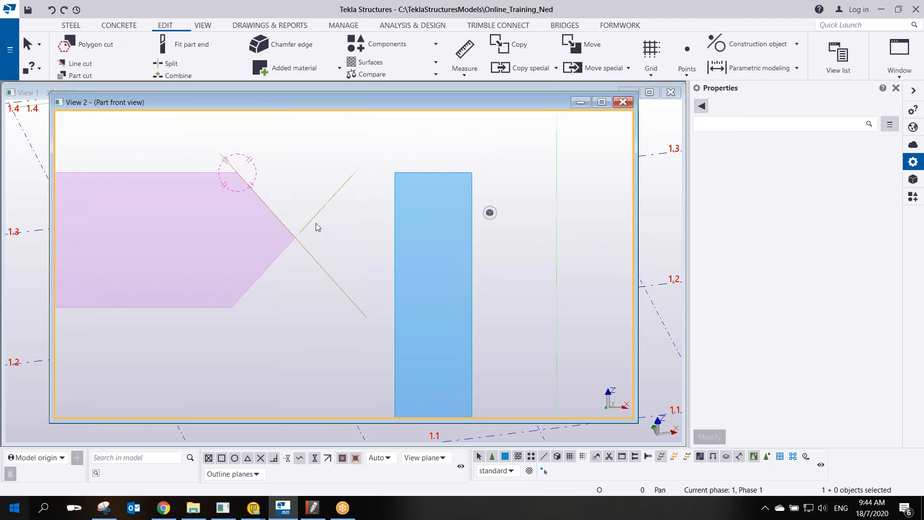
middle_click_drag(293, 201, 331, 215)
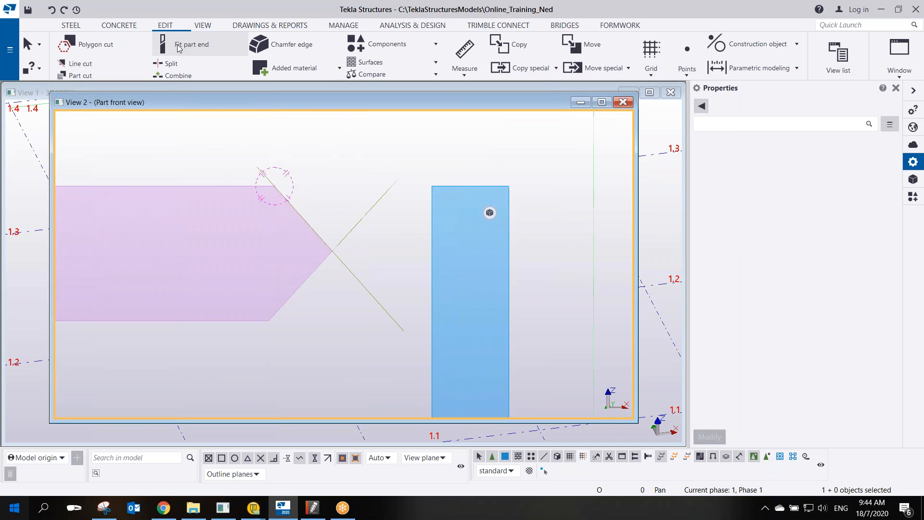
scroll(230, 180, "down", 1)
left_click_drag(193, 141, 392, 333)
key("Delete")
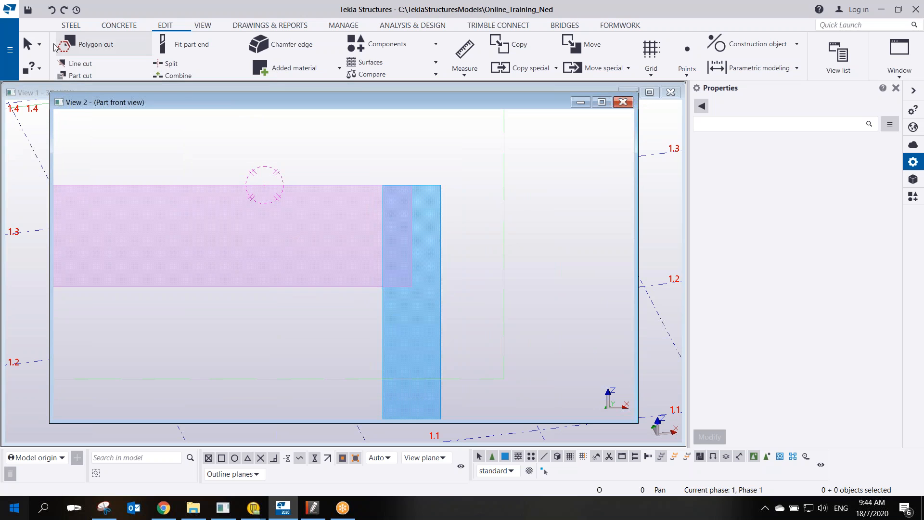
Line-cut the horizontal beam with a steep diagonal down from its upper edge, removing the side towards the end column.
left_click(82, 65)
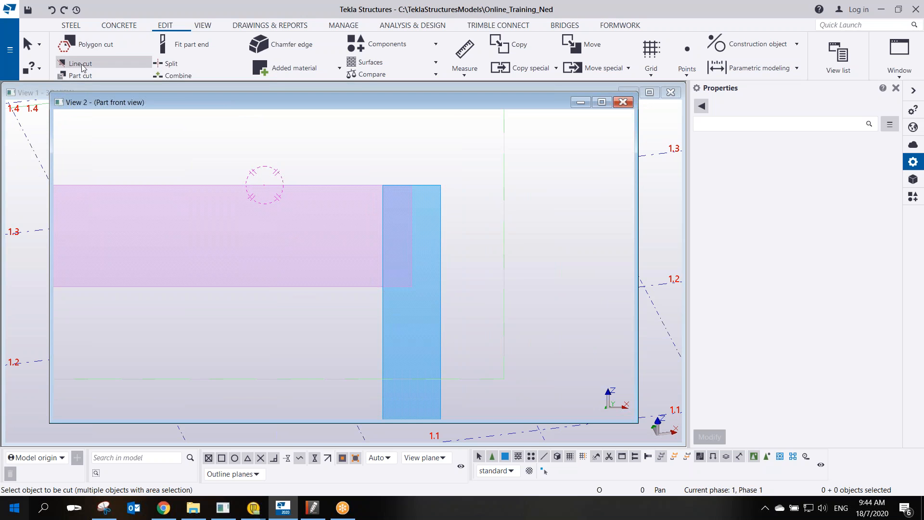
left_click(233, 184)
left_click(214, 161)
left_click(317, 299)
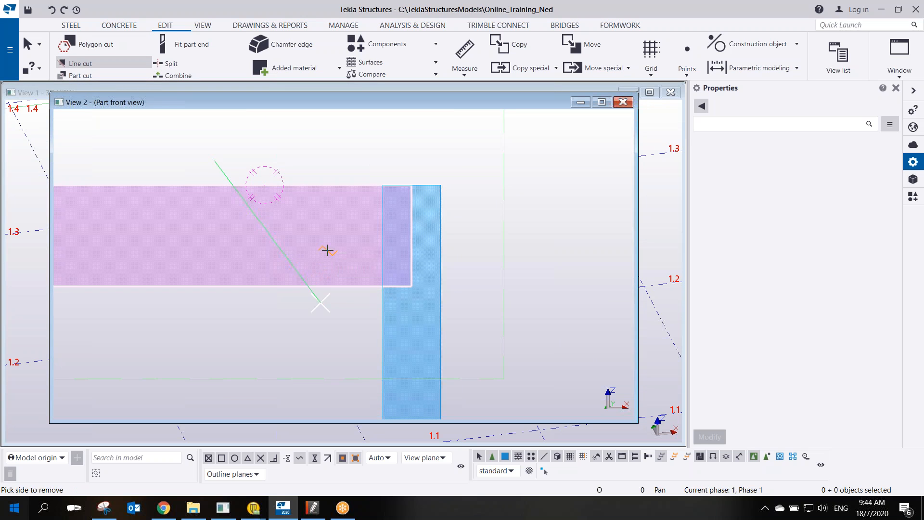
left_click(327, 250)
Add an opposing diagonal line cut through the beam's lower corner to form a pointed end, and end the Line cut command.
left_click(248, 287)
left_click(183, 321)
left_click(333, 190)
left_click(287, 289)
right_click(334, 249)
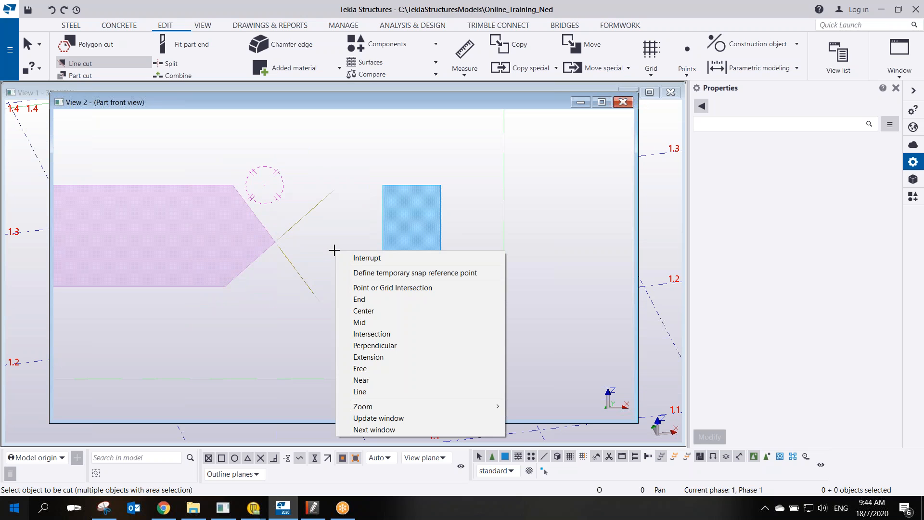
left_click(358, 258)
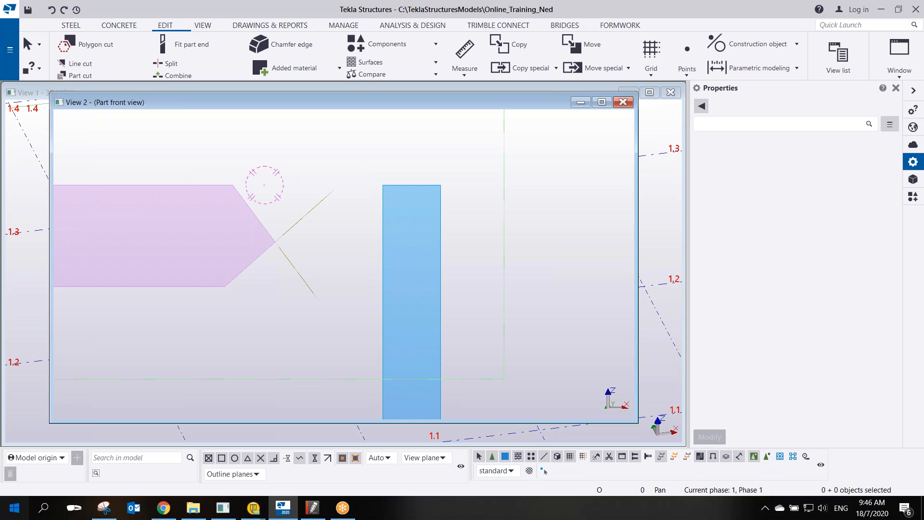
Delete the two diagonal line cuts to restore the beam's full length.
left_click_drag(165, 129, 408, 343)
key("Delete")
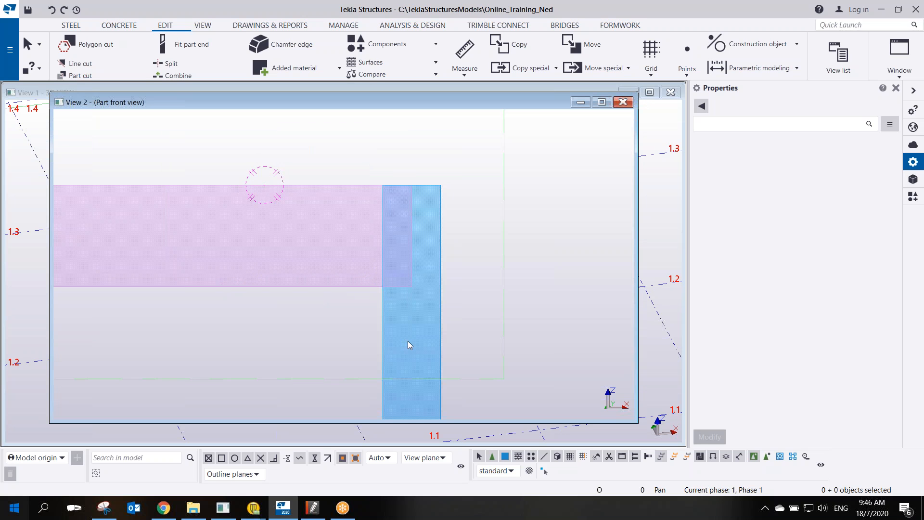
middle_click_drag(356, 332, 436, 358)
scroll(434, 350, "down", 6)
middle_click_drag(332, 332, 383, 310)
scroll(364, 312, "up", 2)
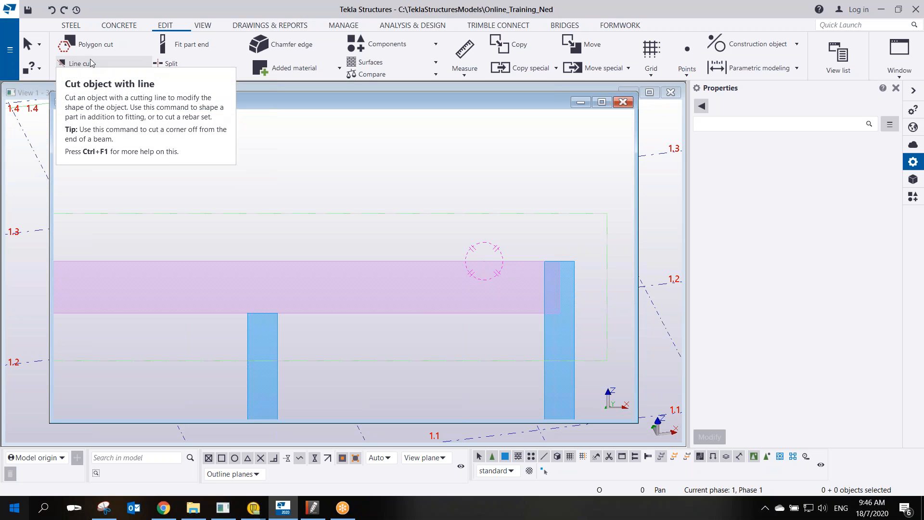
Place a concrete beam about 3000 mm long diagonally across the horizontal beam between the two columns, without expanding the work area.
left_click(335, 159)
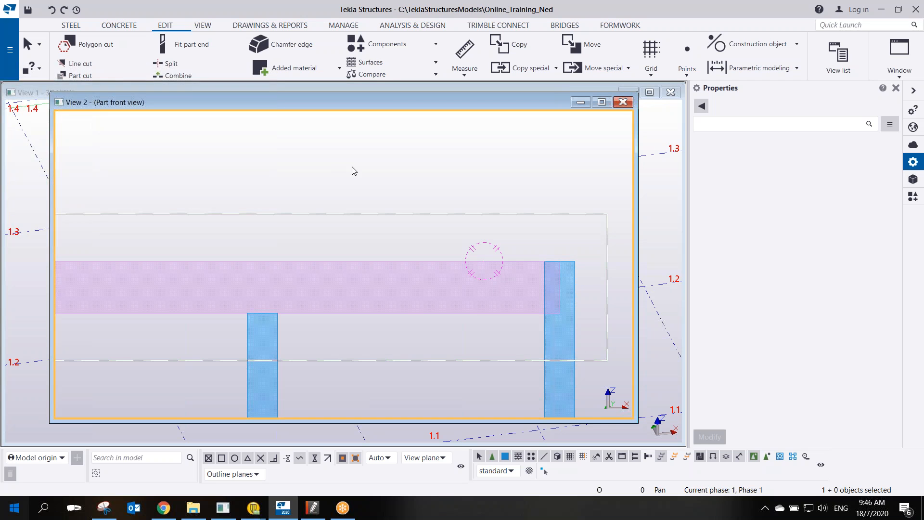
scroll(416, 306, "down", 2)
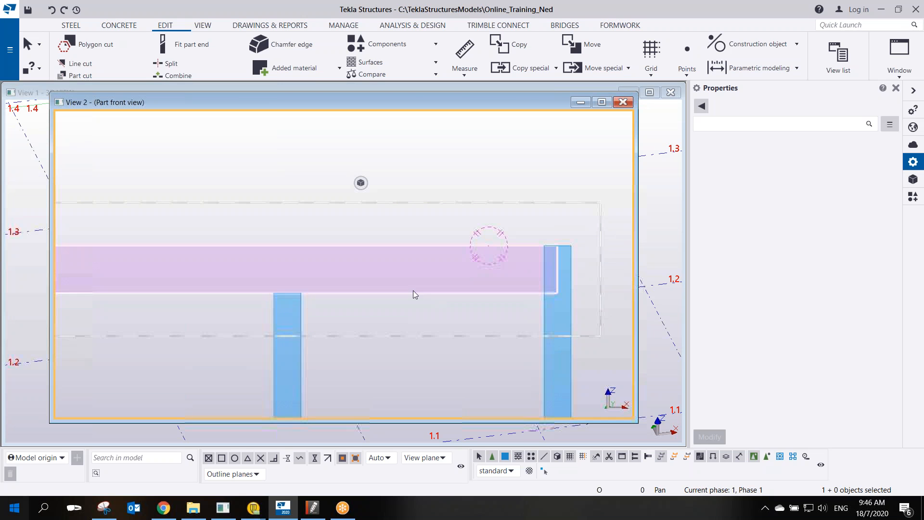
middle_click_drag(406, 264, 358, 287, "ctrl")
key("ctrl+p")
scroll(448, 258, "up", 2)
middle_click_drag(458, 272, 394, 259)
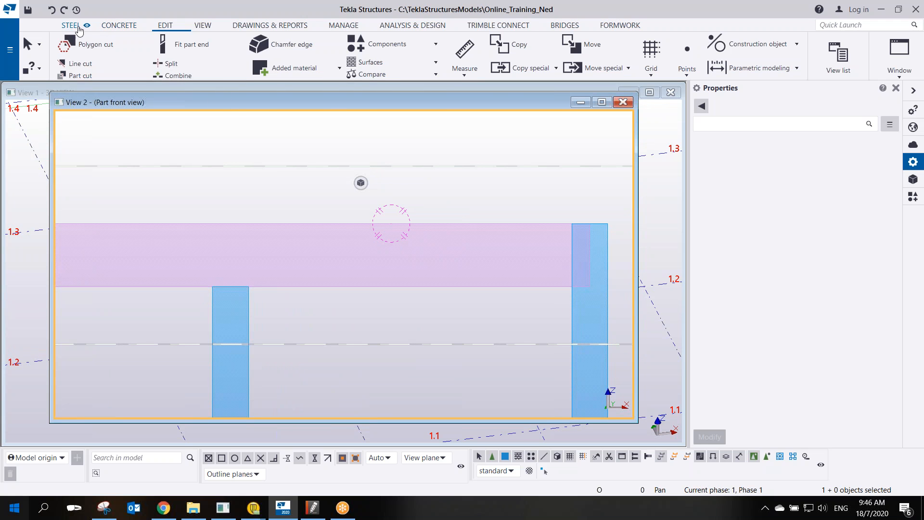
left_click(116, 27)
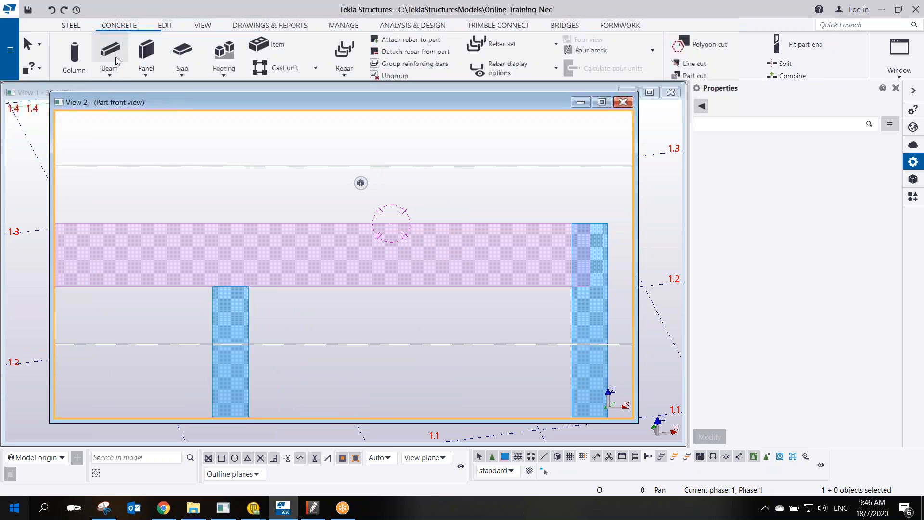
left_click(109, 73)
left_click(110, 92)
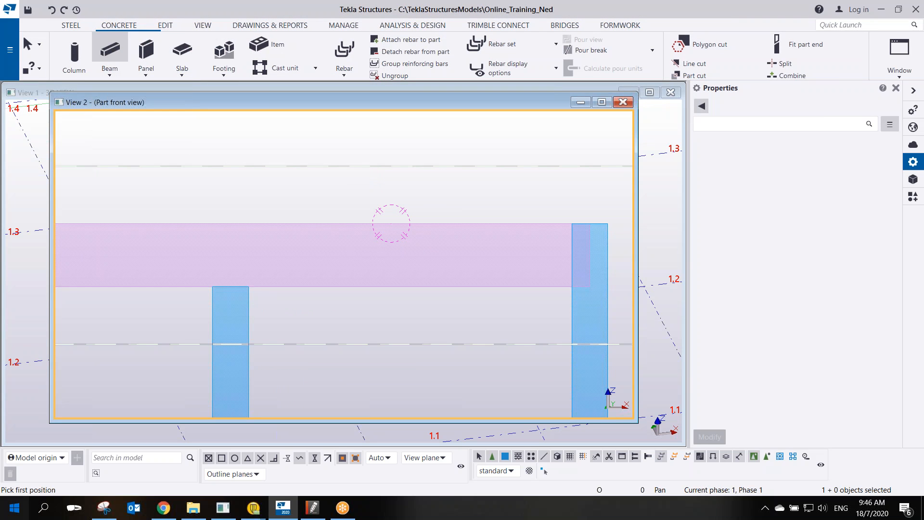
left_click(327, 352)
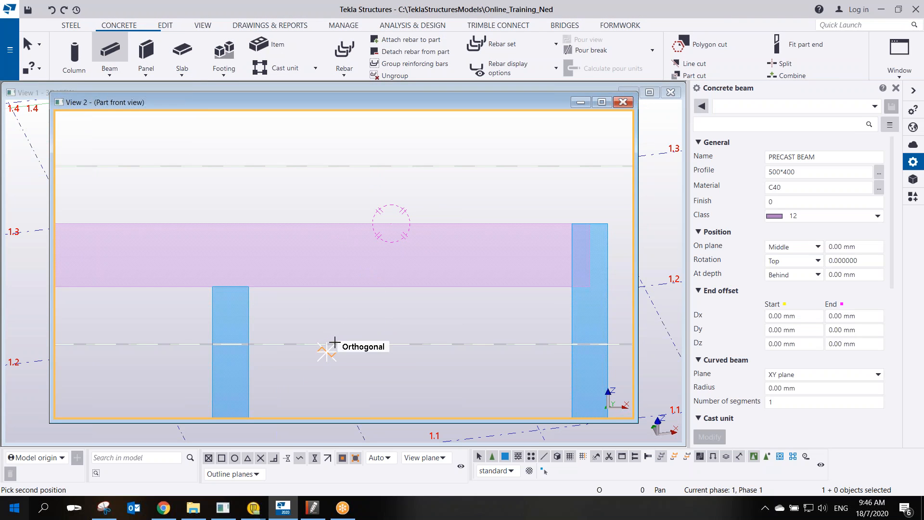
left_click(502, 151)
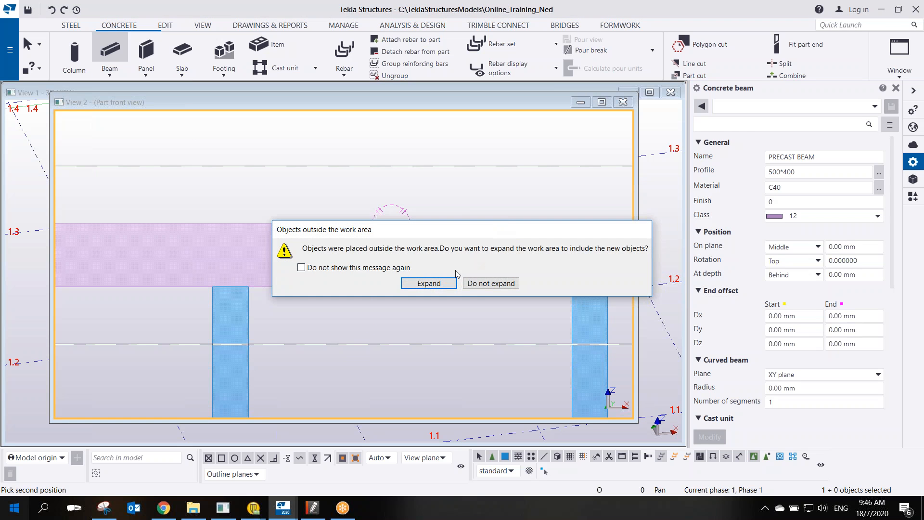
left_click(481, 282)
right_click(392, 187)
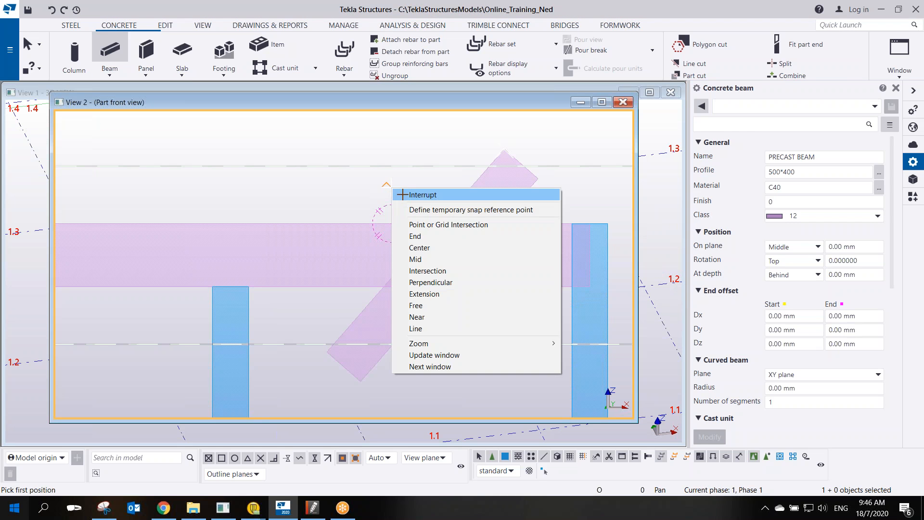
left_click(433, 193)
Set the diagonal beam's profile to D150, its class to 4 and its depth position to Middle, and apply the changes.
left_click(474, 191)
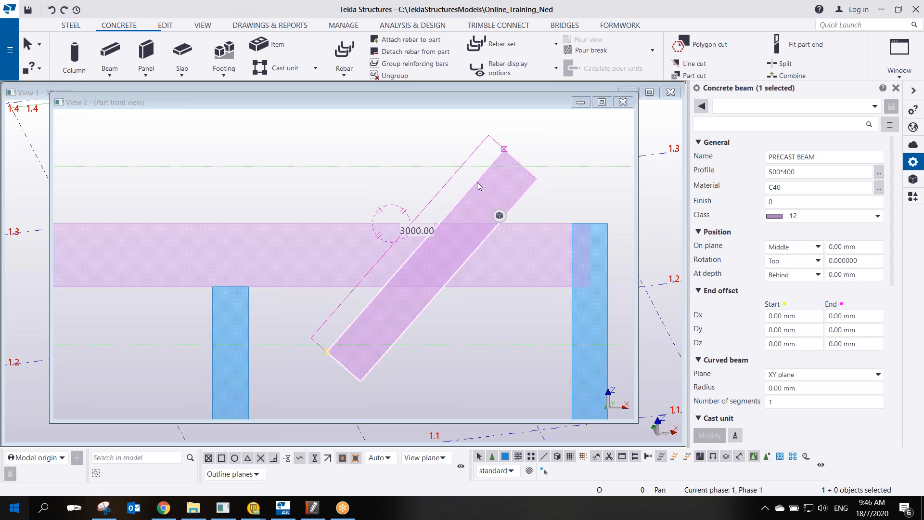
left_click(797, 171)
left_click_drag(797, 171, 705, 199)
type("D150")
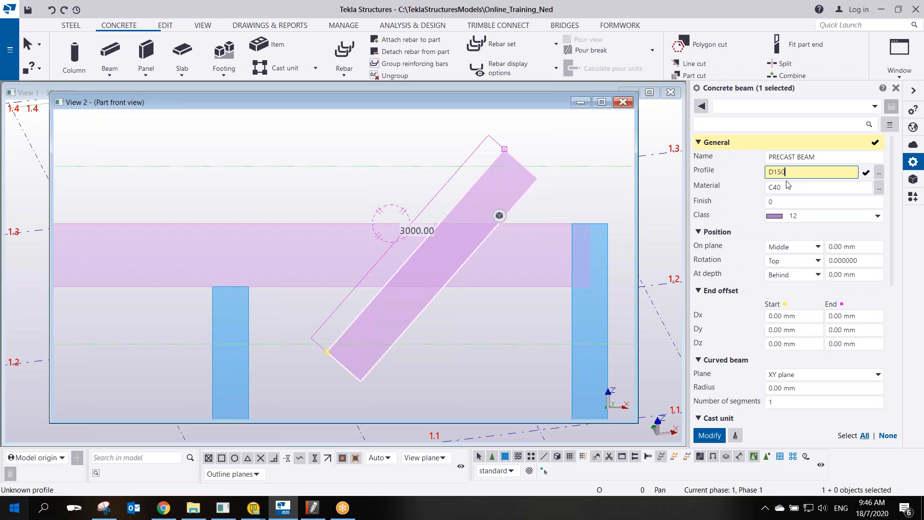
left_click(794, 215)
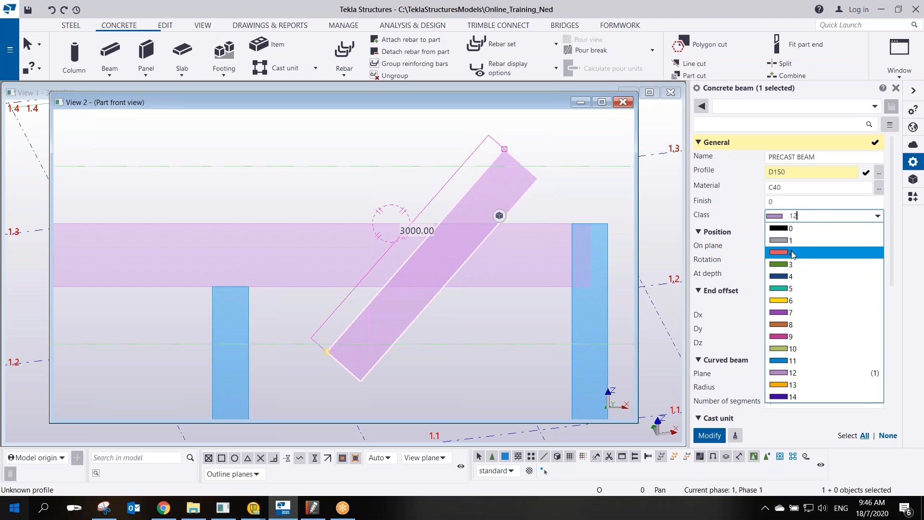
left_click(784, 276)
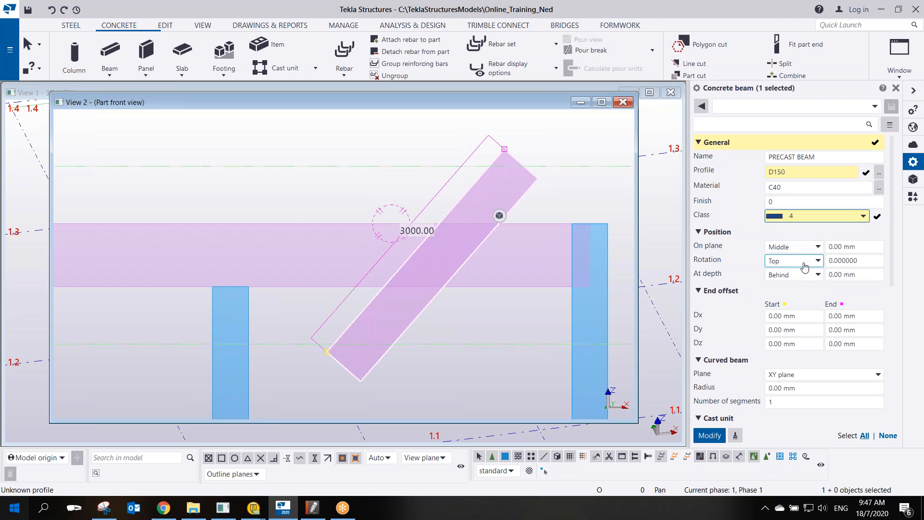
left_click(768, 274)
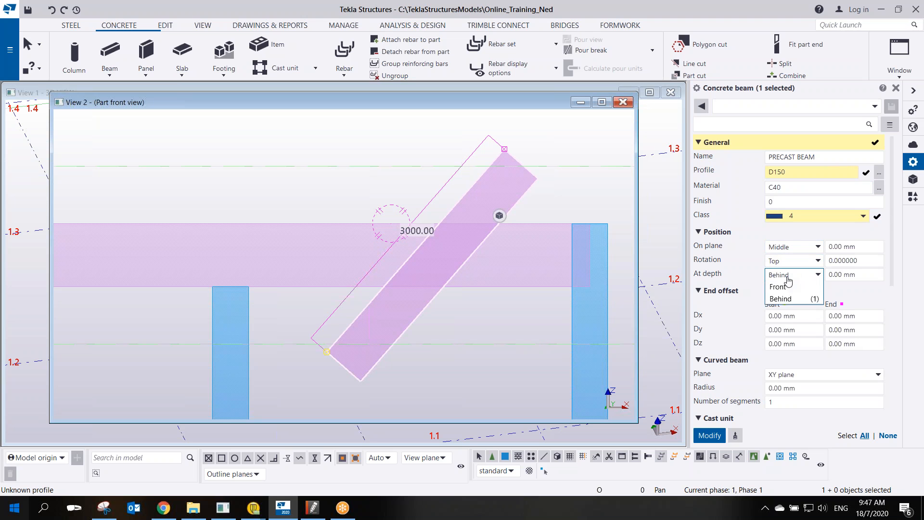
left_click(782, 288)
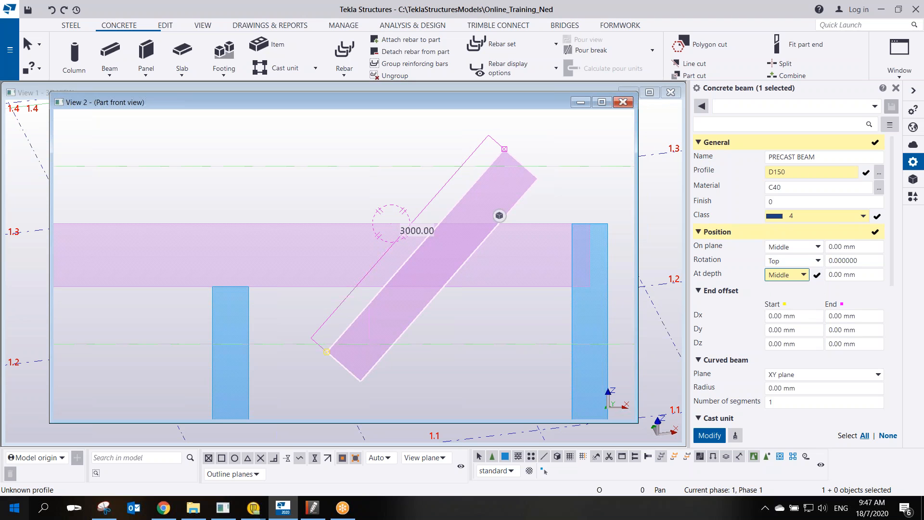
middle_click(785, 291)
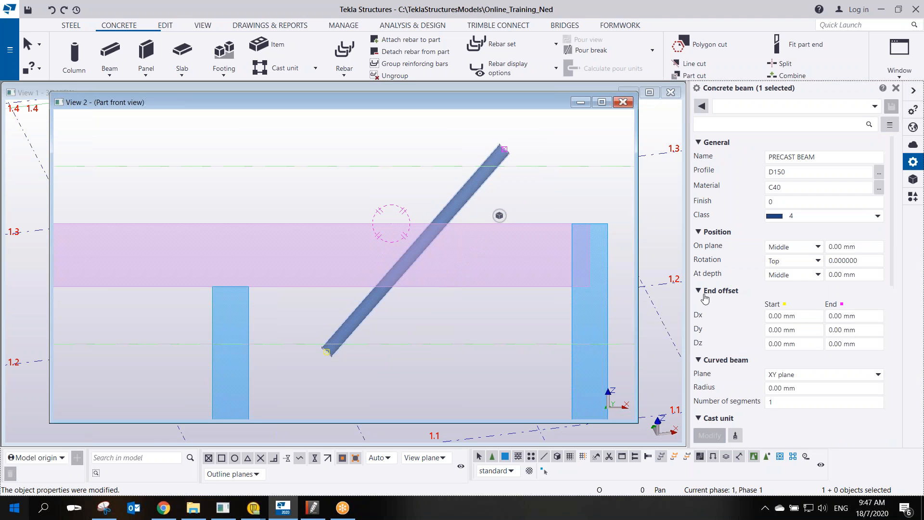
Examine how the diagonal D150 beam passes through the horizontal beam in 3D and in the plane view.
left_click(406, 260)
scroll(407, 261, "up", 2)
scroll(399, 276, "down", 3)
mouse_move(397, 287)
middle_mouse_down("ctrl")
mouse_move(255, 348)
mouse_move(223, 342)
mouse_move(362, 342)
mouse_move(406, 276)
middle_mouse_up("ctrl")
scroll(431, 246, "up", 1)
mouse_move(437, 241)
middle_click_drag(437, 241, 336, 249, "ctrl")
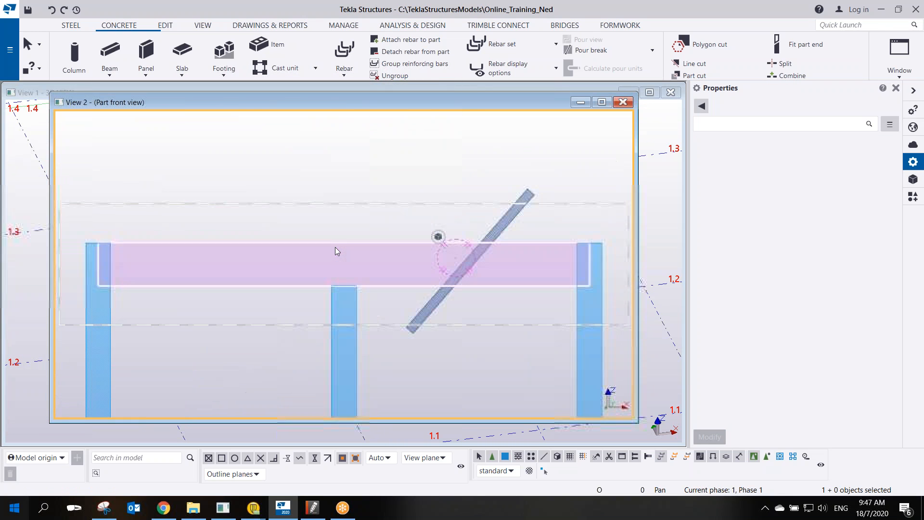
scroll(498, 242, "up", 3)
scroll(384, 272, "down", 2)
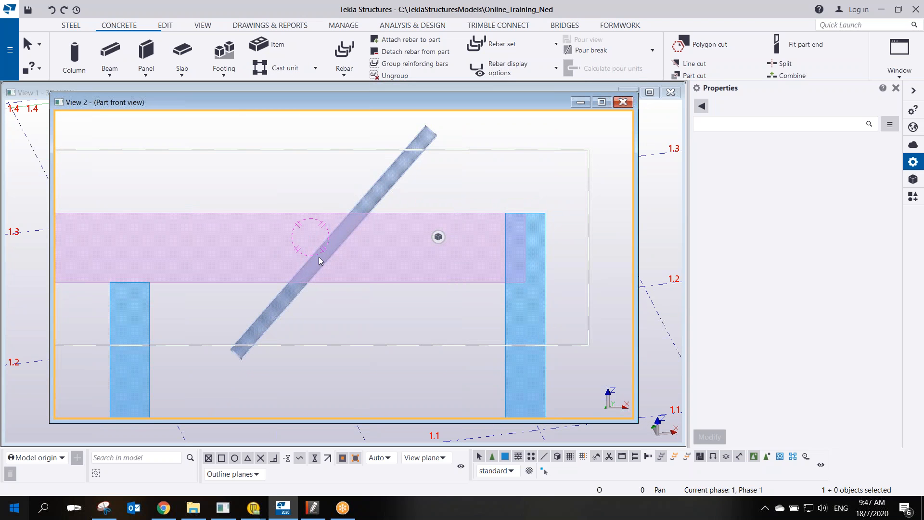
Place a second D150 concrete beam about 2200 mm long diagonally across the horizontal beam, between the first diagonal beam and the column.
left_click(677, 18)
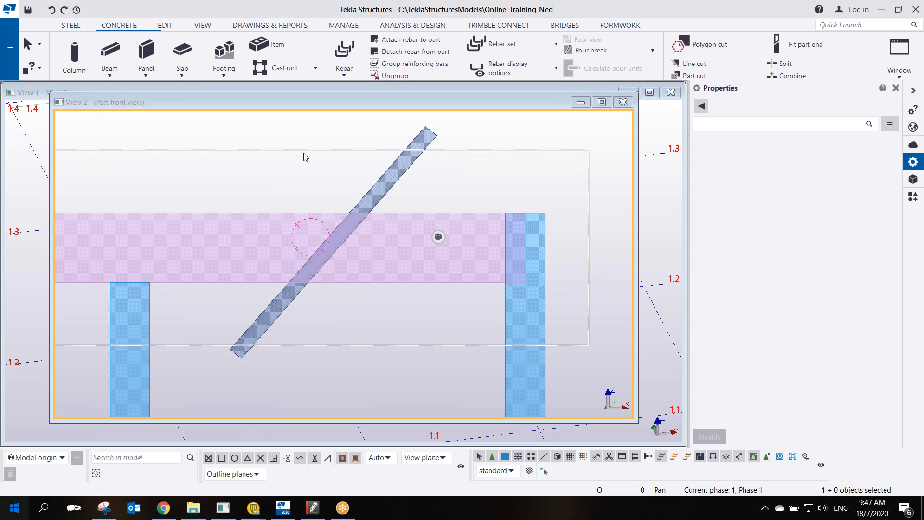
left_click(115, 53)
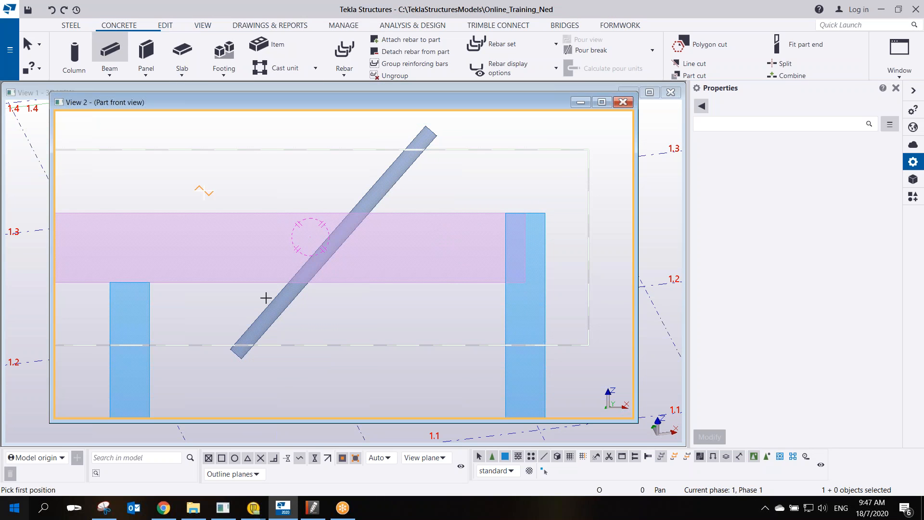
left_click(335, 339)
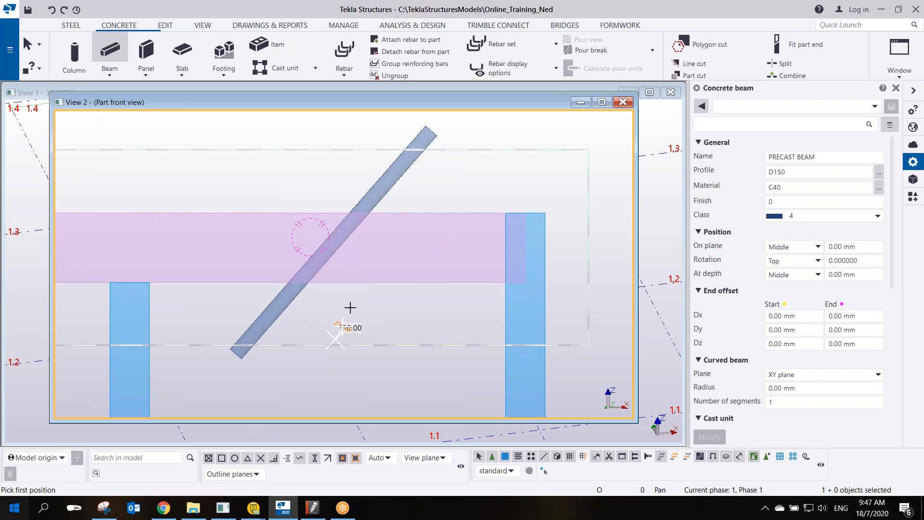
left_click(474, 171)
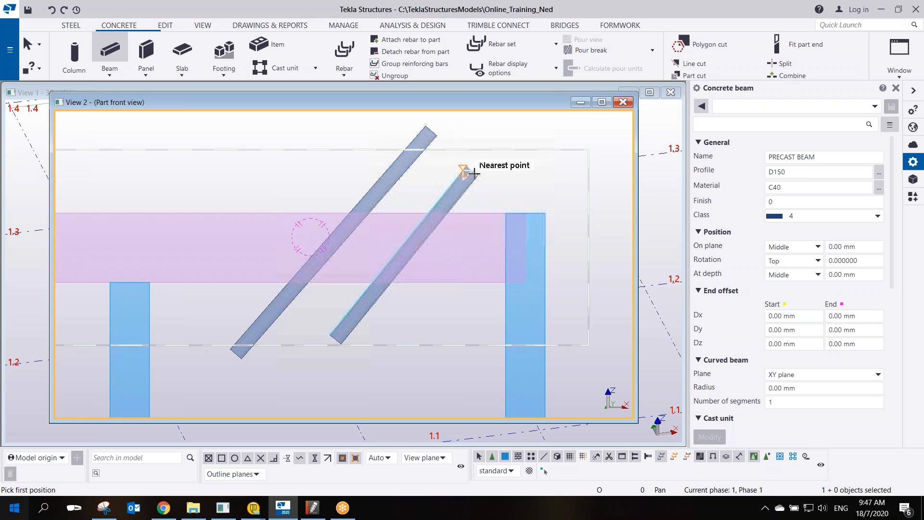
right_click(515, 163)
left_click(544, 181)
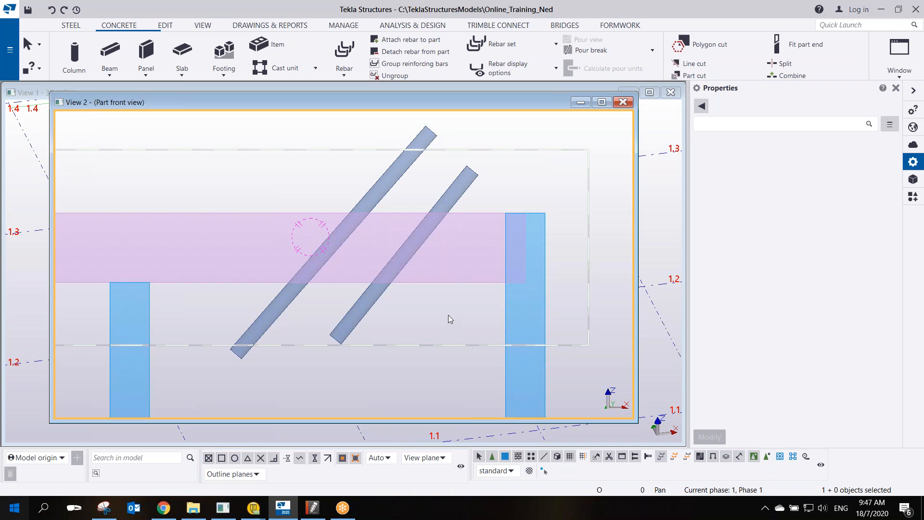
Delete the second, shorter diagonal beam.
left_click(375, 302)
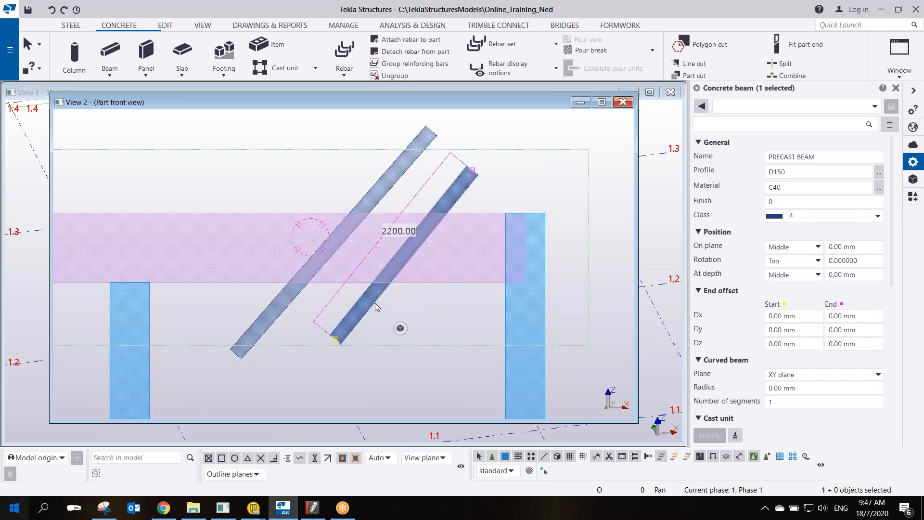
key("Delete")
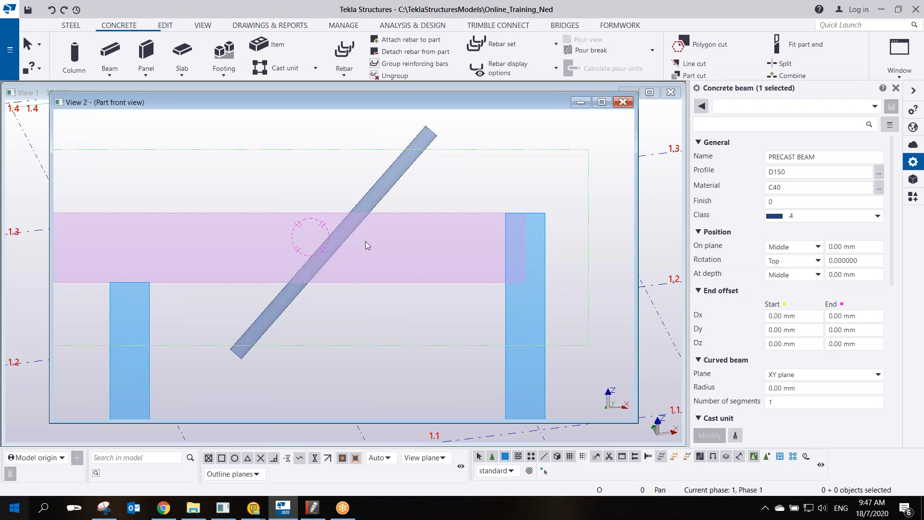
left_click(409, 210)
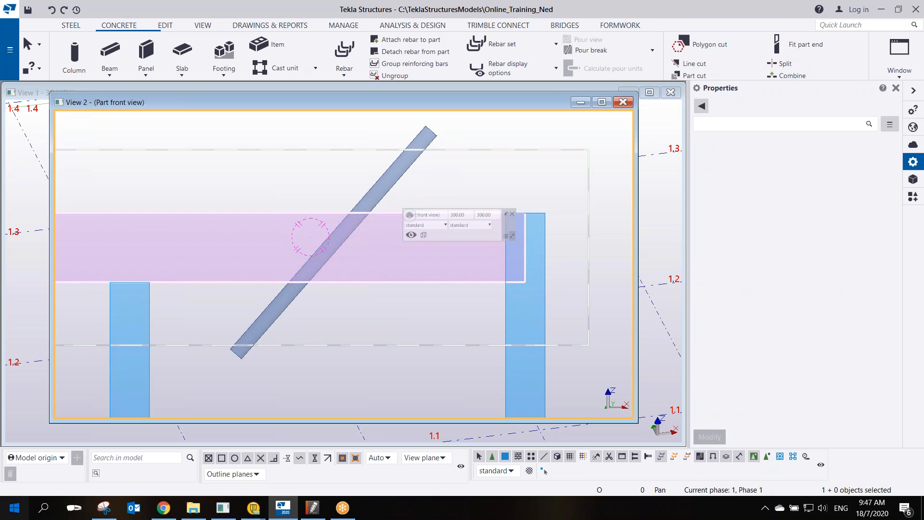
Examine the crossing of the round diagonal beam and the horizontal beam from several angles, ending in the plane view.
left_click(408, 164)
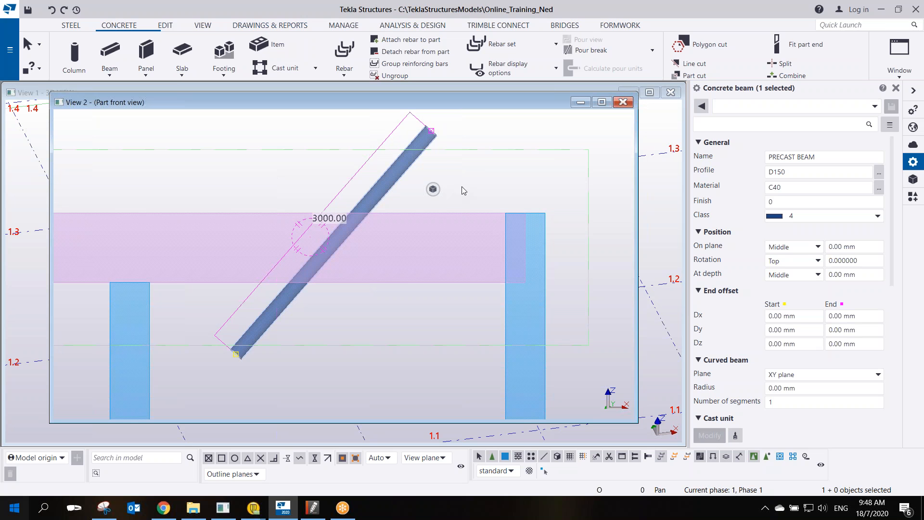
left_click(394, 210)
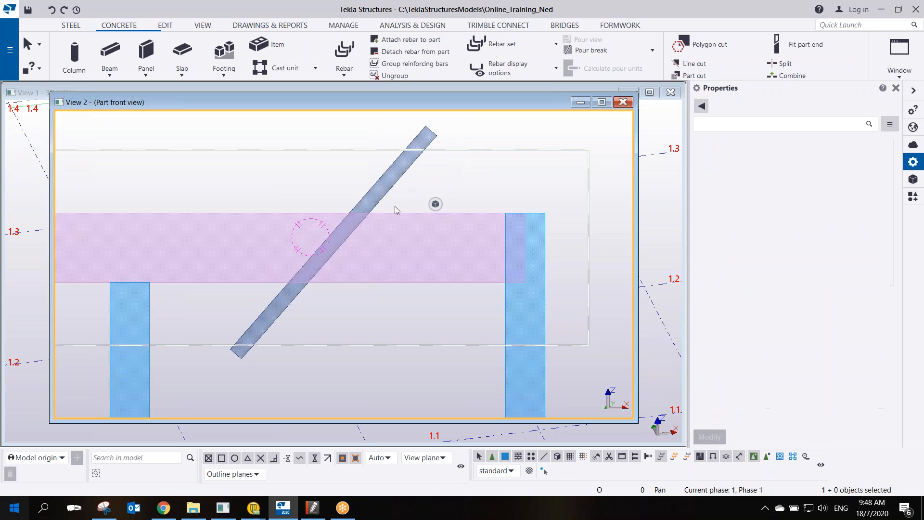
scroll(388, 201, "up", 1)
left_click(371, 216)
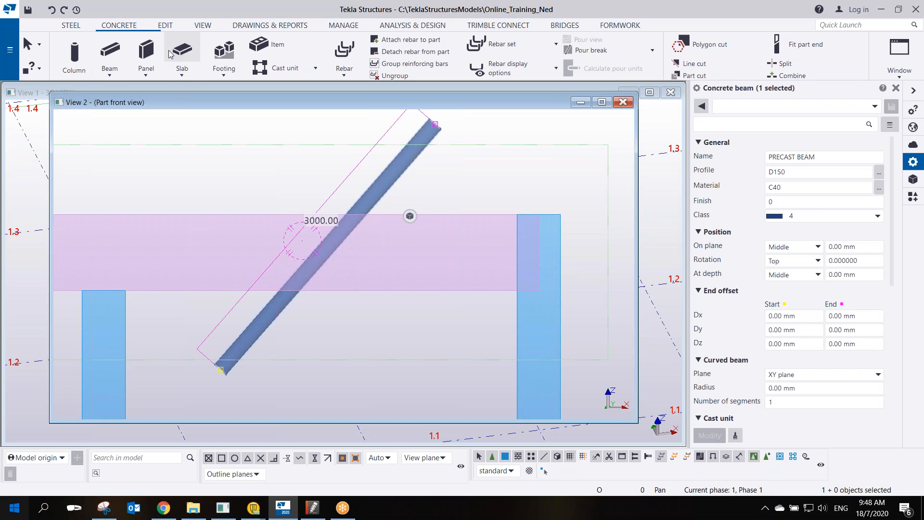
left_click(165, 28)
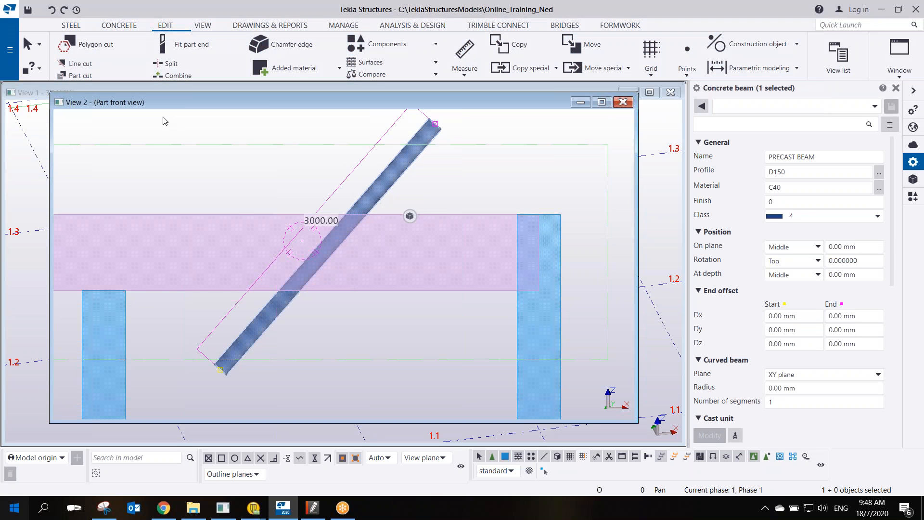
left_click(358, 308)
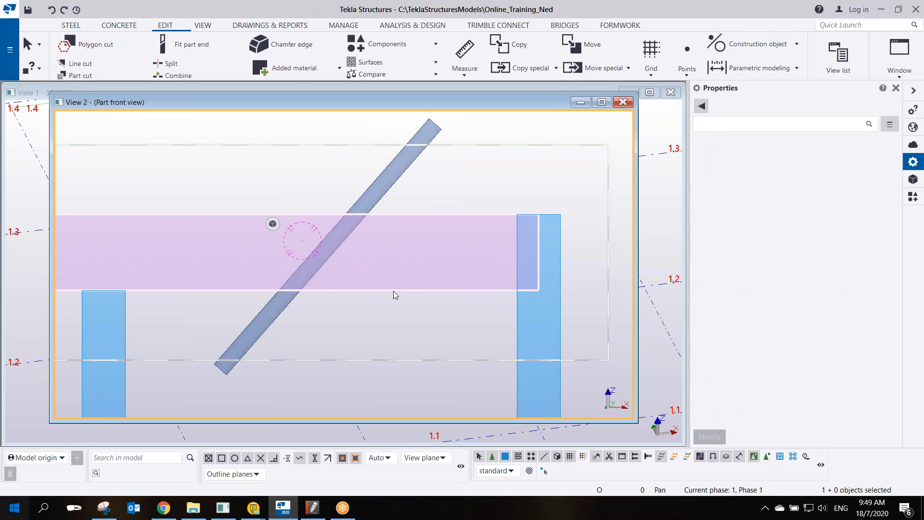
middle_click_drag(345, 228, 354, 336, "ctrl")
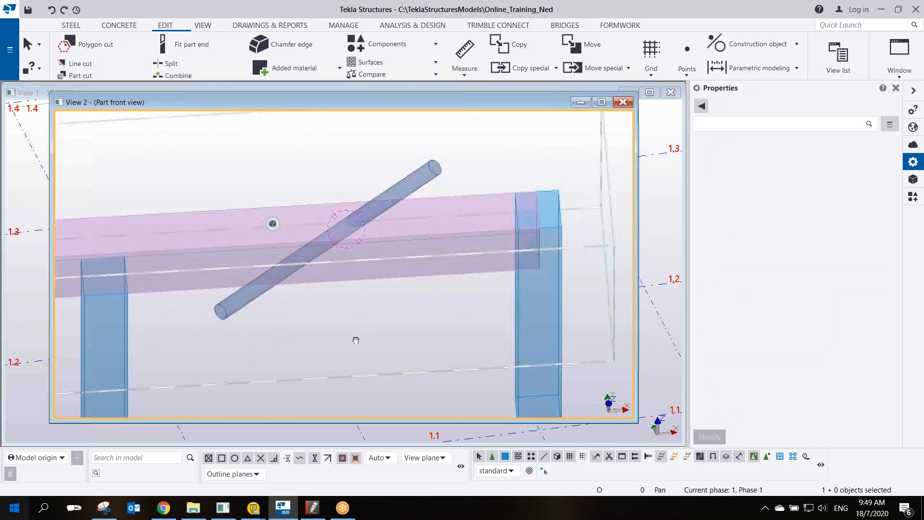
scroll(347, 251, "up", 3)
middle_click_drag(371, 215, 405, 159, "ctrl")
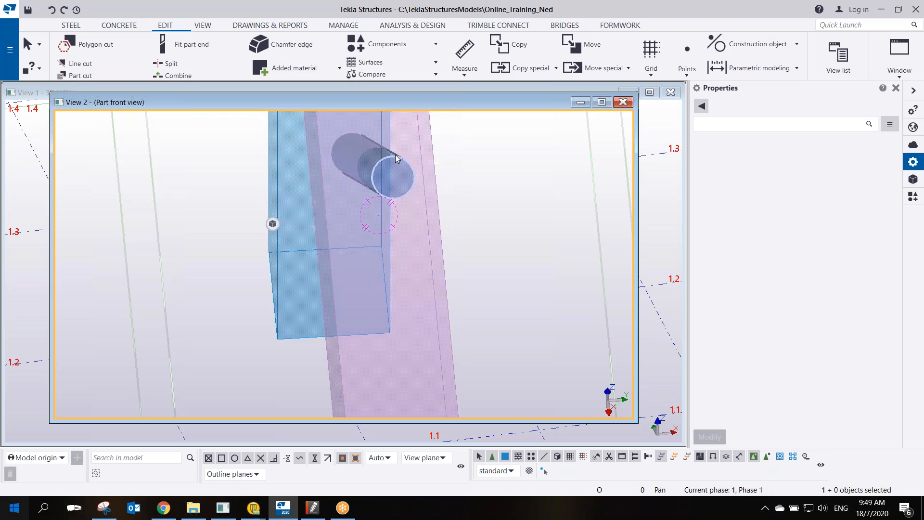
mouse_move(333, 187)
middle_mouse_down("ctrl")
mouse_move(436, 174)
mouse_move(400, 221)
middle_mouse_up("ctrl")
scroll(399, 223, "down", 3)
key("ctrl+p")
scroll(501, 293, "up", 3)
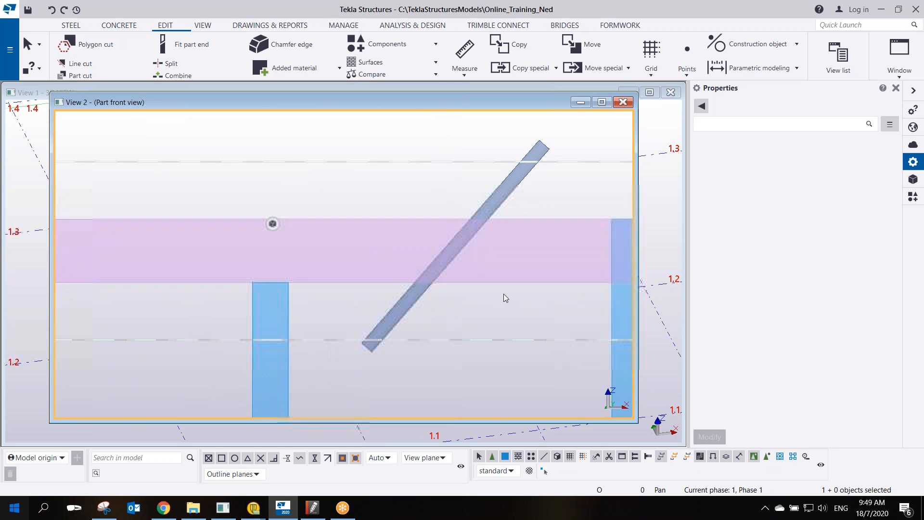
middle_click_drag(487, 273, 460, 290)
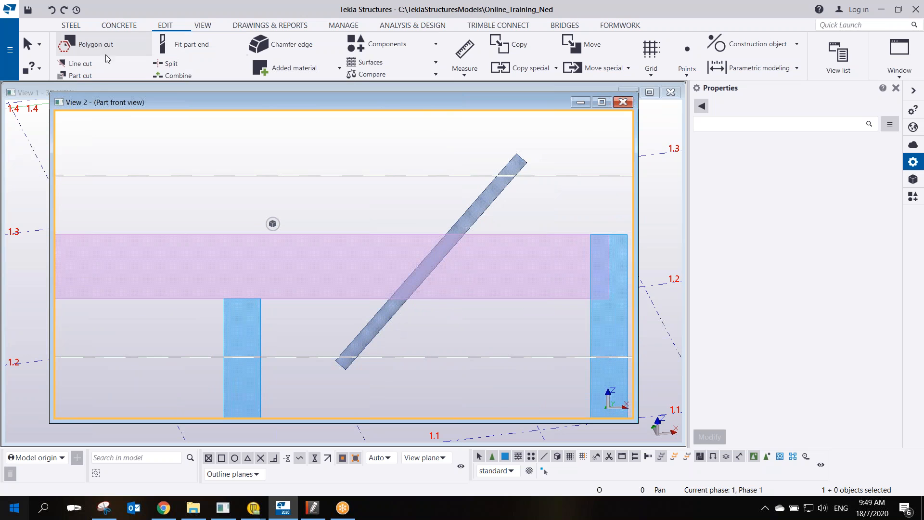
Make a part cut in the horizontal beam using the diagonal D150 beam as the cutting part.
left_click(84, 76)
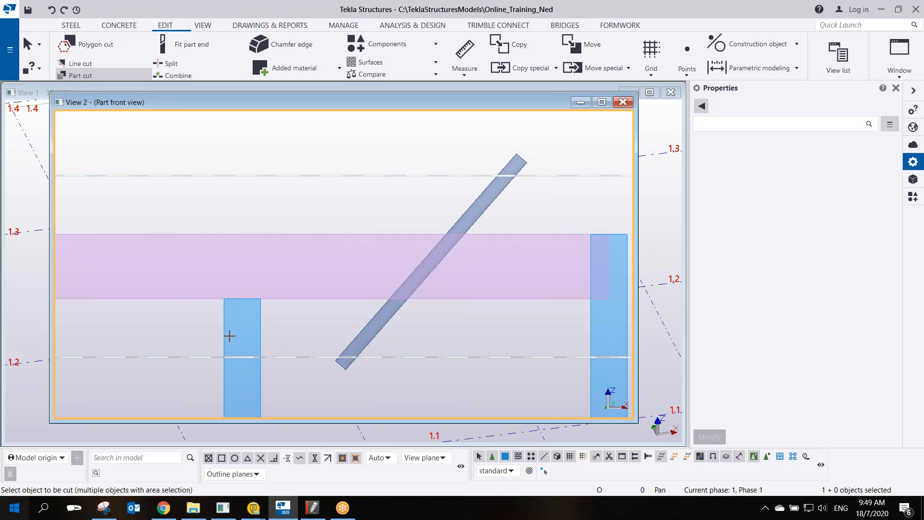
scroll(464, 302, "up", 1)
scroll(464, 302, "up", 1)
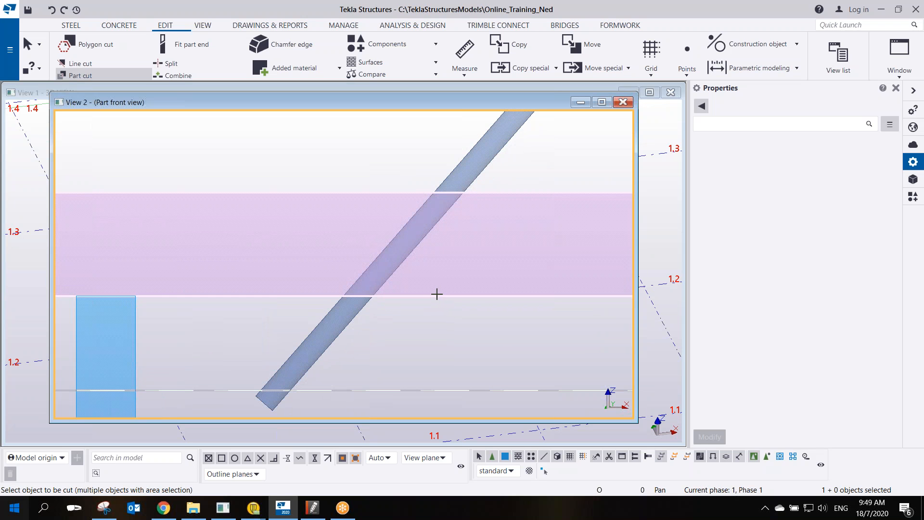
left_click(437, 294)
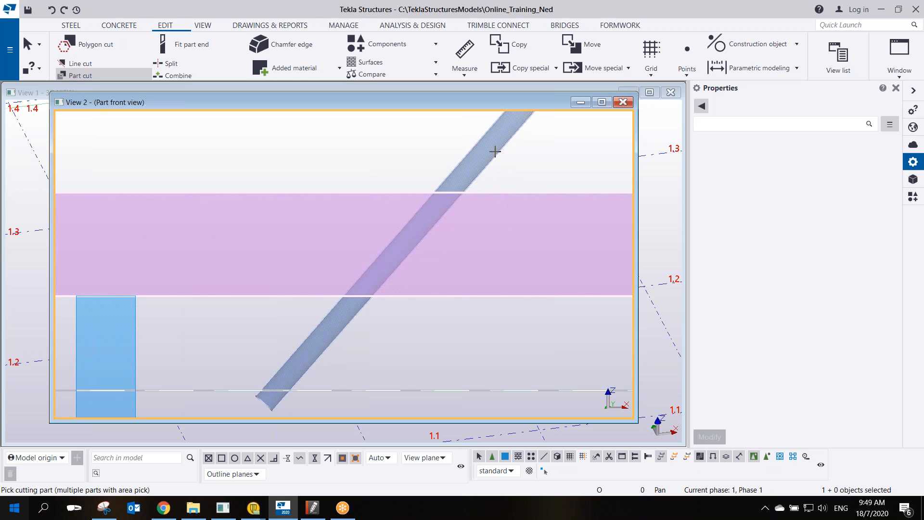
left_click(496, 152)
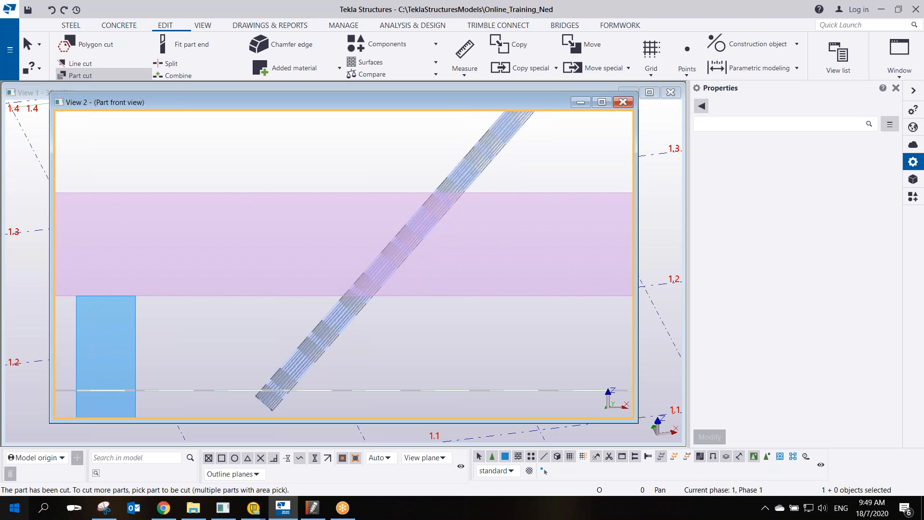
right_click(512, 155)
left_click(530, 163)
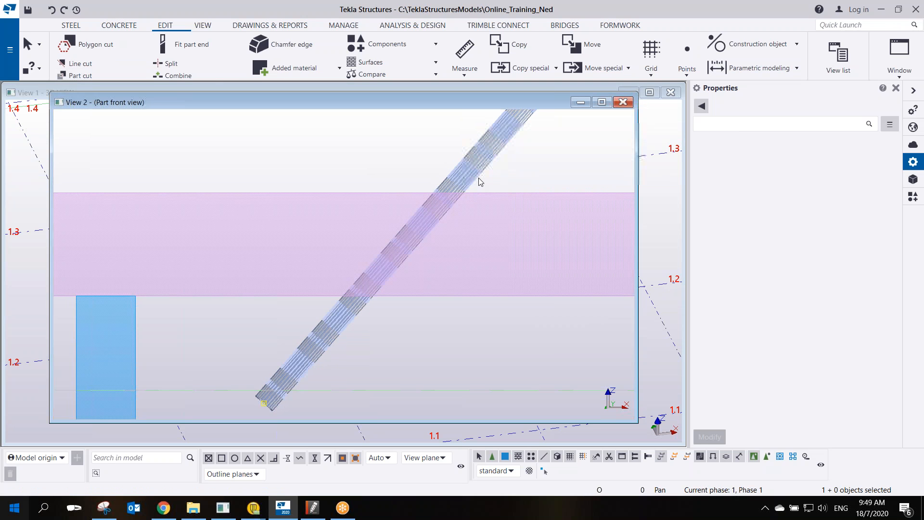
Select the new round cut, switch the view to rendered parts and examine the crossing in 3D.
left_click(455, 197)
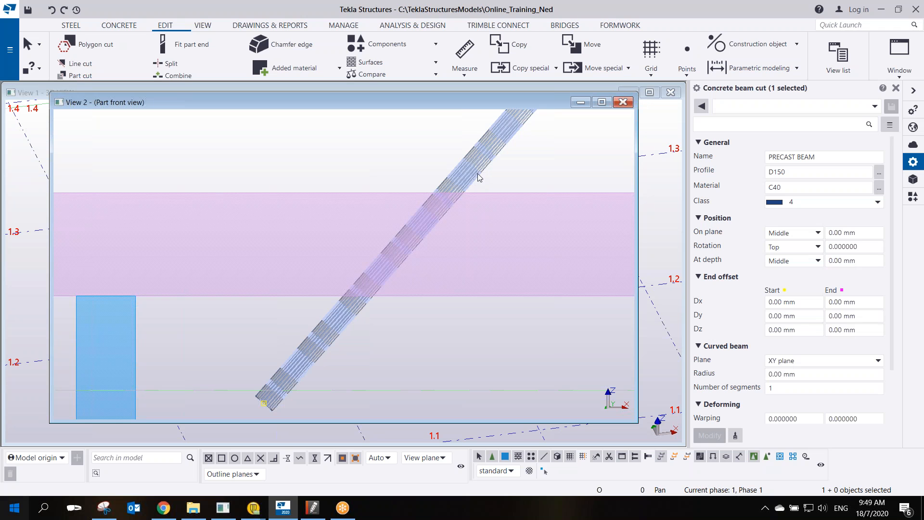
middle_click_drag(482, 181, 451, 253, "ctrl")
scroll(465, 178, "up", 1)
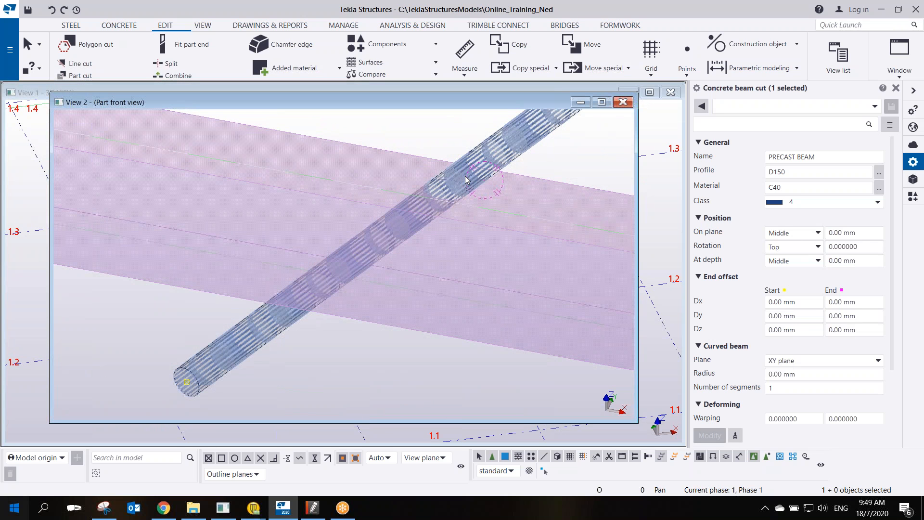
key("ctrl+4")
scroll(464, 176, "down", 2)
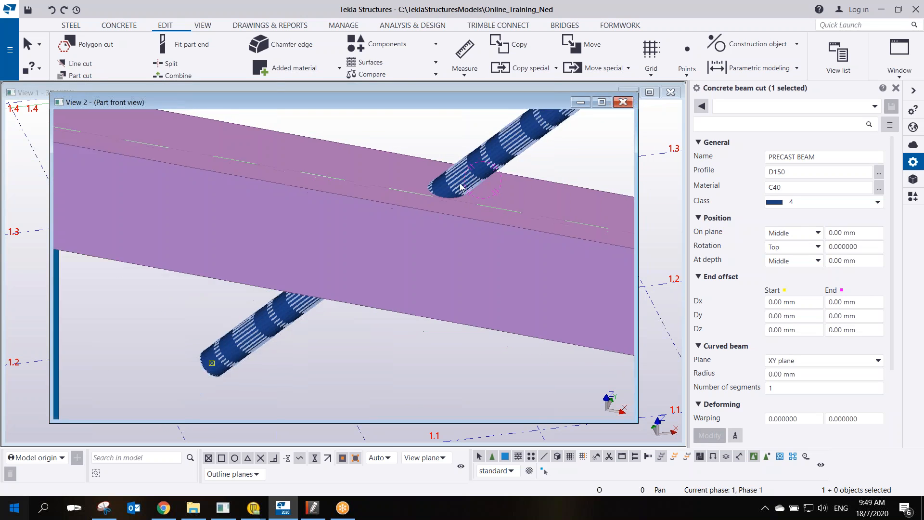
middle_click_drag(476, 172, 411, 206, "ctrl")
scroll(472, 164, "up", 2)
middle_click_drag(471, 163, 506, 166, "ctrl")
scroll(506, 166, "up", 1)
scroll(529, 173, "up", 1)
Hide the solid diagonal beam to inspect the opening in the horizontal beam, and redraw the view to bring it back.
left_click(556, 177)
right_click(550, 189)
left_click(533, 195)
right_click(542, 188)
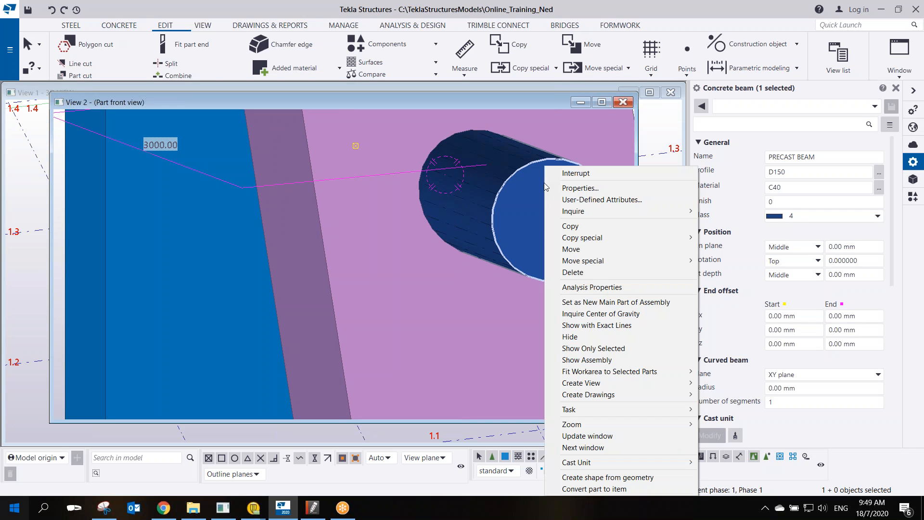
left_click(578, 336)
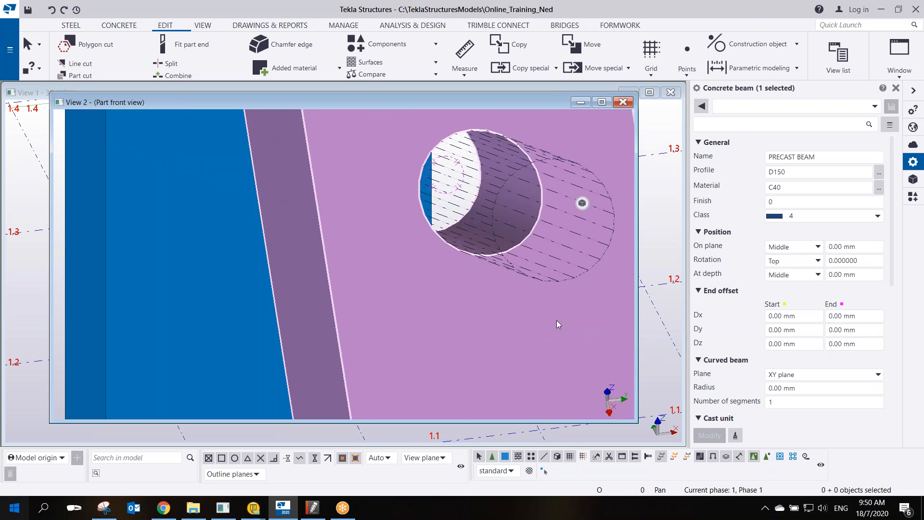
scroll(524, 318, "down", 3)
middle_click_drag(506, 300, 443, 241, "ctrl")
right_click(441, 229)
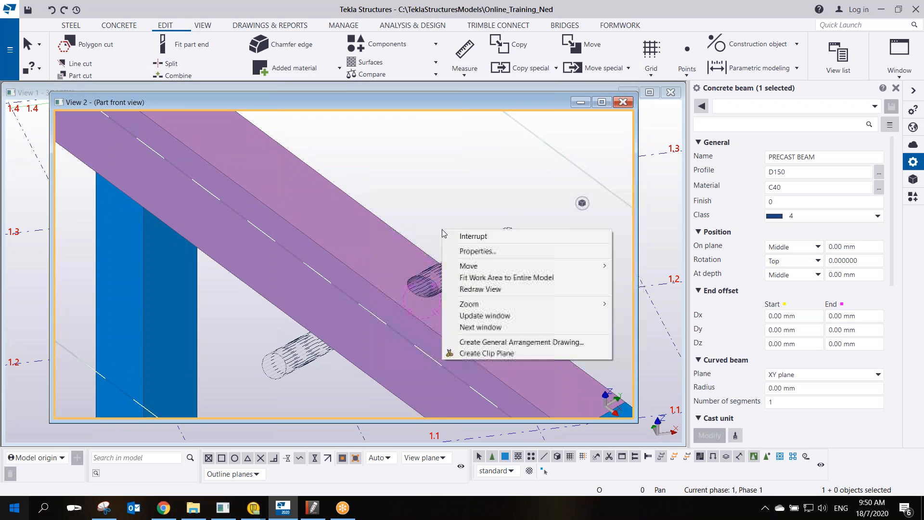
left_click(479, 289)
Hide both the solid diagonal beam and its cut object, and inspect the round opening in the horizontal beam up close.
scroll(481, 197, "up", 2)
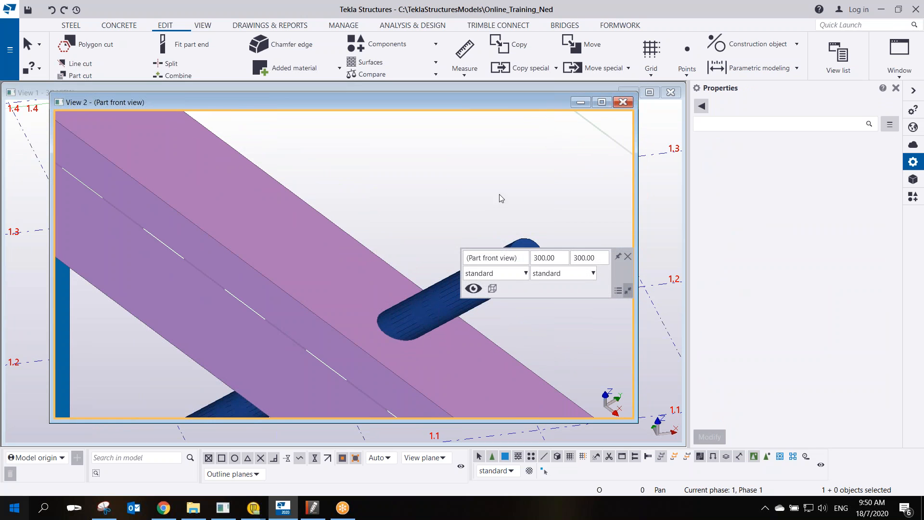
middle_click_drag(501, 197, 414, 160)
left_click_drag(485, 169, 423, 231)
right_click(419, 224)
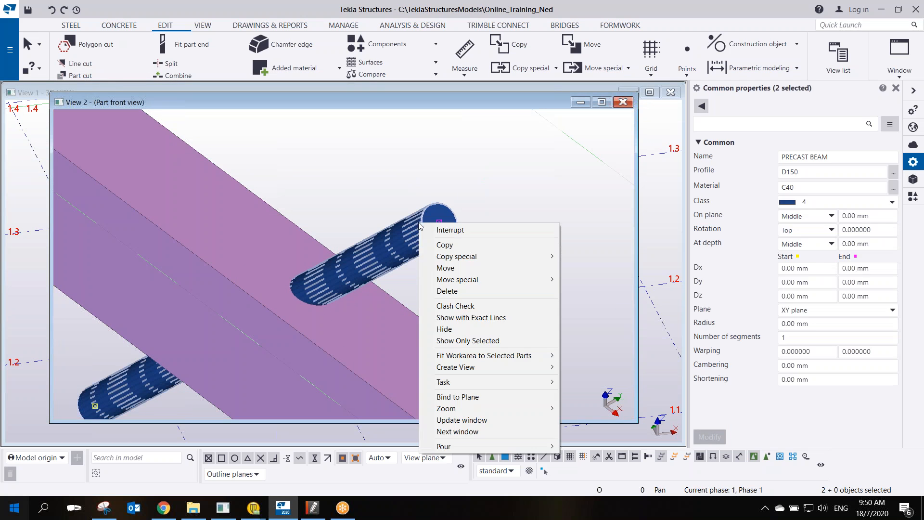
left_click(443, 329)
middle_click_drag(373, 251, 308, 265, "ctrl")
scroll(324, 285, "up", 4)
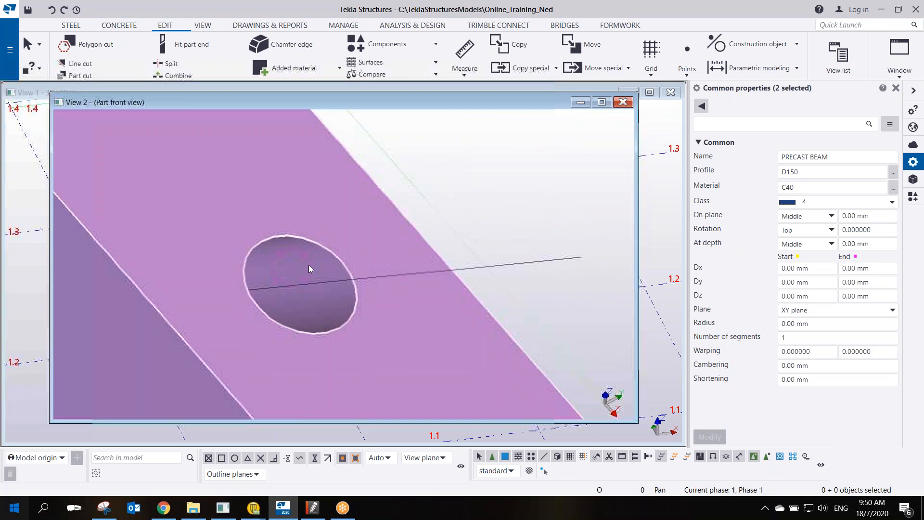
Redraw the view to restore the hidden diagonal beam and its cut object.
right_click(408, 216)
left_click(441, 282)
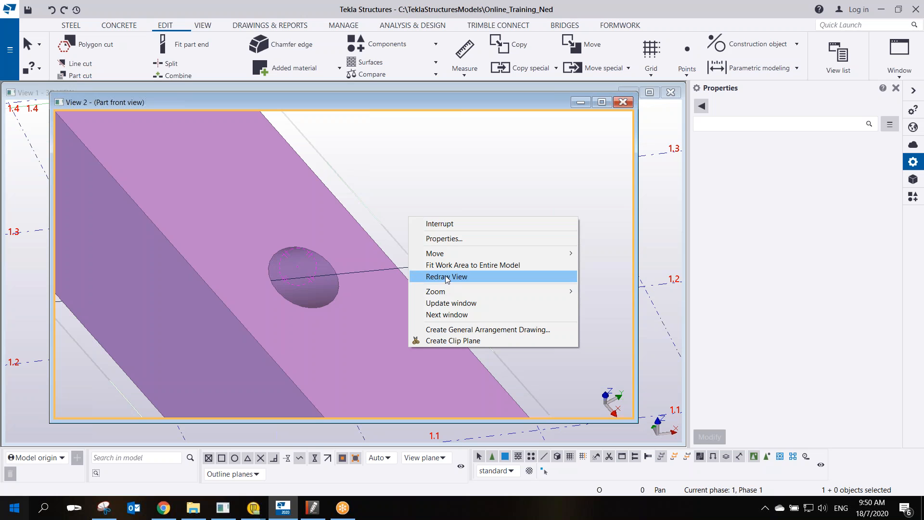
right_click(466, 180)
left_click(461, 145)
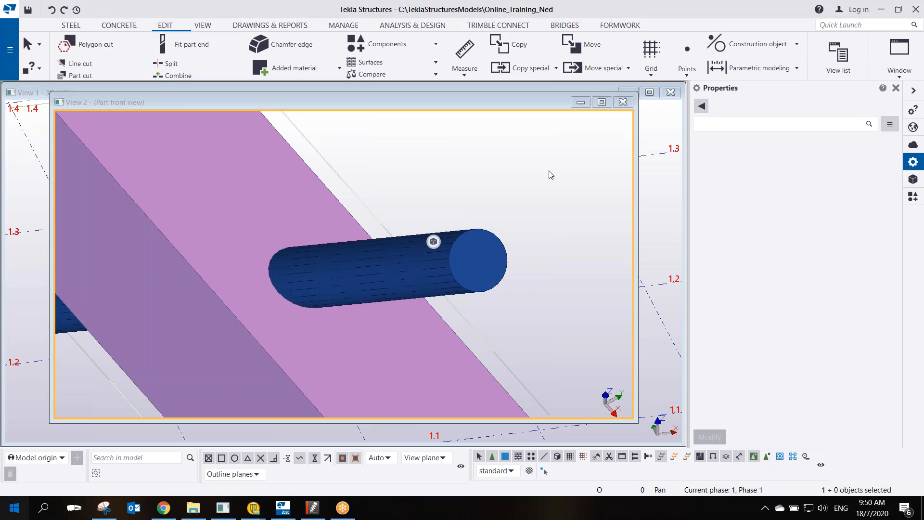
Hide only the solid diagonal beam and select the D150 cut object in the horizontal beam.
right_click(491, 249)
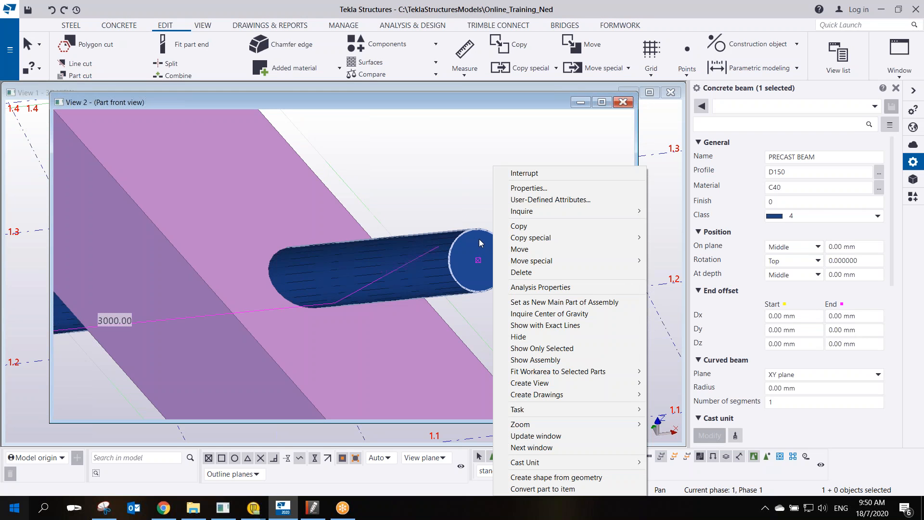
left_click(527, 337)
left_click(487, 233)
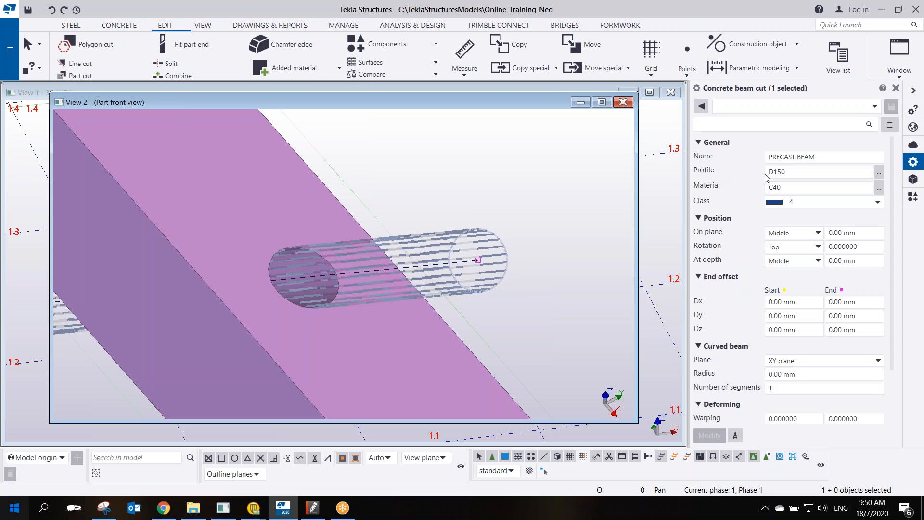
Set the profile of the cut object in the horizontal beam to D250 and bring back the hidden diagonal beam.
left_click_drag(773, 172, 789, 169)
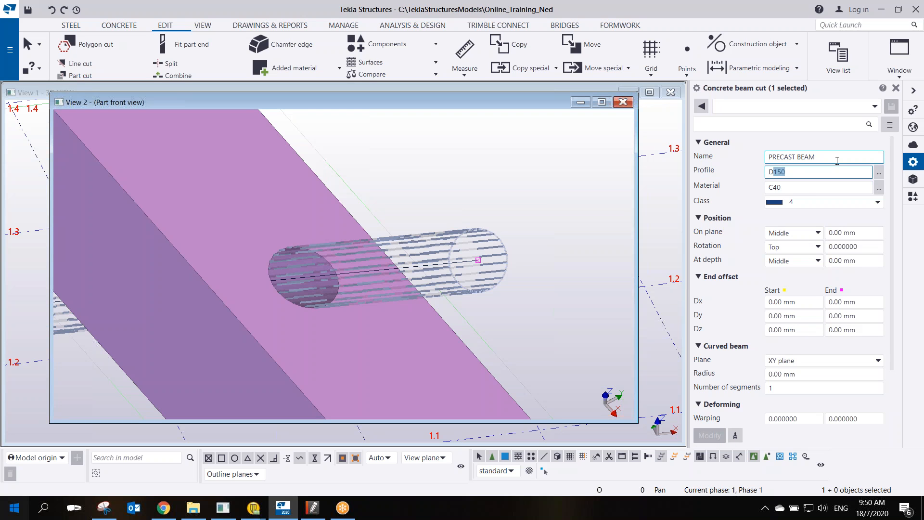
type("250")
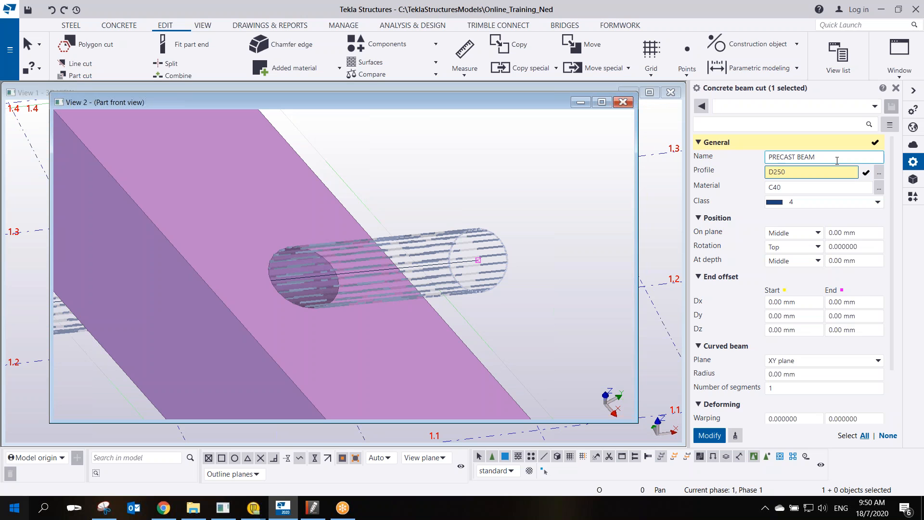
key("Return")
mouse_move(428, 264)
middle_mouse_down("ctrl")
mouse_move(370, 259)
mouse_move(463, 189)
middle_mouse_up("ctrl")
left_click(497, 171)
mouse_move(443, 223)
middle_mouse_down("ctrl")
mouse_move(383, 208)
mouse_move(437, 251)
middle_mouse_up("ctrl")
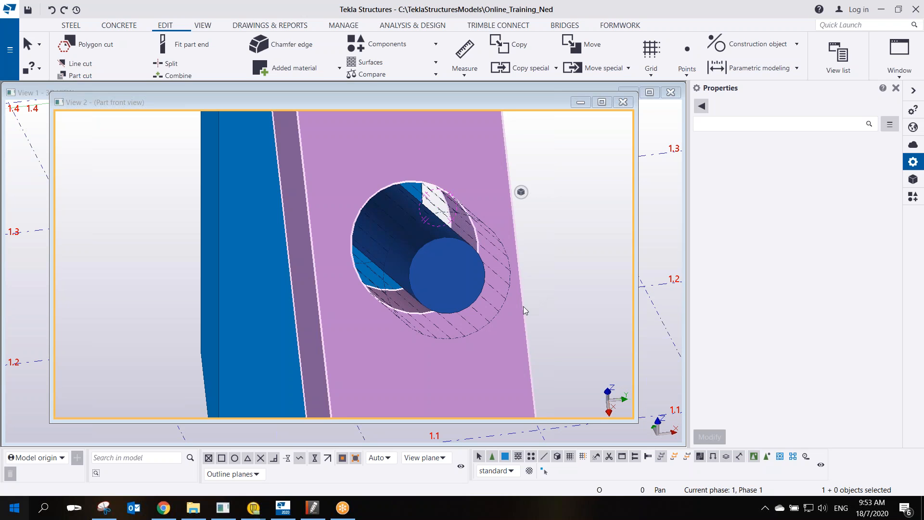
Examine the opening around the diagonal beam from several angles, with the parts displayed in rendered mode.
left_click(559, 281)
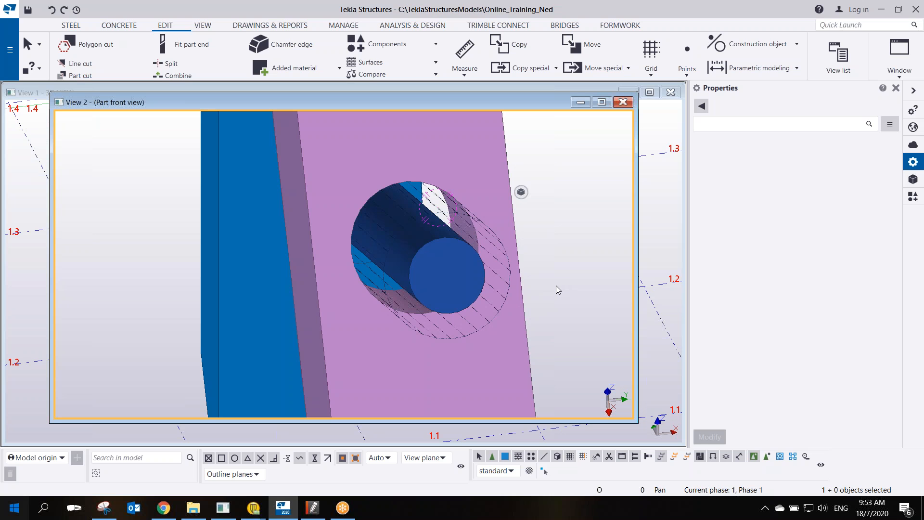
middle_click_drag(530, 282, 393, 259, "ctrl")
scroll(397, 261, "down", 2)
scroll(400, 262, "up", 2)
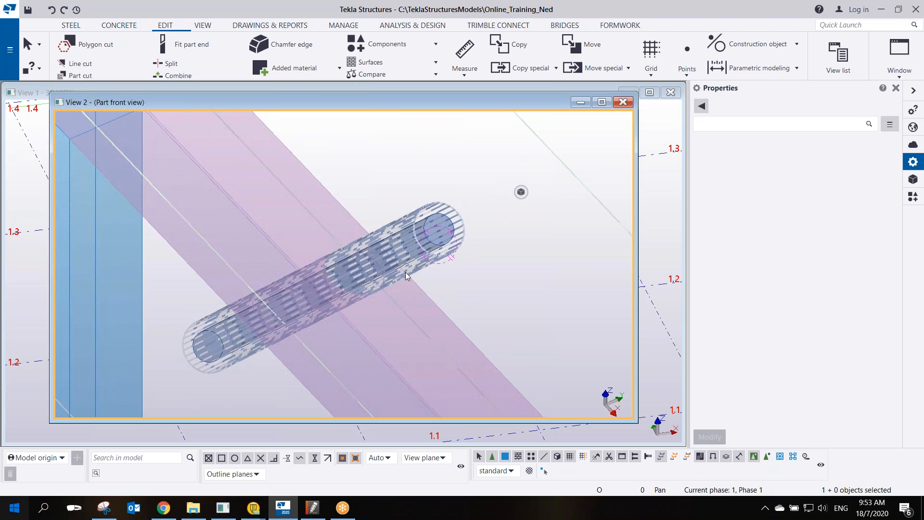
key("ctrl+4")
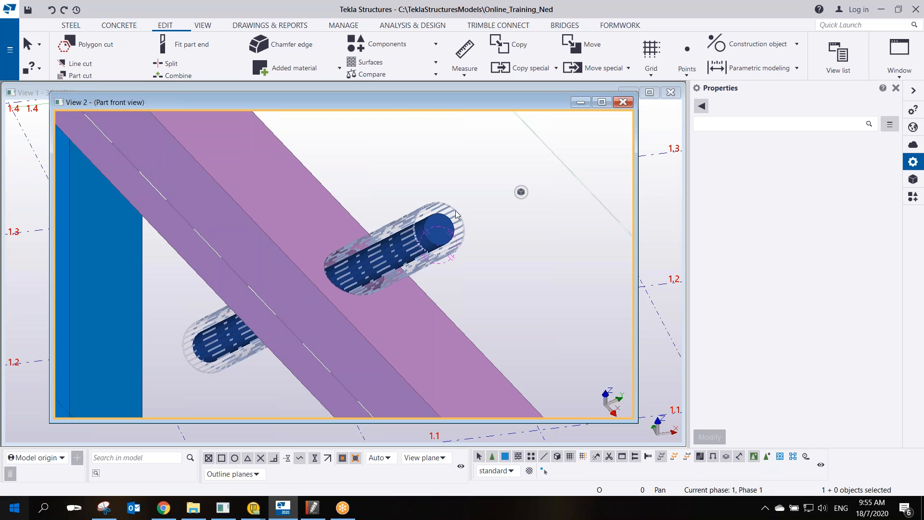
Hide the solid D150 diagonal beam so that only its cut object remains in the horizontal beam.
scroll(442, 225, "up", 2)
scroll(440, 222, "up", 2)
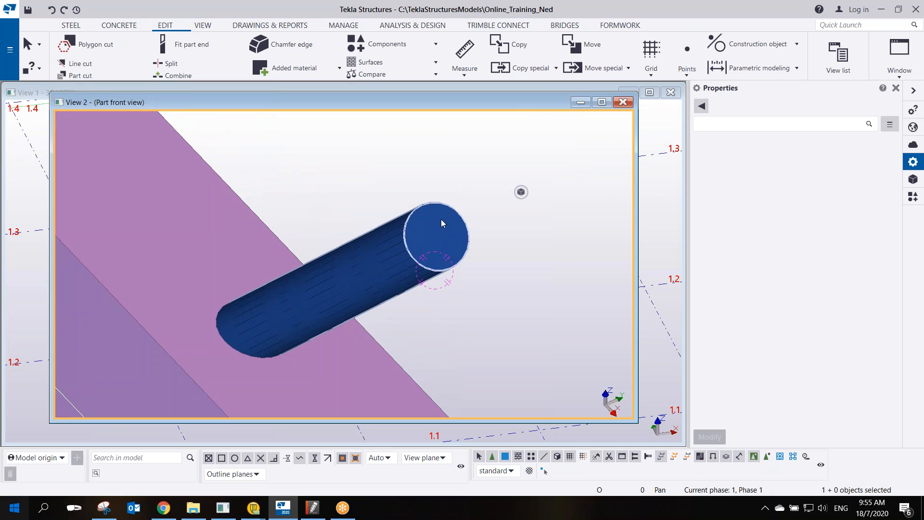
left_click(441, 221)
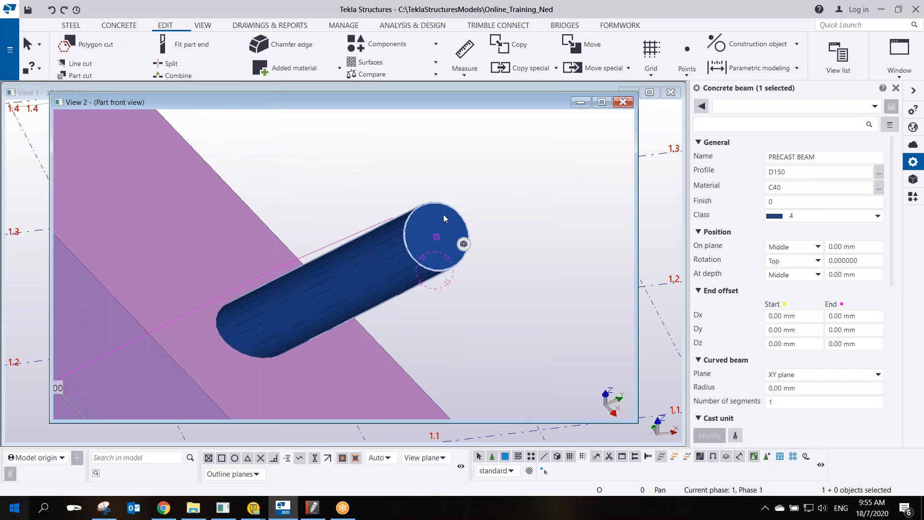
right_click(443, 218)
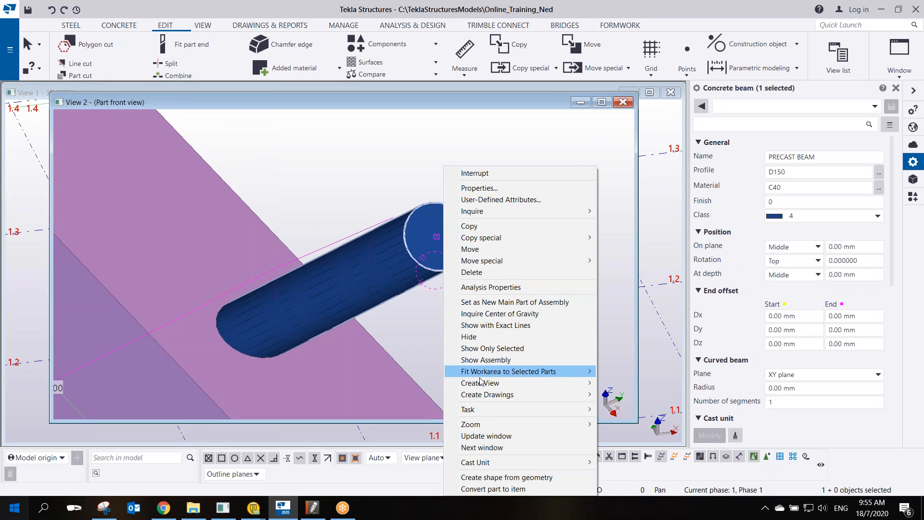
left_click(422, 181)
left_click(435, 210)
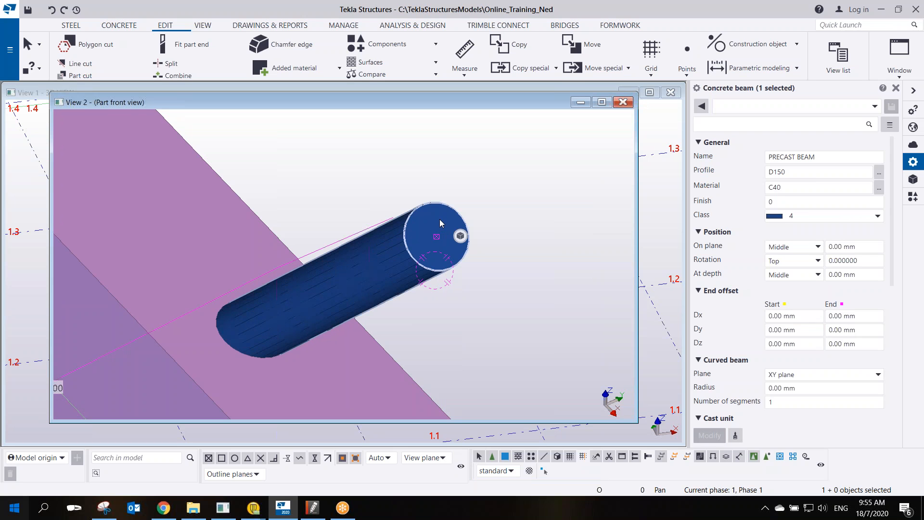
right_click(440, 222)
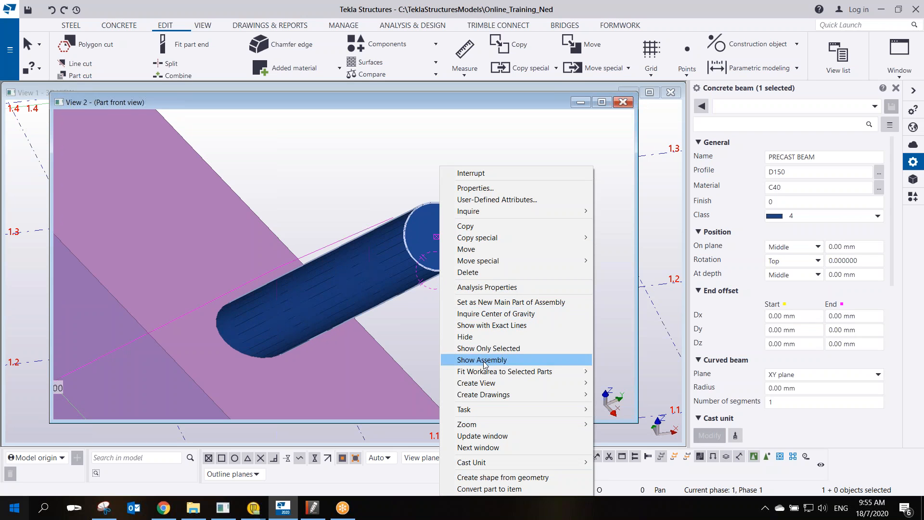
left_click(483, 339)
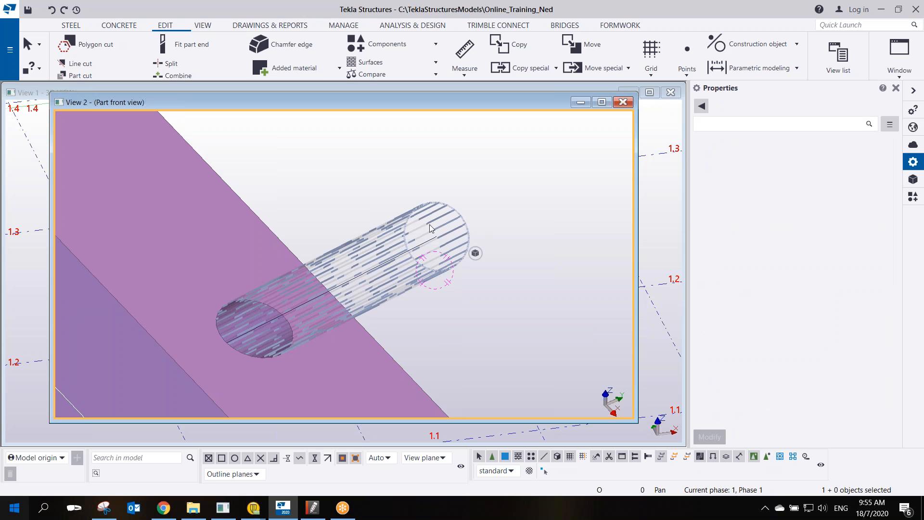
Set the cut object's profile to D200 and redraw the view to bring back the solid diagonal beam.
left_click(417, 215)
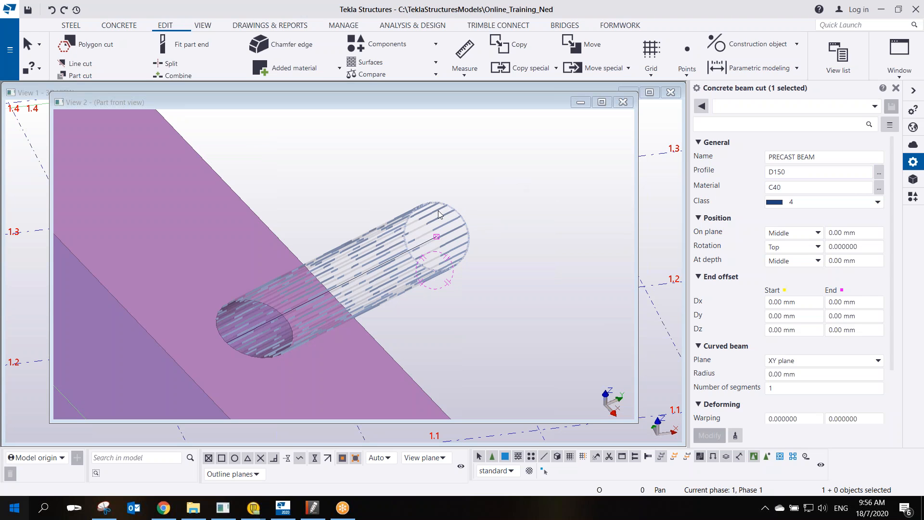
left_click(775, 172)
key("shift+End")
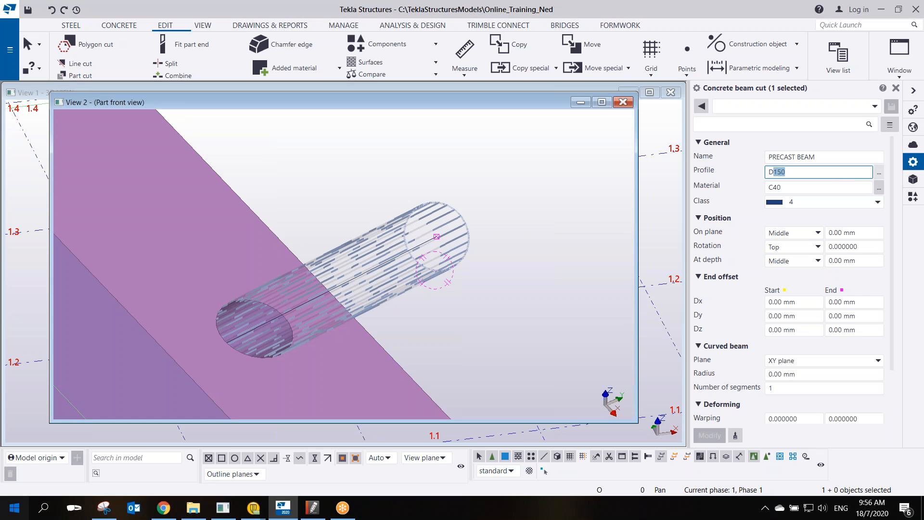
type("200")
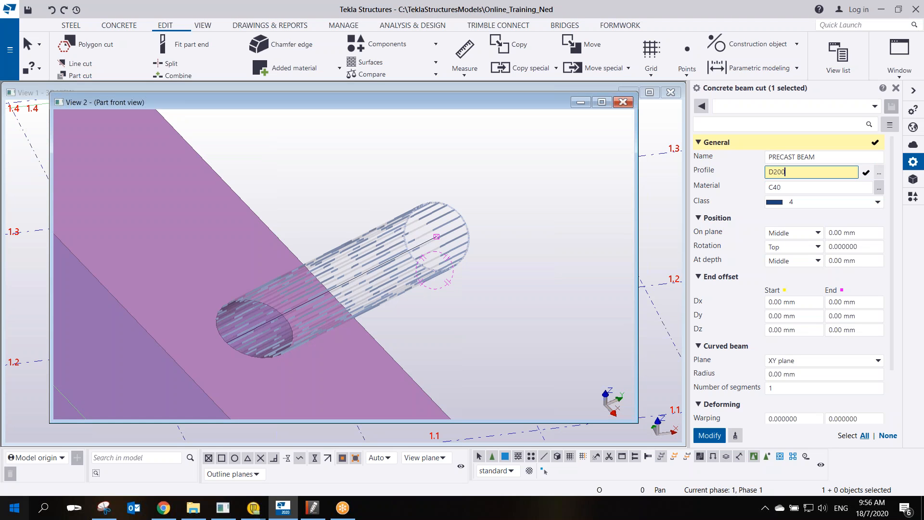
key("Return")
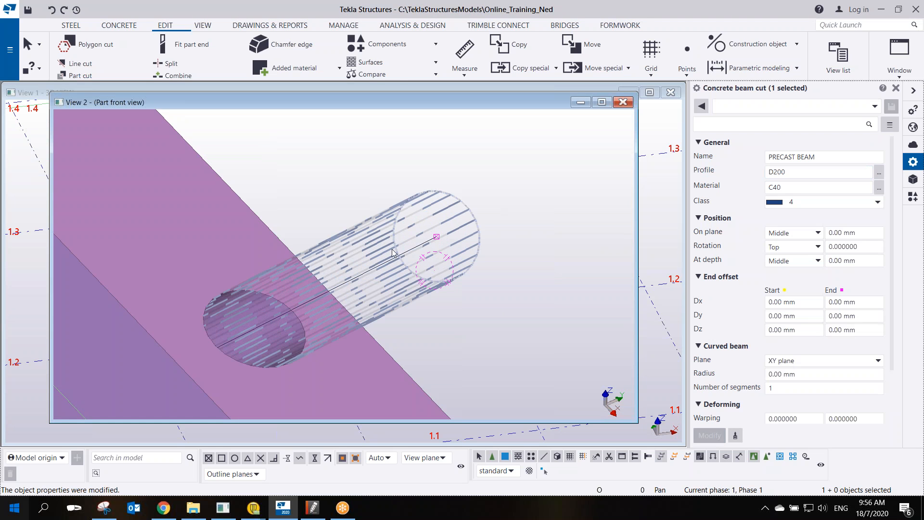
right_click(517, 179)
left_click(550, 236)
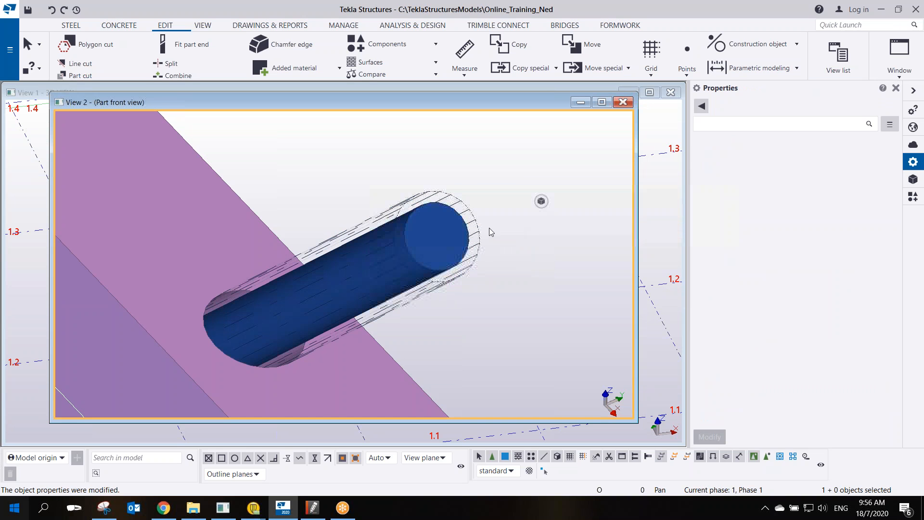
Change the part front view from 3D to a flat plane view showing the whole horizontal beam and its columns.
left_click(447, 227)
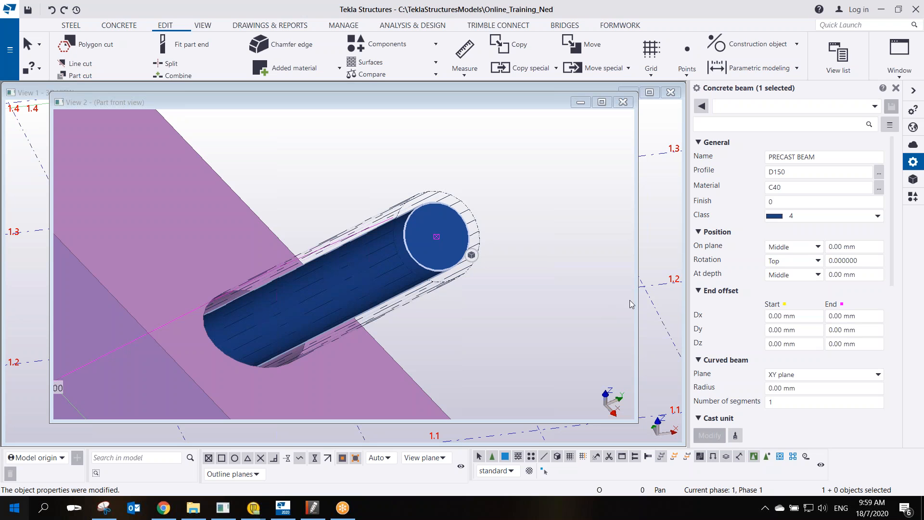
scroll(629, 186, "down", 5)
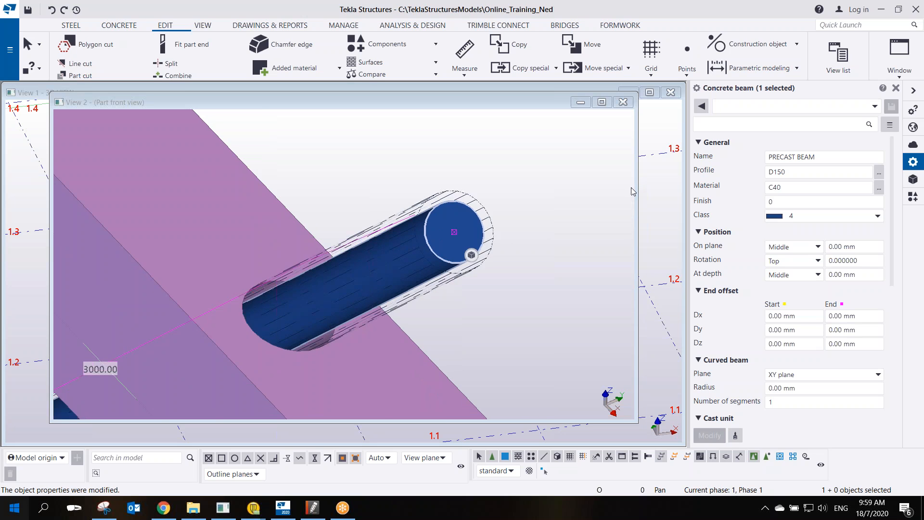
middle_click_drag(545, 238, 572, 239, "ctrl")
middle_click_drag(419, 254, 429, 191)
scroll(422, 221, "down", 3)
scroll(429, 191, "down", 2)
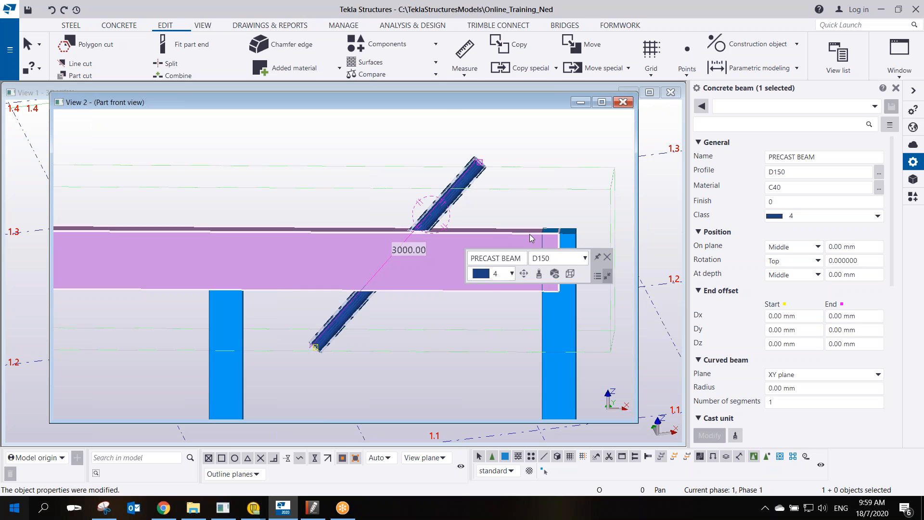
left_click(331, 162)
key("ctrl+p")
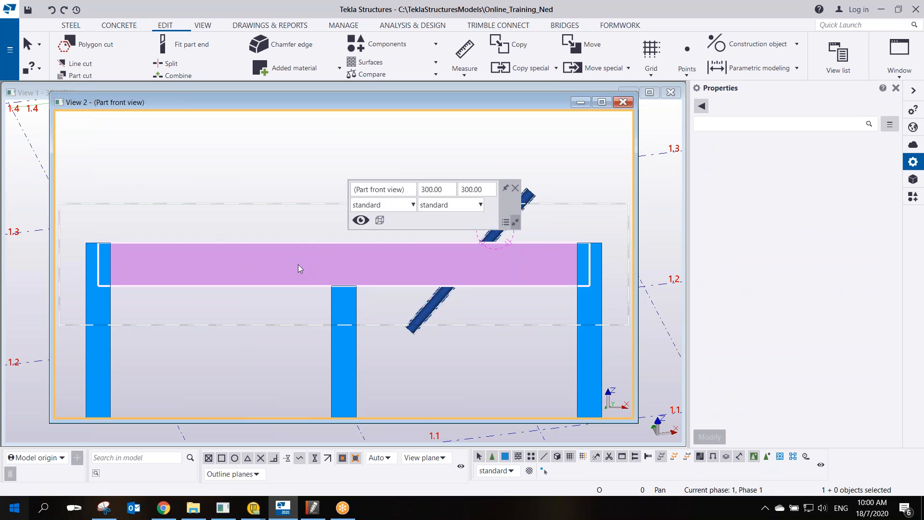
Display the parts as transparent shaded wireframe and focus on the horizontal beam's end at the outer column.
scroll(199, 243, "up", 2)
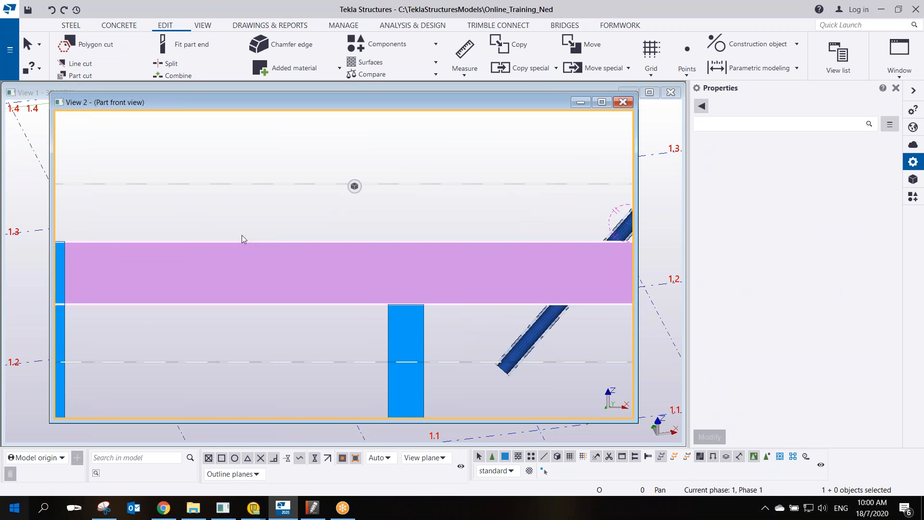
middle_click_drag(291, 213, 391, 201)
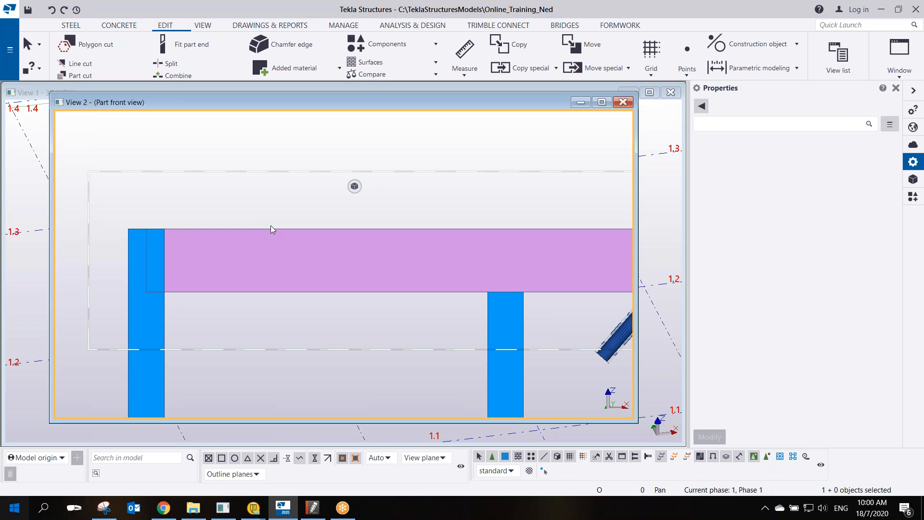
key("ctrl+2")
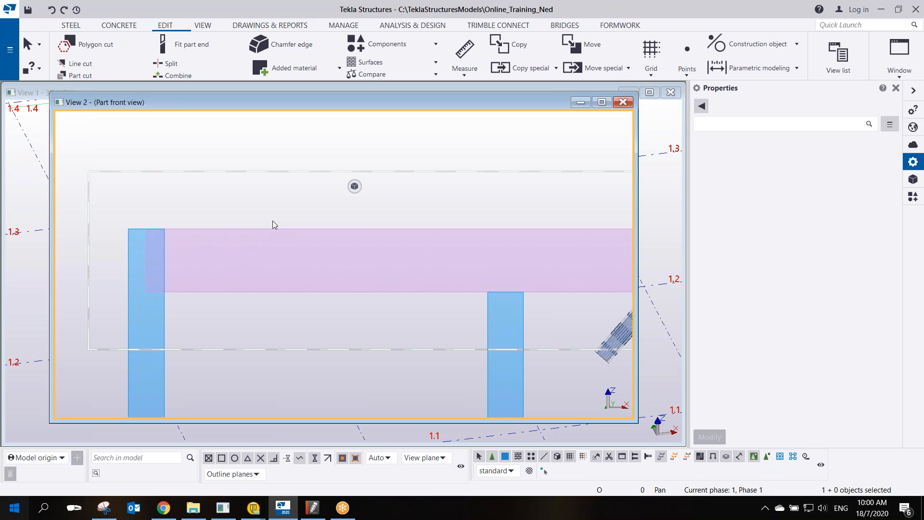
scroll(252, 328, "up", 3)
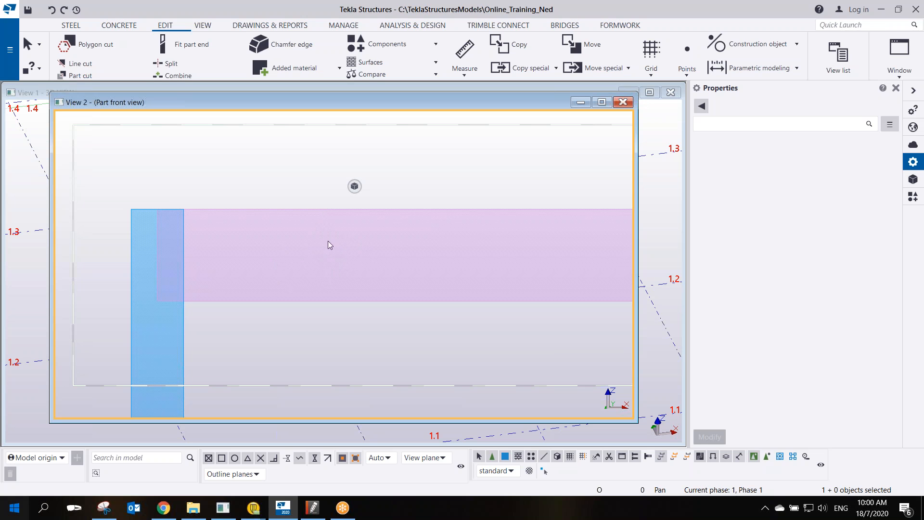
Cut the horizontal beam's column end with a stepped polygon: 1200 mm along the top, 300 mm down, 550 mm across, 400 mm down to the underside.
left_click(98, 49)
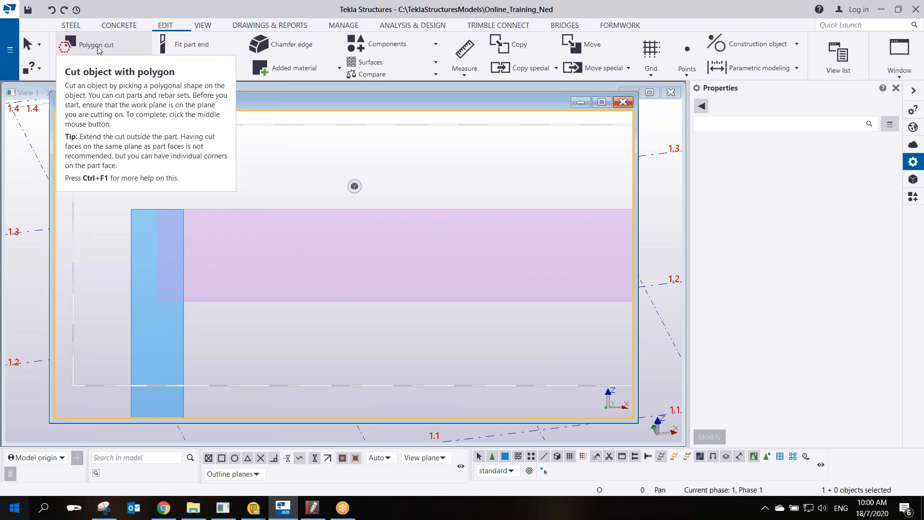
left_click(284, 210)
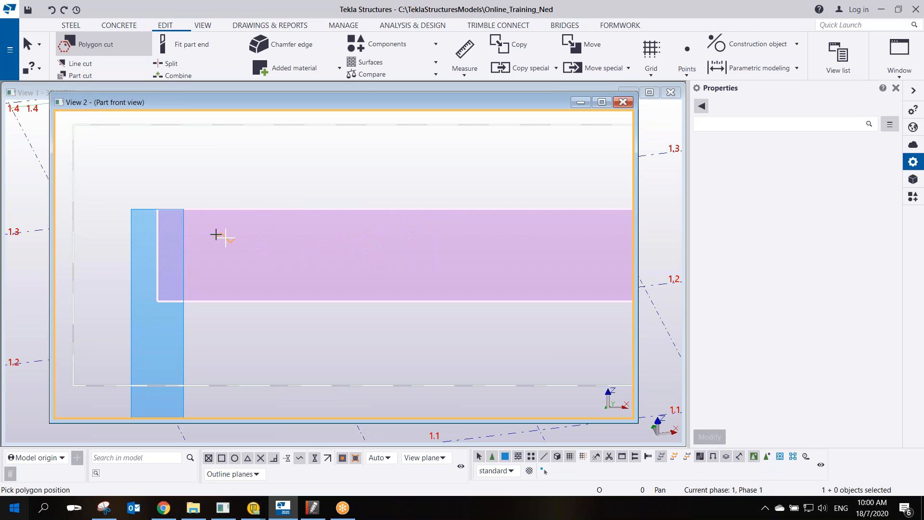
left_click(155, 209)
left_click(315, 209)
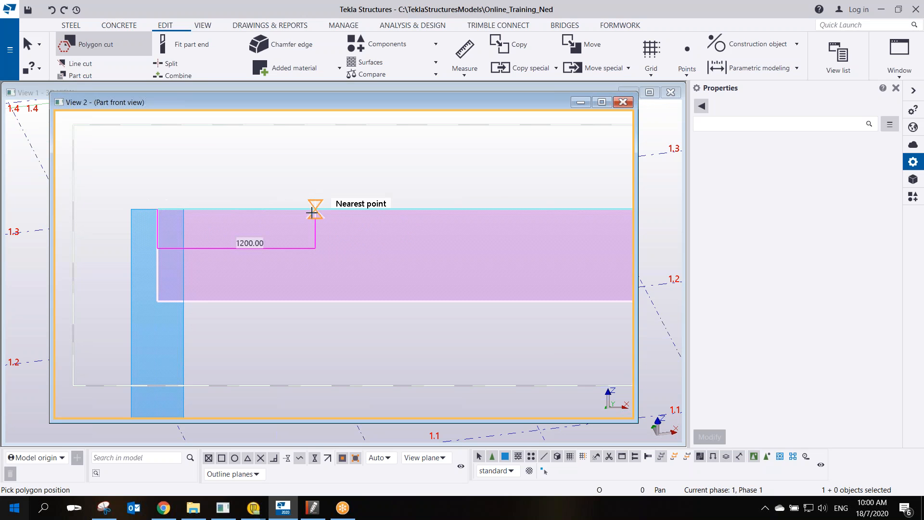
left_click(315, 248)
left_click(387, 248)
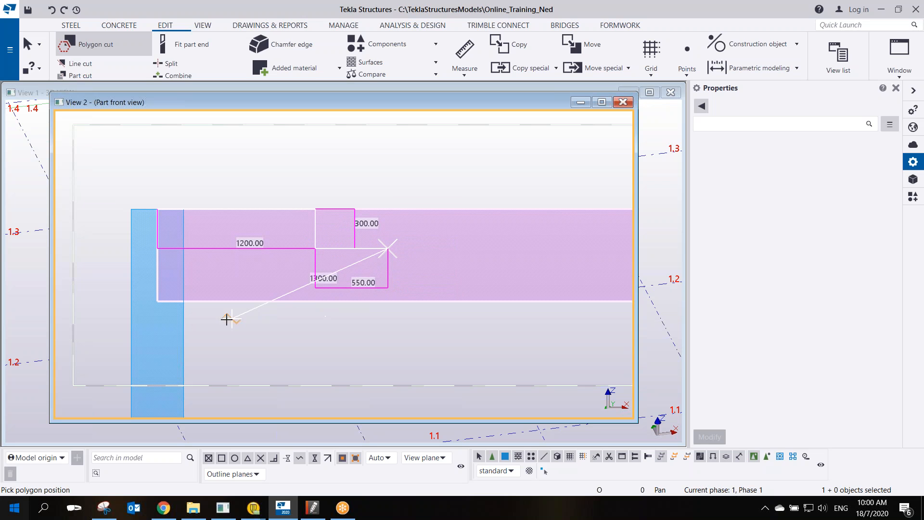
left_click(386, 301)
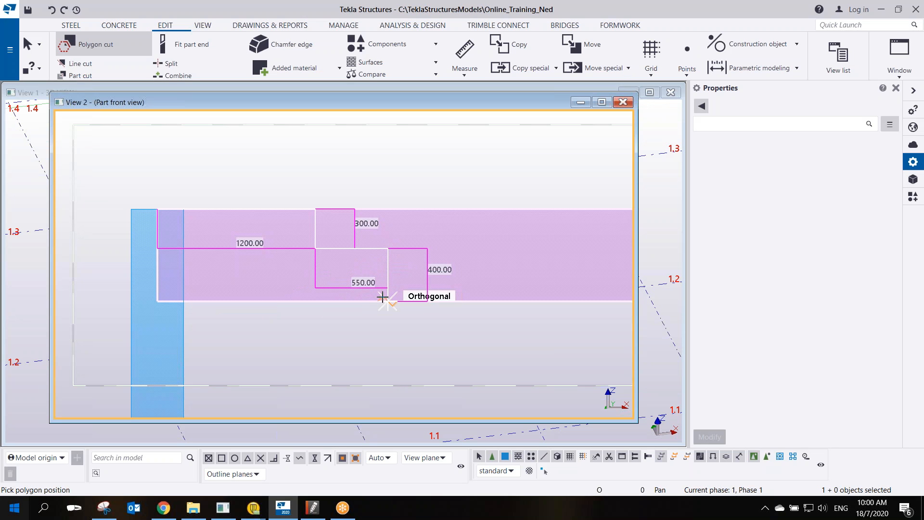
left_click(157, 301)
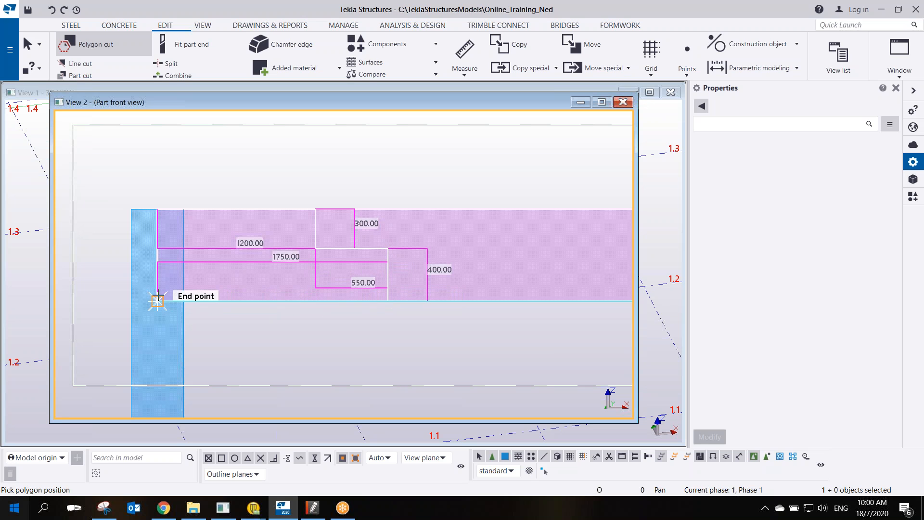
middle_click(110, 184)
right_click(315, 169)
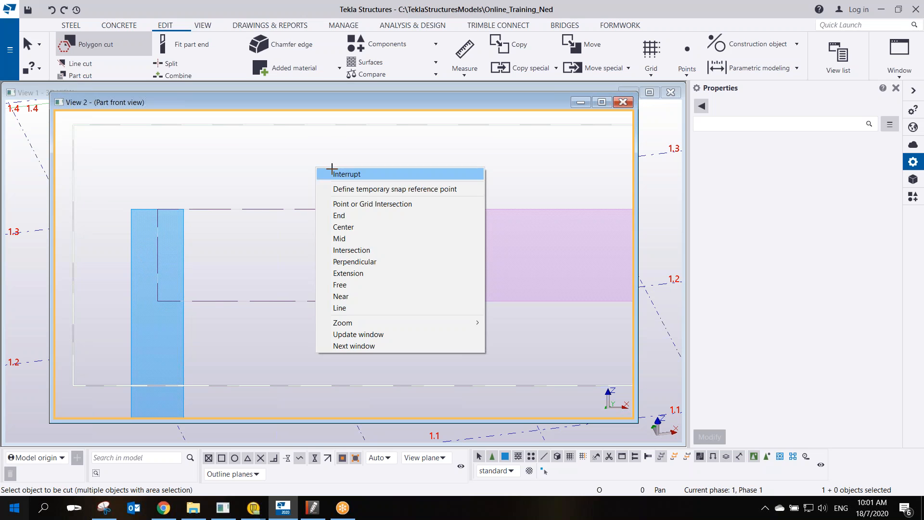
left_click(331, 172)
Delete the stepped polygon cut from the horizontal beam's end.
left_click(289, 211)
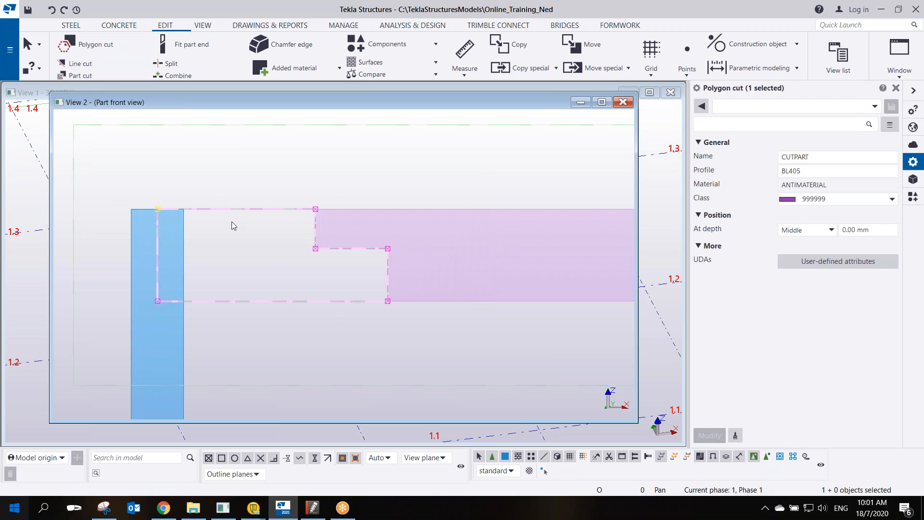
left_click_drag(251, 182, 230, 231)
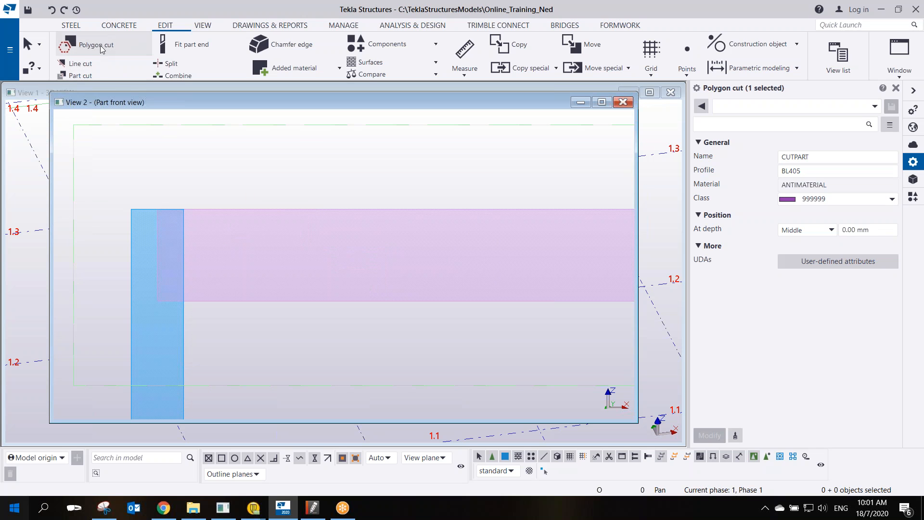
Cut the beam's column end with a stepped polygon: 950 mm along the top, 350 mm down, 600 mm back, and down to the underside.
left_click(77, 44)
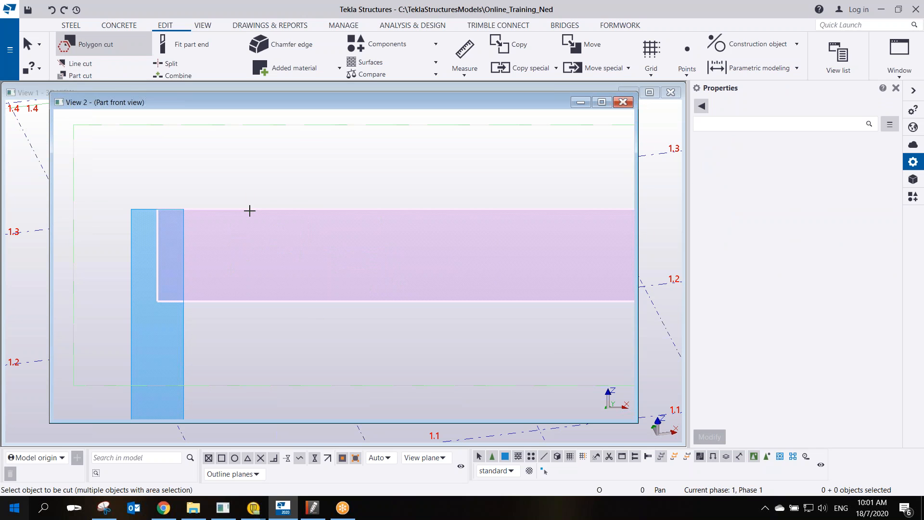
left_click(284, 210)
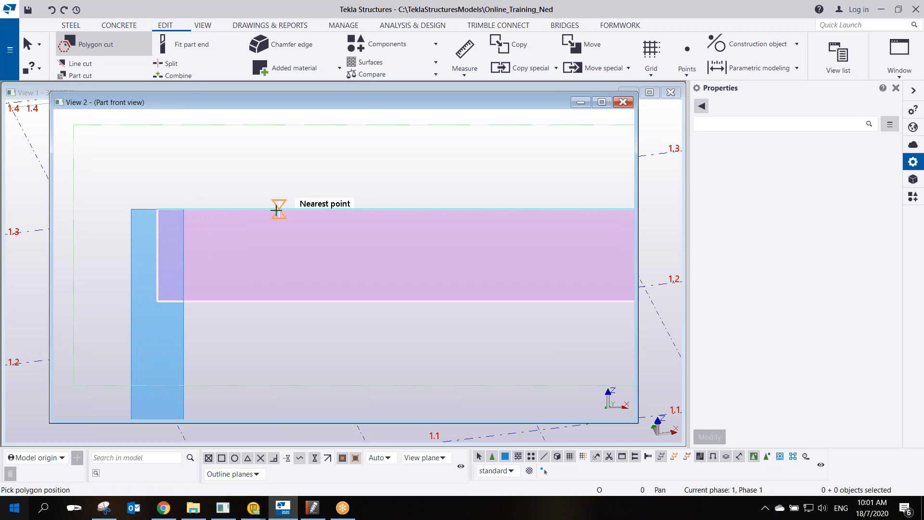
left_click(164, 208)
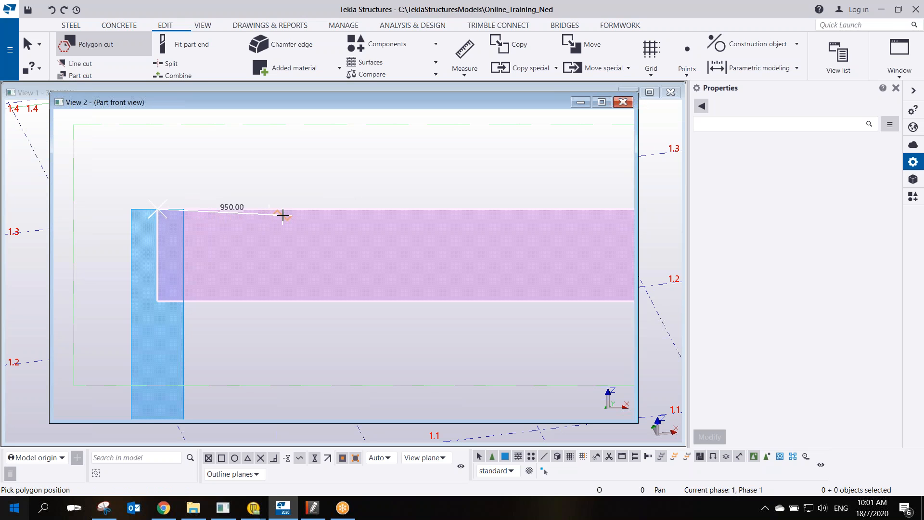
left_click(283, 206)
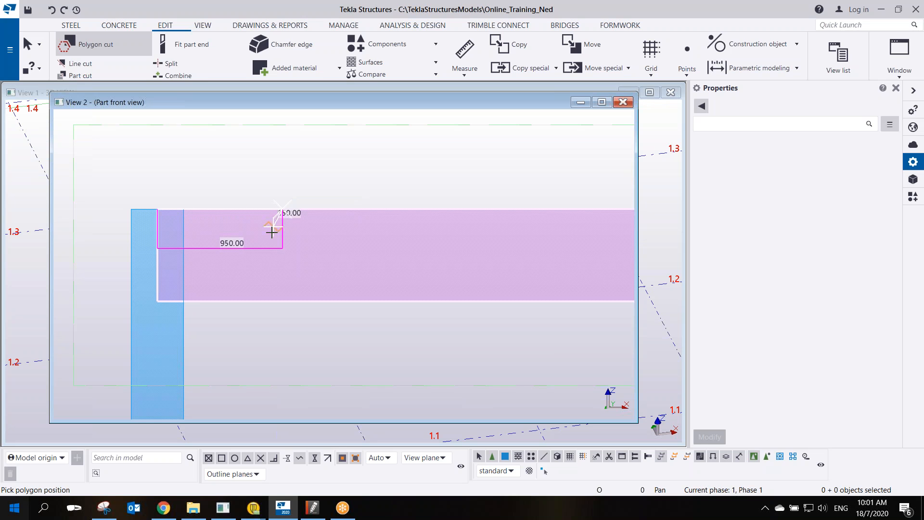
left_click(283, 255)
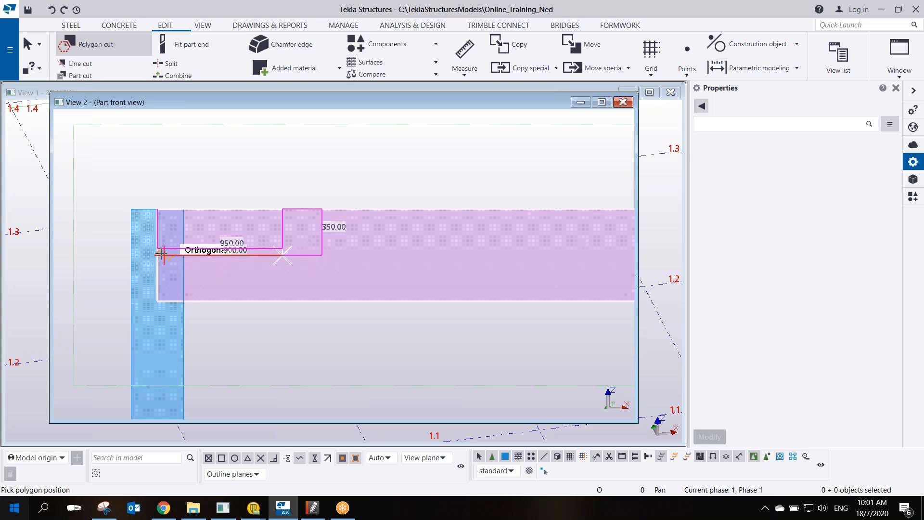
left_click(202, 255)
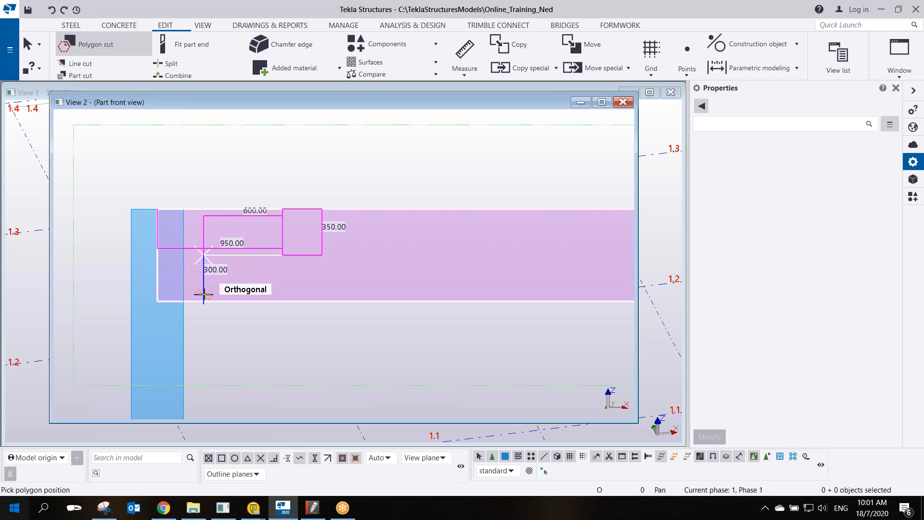
left_click(203, 301)
left_click(157, 300)
middle_click(105, 211)
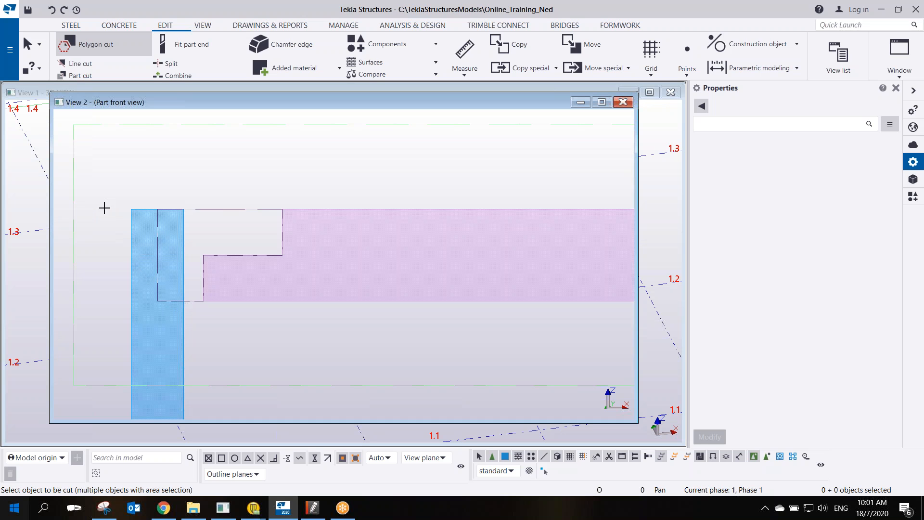
right_click(247, 171)
left_click(279, 180)
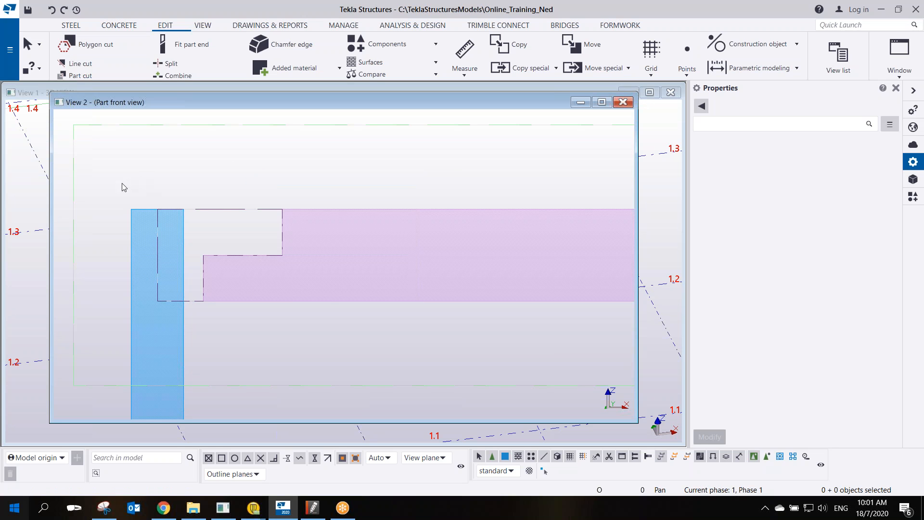
Delete the new stepped polygon cut to restore the beam's full end over the column.
left_click_drag(122, 182, 351, 345)
scroll(178, 226, "up", 4)
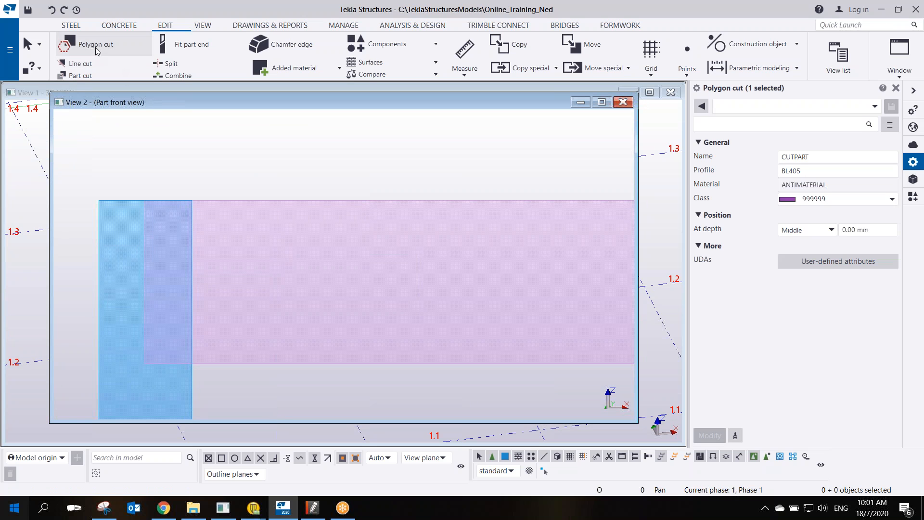
left_click(72, 44)
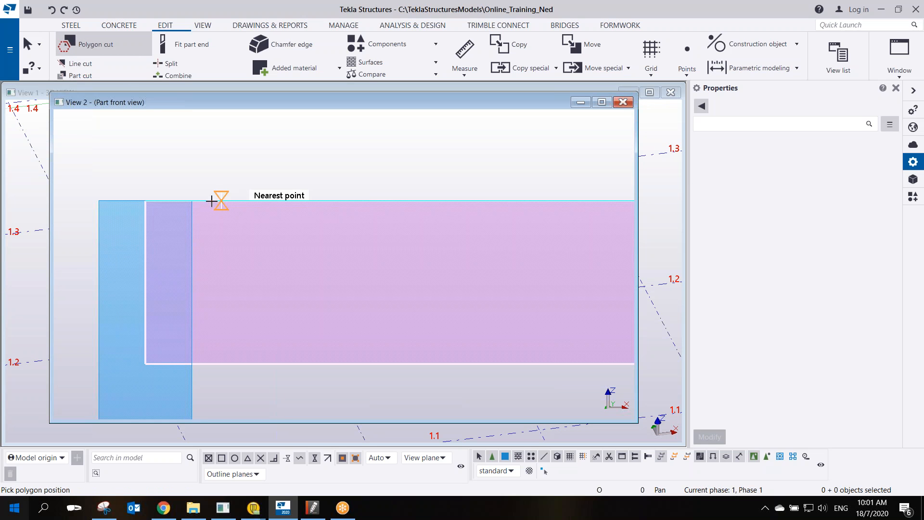
left_click(146, 200)
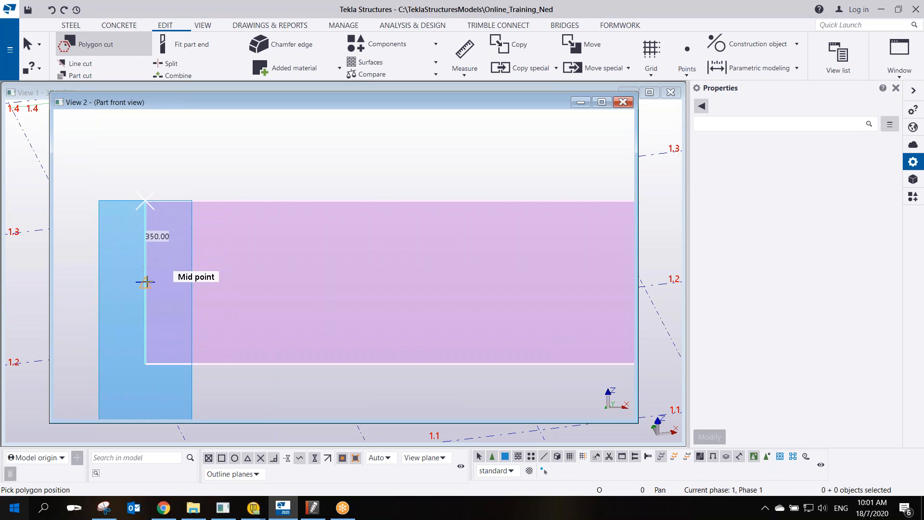
right_click(146, 156)
left_click(161, 162)
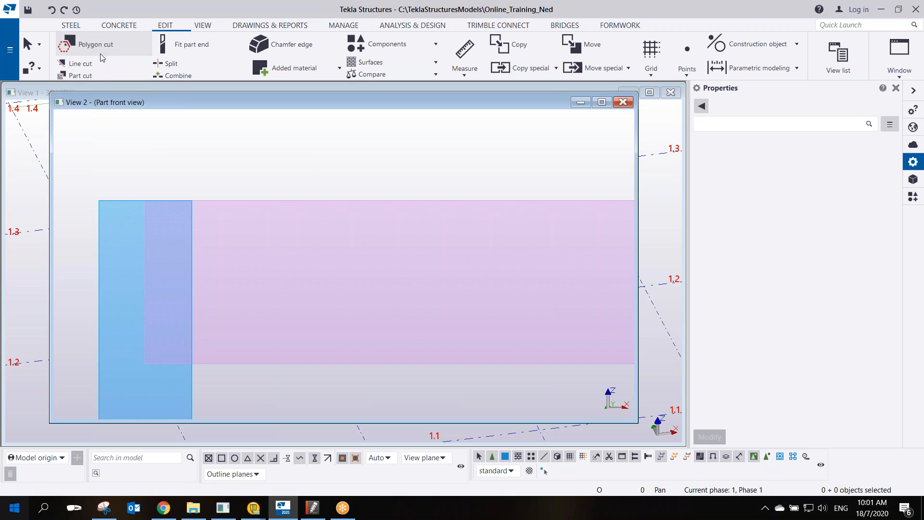
Notch the lower corner of the beam's end with a polygon cut 400 mm high and 200 mm wide, up to the column's inner face.
left_click(82, 44)
left_click(240, 201)
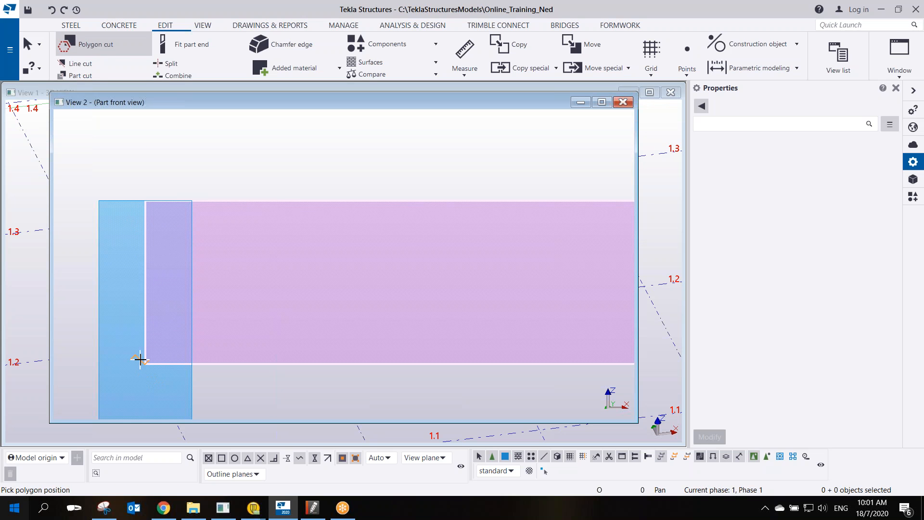
left_click(145, 363)
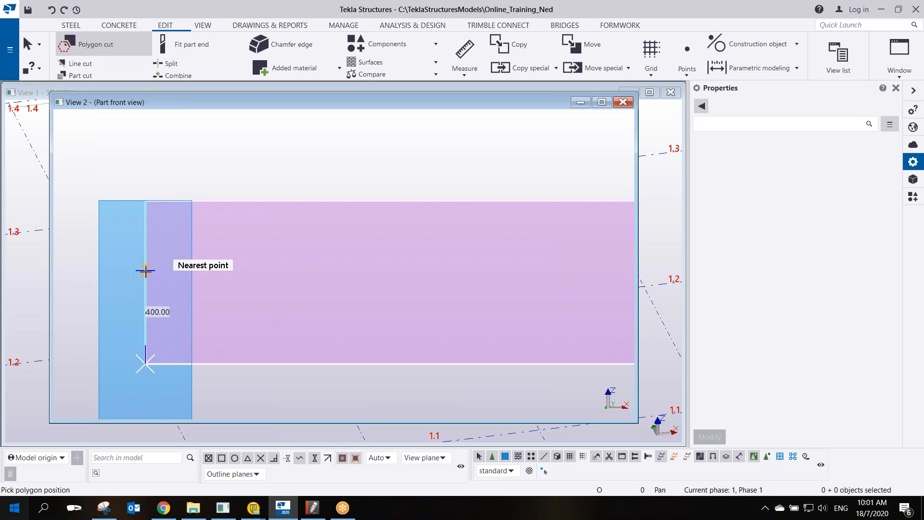
left_click(145, 271)
left_click(191, 271)
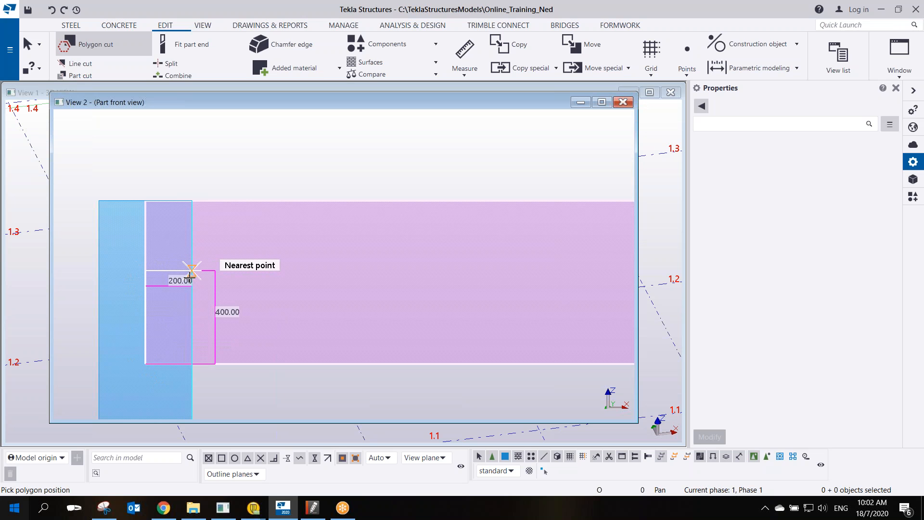
left_click(192, 363)
middle_click(207, 351)
right_click(244, 174)
left_click(255, 170)
Cut the column's upper inner corner with a rectangular polygon matching the part of the beam end above the notch.
scroll(139, 222, "up", 2)
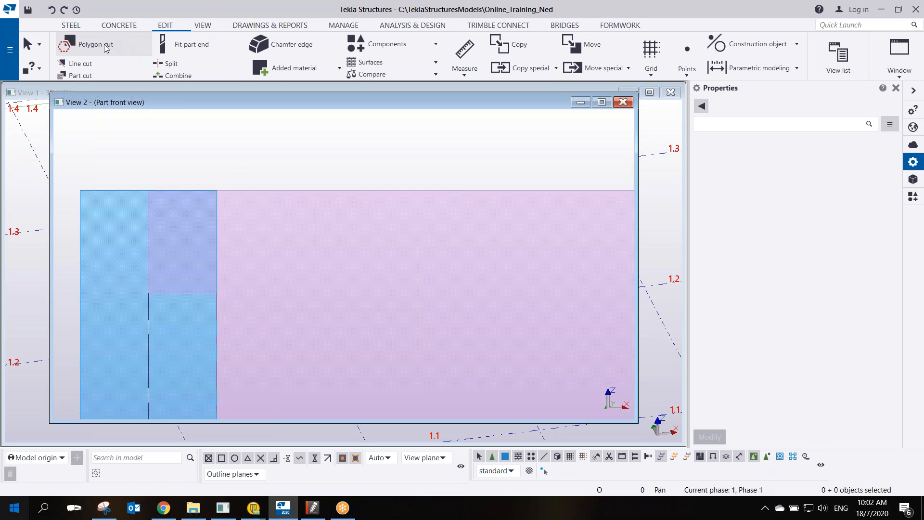
left_click(105, 48)
left_click(138, 191)
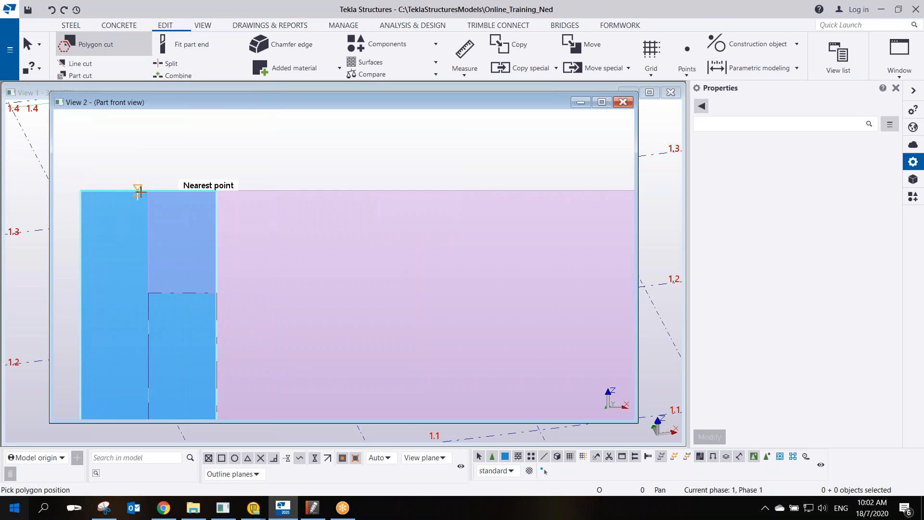
left_click(148, 191)
left_click(148, 292)
left_click(216, 292)
left_click(216, 191)
middle_click(216, 158)
right_click(270, 146)
left_click(281, 153)
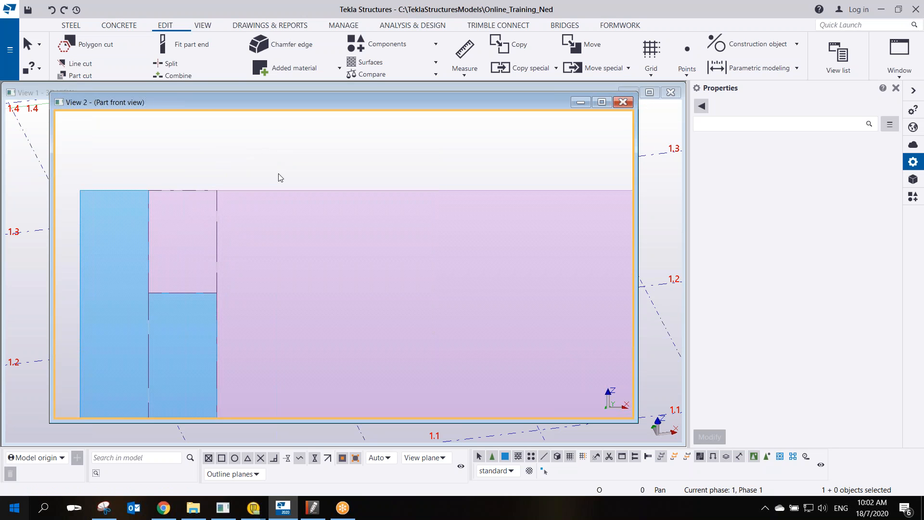
Examine the notched joint between the beam's end and the column from an angle and up close.
mouse_move(236, 264)
middle_mouse_down("ctrl")
mouse_move(262, 283)
mouse_move(253, 313)
mouse_move(275, 309)
mouse_move(241, 229)
mouse_move(210, 244)
mouse_move(165, 220)
mouse_move(179, 188)
mouse_move(161, 191)
mouse_move(276, 222)
middle_mouse_up("ctrl")
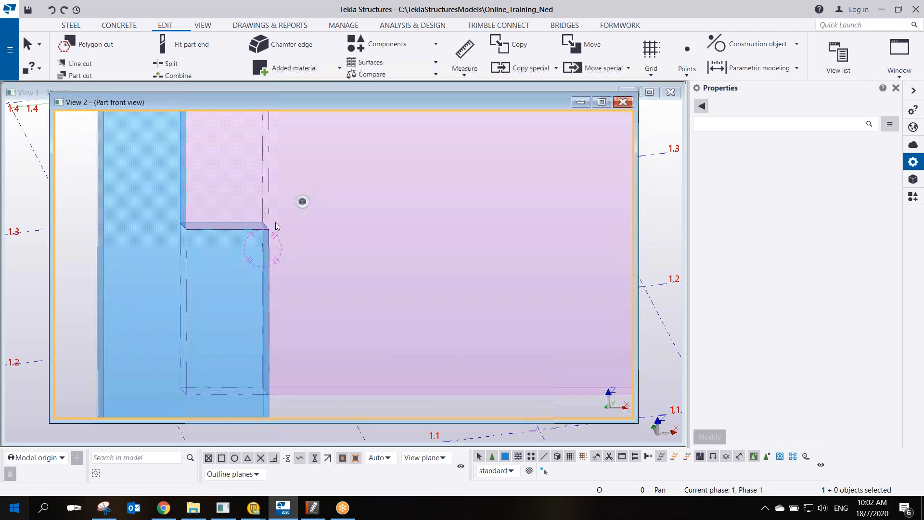
scroll(288, 224, "down", 3)
scroll(286, 249, "up", 4)
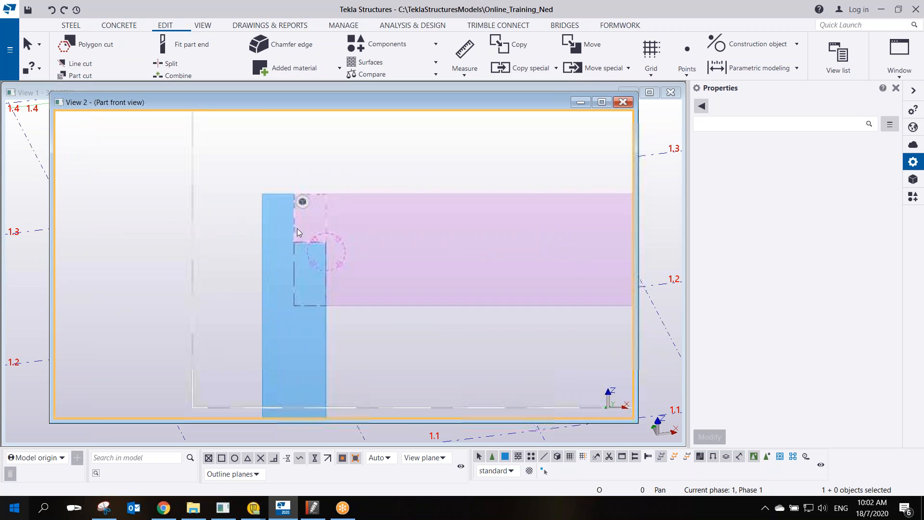
scroll(297, 228, "up", 2)
scroll(248, 193, "up", 2)
middle_click_drag(224, 193, 142, 195)
scroll(206, 202, "up", 1)
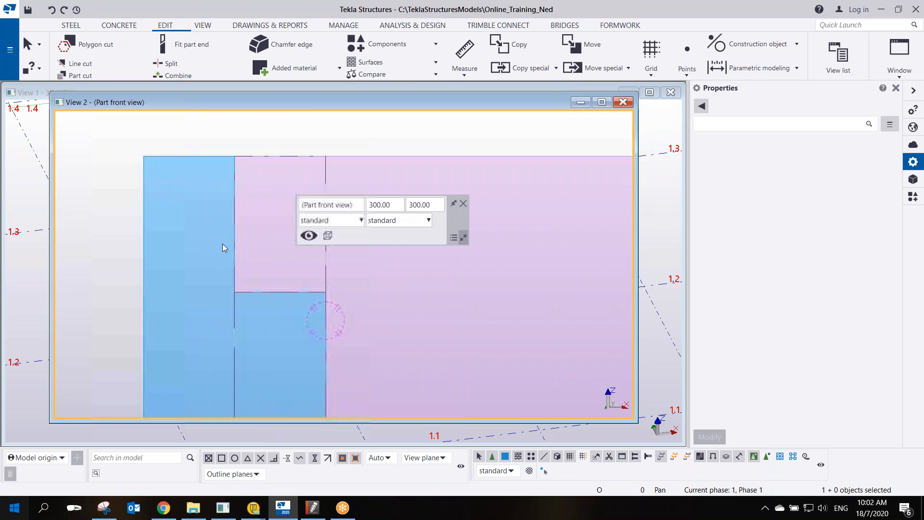
middle_click_drag(210, 232, 187, 220)
scroll(248, 232, "down", 4)
scroll(248, 241, "up", 1)
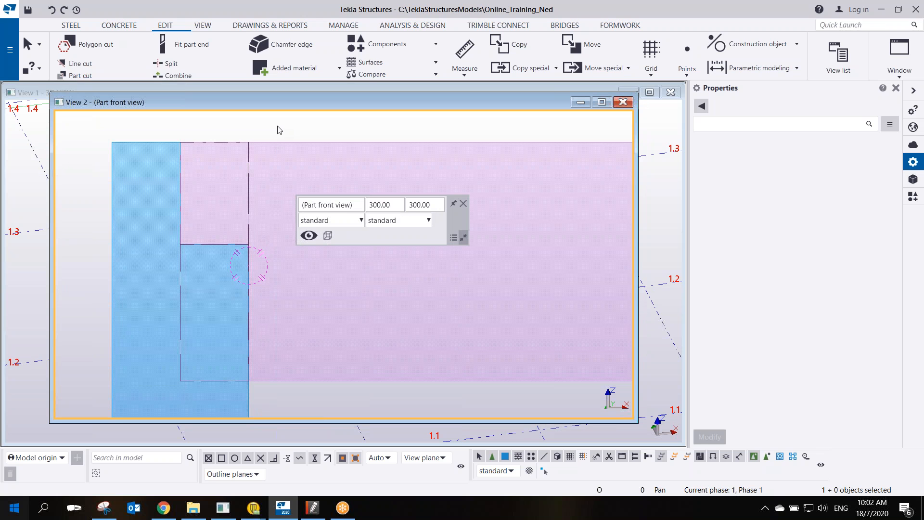
middle_click_drag(237, 178, 272, 190)
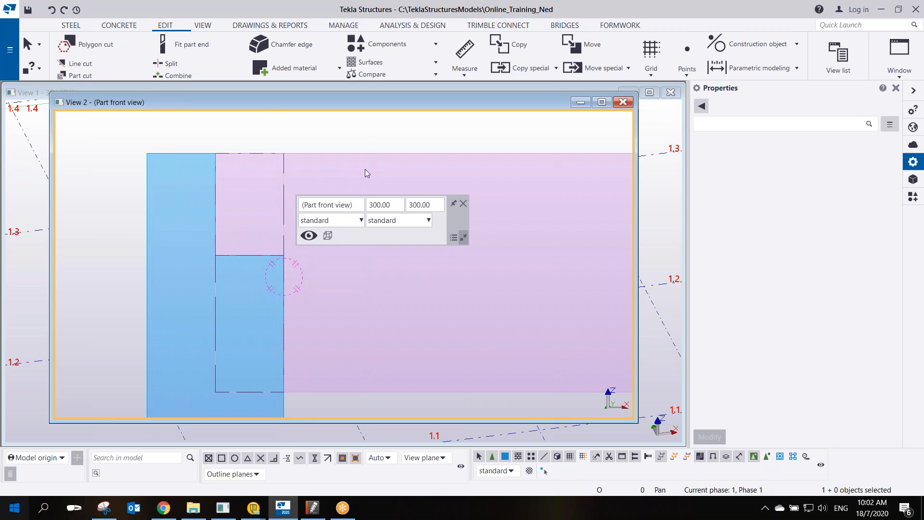
Cut a rectangular opening through the middle of the beam's depth, a short distance from the notched column joint.
middle_click_drag(365, 174, 204, 175)
scroll(204, 175, "down", 2)
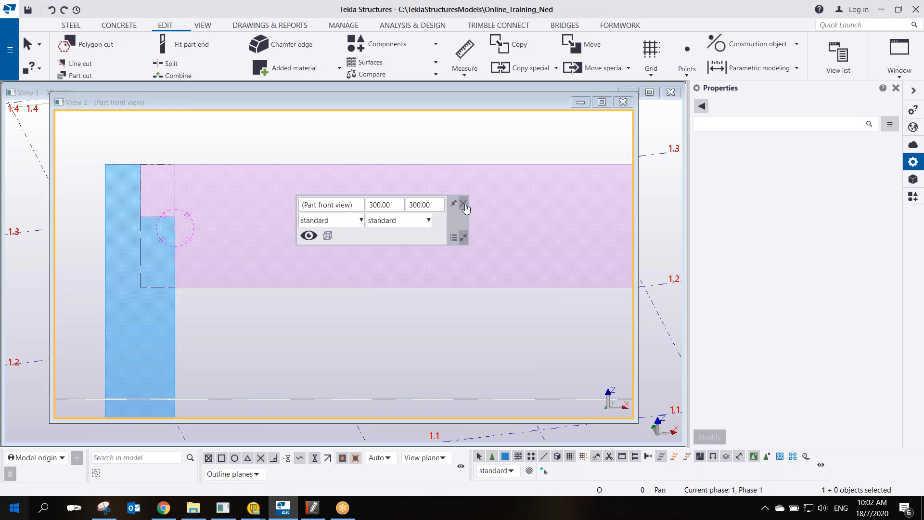
left_click(464, 205)
left_click(82, 48)
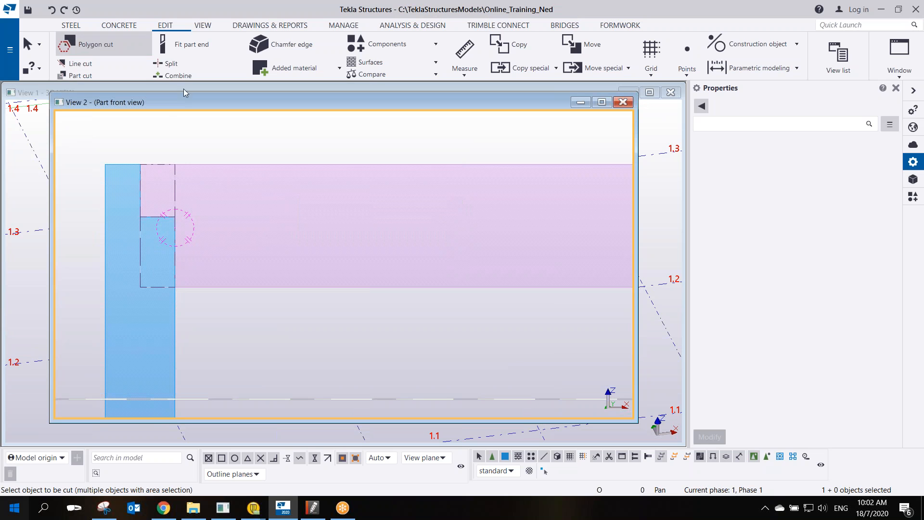
left_click(295, 165)
left_click(301, 200)
left_click(371, 201)
left_click(371, 253)
left_click(300, 253)
middle_click(308, 231)
middle_click_drag(386, 246, 206, 240)
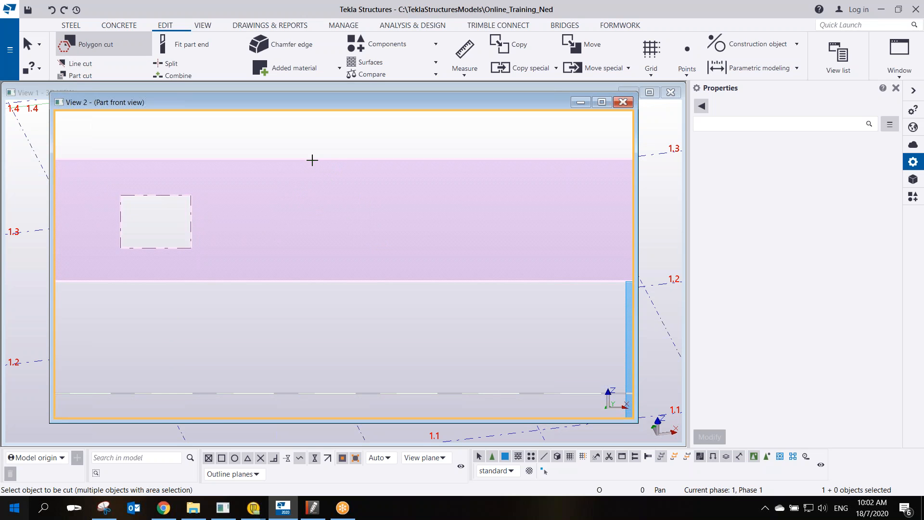
Cut a small square opening in the beam, farther from the column than the rectangular opening.
left_click(312, 160)
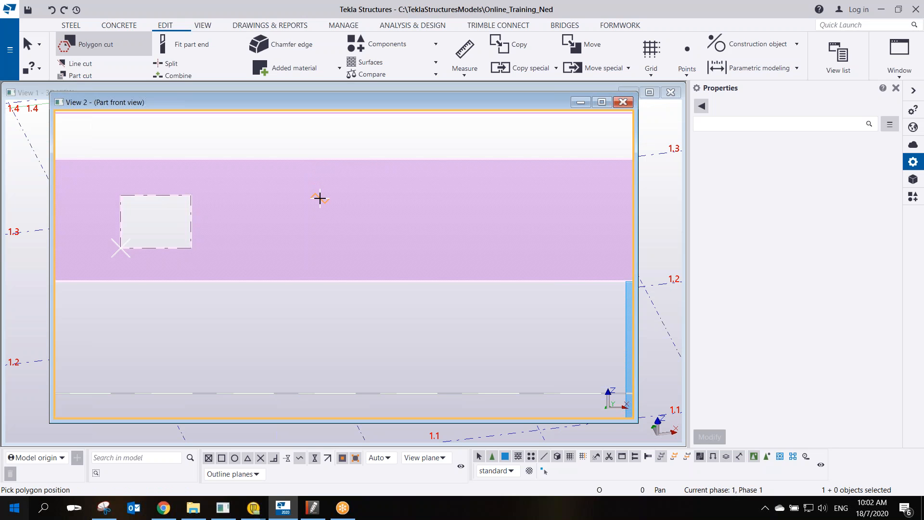
left_click(319, 198)
scroll(332, 199, "up", 2)
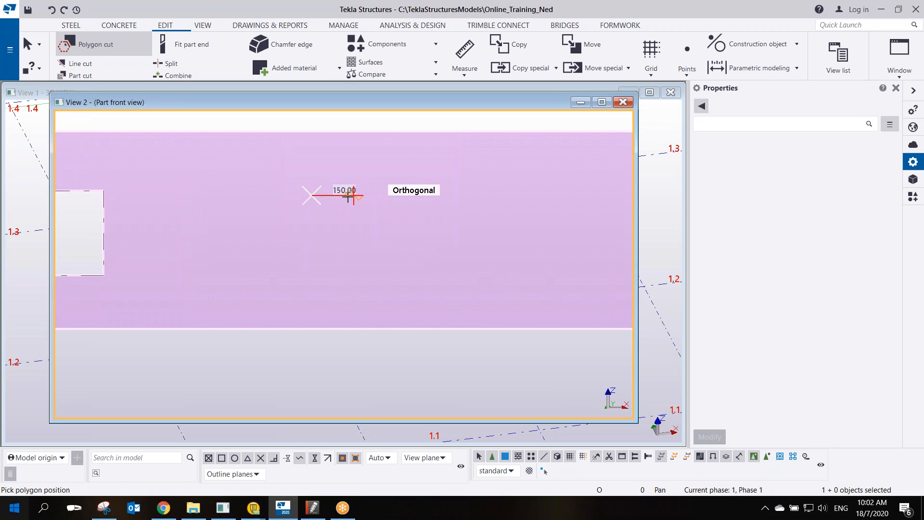
left_click(341, 196)
left_click(341, 224)
left_click(312, 224)
left_click(312, 196)
right_click(321, 174)
left_click(342, 186)
Change the corner chamfer type of the small square opening's upper right corner to Arc point.
left_click(339, 195)
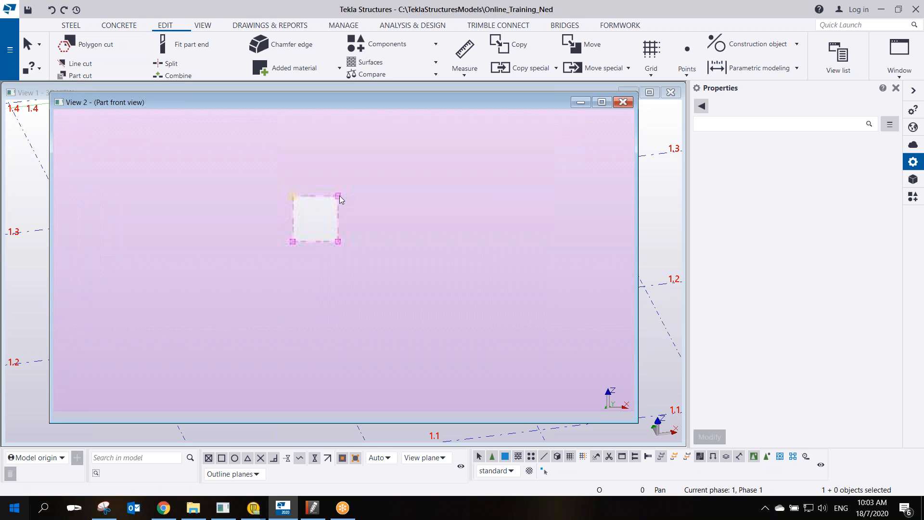
left_click(339, 195)
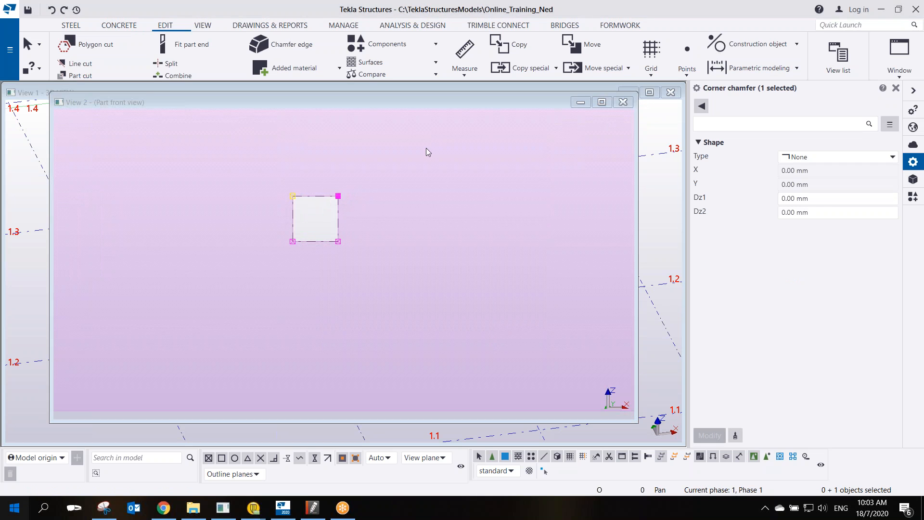
left_click(339, 196)
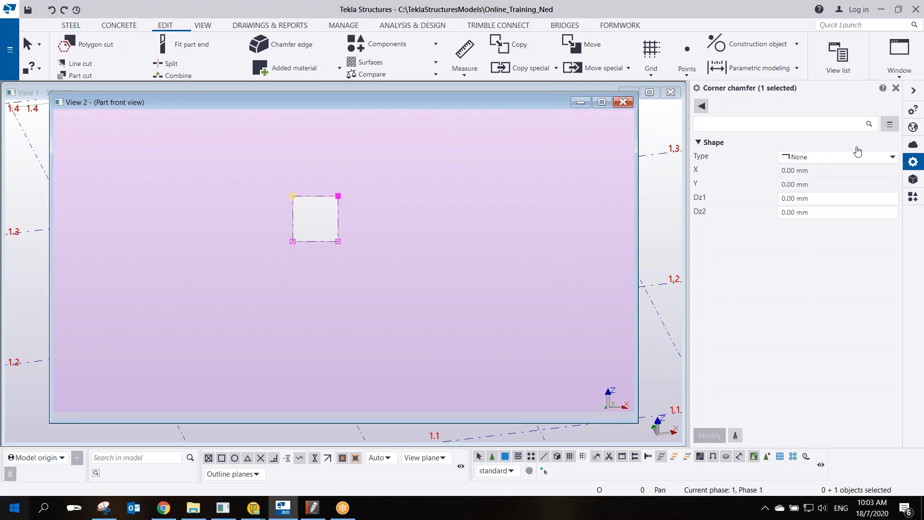
left_click(821, 157)
left_click(813, 215)
left_click(717, 434)
Change the small opening's lower left corner to an Arc point chamfer to complete a round hole.
left_click(293, 241)
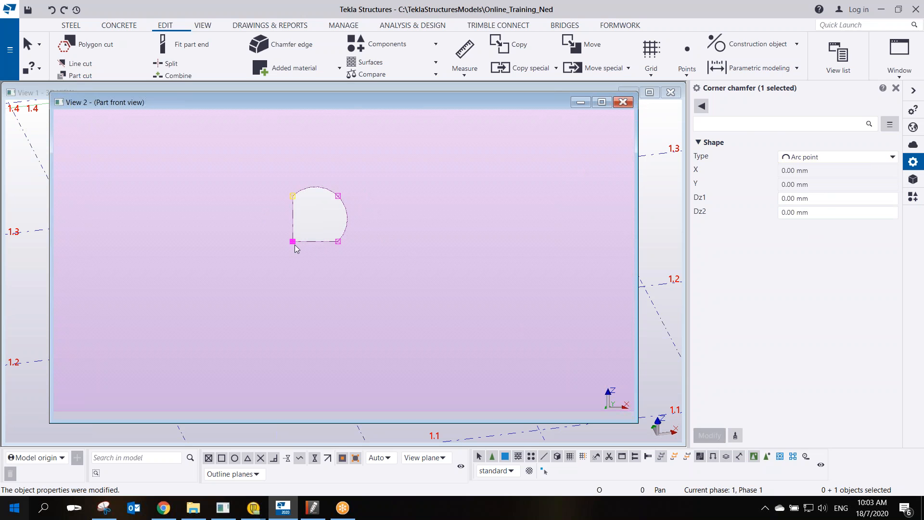
left_click(835, 158)
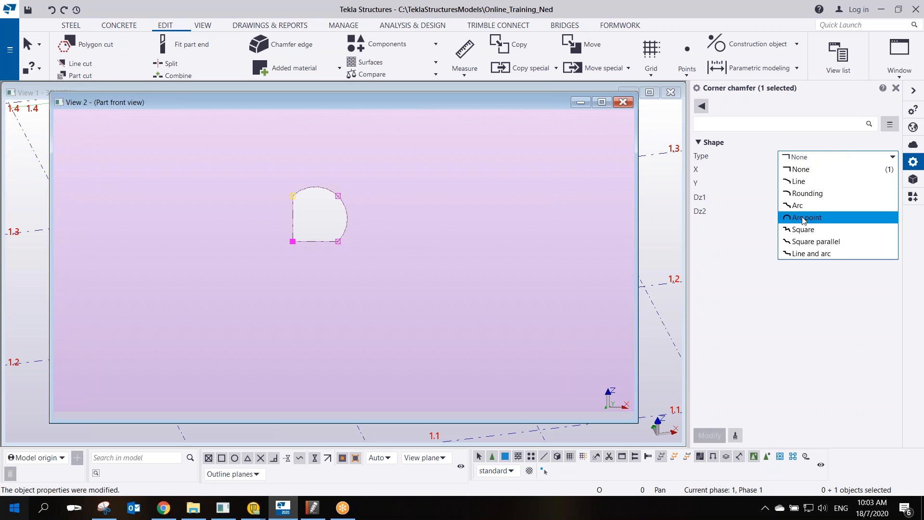
left_click(818, 215)
left_click(709, 435)
scroll(524, 285, "down", 4)
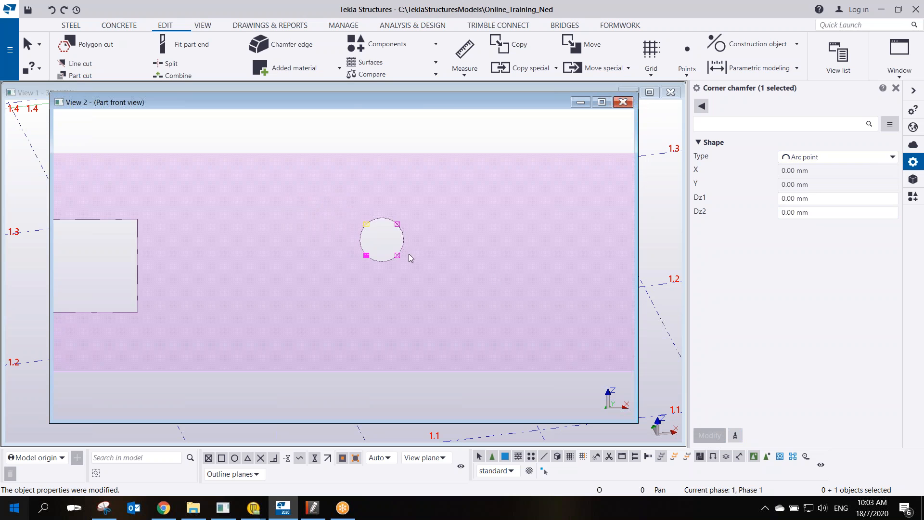
middle_click_drag(325, 238, 376, 232)
left_click(377, 232)
scroll(376, 232, "down", 1)
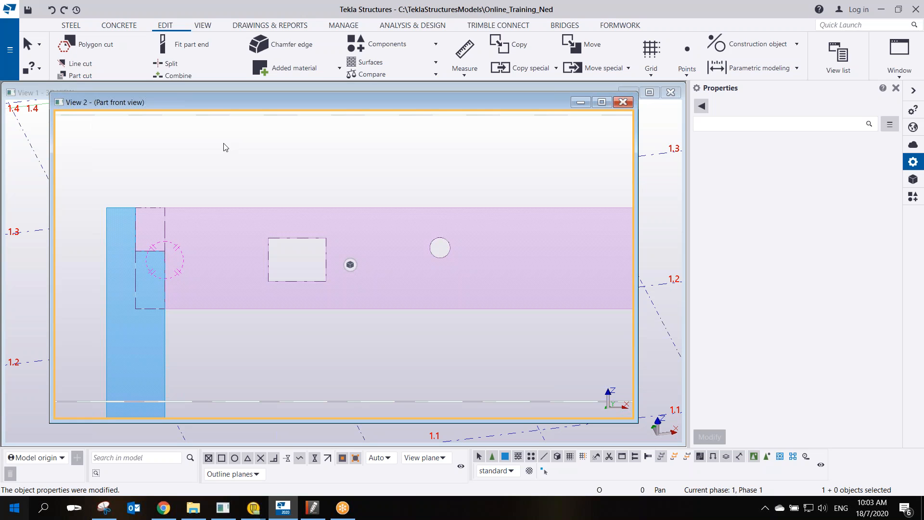
Cut an L-shaped notch 400 mm wide and 300 mm deep into the beam's top edge, between the rectangular opening and the round hole.
left_click(673, 23)
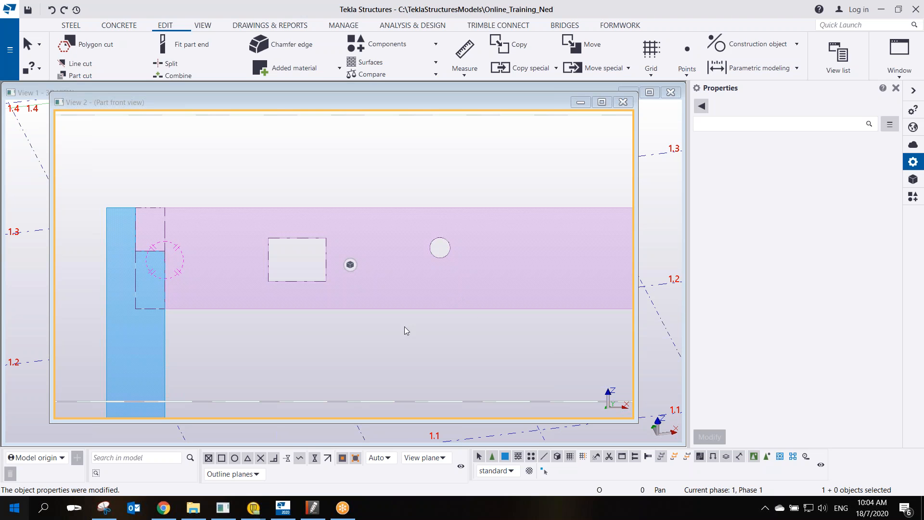
right_click(257, 198)
left_click(270, 182)
middle_click_drag(302, 187, 316, 254)
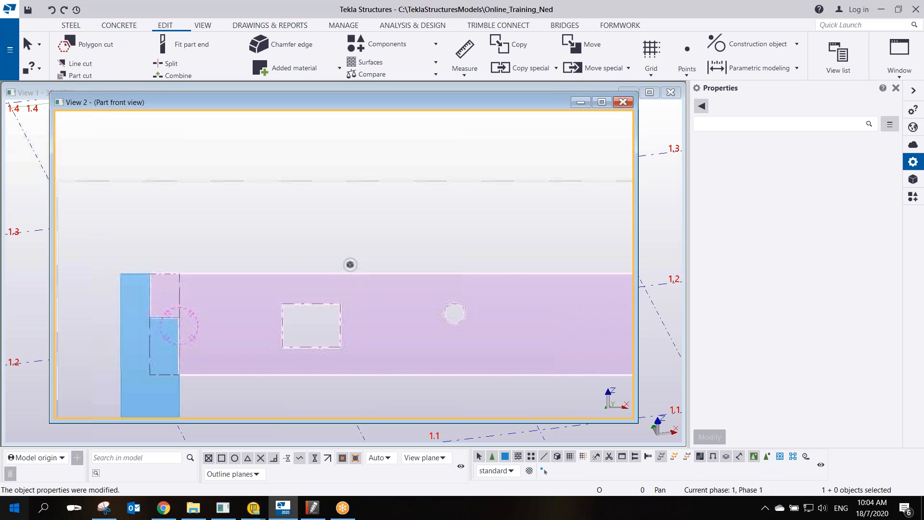
scroll(253, 295, "up", 2)
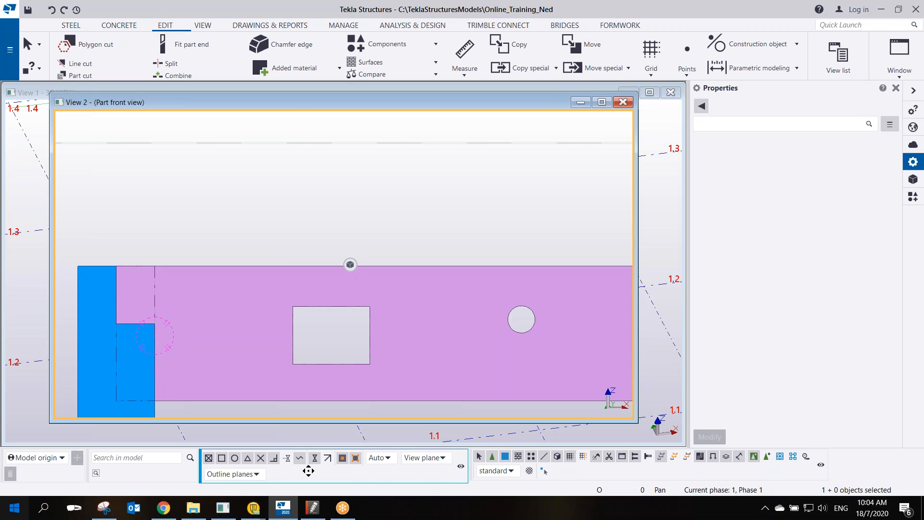
left_click(91, 49)
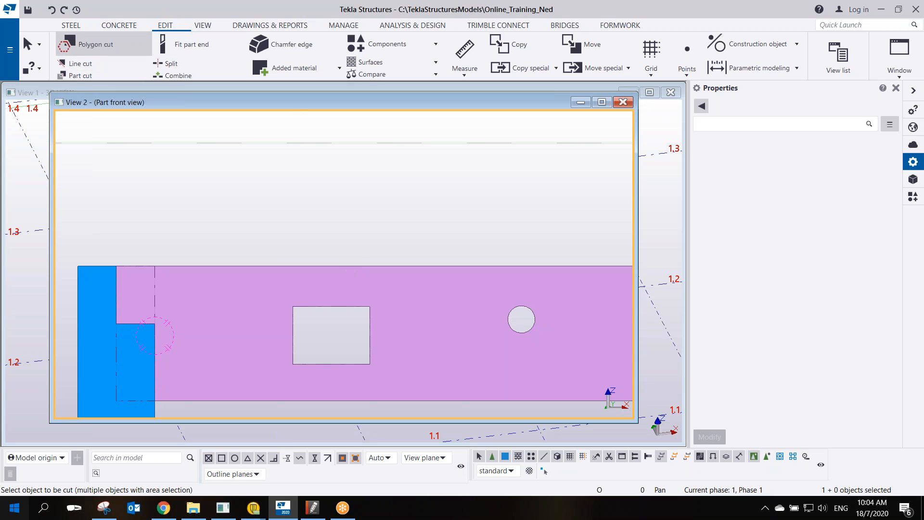
middle_click_drag(461, 260, 371, 239)
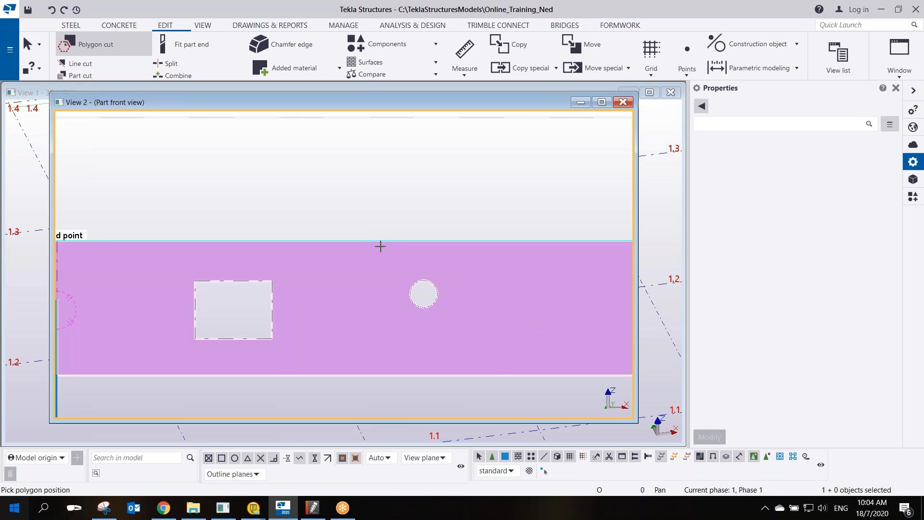
middle_click_drag(349, 231, 463, 257)
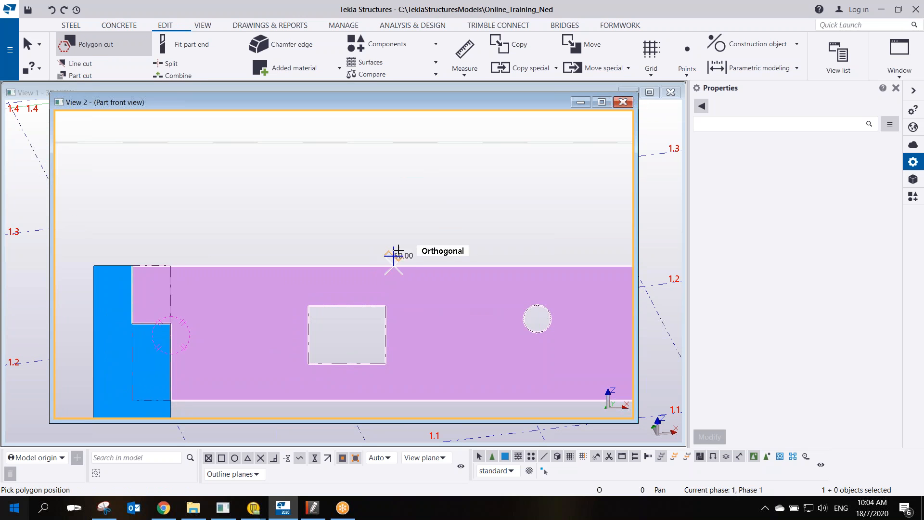
left_click(471, 265)
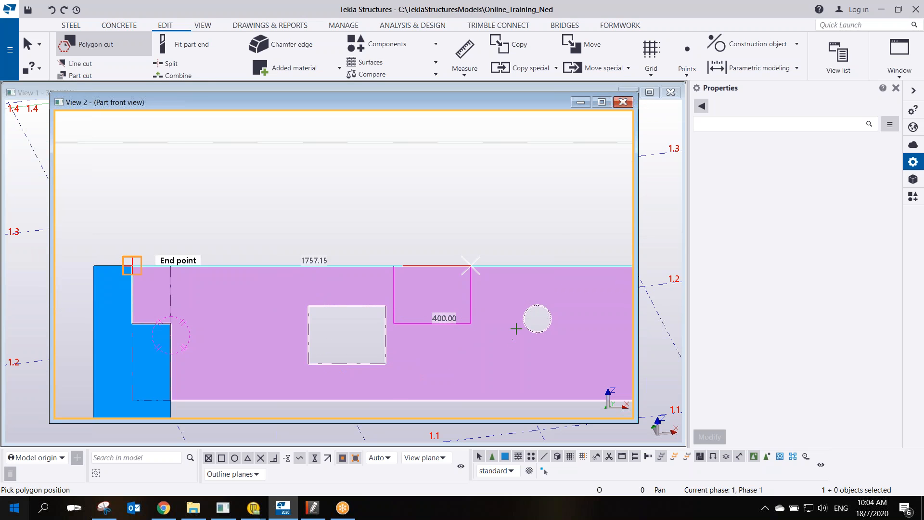
left_click(470, 322)
left_click(422, 322)
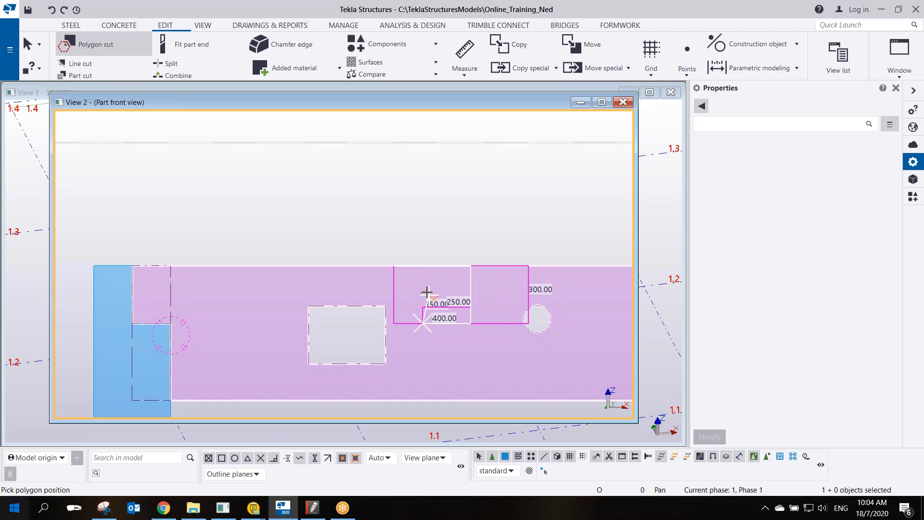
left_click(423, 294)
middle_click(422, 294)
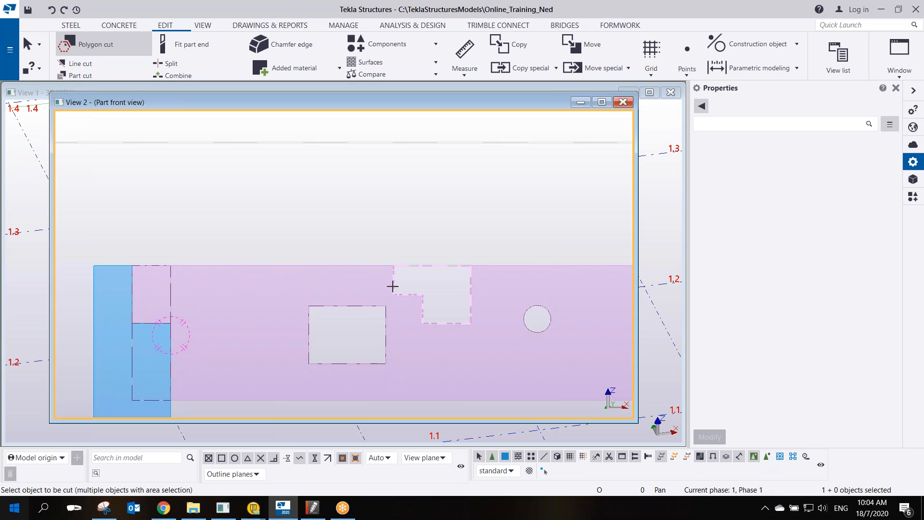
right_click(390, 213)
left_click(407, 222)
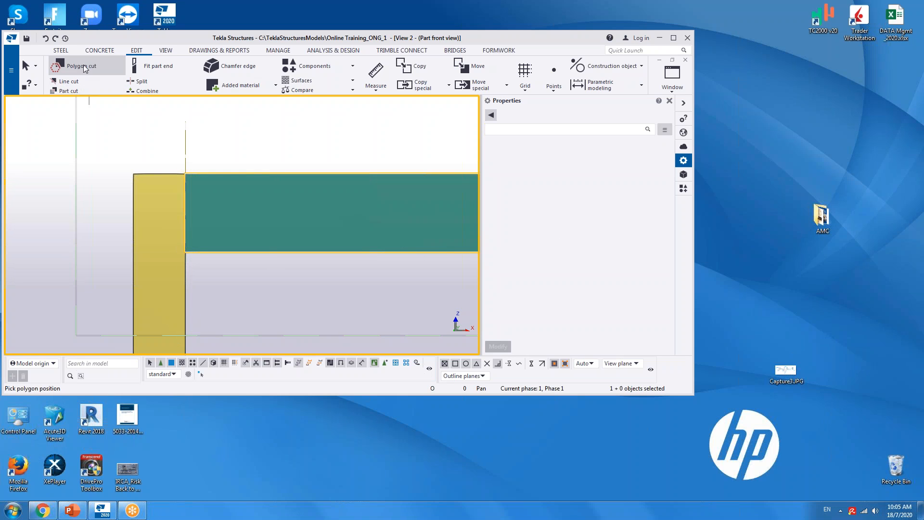
left_click(185, 173)
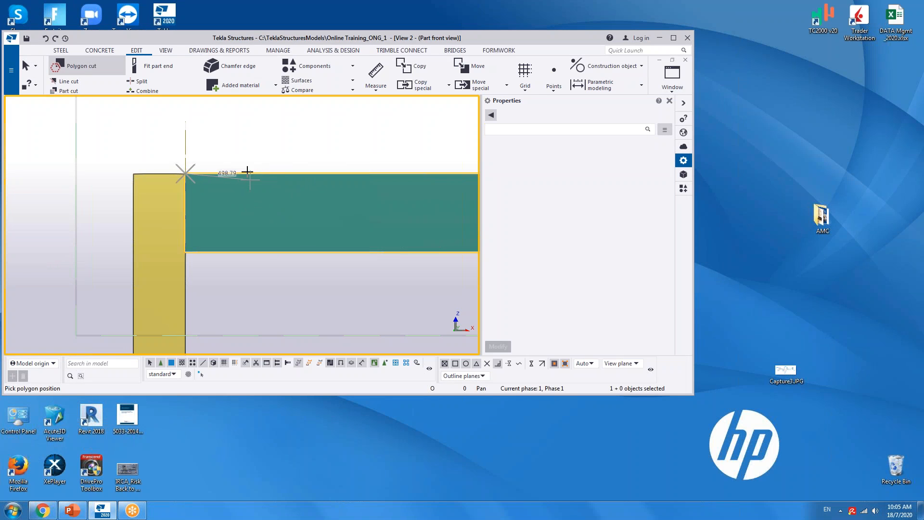
right_click(228, 157)
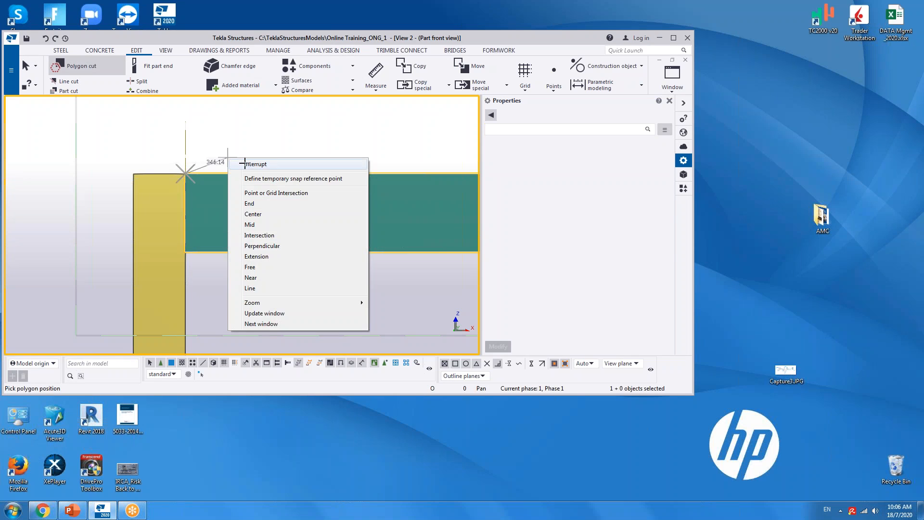
left_click(244, 163)
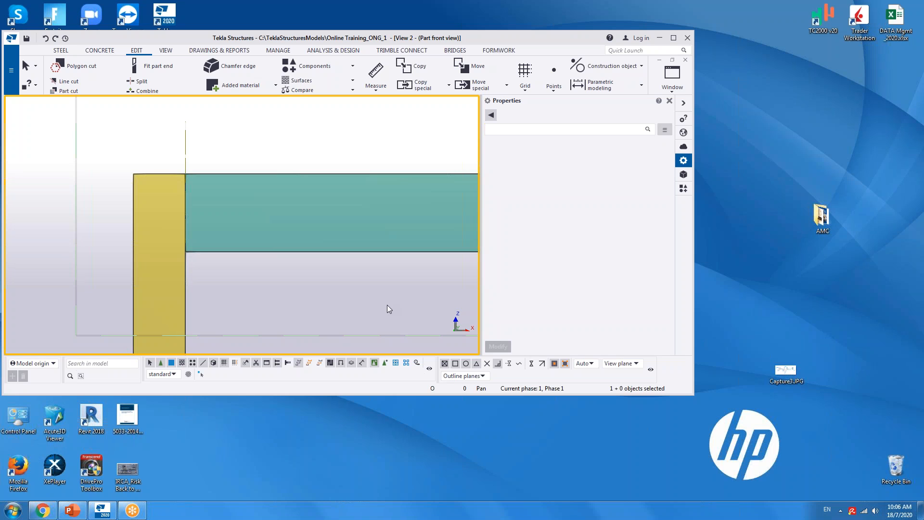
Examine the beam along its supporting columns and check the concrete beam's properties near the end column.
scroll(353, 295, "down", 2)
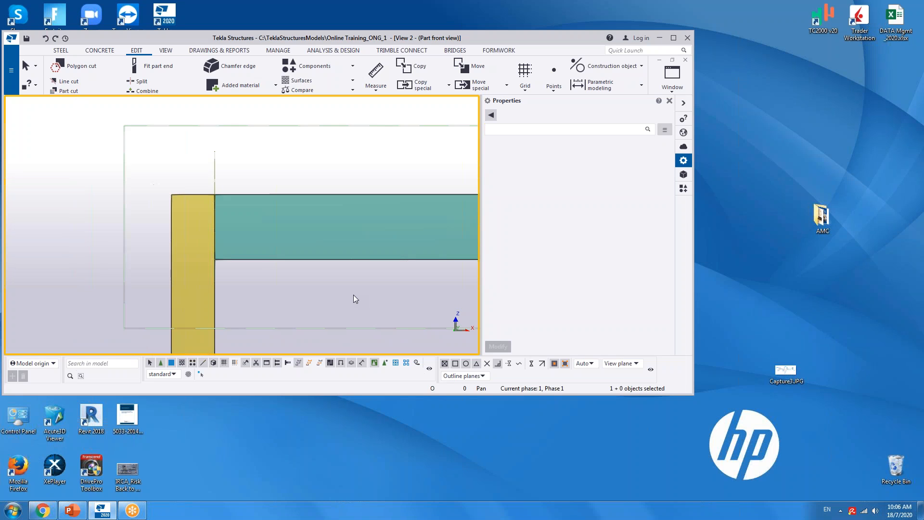
scroll(353, 294, "down", 1)
middle_click_drag(350, 286, 218, 267)
scroll(238, 254, "down", 4)
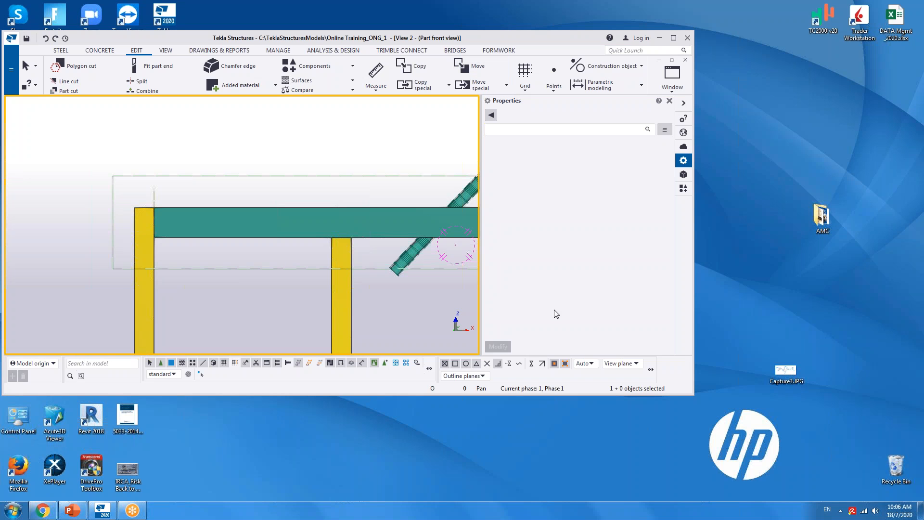
scroll(167, 221, "up", 4)
middle_click_drag(101, 197, 175, 216)
scroll(175, 215, "up", 2)
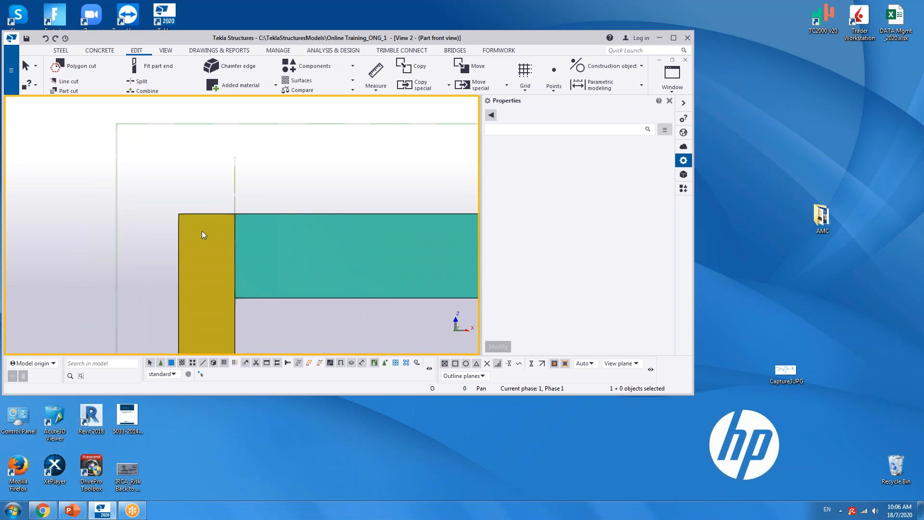
middle_click_drag(258, 278, 239, 209)
left_click(281, 182)
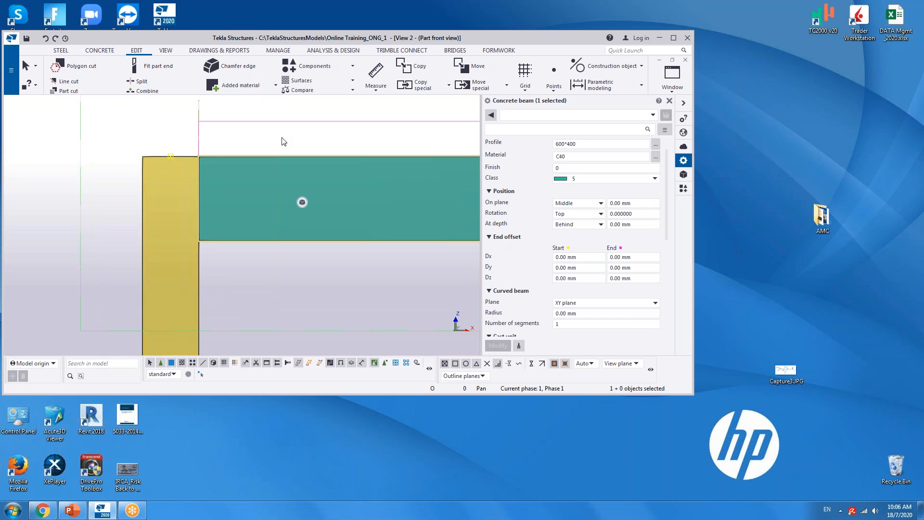
left_click(284, 141)
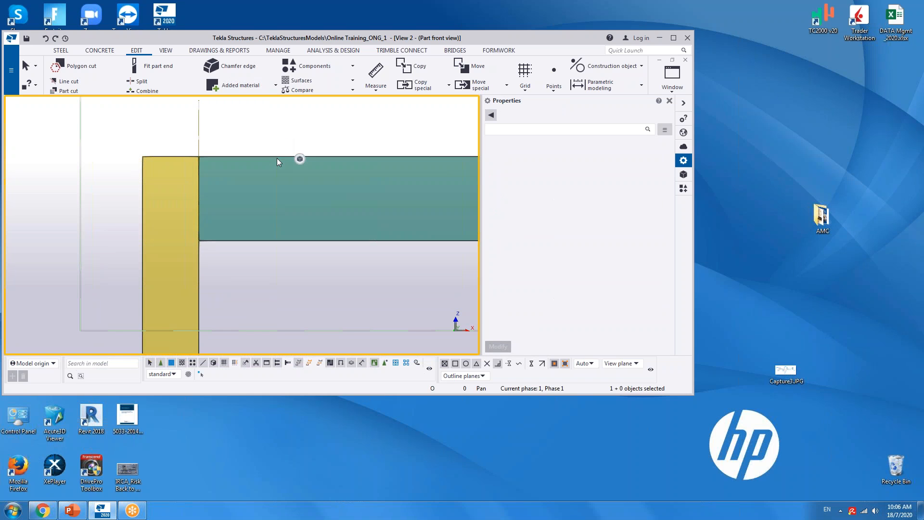
Reapply the standard color and transparency setting to the part front view.
double_click(265, 140)
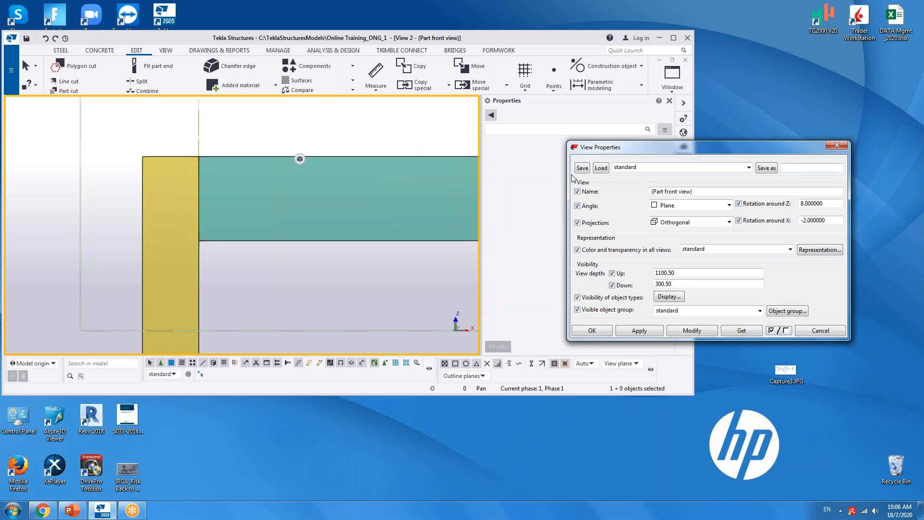
left_click(790, 249)
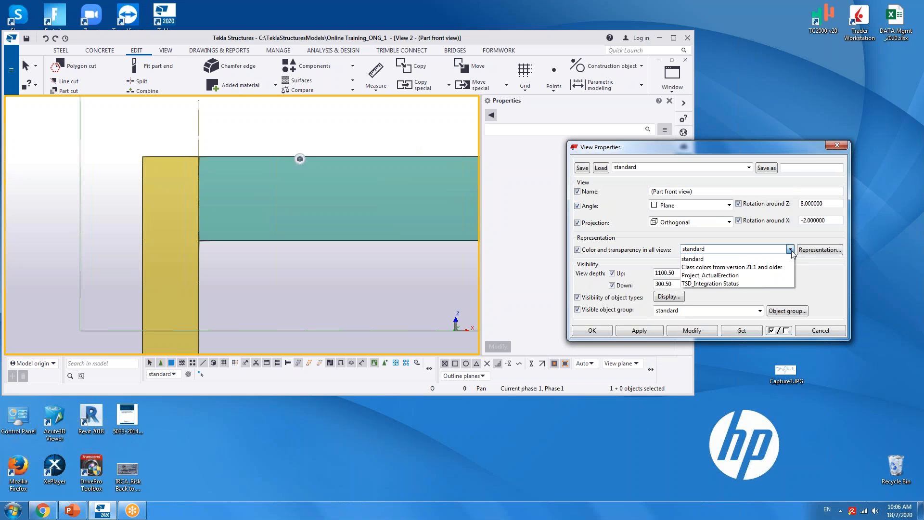
left_click(701, 259)
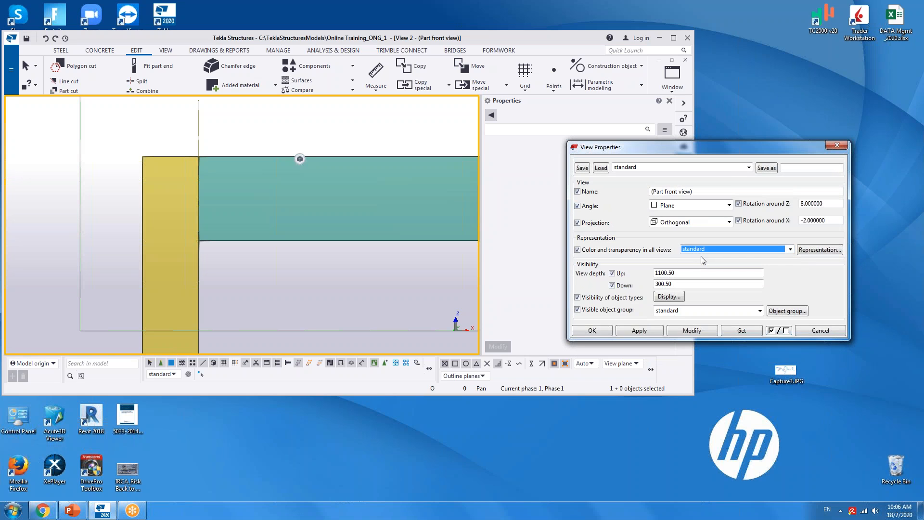
left_click(692, 331)
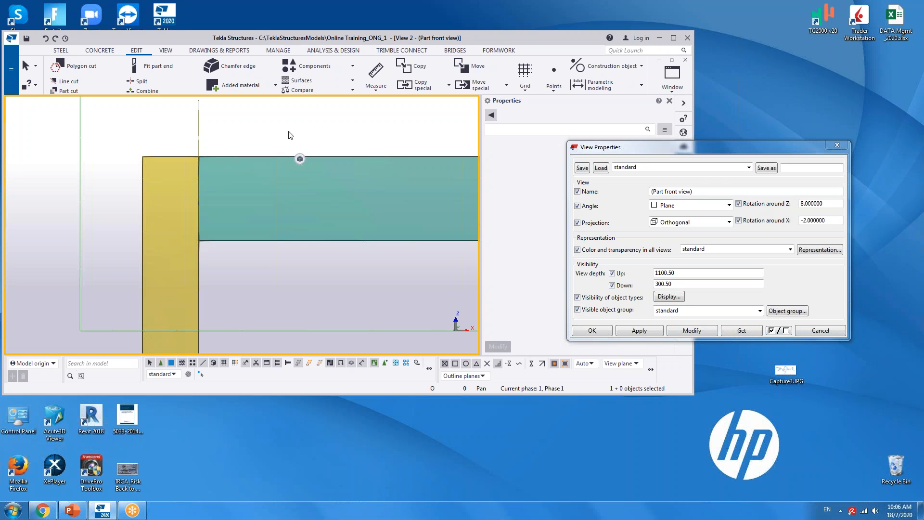
Check the view's object representation and object type visibility settings, leaving them as they are.
left_click(813, 252)
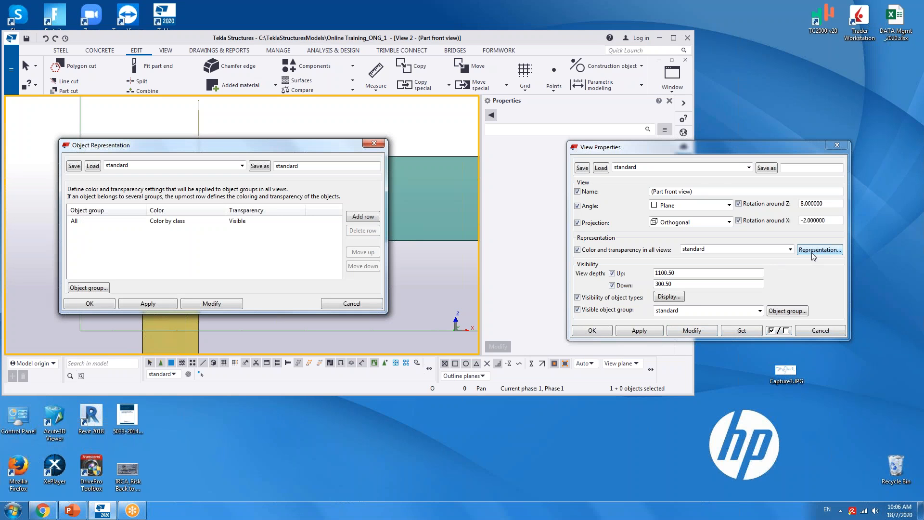
left_click(374, 143)
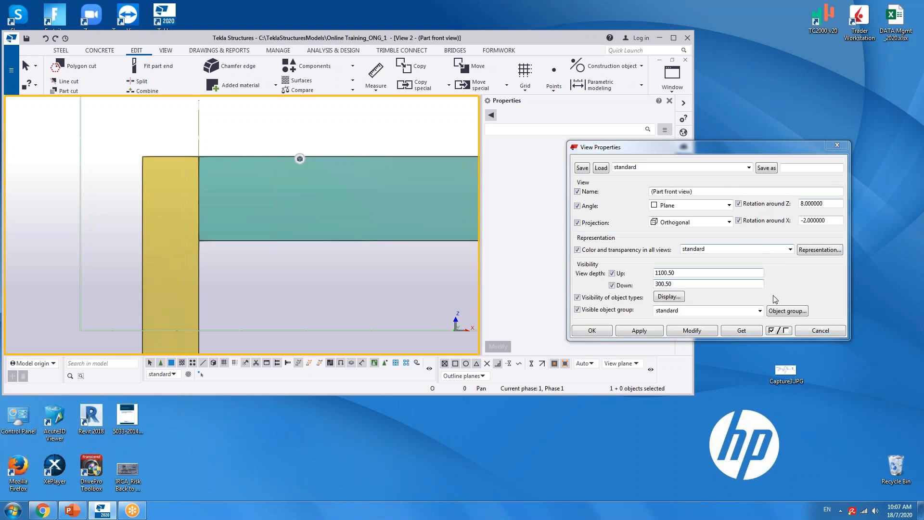
left_click(669, 297)
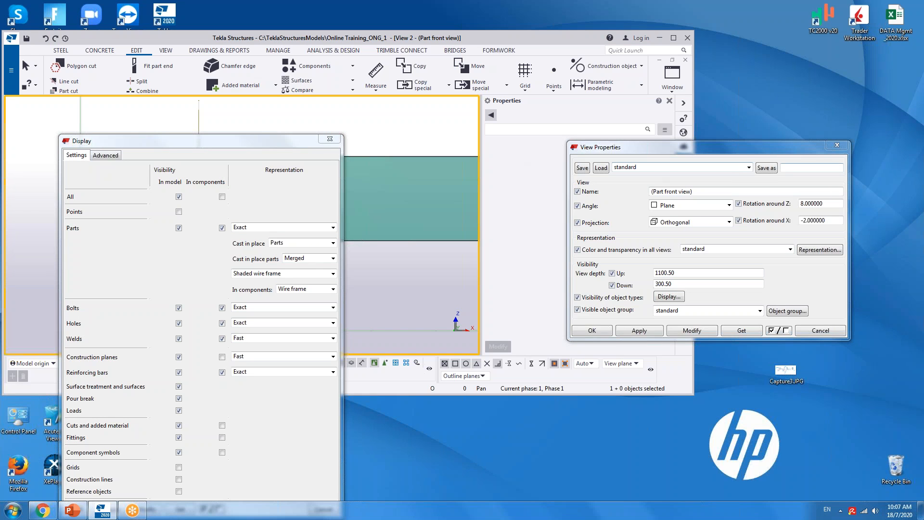
left_click(838, 145)
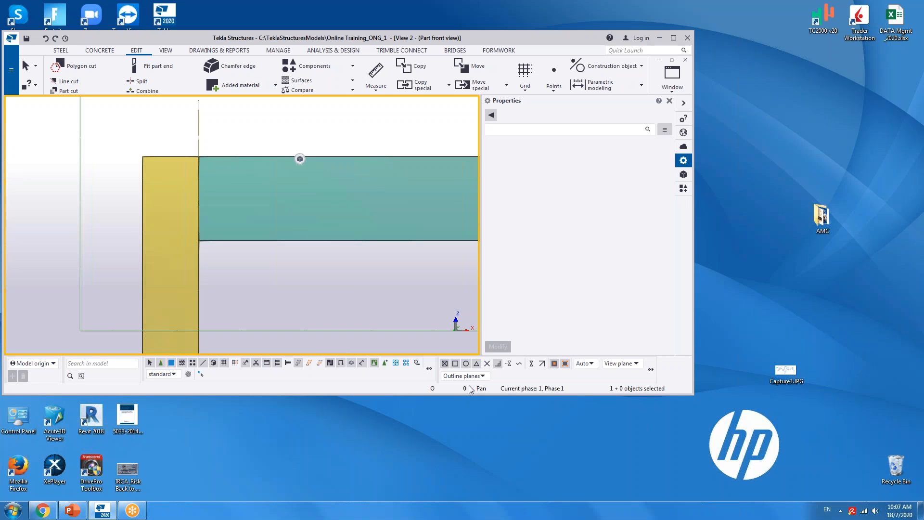
Cut an irregular stepped polygon about 550 mm wide and 500 mm deep into the beam's top edge near the end column, toggling snap to any position.
left_click(519, 364)
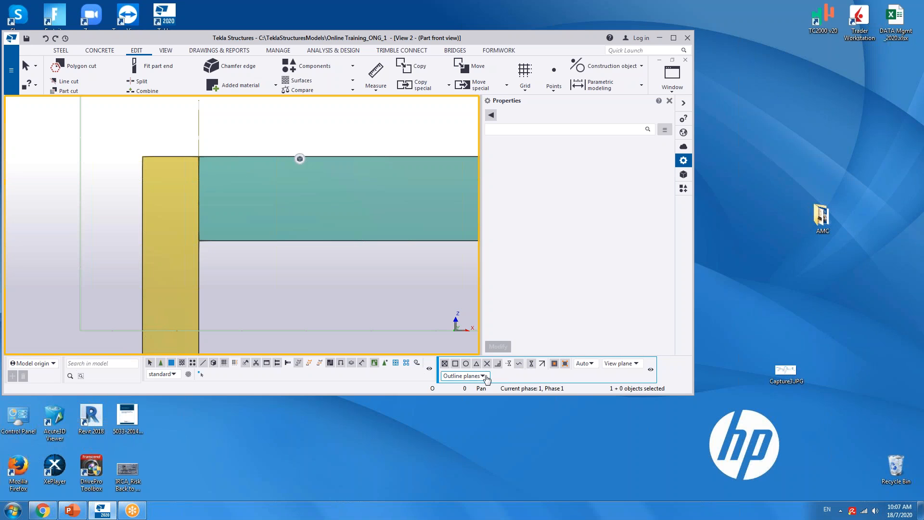
left_click(73, 66)
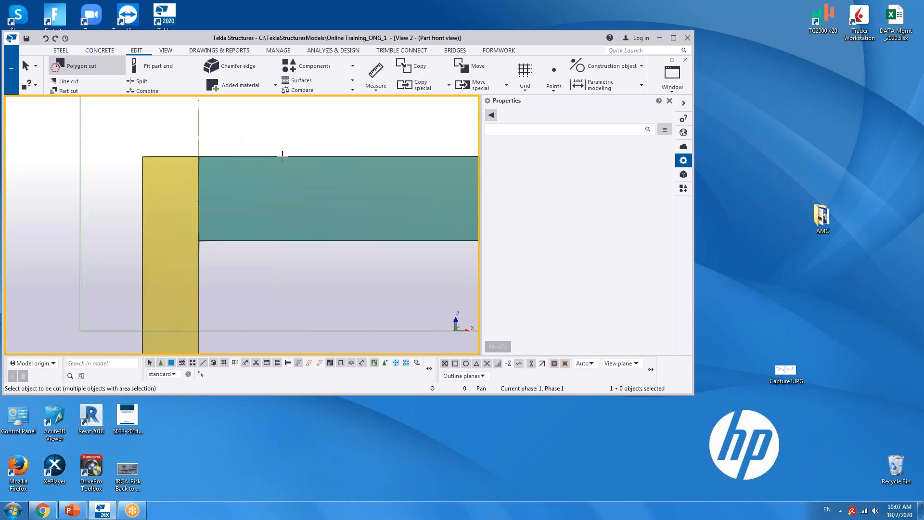
left_click(283, 155)
left_click(284, 154)
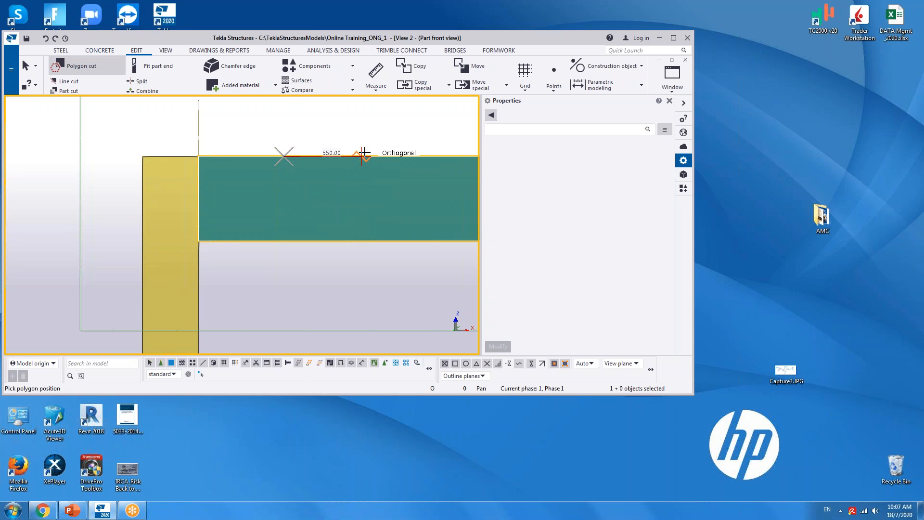
left_click(361, 156)
left_click(361, 198)
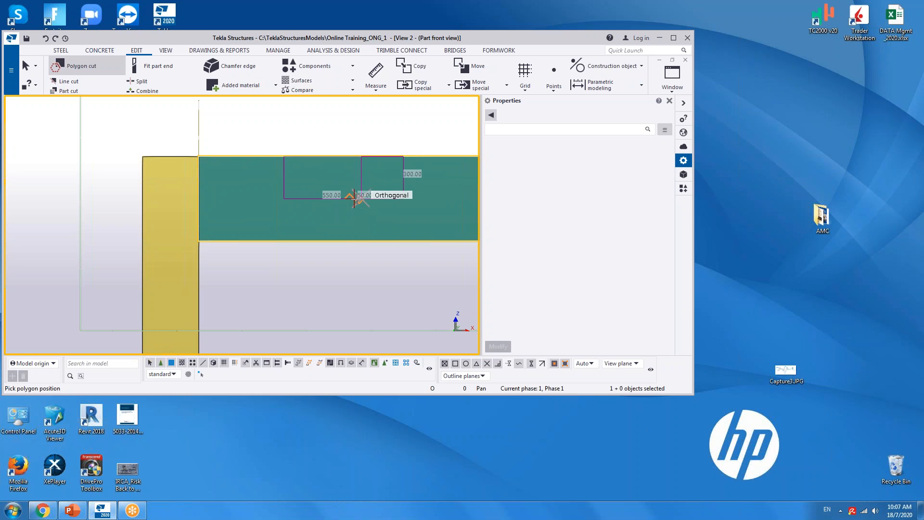
left_click(319, 198)
left_click(319, 226)
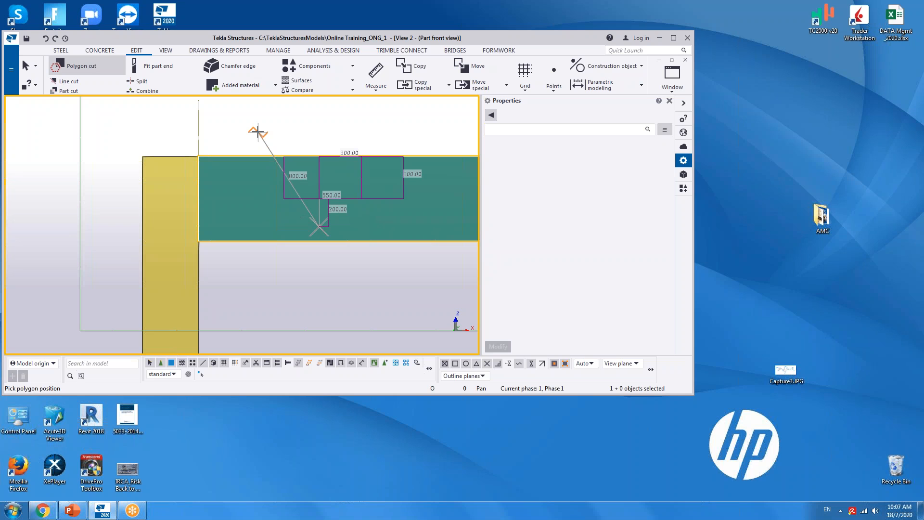
middle_click_drag(284, 131, 289, 134)
left_click(290, 159)
middle_click_drag(283, 192, 389, 214)
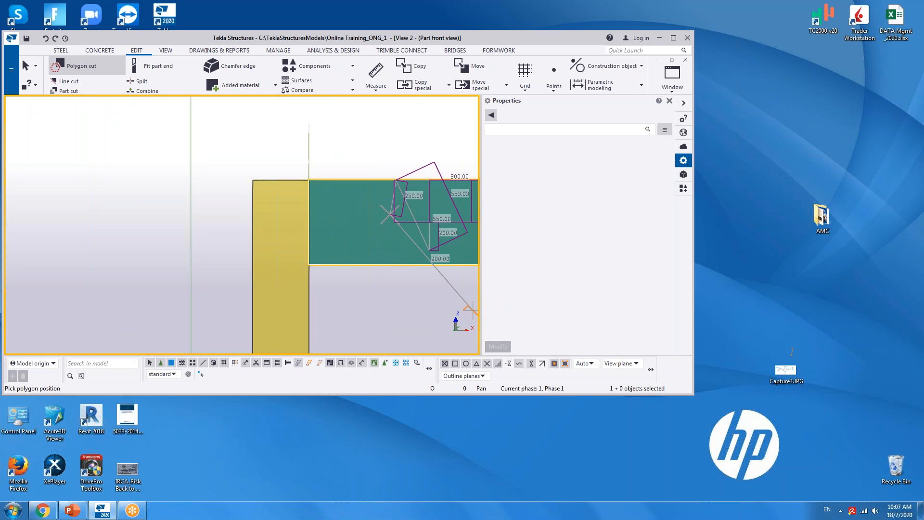
left_click(520, 363)
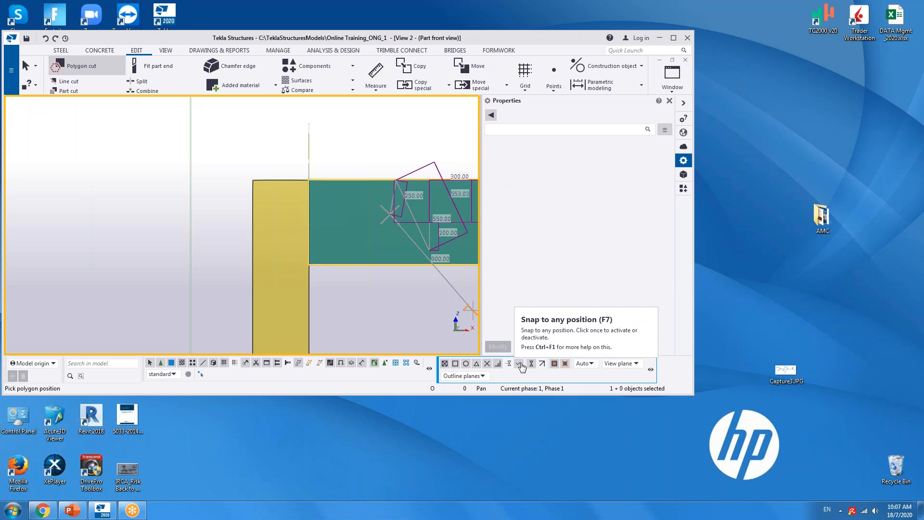
middle_click(366, 282)
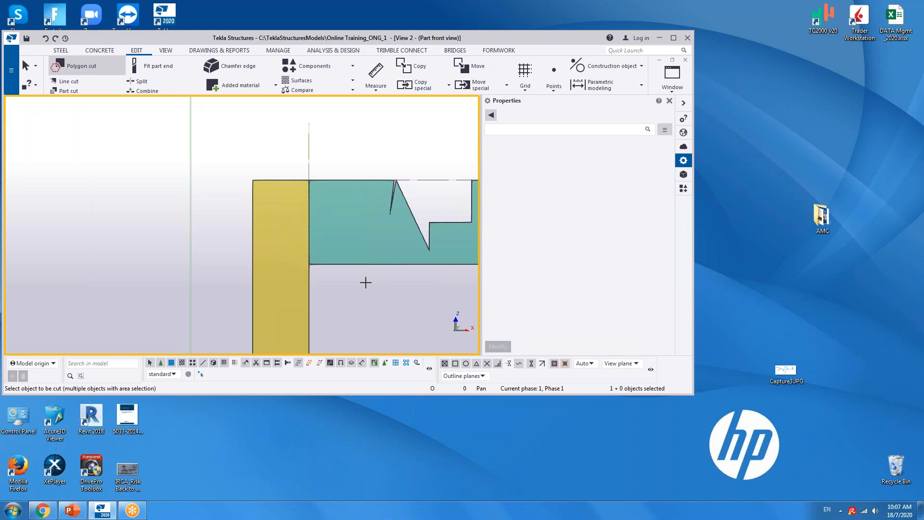
middle_click_drag(394, 275, 329, 271)
scroll(339, 254, "up", 1)
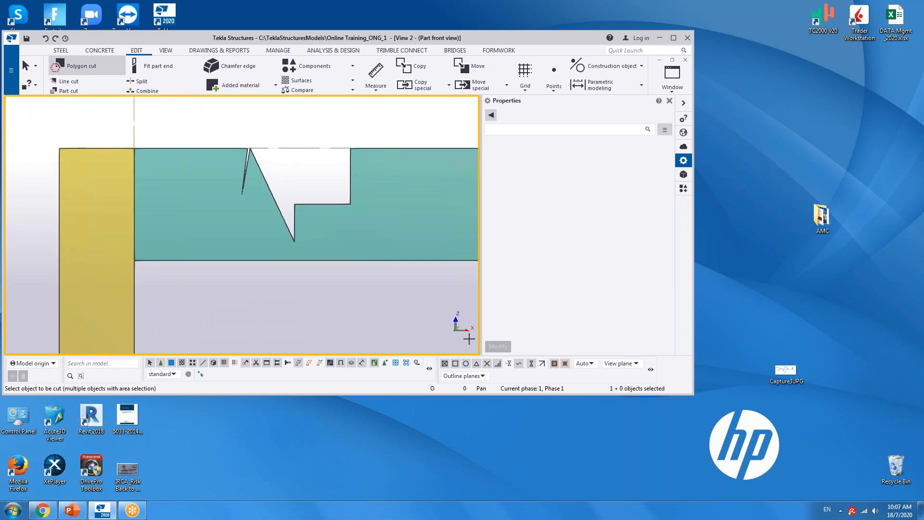
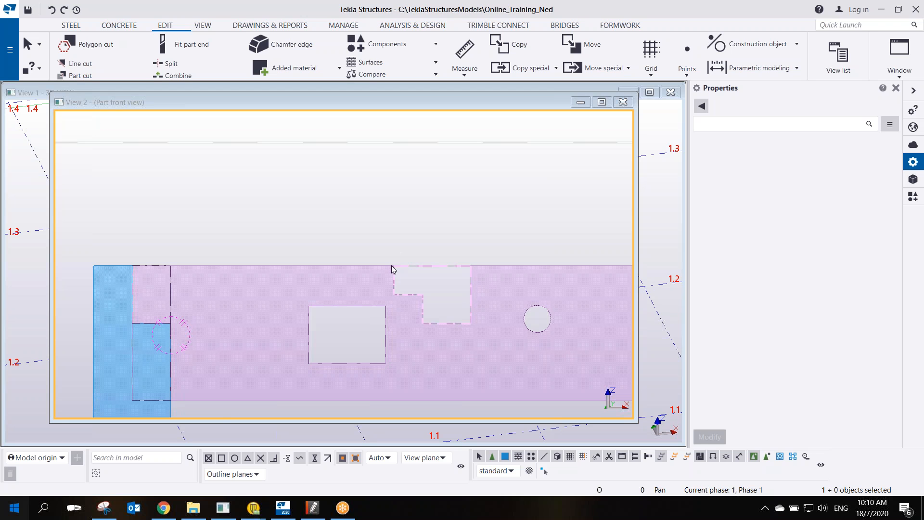
Examine the beam's notch, rectangular opening, stepped cut and round opening along its length between the supporting columns.
scroll(384, 270, "down", 4)
scroll(384, 268, "down", 2)
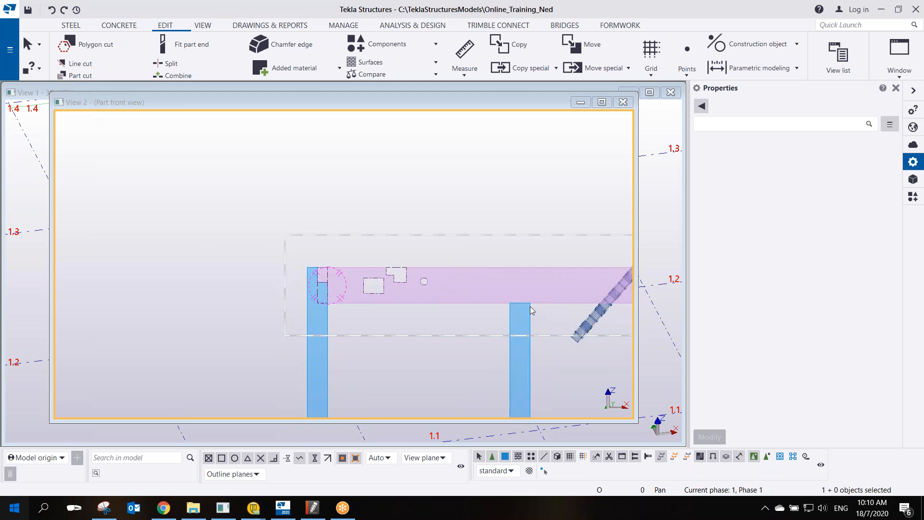
middle_click_drag(529, 306, 349, 303)
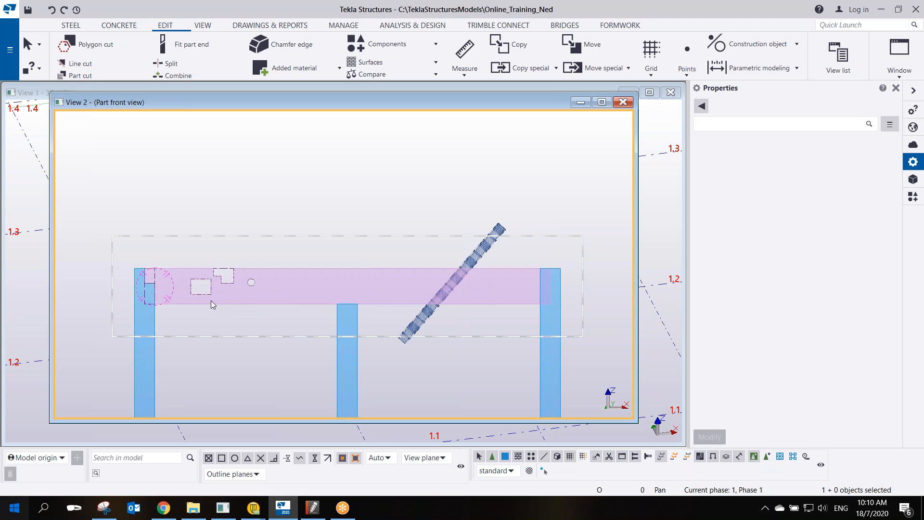
scroll(207, 301, "up", 6)
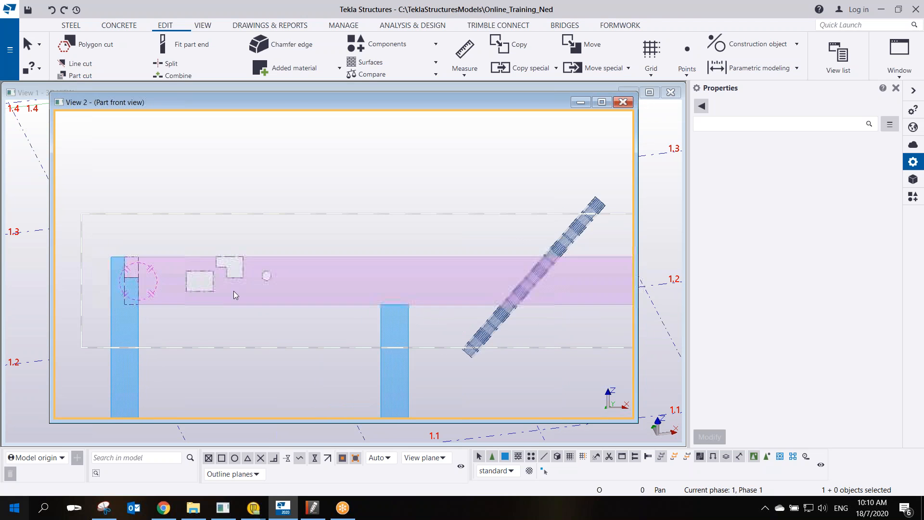
scroll(191, 276, "up", 4)
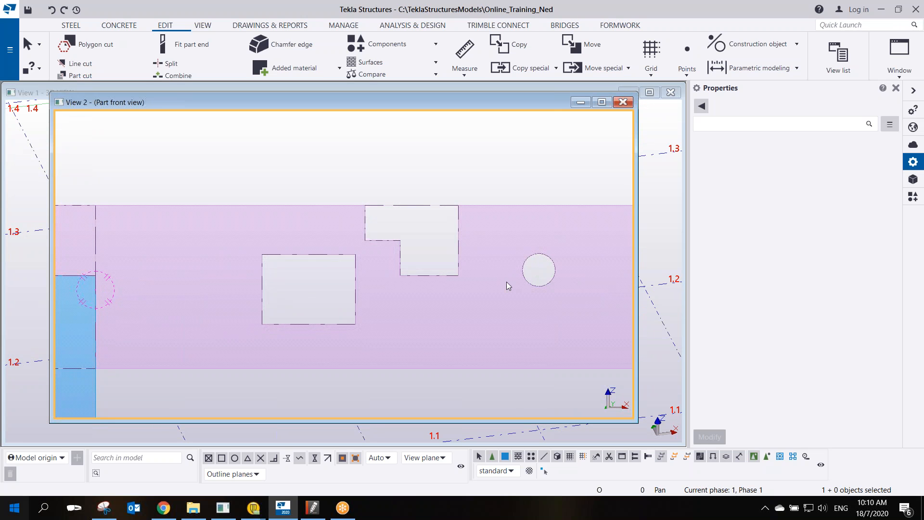
scroll(308, 245, "down", 2)
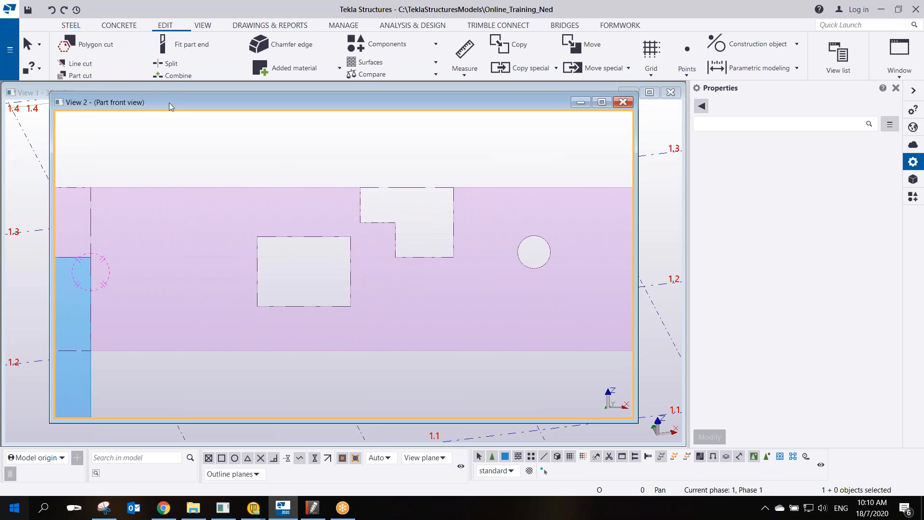
scroll(296, 236, "up", 2)
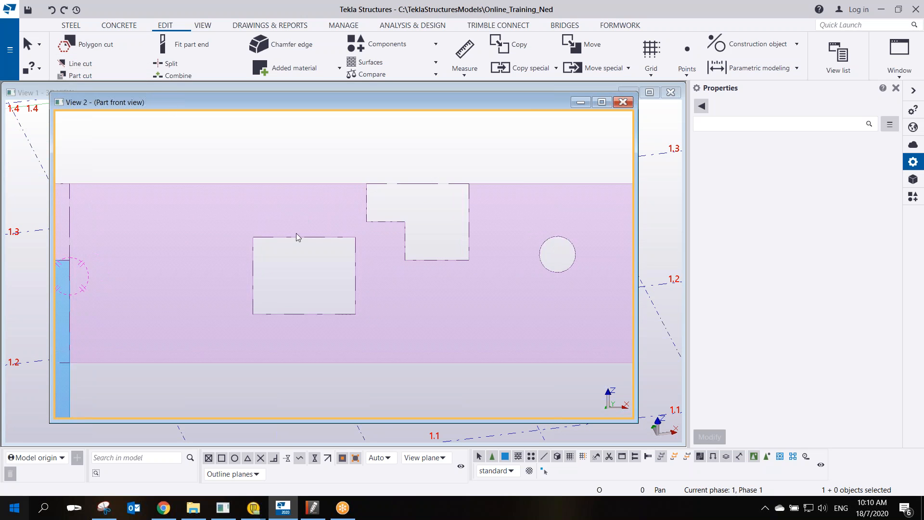
middle_click_drag(290, 261, 319, 264)
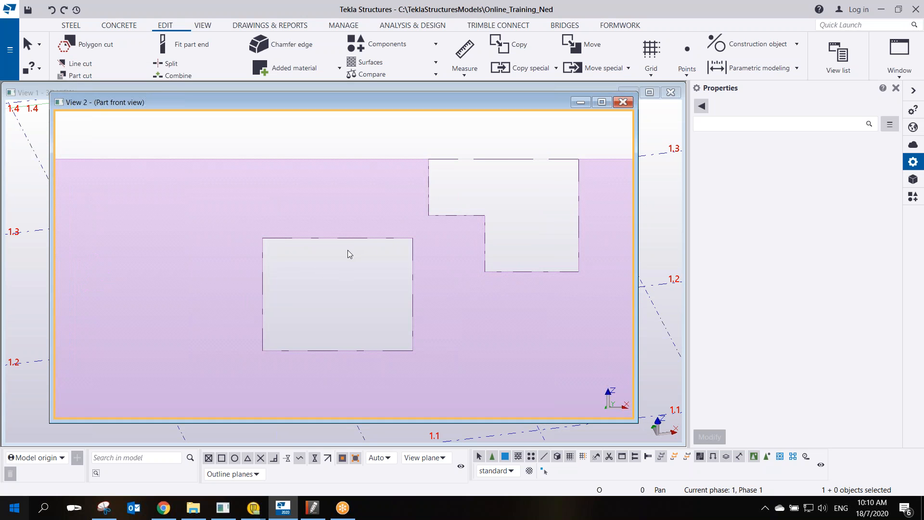
middle_click_drag(343, 258, 356, 287)
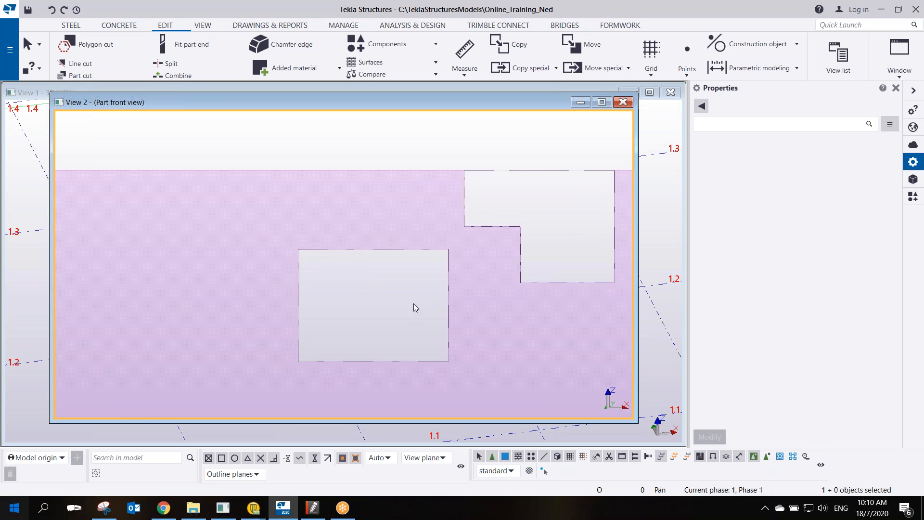
scroll(383, 293, "down", 3)
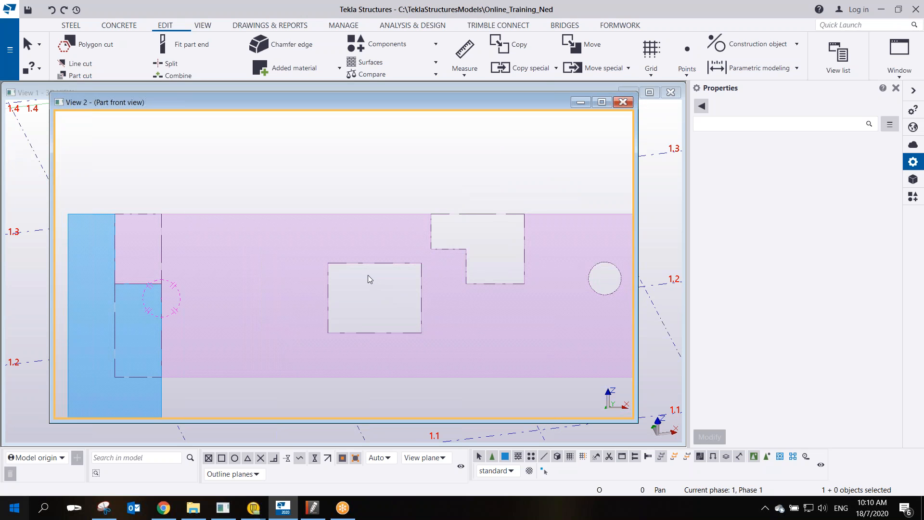
Apply a Line corner chamfer of 100 mm by 100 mm to the upper-left corner of the beam's rectangular opening.
scroll(365, 273, "up", 3)
middle_click_drag(340, 252, 319, 208)
left_click(318, 205)
left_click(275, 198)
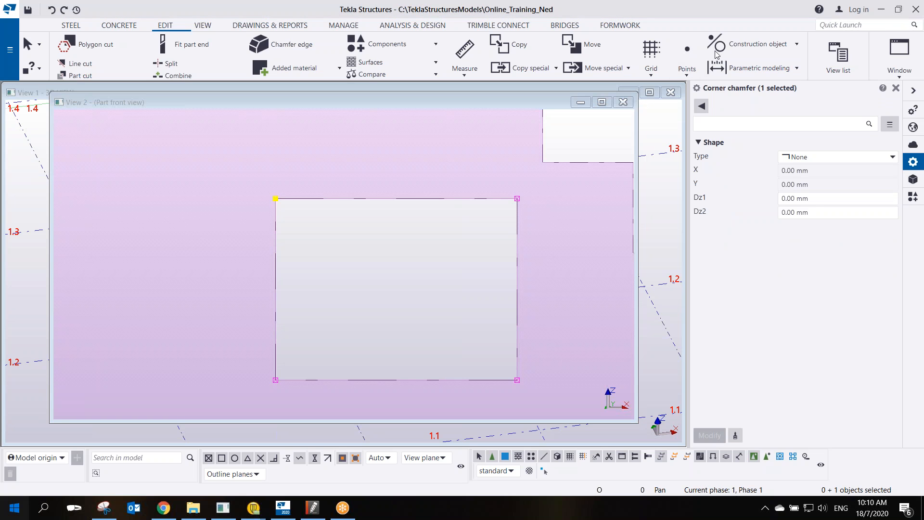
left_click(800, 159)
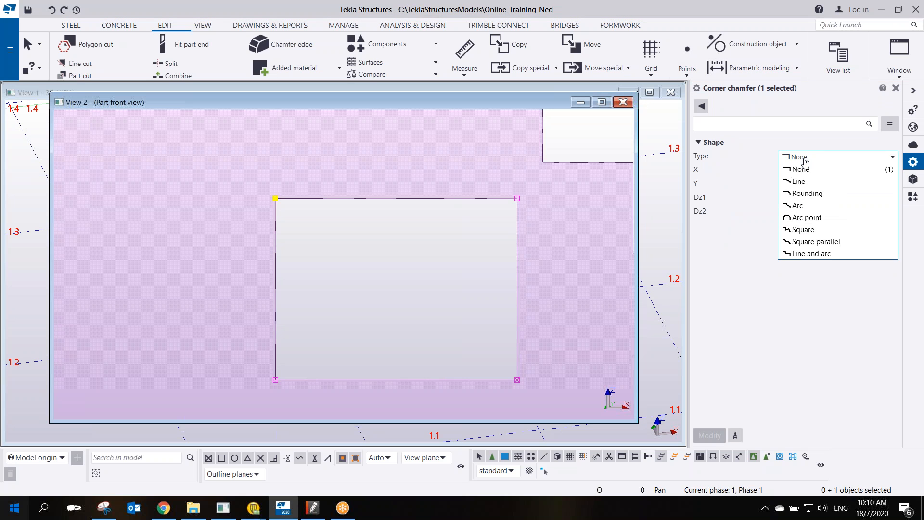
left_click(801, 182)
double_click(819, 170)
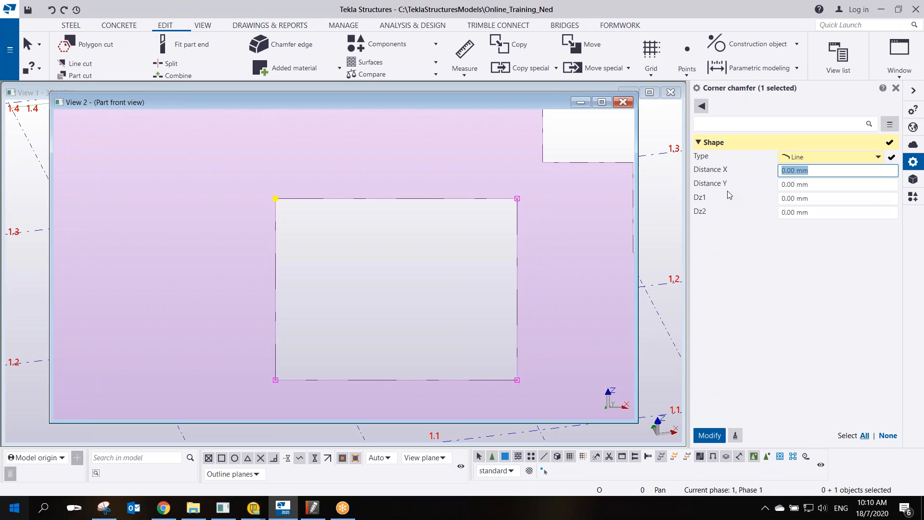
type("100")
key("Tab")
type("100")
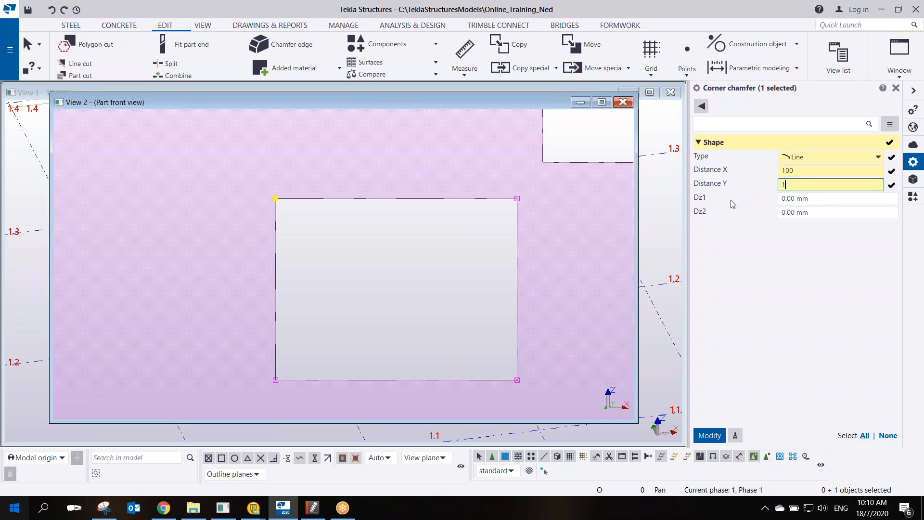
key("Return")
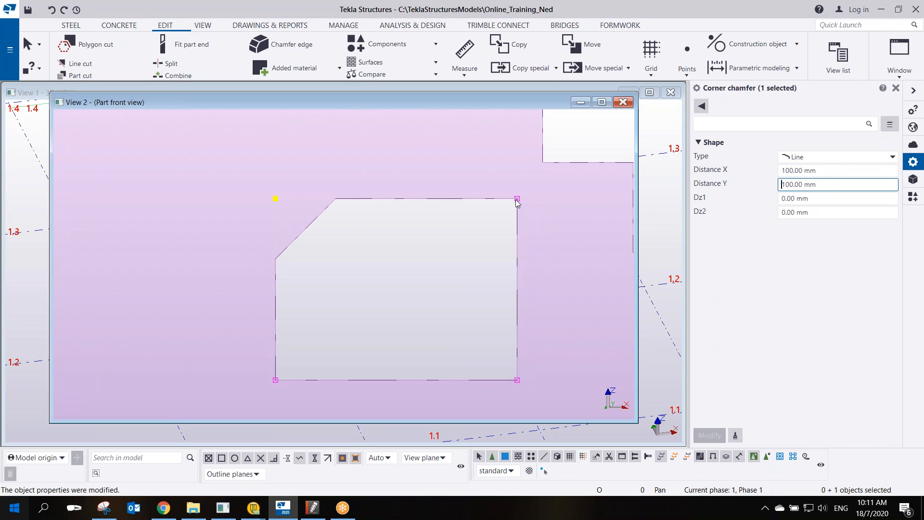
Round the upper-right corner of the rectangular opening with a Rounding chamfer of 50 mm radius.
left_click(806, 157)
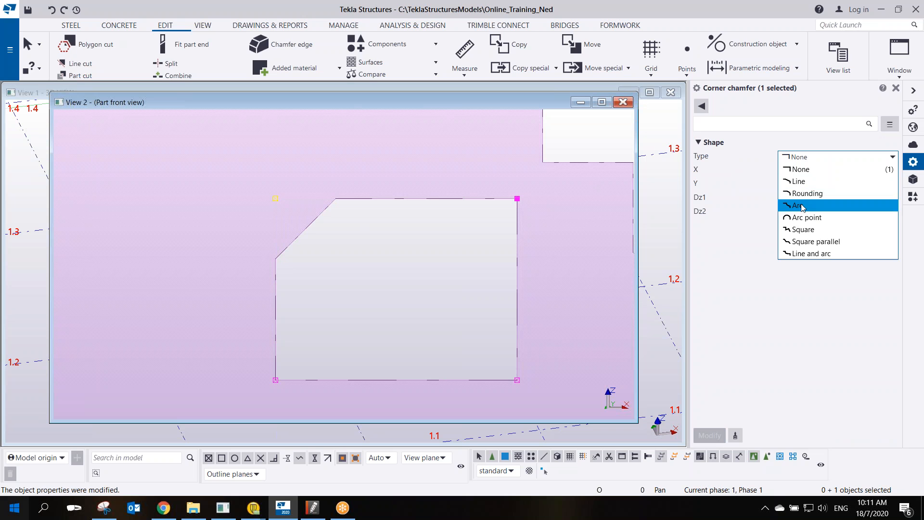
left_click(803, 193)
key("Tab")
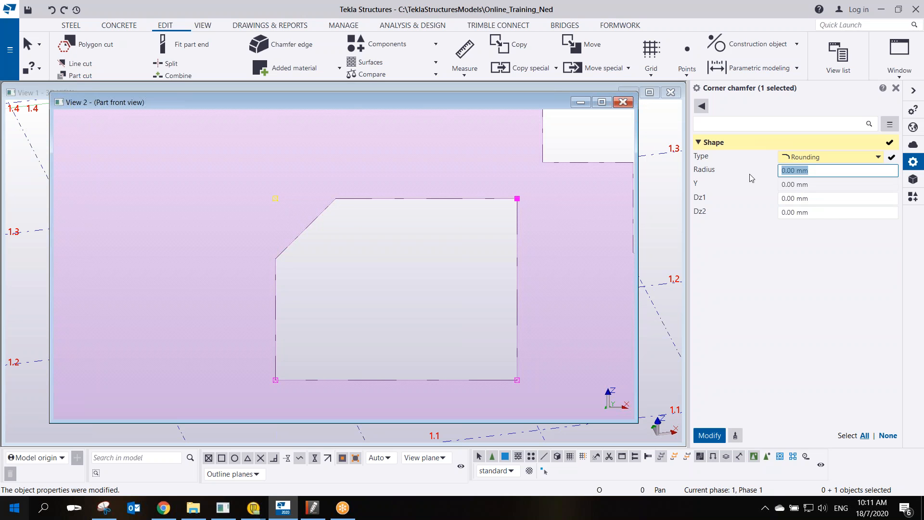
type("50")
key("Return")
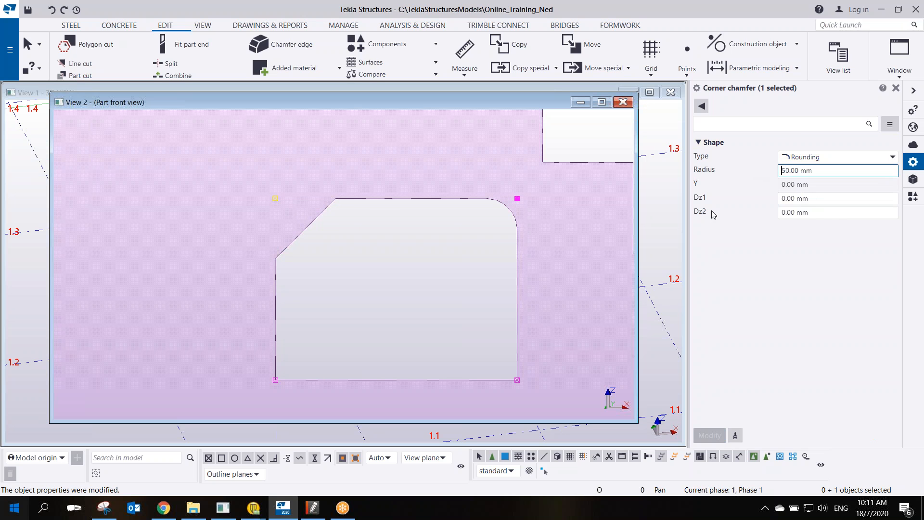
Apply a Square corner chamfer of 50 mm by 50 mm to the lower-right corner of the opening.
left_click(516, 380)
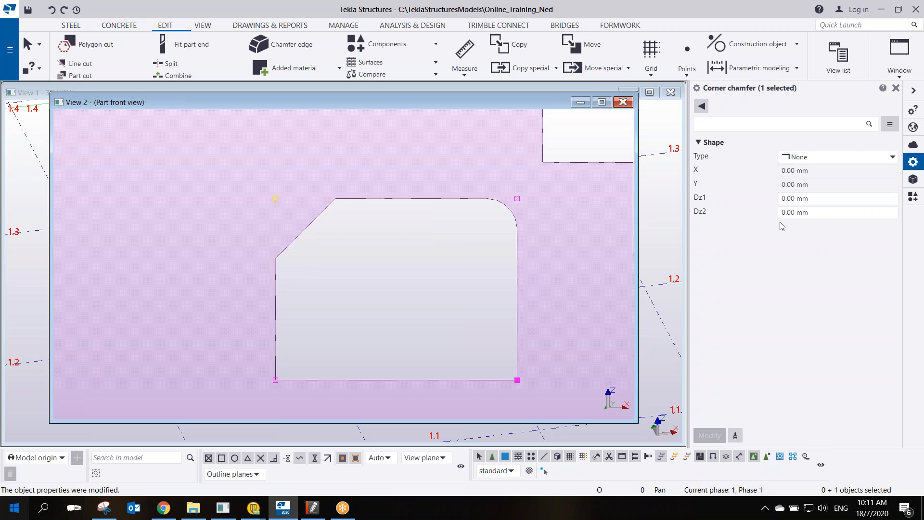
left_click(806, 159)
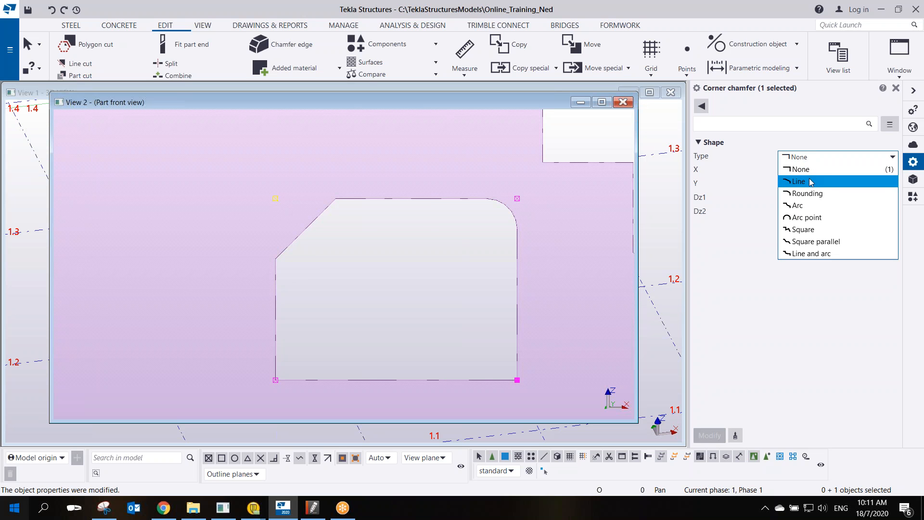
left_click(808, 229)
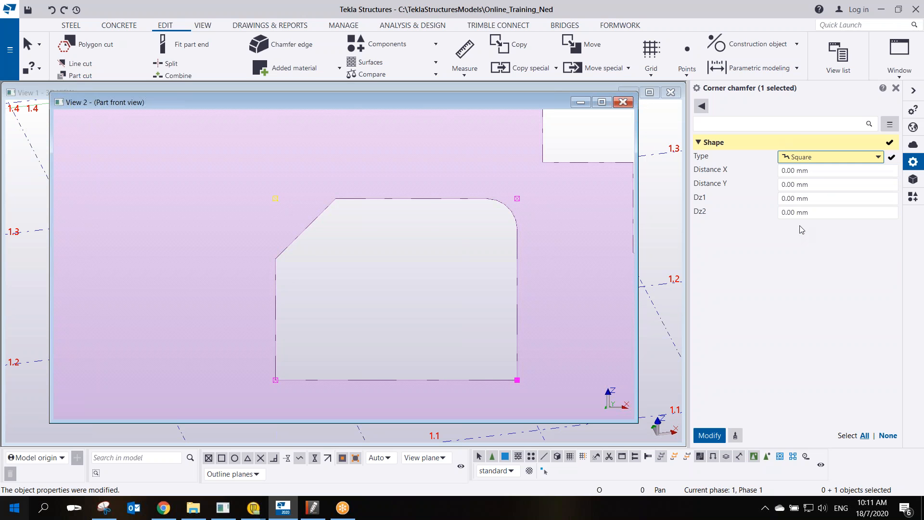
left_click(812, 172)
type("50")
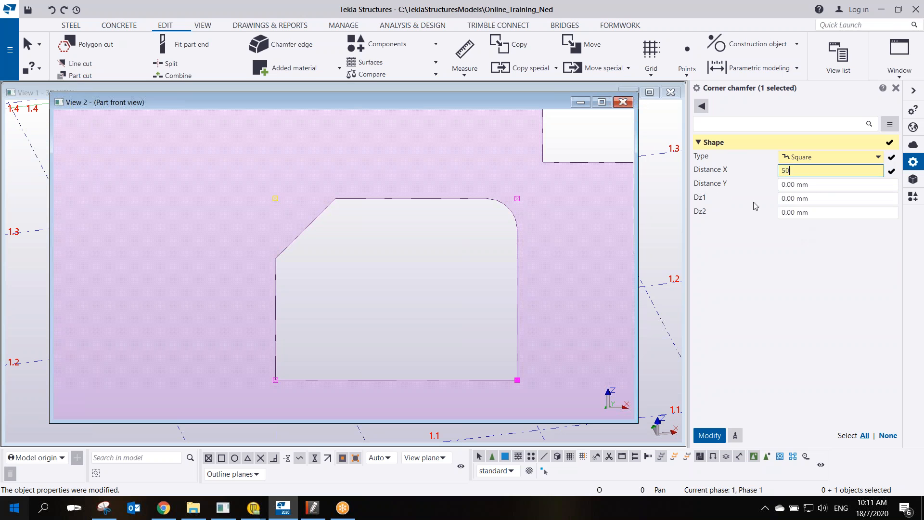
left_click(816, 188)
type("50")
key("Return")
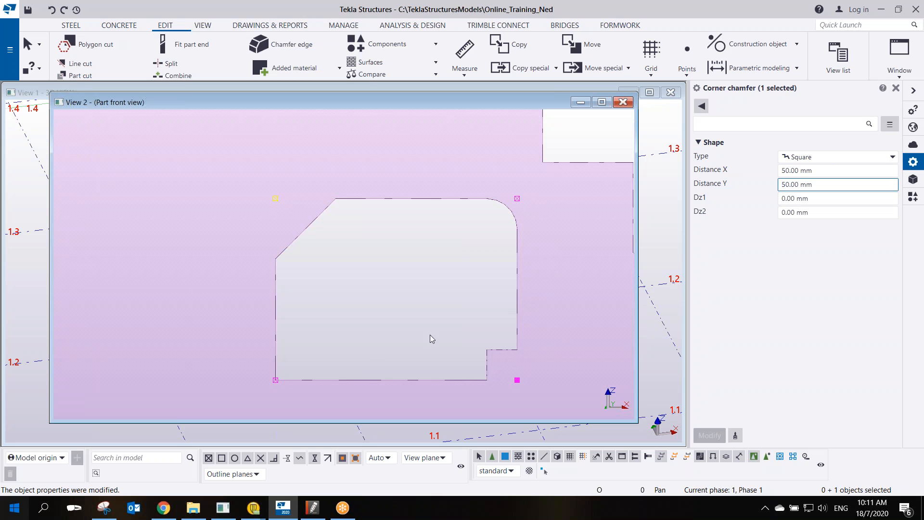
Try the Arc point chamfer type on the lower-left corner of the opening.
left_click(276, 379)
left_click(794, 158)
left_click(811, 215)
left_click(723, 432)
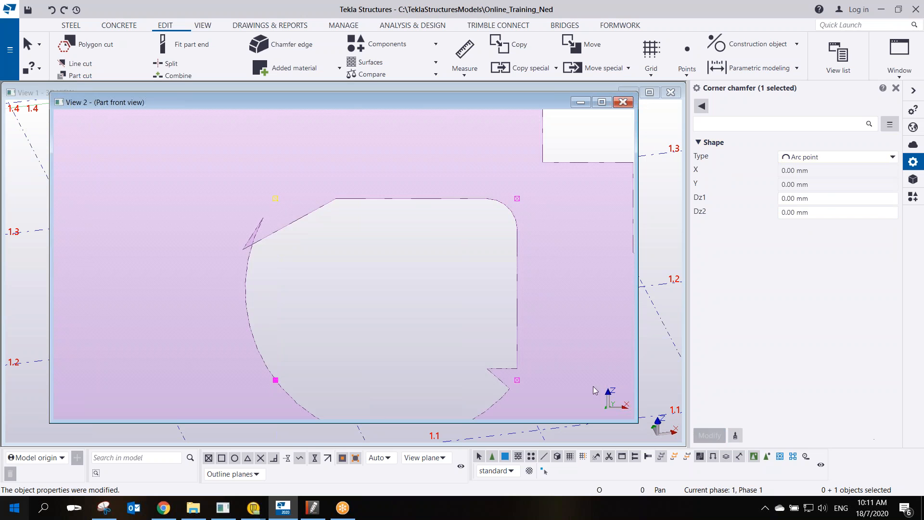
Set the opening's lower-left corner chamfer to Line and arc with radius 100 mm and distance Y 100 mm.
scroll(398, 327, "down", 2)
left_click(849, 158)
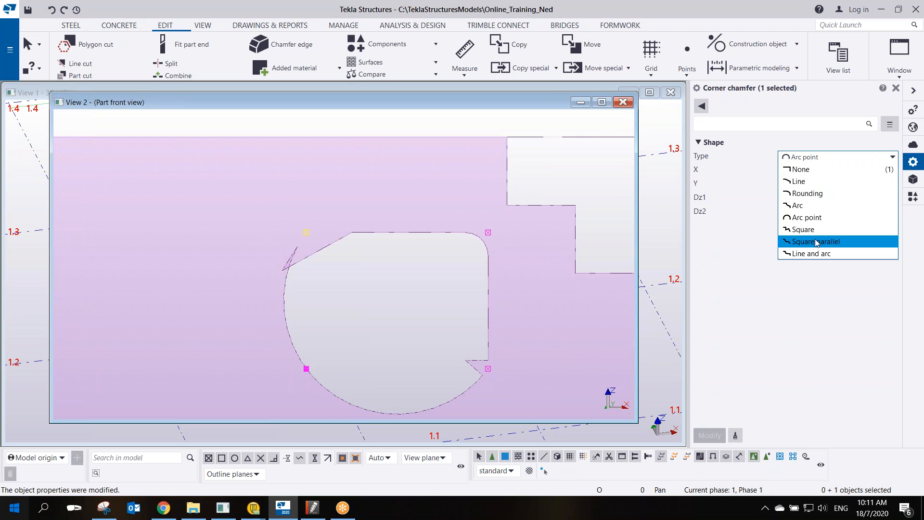
left_click(806, 253)
left_click(794, 171)
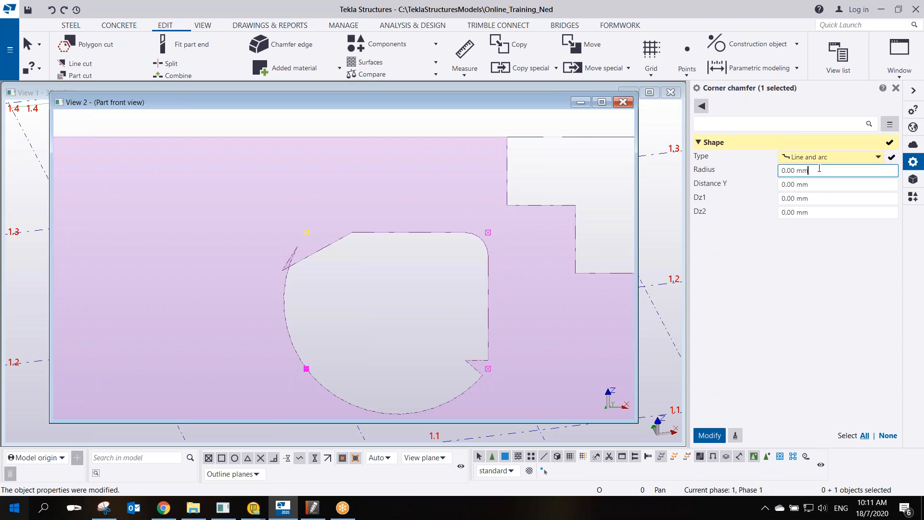
type("100")
left_click(809, 189)
type("100")
key("Return")
scroll(437, 270, "up", 1)
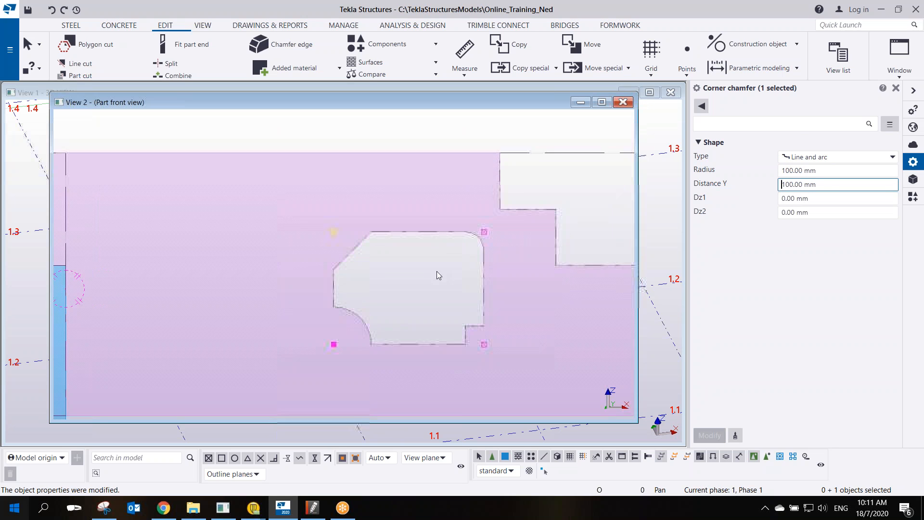
Examine the beam from the chamfered opening past the round opening to the middle column and the diagonal member.
scroll(438, 240, "down", 3)
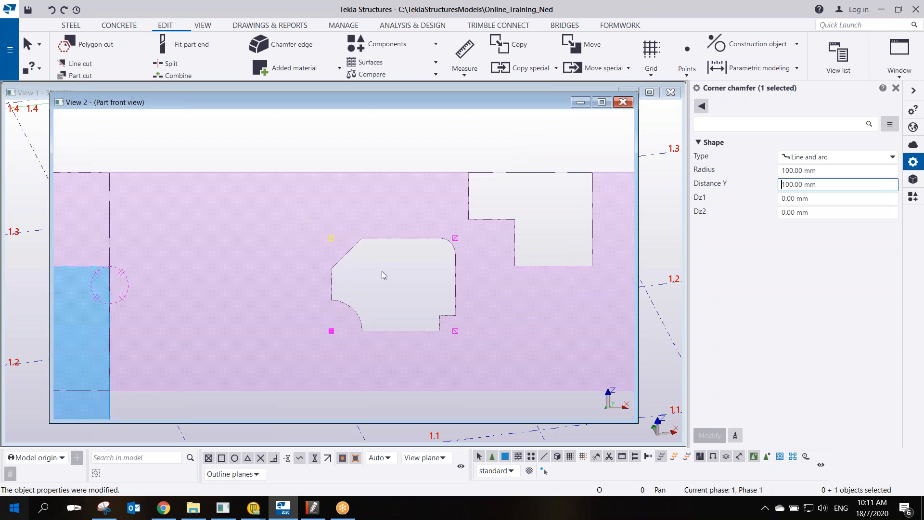
middle_click_drag(475, 206, 301, 234)
scroll(304, 233, "down", 1)
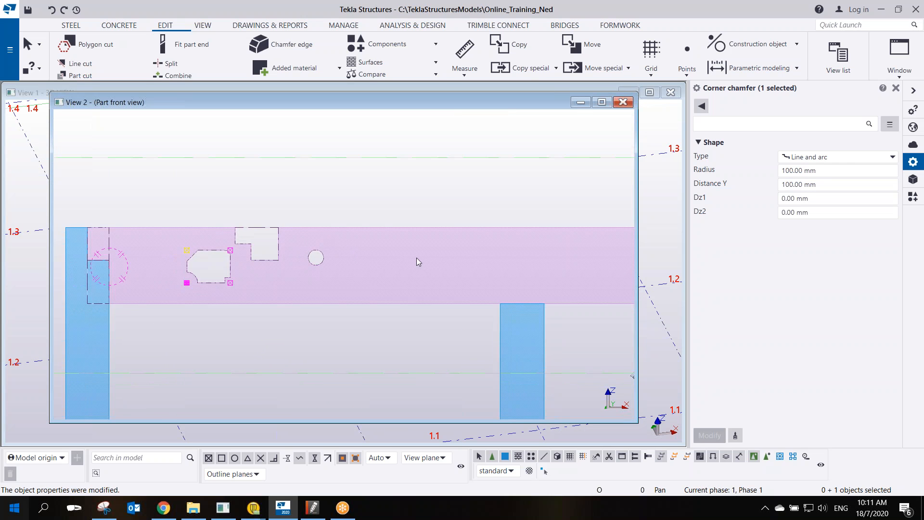
scroll(327, 249, "up", 2)
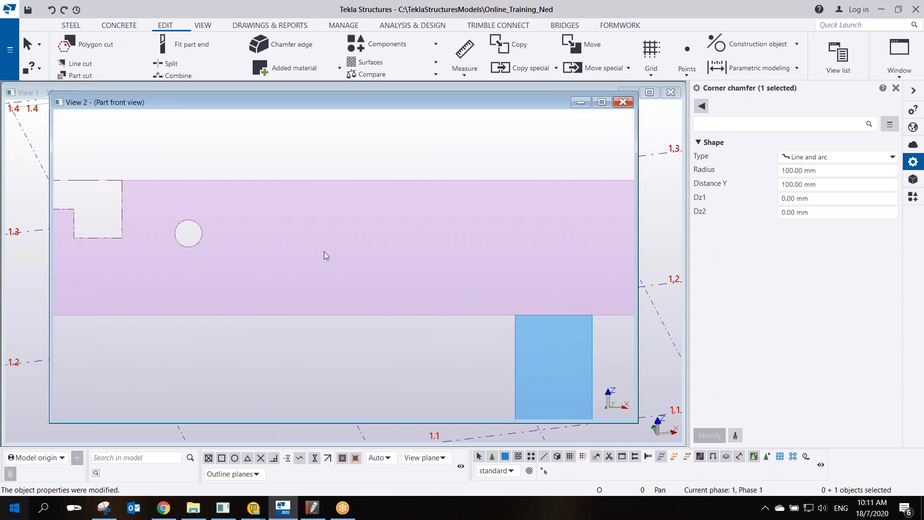
scroll(304, 279, "down", 3)
scroll(105, 269, "up", 4)
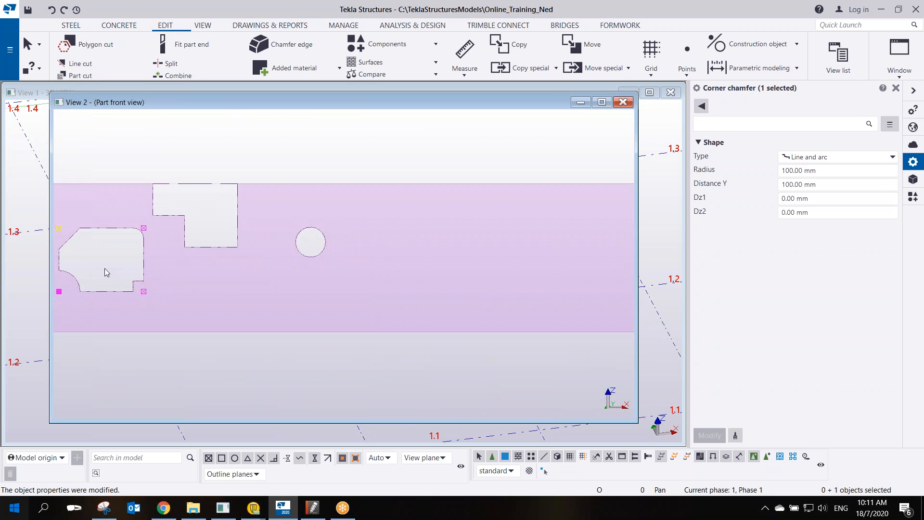
scroll(379, 232, "down", 2)
middle_click_drag(418, 233, 213, 213)
scroll(394, 270, "up", 3)
middle_click_drag(271, 258, 265, 291)
scroll(262, 291, "down", 2)
scroll(264, 295, "up", 2)
scroll(225, 304, "down", 3)
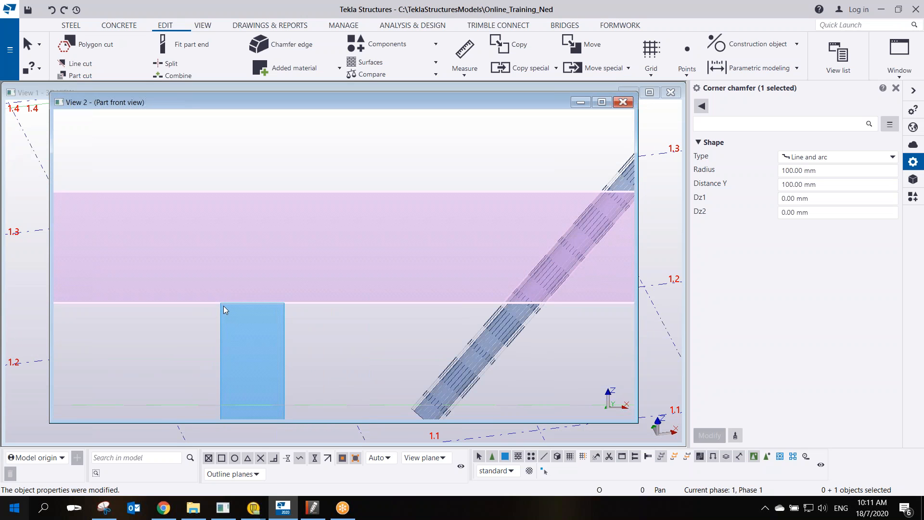
Place two points parallel to the middle column's top edge at a distance of 250 mm, inside the beam.
scroll(224, 294, "up", 1)
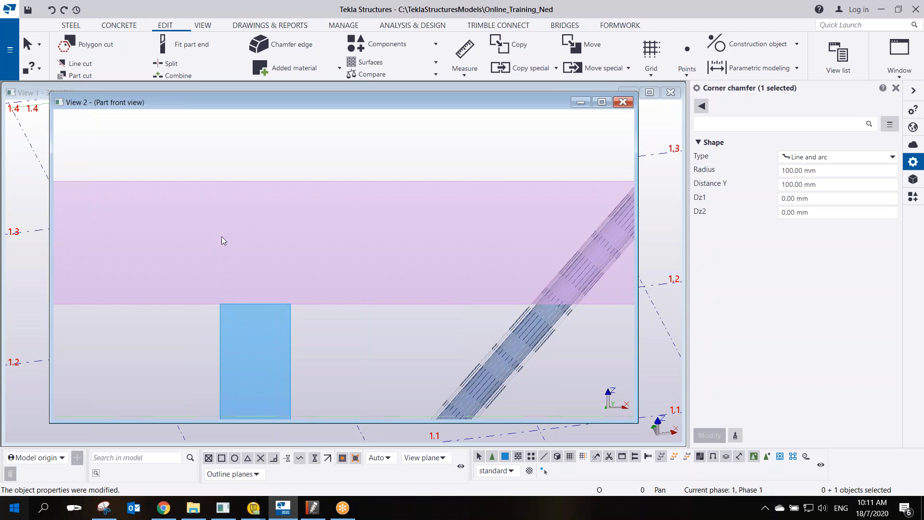
middle_click_drag(235, 293, 265, 299)
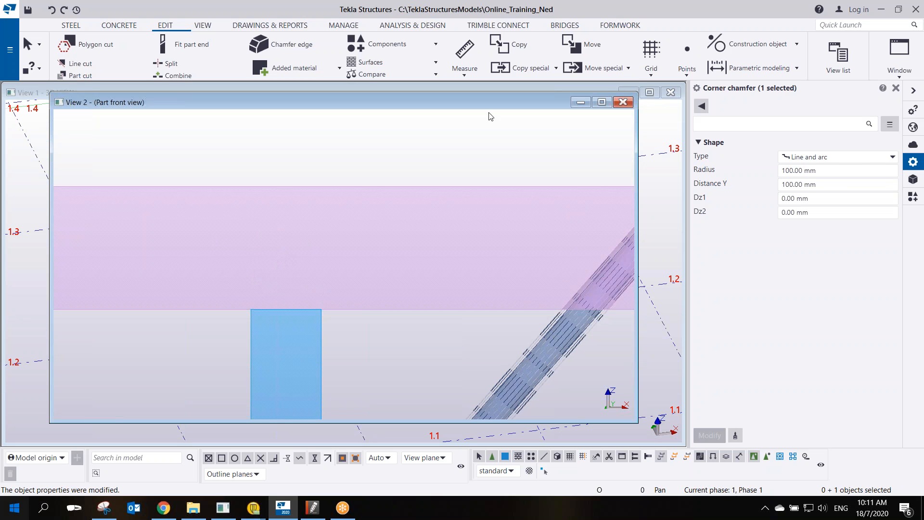
left_click(693, 71)
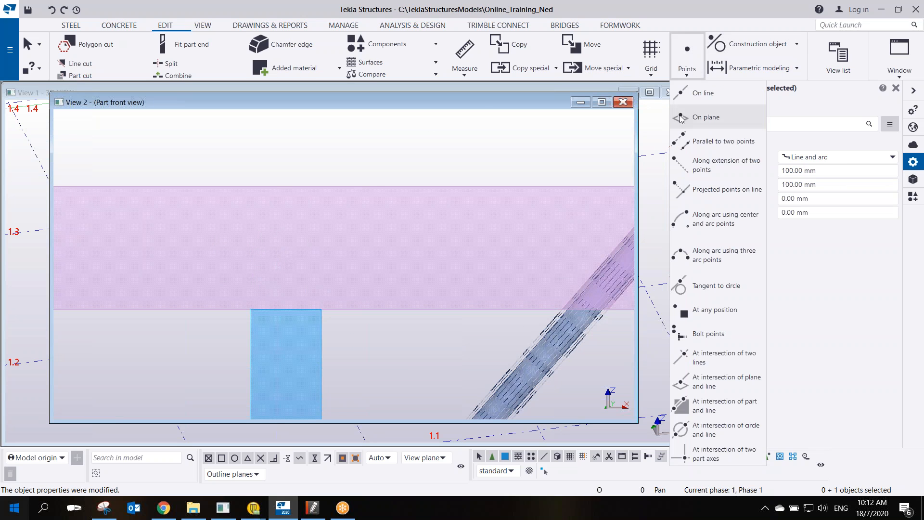
left_click(694, 144)
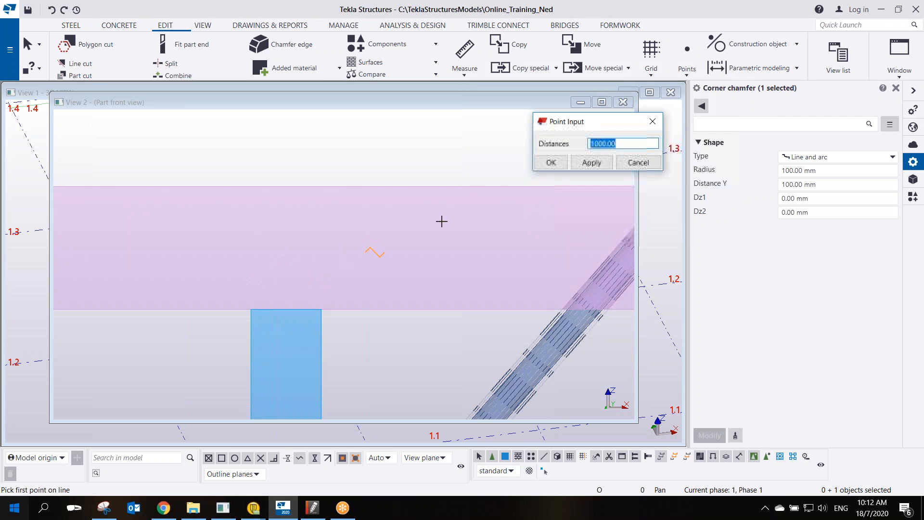
type("250")
left_click(605, 160)
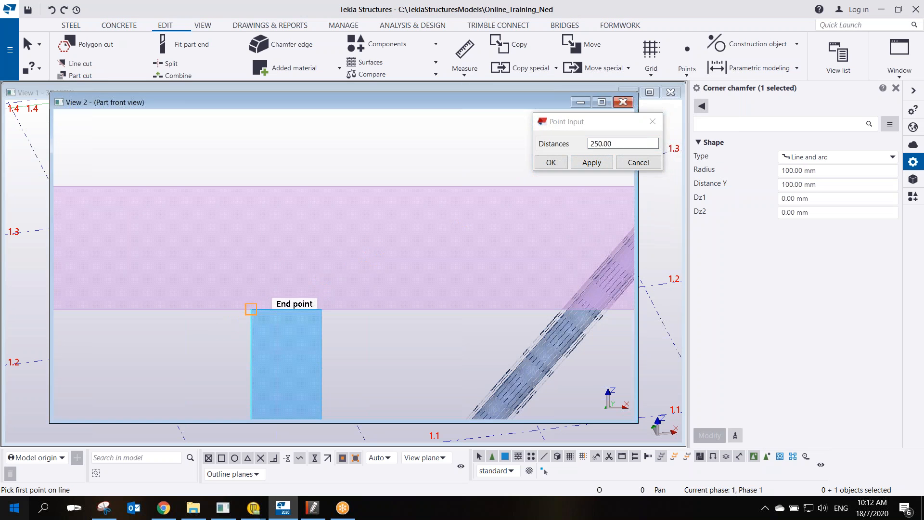
left_click(251, 309)
left_click(320, 310)
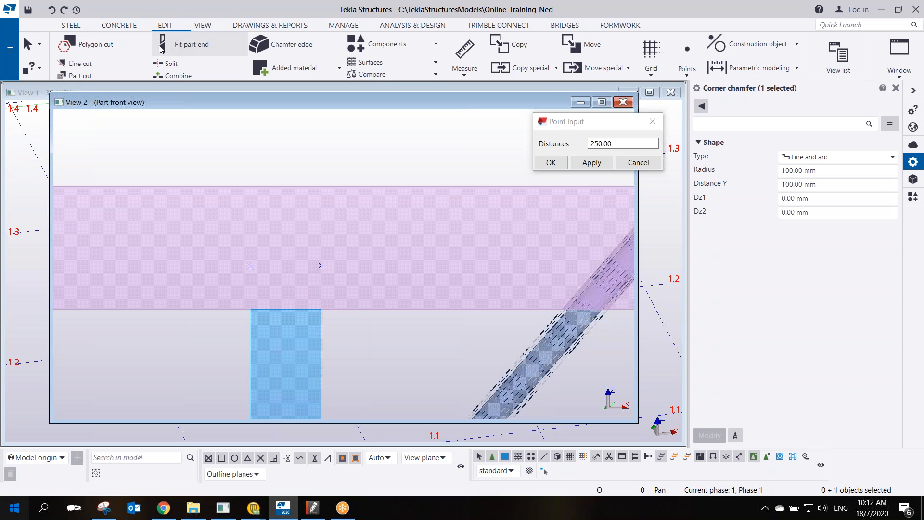
Cut a 400 mm by 250 mm rectangular notch in the beam's underside above the middle column with Polygon cut.
left_click(103, 45)
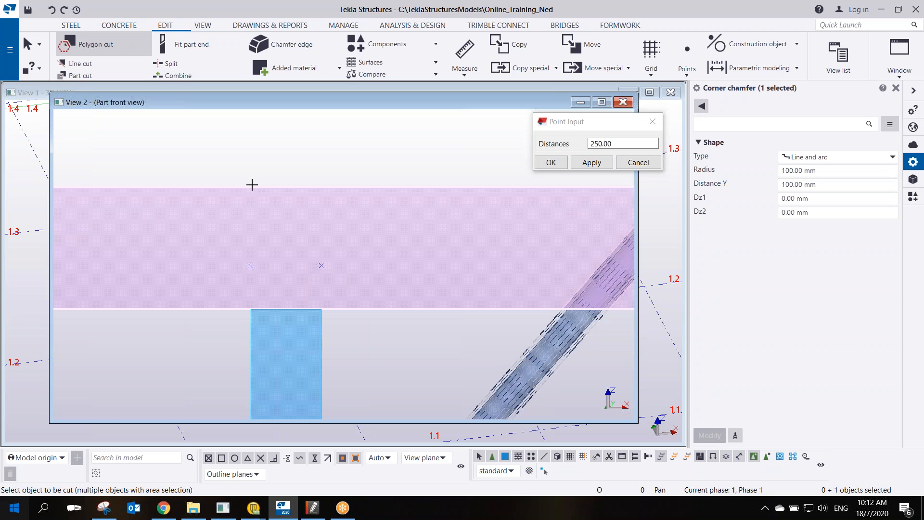
left_click(253, 192)
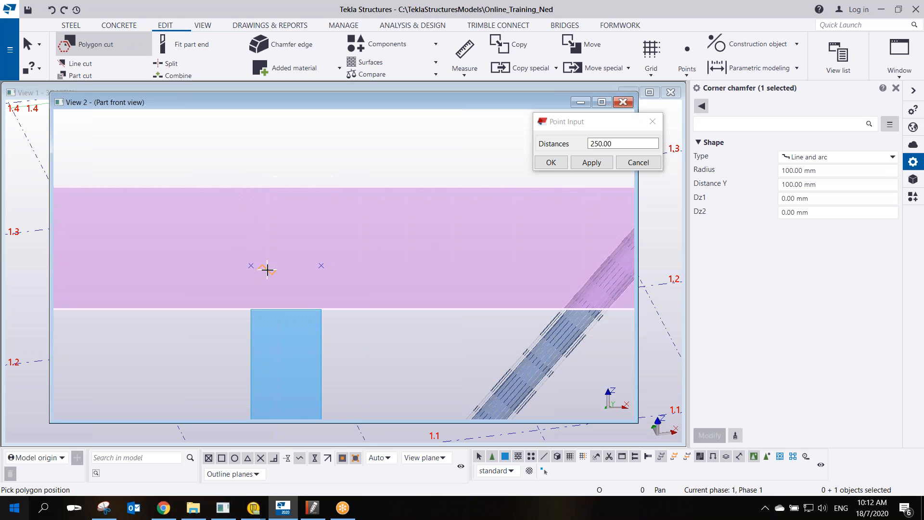
scroll(264, 268, "up", 2)
left_click(242, 262)
left_click(353, 262)
left_click(354, 332)
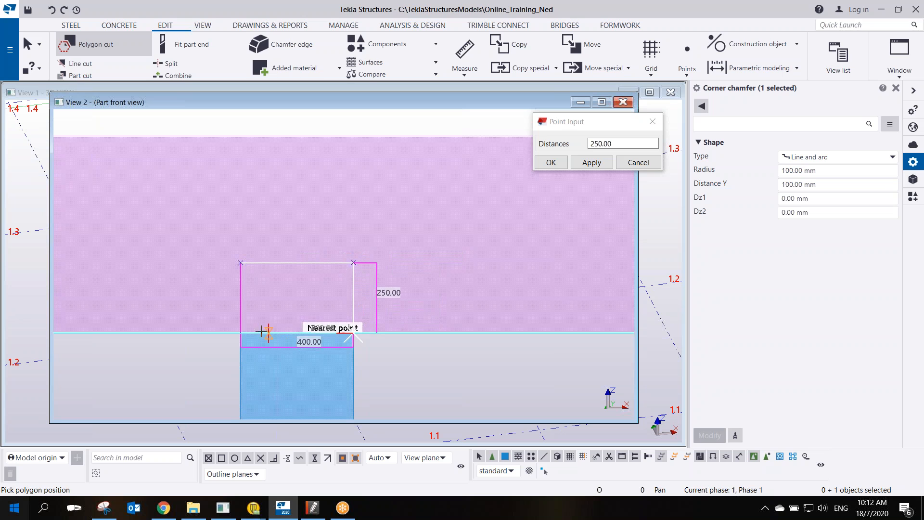
left_click(241, 332)
left_click(226, 252)
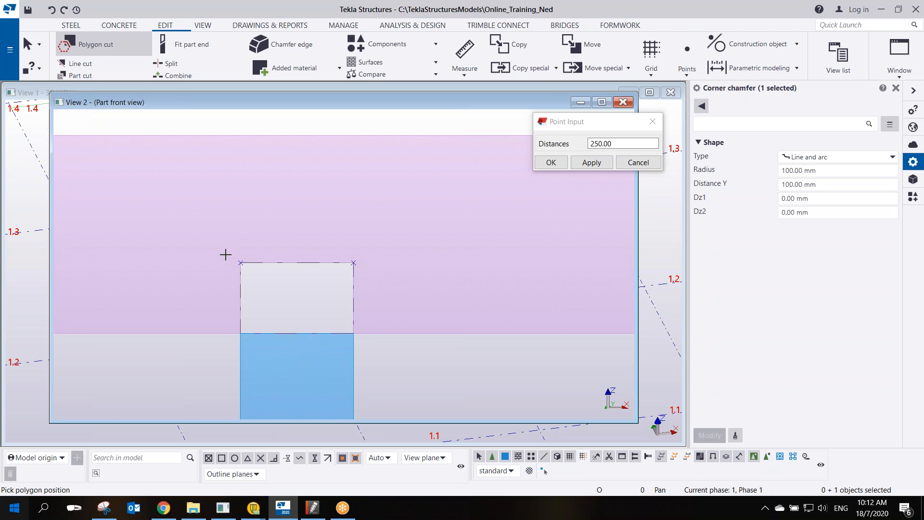
right_click(288, 215)
left_click(308, 223)
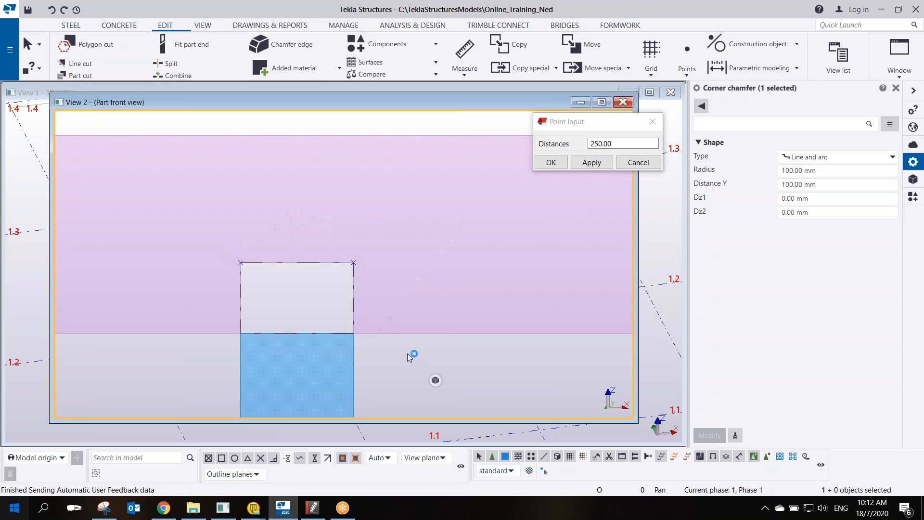
Move the middle column's top end handle up to the midpoint of the notch's upper edge.
left_click(350, 354)
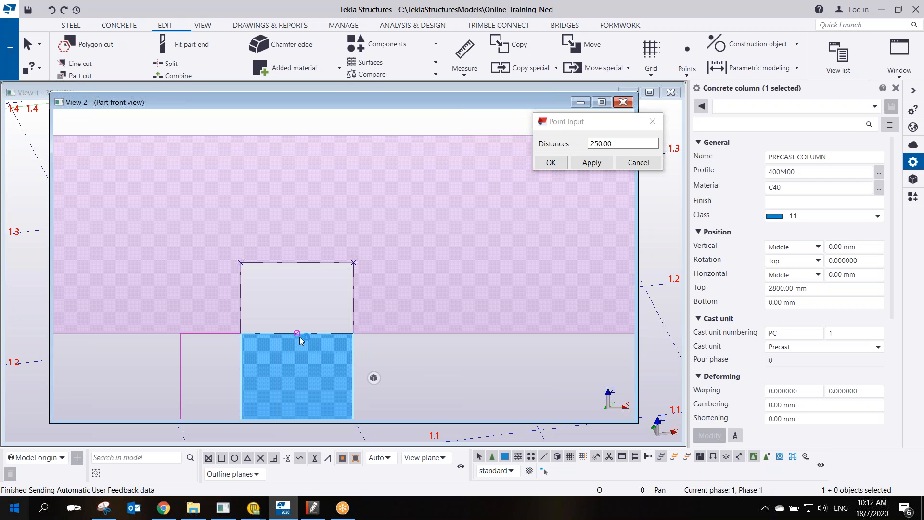
middle_click_drag(315, 359, 318, 275)
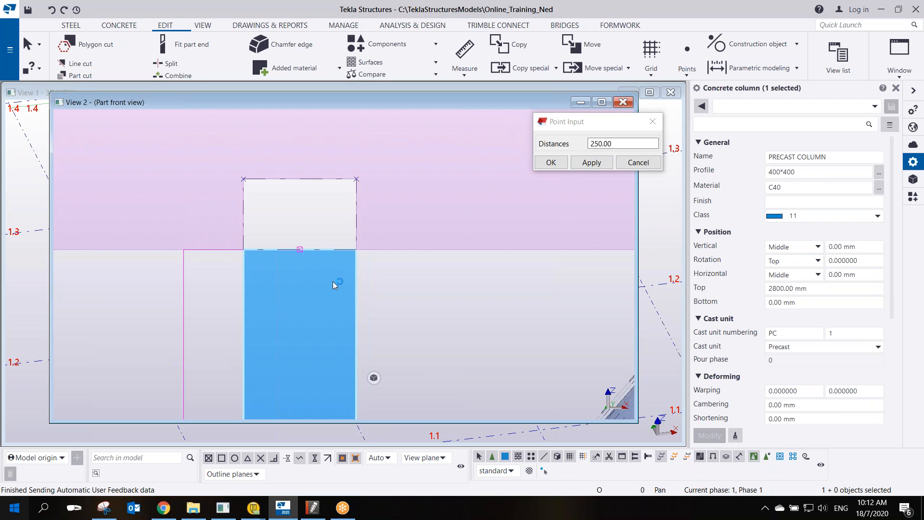
left_click(299, 249)
right_click(300, 249)
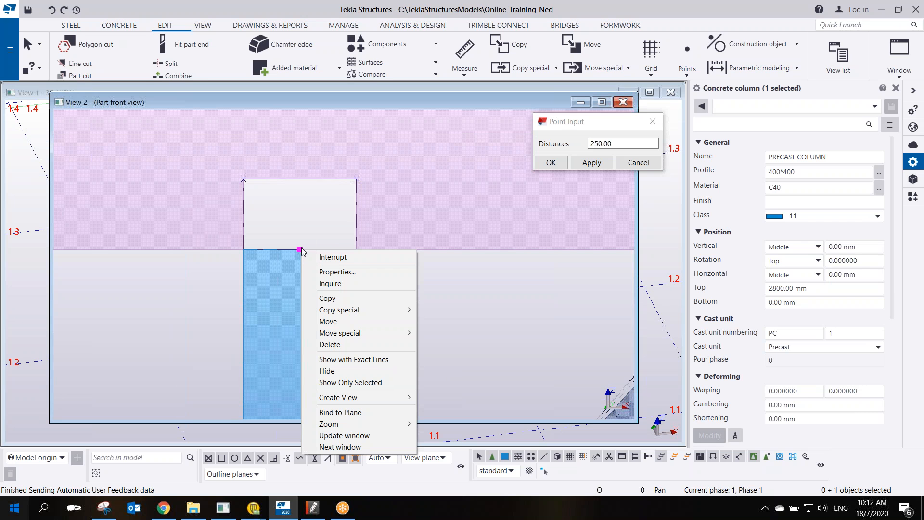
left_click(331, 322)
left_click(299, 250)
left_click(300, 179)
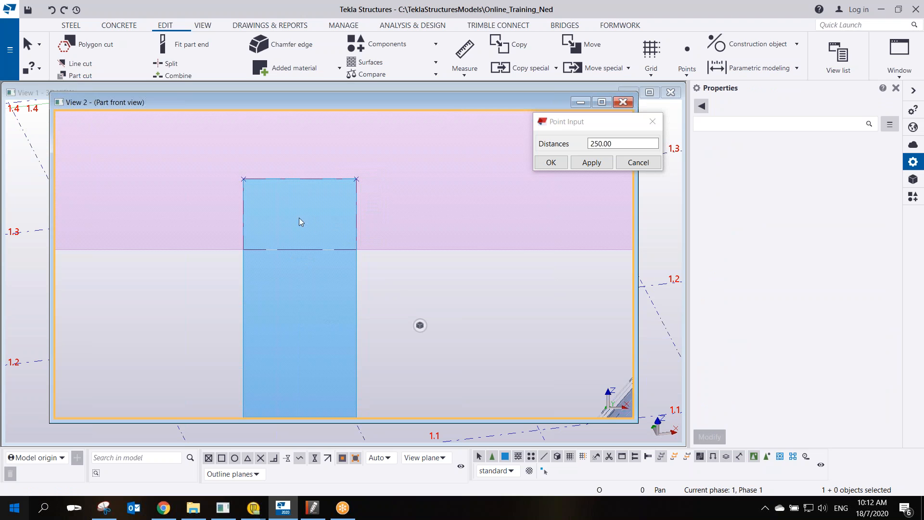
Enlarge the beam notch to 270 mm high and extend each side about 20 mm outward beyond the column using direct modification.
scroll(285, 178, "up", 2)
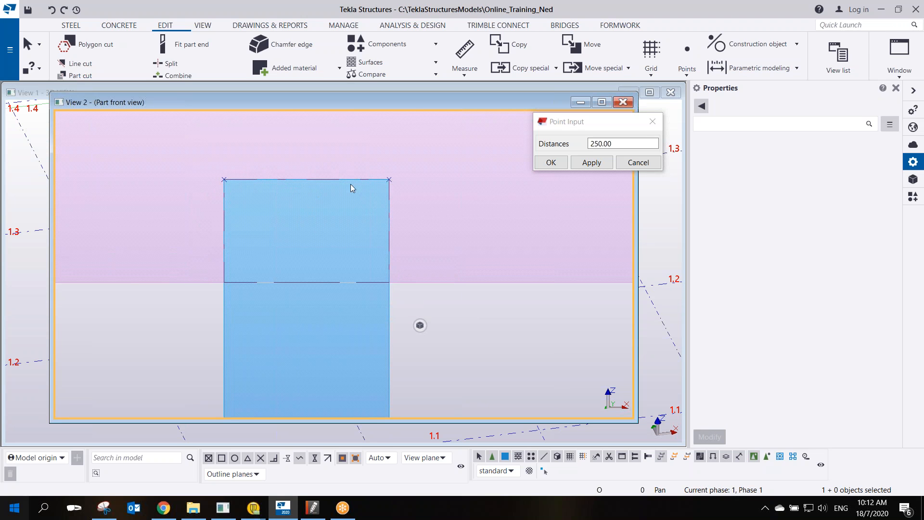
scroll(393, 296, "down", 1)
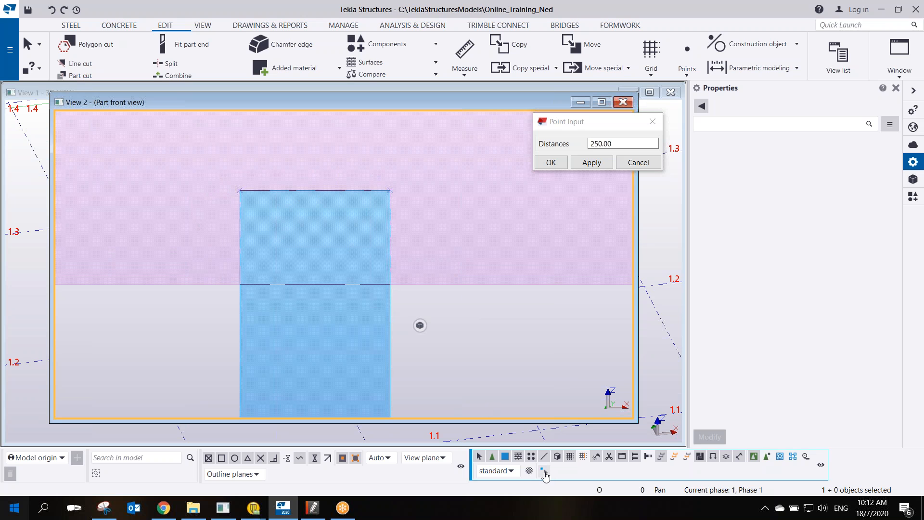
left_click(324, 284)
scroll(321, 194, "up", 2)
left_click_drag(330, 188, 330, 179)
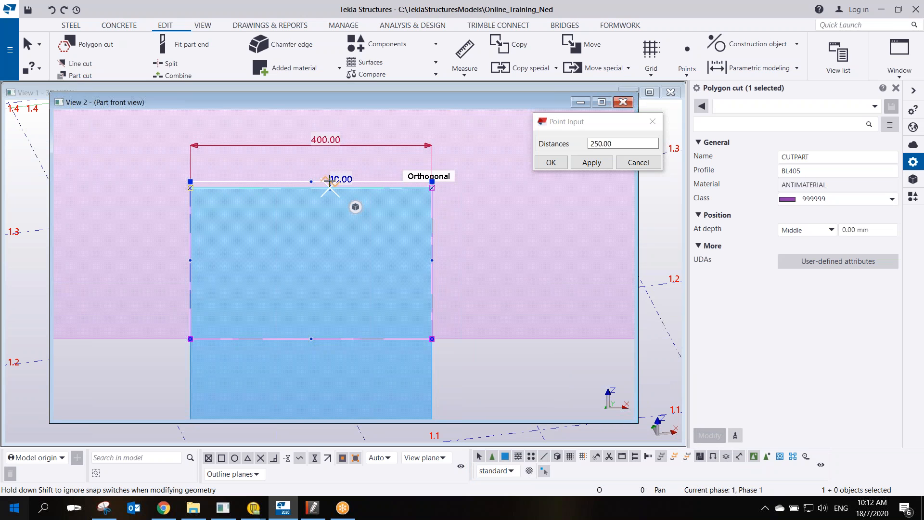
left_click_drag(330, 181, 330, 175)
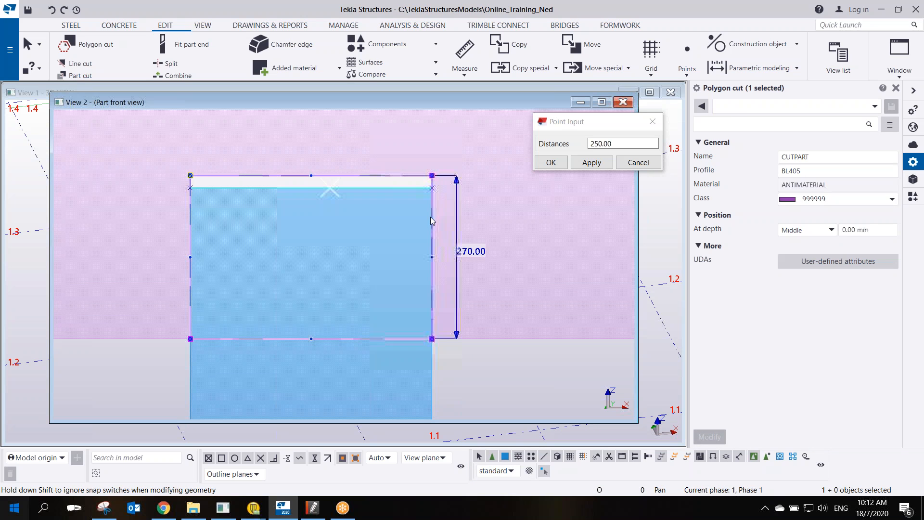
left_click_drag(433, 220, 440, 219)
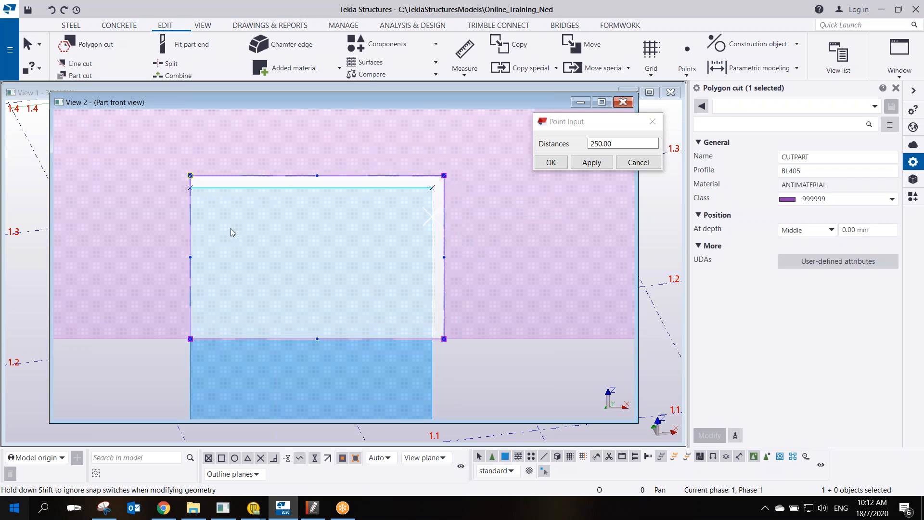
left_click_drag(189, 222, 178, 224)
left_click(472, 365)
scroll(473, 351, "down", 6)
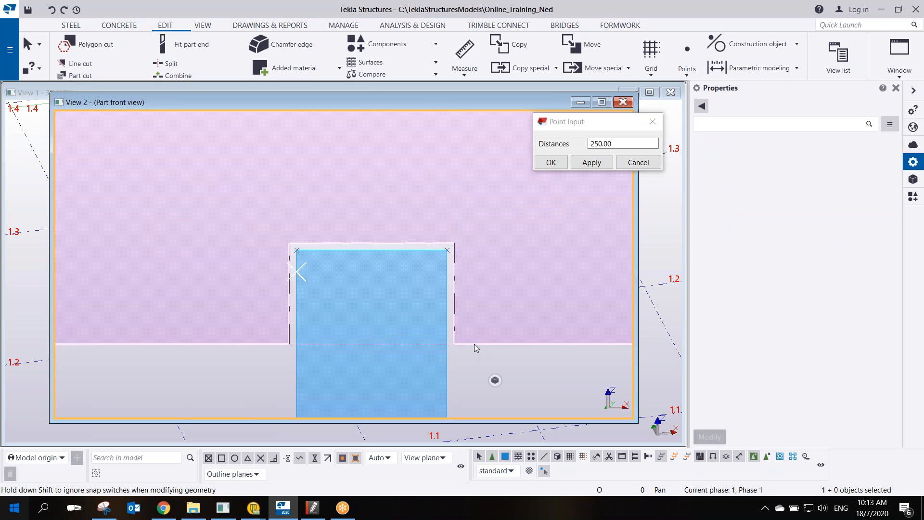
Close the part front view and fit the 3D view's work area to the entire model.
scroll(448, 302, "down", 2)
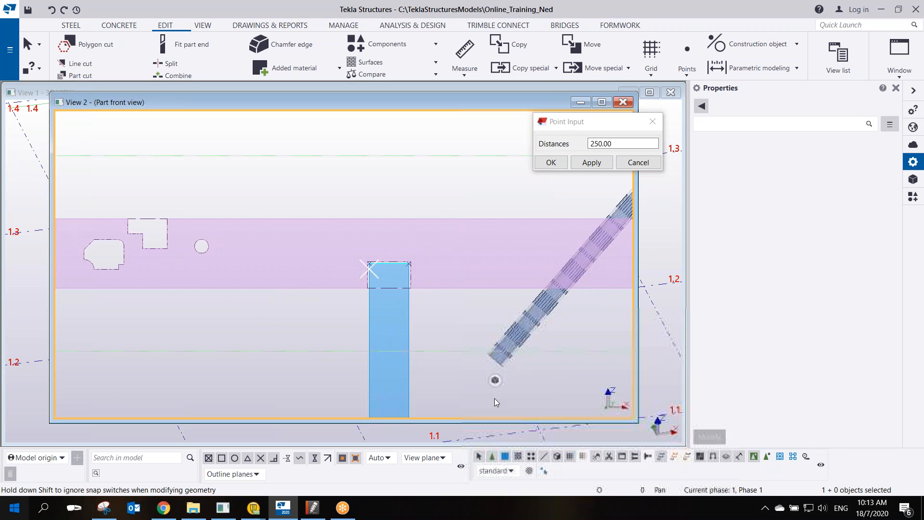
scroll(390, 260, "up", 4)
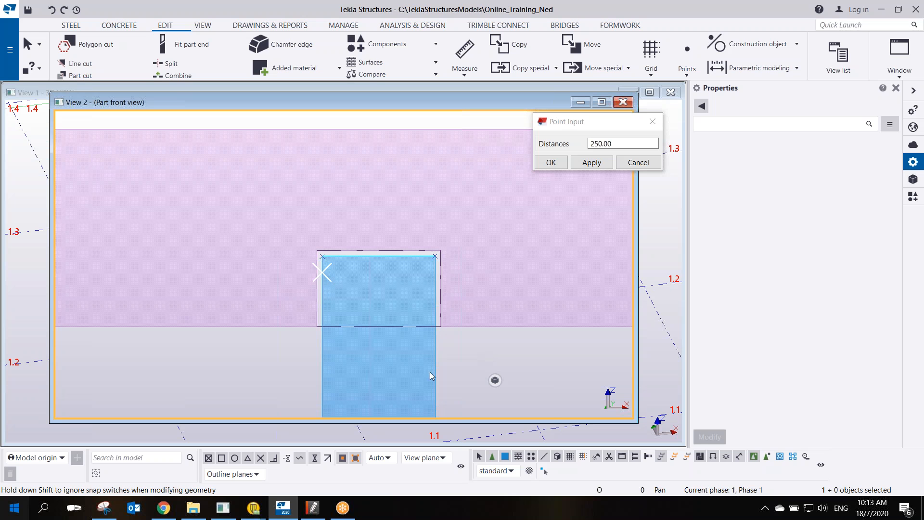
scroll(364, 244, "down", 4)
middle_click_drag(257, 259, 327, 249)
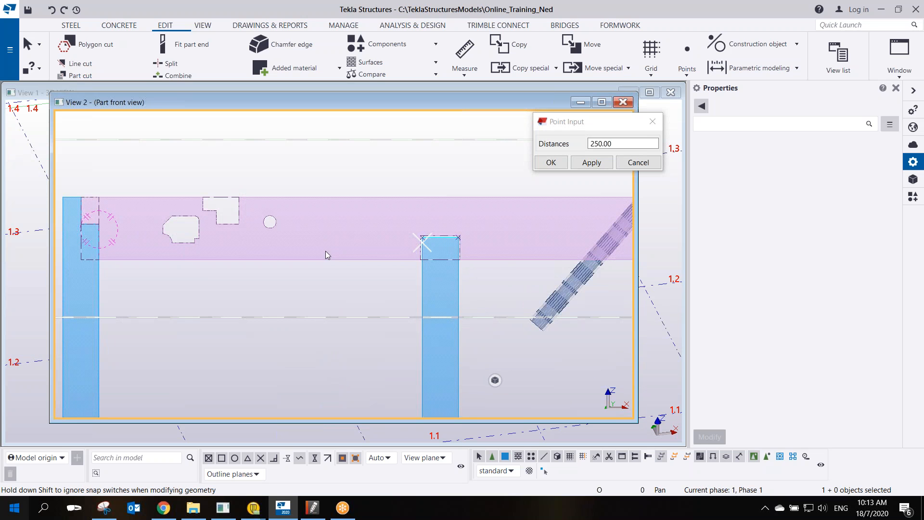
scroll(285, 295, "down", 2)
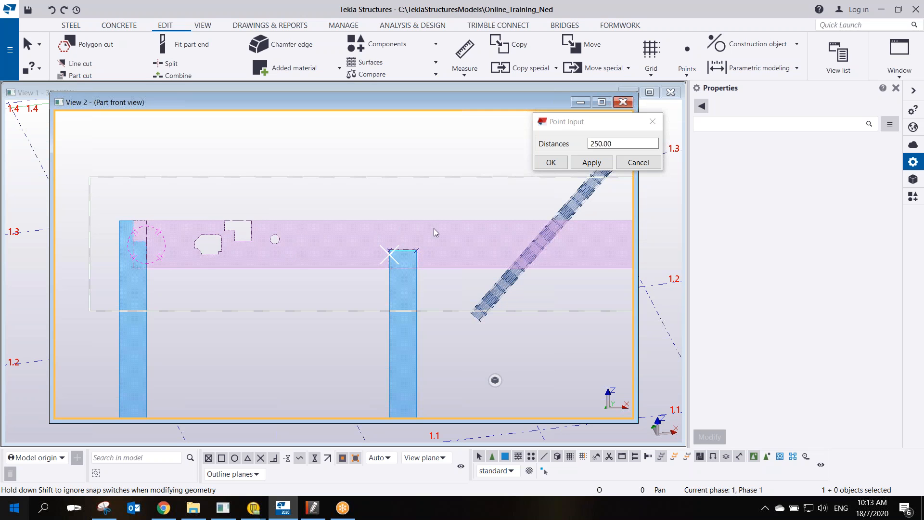
left_click(624, 103)
scroll(449, 328, "down", 5)
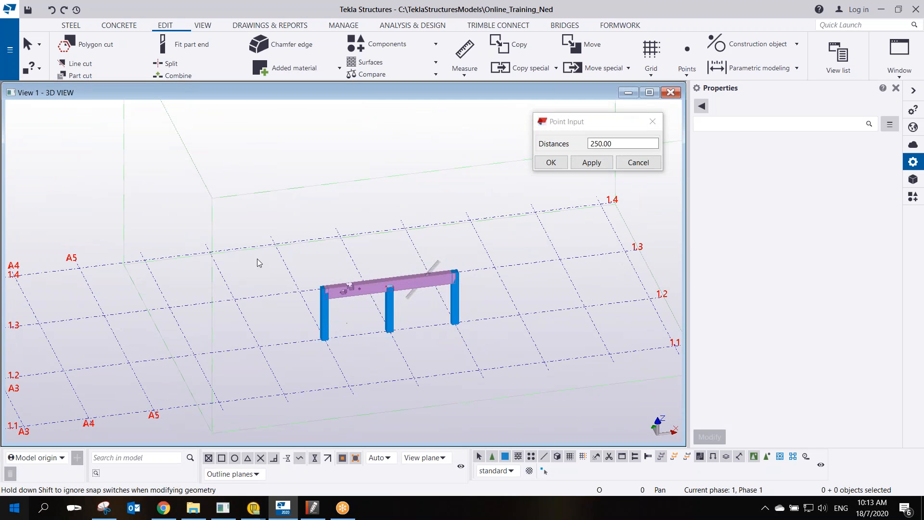
right_click(267, 220)
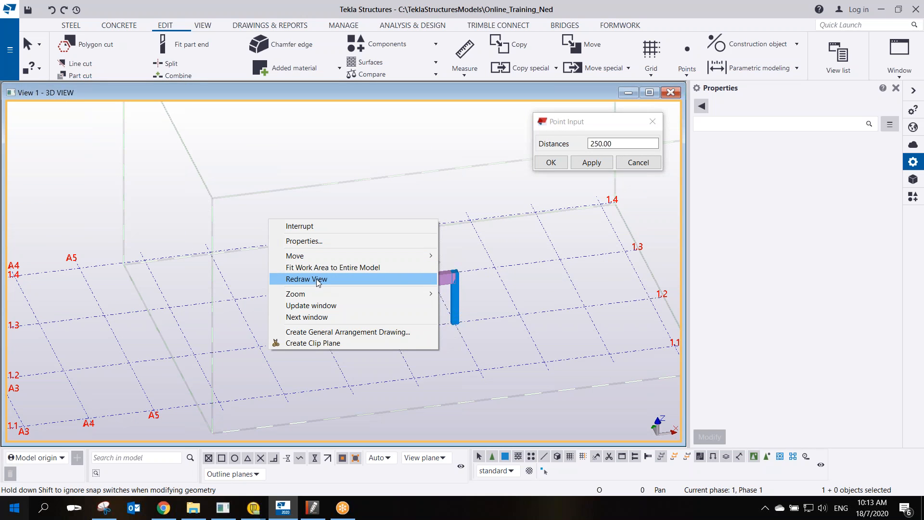
left_click(316, 267)
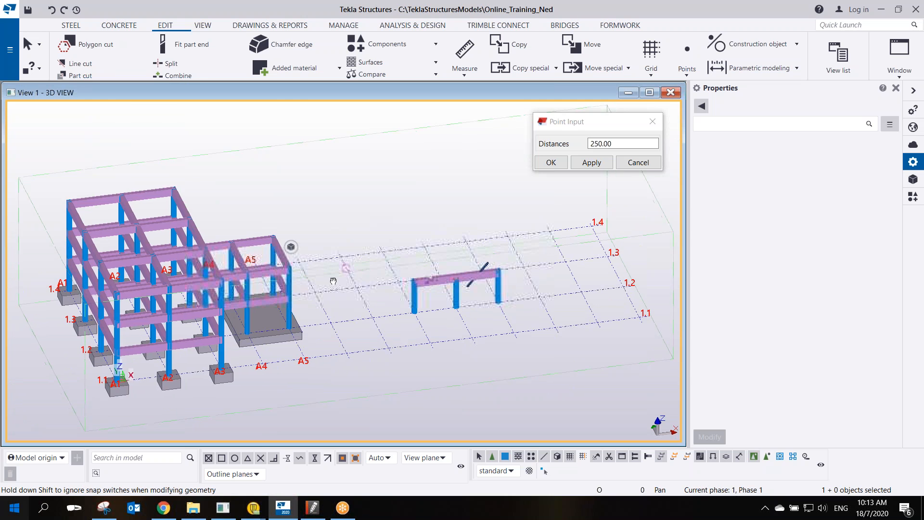
Switch the 3D view to plan and show the parts as transparent around the large footing at grids A4 and A5.
key("ctrl+p")
scroll(232, 233, "up", 5)
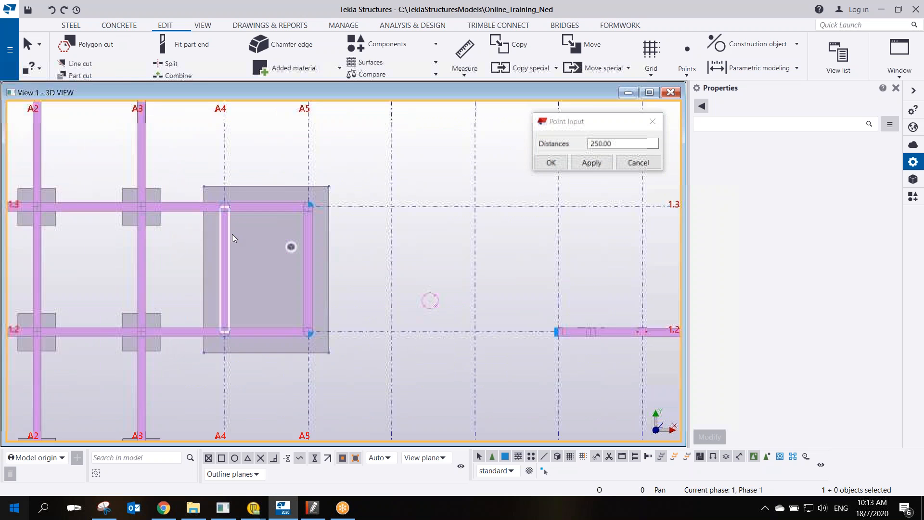
scroll(472, 257, "down", 3)
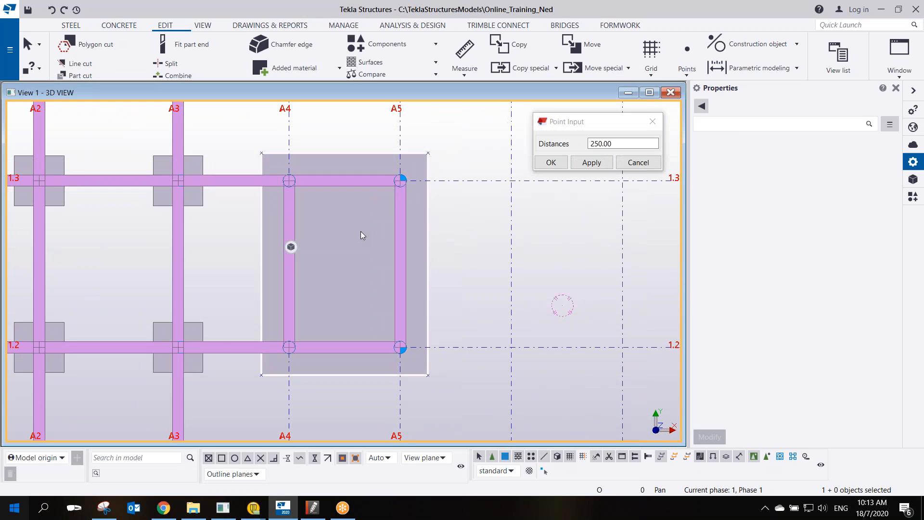
scroll(339, 193, "up", 2)
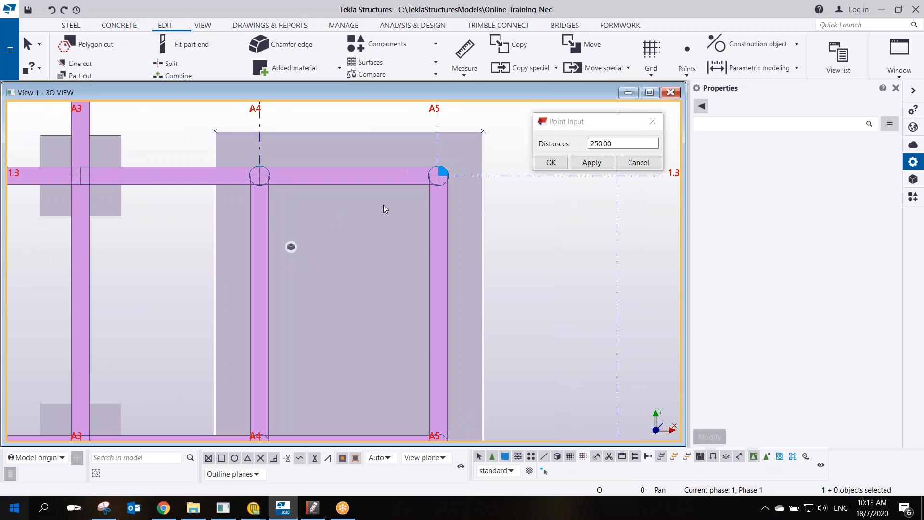
key("ctrl+2")
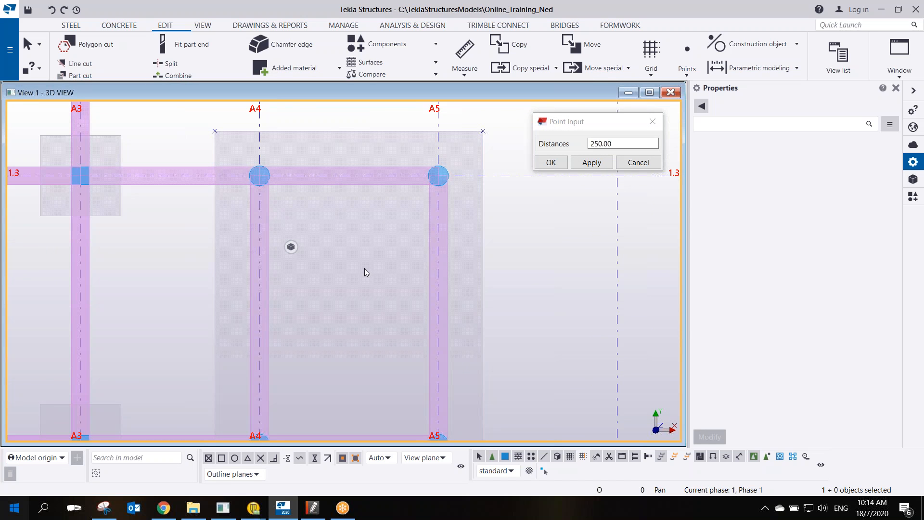
scroll(363, 267, "down", 2)
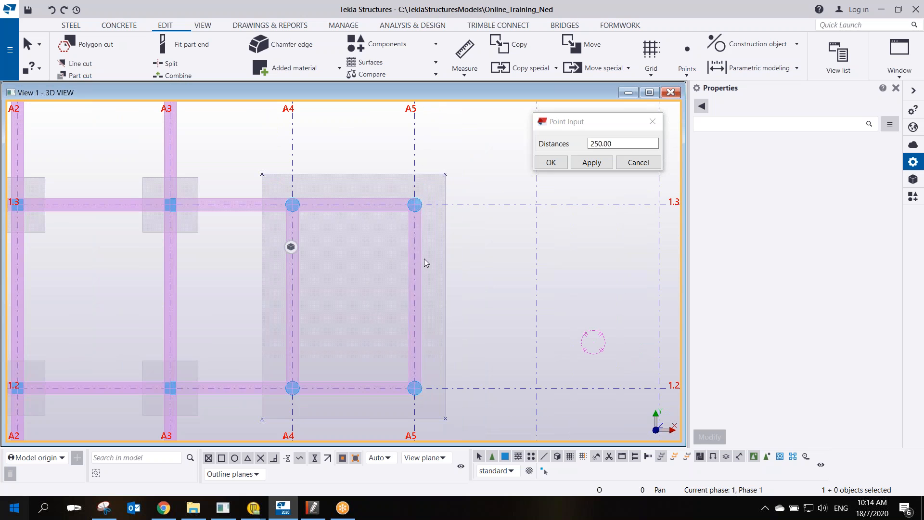
scroll(451, 264, "up", 2)
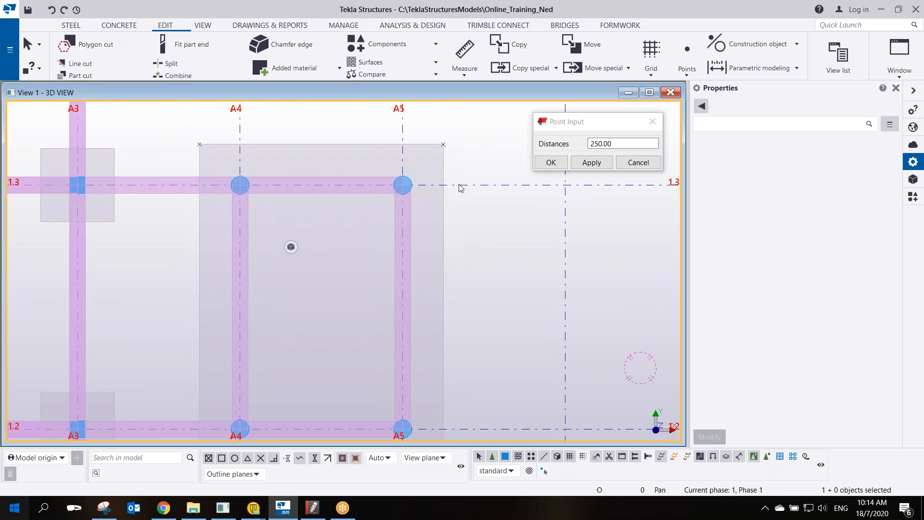
Add points parallel to grid lines 1.3 and 1.2 between A4 and A5, offset 1000 mm inward over the footing.
left_click(687, 72)
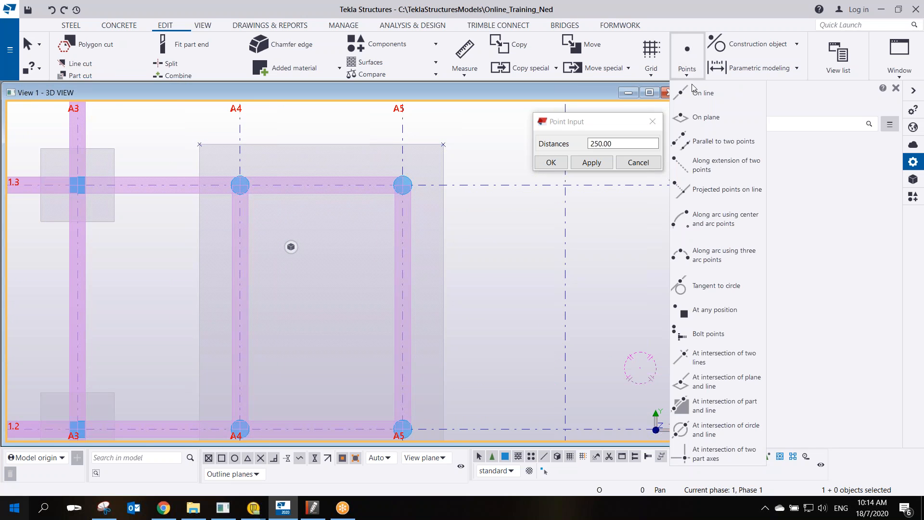
left_click(703, 143)
type("10")
left_click(592, 163)
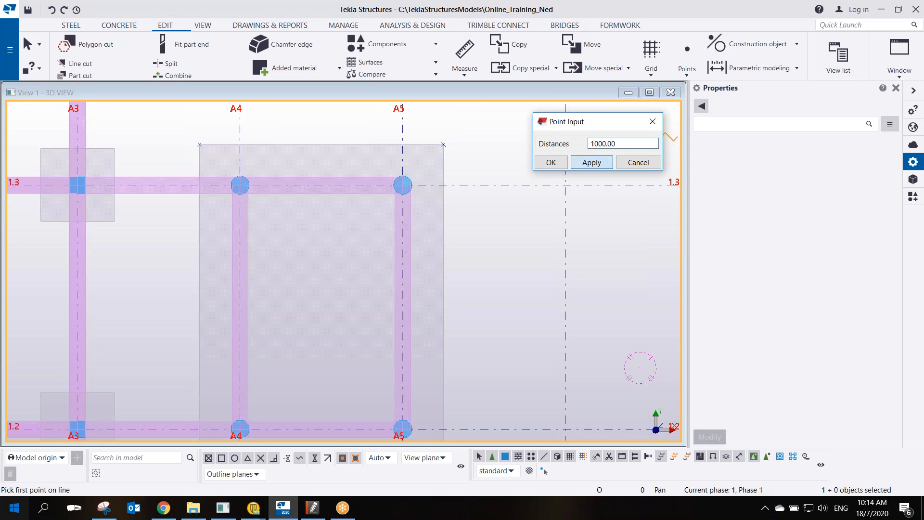
left_click(402, 184)
left_click(240, 184)
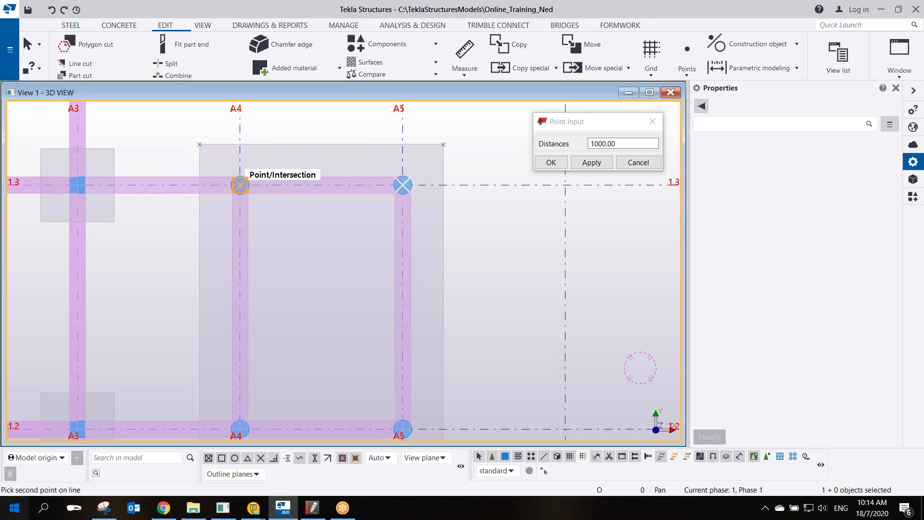
left_click(241, 429)
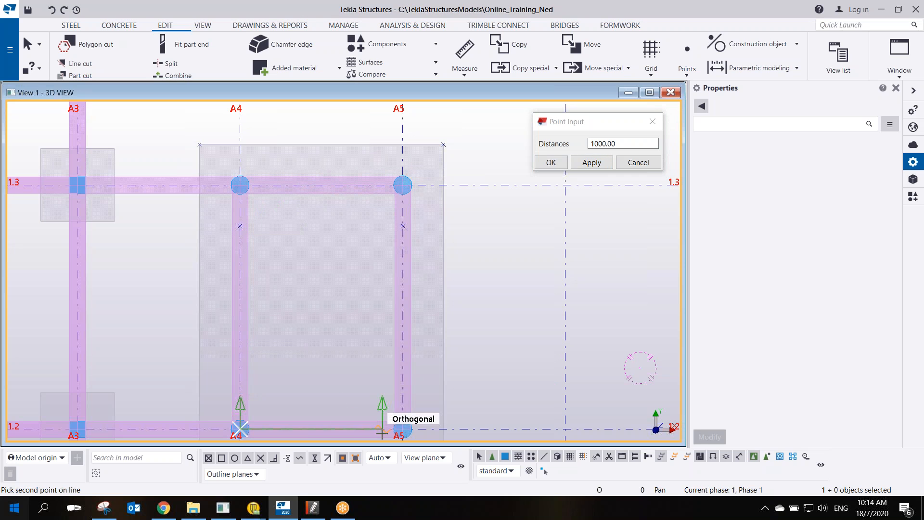
left_click(403, 428)
Add parallel points 1000 mm inward from grids A5 and A4, using the points already placed on those grid lines.
left_click(402, 388)
left_click(402, 225)
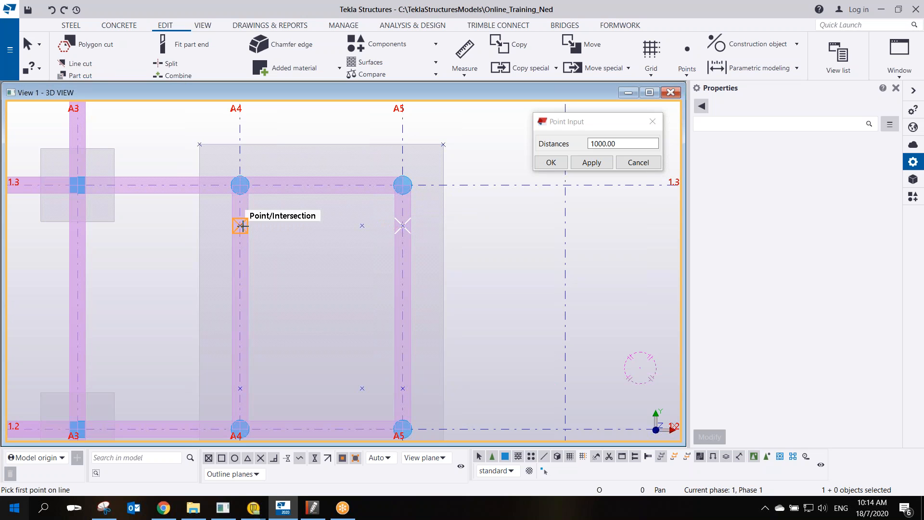
left_click(240, 225)
left_click(240, 387)
right_click(458, 279)
left_click(481, 288)
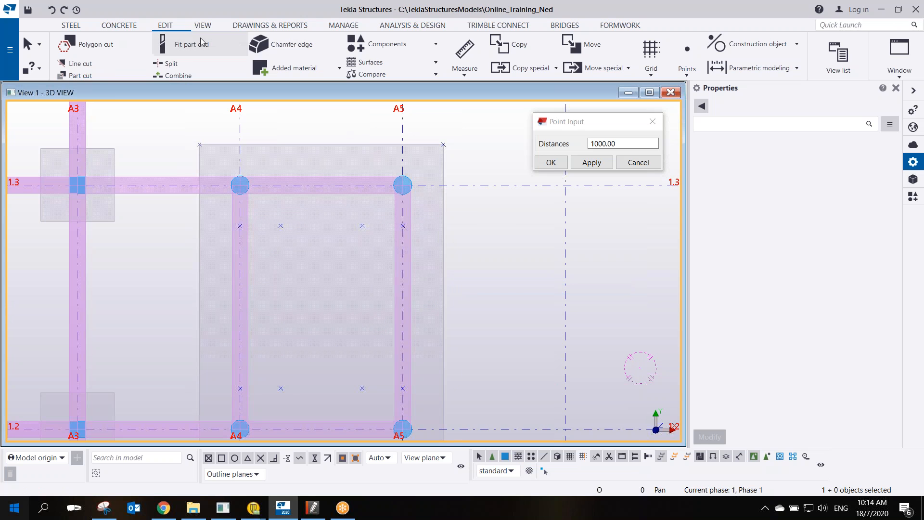
Begin a polygon cut on the large footing, picking the inner upper-left, upper-right and lower-right points for 2000 mm and 4000 mm edges.
left_click(686, 71)
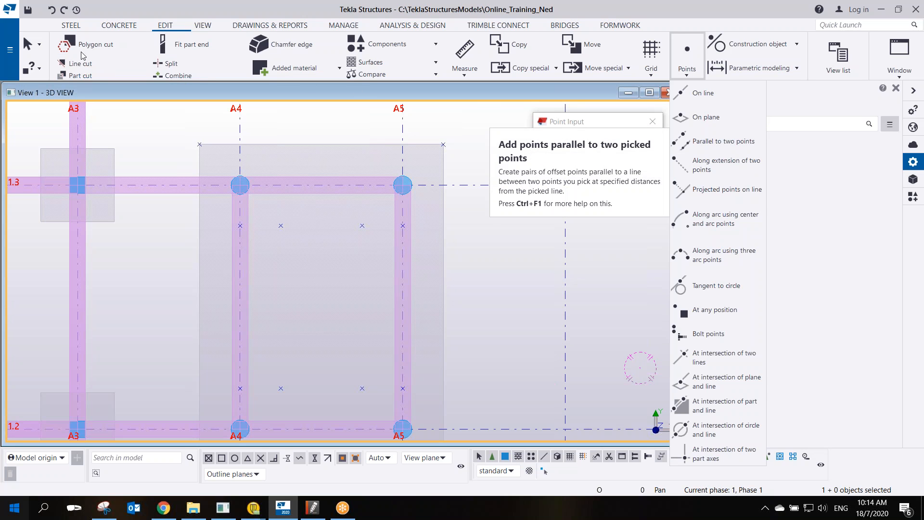
left_click(94, 47)
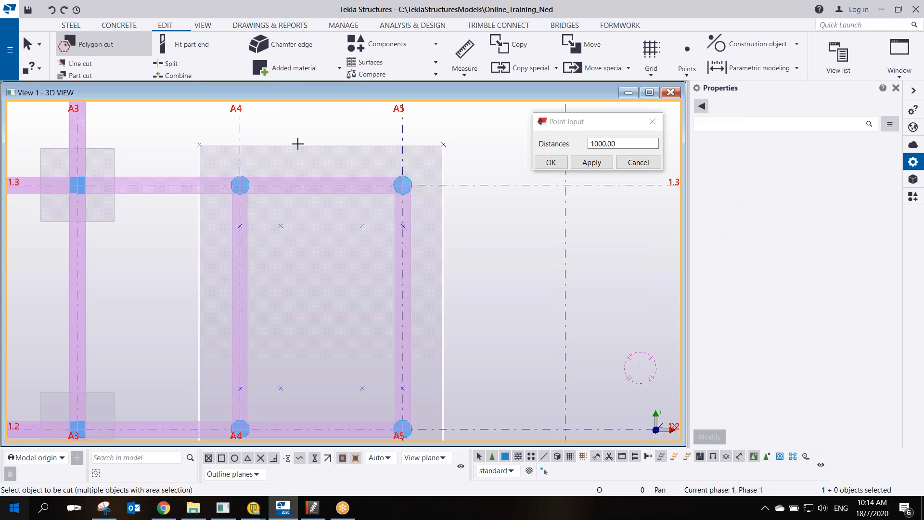
left_click(283, 223)
left_click(362, 225)
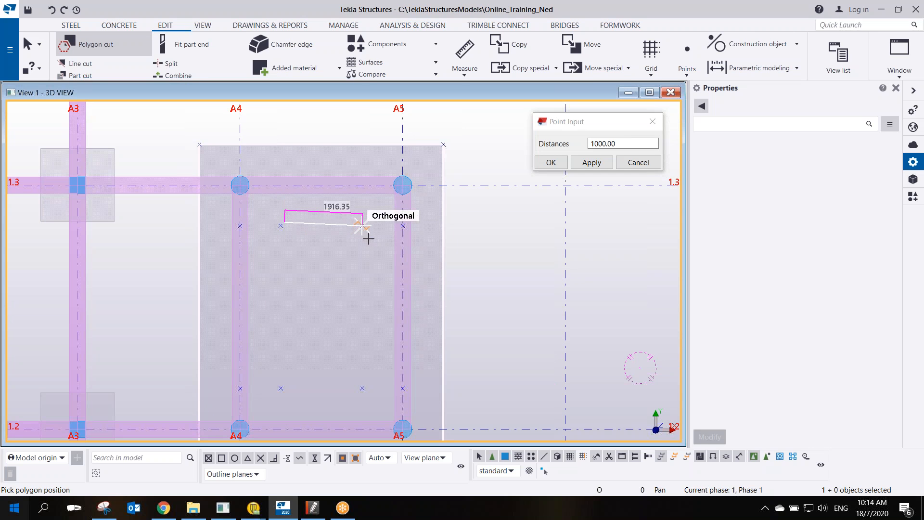
key("Escape")
left_click(281, 224)
left_click(362, 225)
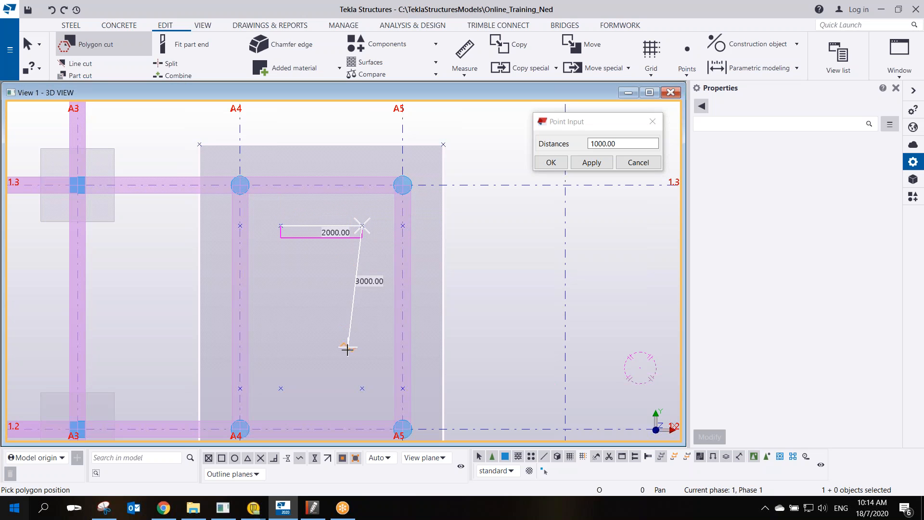
left_click(361, 387)
left_click(283, 398)
scroll(300, 370, "up", 3)
scroll(297, 373, "down", 3)
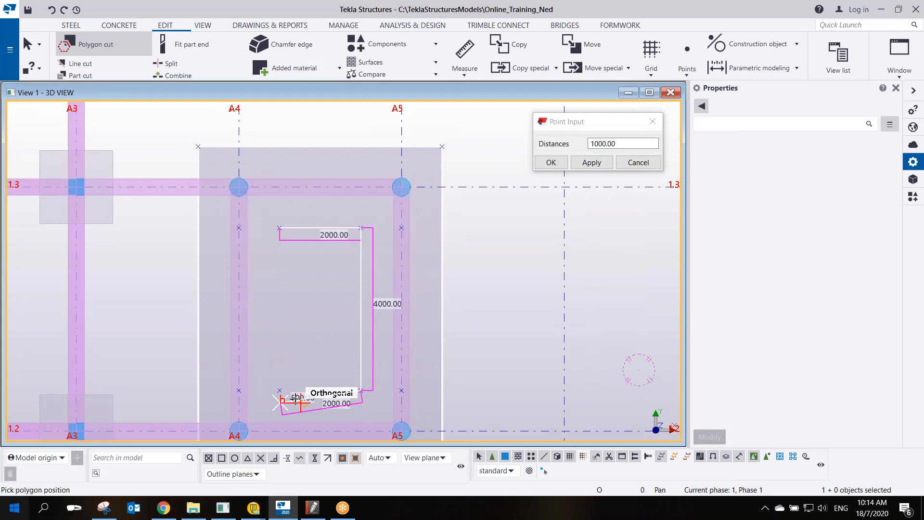
scroll(260, 391, "up", 5)
scroll(299, 387, "down", 2)
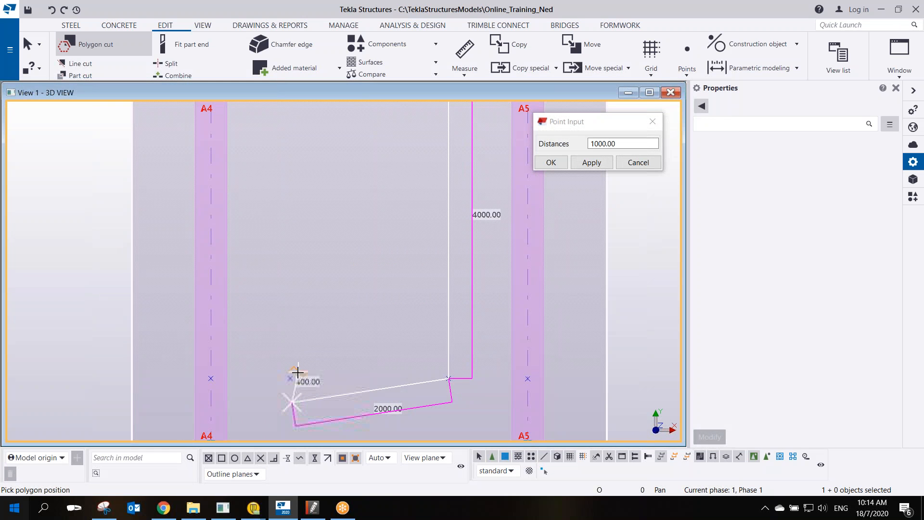
scroll(373, 351, "down", 3)
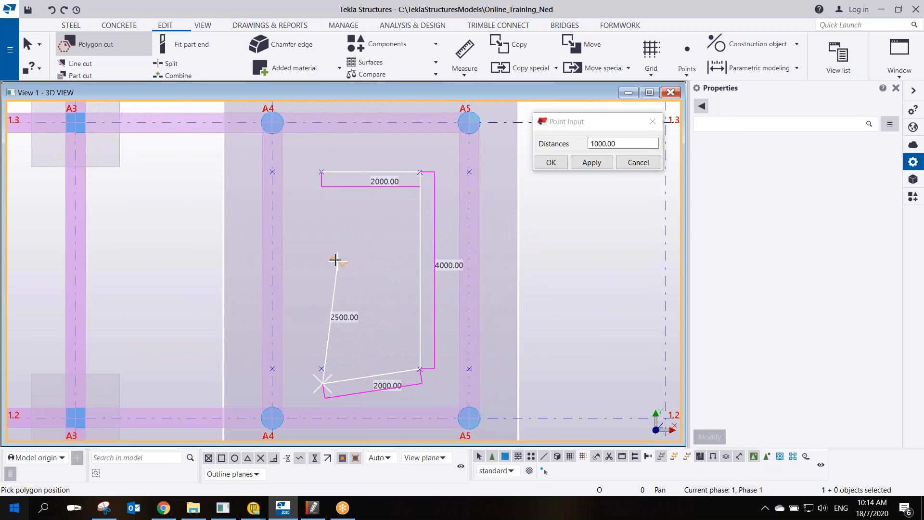
key("BackSpace")
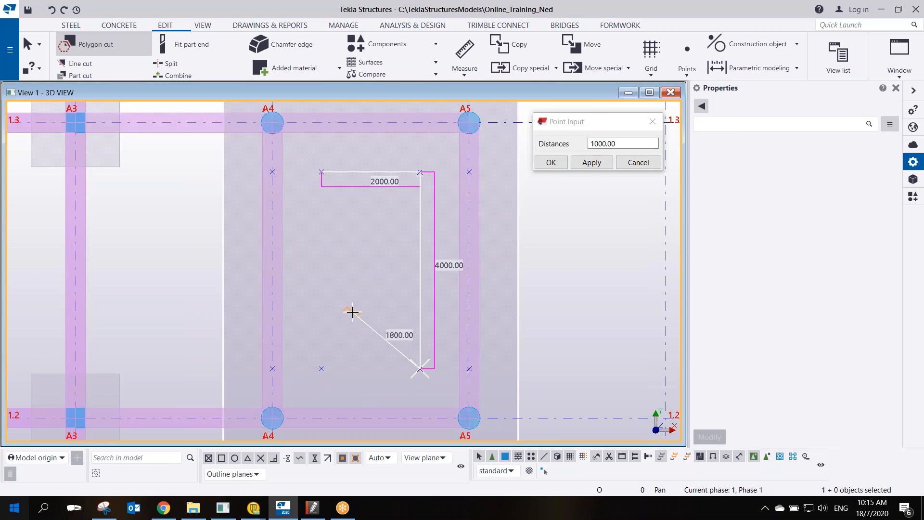
Complete the footing's rectangular cut through the inner lower-left point and end the polygon cut command.
left_click(322, 368)
middle_click(319, 219)
scroll(428, 274, "down", 3)
scroll(481, 262, "up", 1)
right_click(505, 247)
left_click(508, 254)
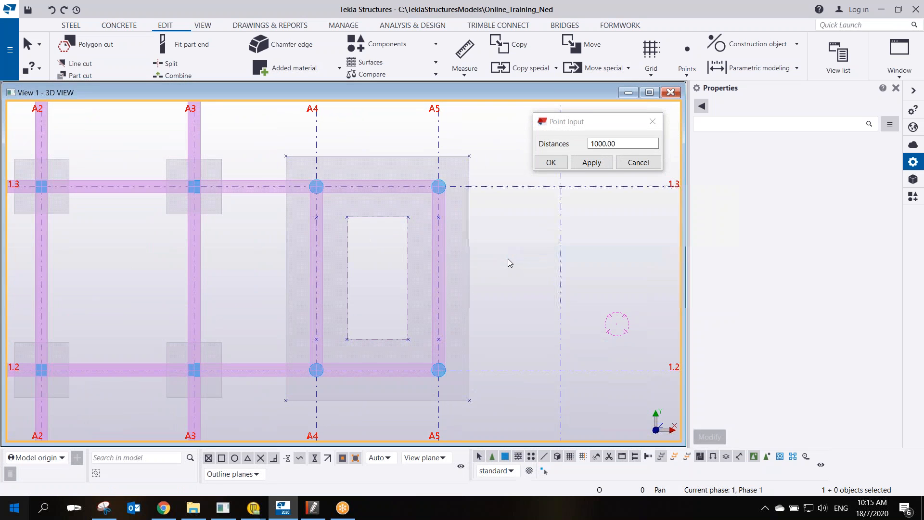
Examine the rectangular opening in the footing at an angle in 3D and in plan.
middle_click_drag(419, 341, 355, 265)
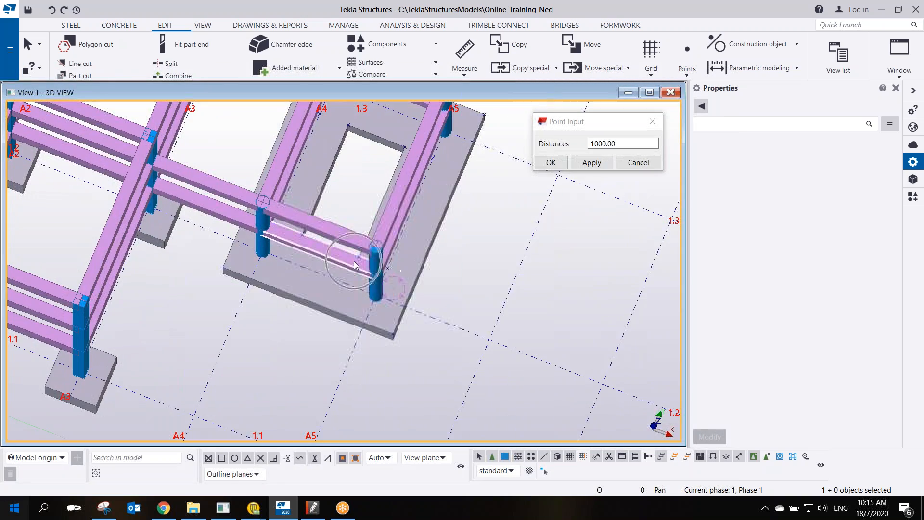
key("ctrl+p")
scroll(261, 248, "up", 4)
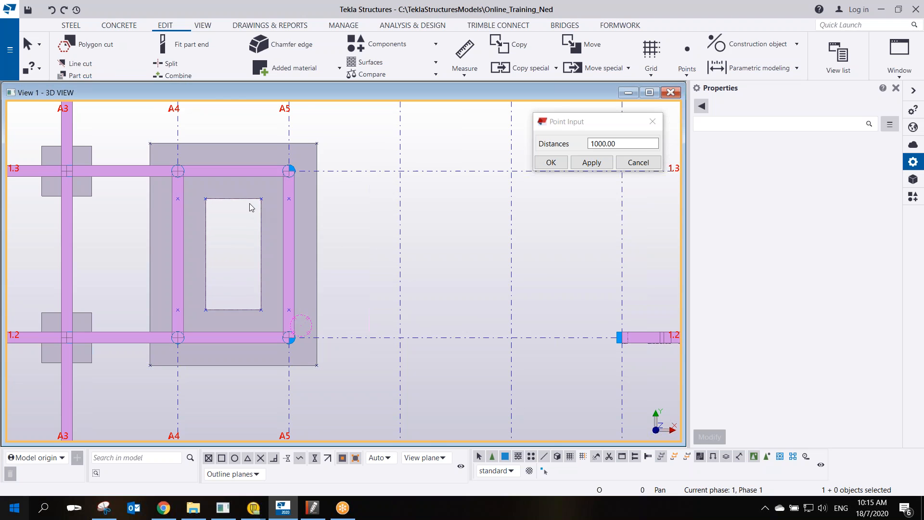
scroll(251, 206, "up", 2)
scroll(216, 203, "up", 1)
middle_click_drag(337, 368, 398, 353)
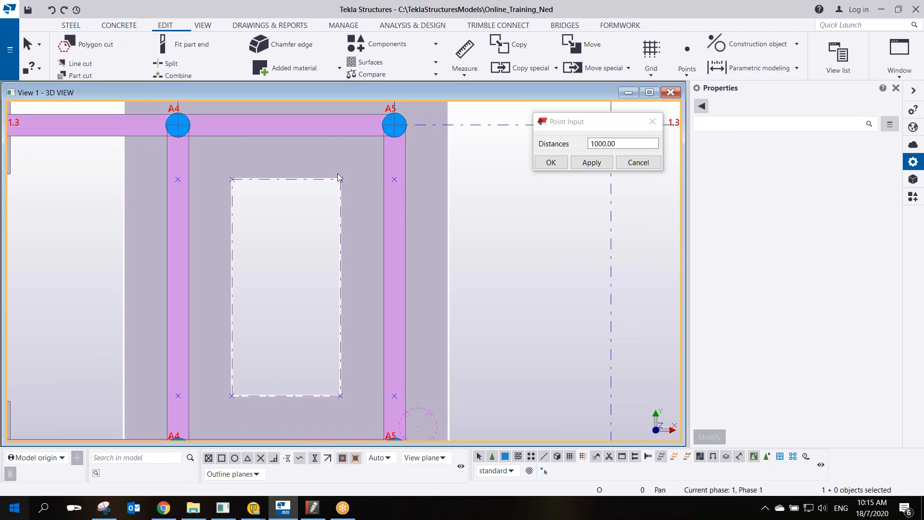
scroll(342, 339, "down", 1)
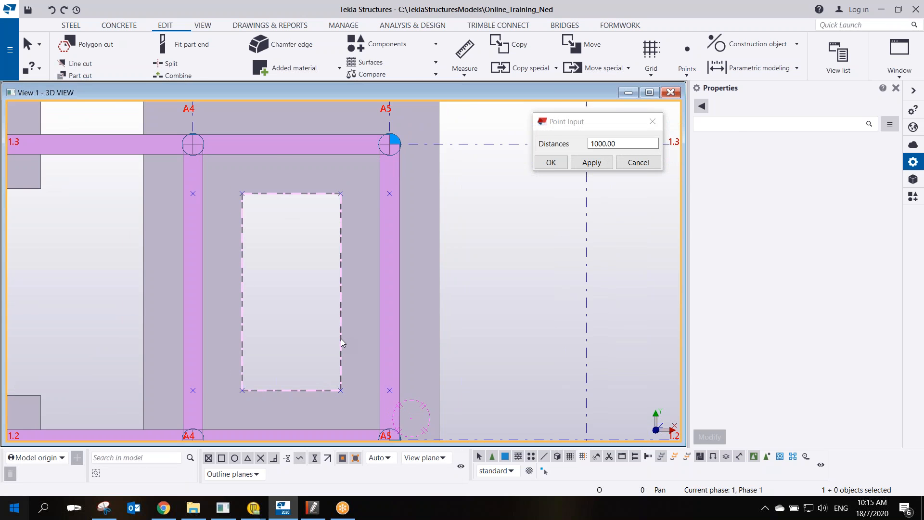
scroll(341, 338, "down", 1)
scroll(338, 342, "down", 1)
scroll(339, 341, "up", 2)
scroll(339, 341, "down", 1)
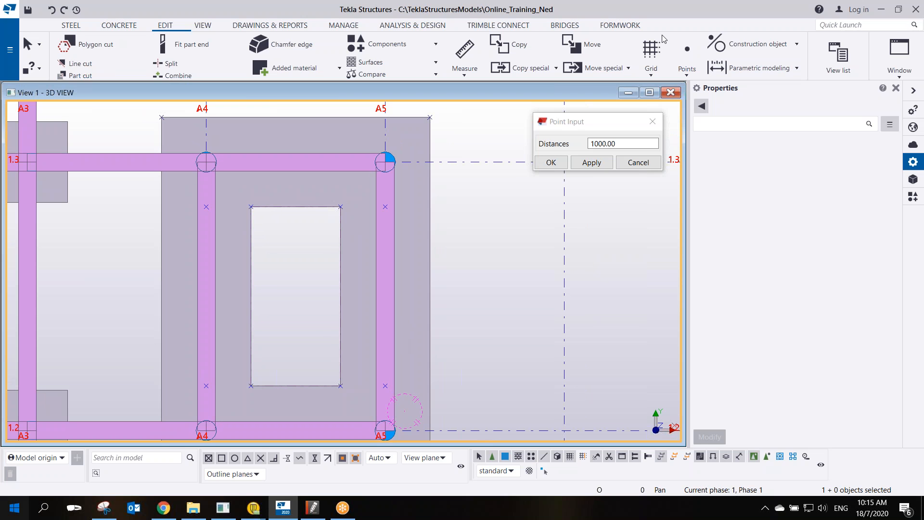
Delete the footing's rectangular cut together with the construction points placed around it.
left_click(675, 23)
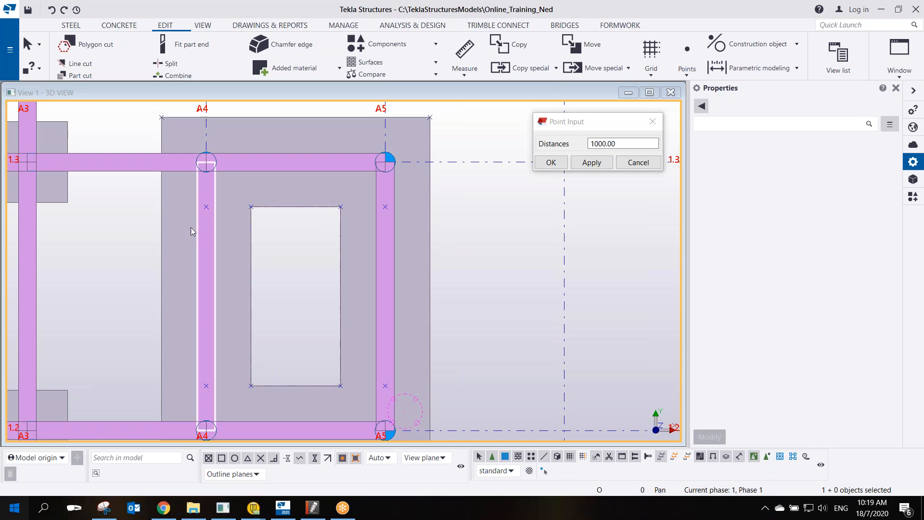
left_click_drag(145, 187, 466, 401)
key("Delete")
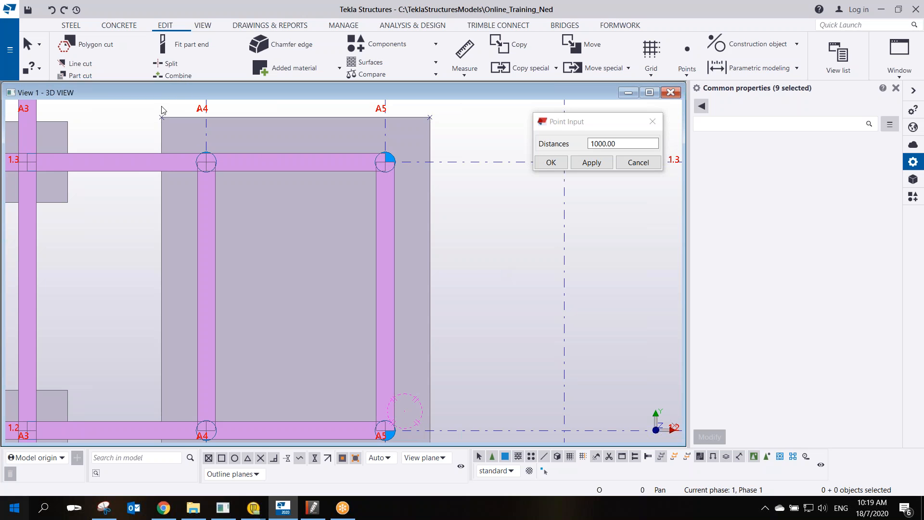
Begin a polygon cut on the footing where grid A4 meets its upper edge, going 1000 mm towards A5 and 2000 mm down.
left_click(97, 47)
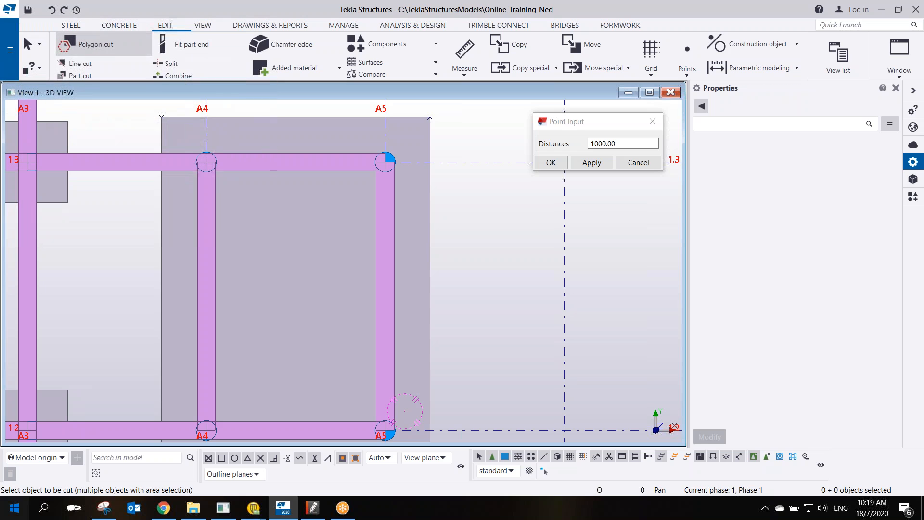
left_click(241, 119)
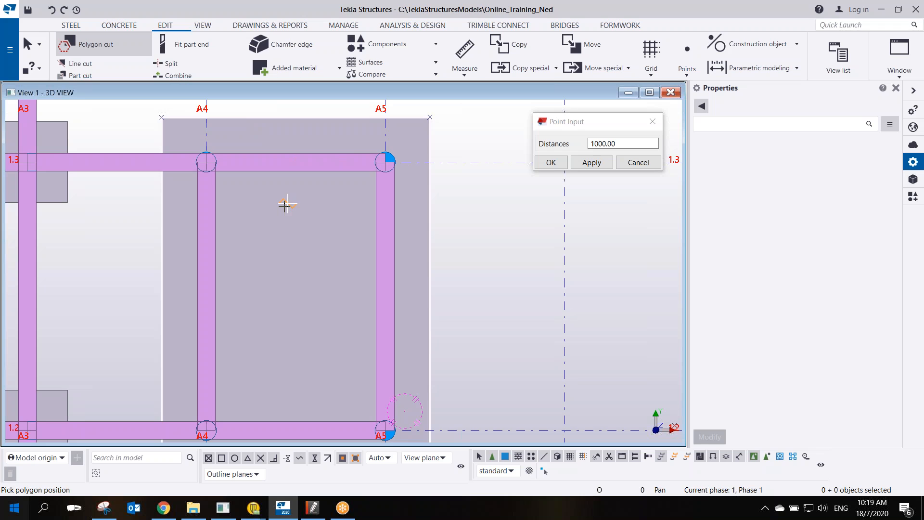
middle_click_drag(262, 202, 265, 262)
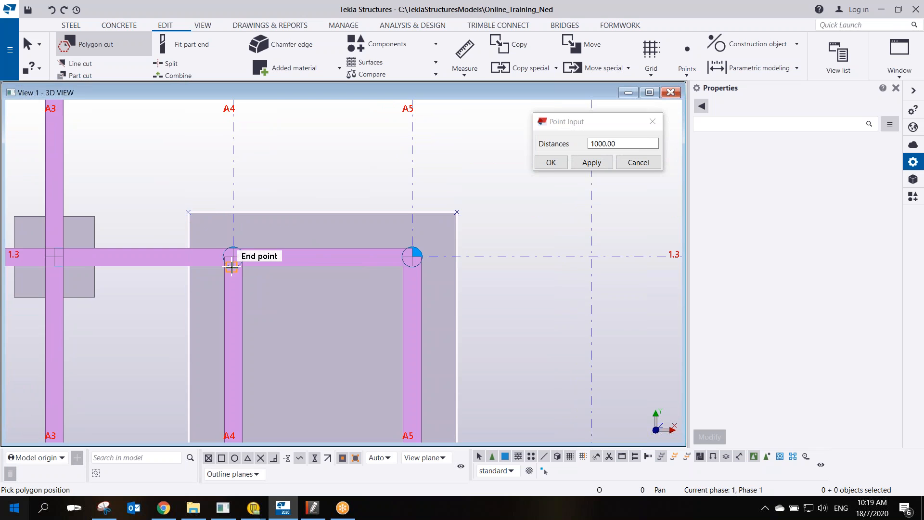
scroll(243, 275, "up", 2)
middle_click_drag(243, 277, 260, 192)
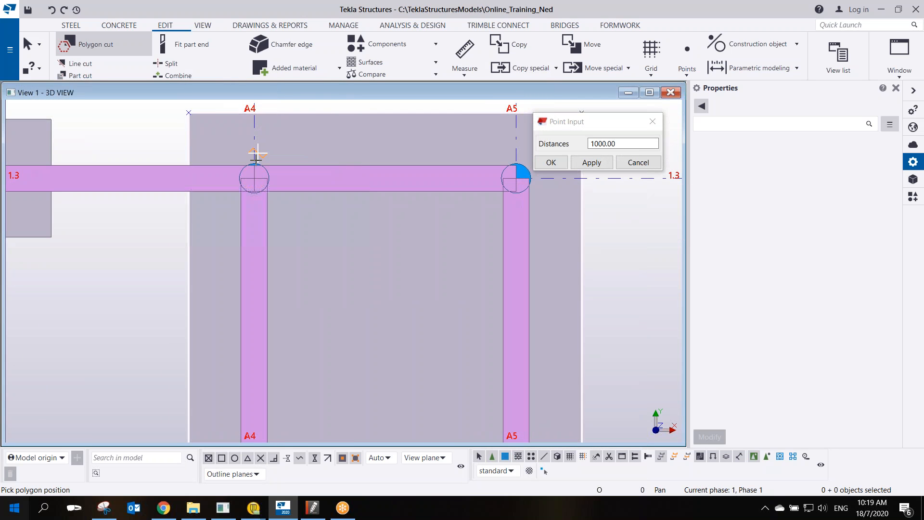
middle_click_drag(256, 106, 244, 157)
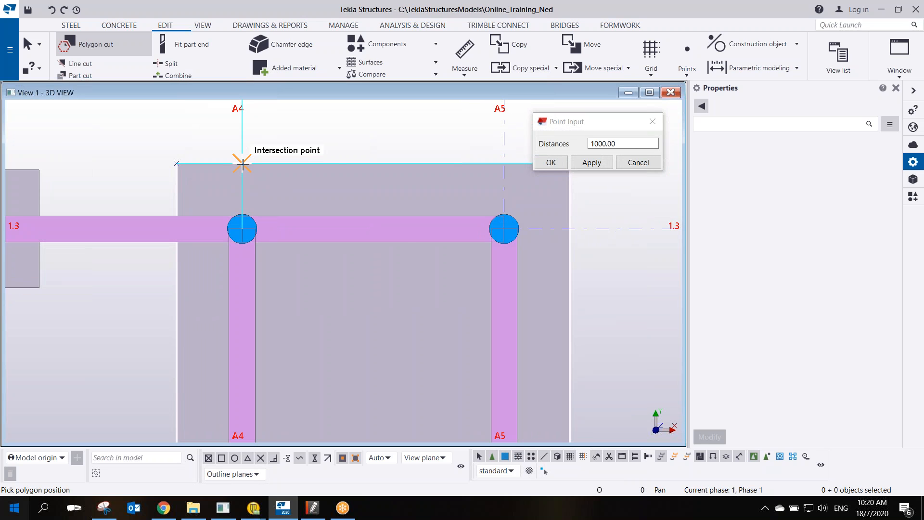
left_click(241, 164)
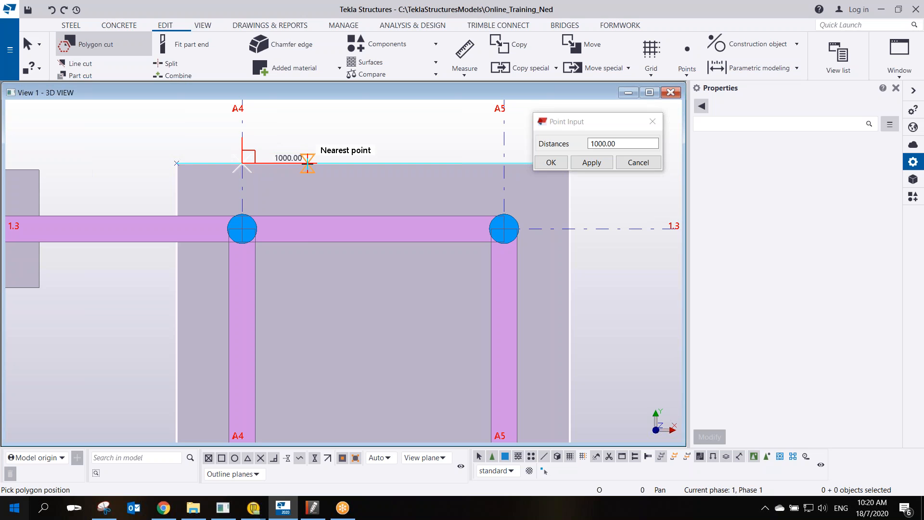
left_click(307, 164)
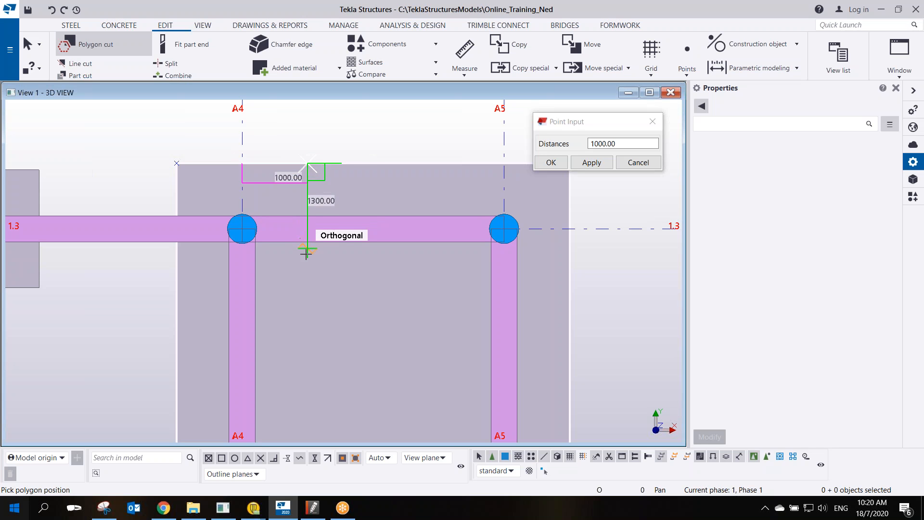
left_click(308, 295)
Continue the footing cut 2000 mm towards A5, 4000 mm down and 2000 mm back towards A4, and close the polygon.
scroll(308, 288, "down", 3)
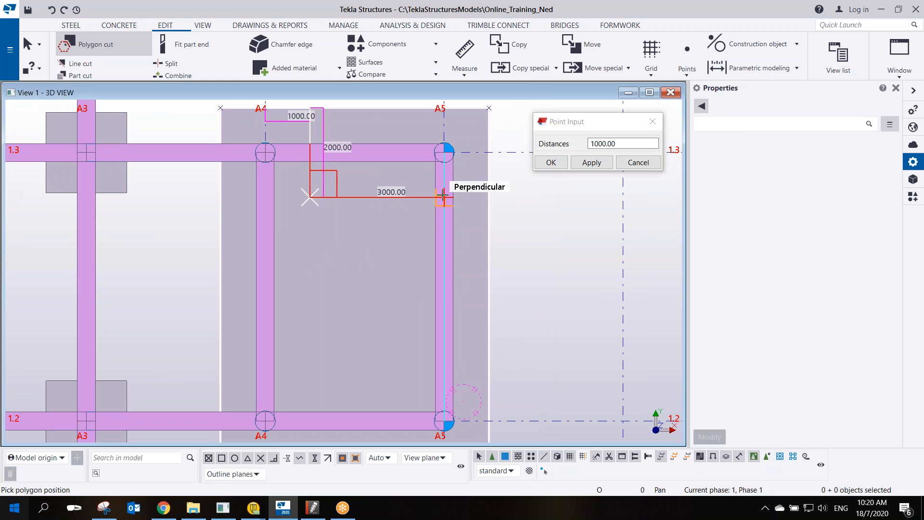
left_click(399, 197)
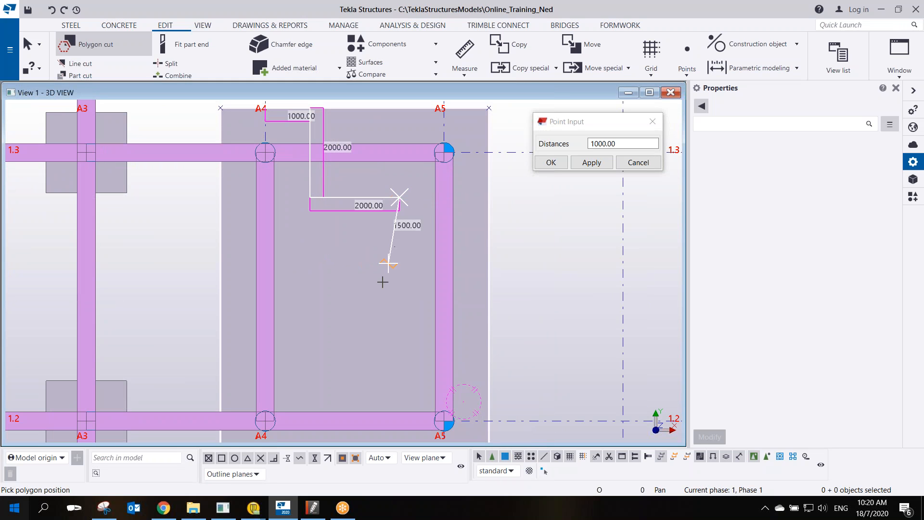
left_click(398, 376)
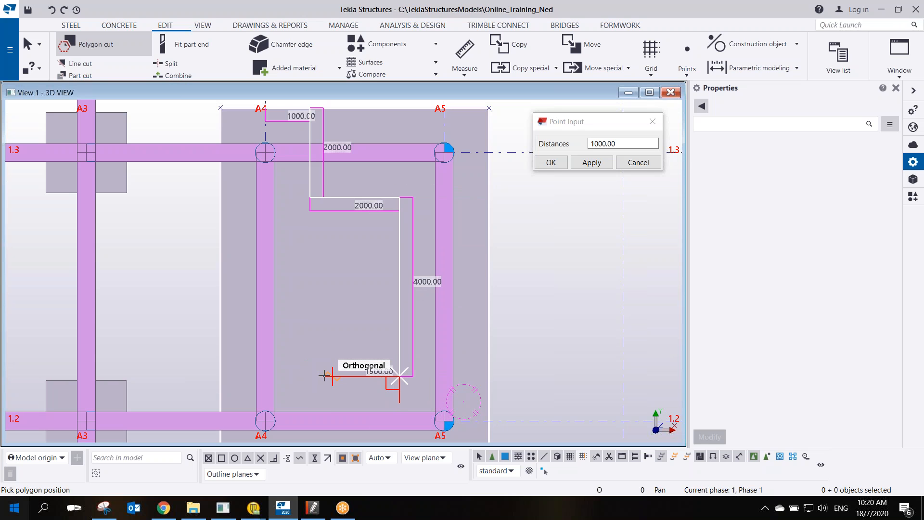
left_click(311, 375)
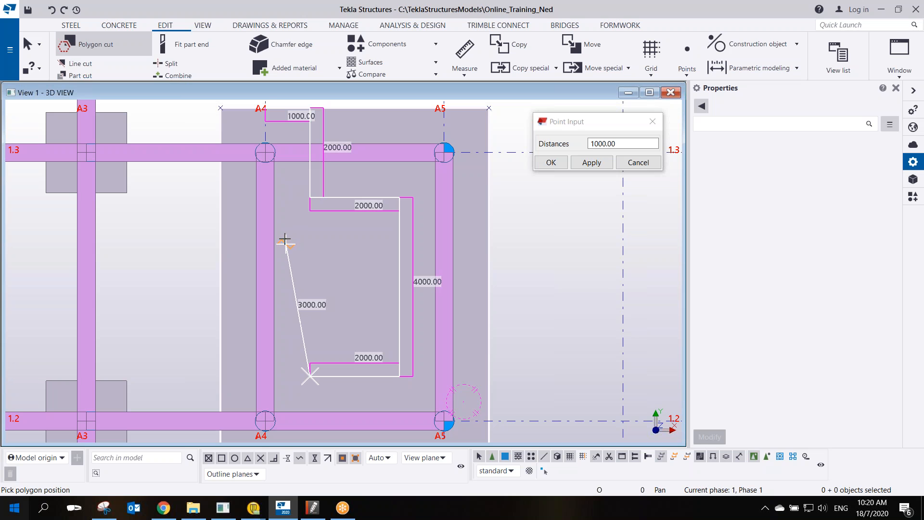
middle_click(286, 242)
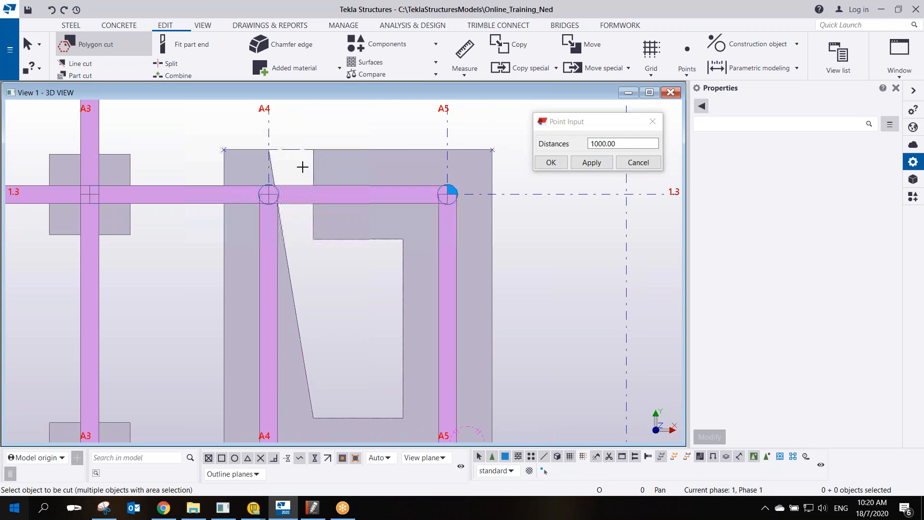
scroll(294, 173, "up", 1)
scroll(300, 187, "down", 2)
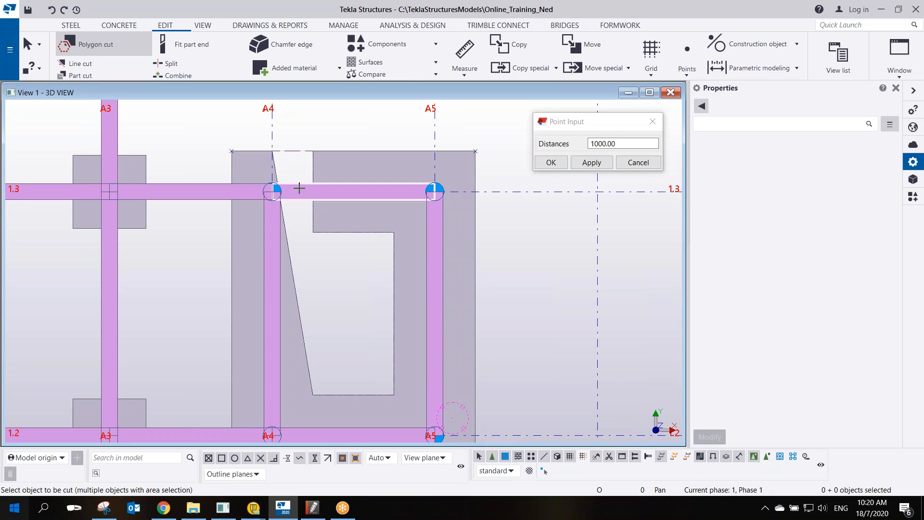
Delete the footing's polygon cut that starts where grid A4 meets the footing's upper edge.
scroll(283, 157, "up", 1)
scroll(282, 157, "up", 2)
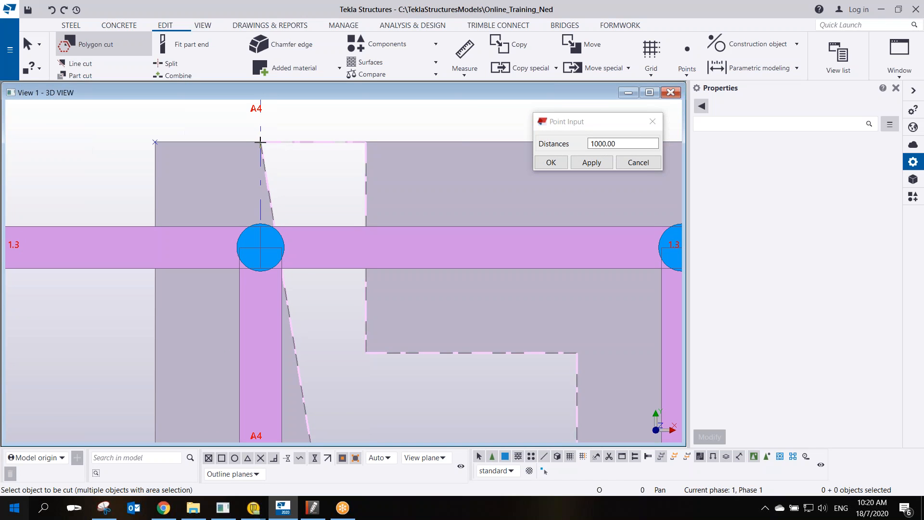
key("Escape")
left_click(322, 148)
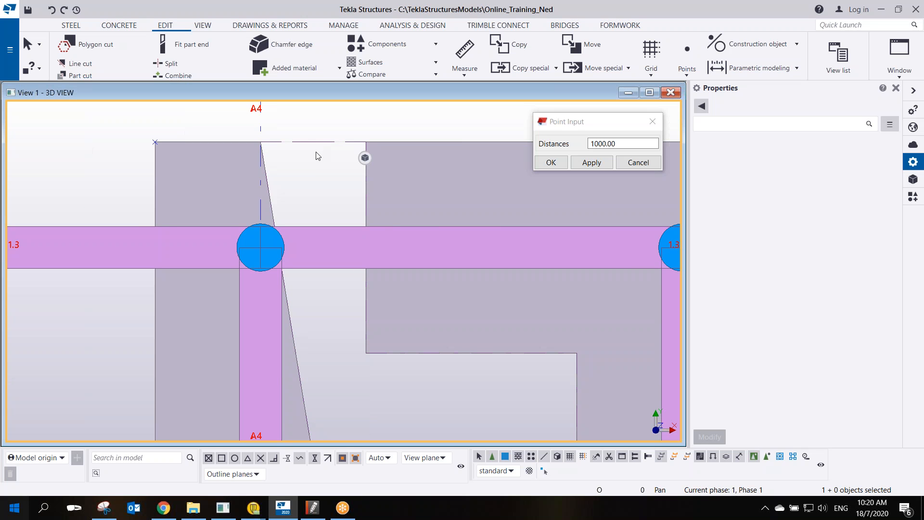
scroll(318, 151, "down", 2)
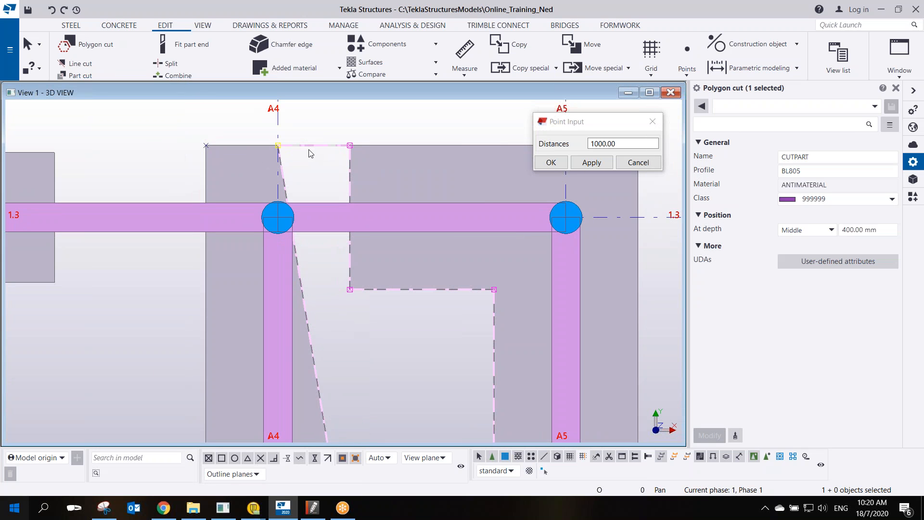
key("Delete")
scroll(378, 232, "down", 3)
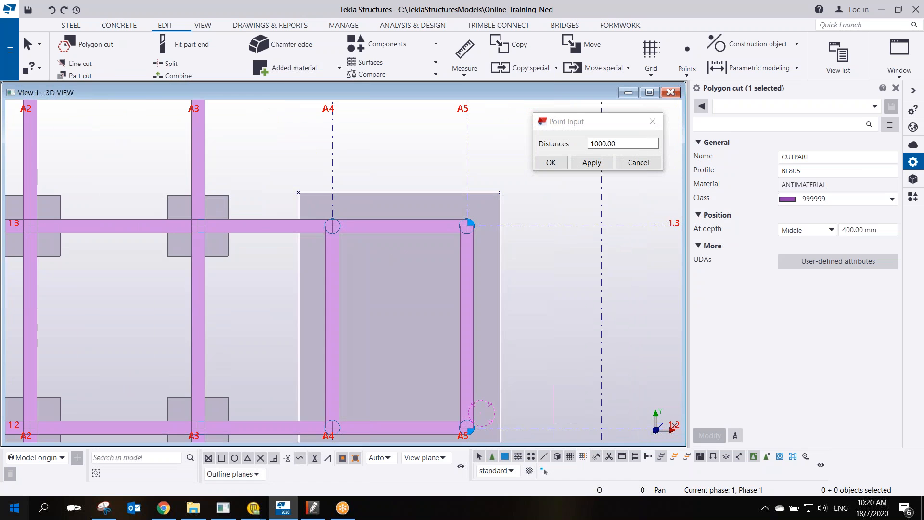
Restart the footing's polygon cut where grid A4 meets its upper edge, picking corners 1000 mm towards A5 and 2000 mm down.
scroll(354, 201, "up", 2)
left_click(331, 206)
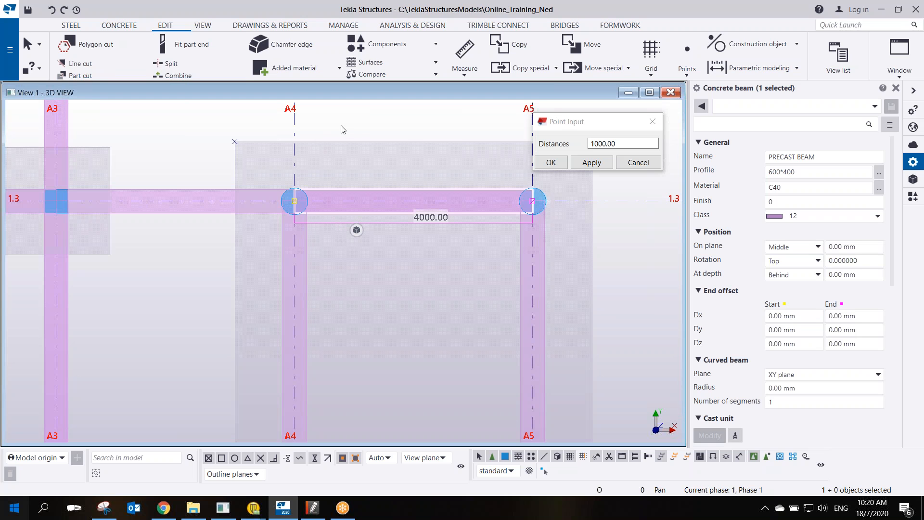
middle_click_drag(374, 230, 300, 195)
scroll(301, 196, "down", 2)
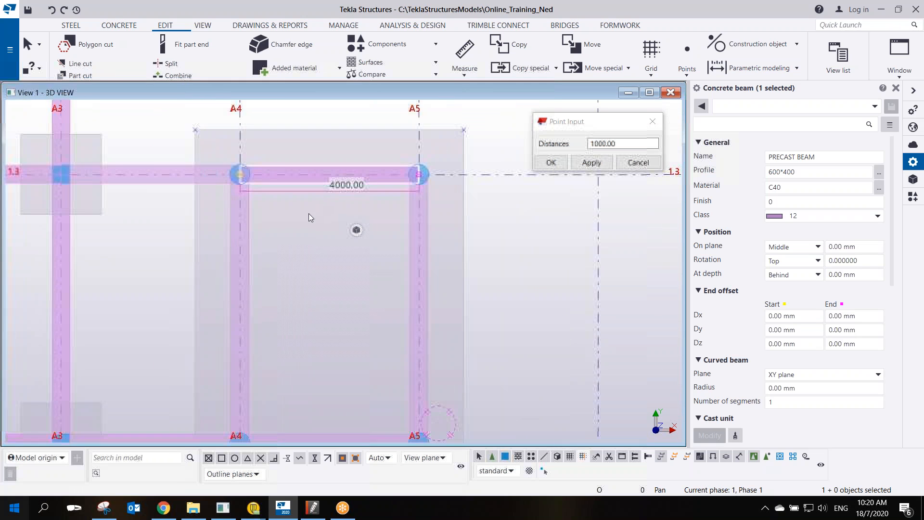
left_click(109, 45)
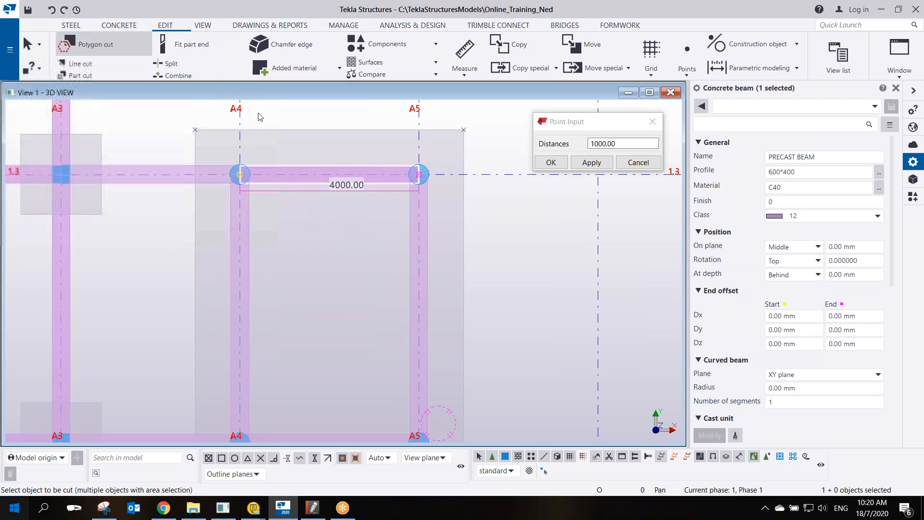
left_click(285, 129)
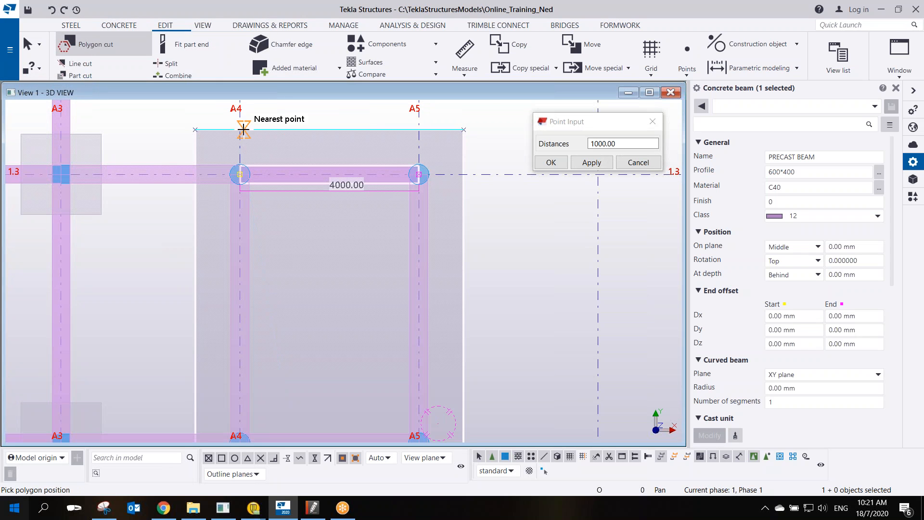
scroll(241, 129, "up", 3)
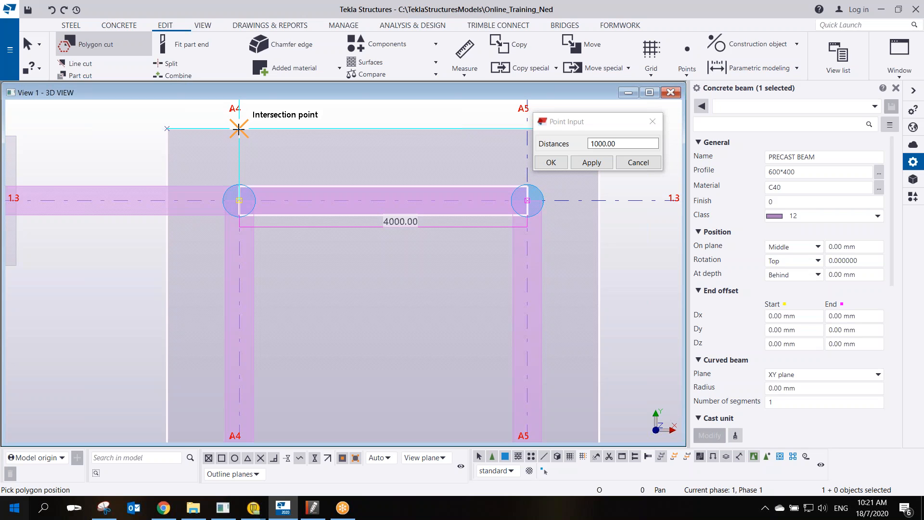
left_click(239, 129)
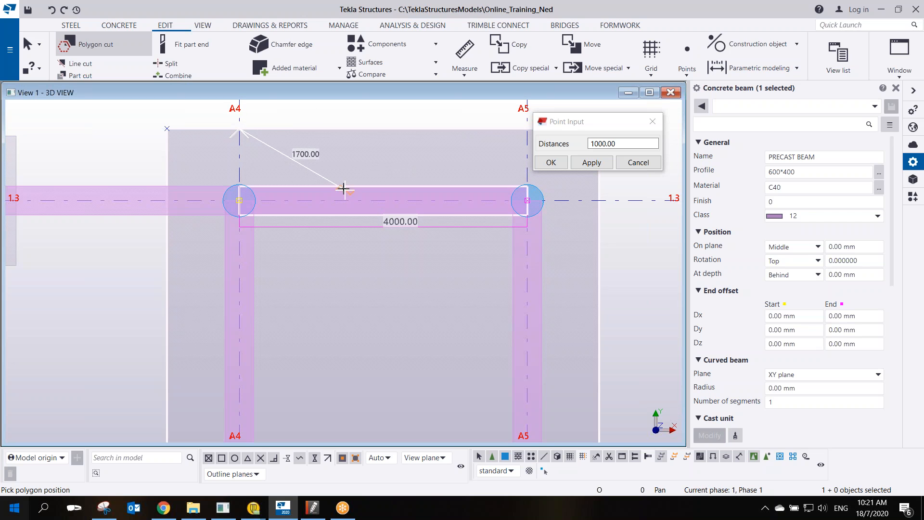
left_click(309, 132)
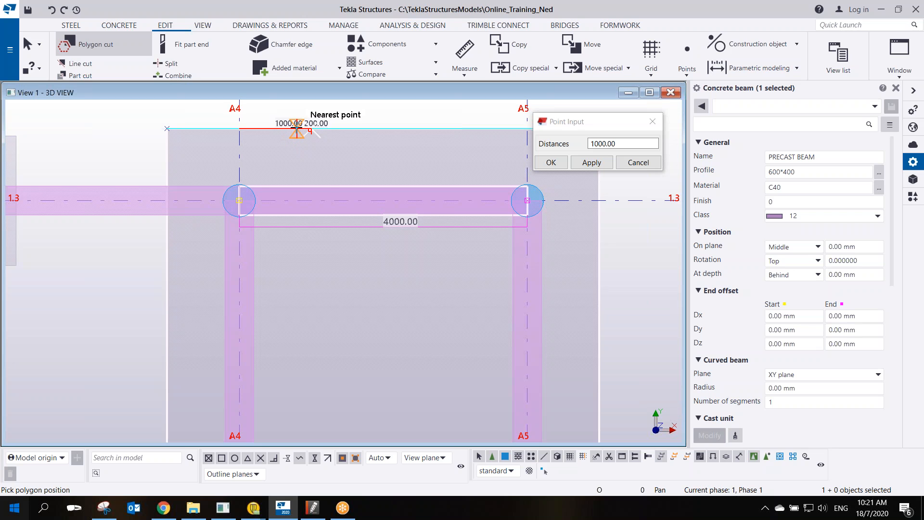
left_click(312, 271)
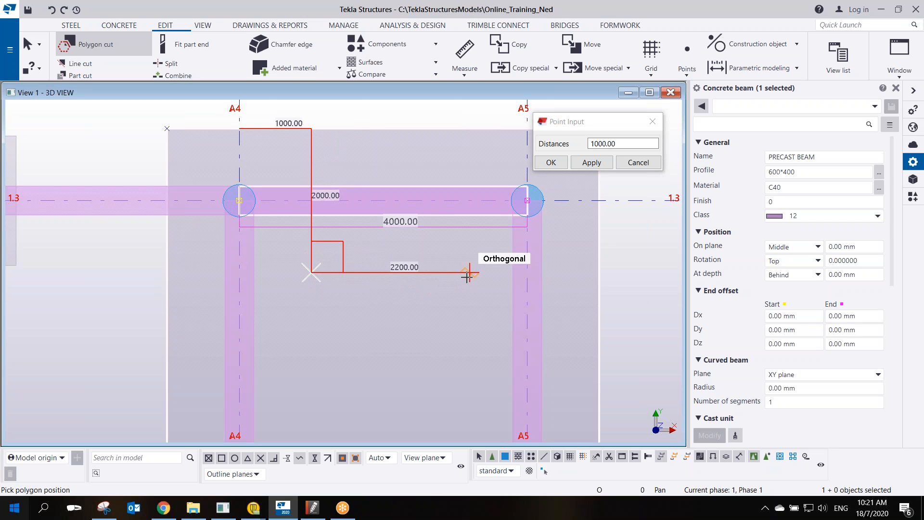
Cut a rectangular opening 2000 mm wide and 4000 mm long in the large footing between grid lines A4 and A5.
key("BackSpace")
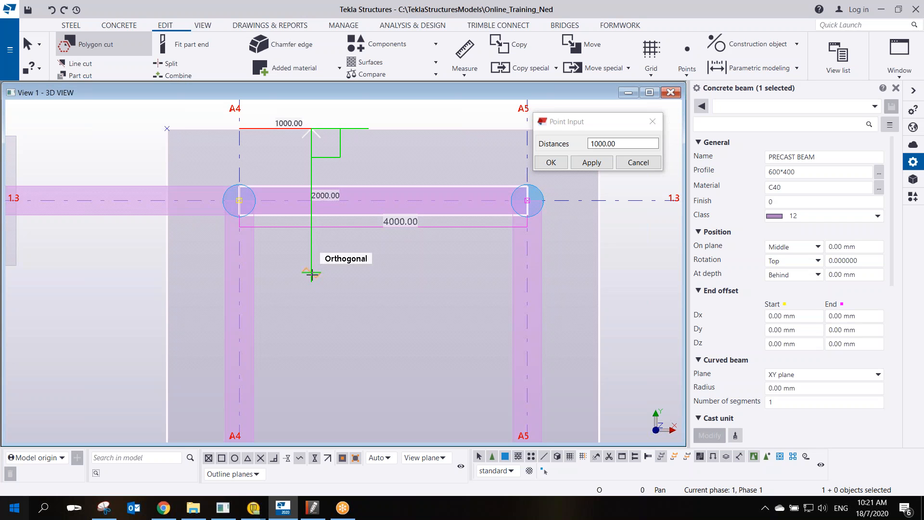
left_click(312, 275)
scroll(378, 295, "down", 2)
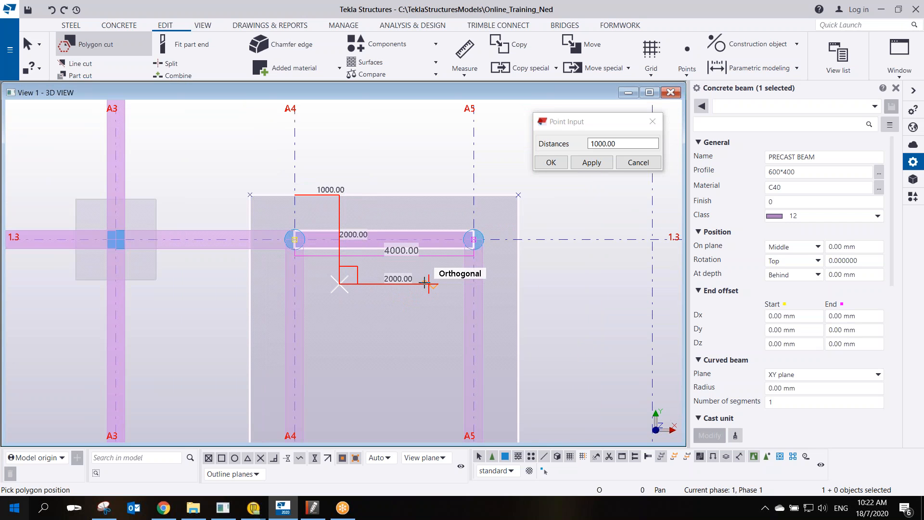
left_click(425, 284)
scroll(392, 336, "down", 2)
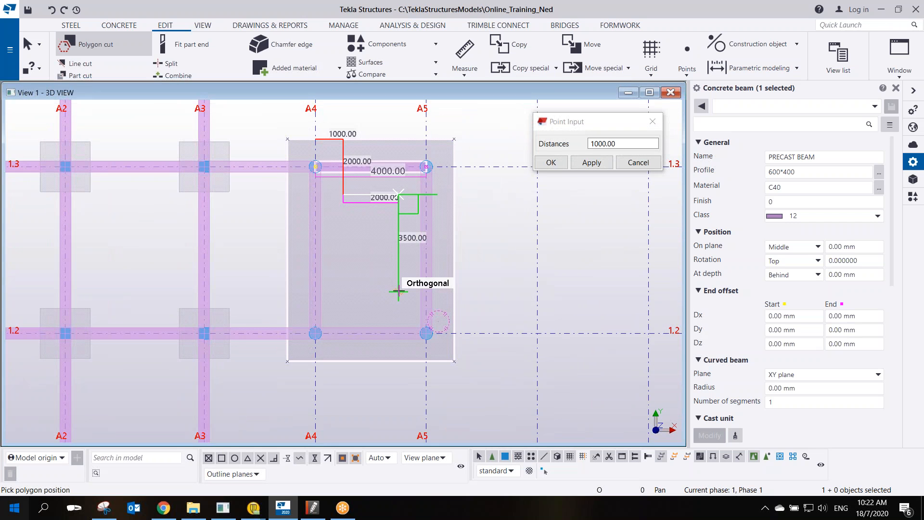
left_click(399, 304)
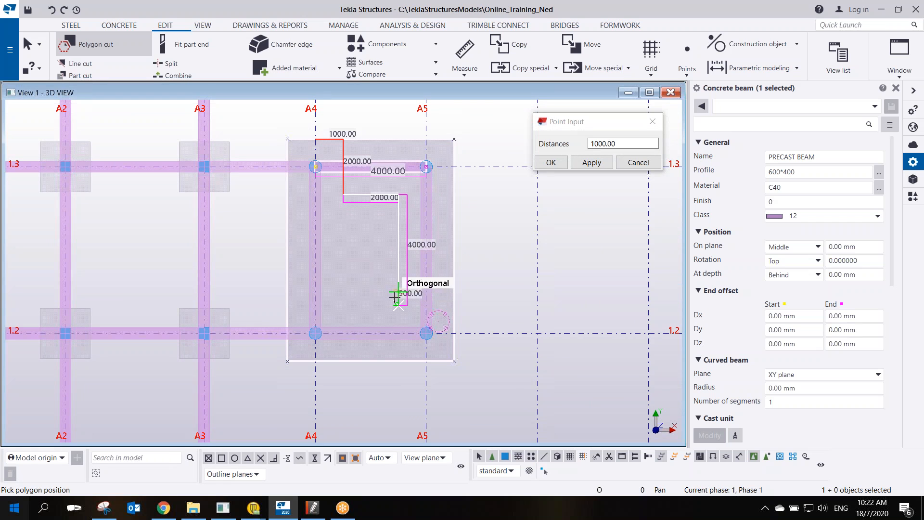
scroll(346, 300, "up", 2)
left_click(346, 305)
middle_click_drag(329, 213, 304, 287)
middle_click_drag(312, 236, 316, 275)
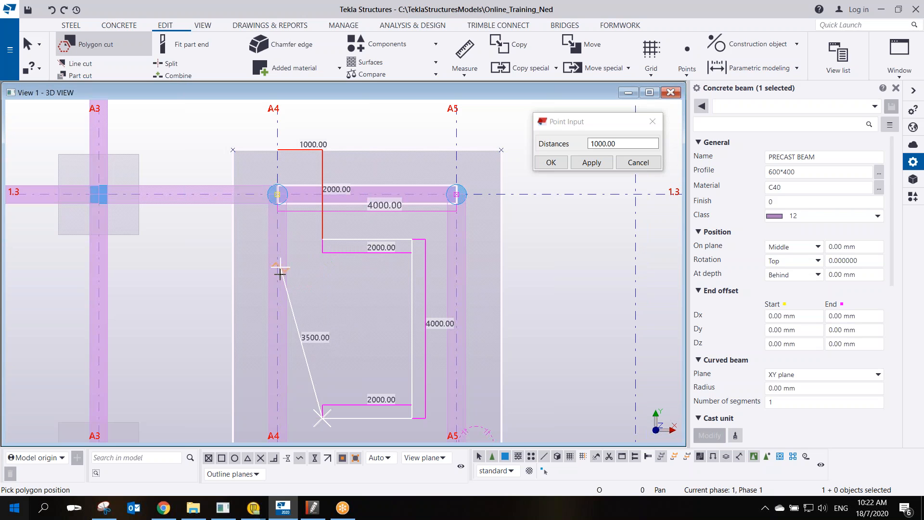
middle_click(354, 305)
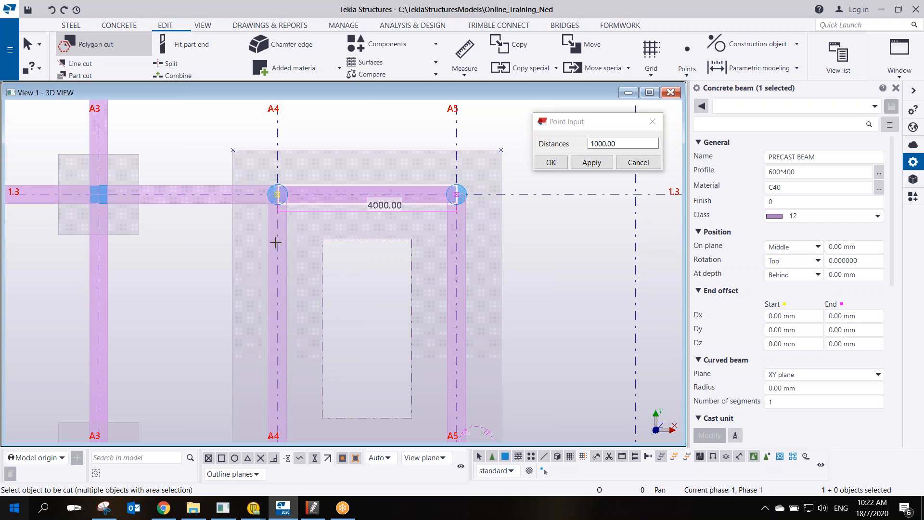
right_click(232, 235)
left_click(270, 241)
Delete the rectangular cut from the large footing between grid lines A4 and A5.
scroll(313, 267, "down", 2)
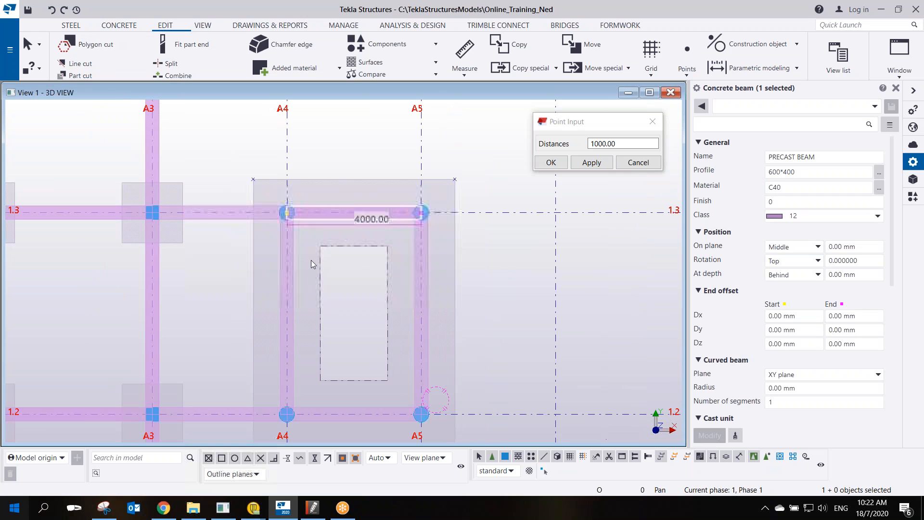
left_click_drag(235, 235, 500, 388)
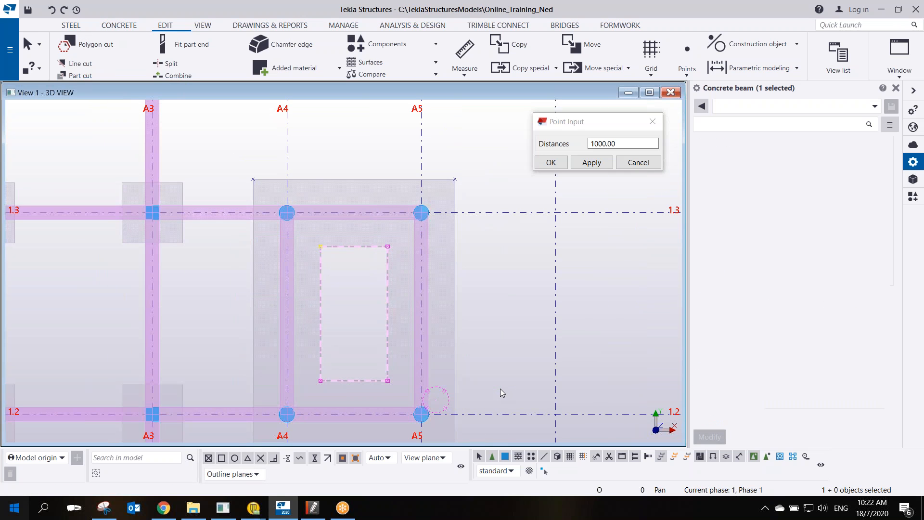
Begin a polygon cut in the large footing, placing its first corner 2000 mm below and 2000 mm right of the footing's upper-left corner.
left_click(105, 46)
scroll(255, 179, "up", 2)
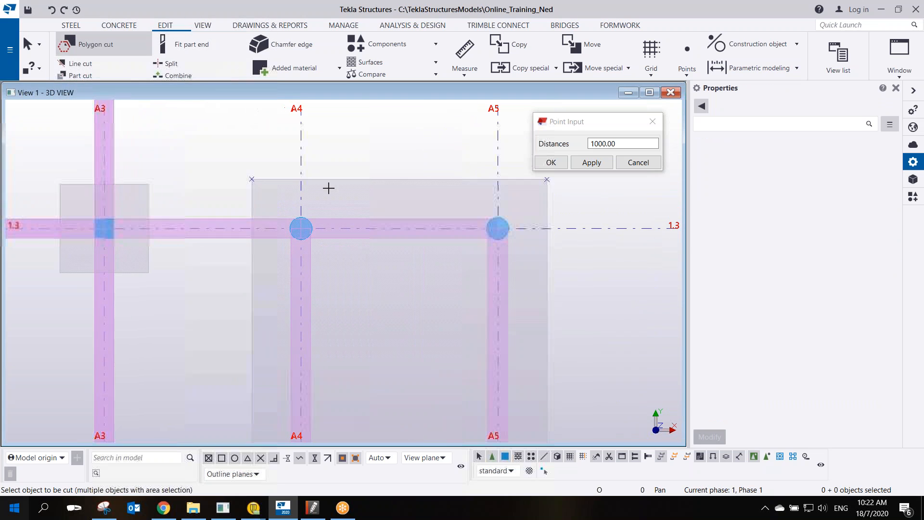
left_click(337, 180)
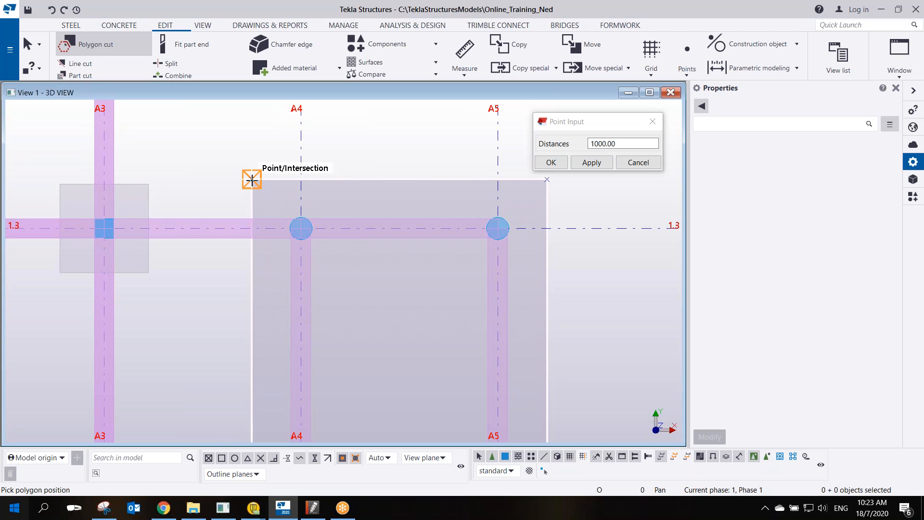
left_click(252, 179)
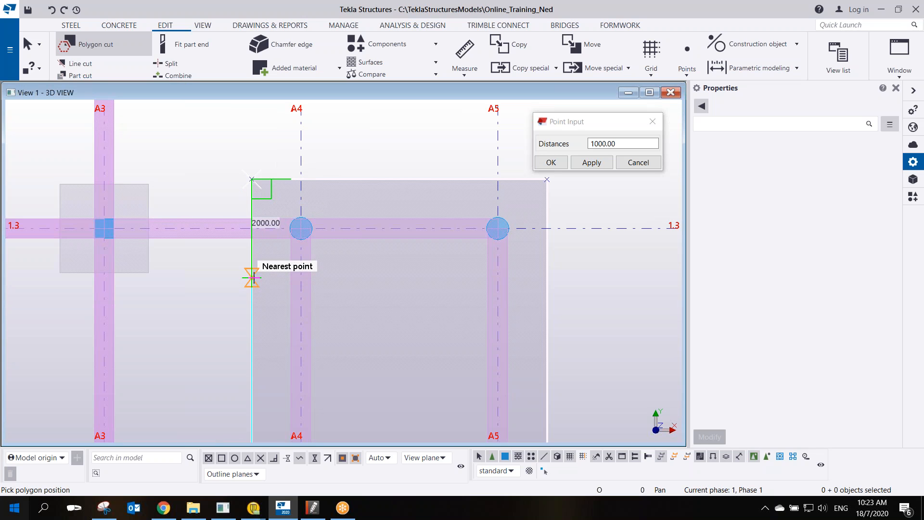
left_click(252, 277)
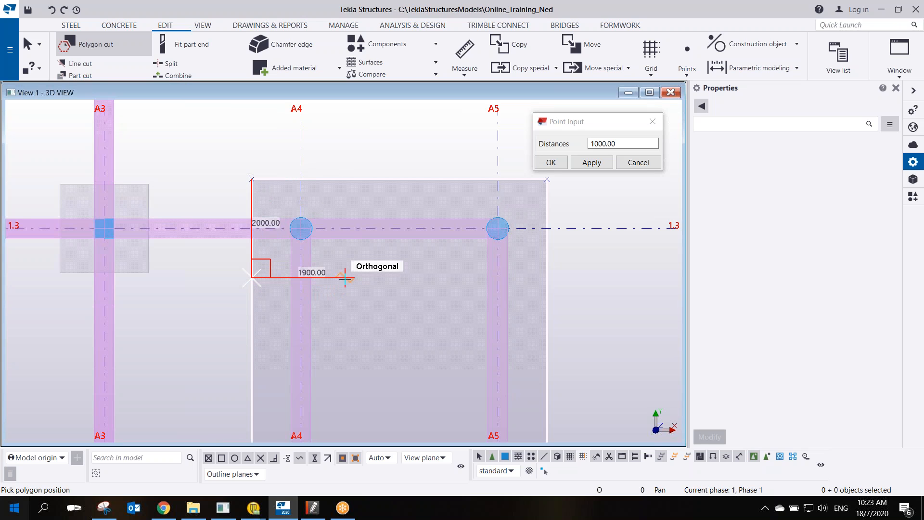
left_click(351, 278)
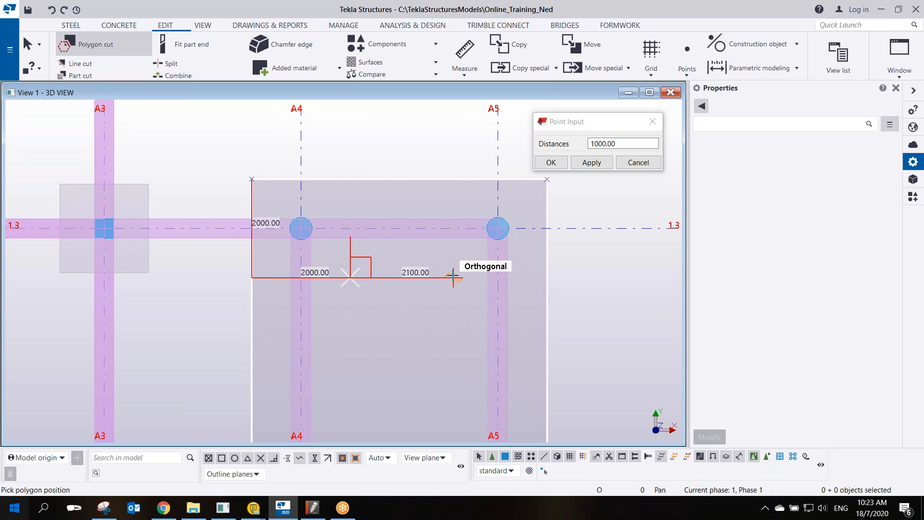
Complete the footing's polygon cut as a rectangle 2000 mm wide and 4000 mm long, ending the cut command.
left_click(447, 277)
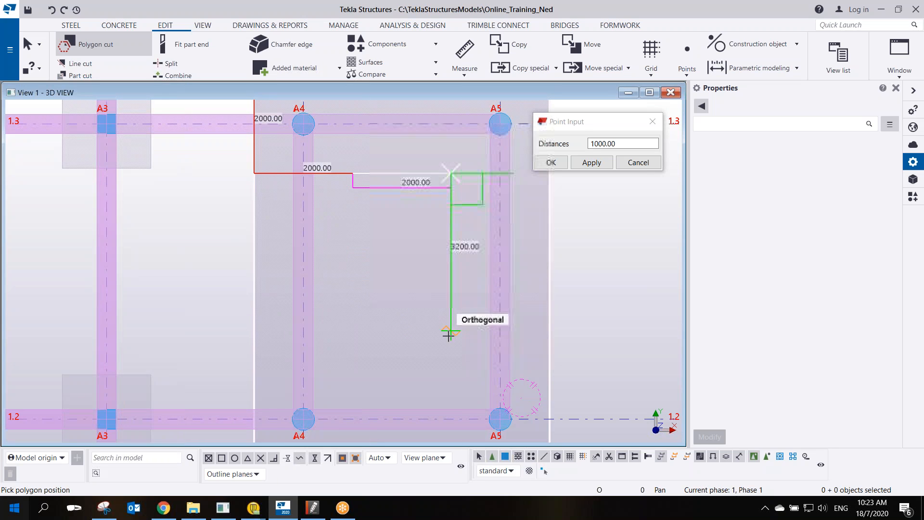
left_click(449, 371)
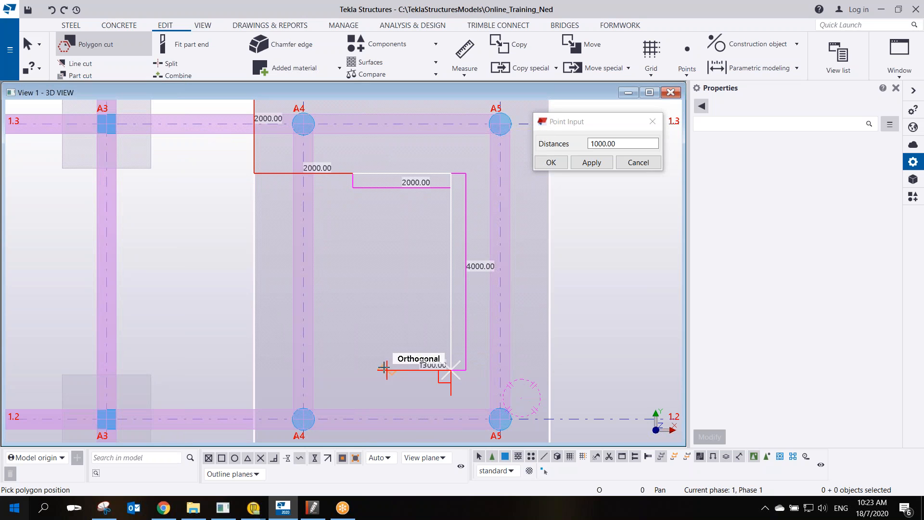
left_click(353, 370)
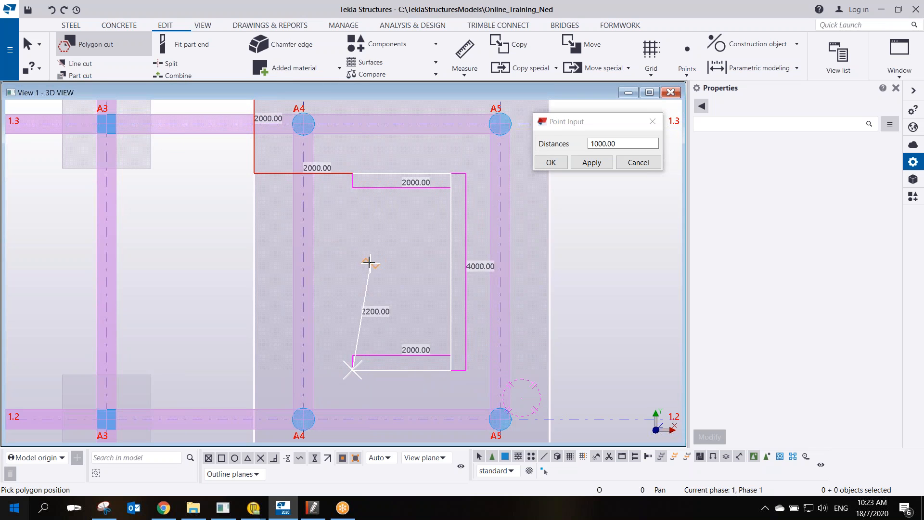
middle_click(340, 220)
scroll(485, 248, "down", 1)
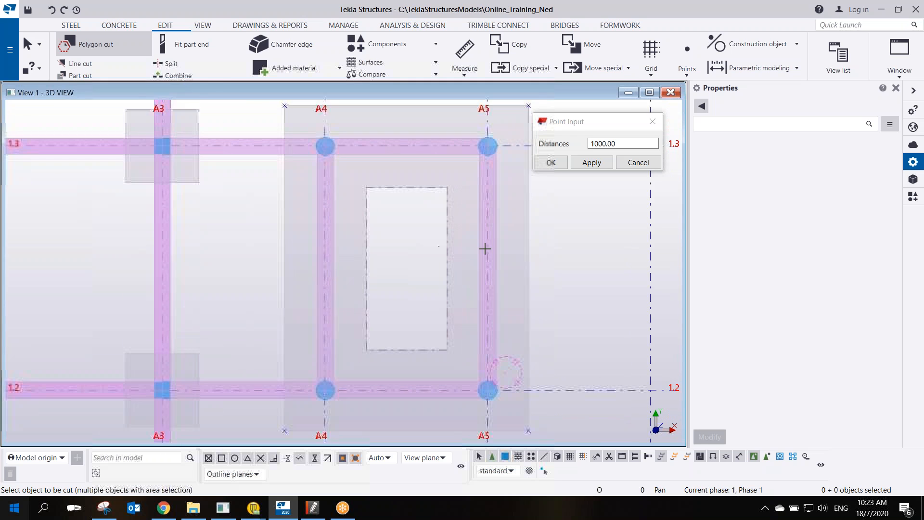
scroll(489, 243, "up", 2)
right_click(508, 217)
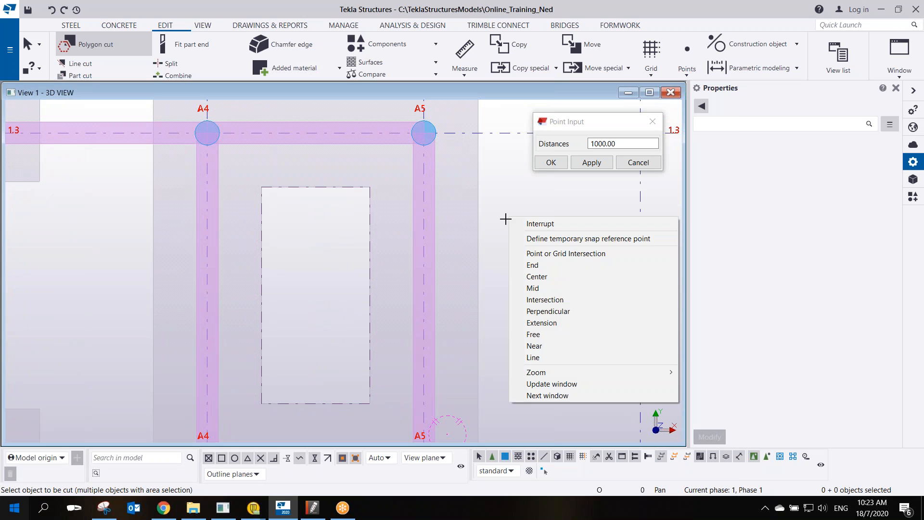
left_click(531, 224)
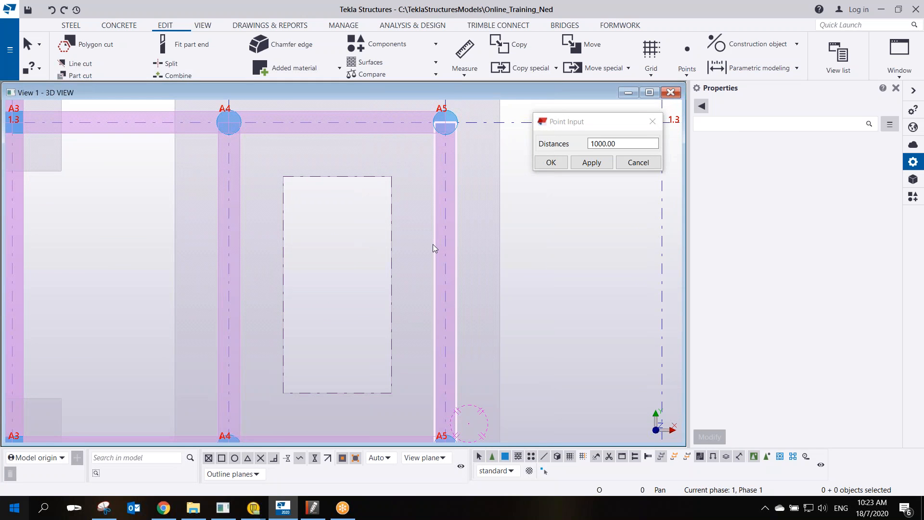
scroll(432, 244, "down", 1)
scroll(432, 245, "up", 1)
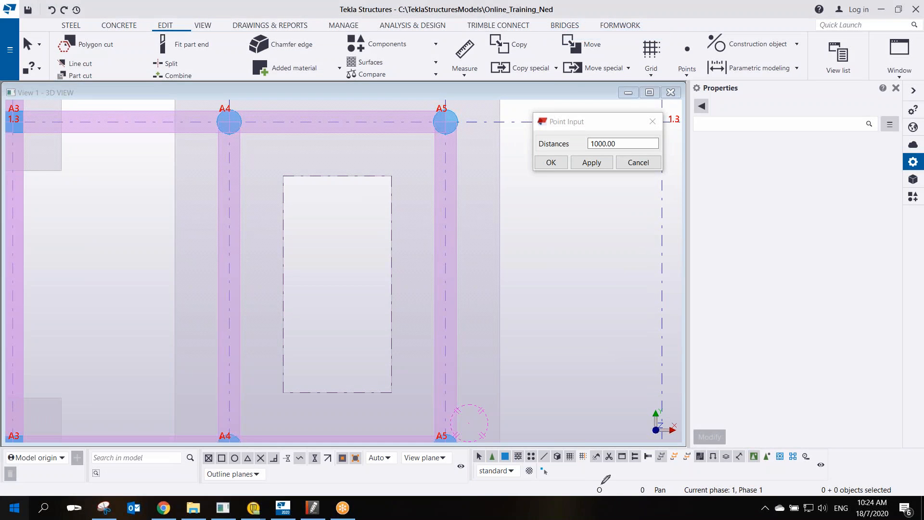
mouse_move(604, 481)
left_mouse_down()
mouse_move(597, 503)
mouse_move(609, 493)
mouse_move(605, 480)
left_mouse_up()
mouse_move(579, 354)
left_mouse_down()
mouse_move(598, 475)
mouse_move(593, 469)
mouse_move(604, 473)
mouse_move(604, 460)
mouse_move(596, 470)
left_mouse_up()
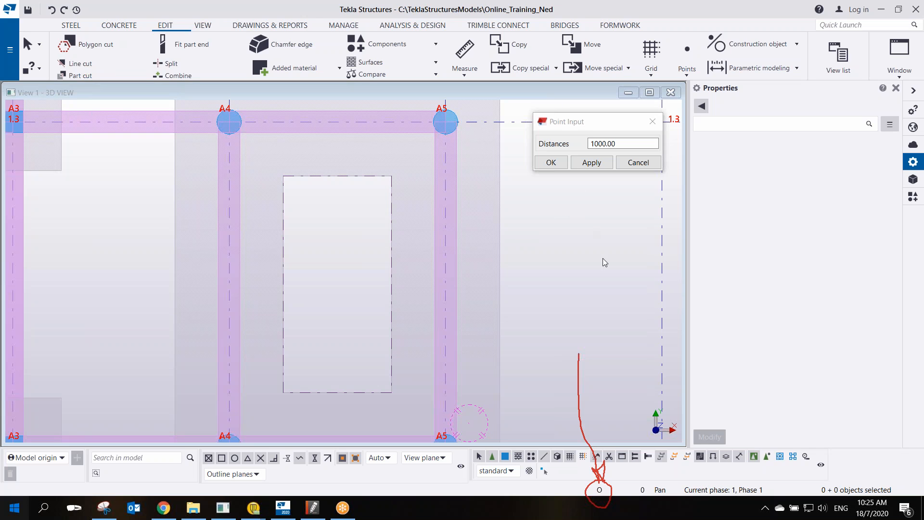
left_click(608, 287)
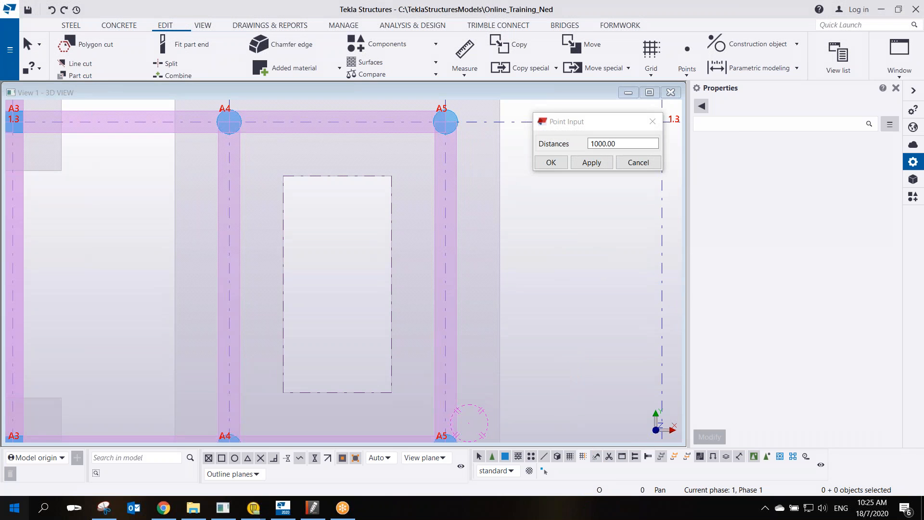
left_click(590, 240)
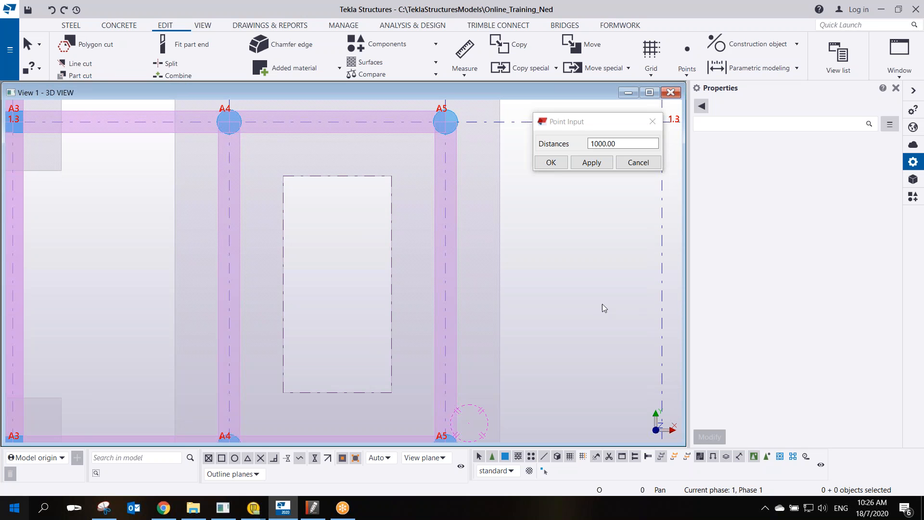
Examine the whole model in 3D, then inspect the separate three-column frame beside the building up close.
scroll(476, 310, "down", 1)
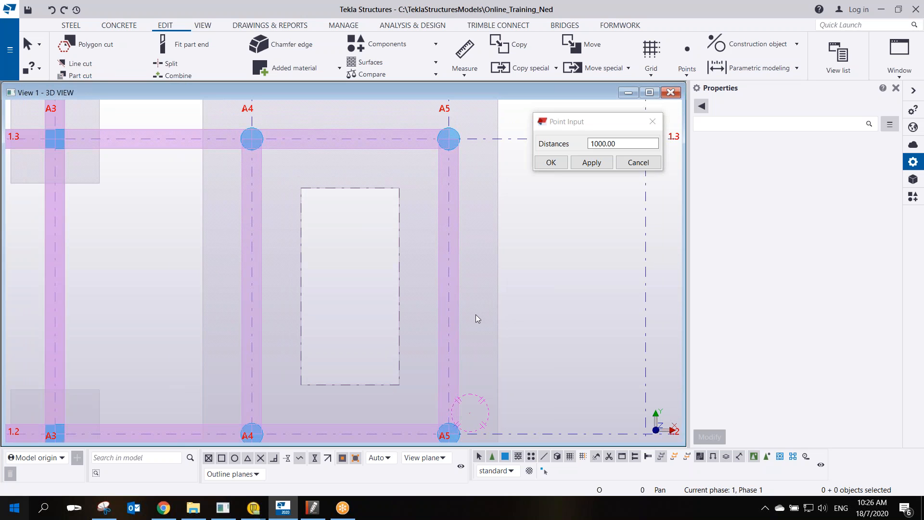
scroll(473, 319, "down", 8)
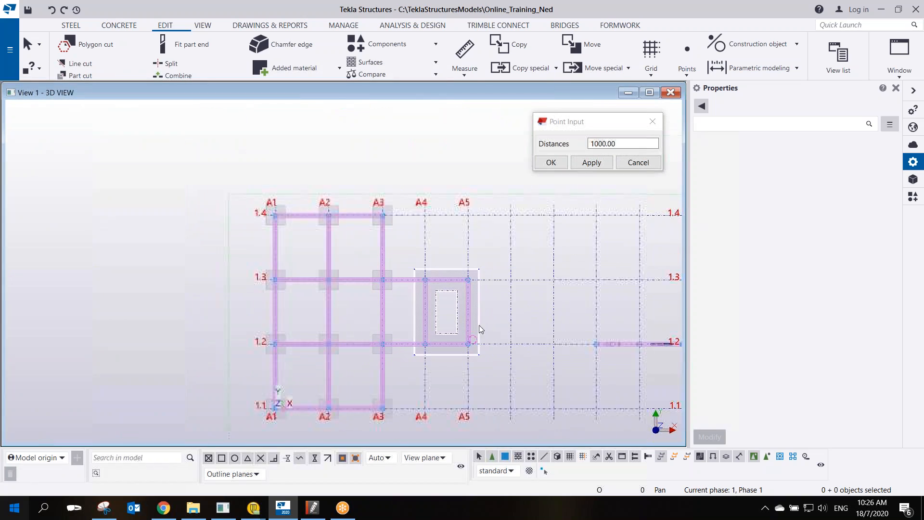
middle_click_drag(547, 338, 442, 271, "ctrl")
scroll(463, 207, "down", 1)
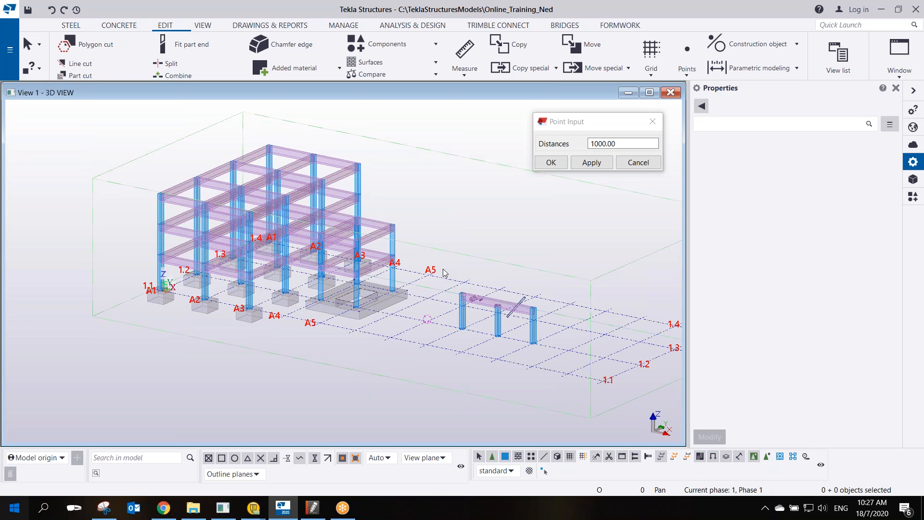
scroll(442, 275, "up", 5)
scroll(435, 281, "up", 6)
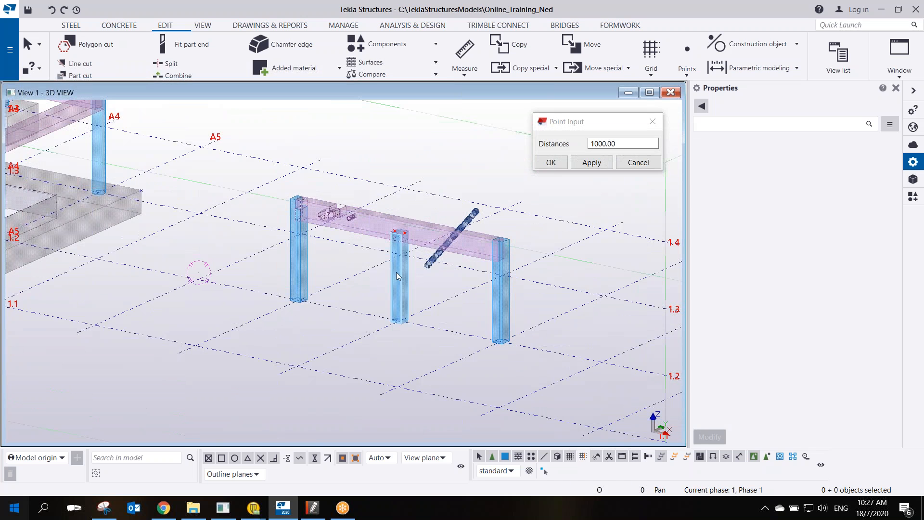
scroll(424, 342, "up", 8)
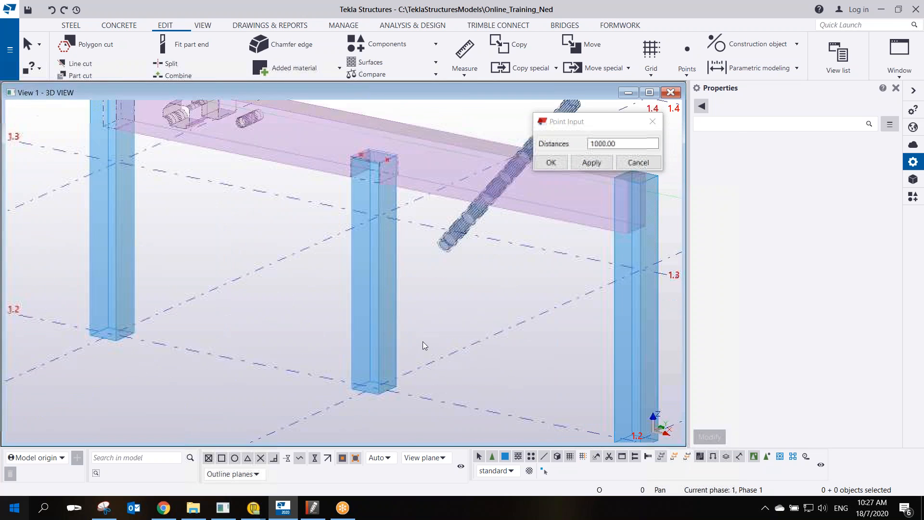
scroll(382, 304, "down", 8)
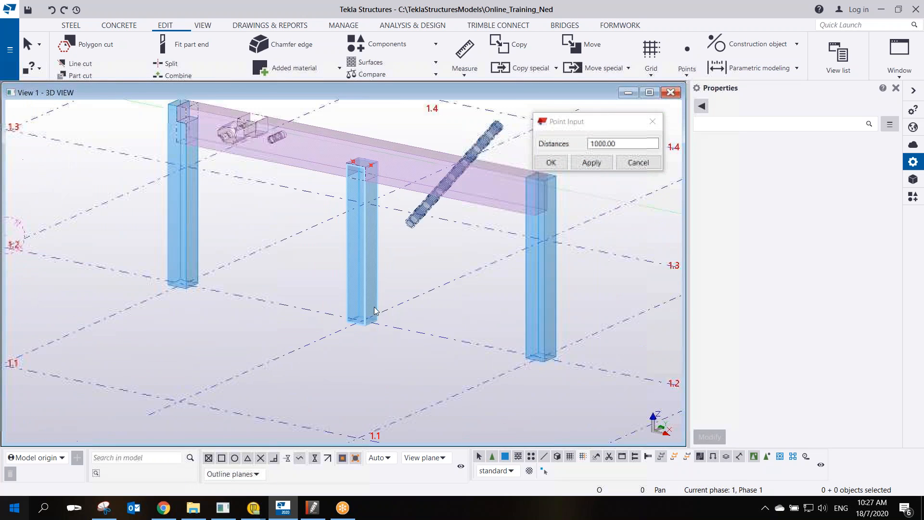
scroll(360, 284, "up", 3)
scroll(368, 275, "up", 1)
scroll(368, 276, "up", 1)
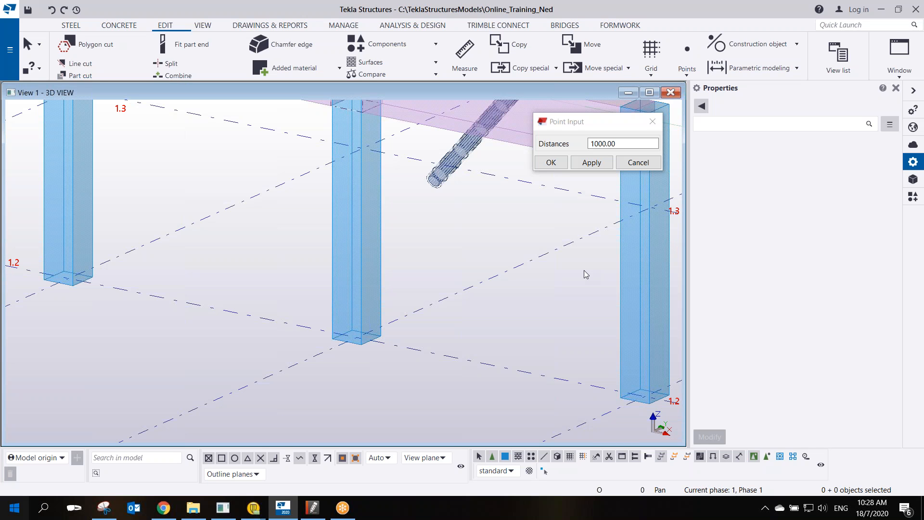
scroll(477, 315, "down", 6)
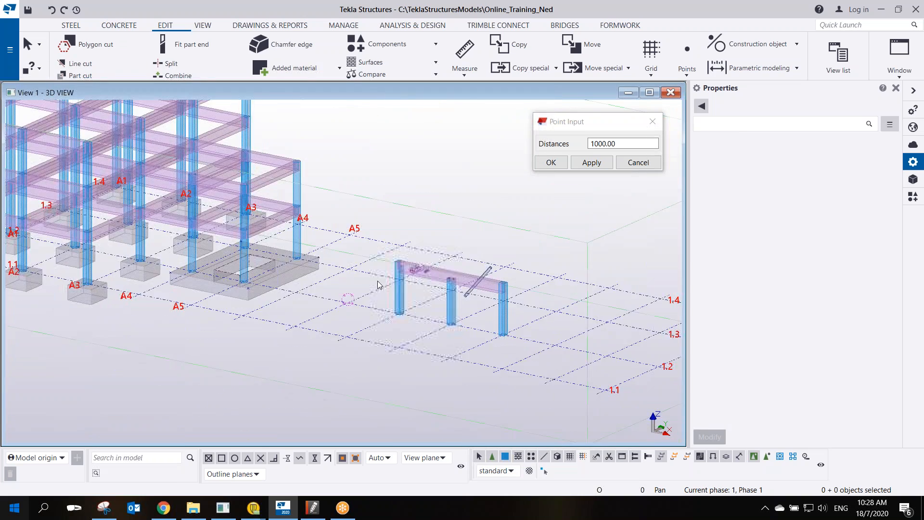
Apply the NED_COLORS color and transparency setting to the 3D view through its view properties.
middle_click_drag(378, 274, 508, 316)
middle_click_drag(481, 271, 488, 332)
double_click(483, 246)
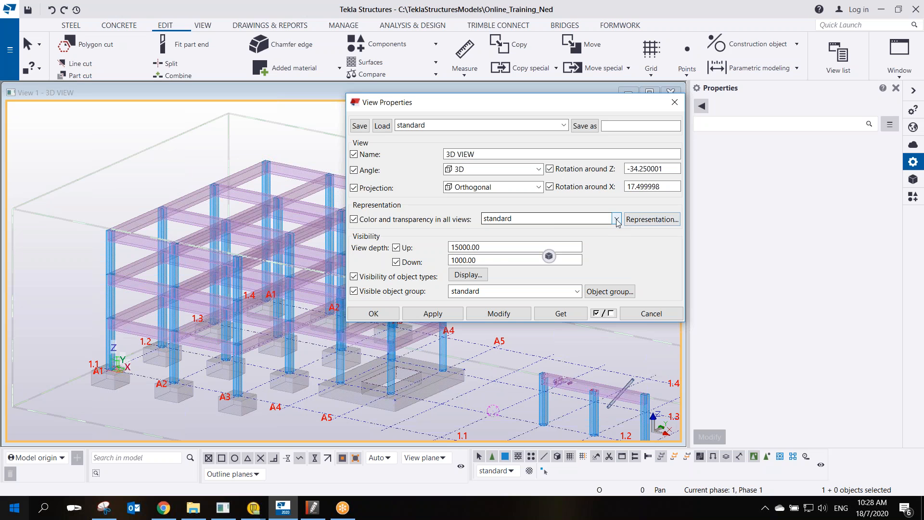
left_click(616, 220)
left_click(513, 252)
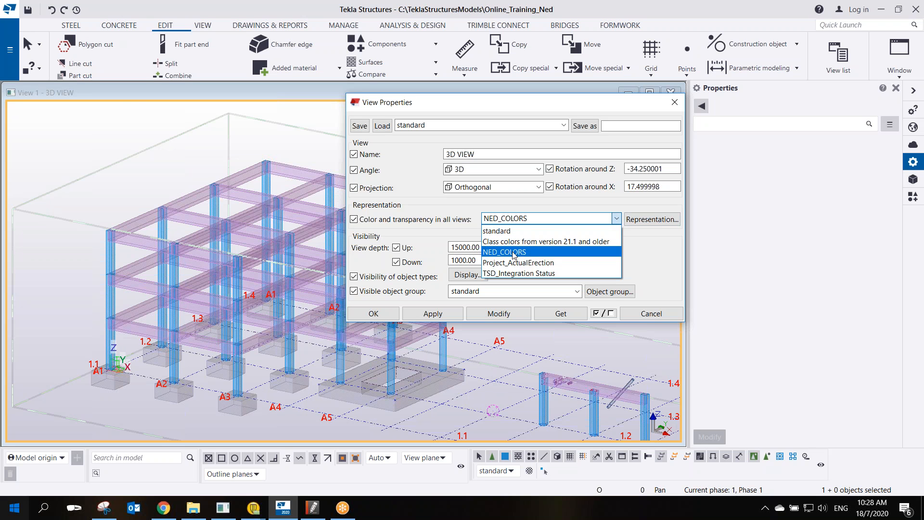
left_click(498, 313)
scroll(239, 272, "up", 5)
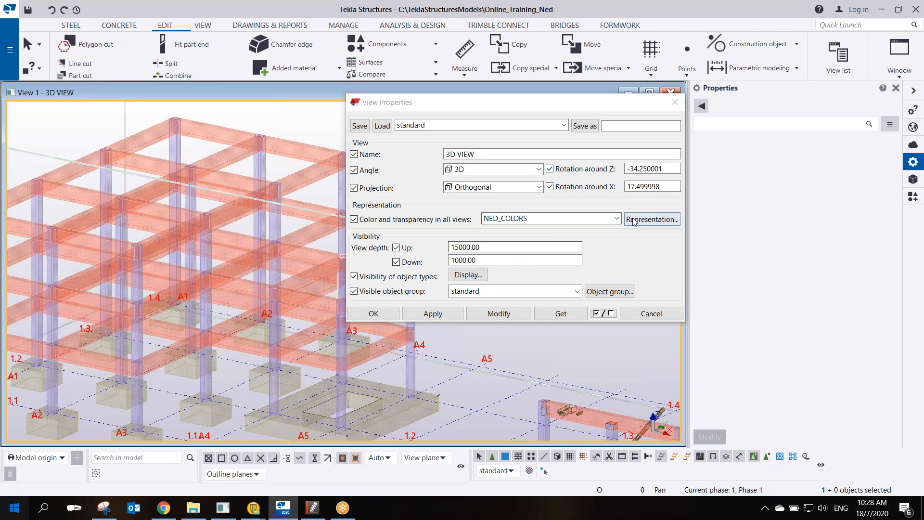
Apply the standard color and transparency setting to the 3D view in its view properties.
left_click(616, 219)
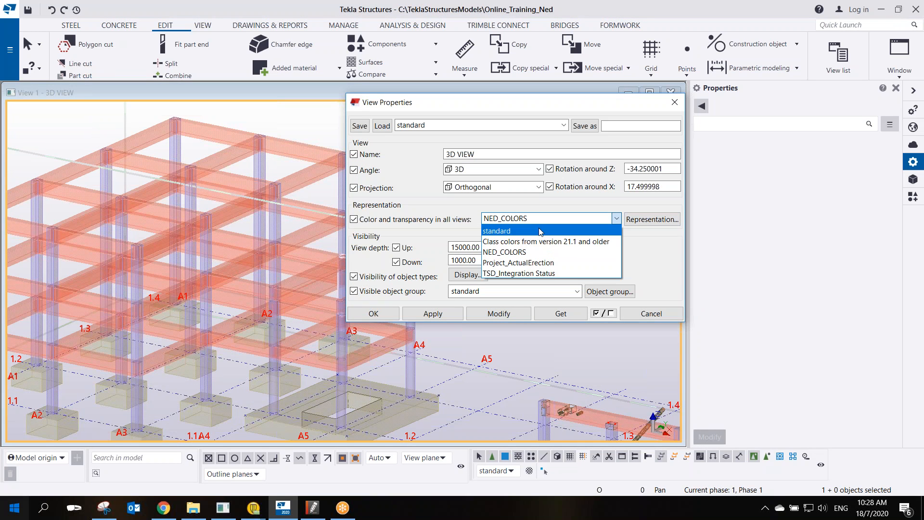
left_click(514, 232)
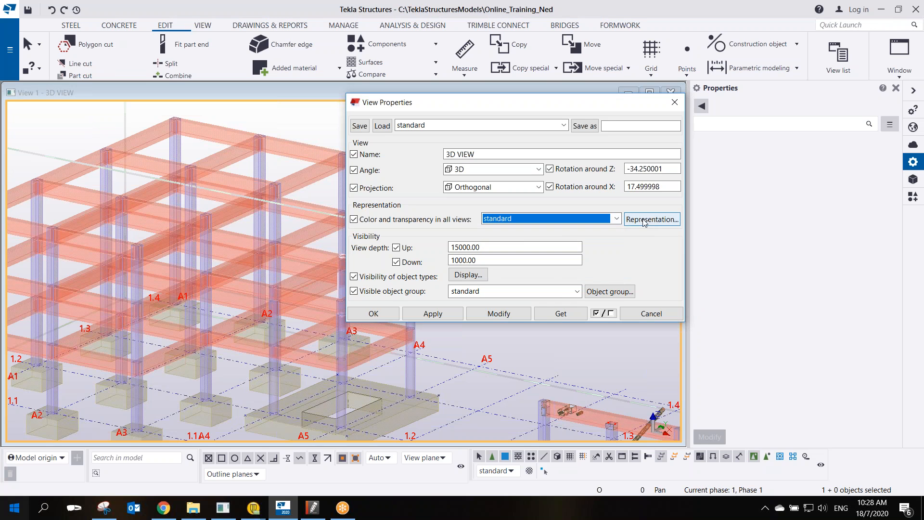
left_click(508, 316)
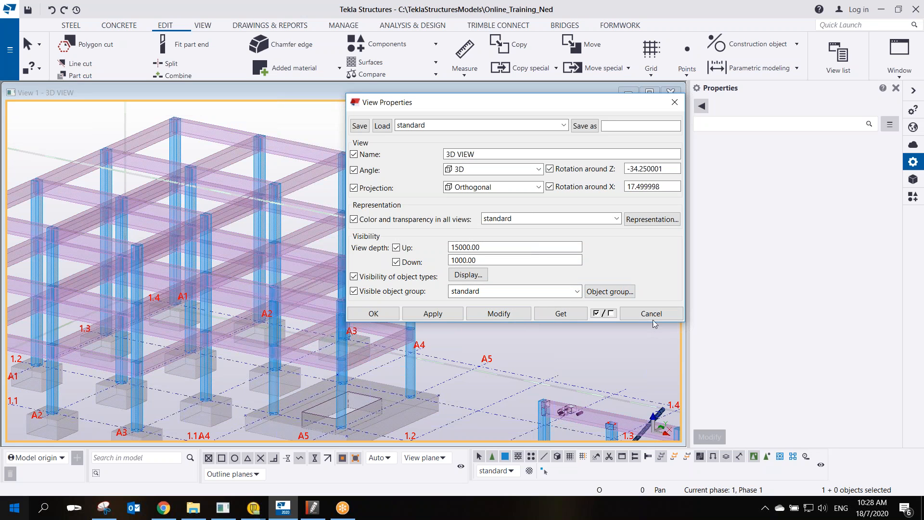
Review the object group, color and transparency rows of the standard object representation, and close the view properties without further changes.
left_click(652, 219)
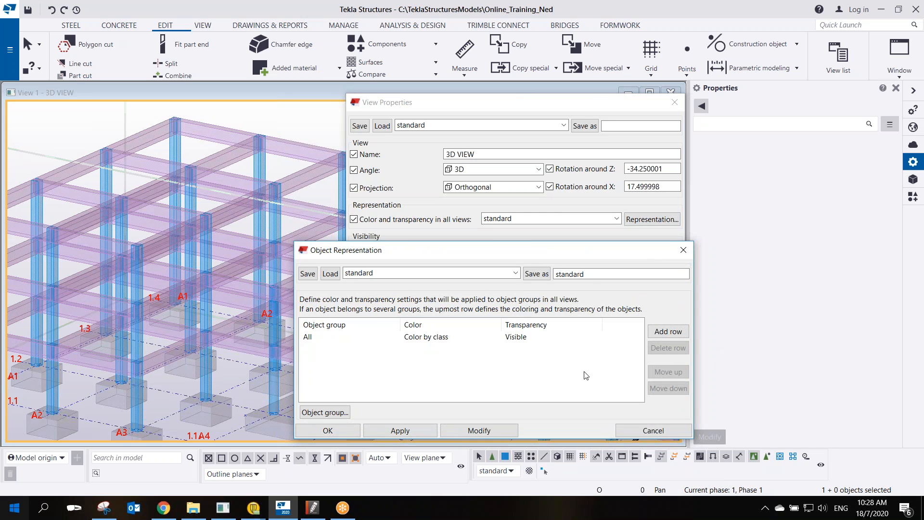
left_click(542, 340)
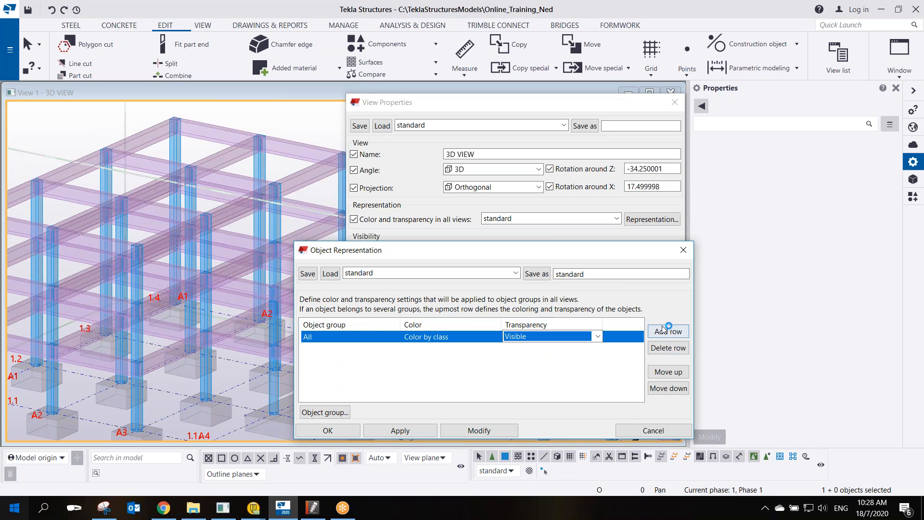
left_click(681, 253)
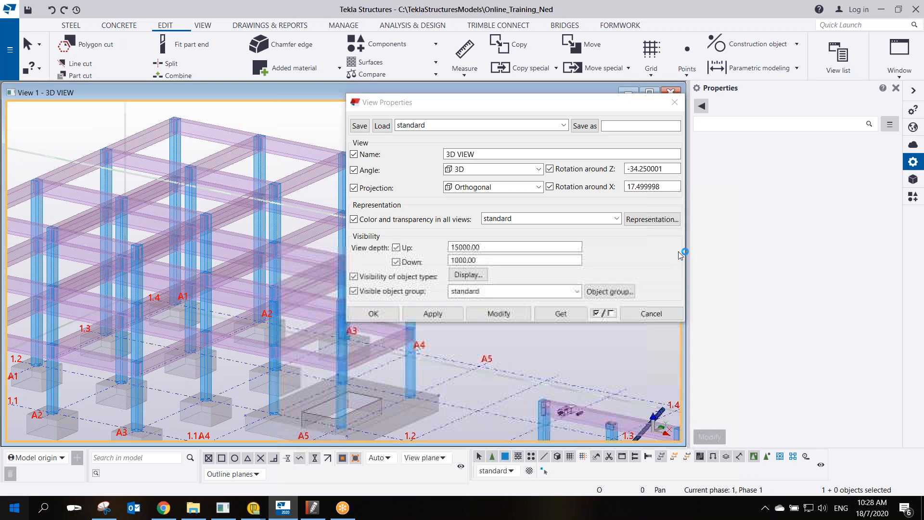
left_click(651, 313)
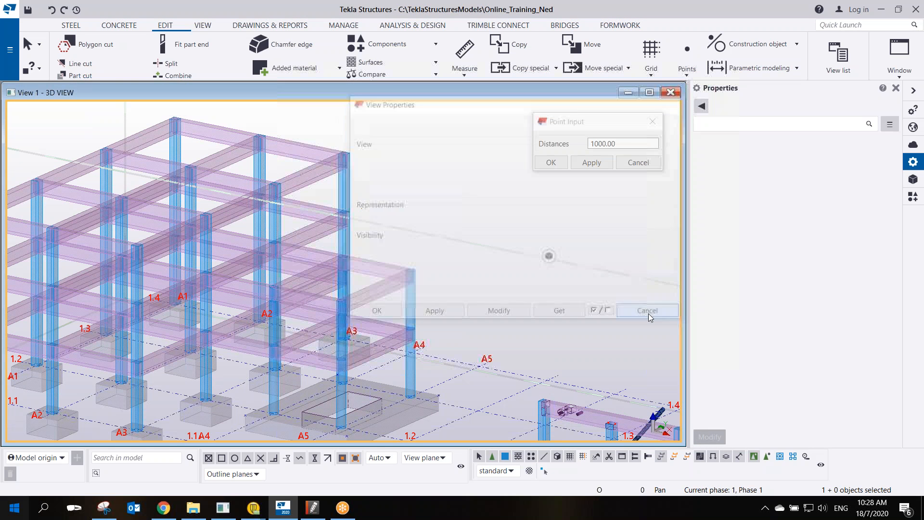
Look over the whole model in 3D, consult the hand-drawn column detail in WhatsApp Web, and return to Tekla Structures.
scroll(560, 292, "down", 5)
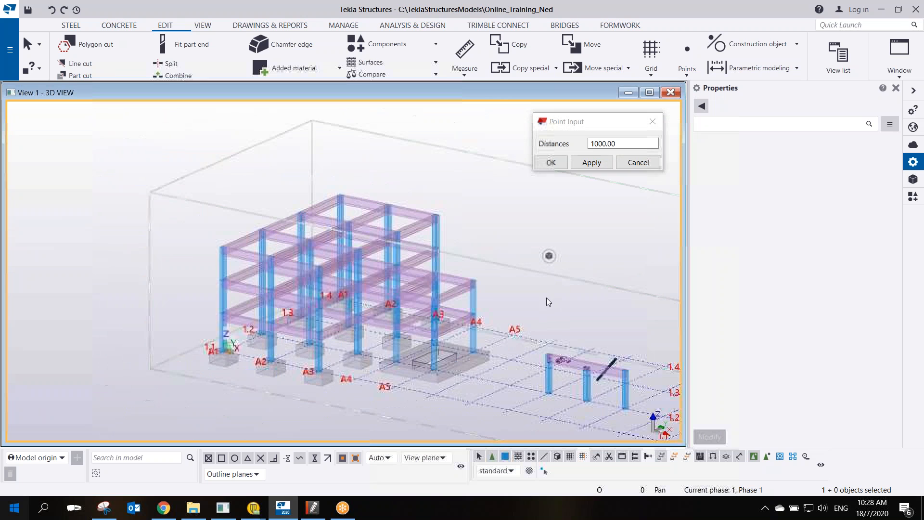
middle_click_drag(547, 297, 482, 267)
scroll(483, 266, "up", 1)
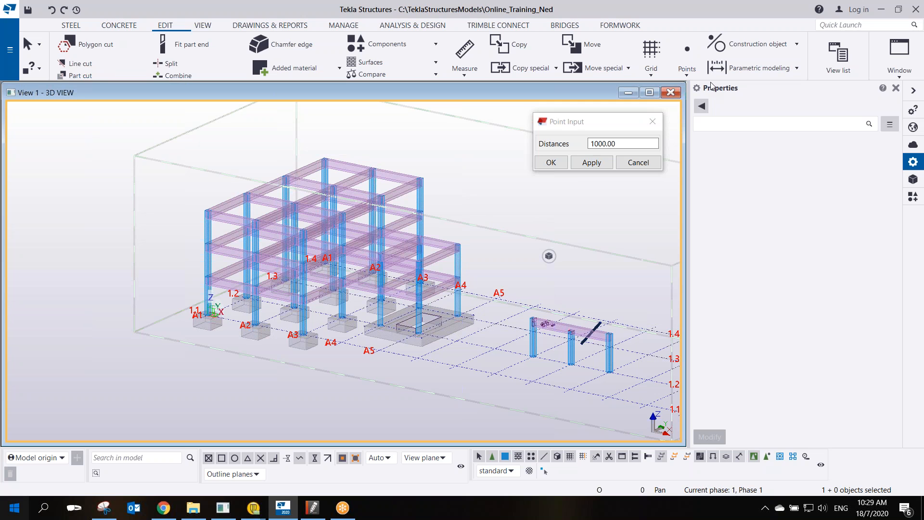
key("alt+Tab")
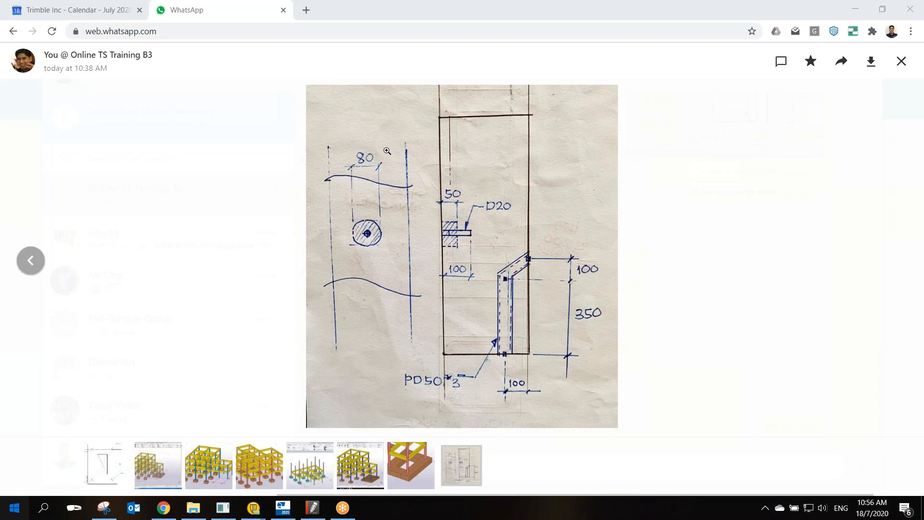
left_click(283, 508)
Create the default part views of the selected 400*400 precast column in the separate frame.
middle_click_drag(516, 257, 428, 246)
scroll(422, 293, "up", 3)
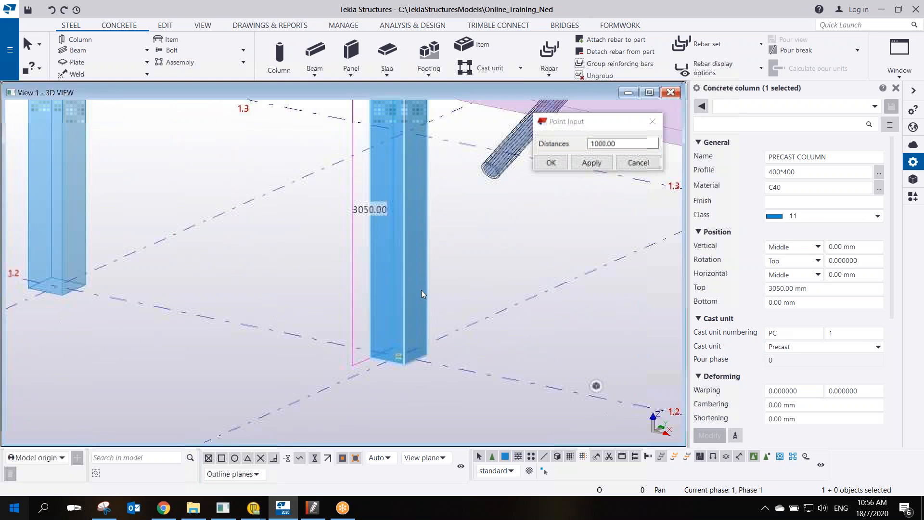
middle_click_drag(379, 336, 437, 339)
scroll(436, 340, "down", 2)
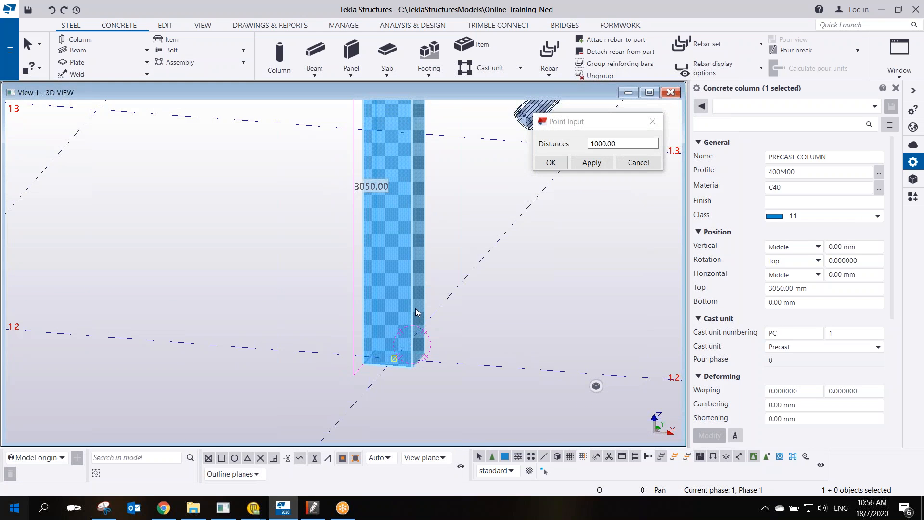
right_click(414, 292)
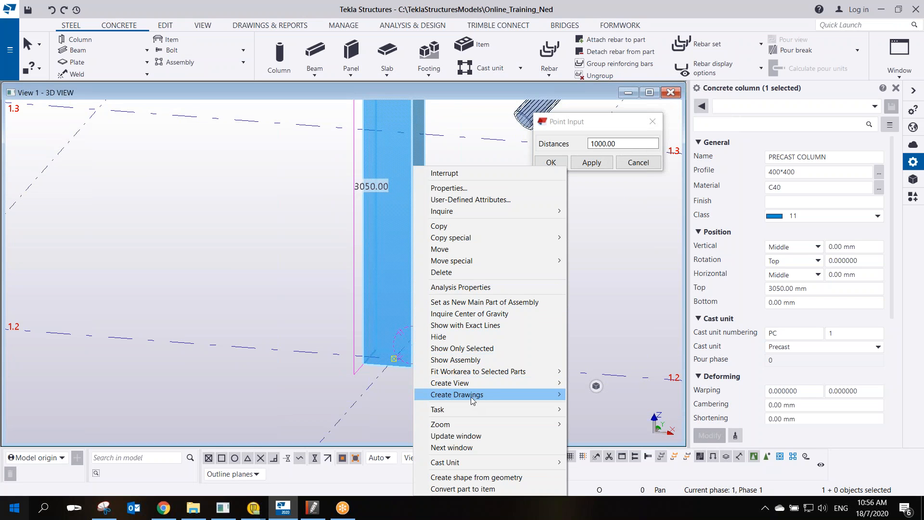
mouse_move(482, 386)
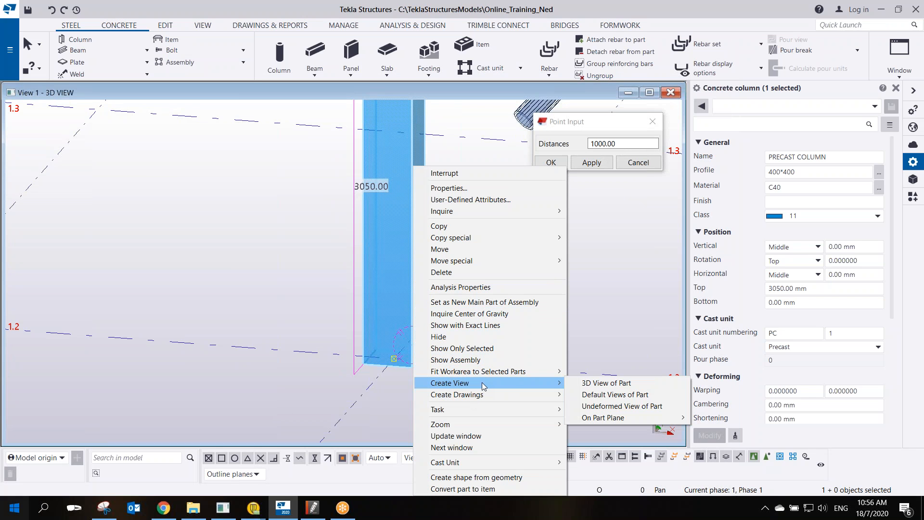
left_click(606, 397)
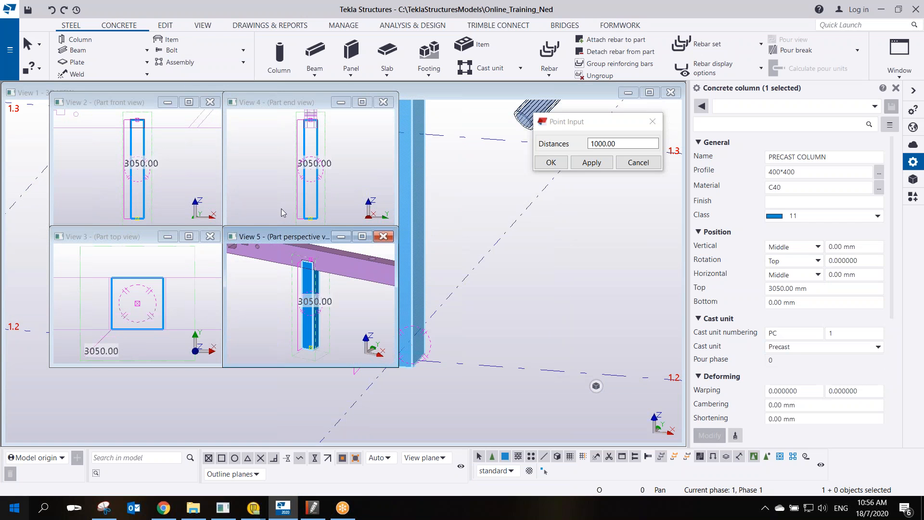
Close the column's part end and perspective views, move its top view aside, and enlarge the front view to show the column's lower end.
left_click(389, 102)
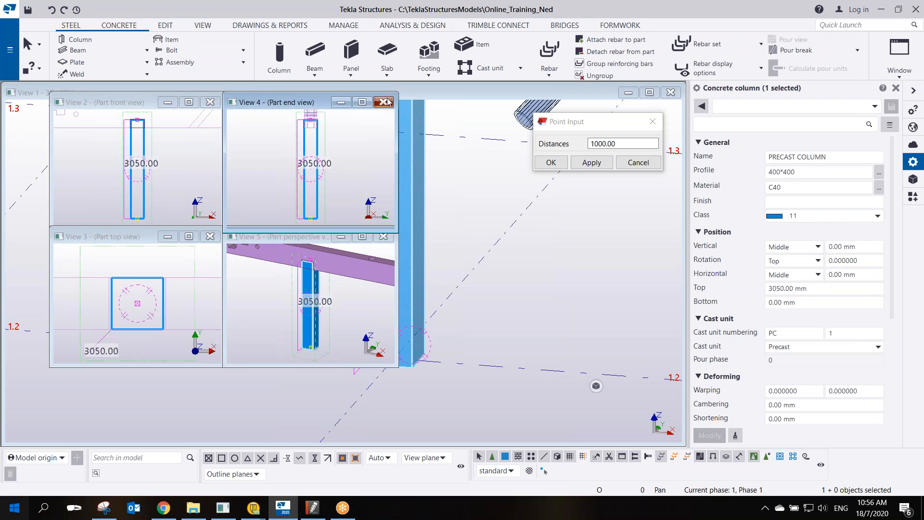
left_click(389, 102)
left_click(383, 236)
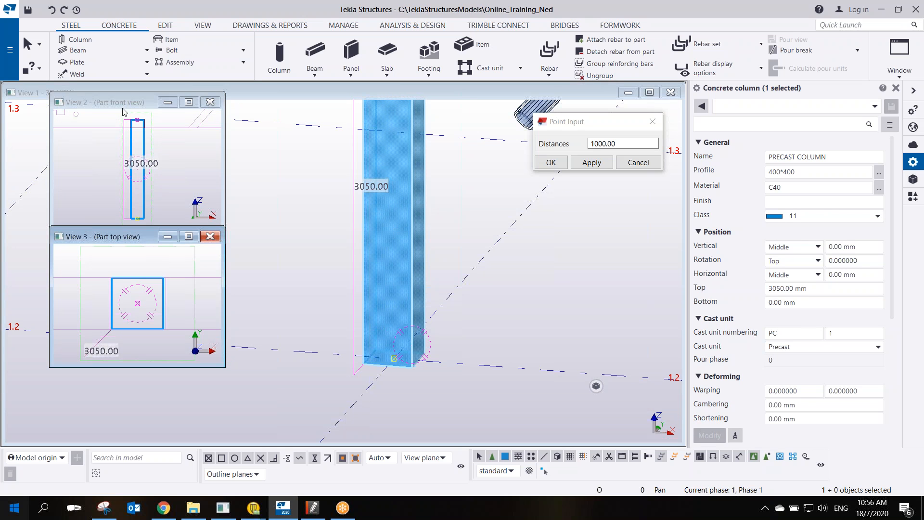
left_click_drag(131, 236, 113, 274)
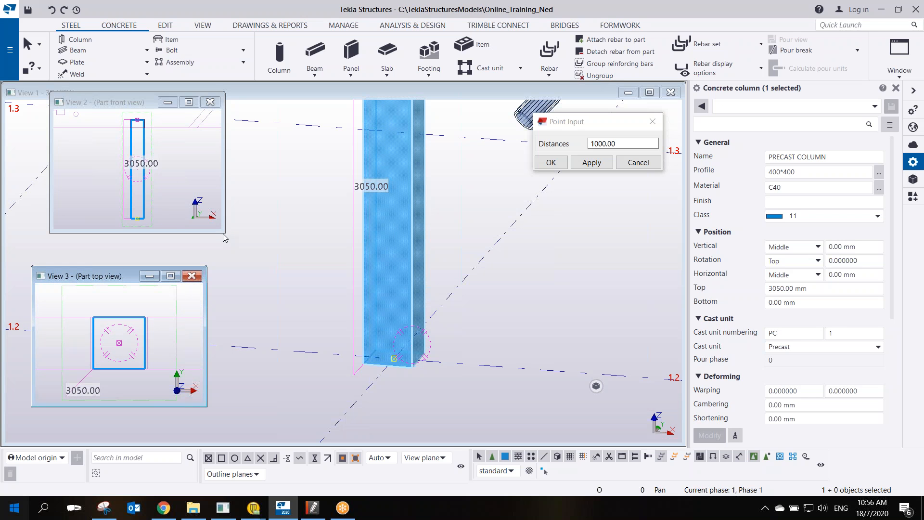
left_click_drag(225, 234, 683, 439)
scroll(406, 346, "up", 8)
scroll(435, 326, "down", 3)
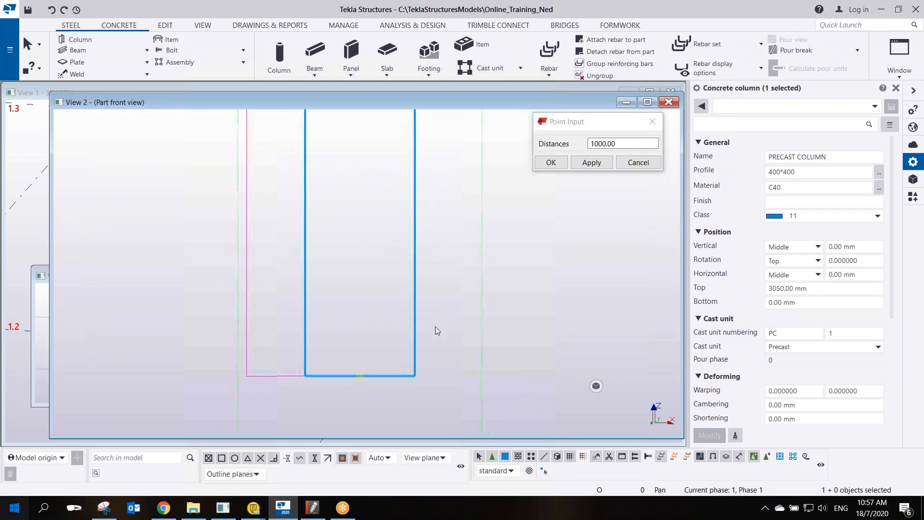
scroll(433, 304, "down", 2)
middle_click_drag(442, 308, 411, 346)
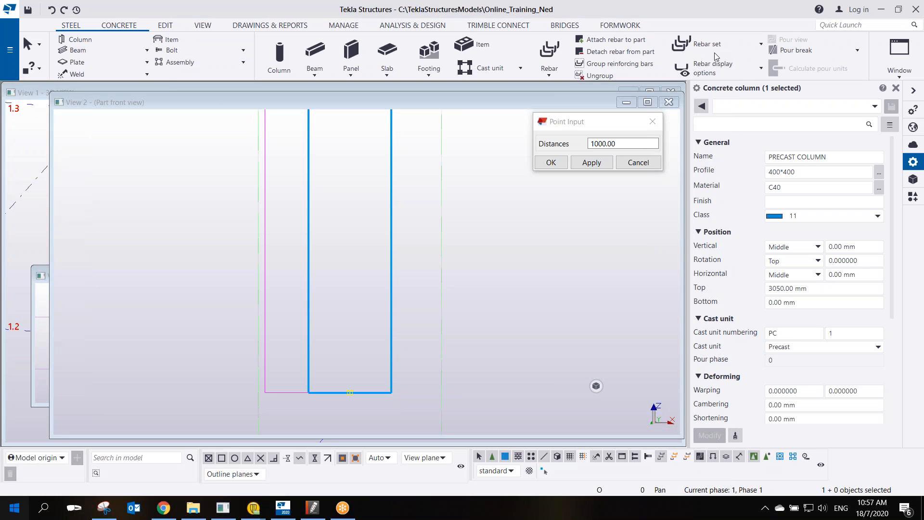
Start a steel polybeam named GROUT TUBE with profile PD50*3.
left_click(144, 51)
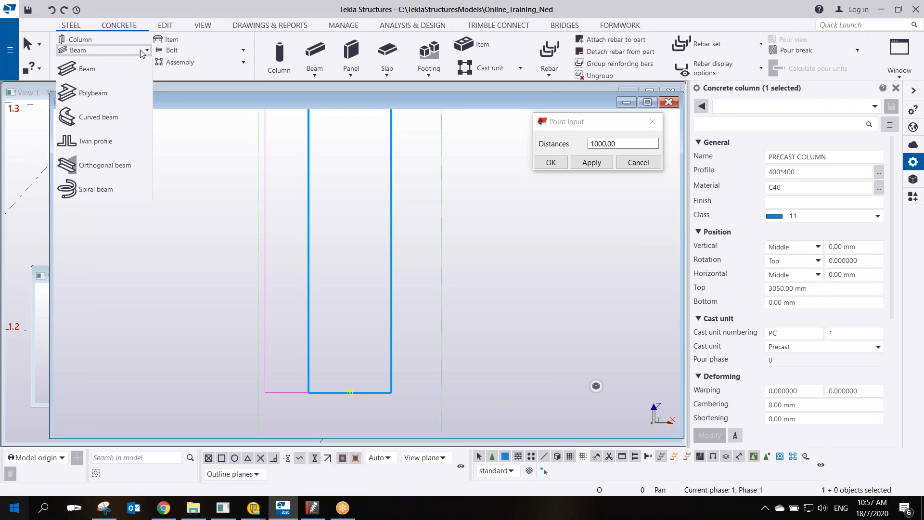
left_click(103, 93)
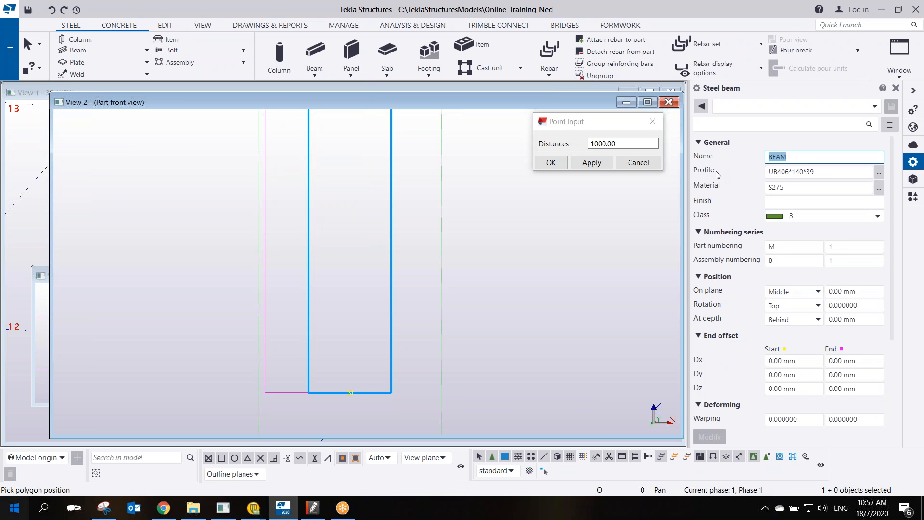
type("GROUT TU")
key("Tab")
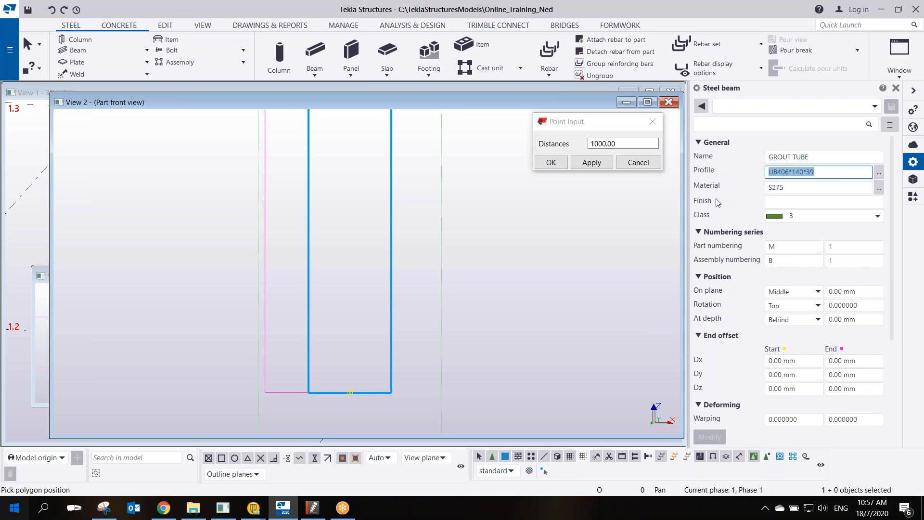
type("PD")
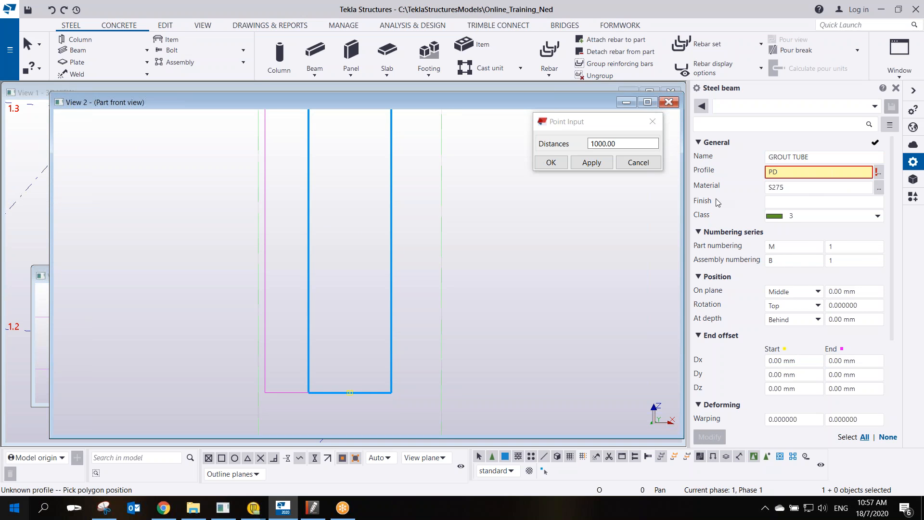
type("50*3")
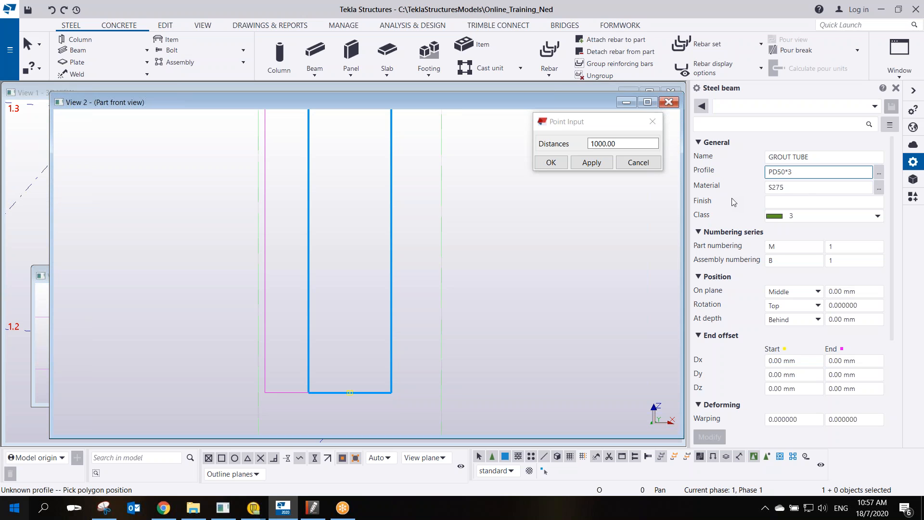
Set the grout tube's class to 2 and its at-depth position to Middle.
left_click(812, 223)
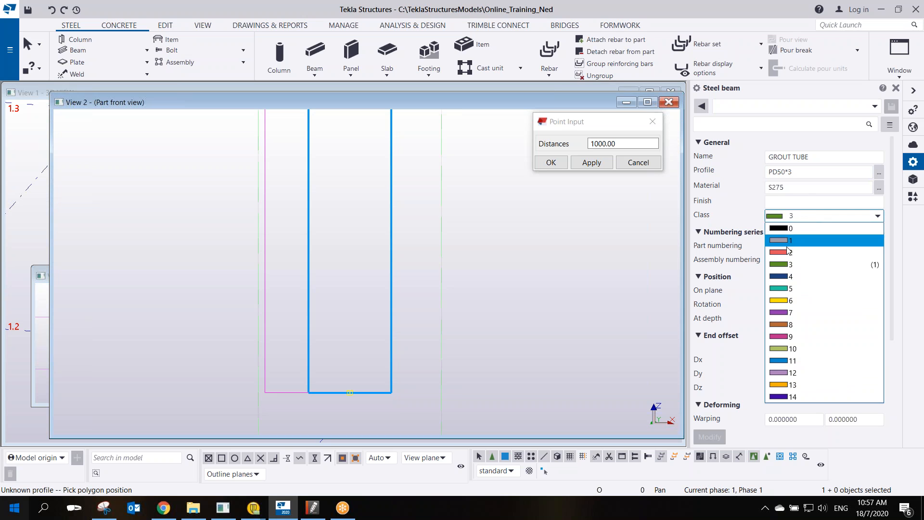
left_click(803, 237)
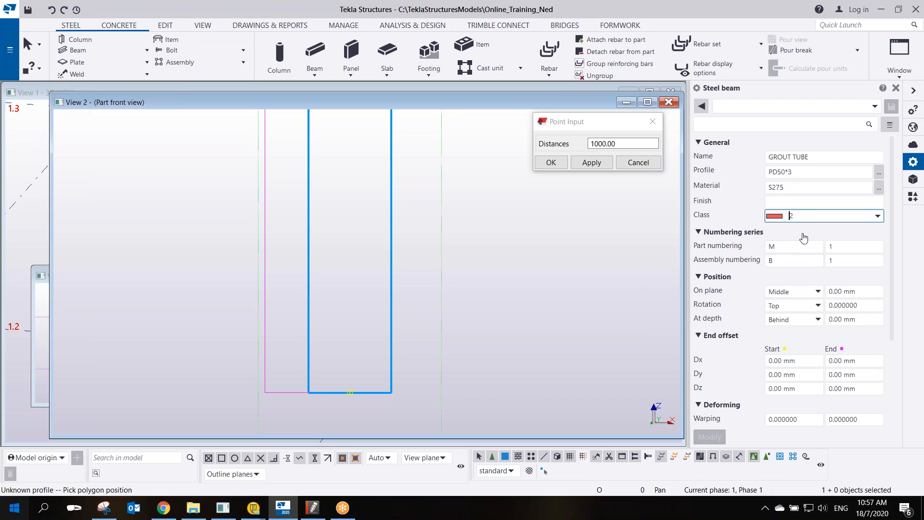
left_click(794, 320)
left_click(787, 333)
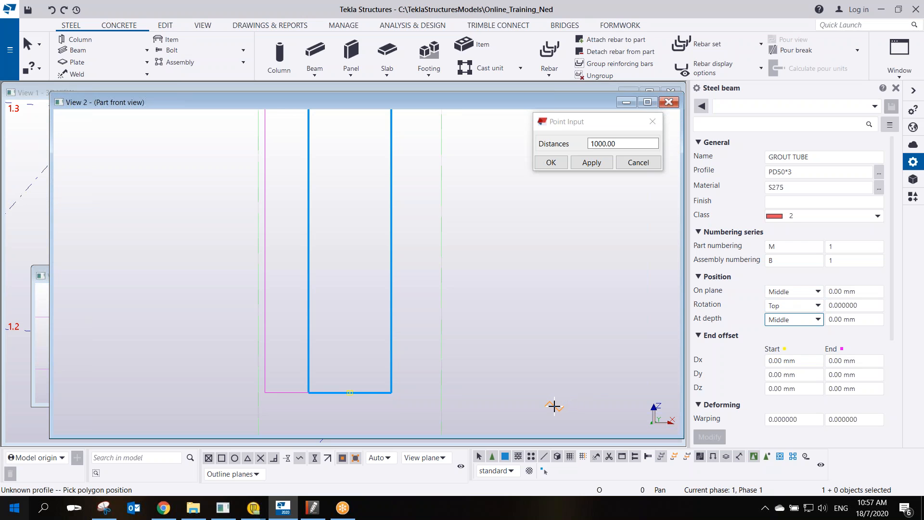
Start the grout tube on the column's bottom edge, 100 mm in from its lower right corner, and run it 350 mm straight up.
scroll(366, 404, "up", 2)
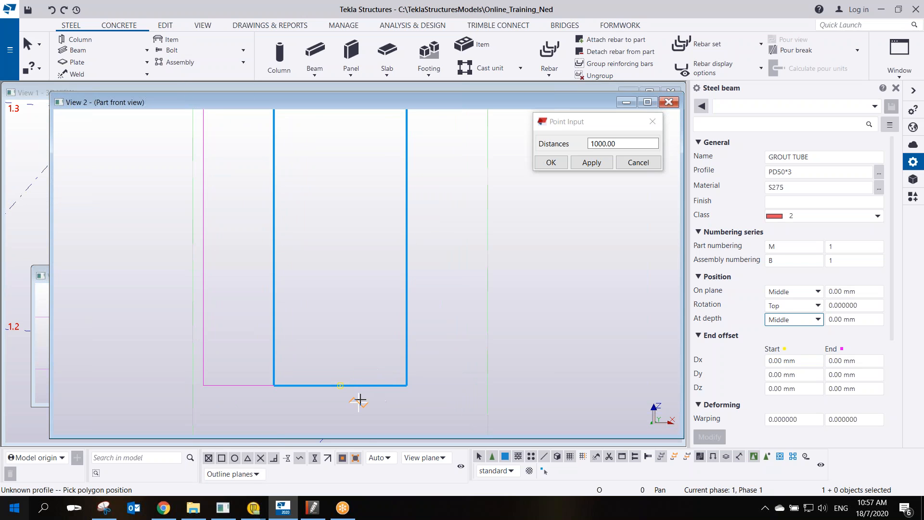
left_click(406, 384)
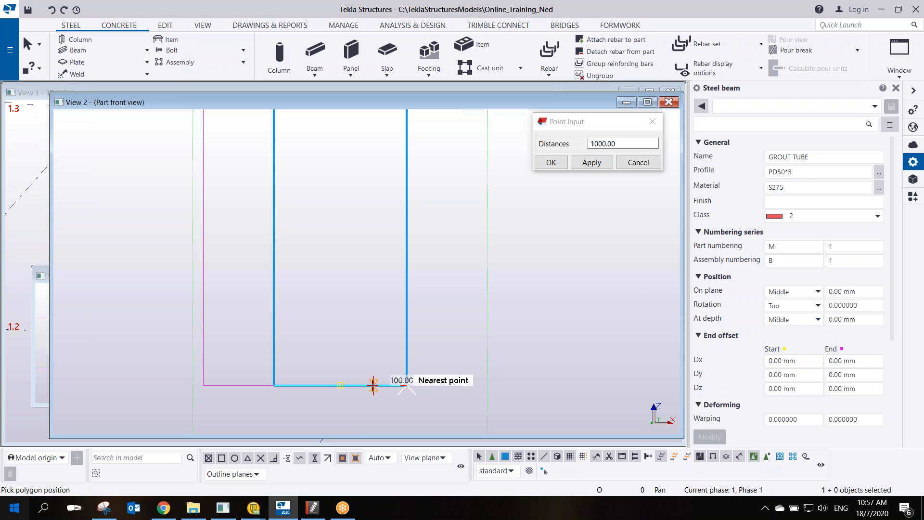
left_click(372, 385)
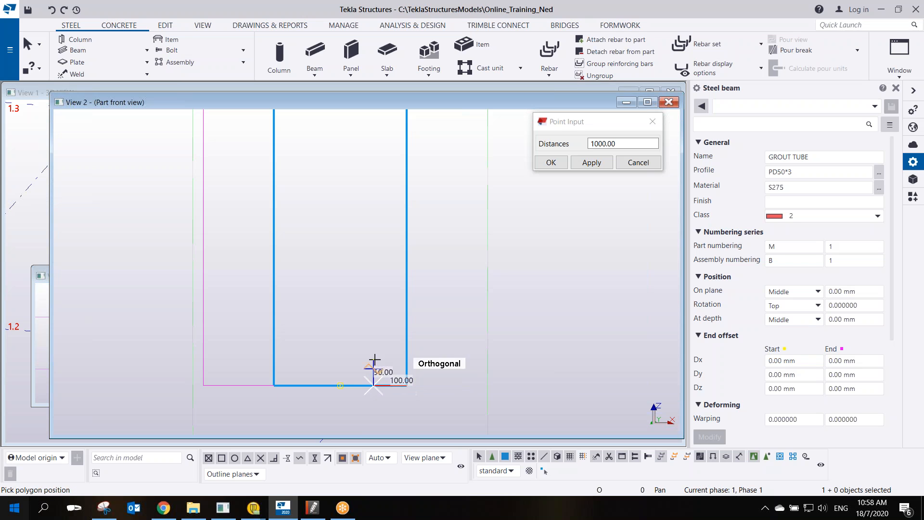
scroll(372, 316, "up", 1)
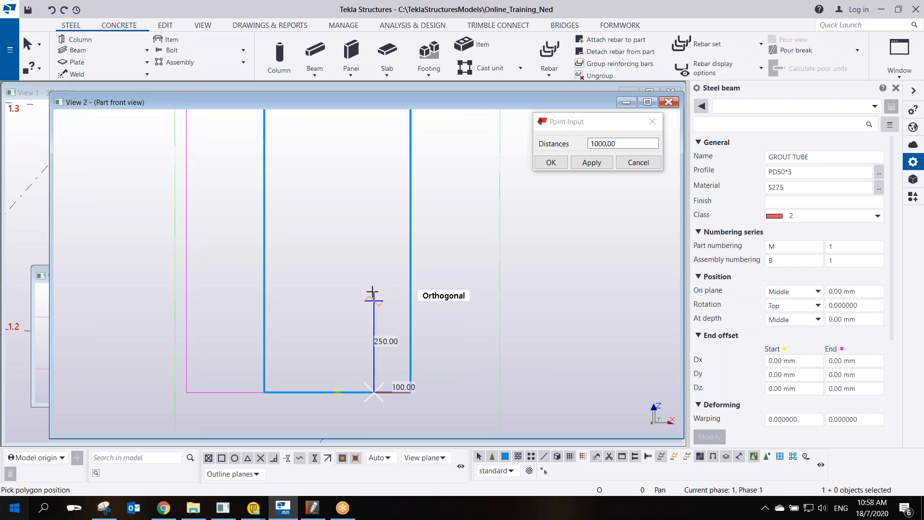
left_click(373, 260)
scroll(395, 265, "up", 1)
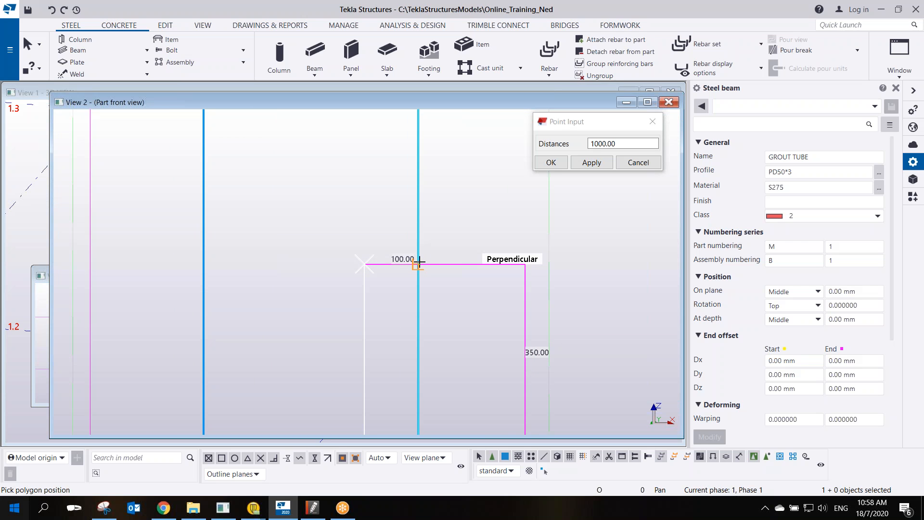
Run the tube diagonally to the column's right face, 100 mm across and 100 mm up, and finish the polybeam.
left_click(418, 261)
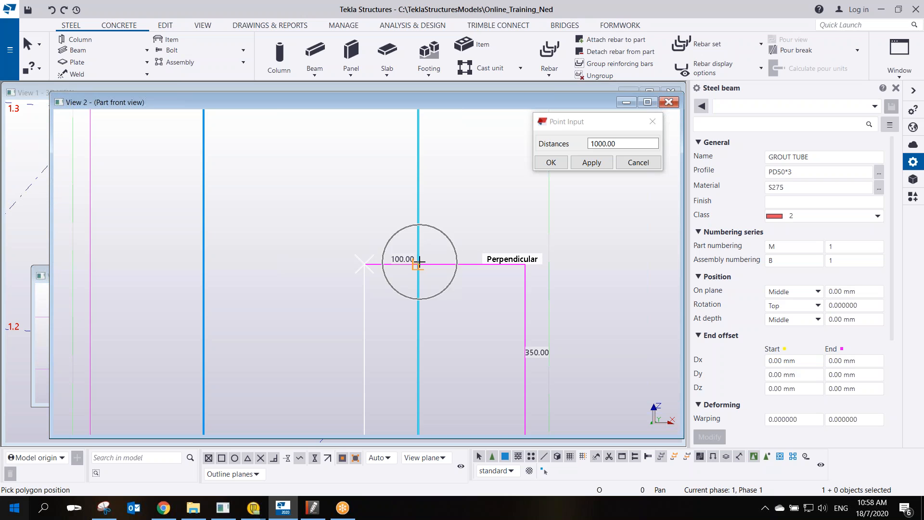
left_click(418, 261)
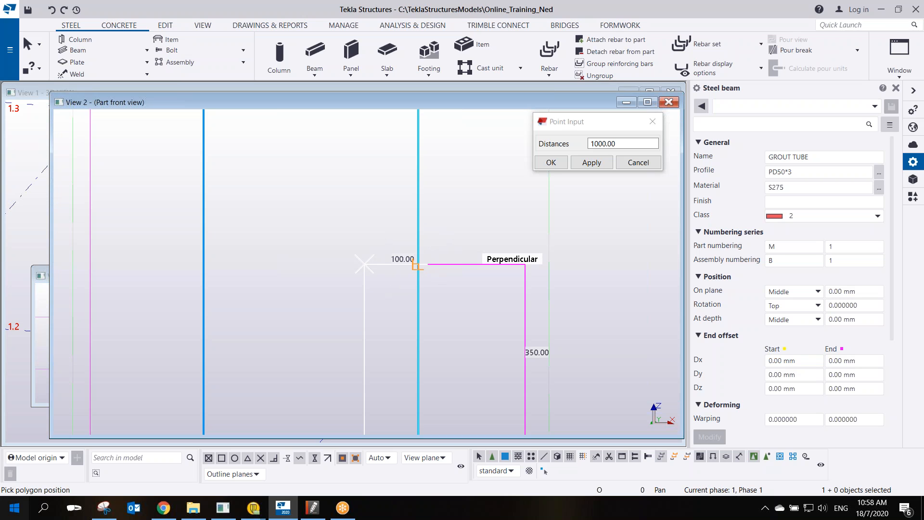
left_click(418, 210)
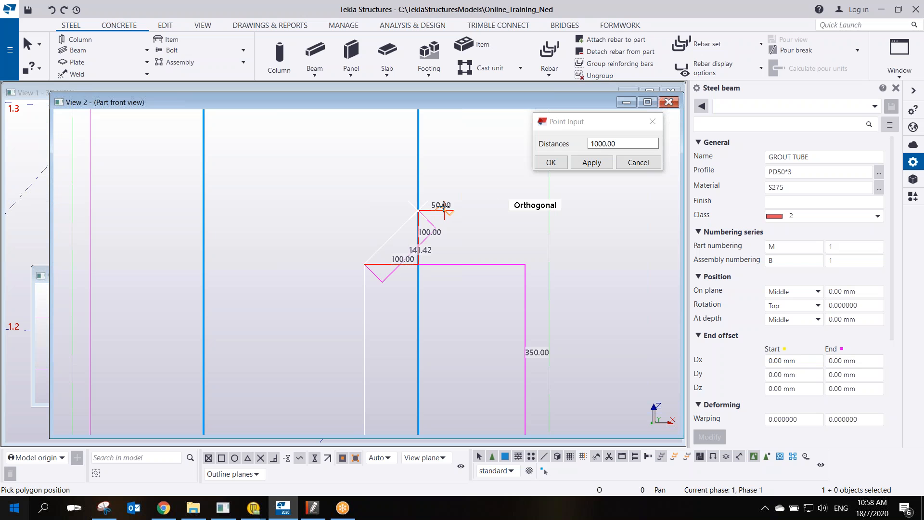
middle_click(444, 207)
right_click(443, 186)
left_click(457, 191)
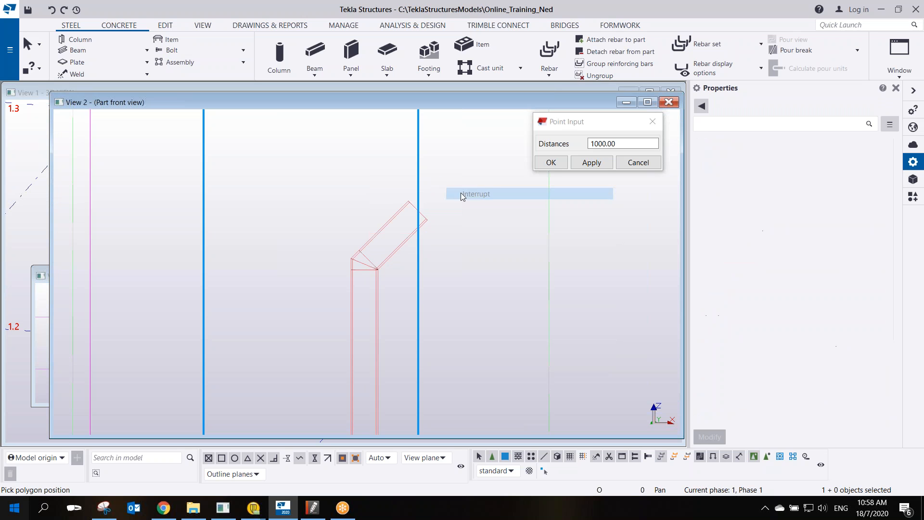
Examine the grout tube's position within the column in an enlarged part top view, and close that view.
scroll(429, 241, "down", 3)
scroll(429, 240, "up", 4)
scroll(407, 256, "up", 1)
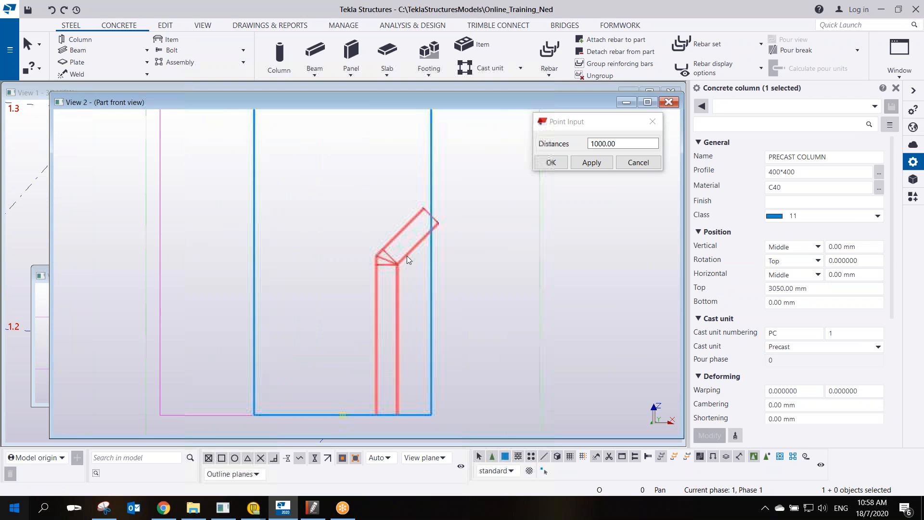
scroll(406, 258, "down", 1)
scroll(406, 257, "down", 2)
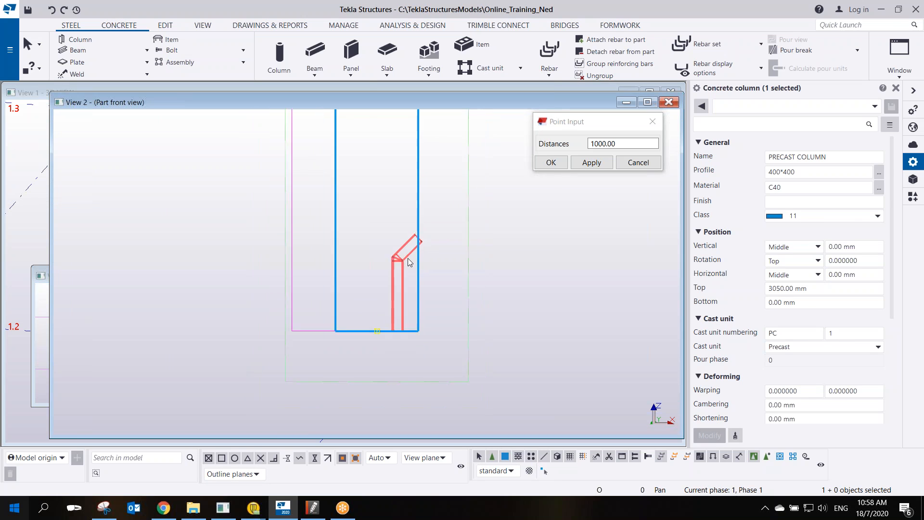
left_click(41, 275)
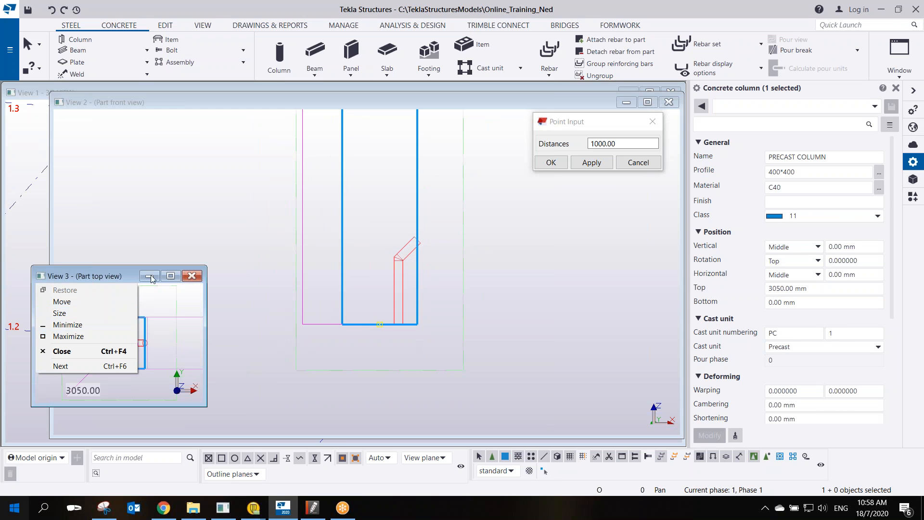
left_click(113, 275)
left_click_drag(105, 276, 160, 218)
scroll(187, 287, "up", 4)
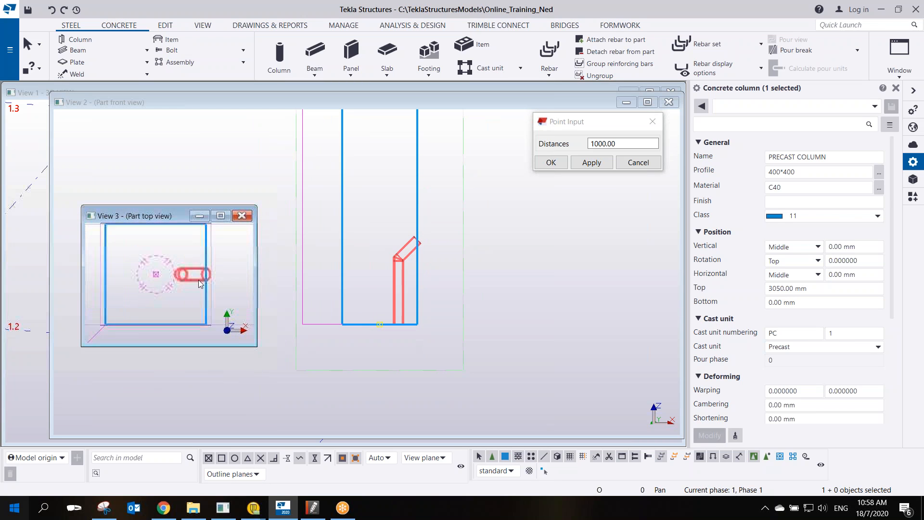
scroll(207, 278, "down", 2)
left_click_drag(258, 347, 406, 442)
scroll(279, 320, "down", 2)
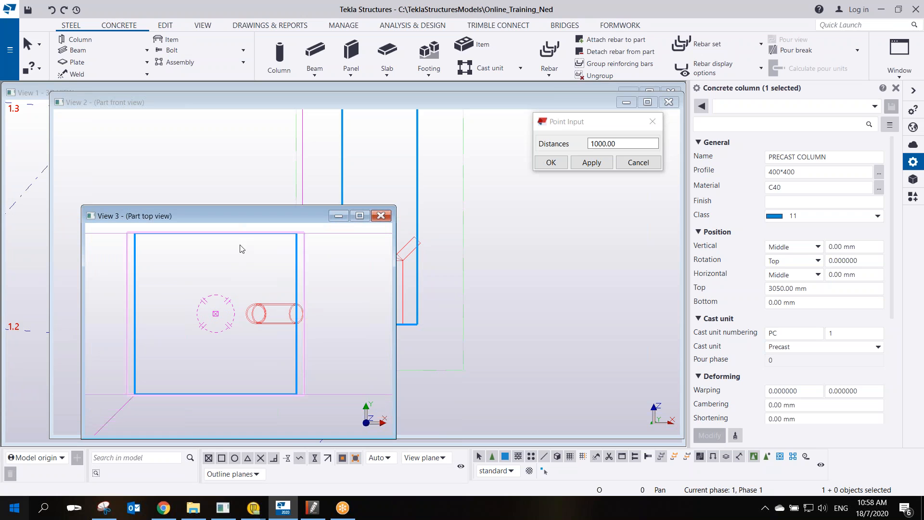
left_click(381, 217)
Examine the grout tube in 3D and front view, closing in on its sloped end at the column face.
middle_click_drag(440, 324, 334, 361, "ctrl")
scroll(407, 288, "up", 2)
mouse_move(424, 299)
middle_mouse_down("ctrl")
mouse_move(450, 288)
mouse_move(416, 289)
middle_mouse_up("ctrl")
key("ctrl+p")
scroll(386, 388, "up", 6)
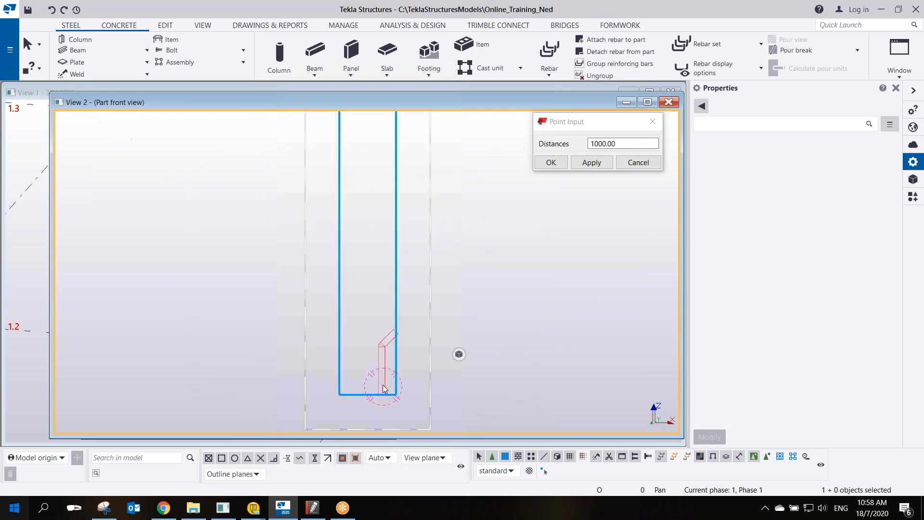
middle_click_drag(391, 341, 361, 280)
scroll(362, 272, "up", 1)
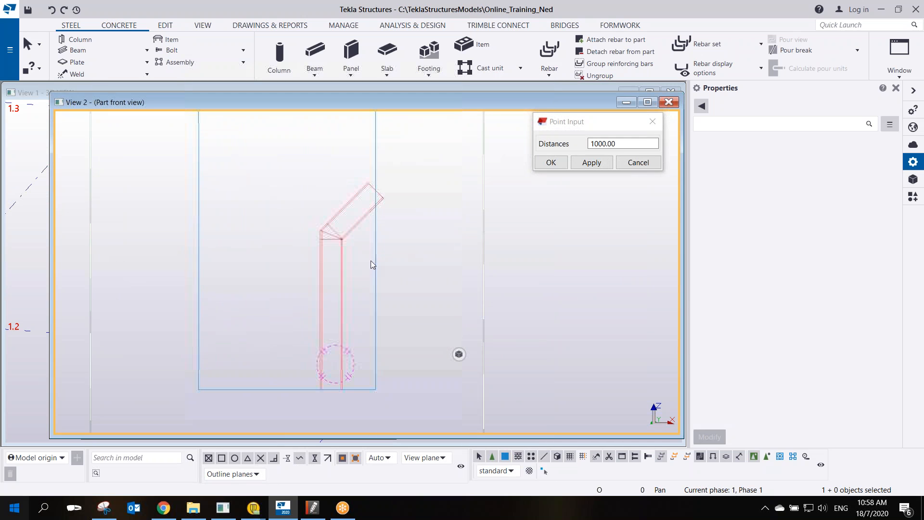
scroll(382, 176, "up", 5)
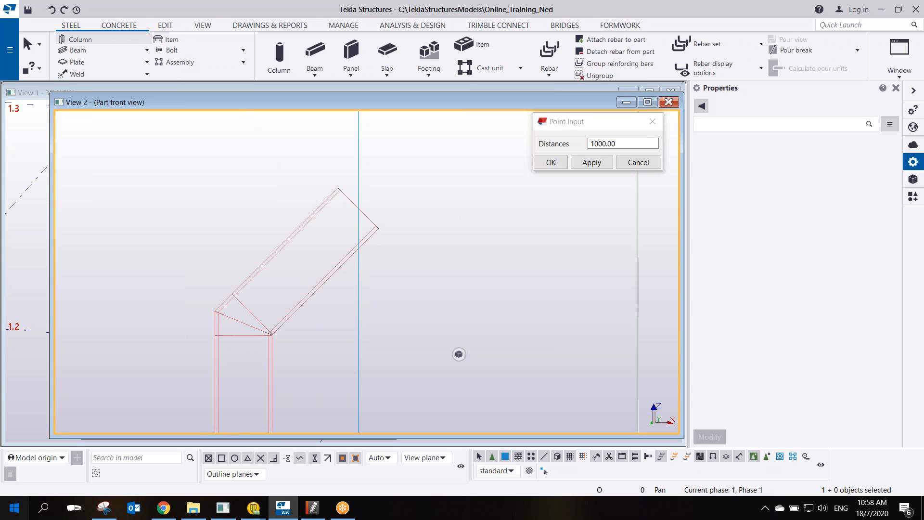
Try to trim the tube's projecting sloped end along the column face with a line cut, and delete that cut.
left_click(164, 26)
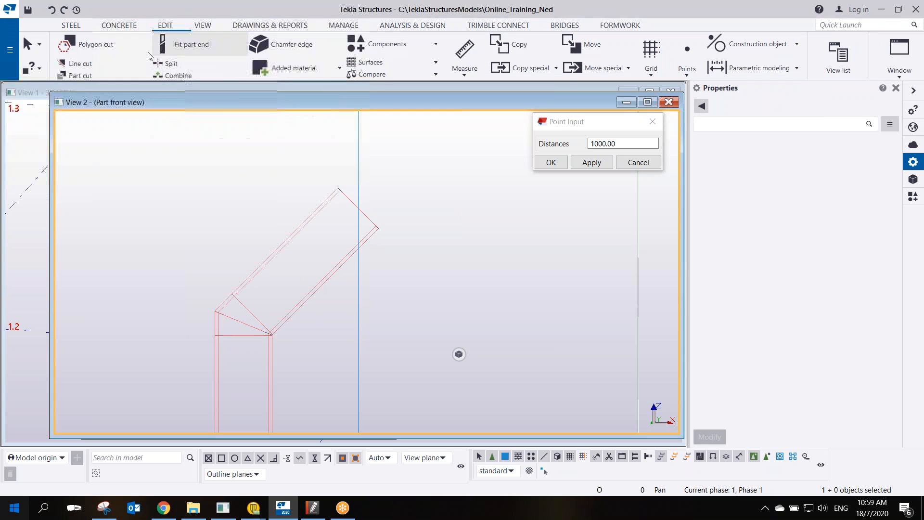
left_click(90, 65)
left_click(343, 195)
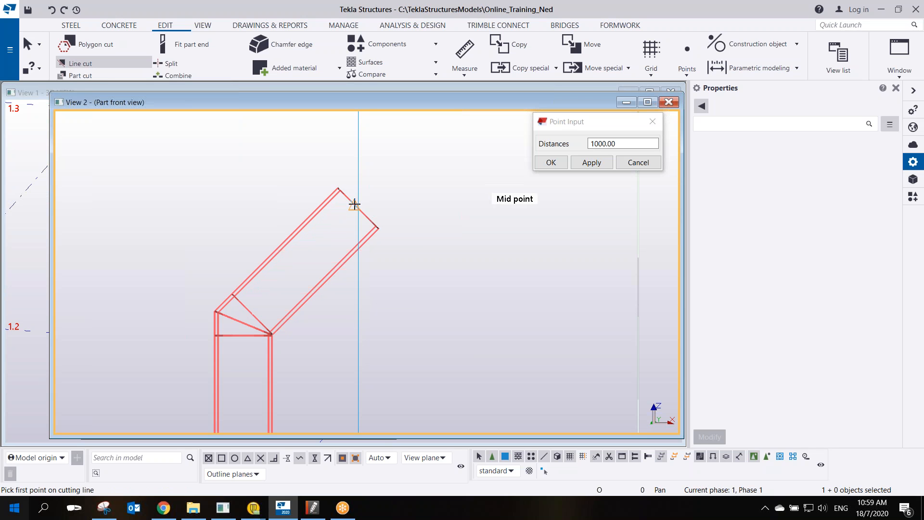
left_click(357, 207)
left_click(360, 248)
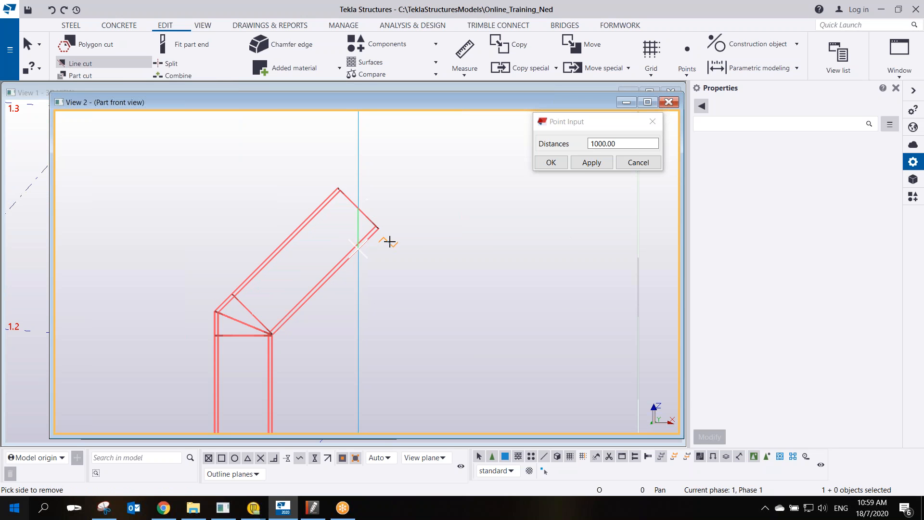
middle_click_drag(357, 209, 301, 246, "ctrl")
scroll(369, 224, "up", 2)
middle_click_drag(342, 221, 351, 189, "ctrl")
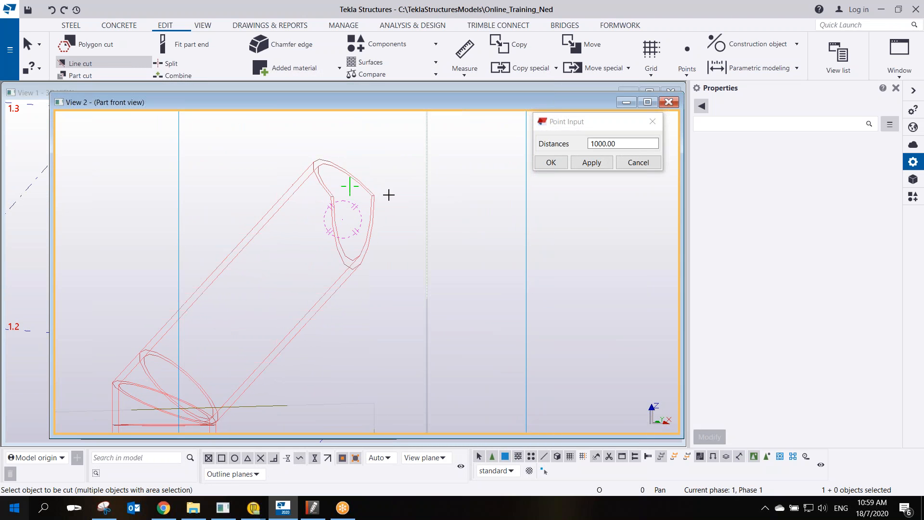
right_click(360, 184)
left_click(391, 187)
scroll(388, 274, "down", 5)
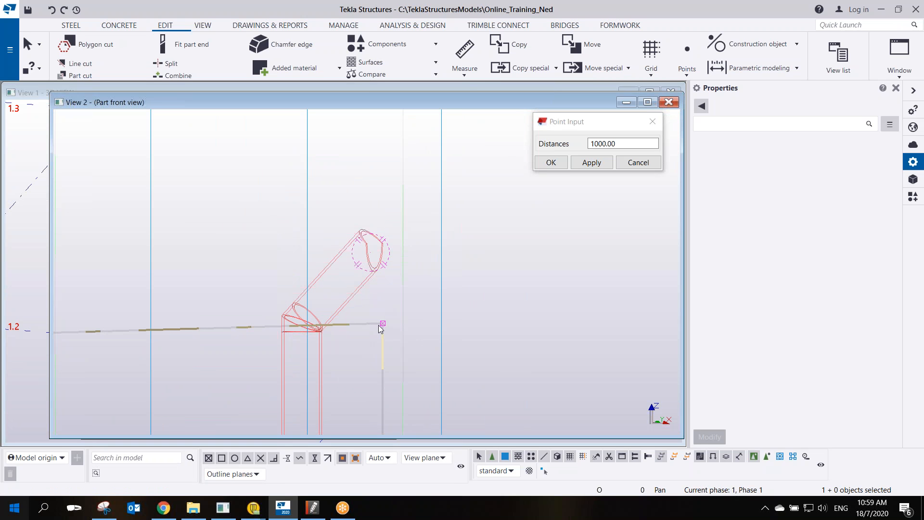
key("Delete")
Fit the grout tube's sloped end flush with the column's right face using Fit part end.
key("Home")
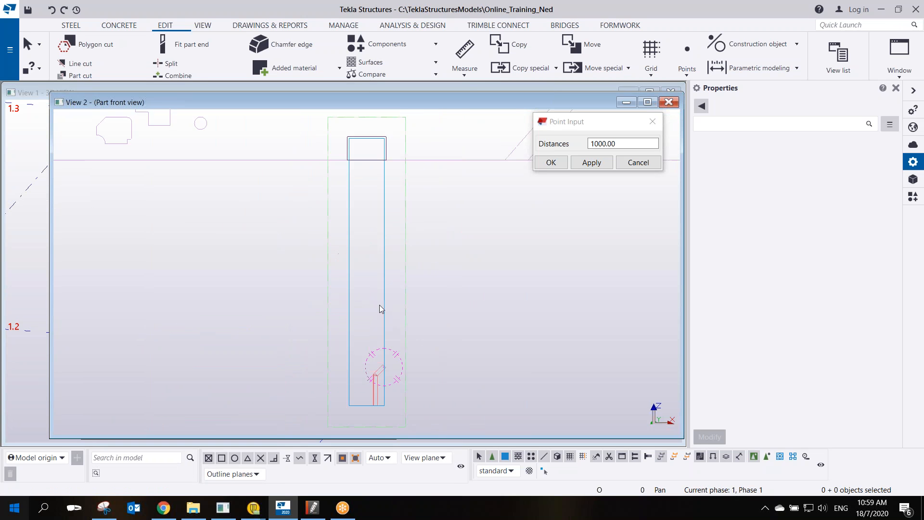
scroll(388, 337, "up", 5)
middle_click_drag(382, 432, 328, 260)
scroll(326, 264, "up", 5)
middle_click_drag(226, 157, 264, 120)
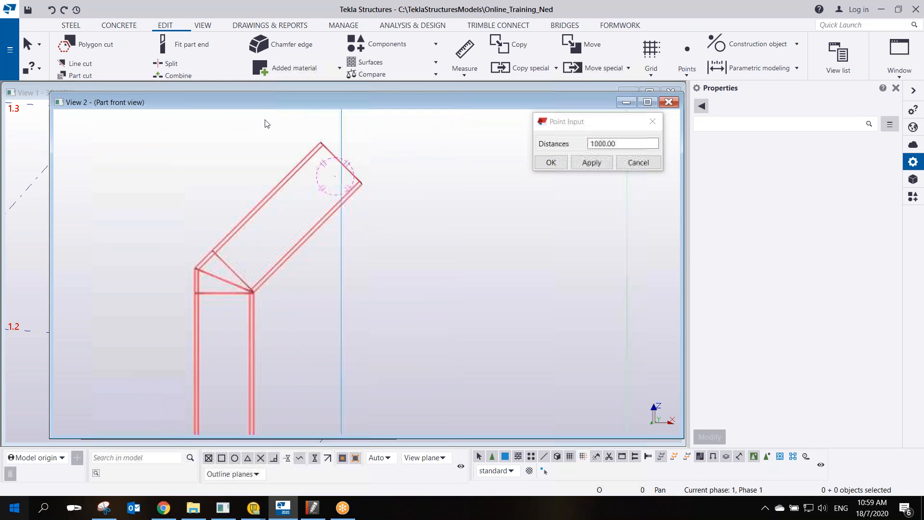
left_click(195, 46)
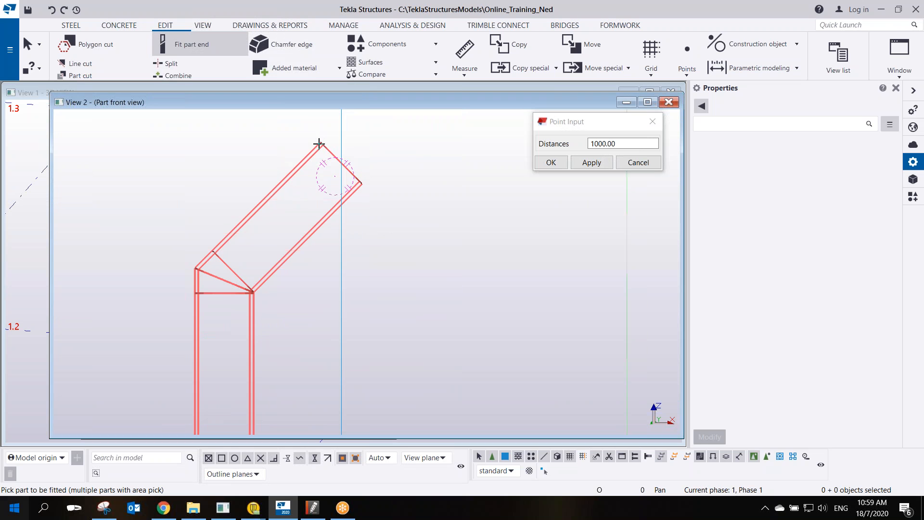
left_click(319, 143)
left_click(341, 162)
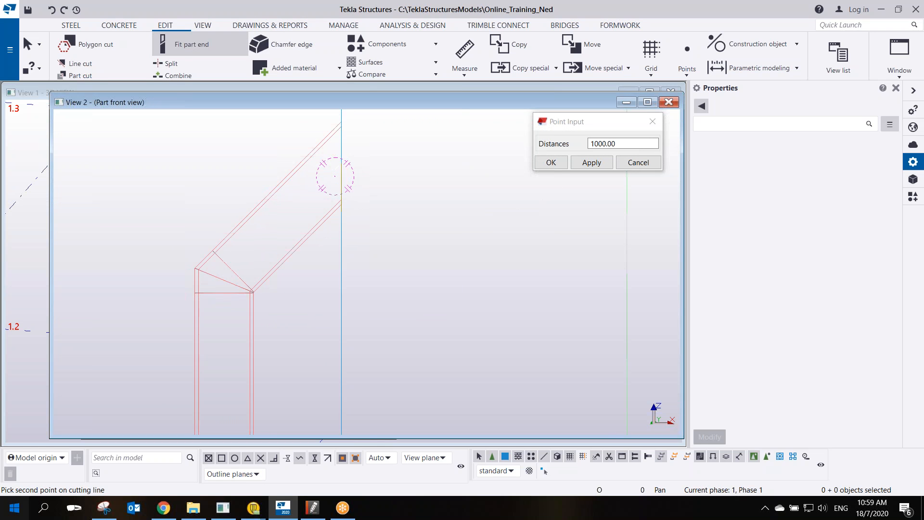
scroll(386, 213, "down", 2)
right_click(386, 207)
left_click(404, 207)
Display the parts as rendered solids in the front view and inspect the fitted tube end in 3D.
scroll(382, 206, "up", 2)
left_click(397, 203)
key("ctrl+4")
middle_click_drag(372, 206, 344, 218, "ctrl")
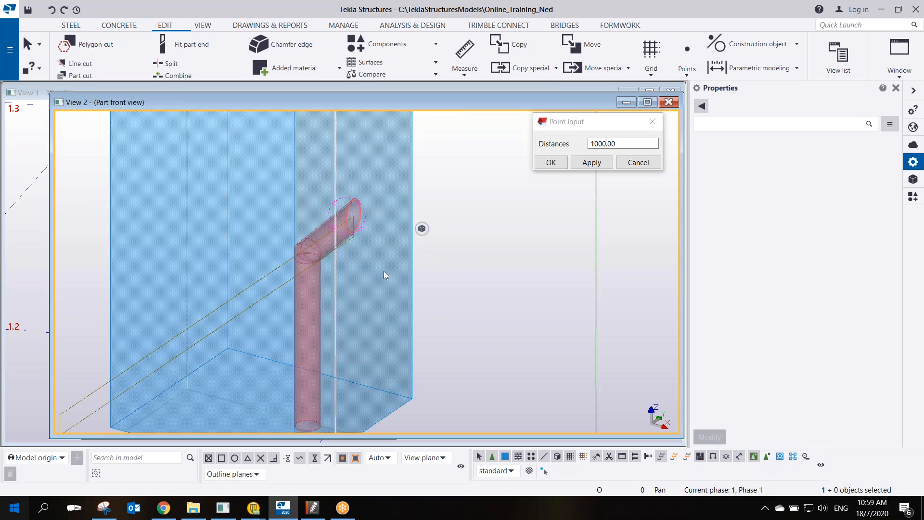
key("ctrl+p")
scroll(380, 383, "up", 5)
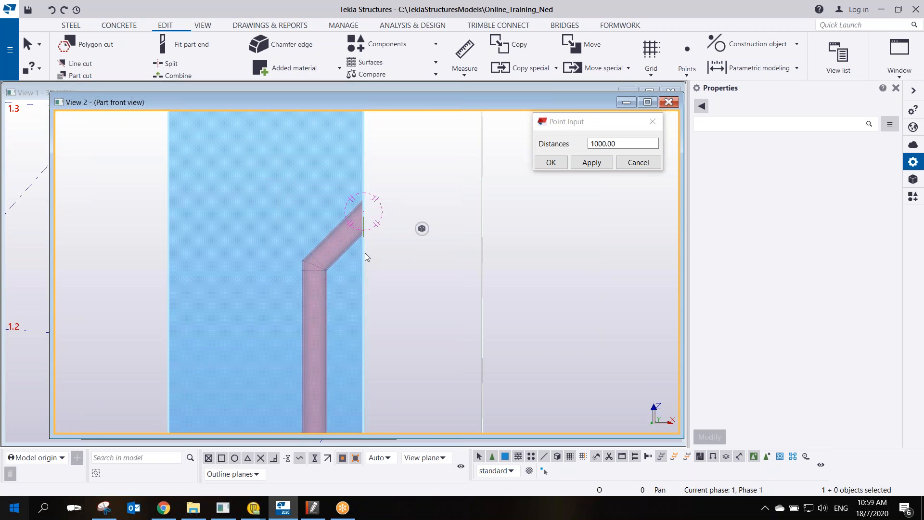
Add the grout tube to the precast column's cast unit as a steel subassembly.
left_click(347, 247)
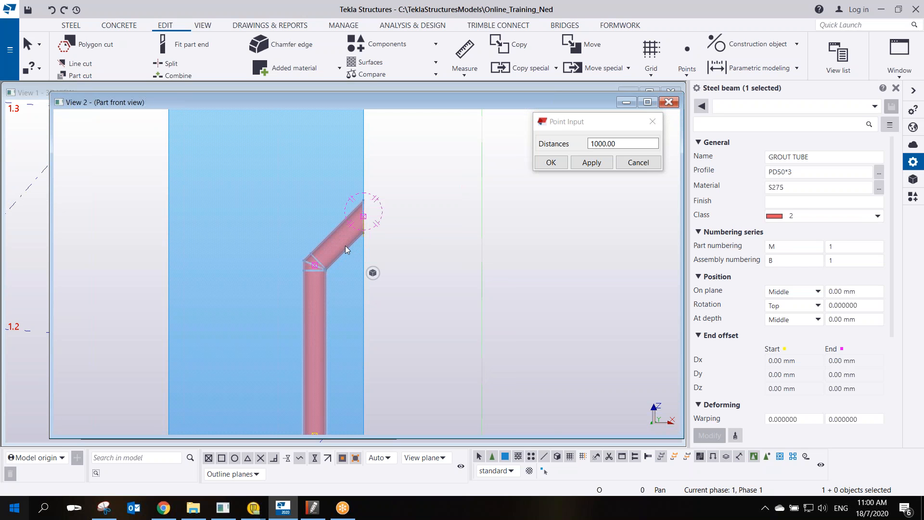
middle_click_drag(345, 245, 351, 222)
right_click(352, 223)
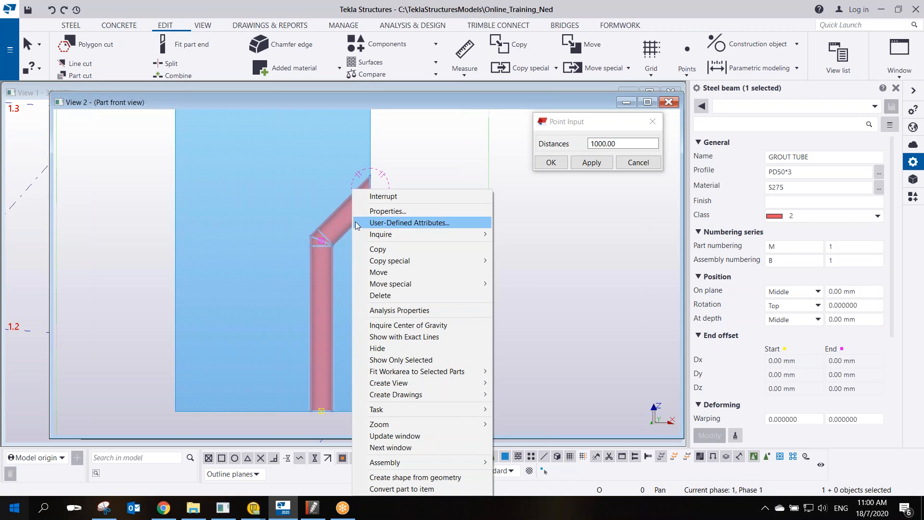
mouse_move(475, 463)
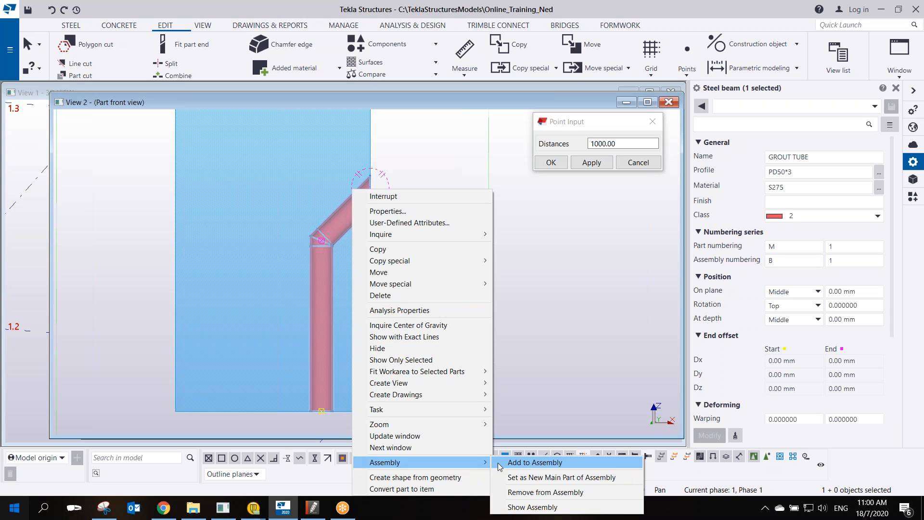
left_click(535, 463)
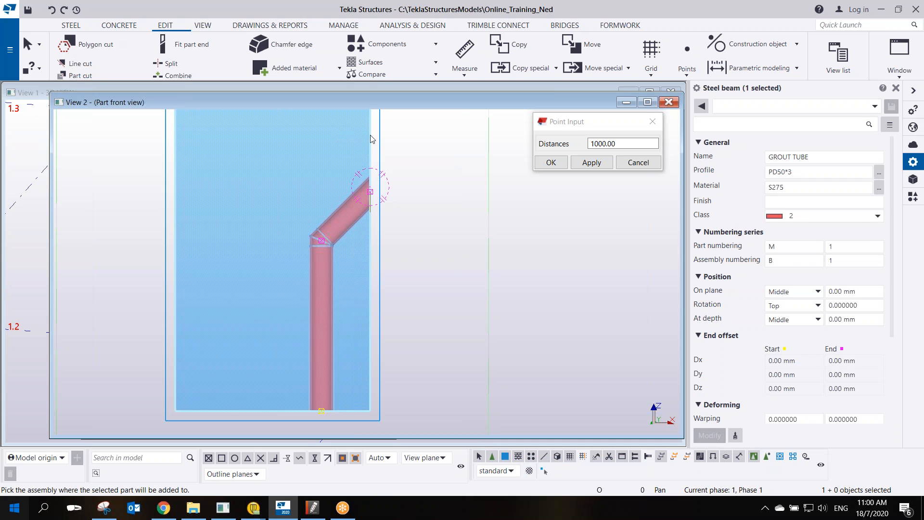
left_click(371, 139)
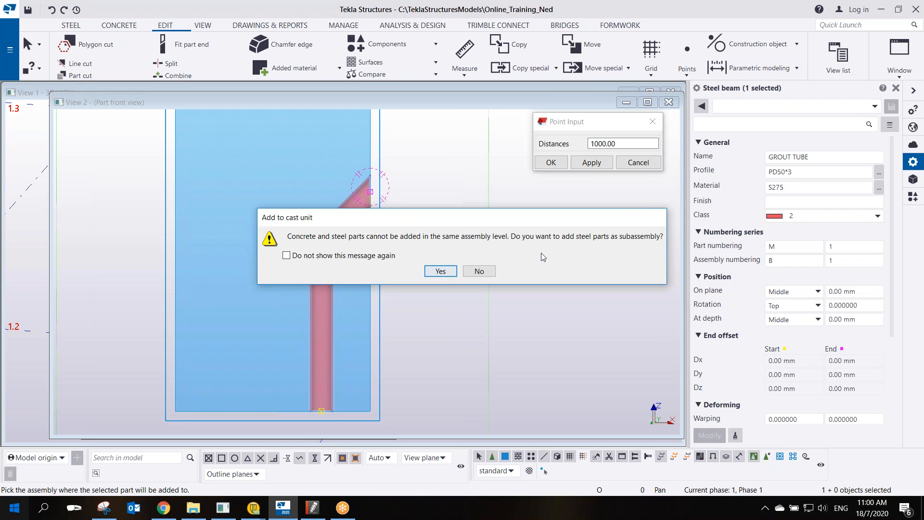
left_click(443, 272)
right_click(392, 163)
left_click(409, 165)
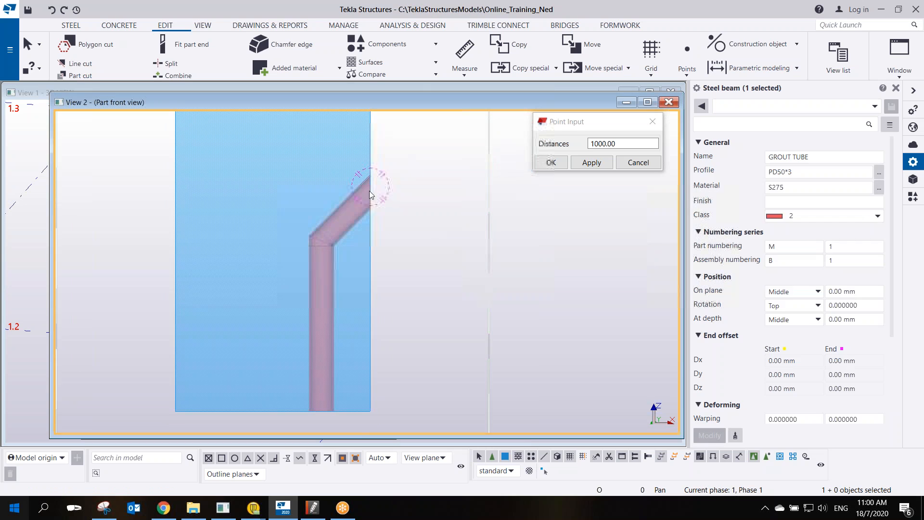
left_click(369, 144)
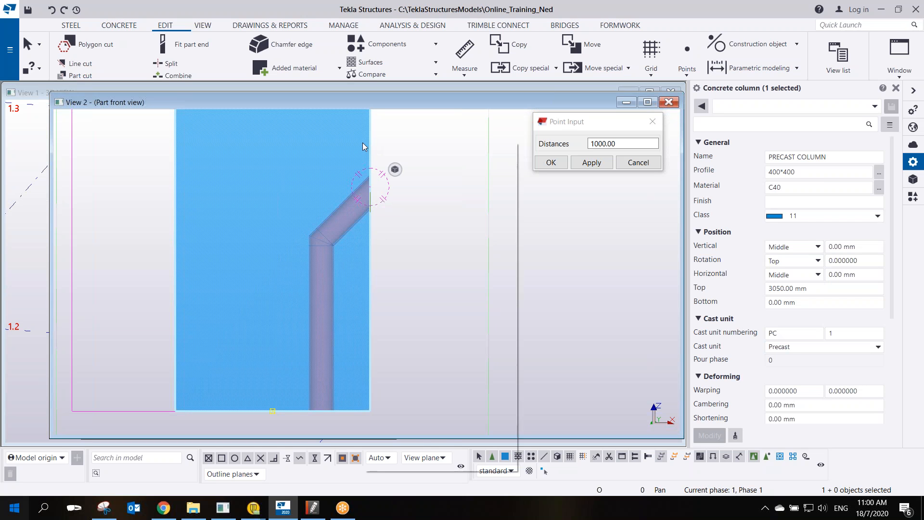
Inquire the precast column's cast unit and examine its listed parts and embedded objects in the report.
right_click(363, 143)
mouse_move(409, 188)
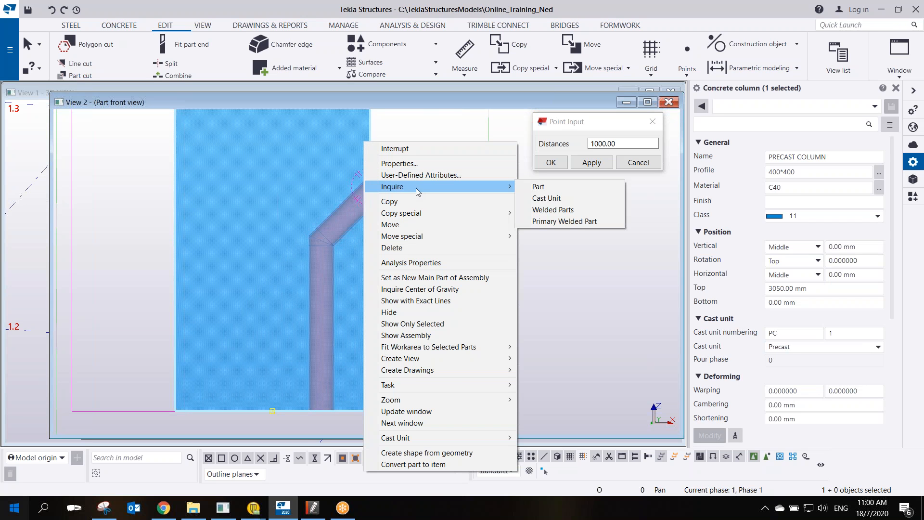
left_click(562, 197)
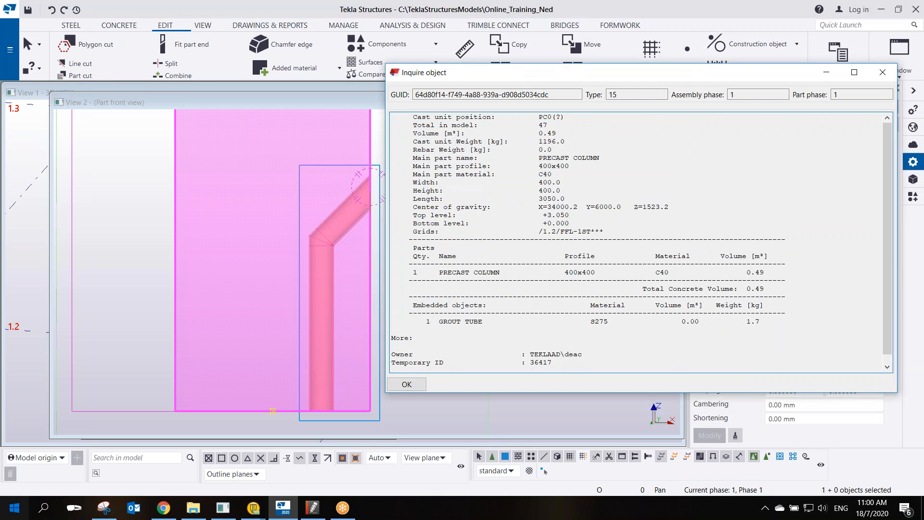
left_click_drag(561, 80, 421, 89)
left_click_drag(291, 277, 633, 280)
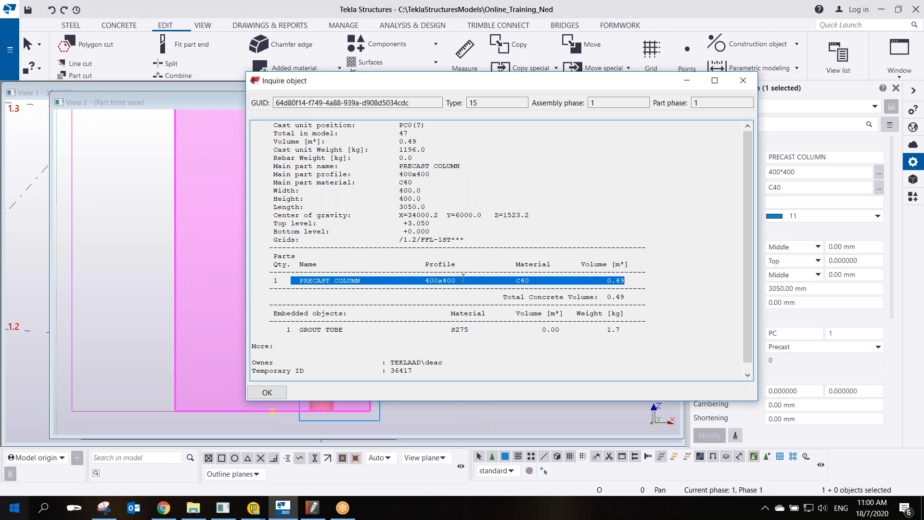
scroll(303, 296, "down", 1)
left_click_drag(266, 311, 364, 325)
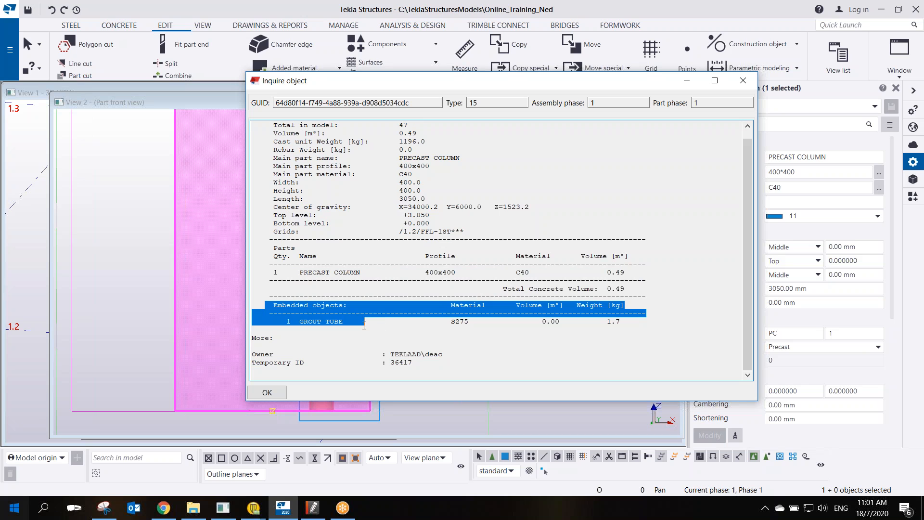
left_click(365, 326)
left_click_drag(280, 319, 624, 330)
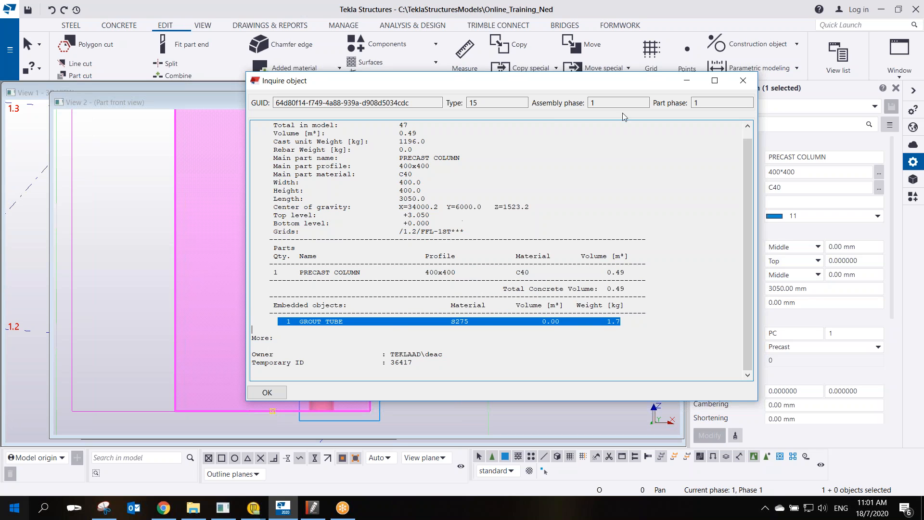
left_click(743, 80)
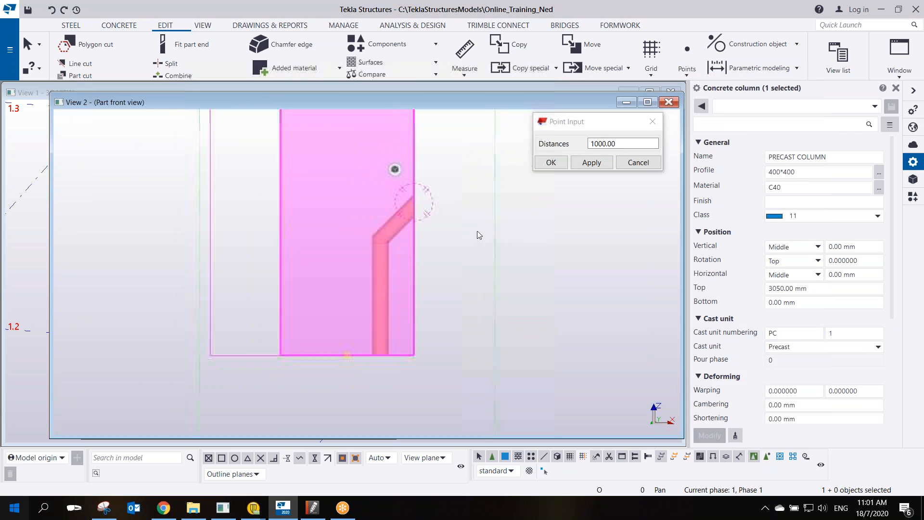
Delete the existing grout tube from the lower end of the precast column.
scroll(457, 239, "down", 3)
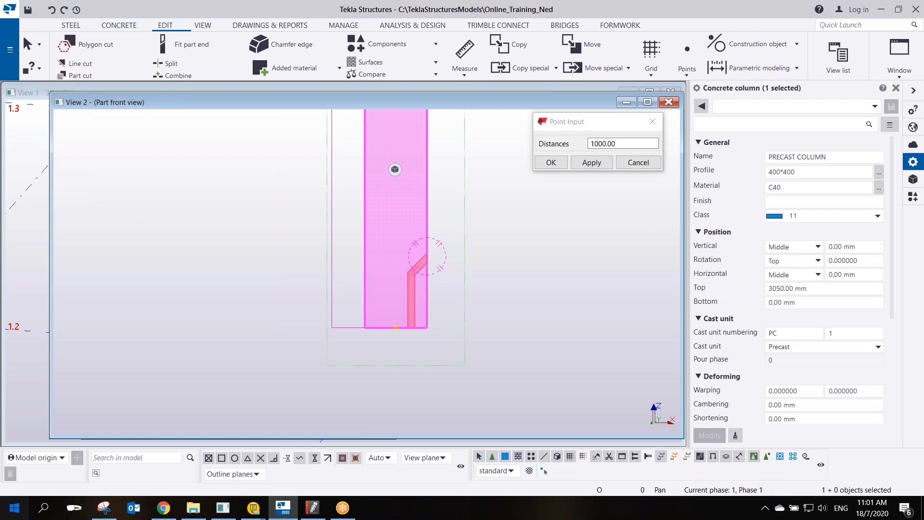
left_click(678, 19)
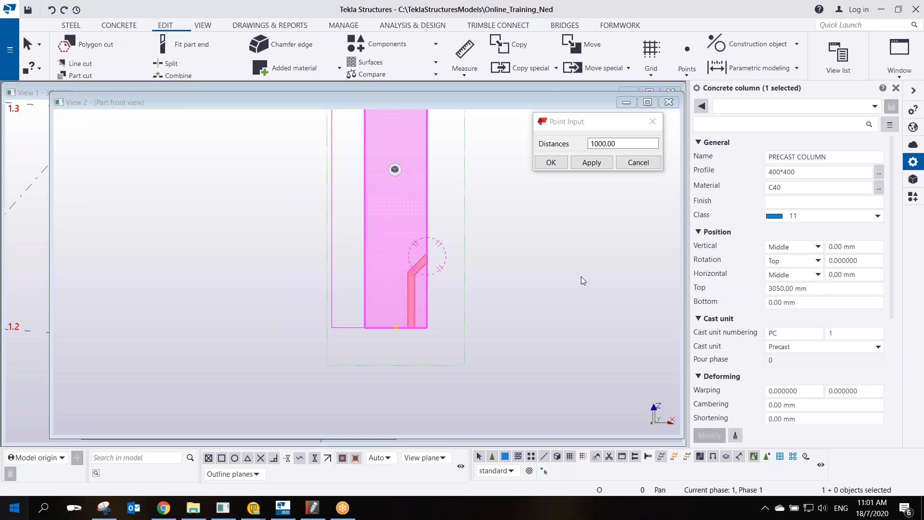
scroll(422, 273, "up", 5)
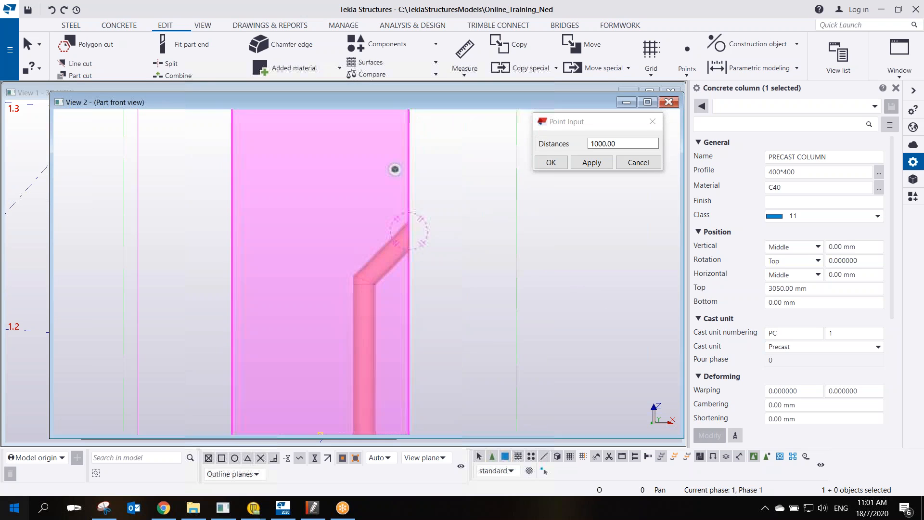
left_click(366, 247)
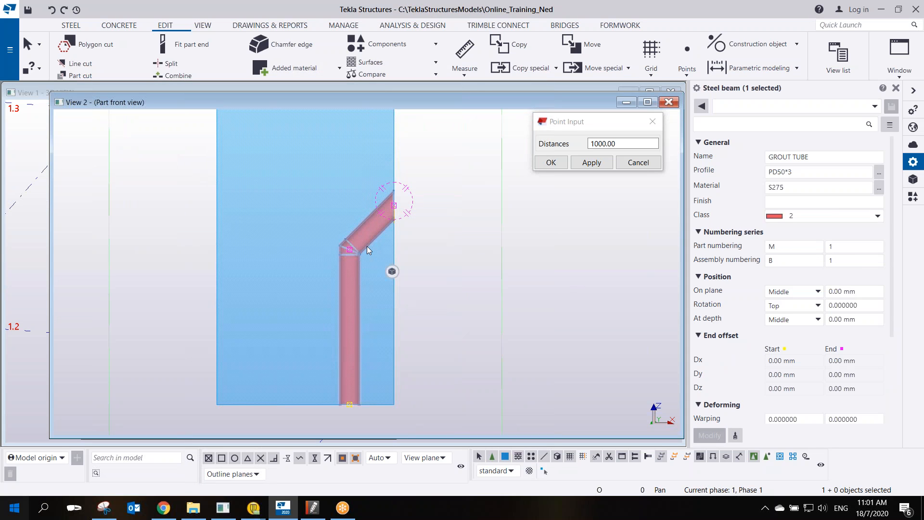
key("Delete")
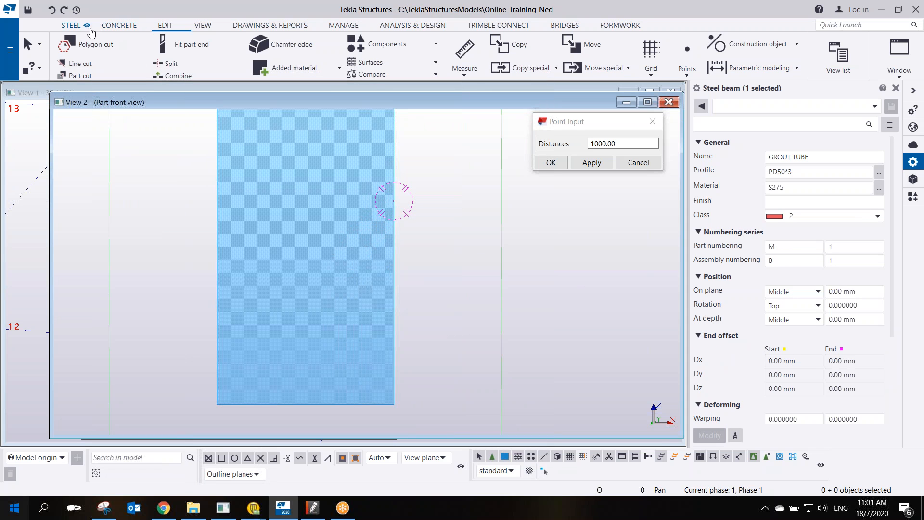
Start a steel polybeam with name GROUT TUBE and profile PD50*3, and check the tube's dimensions in the hand sketch in WhatsApp.
middle_click_drag(512, 284, 528, 267)
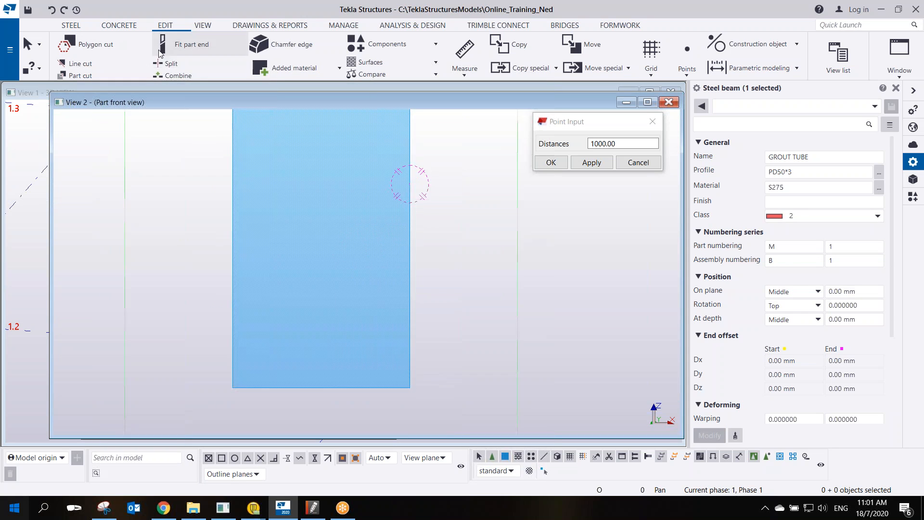
left_click(71, 26)
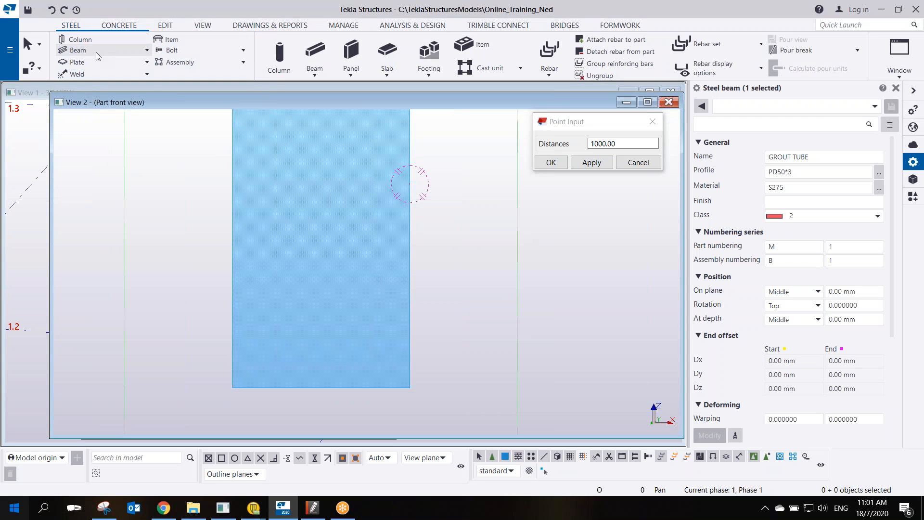
left_click(147, 50)
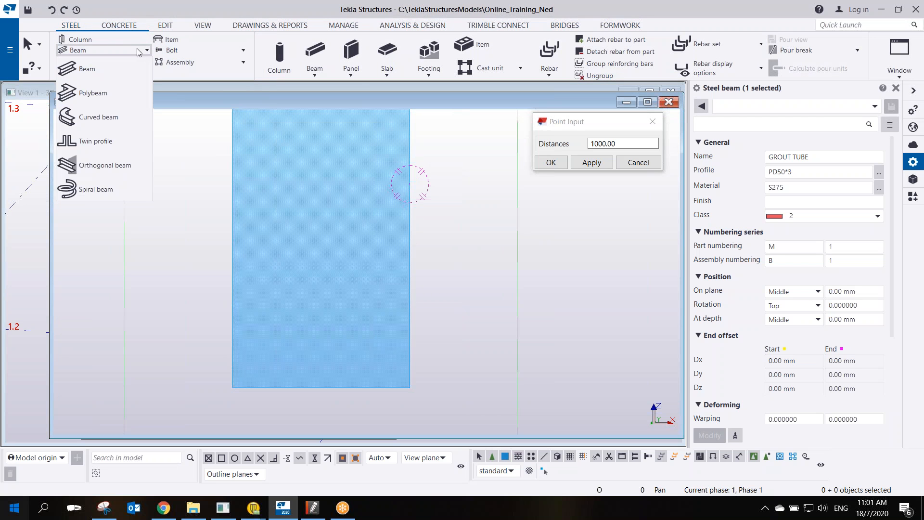
left_click(94, 96)
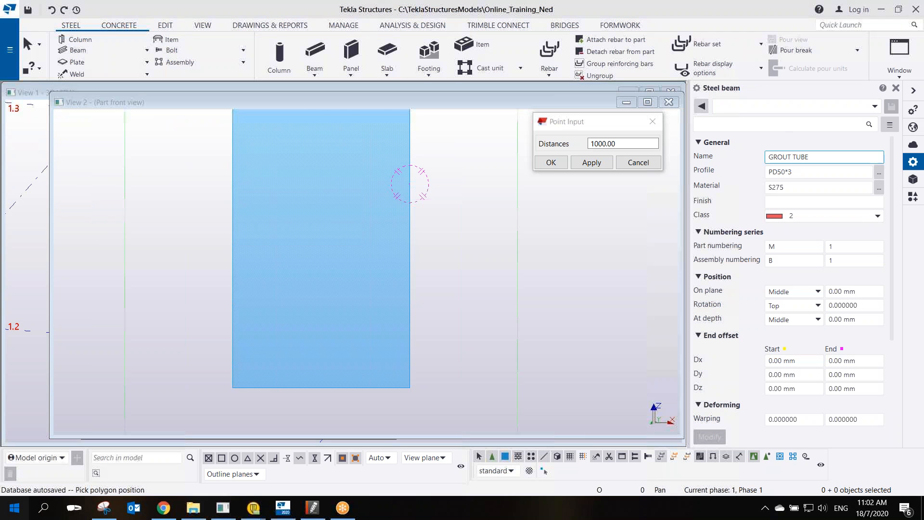
left_click_drag(822, 156, 701, 165)
left_click_drag(796, 173, 766, 177)
left_click(800, 173)
left_click_drag(783, 175, 750, 183)
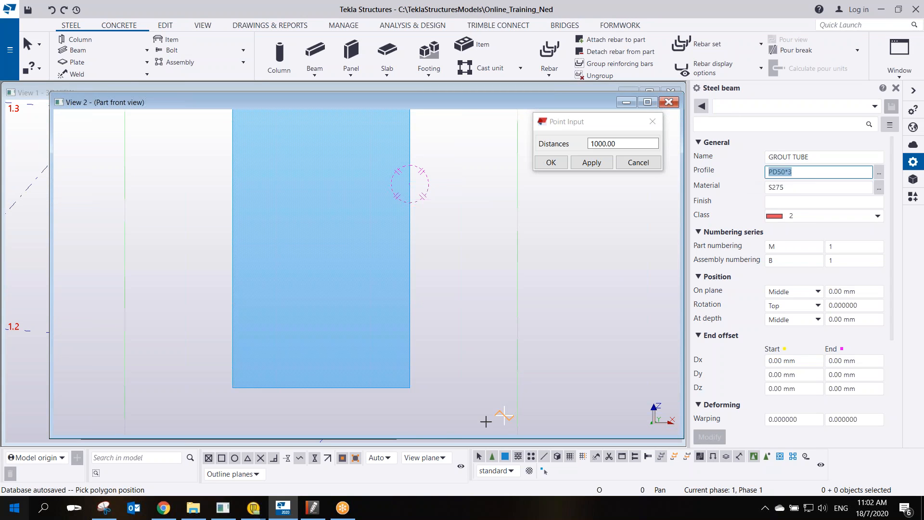
left_click(164, 508)
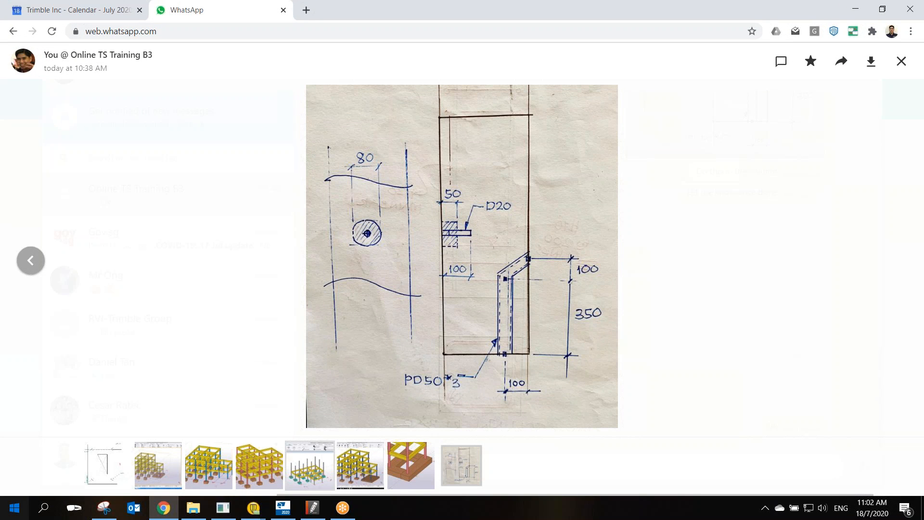
left_click(284, 508)
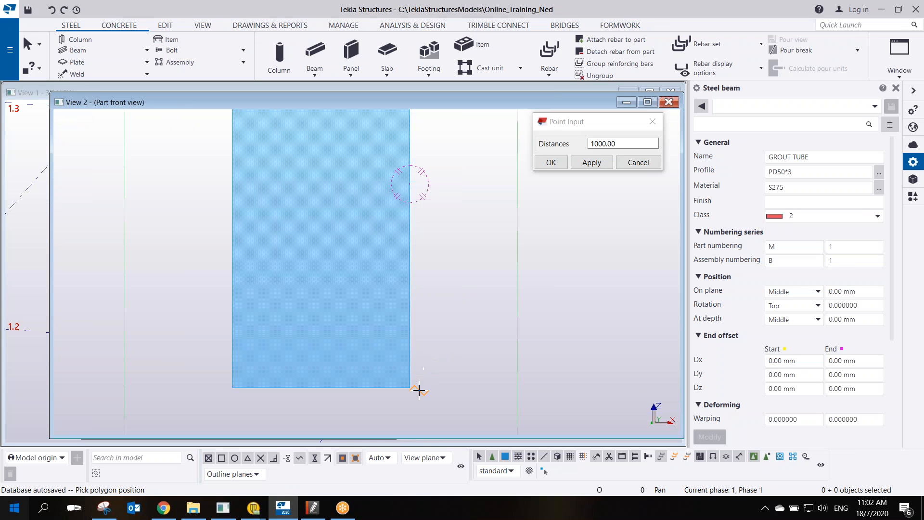
left_click(174, 509)
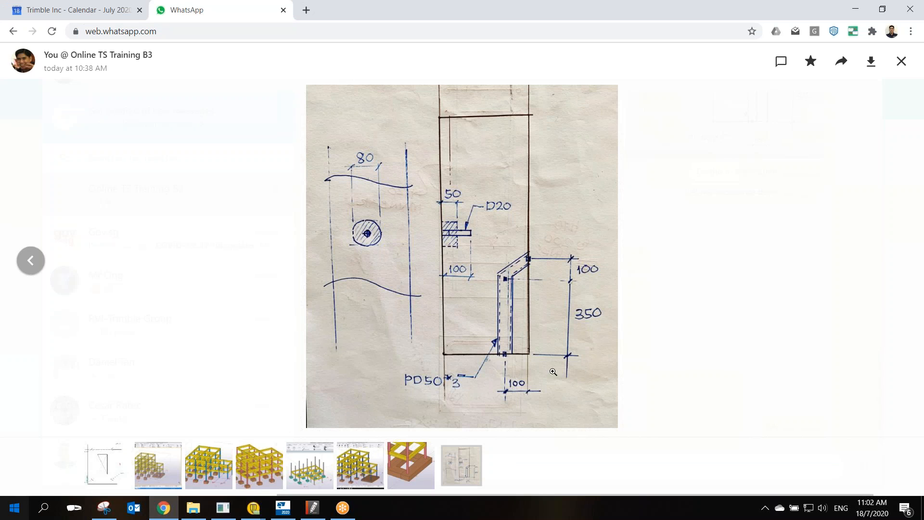
left_click(283, 508)
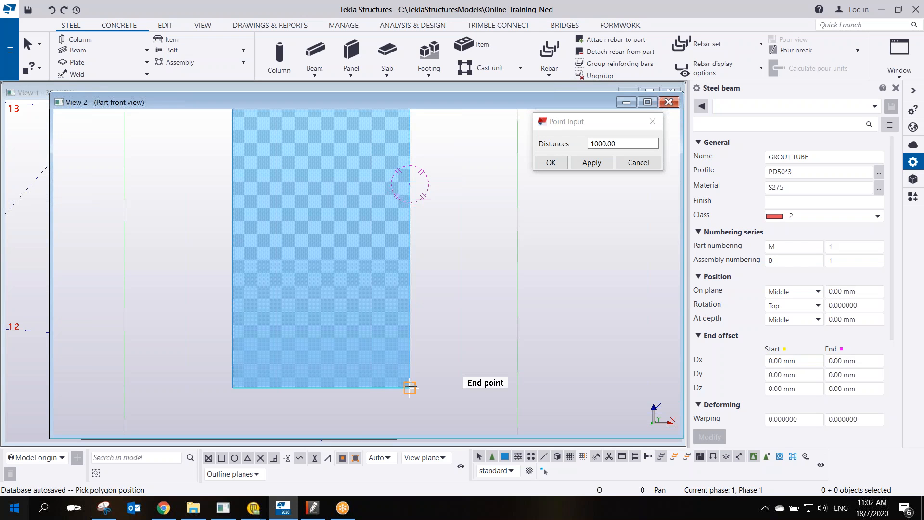
Draw the tube from 100 mm inside the column's right face at its base, 350 mm up, sloping to that face another 100 mm higher.
left_click(365, 387)
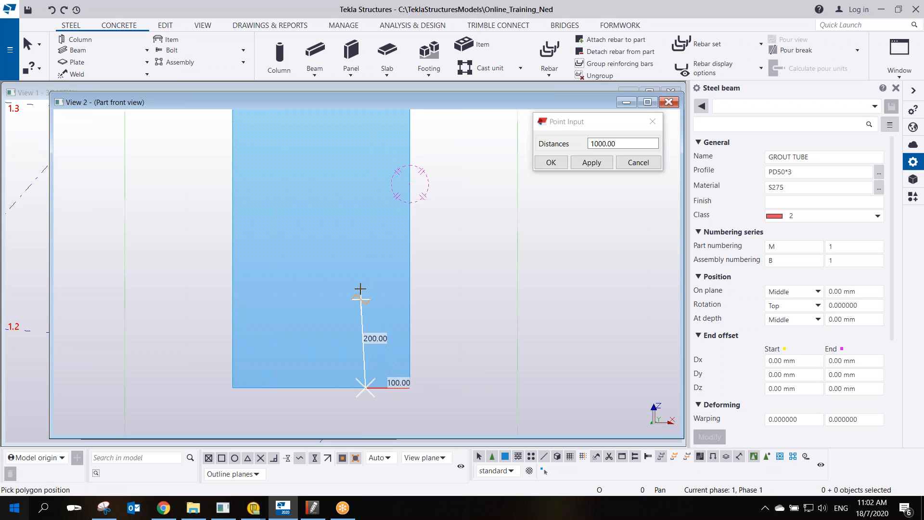
left_click(365, 231)
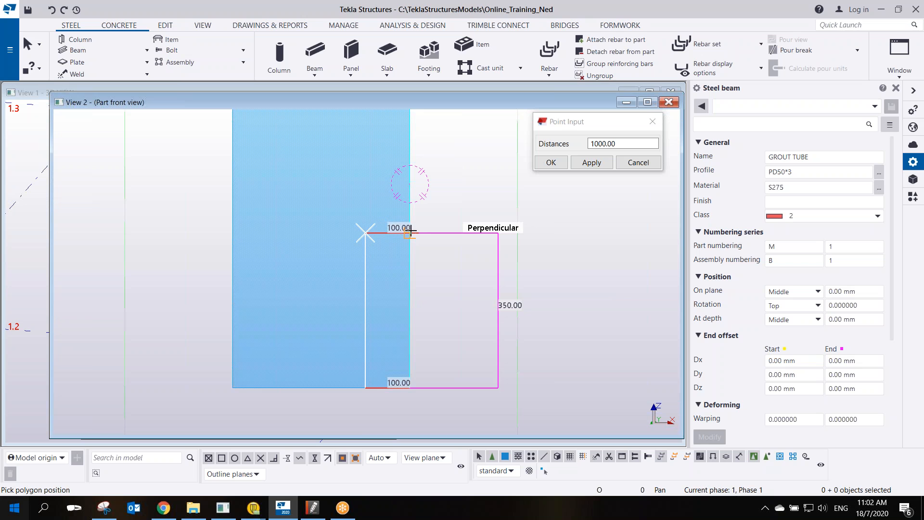
left_click(410, 232)
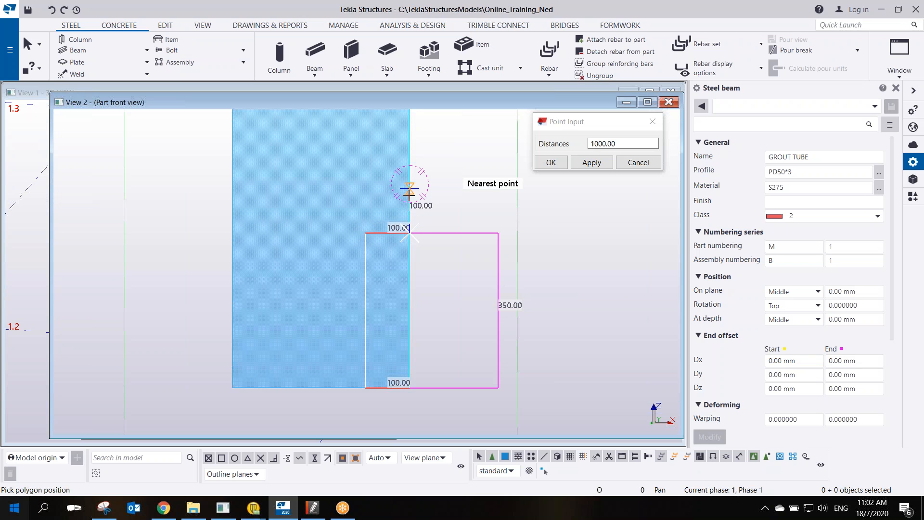
left_click(409, 190)
scroll(492, 221, "up", 1)
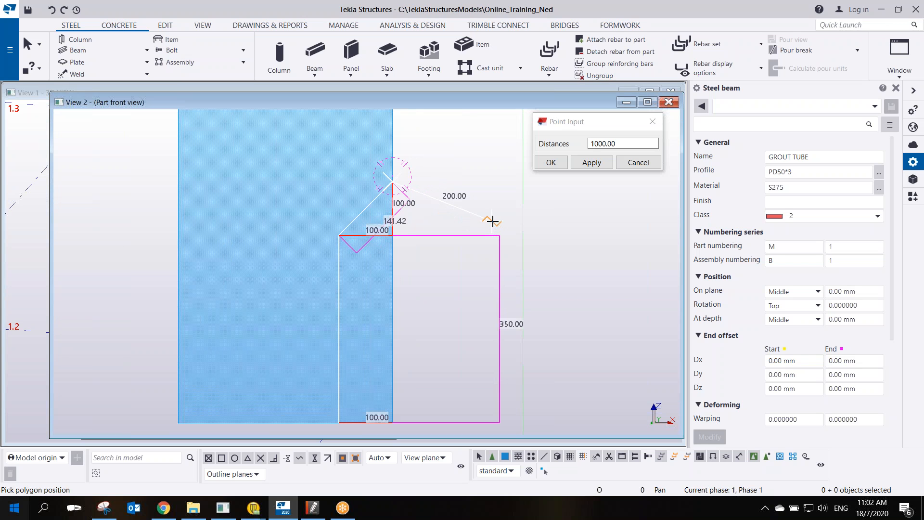
middle_click_drag(441, 334, 441, 290)
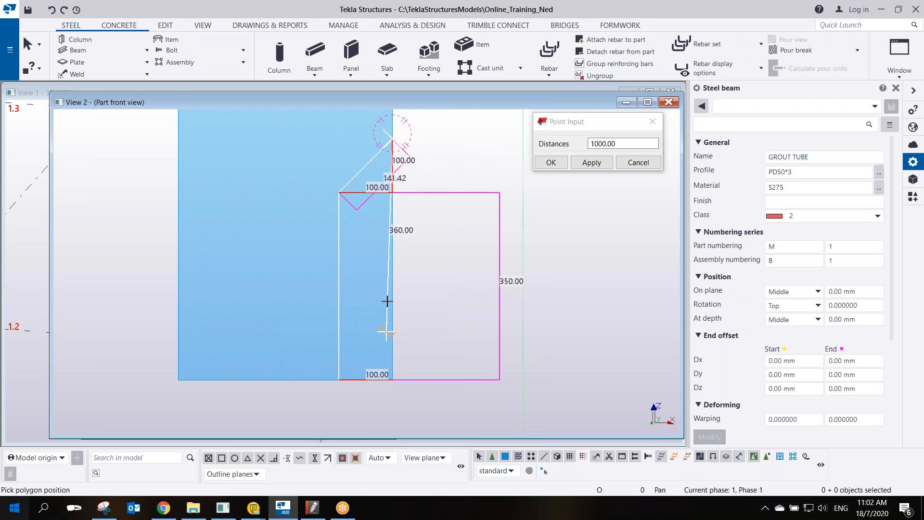
scroll(391, 176, "up", 2)
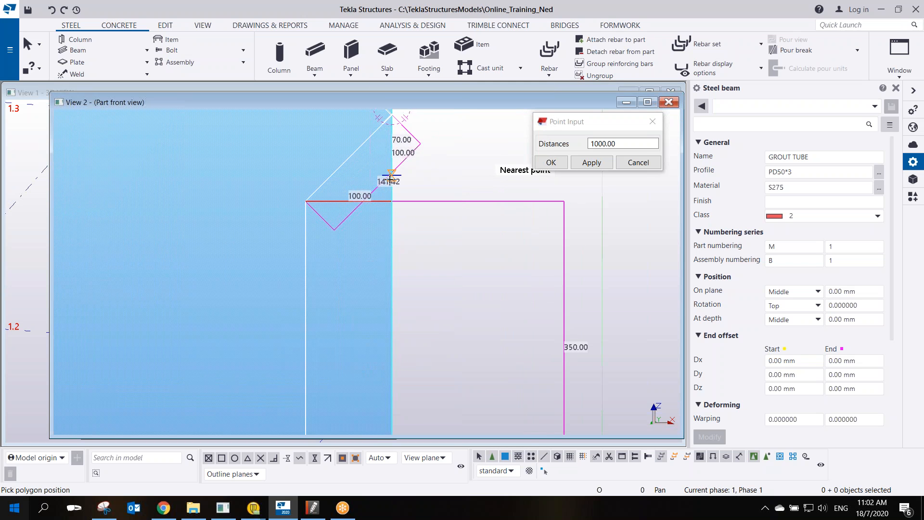
scroll(416, 300, "down", 2)
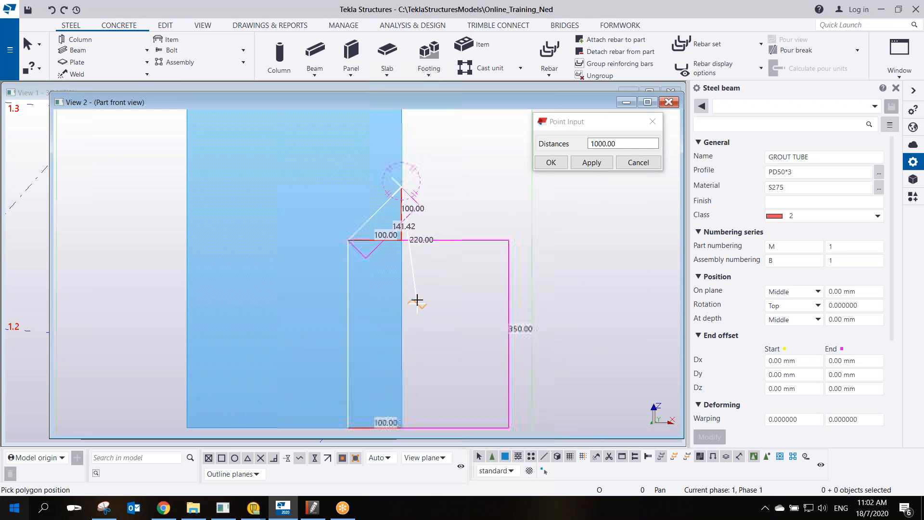
scroll(416, 300, "down", 2)
left_click(402, 230)
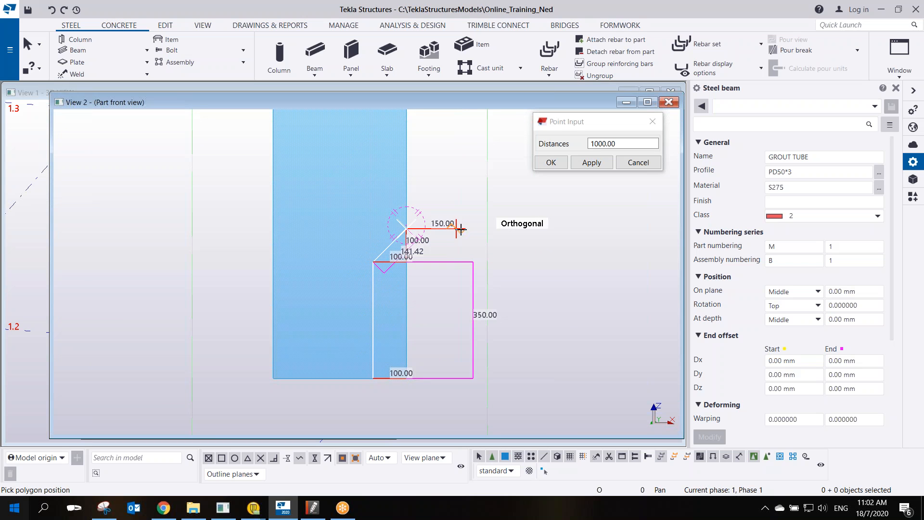
middle_click(458, 197)
right_click(458, 200)
left_click(477, 203)
scroll(415, 230, "up", 2)
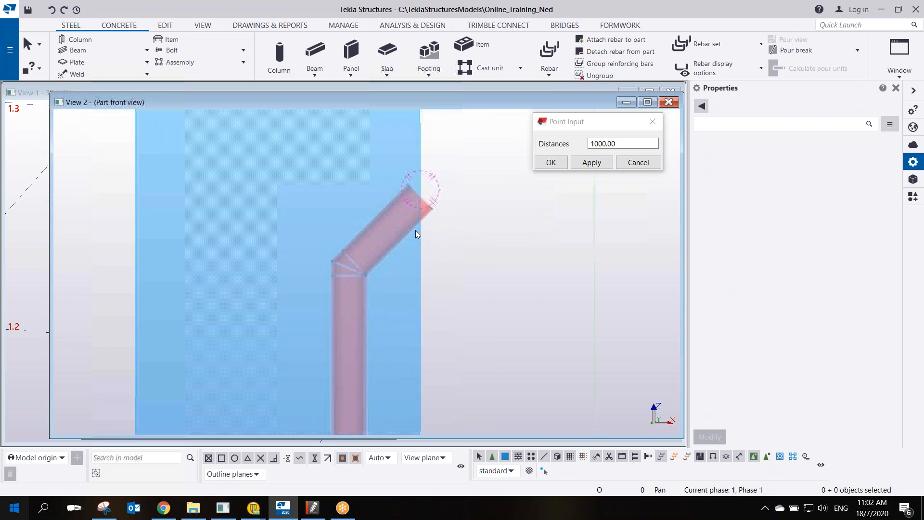
Fit the redrawn grout tube's sloped upper end flush with the column's right face using Fit part end.
scroll(421, 221, "down", 2)
left_click(169, 26)
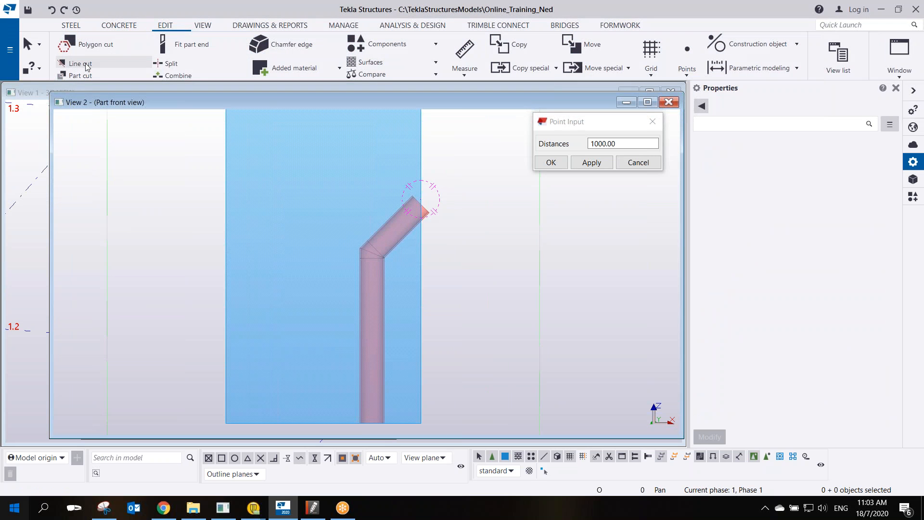
left_click(202, 47)
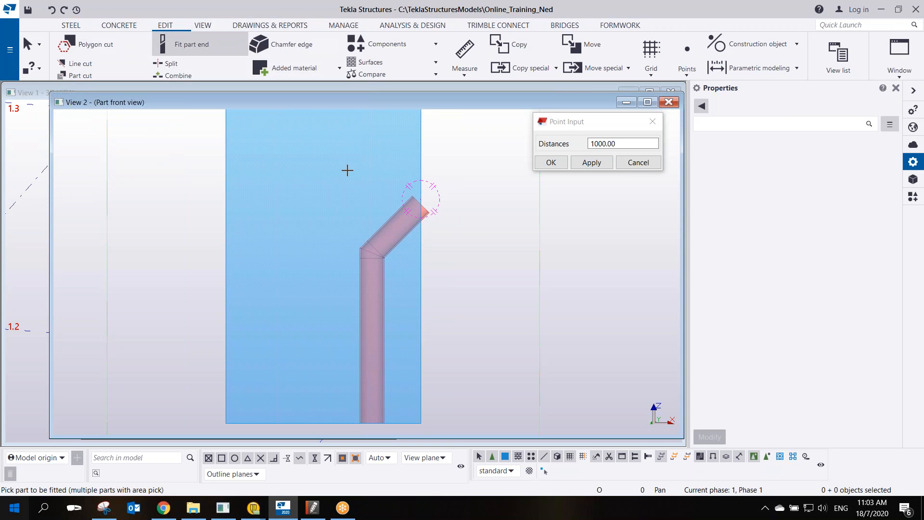
scroll(429, 208, "up", 2)
left_click(414, 199)
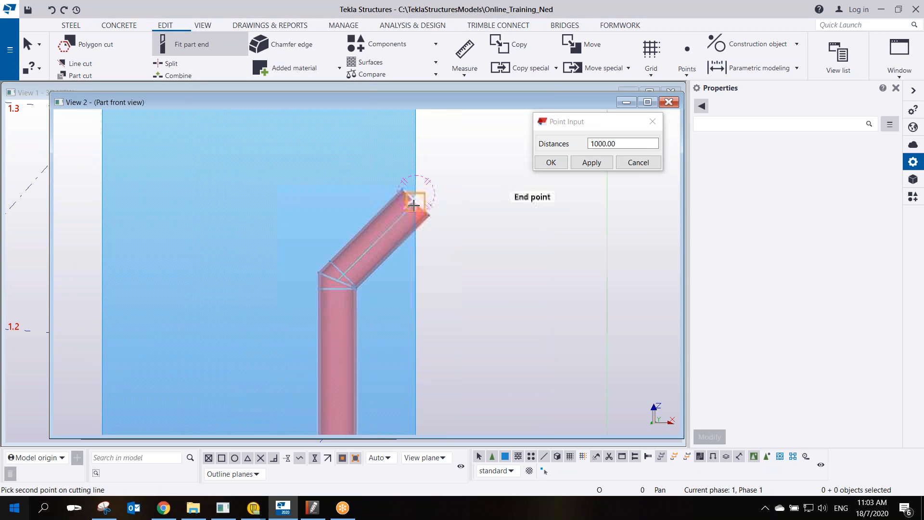
left_click(432, 200)
key("ctrl+z")
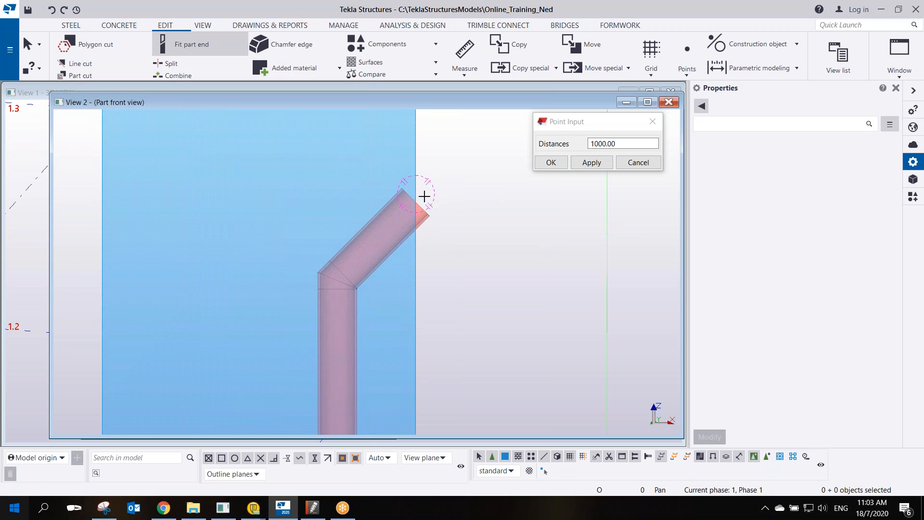
scroll(425, 199, "up", 2)
right_click(439, 206)
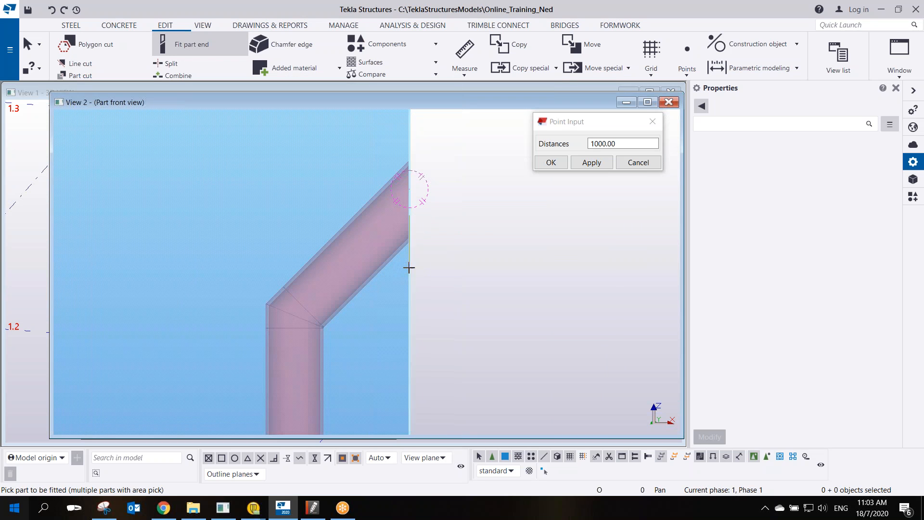
left_click(455, 215)
scroll(457, 220, "down", 2)
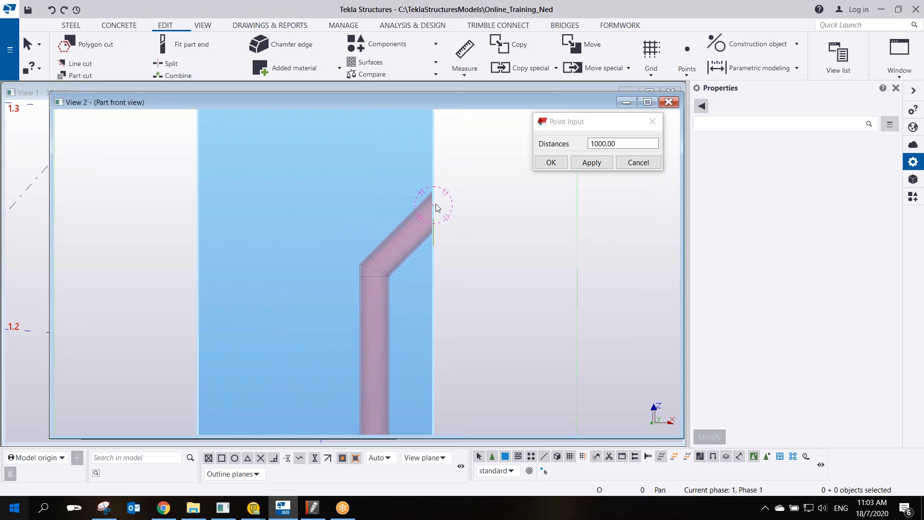
Add the grout tube to the precast column's cast unit, accepting it as a steel subassembly.
scroll(435, 204, "down", 2)
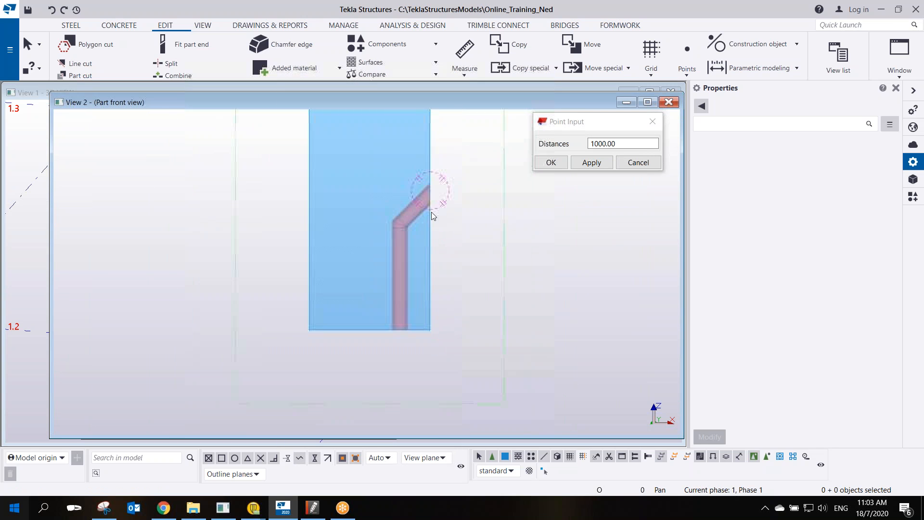
scroll(429, 209, "down", 1)
scroll(433, 212, "up", 2)
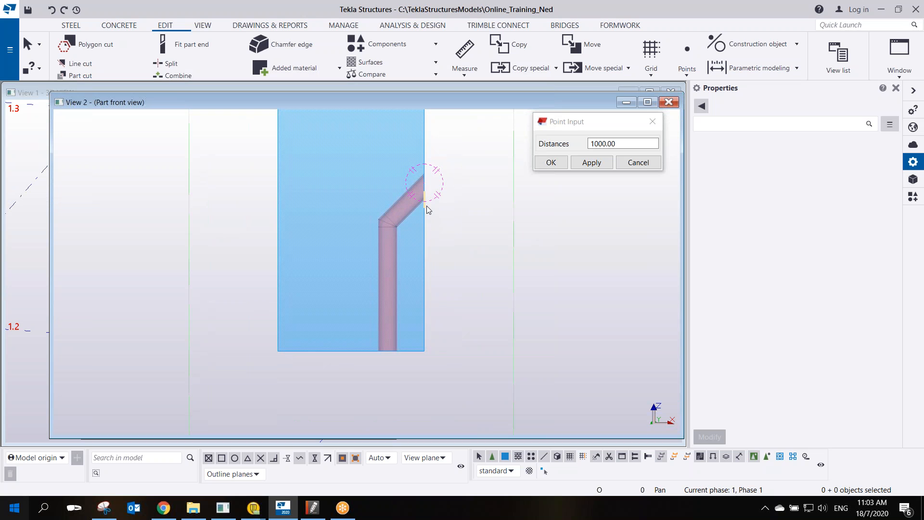
scroll(426, 206, "up", 2)
left_click(404, 210)
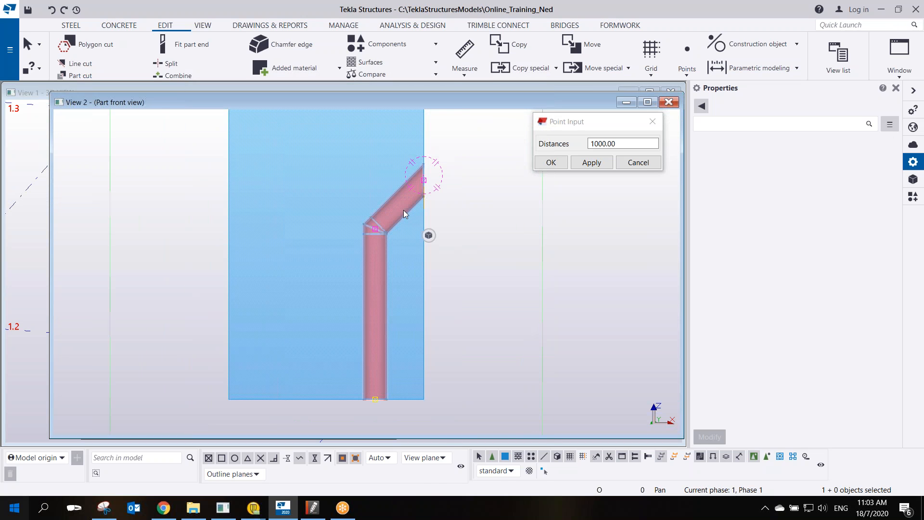
right_click(404, 210)
mouse_move(510, 461)
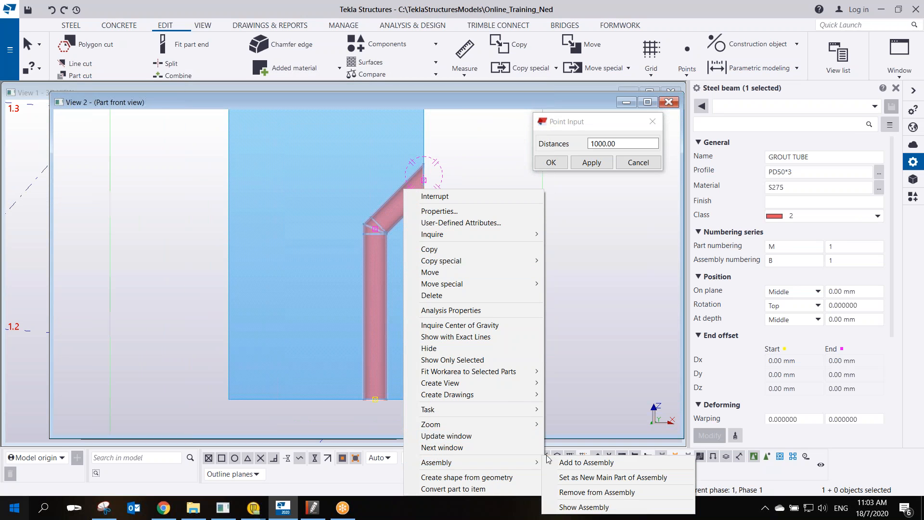
left_click(581, 463)
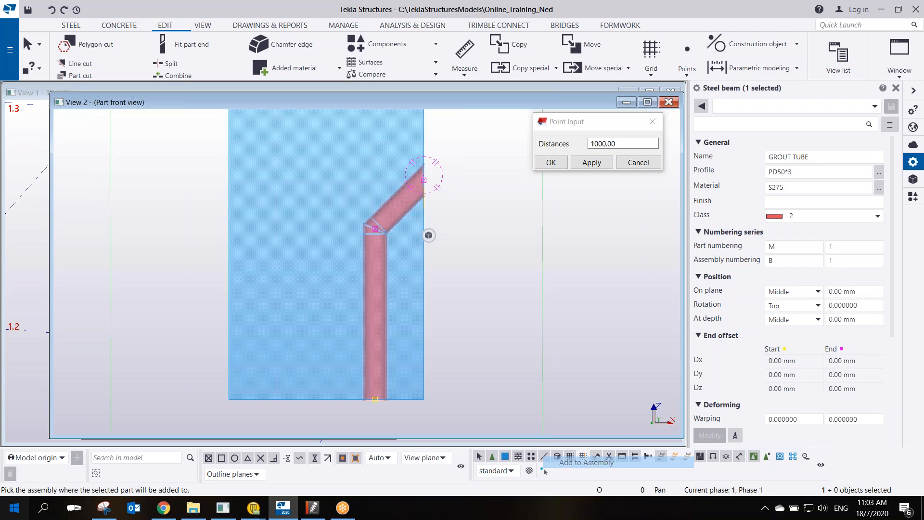
left_click(424, 295)
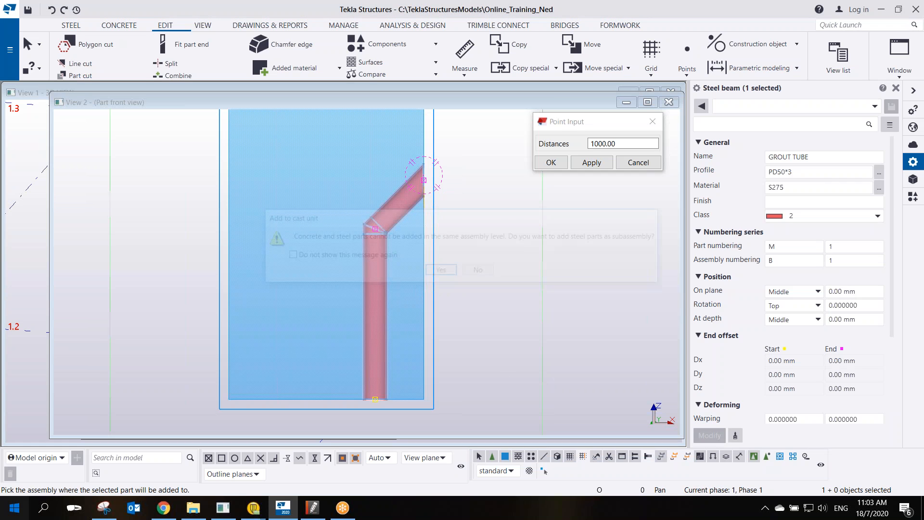
left_click(440, 270)
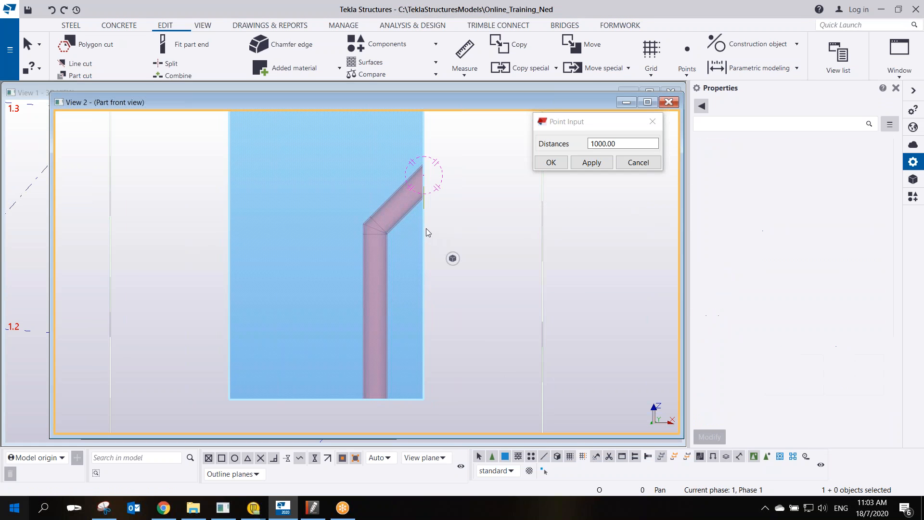
Inquire the precast column's cast unit and check the embedded objects listed in its report.
right_click(425, 228)
mouse_move(464, 211)
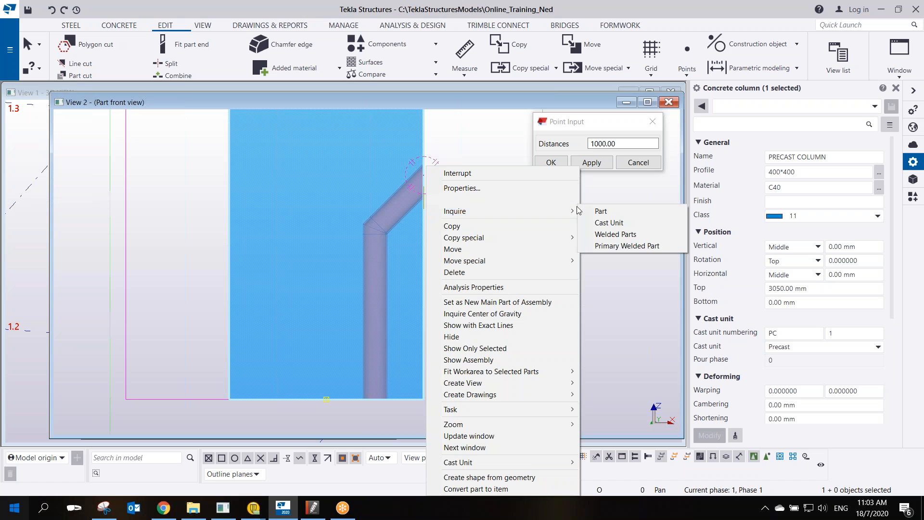
left_click(599, 222)
scroll(490, 269, "down", 1)
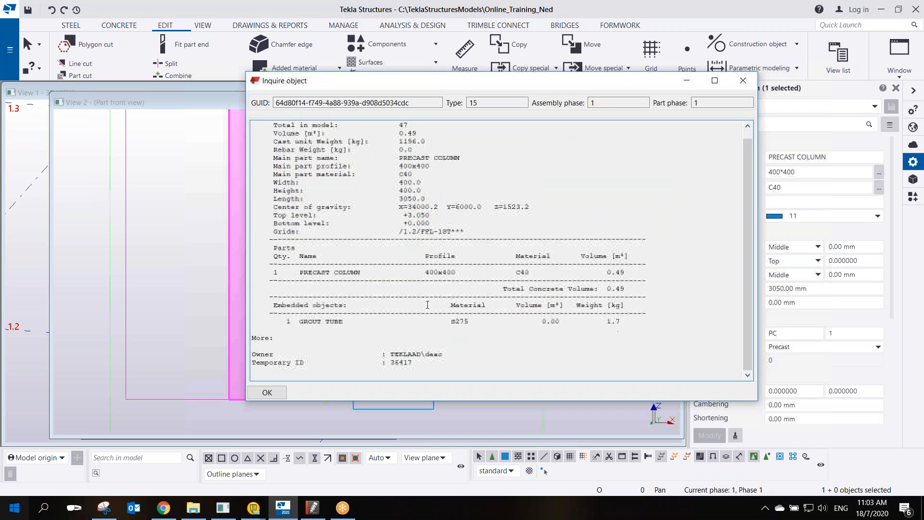
left_click_drag(360, 322, 273, 264)
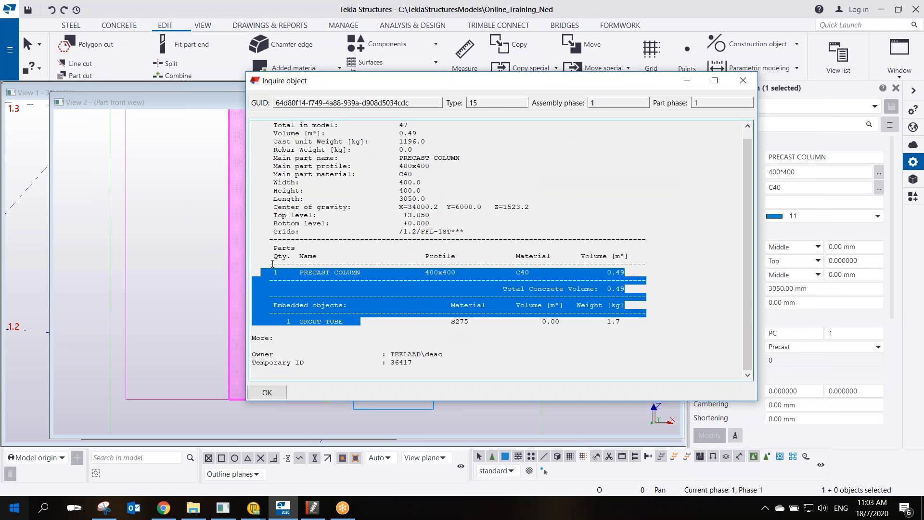
left_click(743, 81)
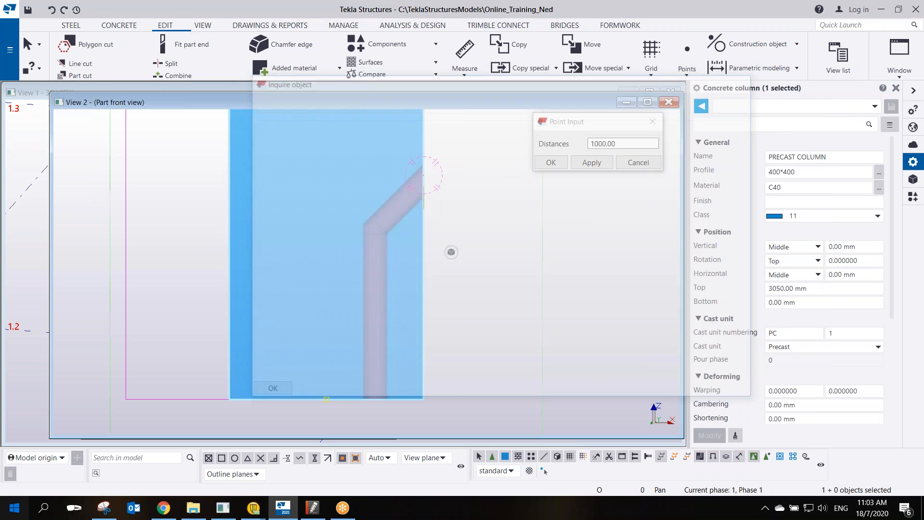
left_click(672, 17)
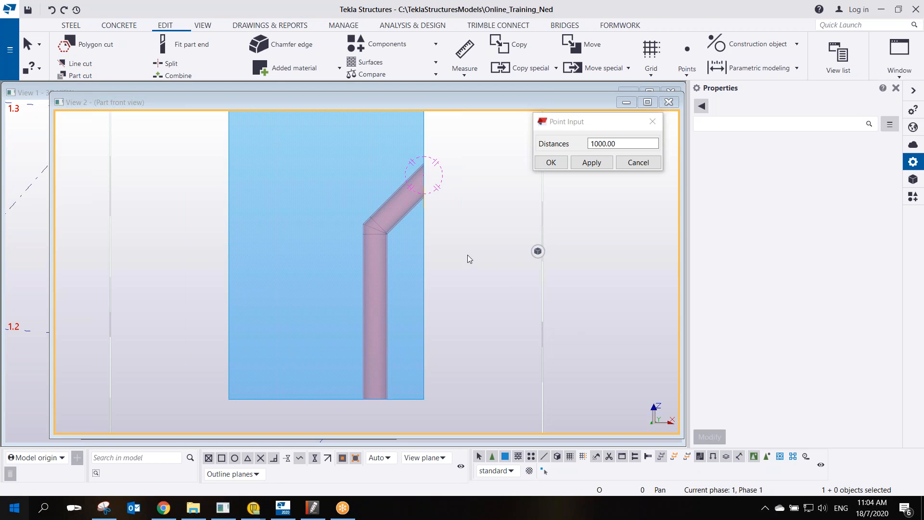
Start a straight steel beam with name DEMOULDER and profile D20.
scroll(369, 305, "down", 5)
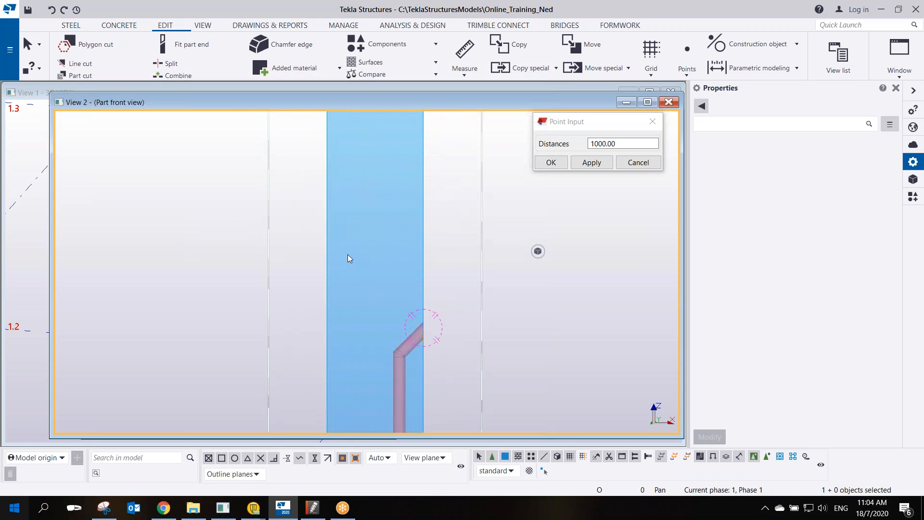
left_click(71, 27)
left_click(84, 52)
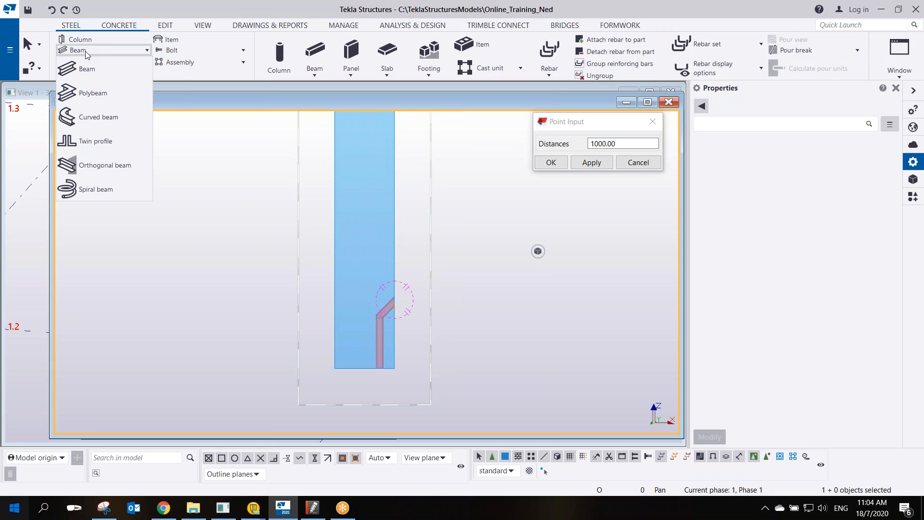
left_click(83, 70)
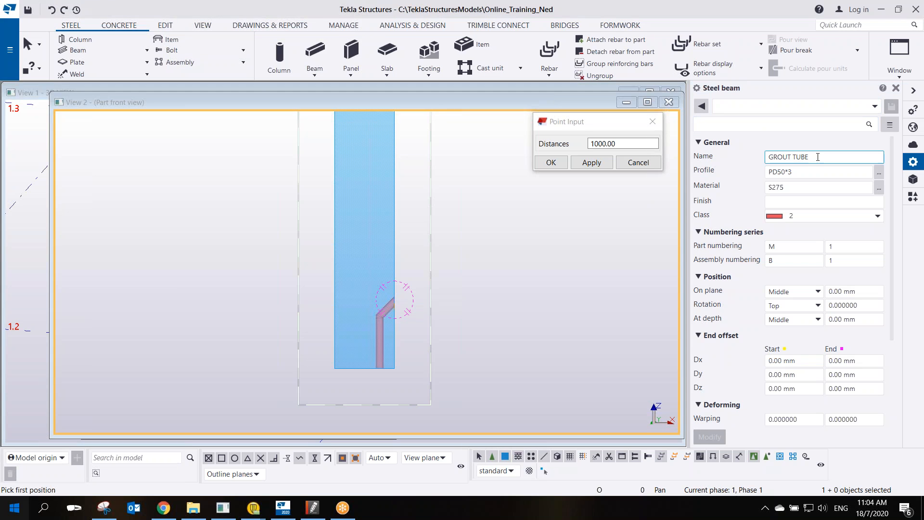
left_click(789, 157)
type("DEMOULD")
key("Tab")
type("D20")
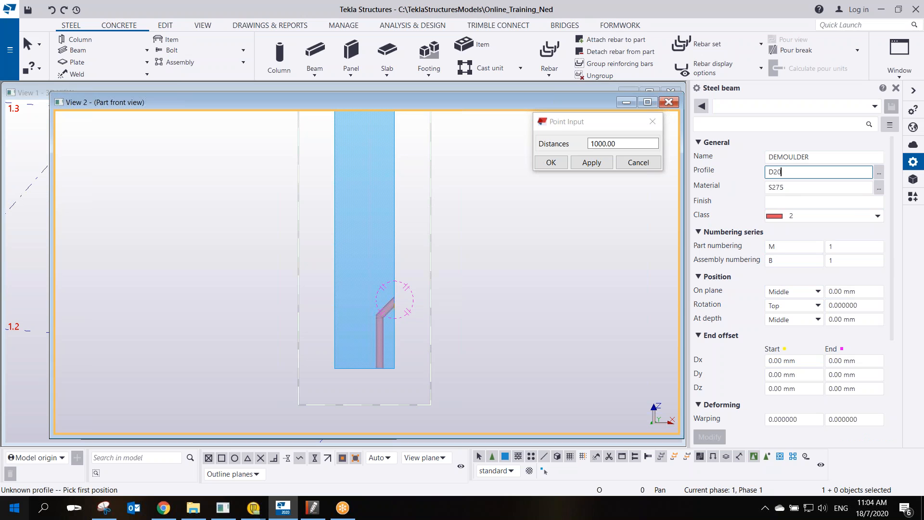
Draw the demoulder 1000 mm above the column's base, from its left face 100 mm horizontally into the column.
left_click(334, 367)
scroll(336, 228, "up", 3)
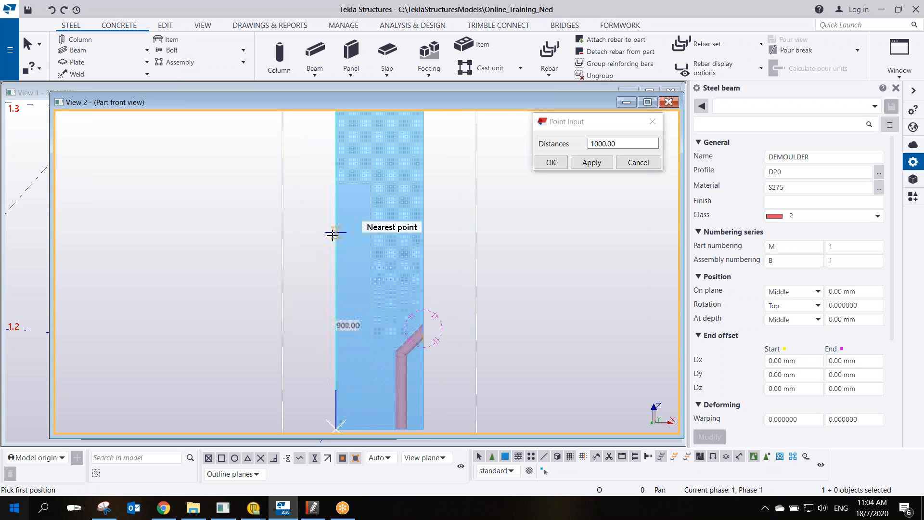
left_click(337, 206)
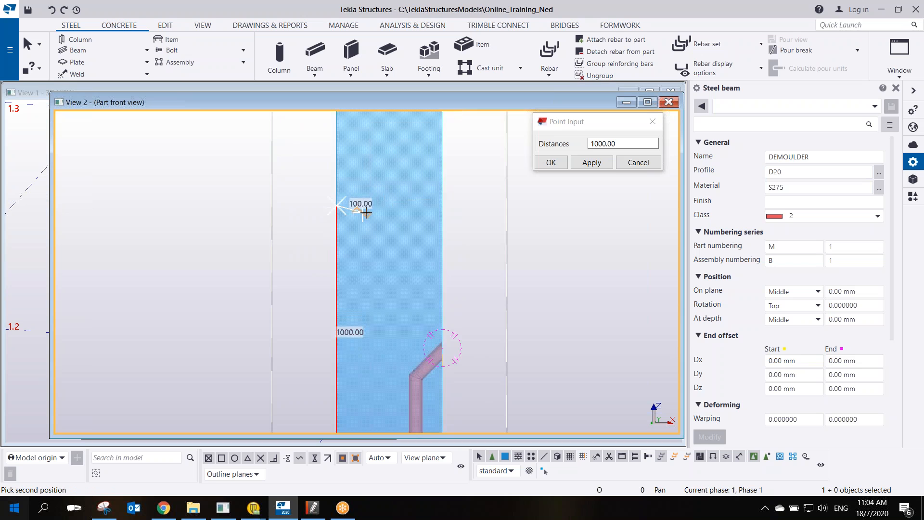
scroll(359, 202, "up", 5)
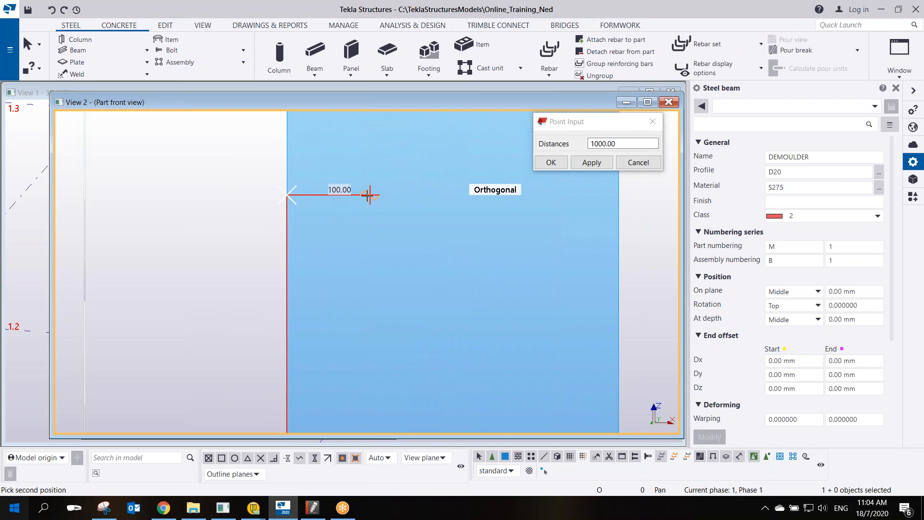
left_click(369, 195)
right_click(408, 162)
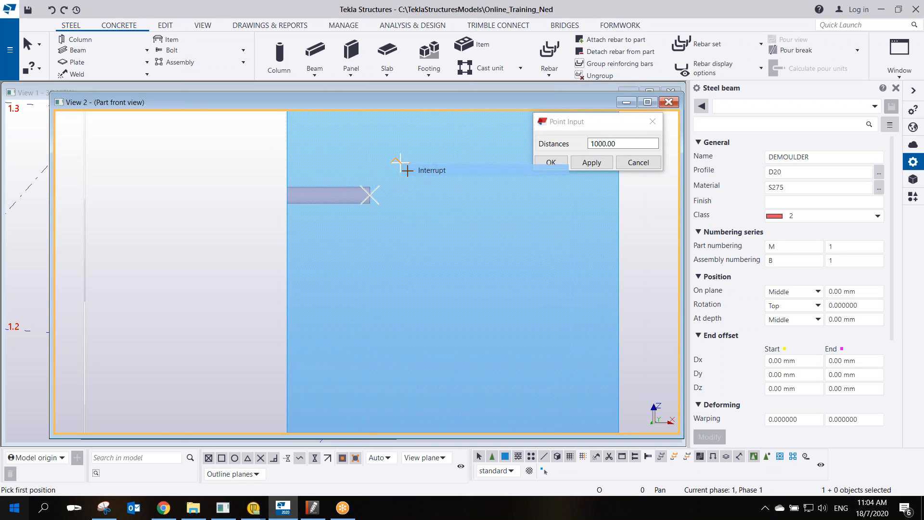
left_click(431, 171)
Add the demoulder to the precast column's cast unit, accepting it as a steel subassembly.
scroll(375, 213, "down", 3)
scroll(375, 210, "up", 4)
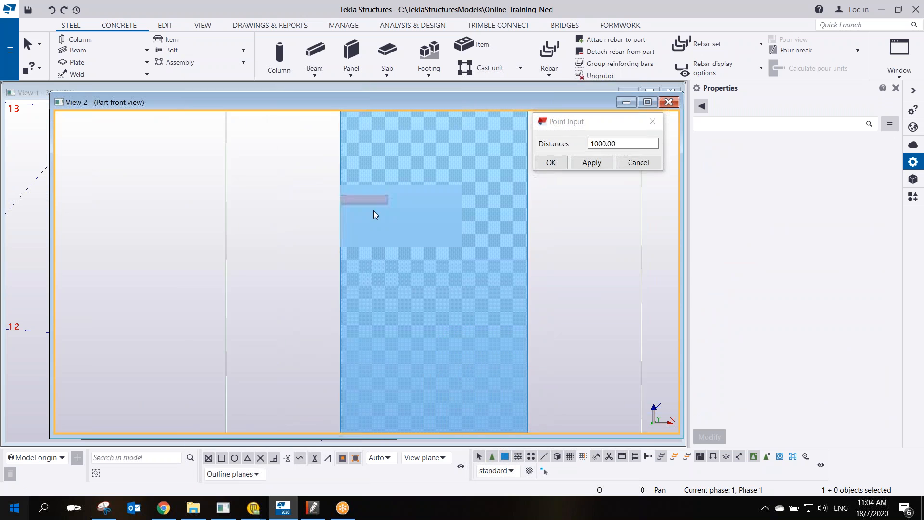
left_click(374, 202)
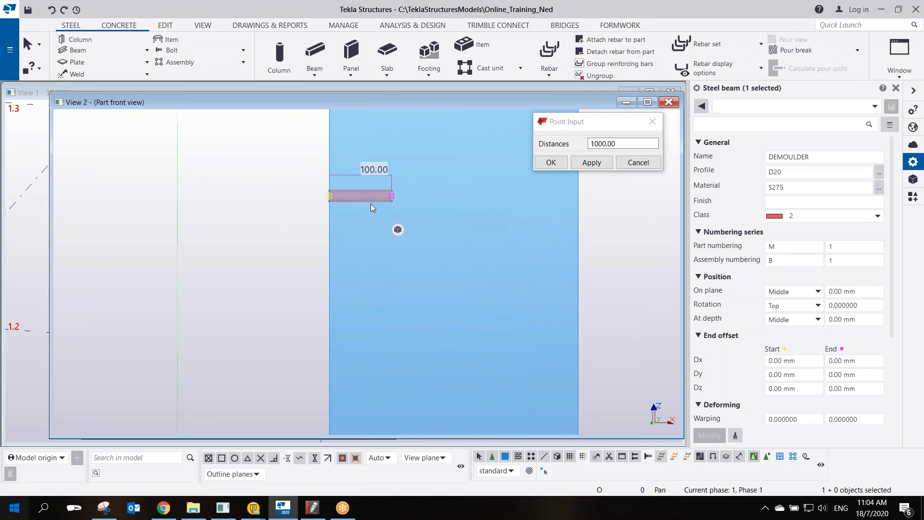
right_click(372, 199)
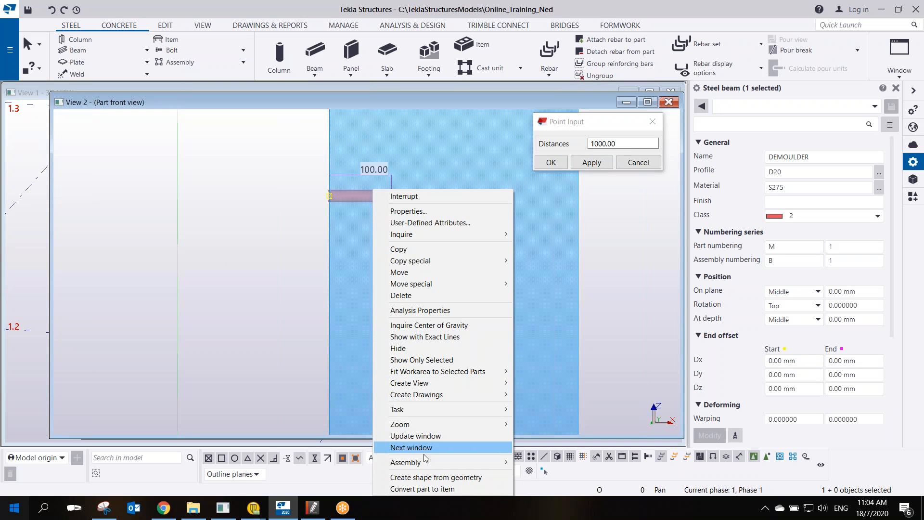
mouse_move(433, 461)
left_click(556, 461)
left_click(574, 396)
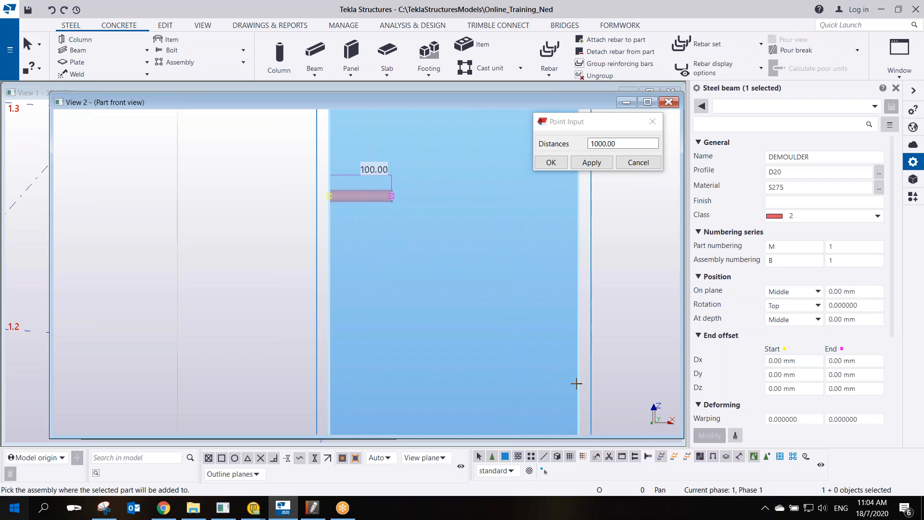
left_click(440, 271)
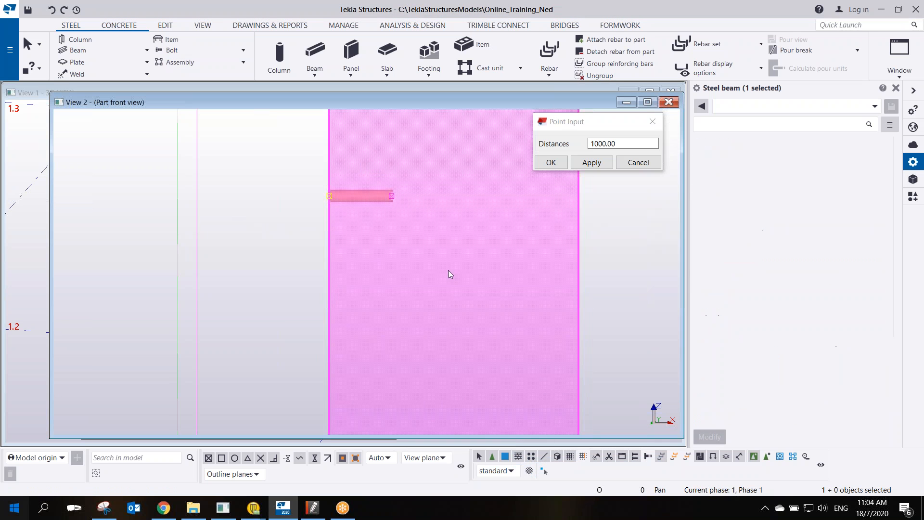
scroll(330, 239, "down", 4)
left_click(466, 224)
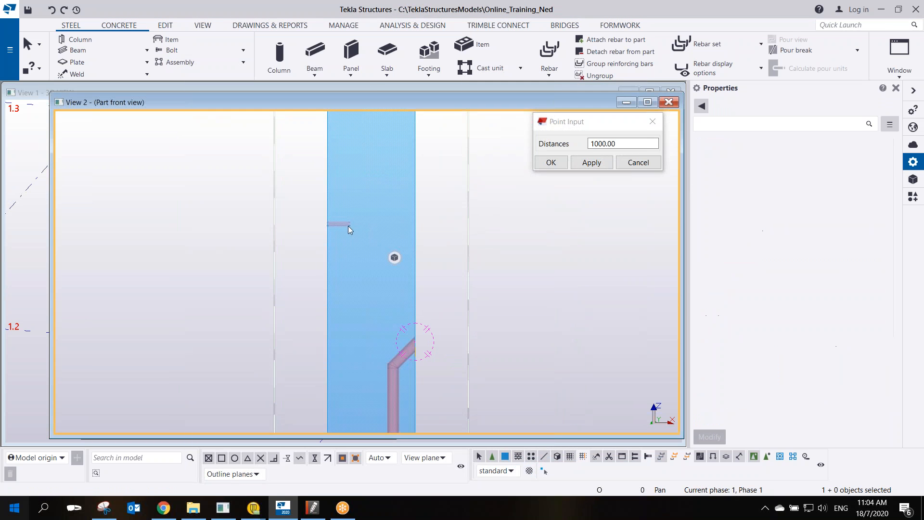
Inquire the column's cast unit again and check the demoulder and grout tube entries under embedded objects.
right_click(305, 204)
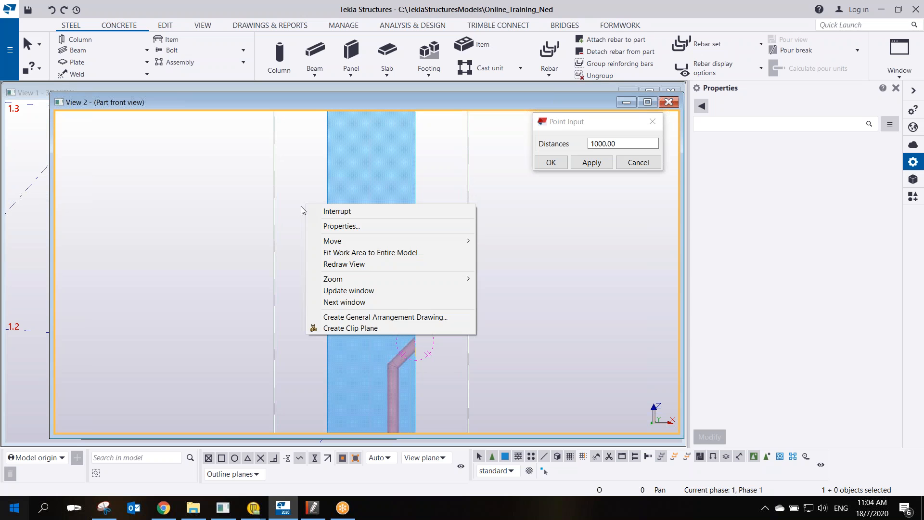
left_click(290, 272)
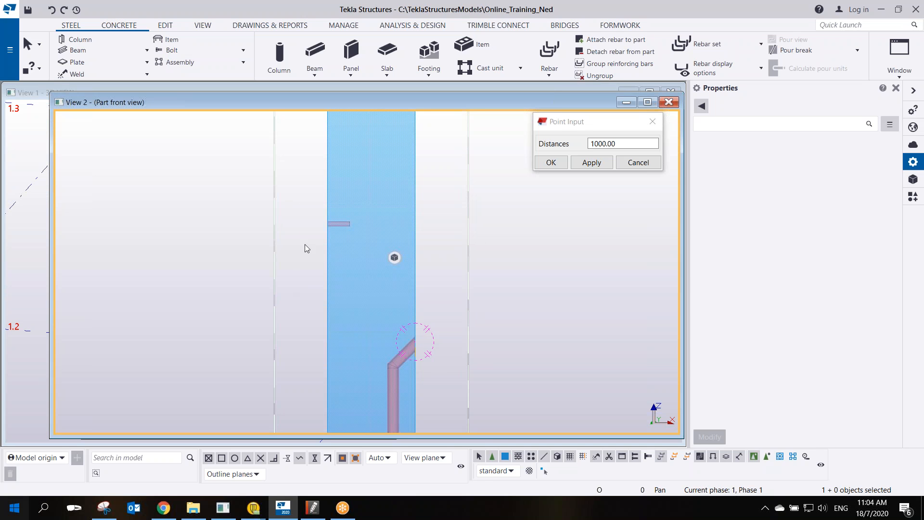
right_click(330, 245)
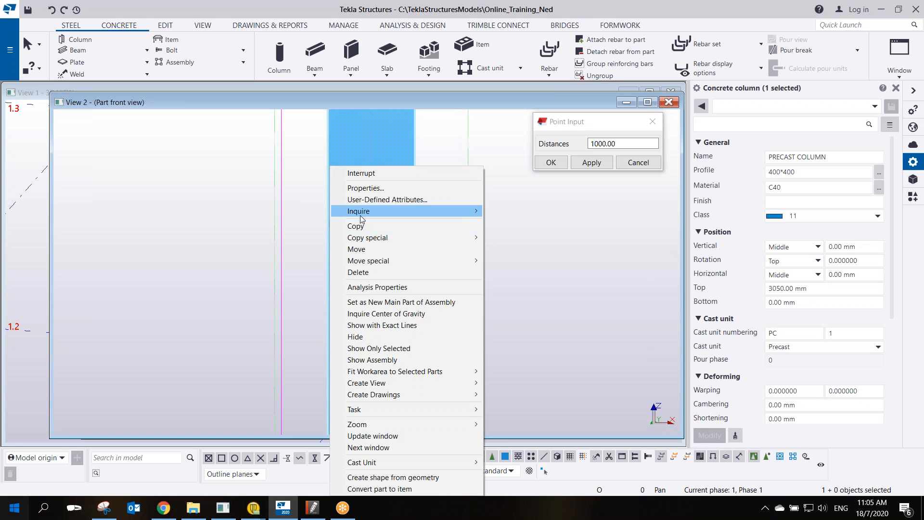
mouse_move(365, 212)
left_click(513, 223)
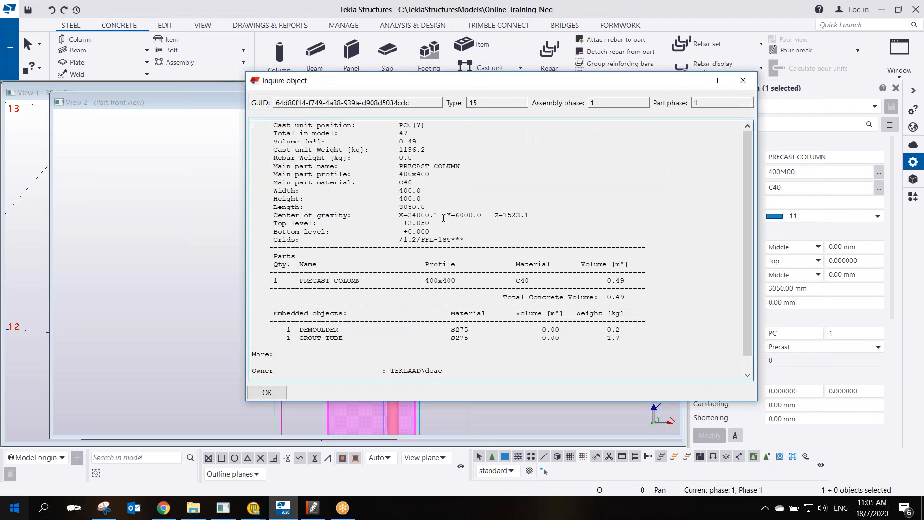
left_click_drag(291, 332, 342, 332)
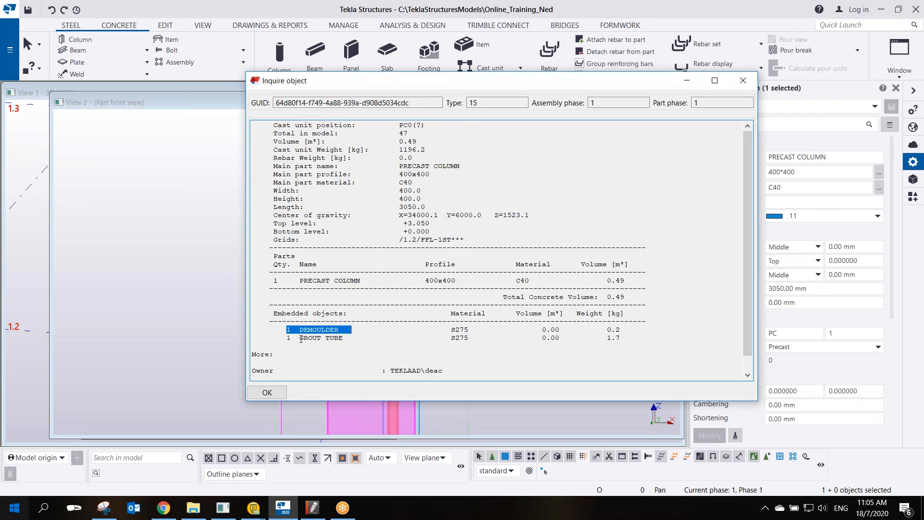
left_click_drag(288, 339, 346, 346)
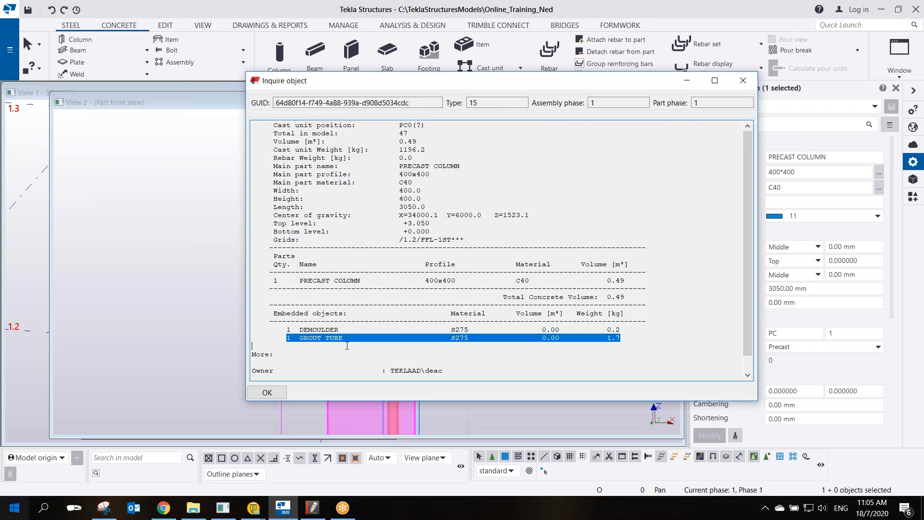
left_click(743, 80)
left_click(493, 218)
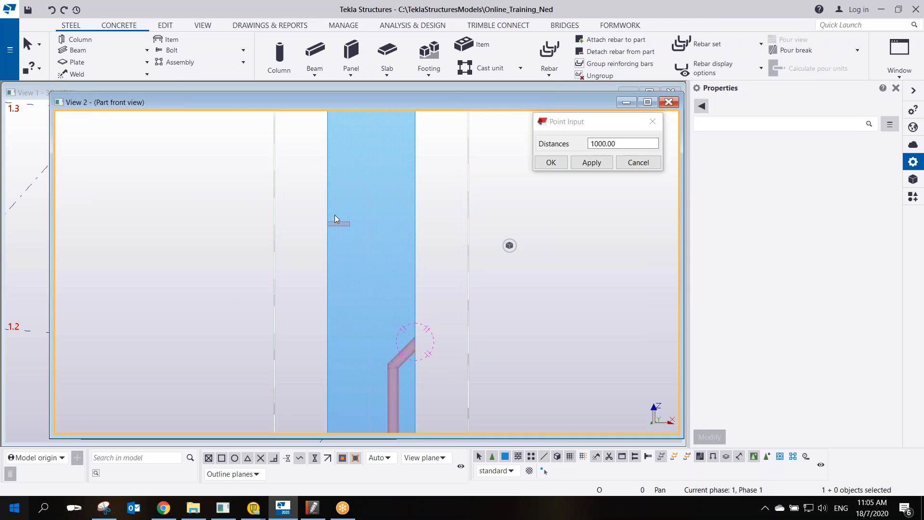
Start a straight steel beam with profile D80 and class 3 for a recess around the demoulder.
scroll(333, 216, "up", 5)
scroll(321, 235, "up", 1)
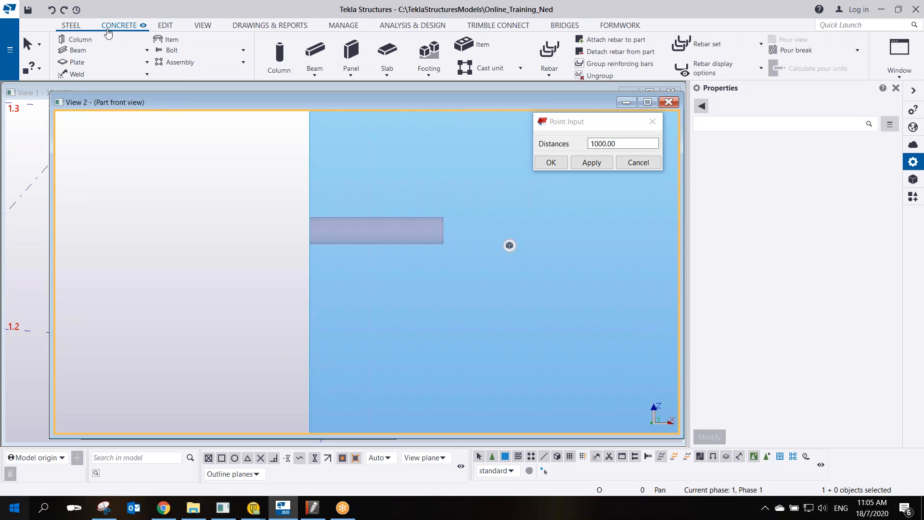
left_click(86, 55)
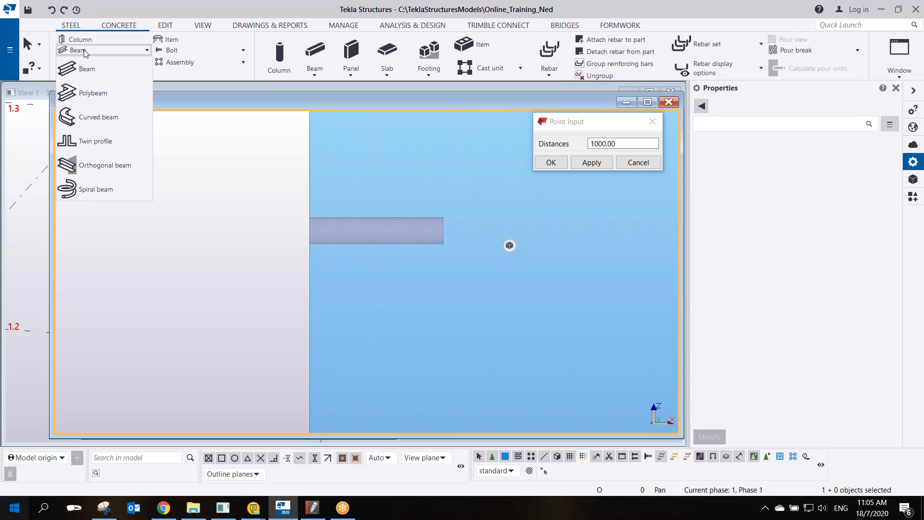
left_click(86, 70)
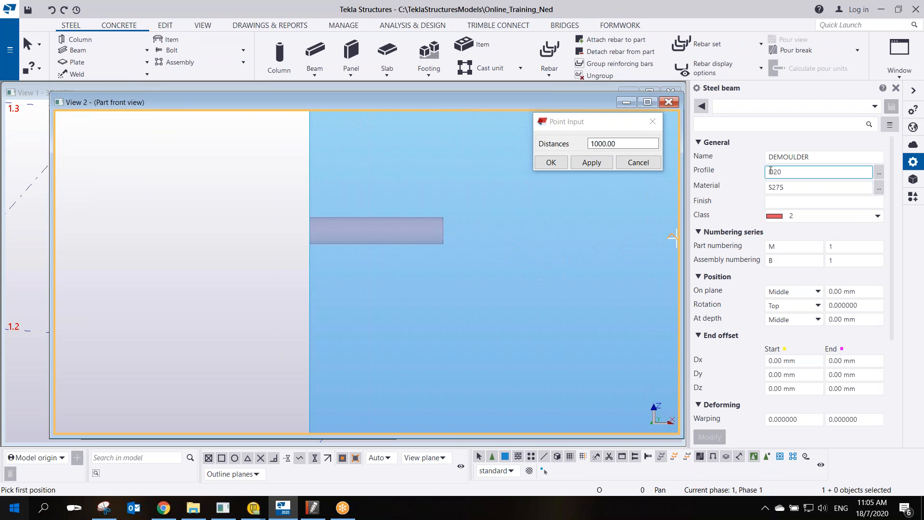
left_click_drag(773, 172, 828, 175)
type("80")
left_click(847, 216)
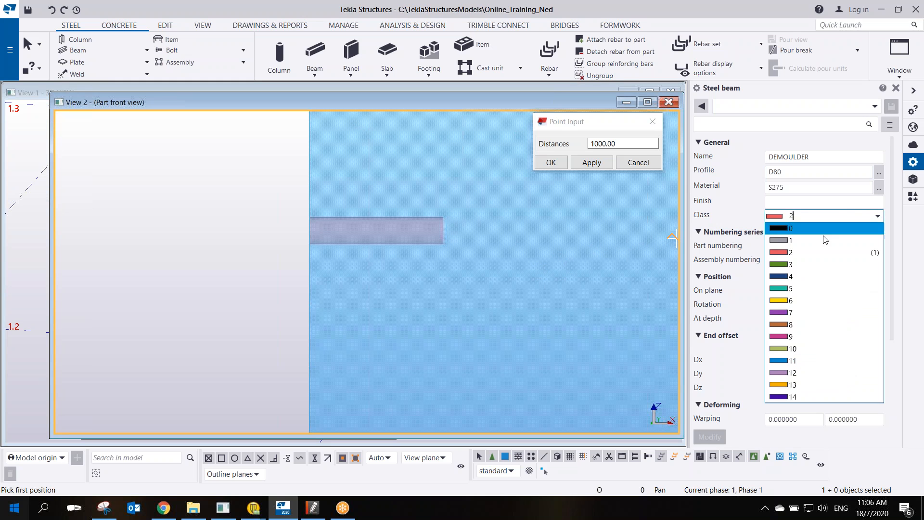
left_click(792, 264)
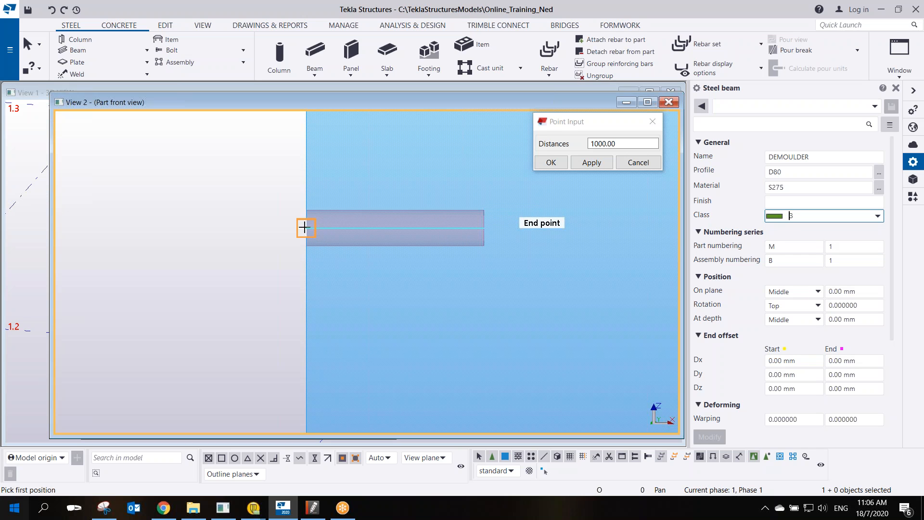
Draw the D80 beam 50 mm along the demoulder's axis, from the column face to the demoulder's midpoint.
left_click(304, 227)
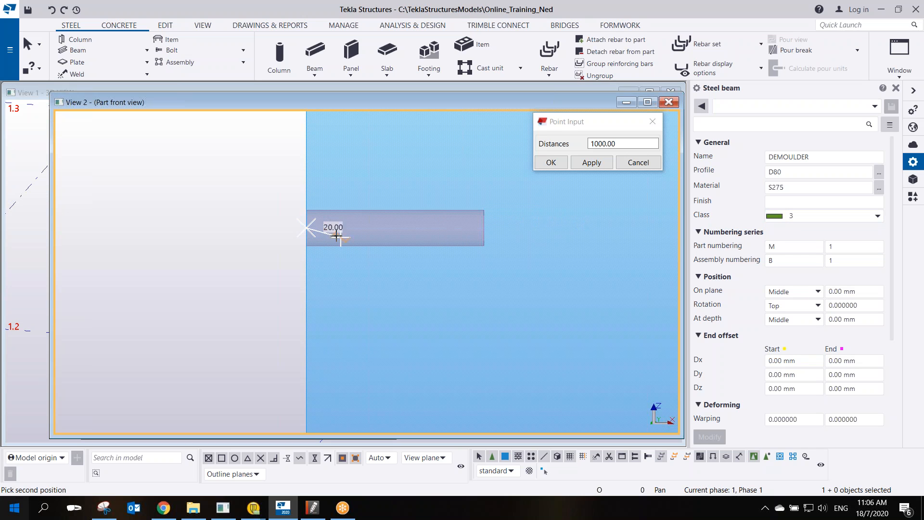
left_click(394, 227)
right_click(423, 181)
left_click(430, 193)
scroll(399, 213, "down", 2)
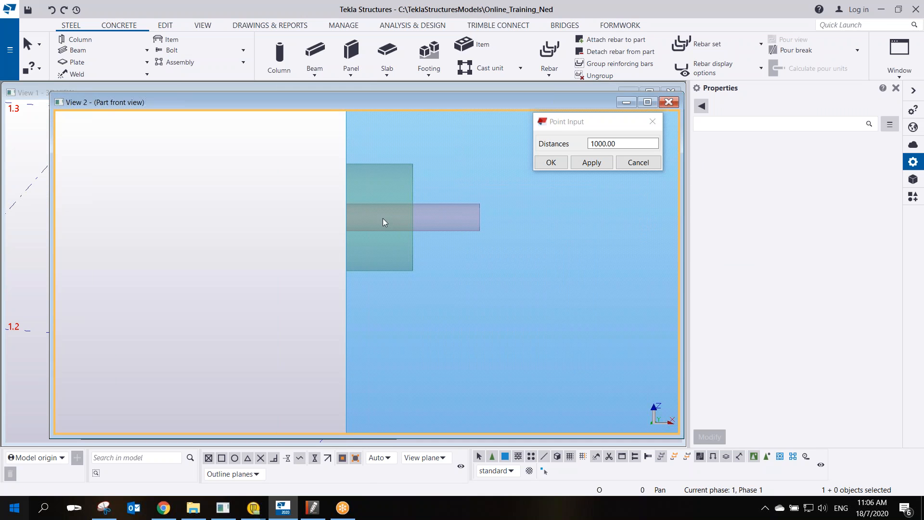
Make a part cut in the precast column using the D80 beam around the demoulder as the cutting part.
left_click(168, 25)
left_click(97, 76)
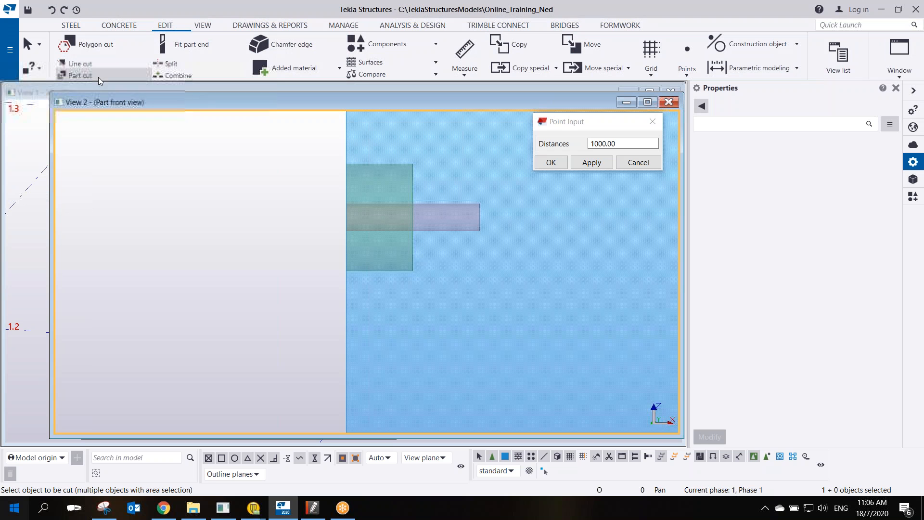
left_click(347, 131)
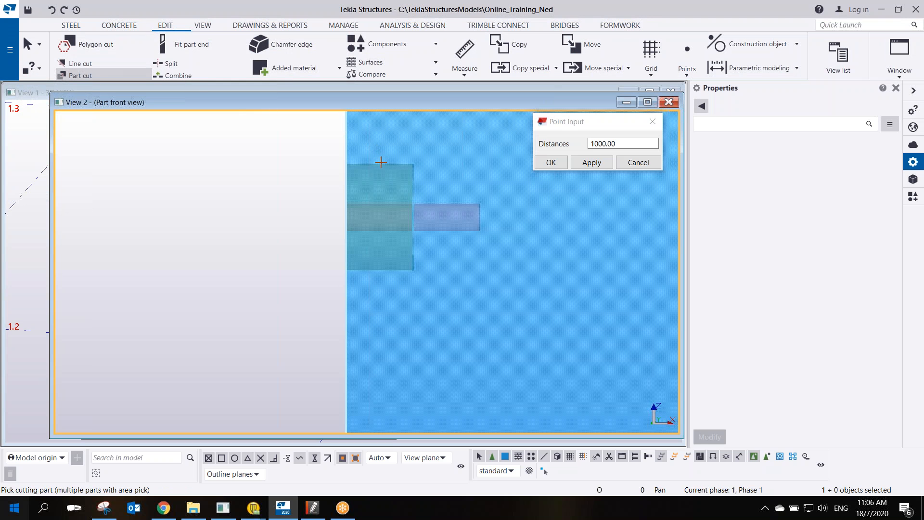
left_click(381, 161)
right_click(304, 176)
left_click(313, 179)
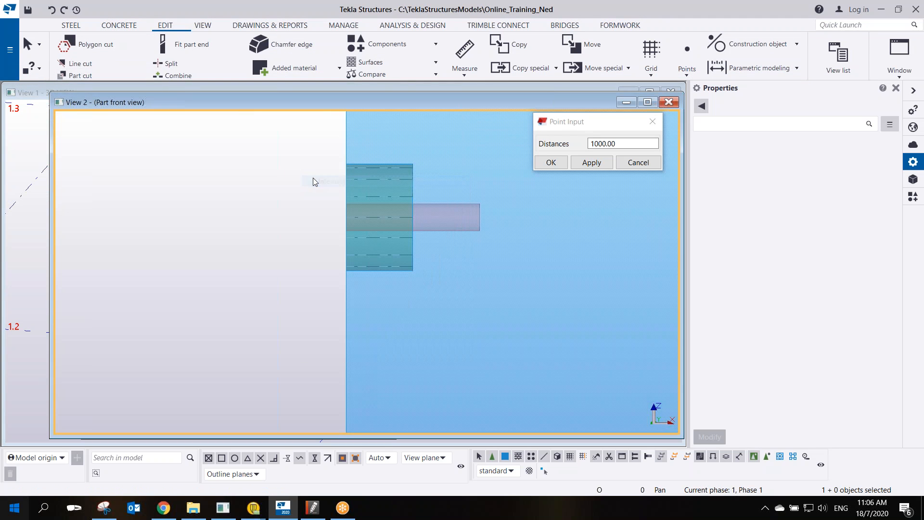
Delete the D80 cutting beam and inspect the round recess around the demoulder.
key("ctrl+4")
middle_click_drag(337, 217, 433, 226, "ctrl")
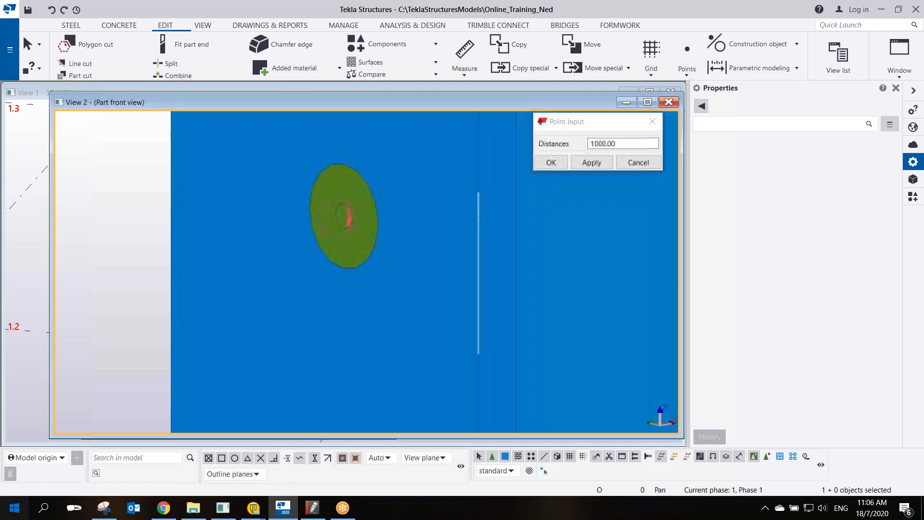
scroll(350, 192, "up", 2)
left_click(351, 182)
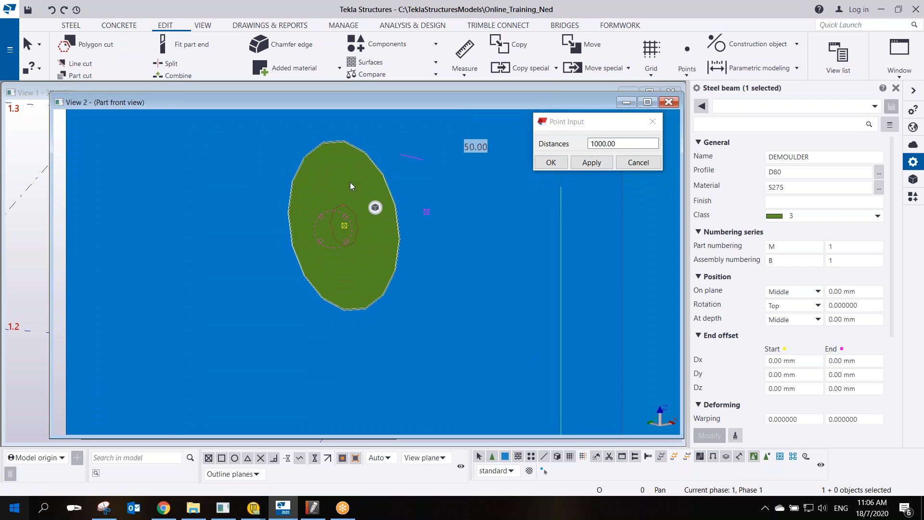
key("Delete")
scroll(344, 221, "down", 2)
middle_click_drag(350, 227, 308, 185, "ctrl")
scroll(311, 178, "down", 2)
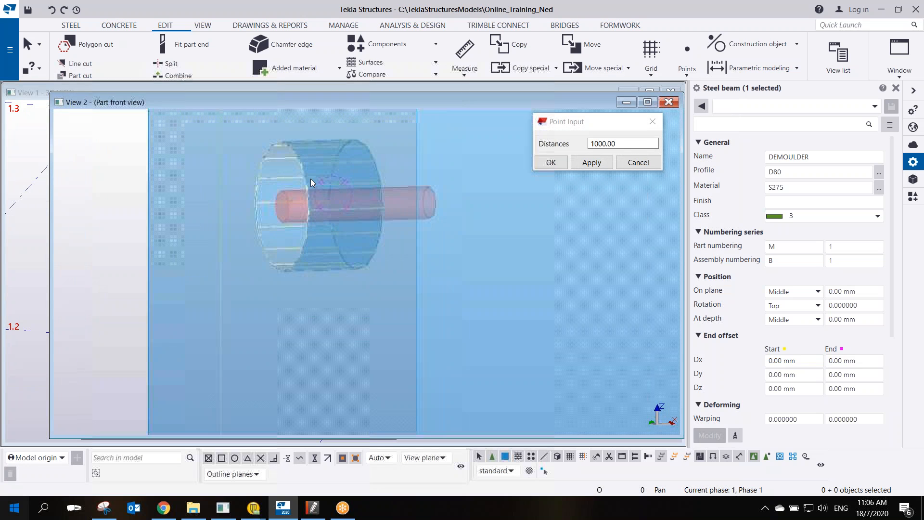
Delete the D80 recess cut from the column in the front view.
key("ctrl+p")
middle_click_drag(393, 236, 306, 256, "ctrl")
scroll(327, 260, "down", 2)
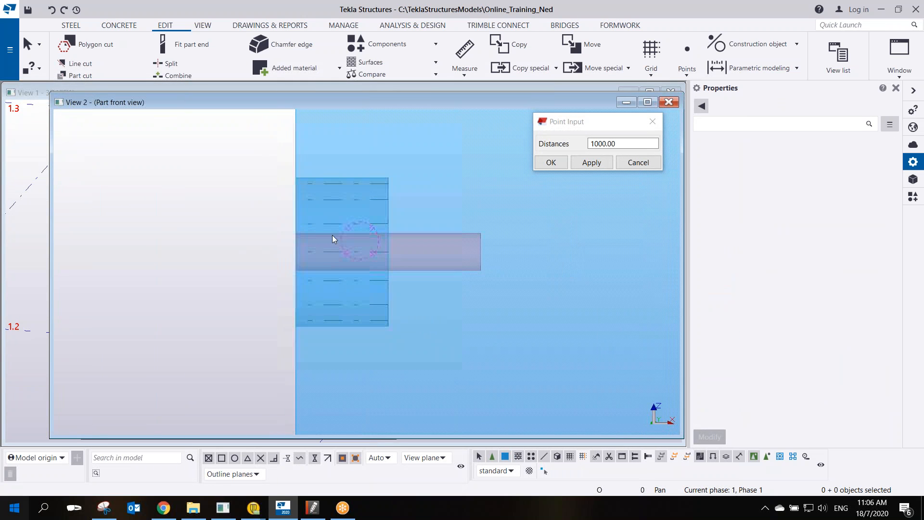
left_click_drag(245, 150, 407, 349)
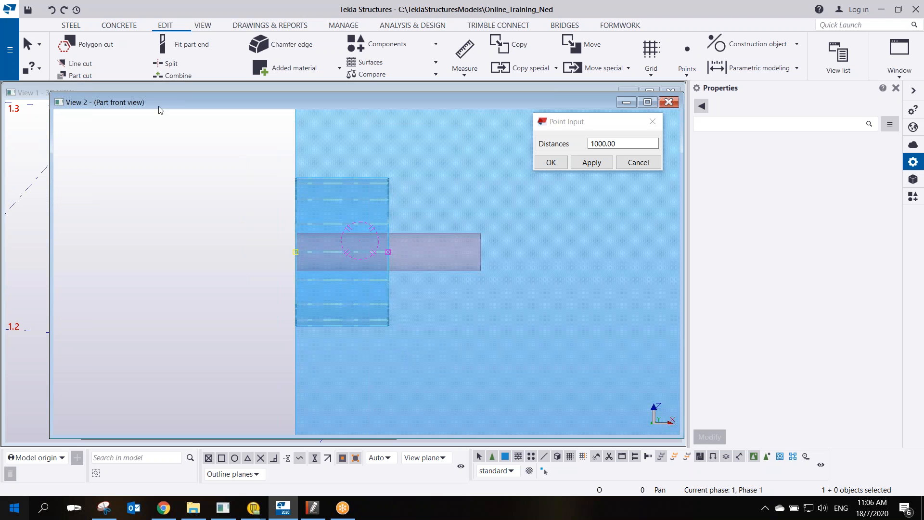
left_click(67, 28)
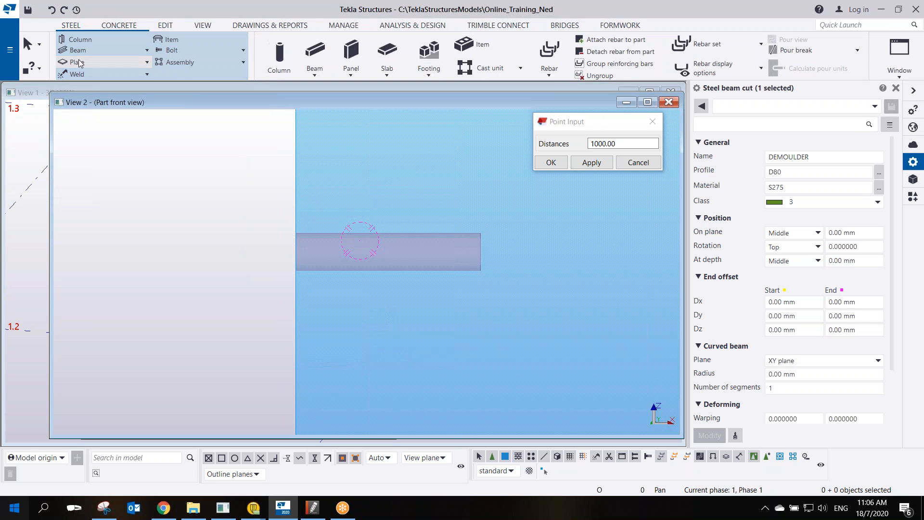
left_click(81, 51)
left_click(86, 69)
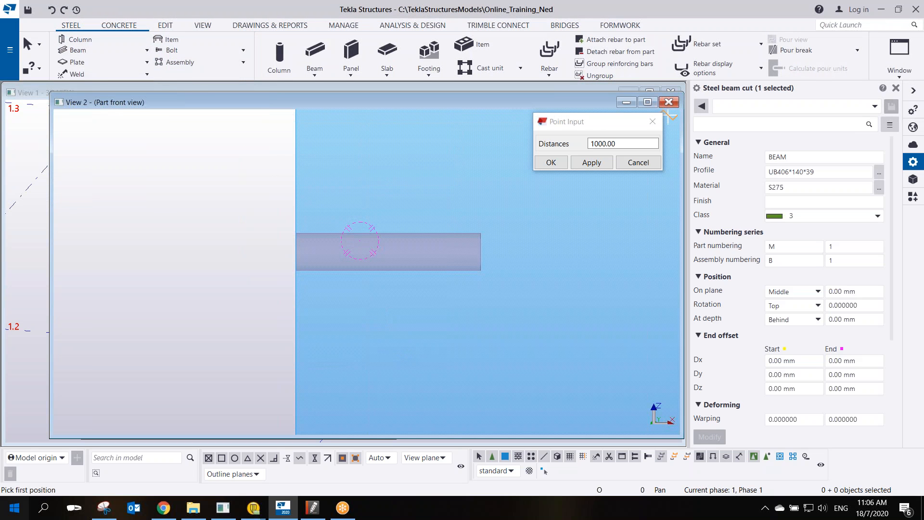
right_click(357, 176)
left_click(370, 185)
Start a straight steel beam named BEAM with profile D80 and its depth position set to Middle.
left_click(100, 48)
left_click(86, 69)
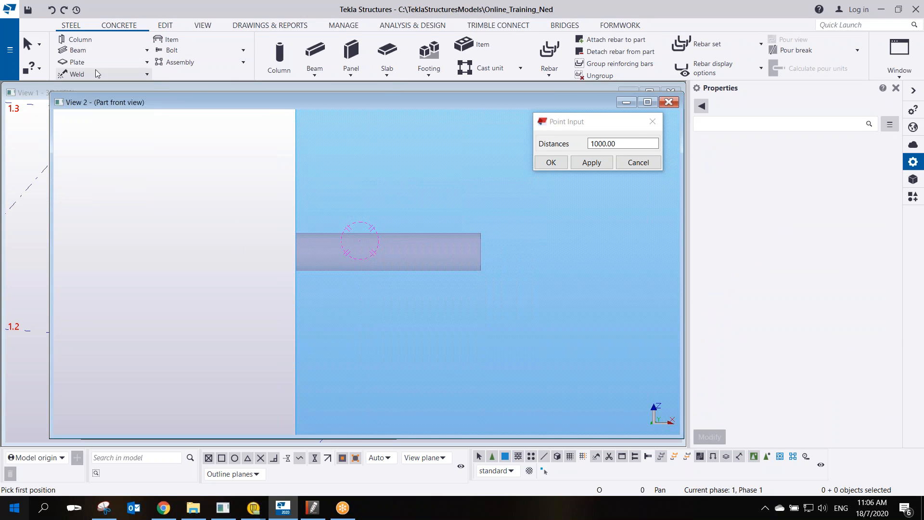
left_click_drag(819, 173, 736, 172)
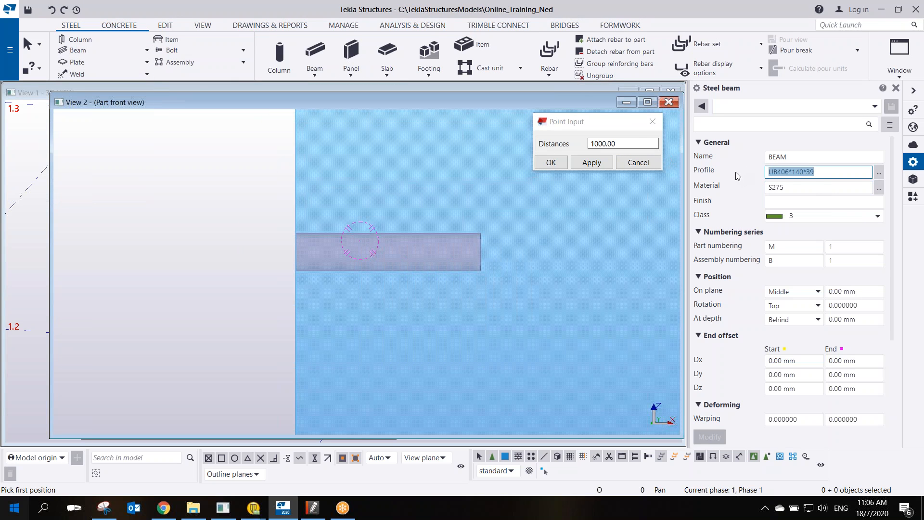
type("D80")
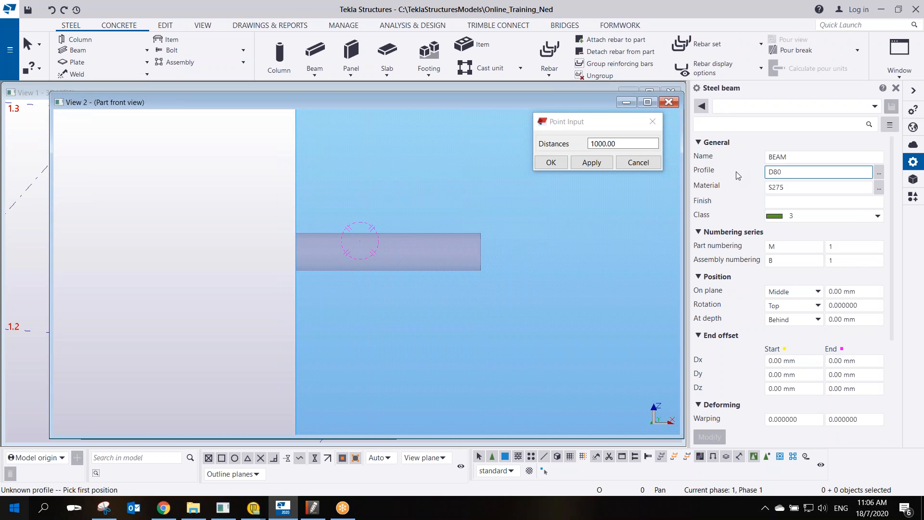
left_click(789, 319)
left_click(779, 334)
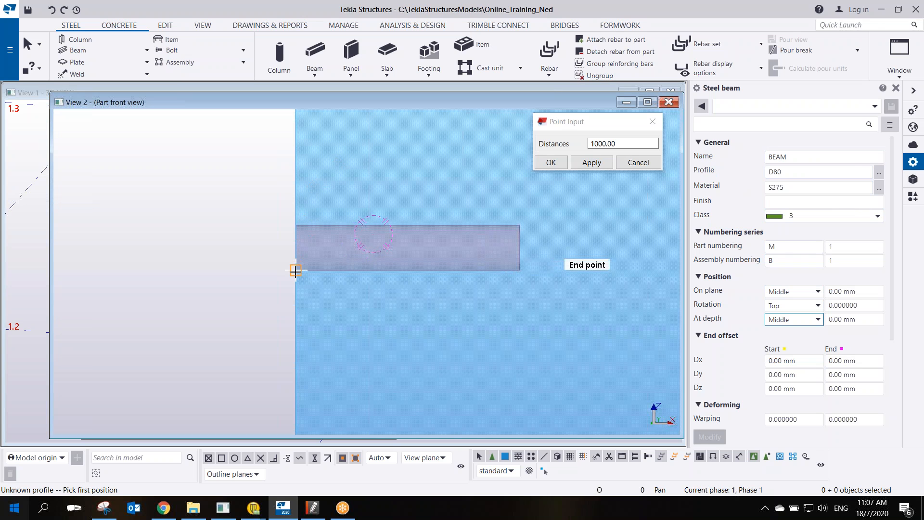
Draw the cutting beam from the demoulder's end point at the column face 50 mm horizontally to the demoulder's midpoint.
scroll(295, 271, "up", 1)
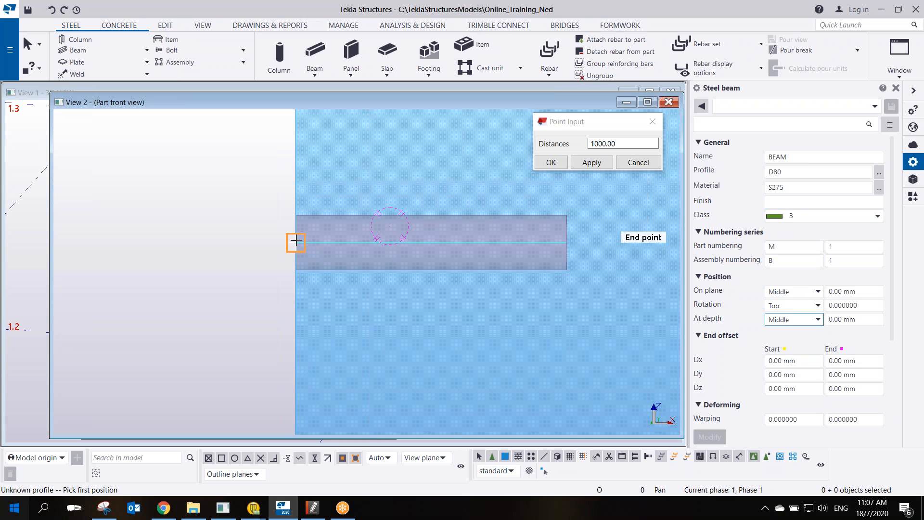
left_click(295, 241)
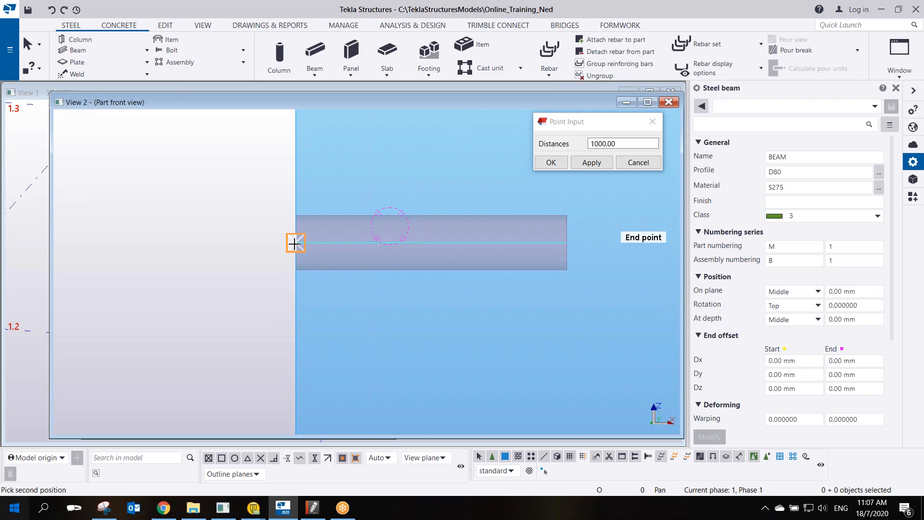
left_click(431, 243)
right_click(381, 193)
left_click(401, 206)
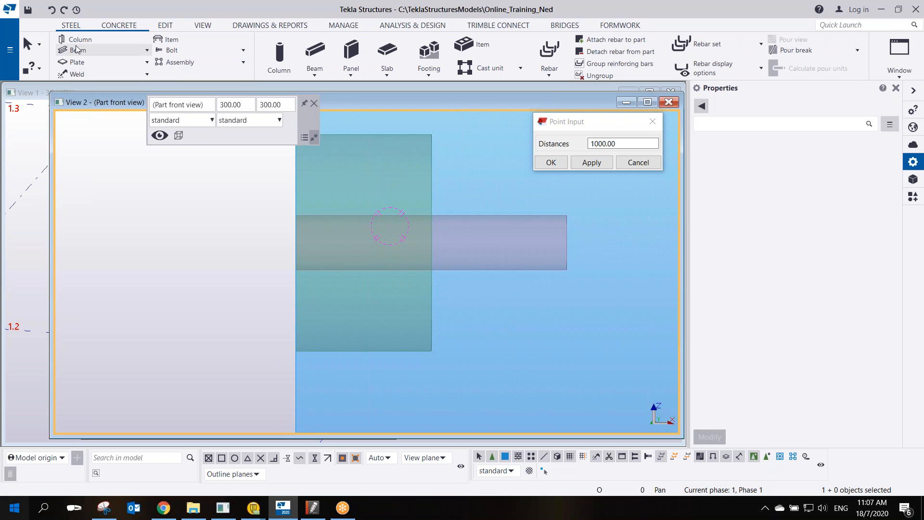
Cut the precast column with the new D80 beam using Part cut.
left_click(162, 26)
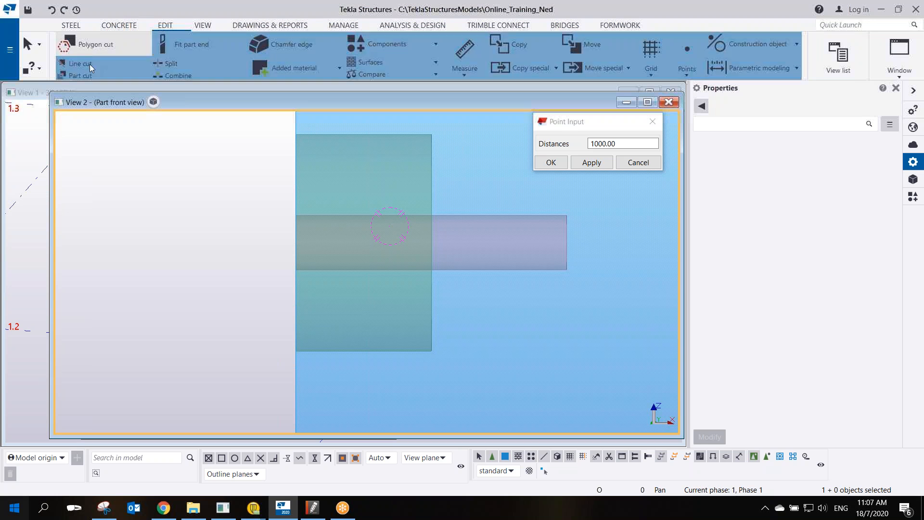
left_click(91, 76)
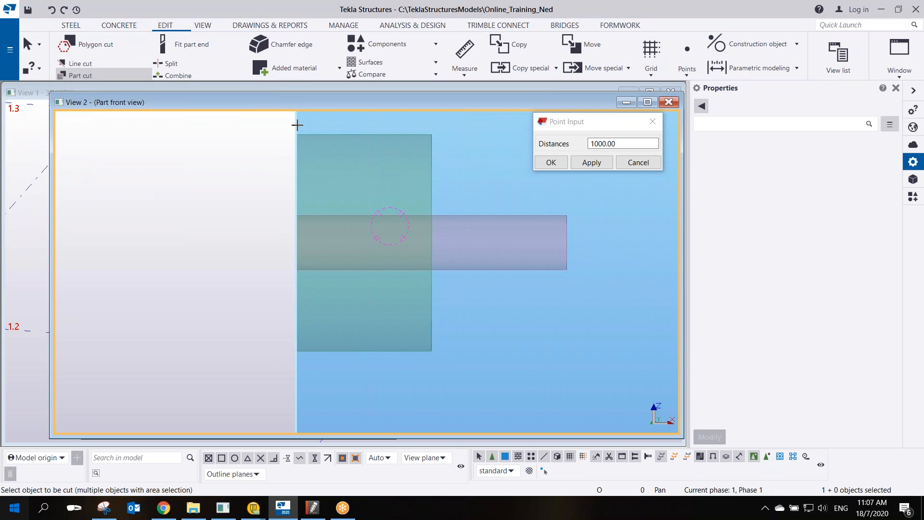
left_click(316, 136)
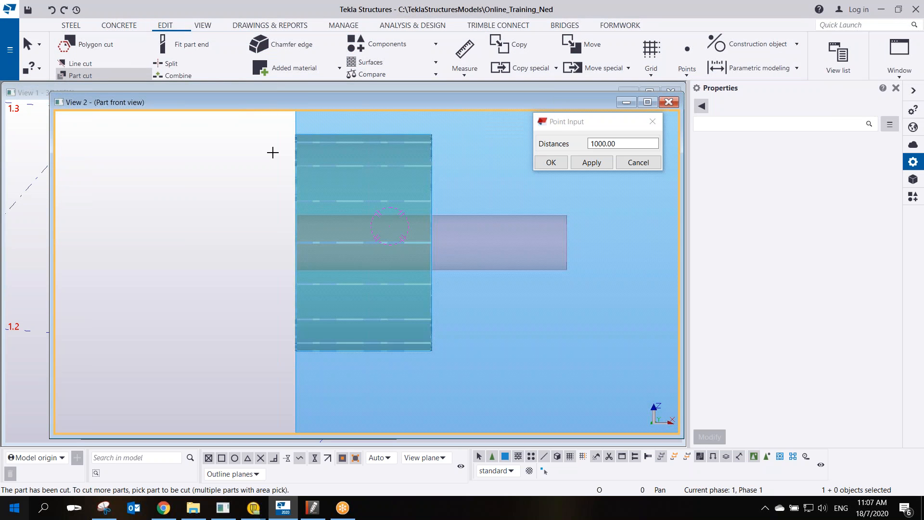
right_click(265, 158)
left_click(273, 167)
Delete the D80 beam used as the cutter, keeping its cut in the column, and render the parts transparent.
middle_click_drag(272, 167, 333, 206, "ctrl")
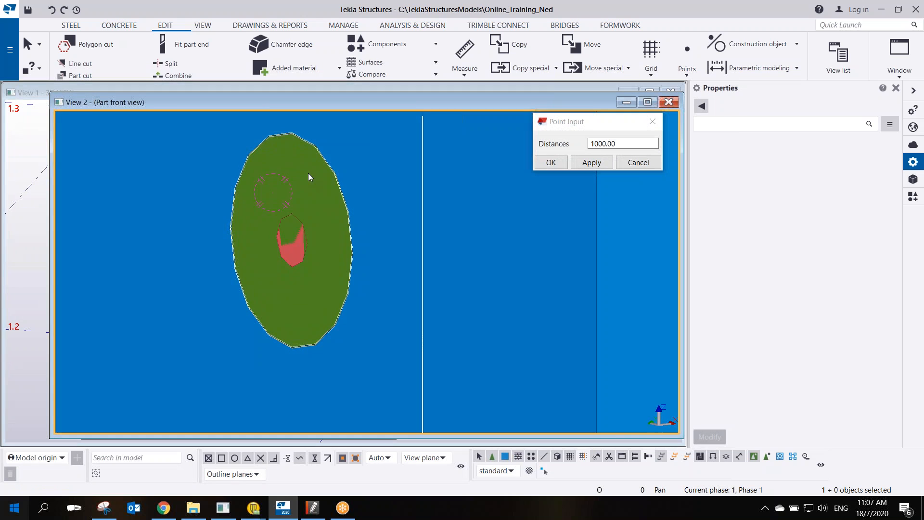
left_click(309, 173)
key("Delete")
scroll(321, 224, "down", 4)
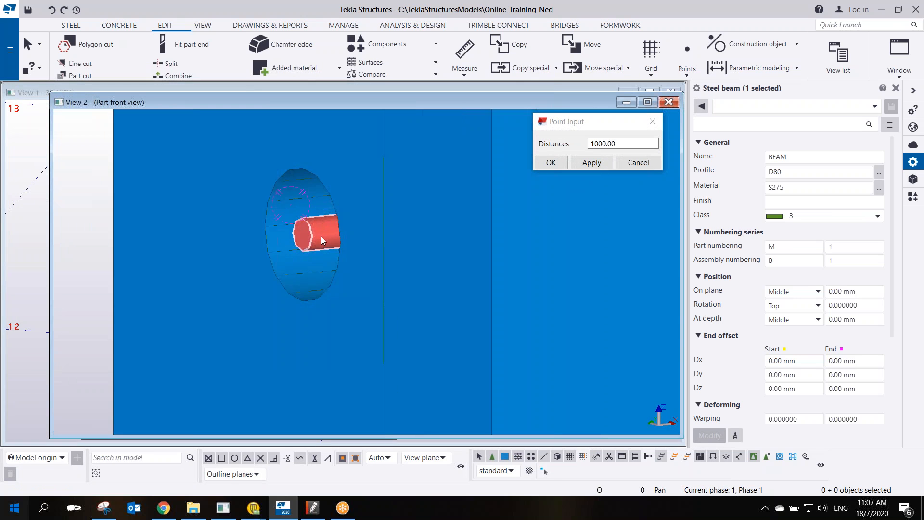
key("ctrl+2")
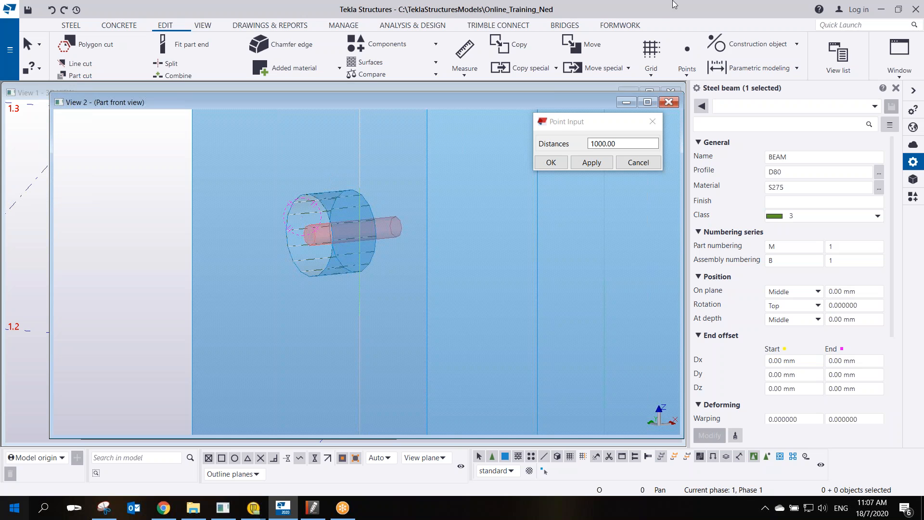
Close the column's part front view.
left_click(673, 23)
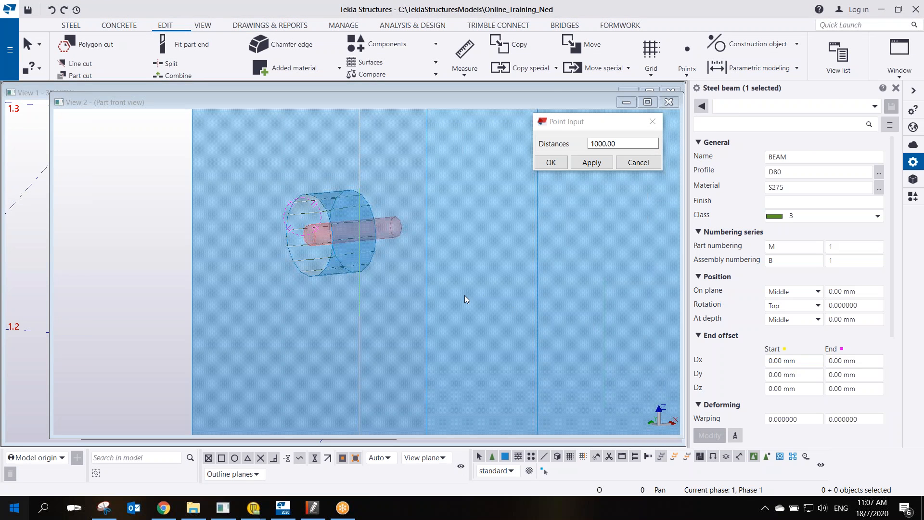
scroll(435, 295, "down", 6)
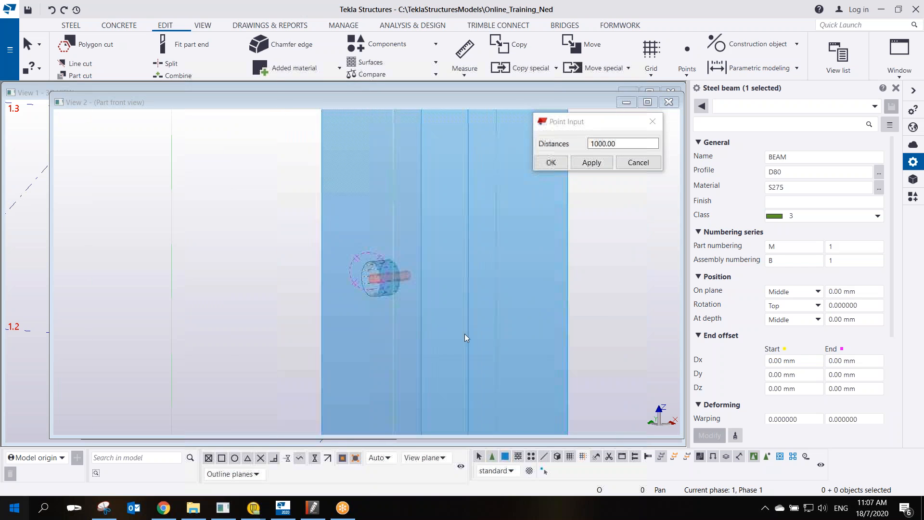
middle_click_drag(435, 295, 418, 271, "ctrl")
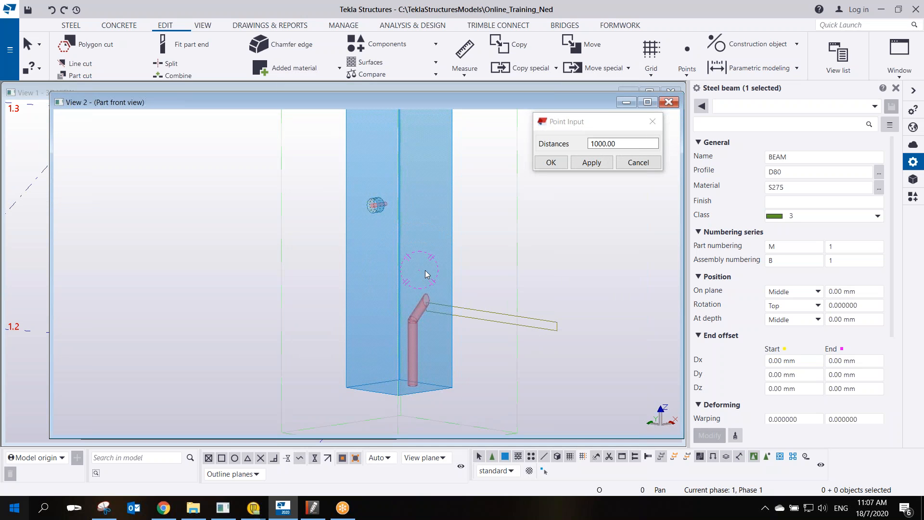
left_click(717, 85)
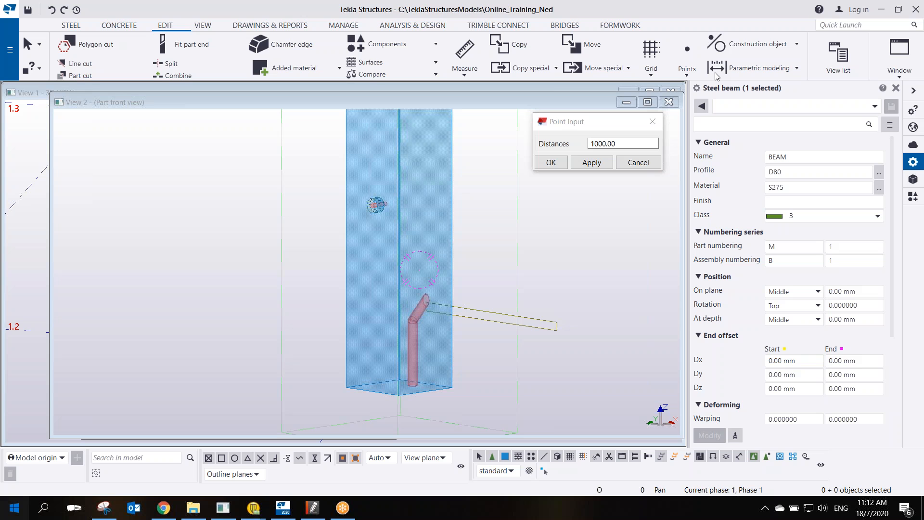
left_click(669, 102)
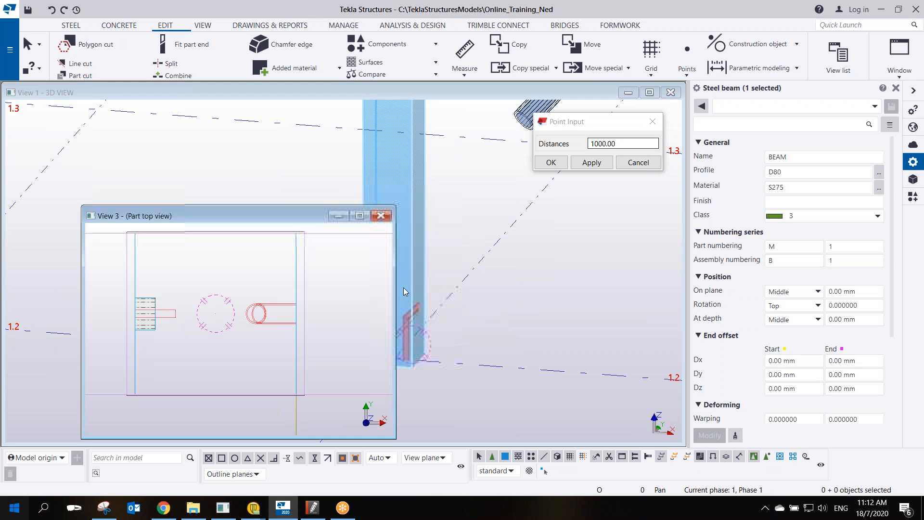
Close the part top view and delete the standalone practice frame with its columns, beam and embeds beside the building.
left_click(381, 216)
scroll(458, 235, "down", 5)
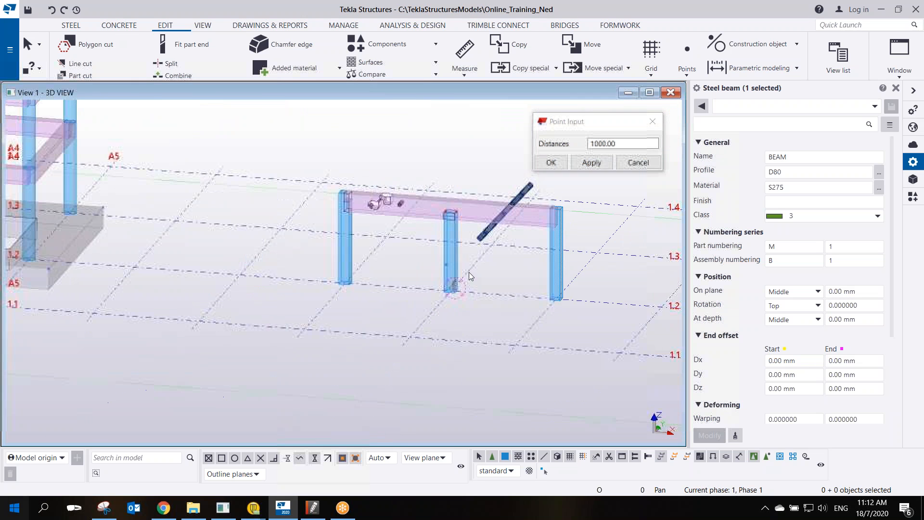
scroll(469, 273, "down", 2)
left_click_drag(346, 182, 545, 311)
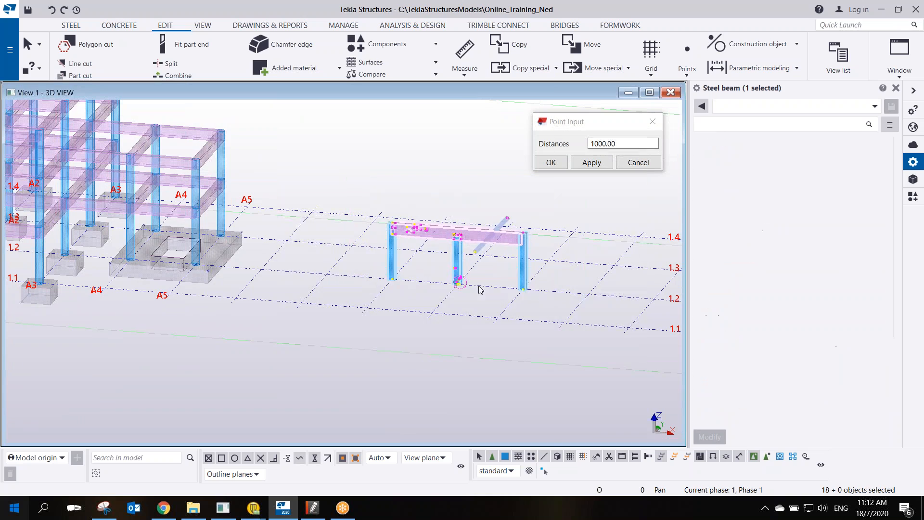
scroll(528, 255, "up", 3)
scroll(528, 255, "down", 3)
left_click_drag(331, 133, 590, 329)
key("Delete")
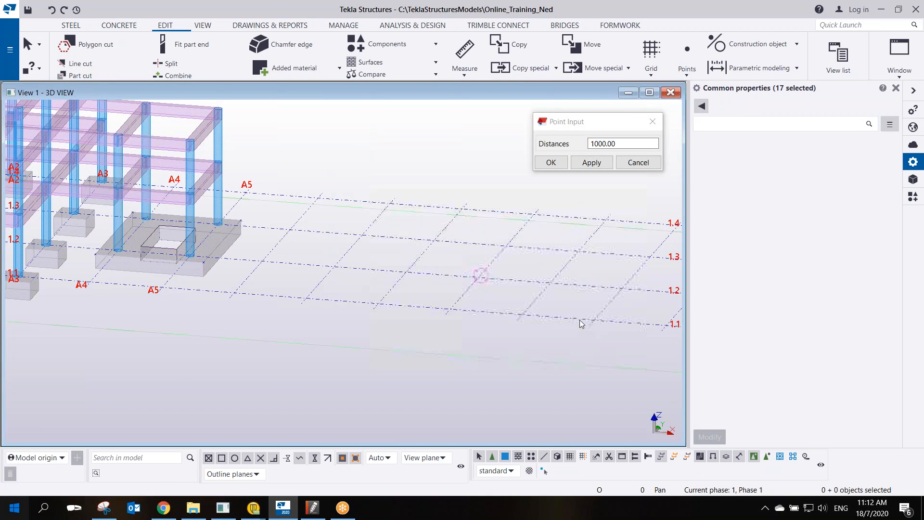
Examine the building's columns, floor beams and footings in the 3D view, especially the corner at grids A1 and 1.1.
scroll(439, 325, "down", 2)
scroll(322, 282, "up", 2)
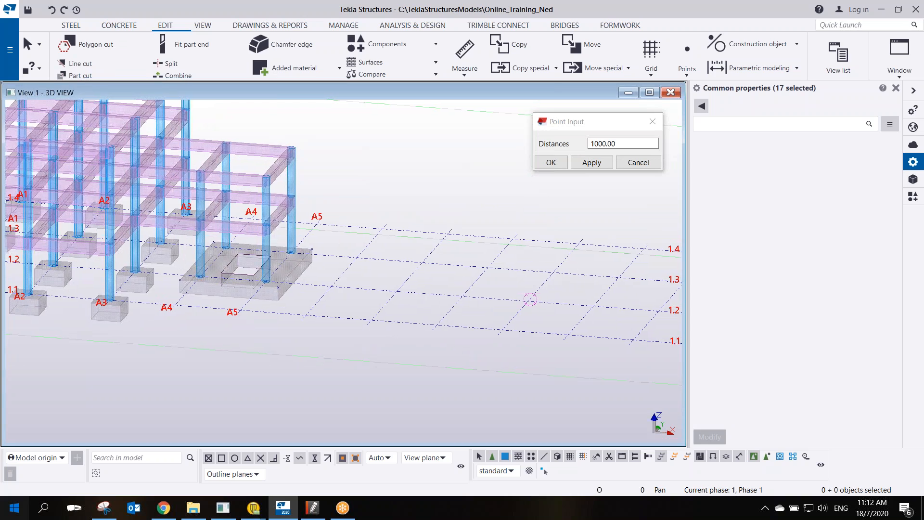
middle_click_drag(311, 297, 379, 278, "ctrl")
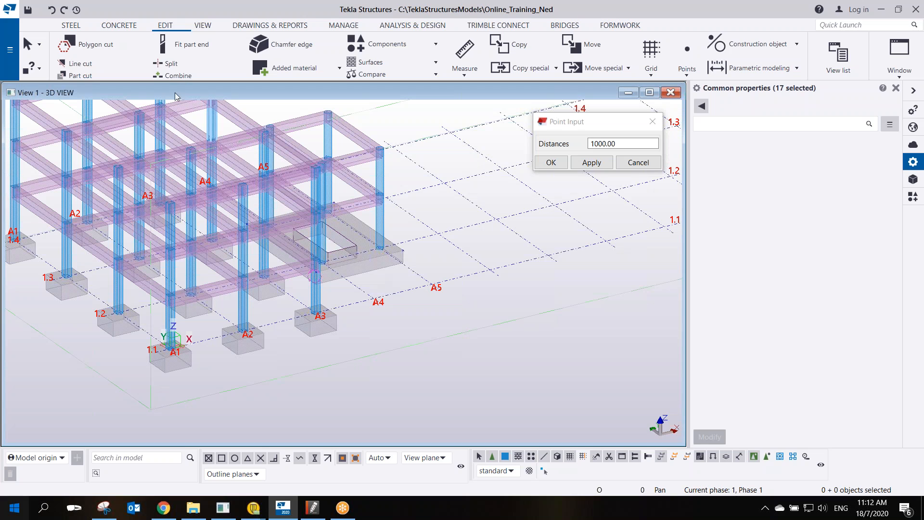
middle_click_drag(48, 221, 212, 274)
scroll(173, 253, "up", 3)
scroll(163, 247, "up", 3)
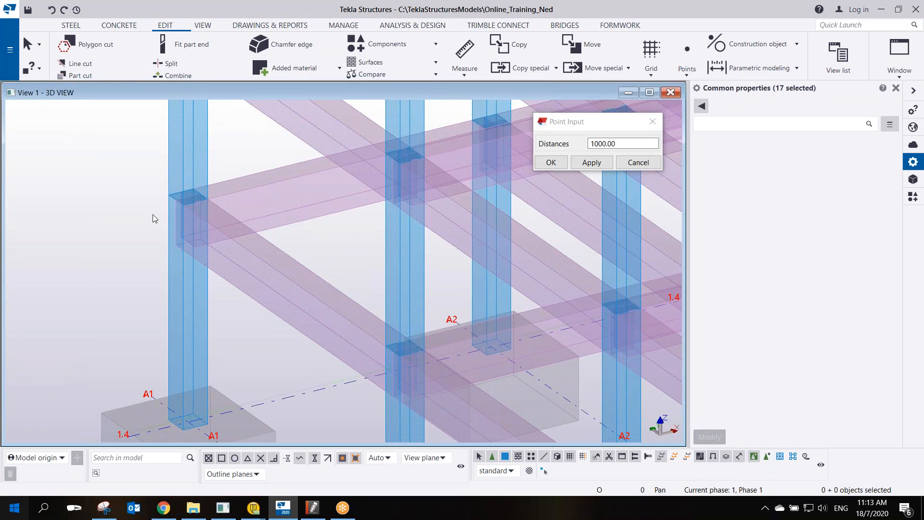
scroll(239, 288, "down", 5)
scroll(236, 290, "down", 3)
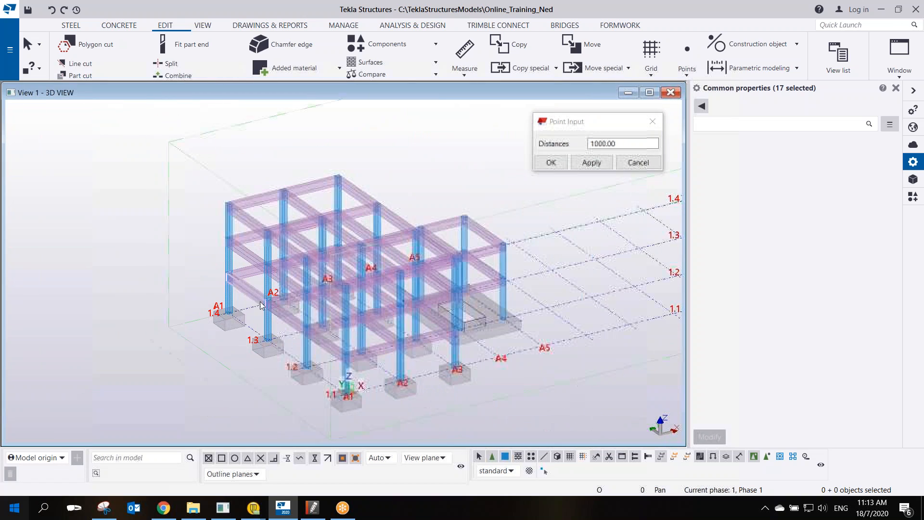
middle_click_drag(282, 260, 212, 195, "ctrl")
left_click_drag(211, 196, 272, 404)
middle_click_drag(260, 333, 434, 357)
scroll(339, 312, "up", 5)
left_click(416, 345)
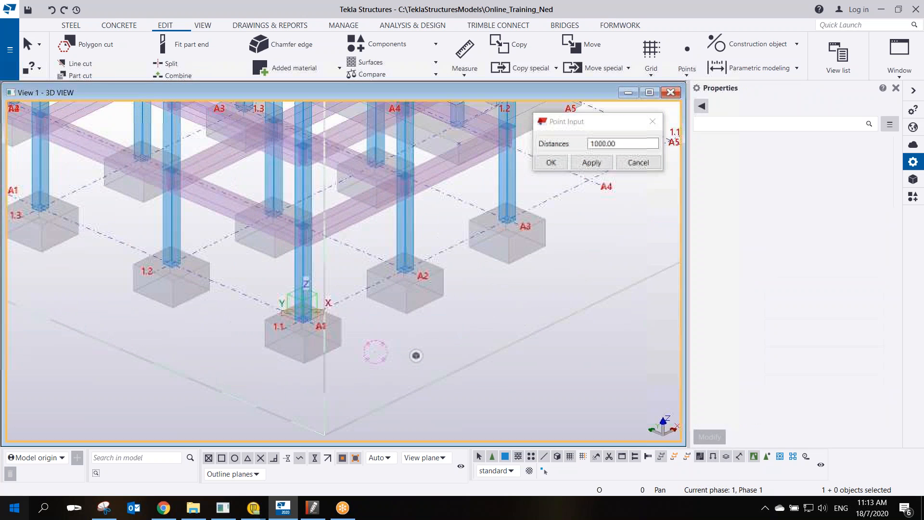
scroll(434, 357, "down", 2)
Show the named view Grid A1 and enlarge its window to fill the modelling area.
key("ctrl+i")
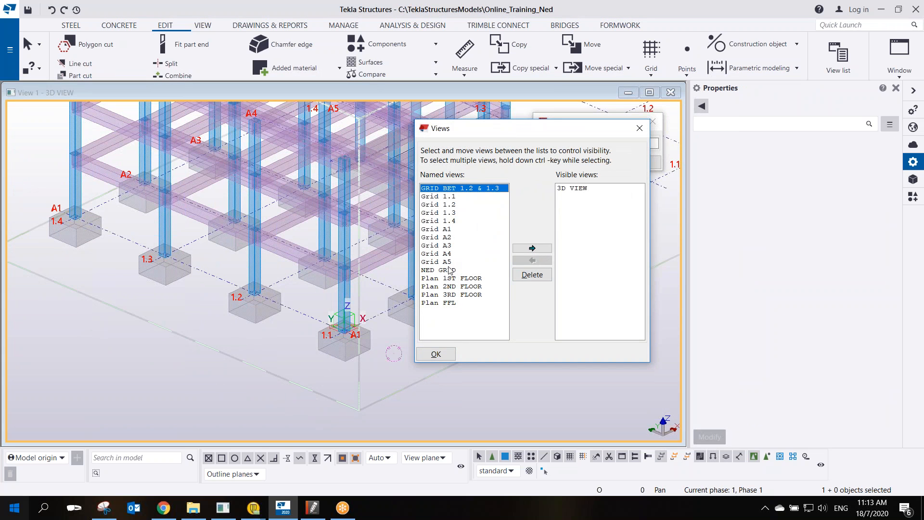
left_click(450, 229)
left_click(532, 248)
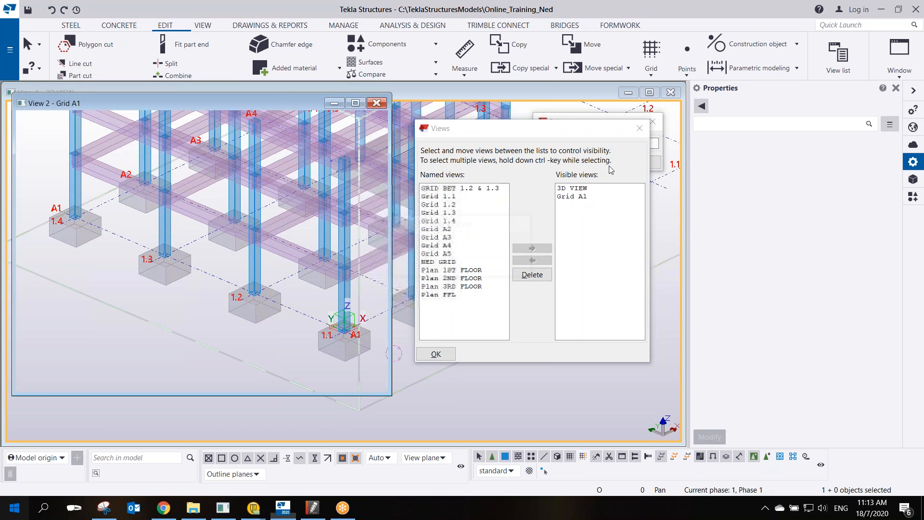
left_click(638, 129)
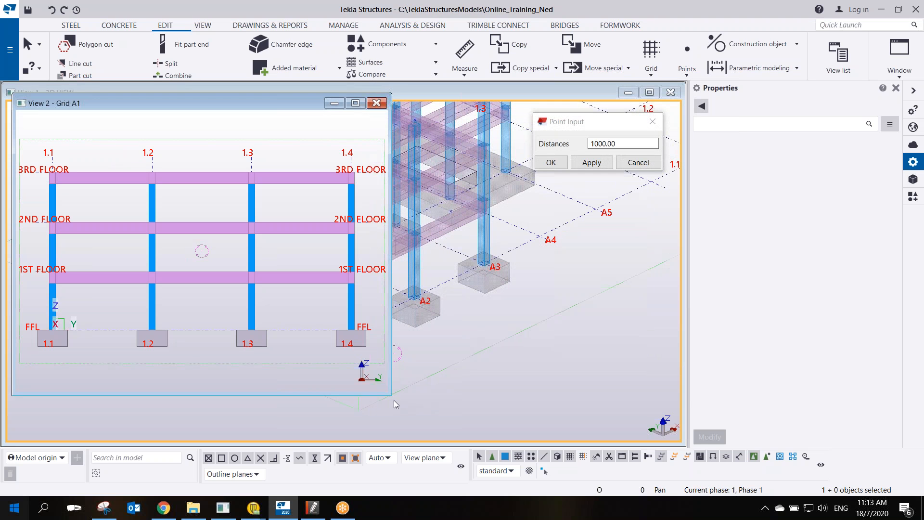
left_click_drag(390, 397, 686, 446)
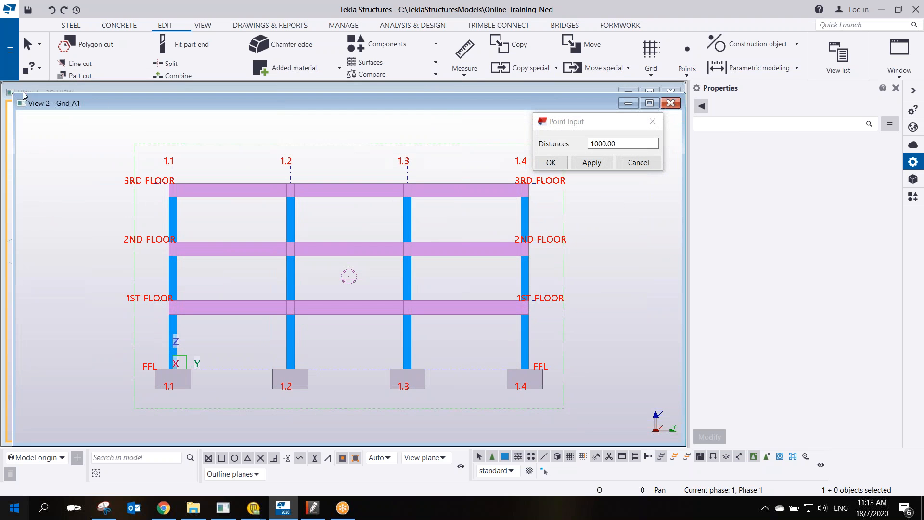
left_click_drag(13, 94, 3, 83)
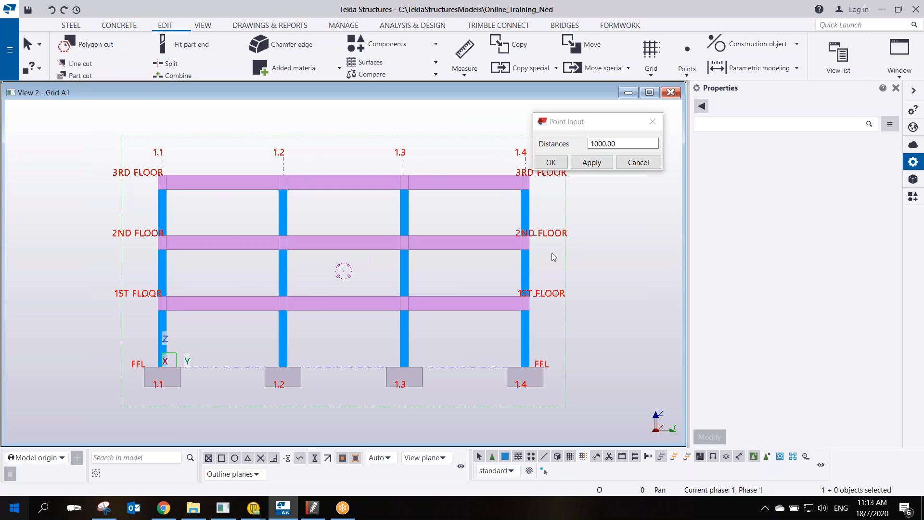
Examine how the 1ST FLOOR precast beam meets the column at grid 1.1 in the Grid A1 view.
scroll(173, 313, "up", 3)
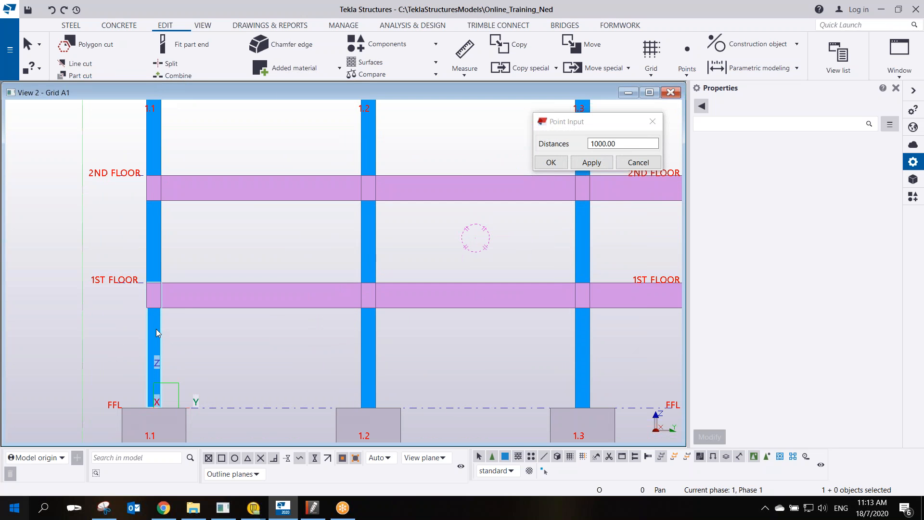
left_click(192, 298)
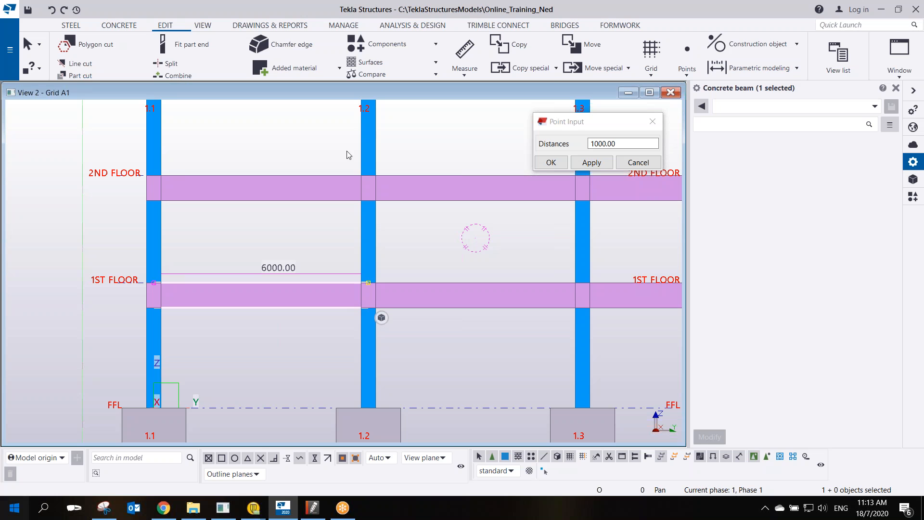
scroll(260, 266, "up", 5)
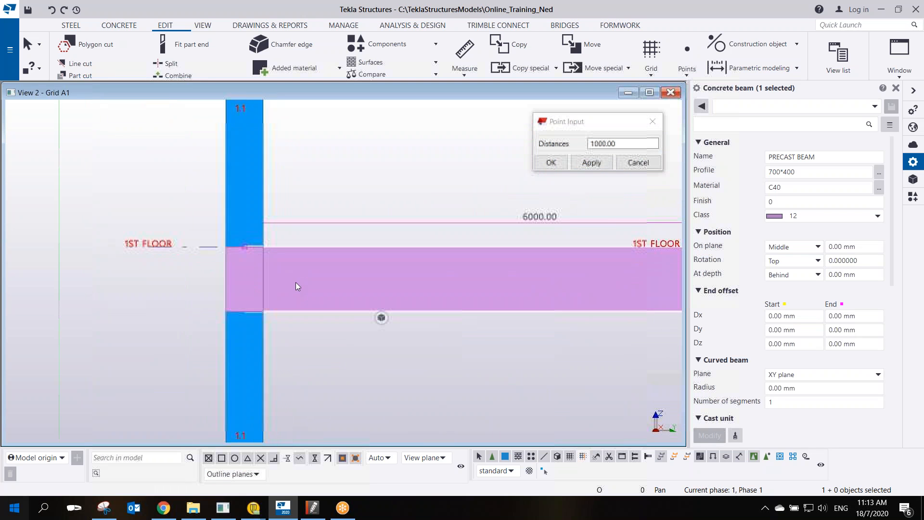
scroll(251, 274, "up", 1)
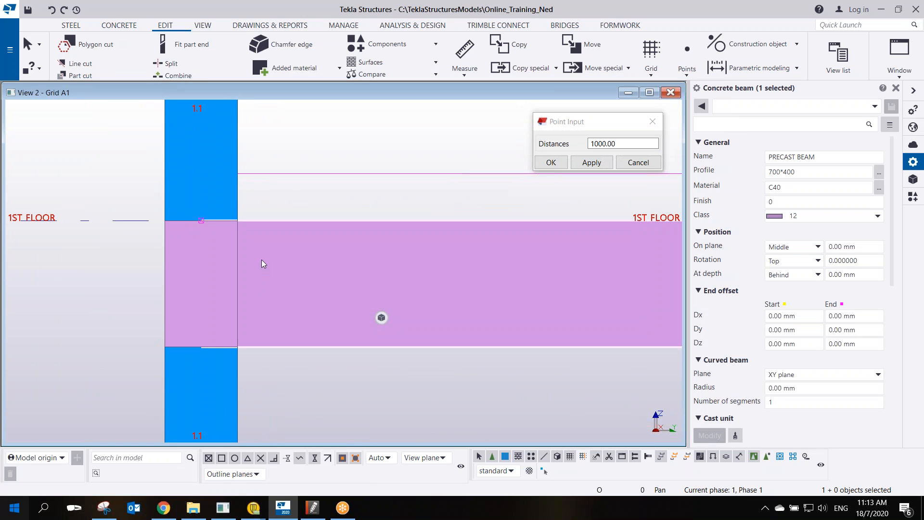
scroll(351, 238, "down", 2)
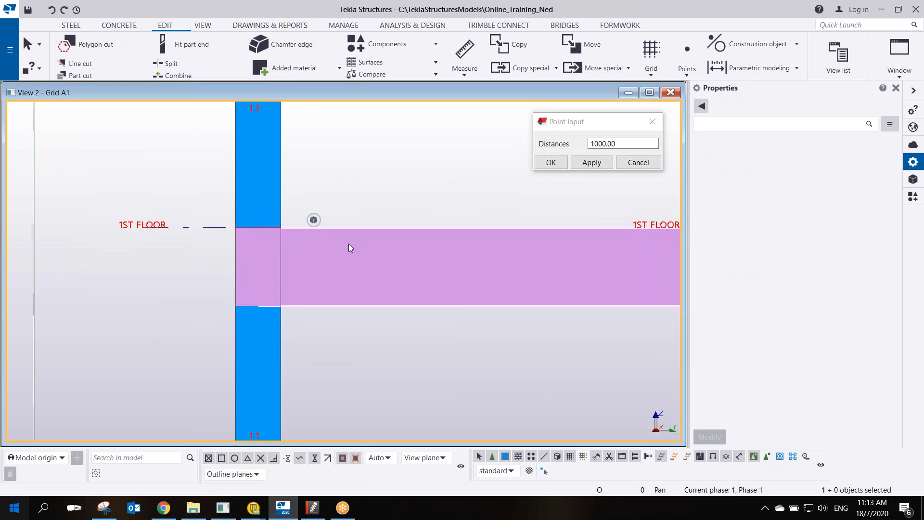
scroll(350, 241, "down", 3)
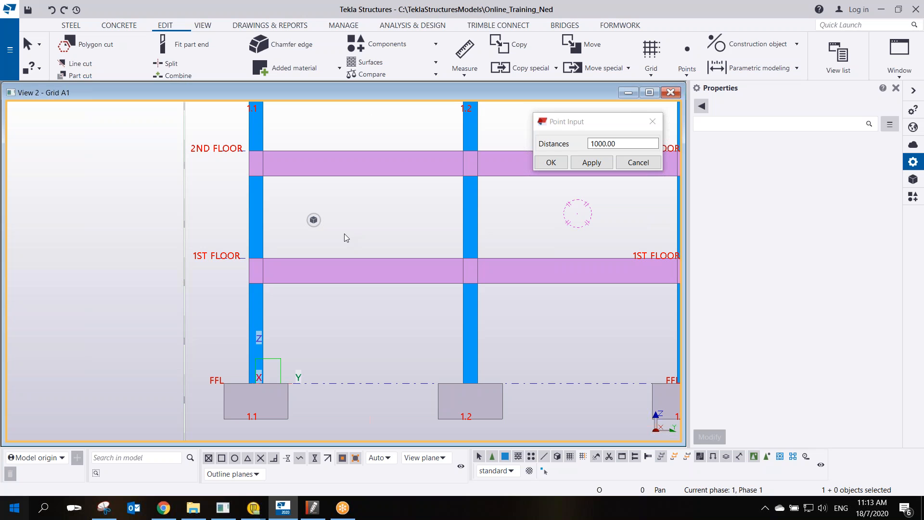
scroll(344, 235, "down", 2)
middle_click_drag(333, 289, 325, 313)
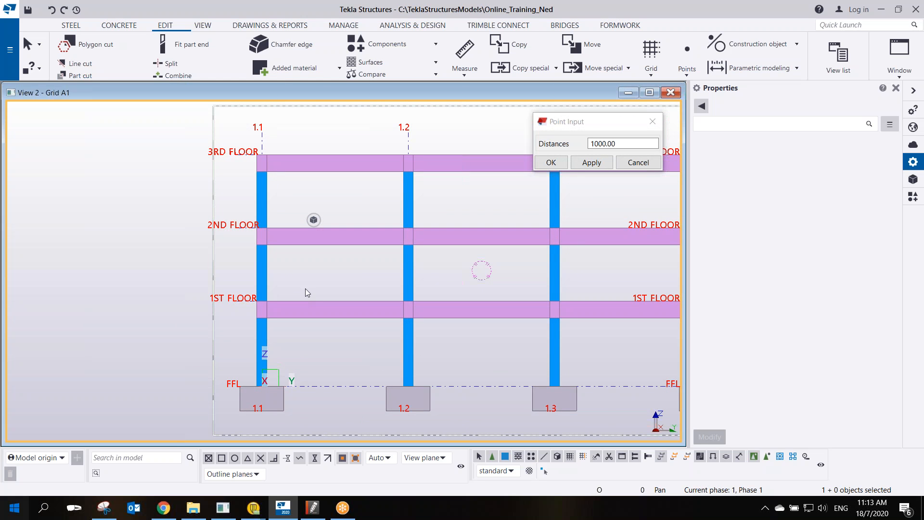
scroll(304, 290, "up", 2)
middle_click_drag(283, 335, 365, 326)
scroll(364, 320, "up", 5)
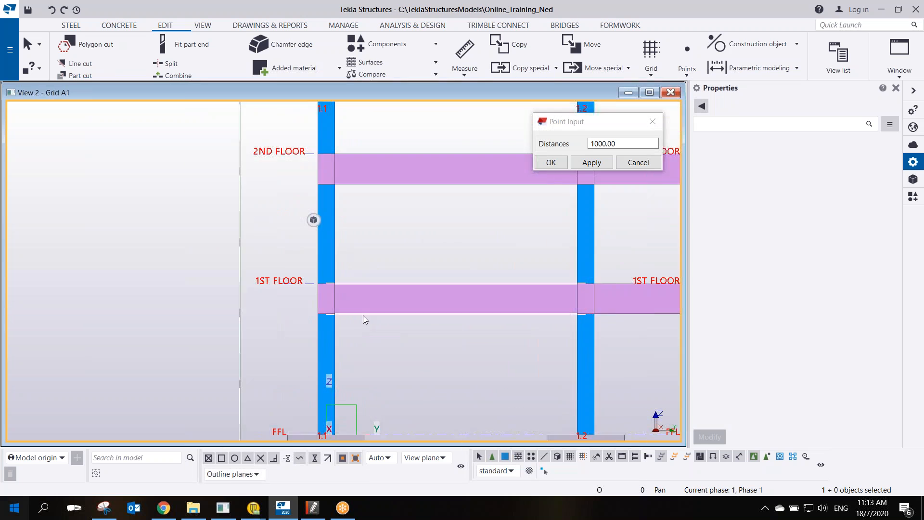
scroll(327, 293, "up", 4)
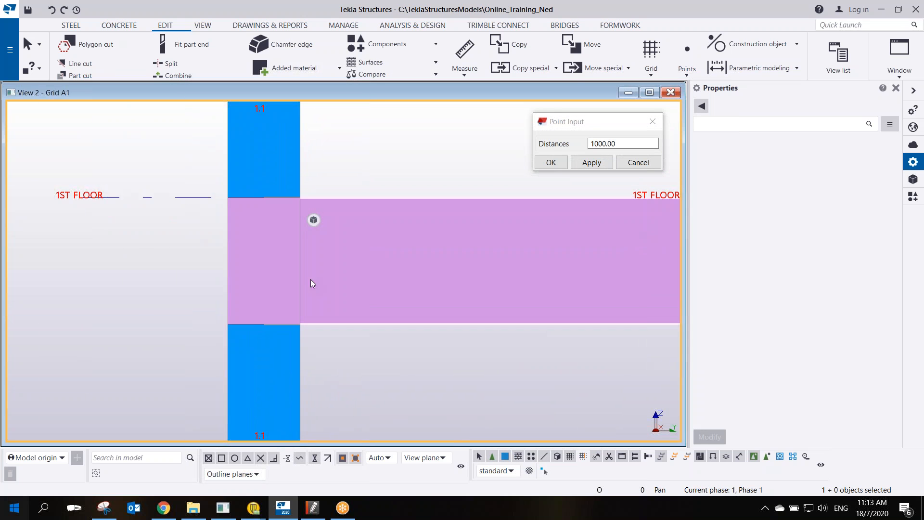
scroll(291, 275, "down", 5)
scroll(295, 276, "down", 6)
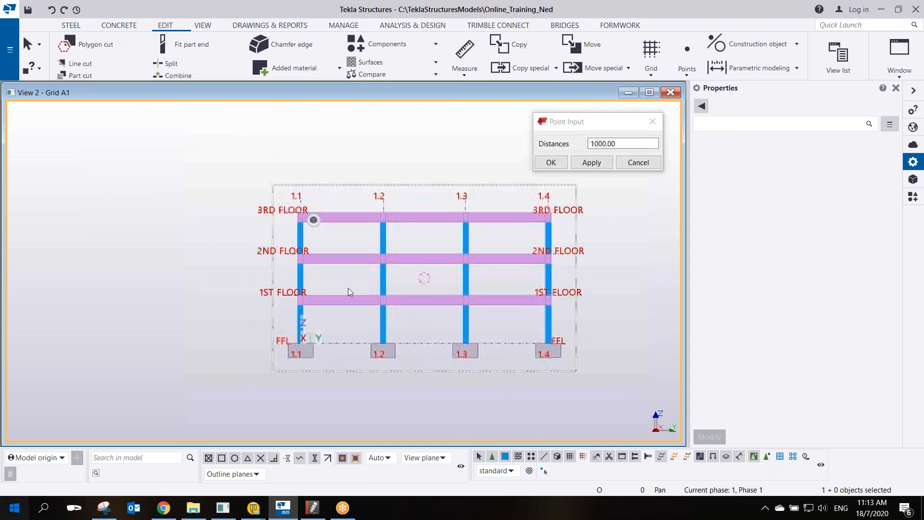
Hide all precast beams running perpendicular to the Grid A1 frame and return the view to its flat elevation.
scroll(298, 305, "up", 6)
middle_click_drag(279, 306, 218, 313, "ctrl")
scroll(217, 298, "down", 6)
middle_click_drag(197, 247, 200, 233, "ctrl")
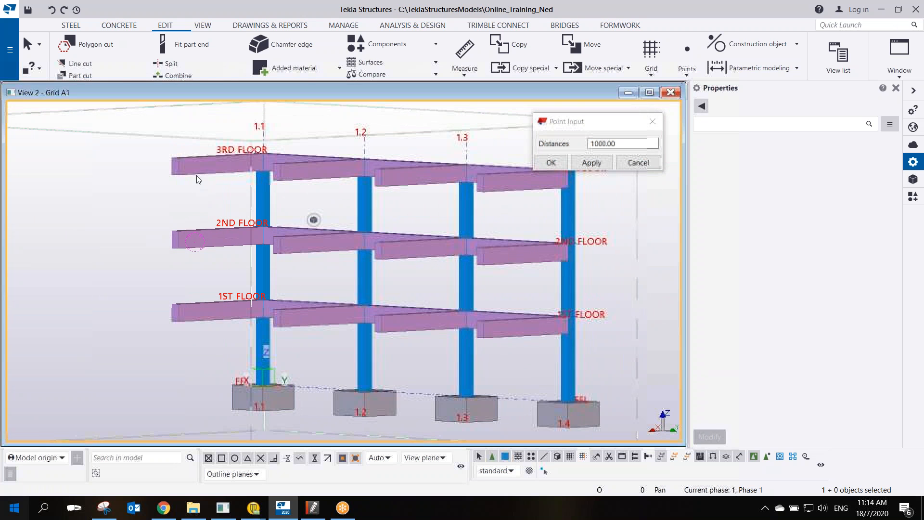
left_click_drag(202, 145, 176, 339)
scroll(269, 319, "up", 5)
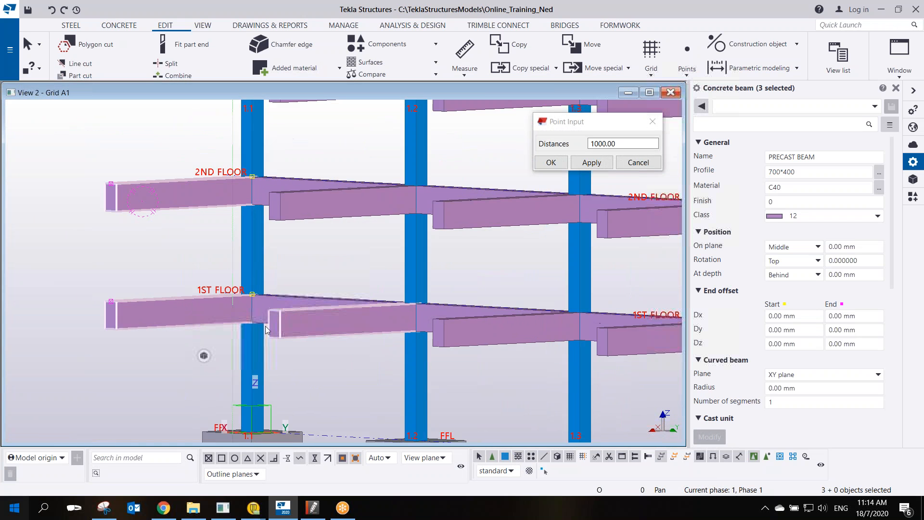
key("ctrl+p")
scroll(169, 322, "up", 3)
middle_click_drag(88, 287, 252, 242)
scroll(180, 288, "up", 2)
scroll(188, 292, "down", 3)
scroll(187, 291, "down", 5)
left_click_drag(293, 183, 266, 301)
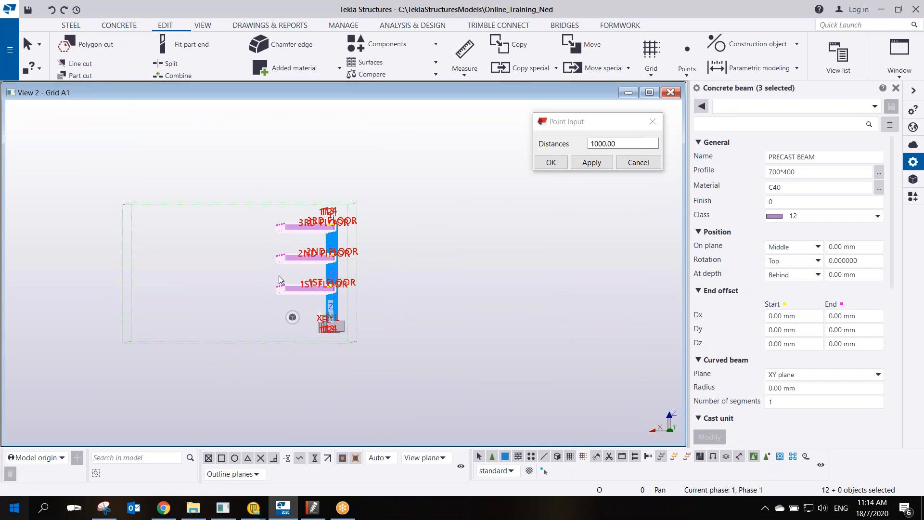
right_click(314, 258)
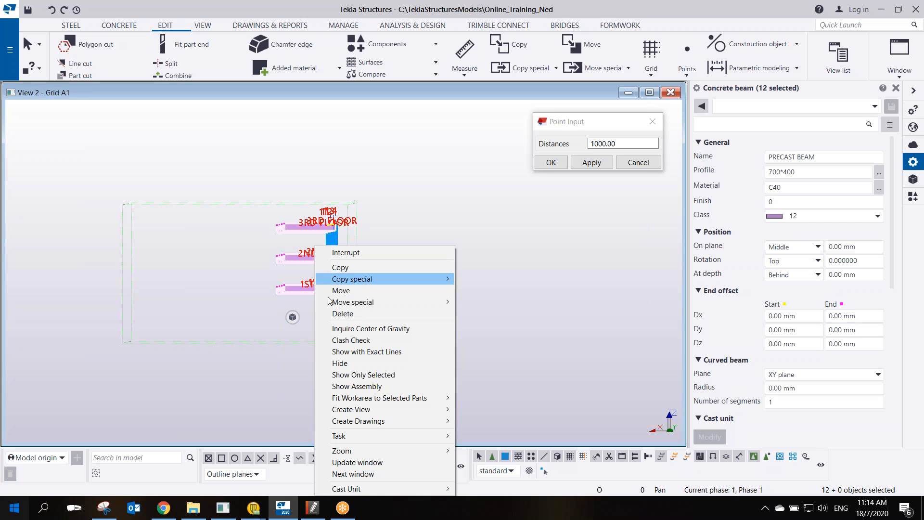
left_click(345, 362)
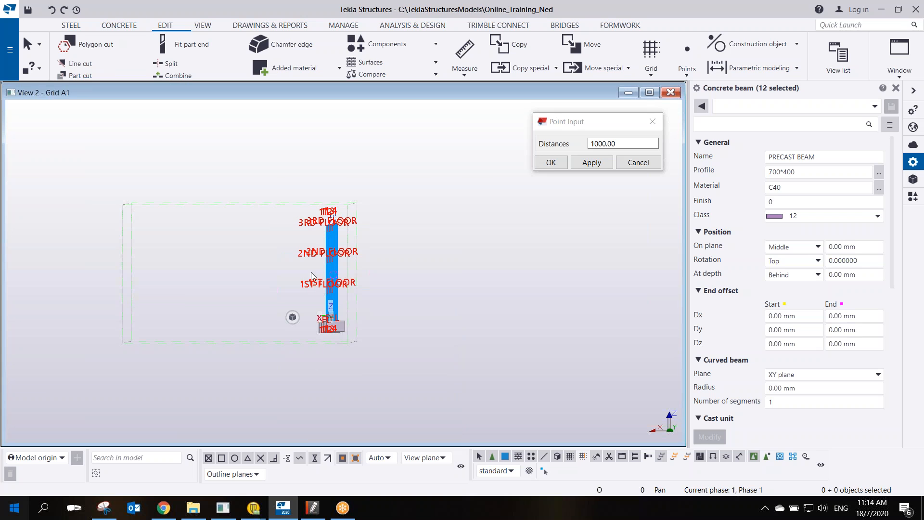
scroll(305, 275, "up", 4)
key("ctrl+p")
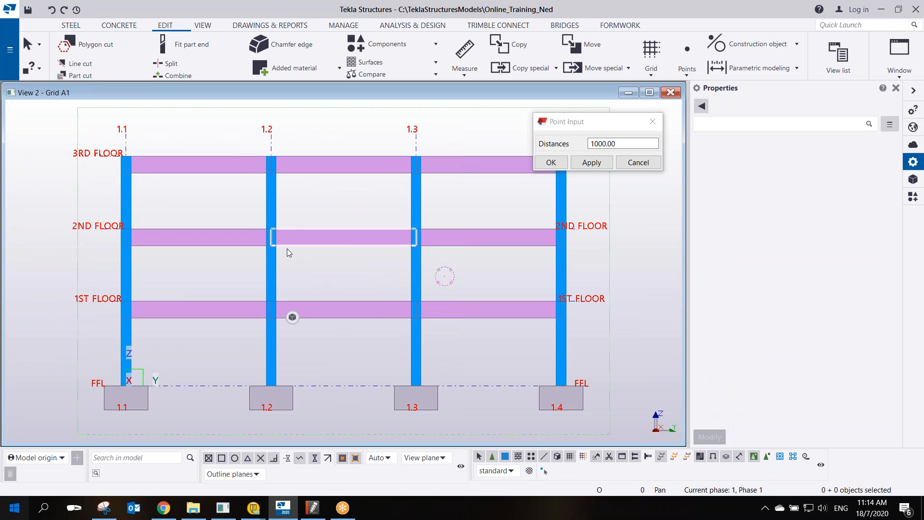
Redraw the Grid A1 view to bring back the hidden perpendicular beams.
left_click(318, 214)
right_click(318, 213)
left_click(352, 276)
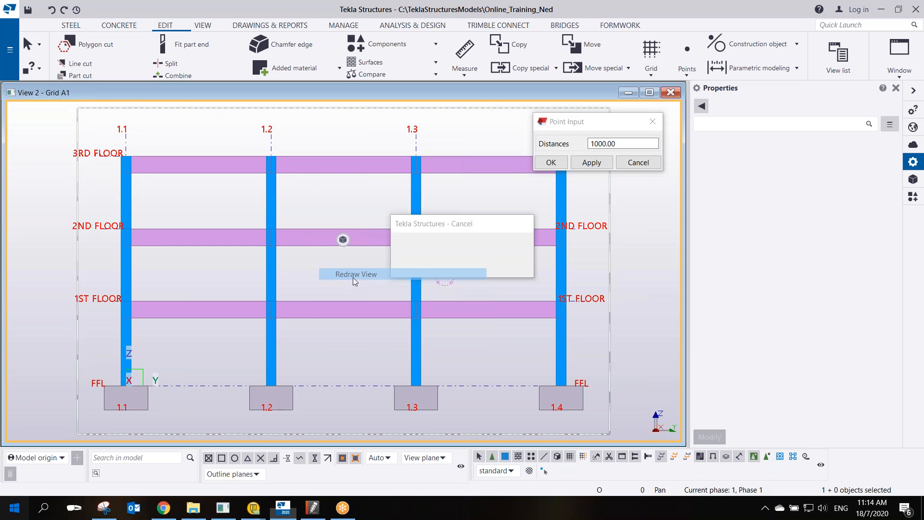
Hide the perpendicular precast beams on all three floors again, and redraw the view to restore them.
middle_click_drag(351, 285, 296, 246, "ctrl")
left_click_drag(297, 246, 190, 362)
right_click(264, 222)
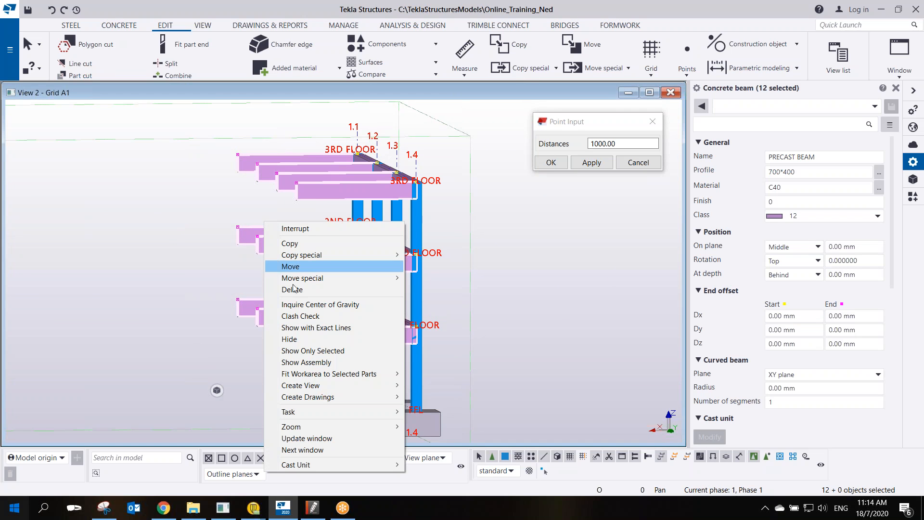
left_click(307, 340)
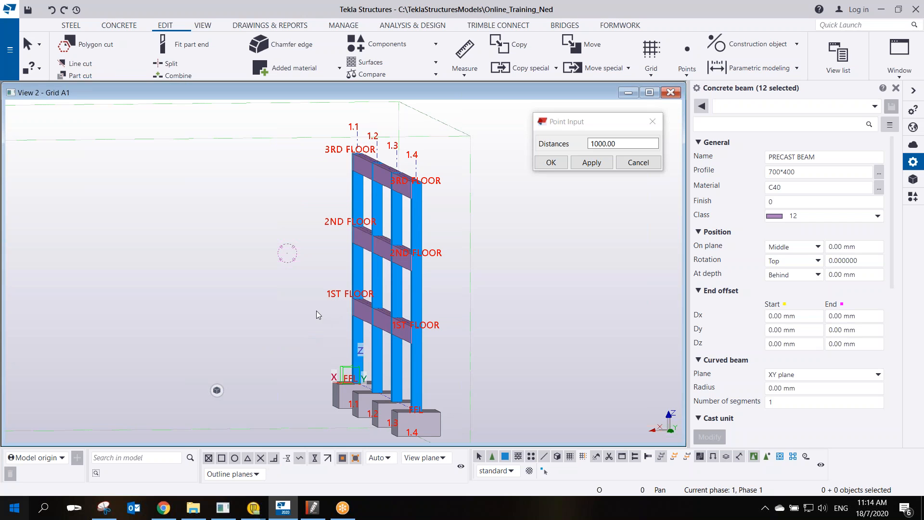
right_click(297, 226)
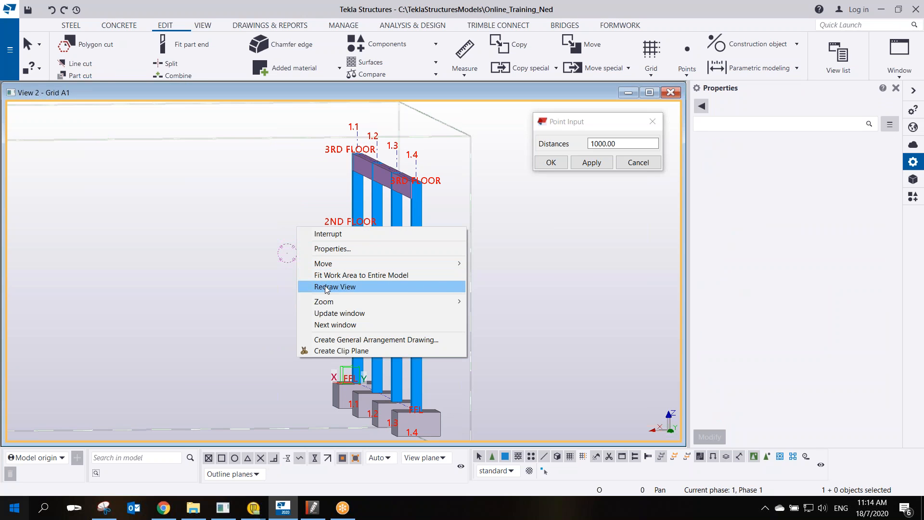
left_click(325, 288)
Hide the twelve precast beams running perpendicular to the Grid A1 frame on all three floors.
left_click_drag(308, 119, 204, 393)
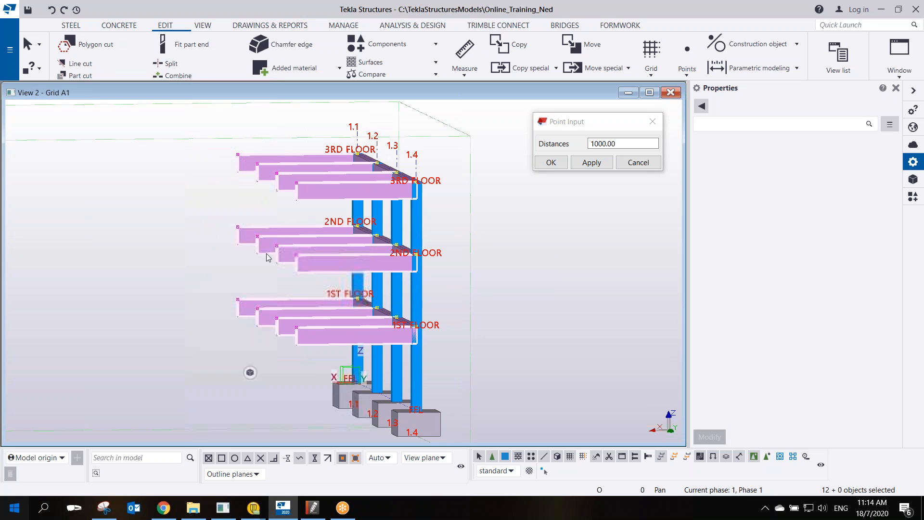
right_click(269, 246)
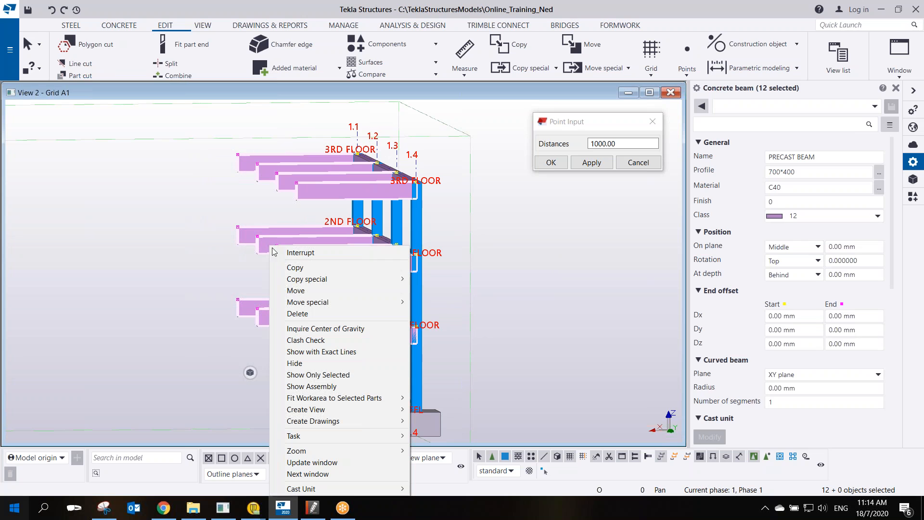
left_click(296, 364)
Inspect the lines left in place of the hidden perpendicular beams by selecting some of them on the upper floors.
scroll(310, 180, "up", 5)
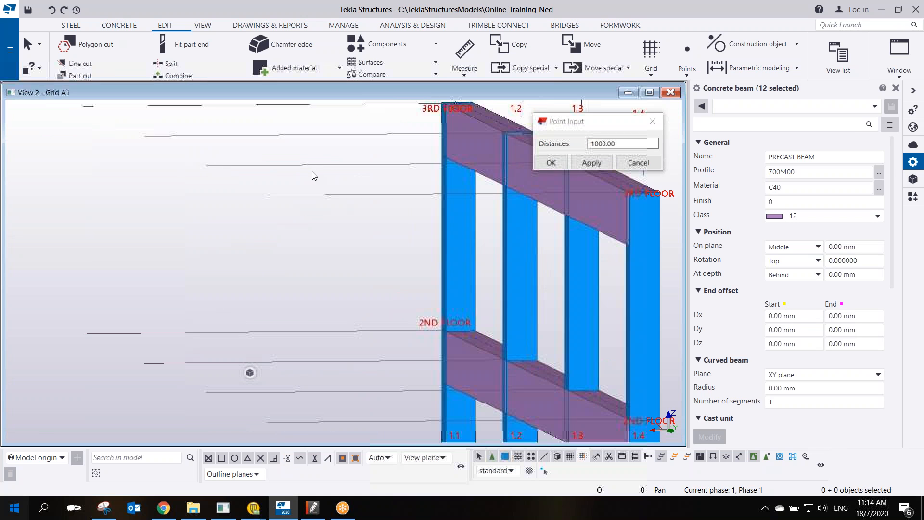
left_click(326, 164)
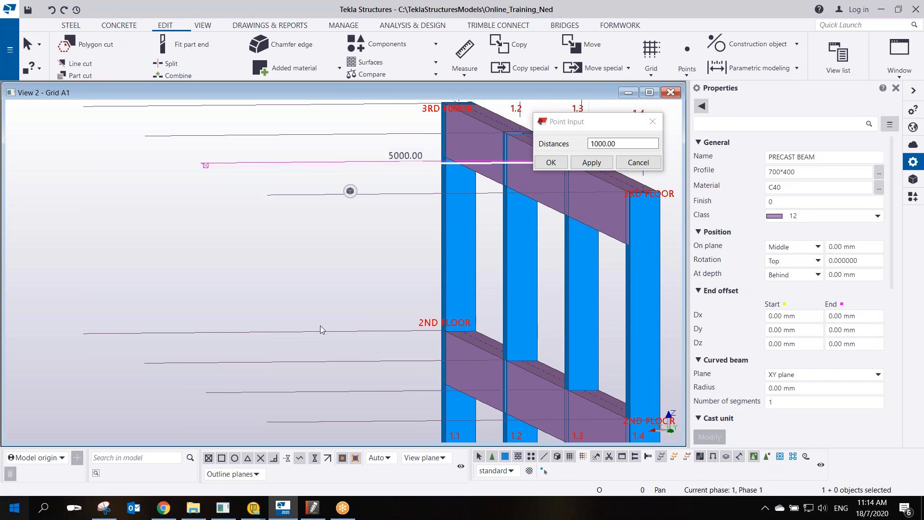
scroll(321, 327, "down", 3)
left_click_drag(313, 334, 270, 373)
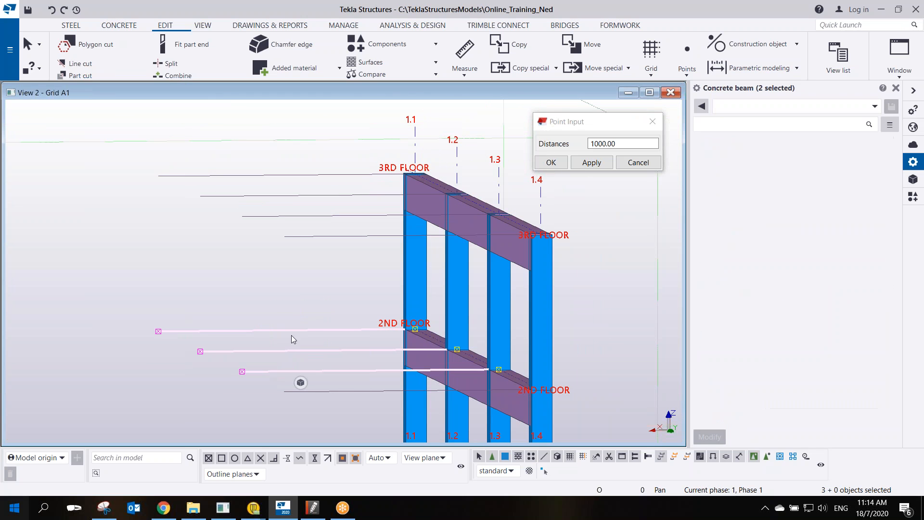
scroll(308, 308, "down", 5)
left_click(309, 305)
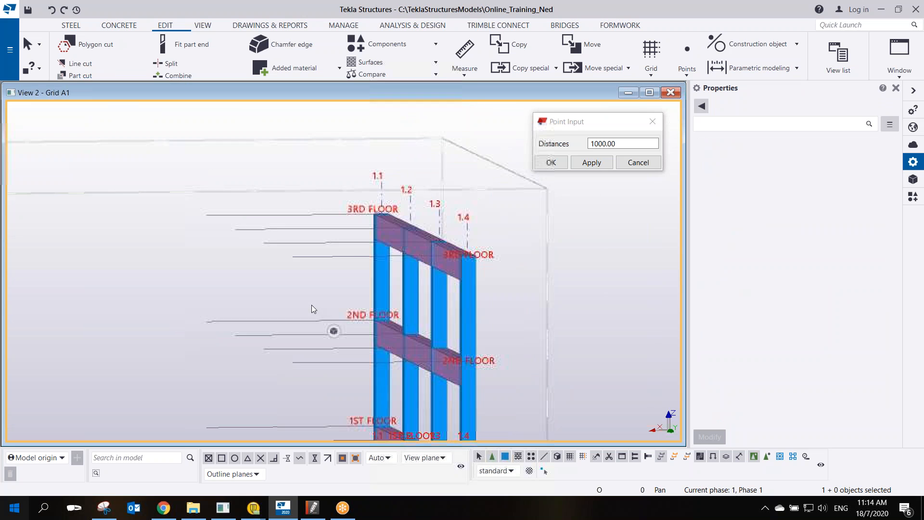
Hide the perpendicular beams' leftover lines completely on all three floors and return the Grid A1 view to its flat elevation.
left_click_drag(322, 208, 256, 427)
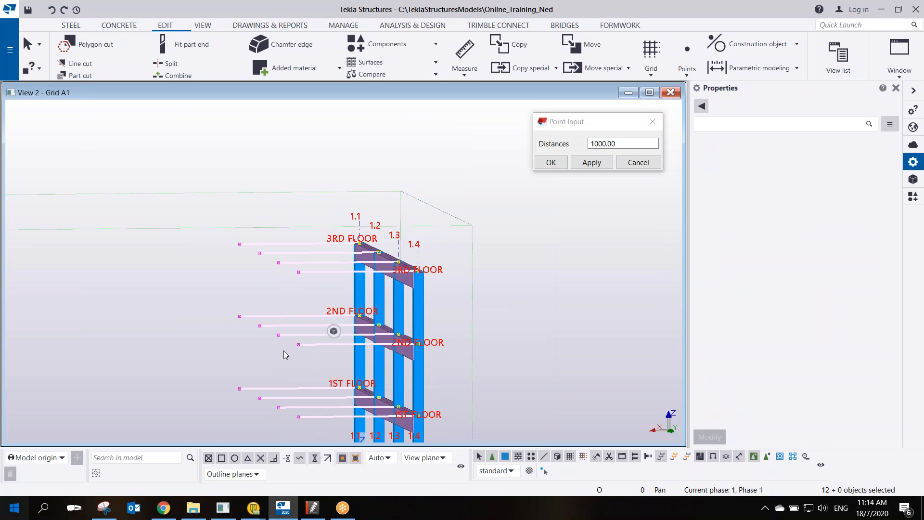
right_click(297, 310)
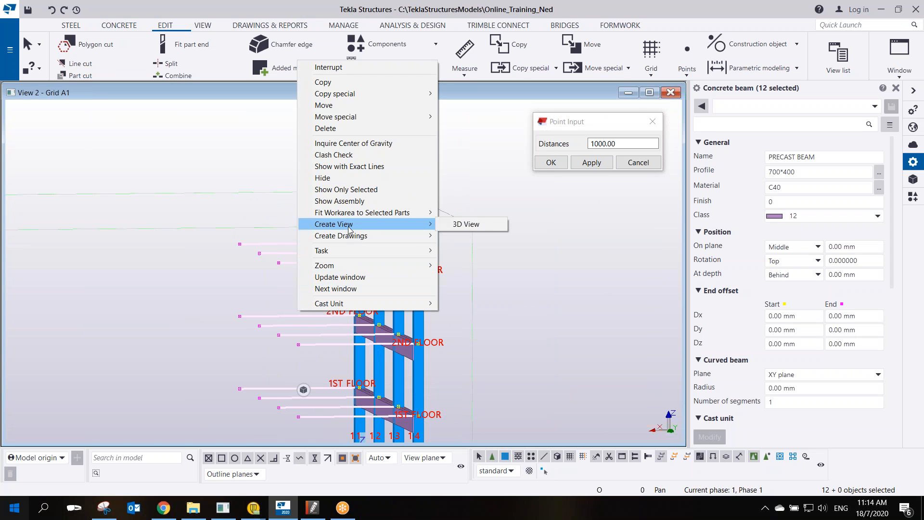
left_click(350, 179)
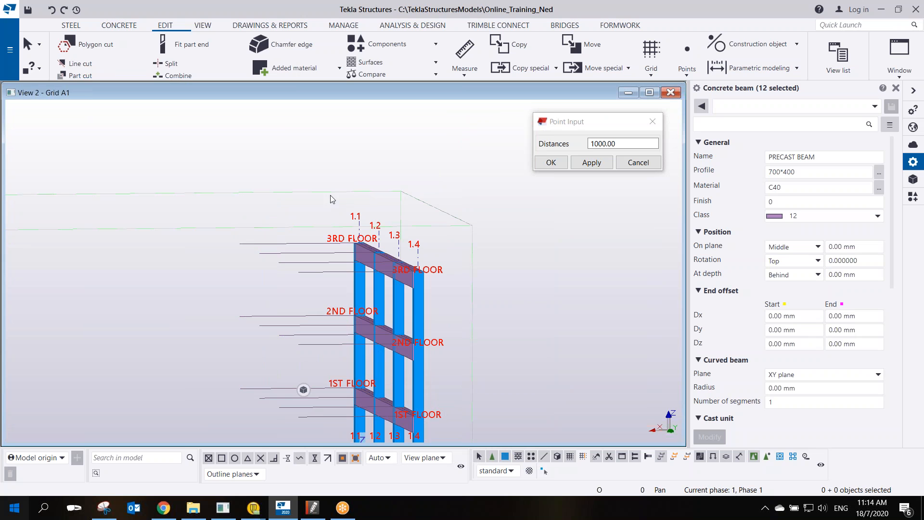
left_click_drag(294, 389, 253, 468)
right_click(292, 326)
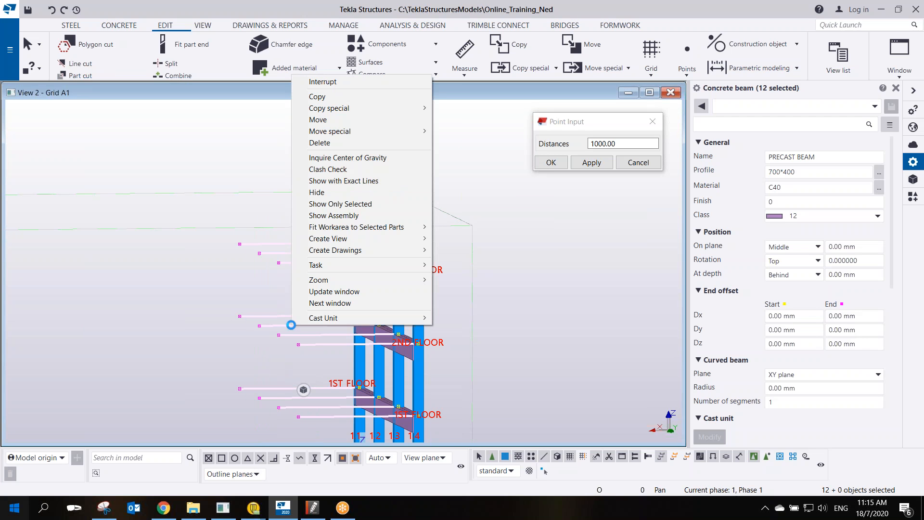
left_click(318, 193)
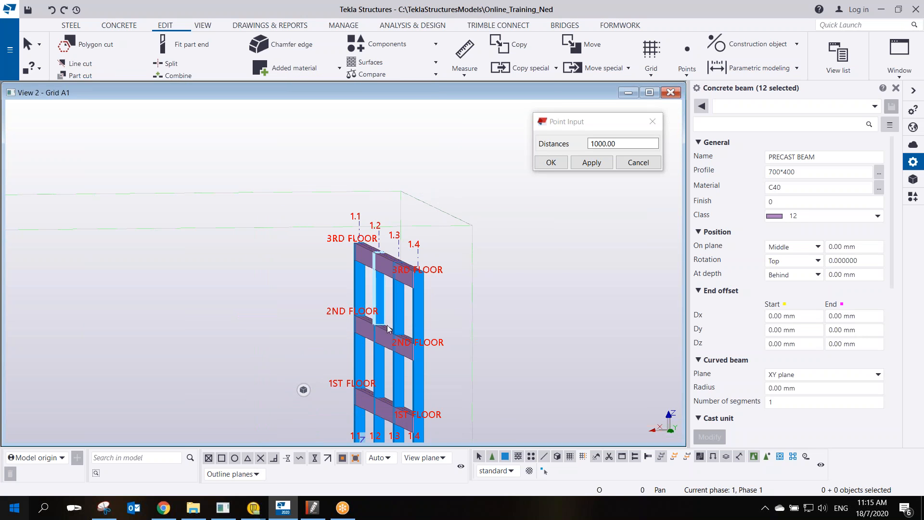
scroll(378, 346, "up", 3)
key("ctrl+p")
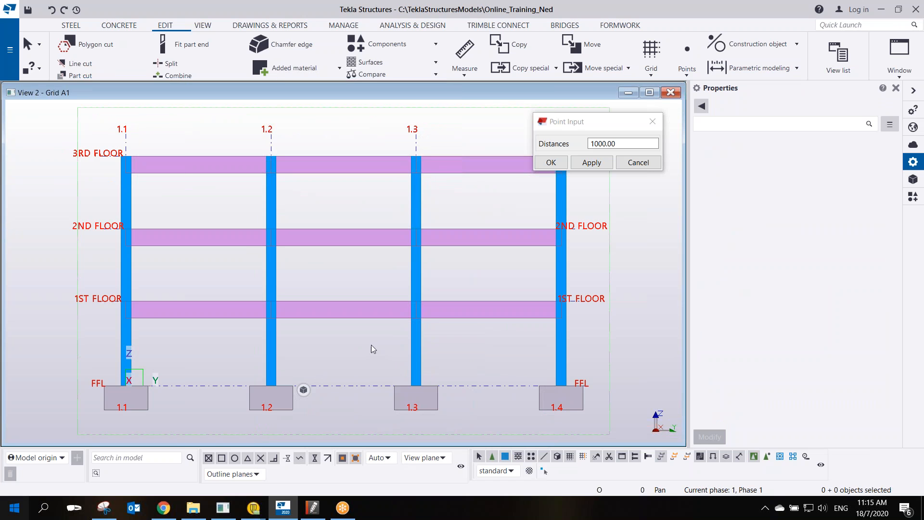
Examine how the 1ST FLOOR precast beam overlaps the column at grid 1.1, with the parts displayed transparent.
middle_click_drag(280, 277, 385, 299)
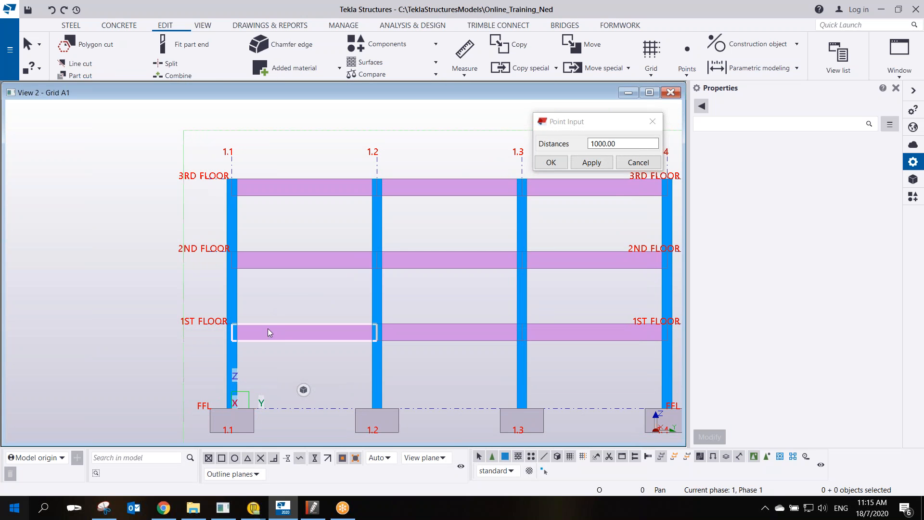
scroll(244, 328, "up", 5)
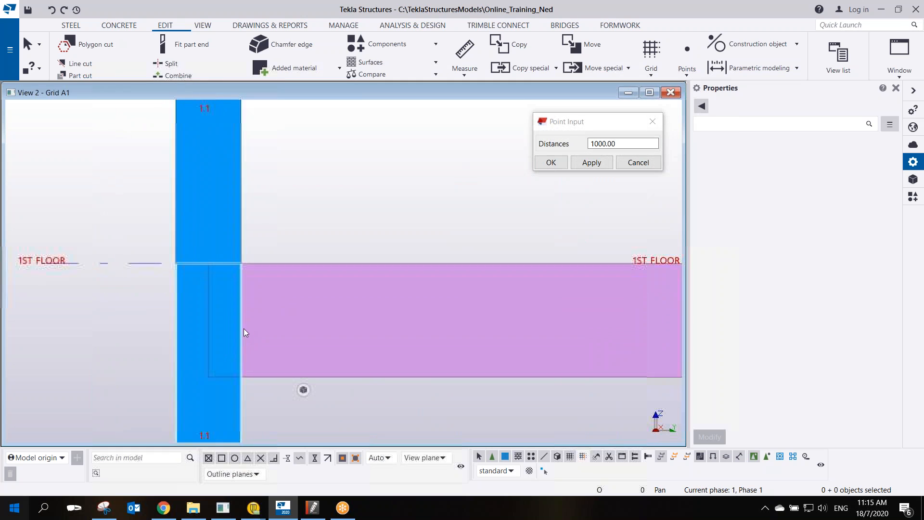
scroll(294, 259, "up", 3)
scroll(300, 296, "down", 3)
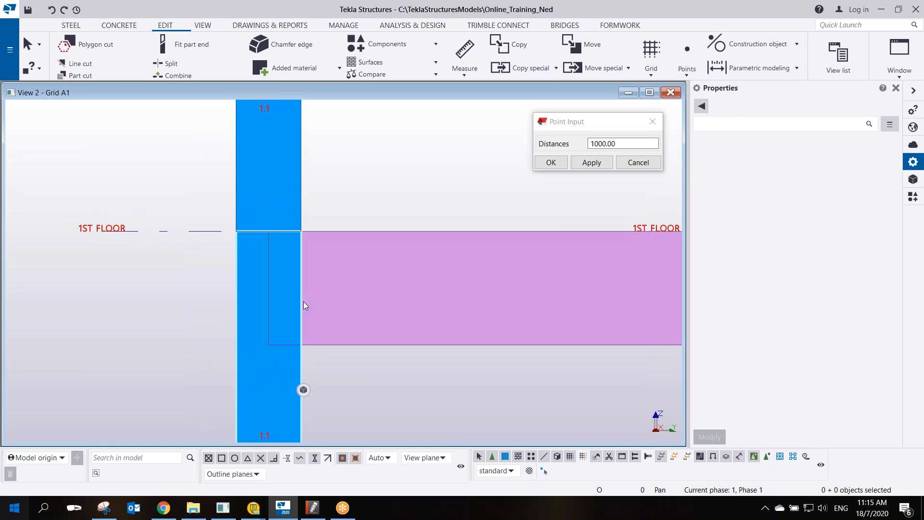
scroll(305, 279, "up", 2)
scroll(304, 285, "down", 4)
scroll(301, 292, "up", 3)
scroll(298, 303, "down", 3)
scroll(342, 291, "up", 2)
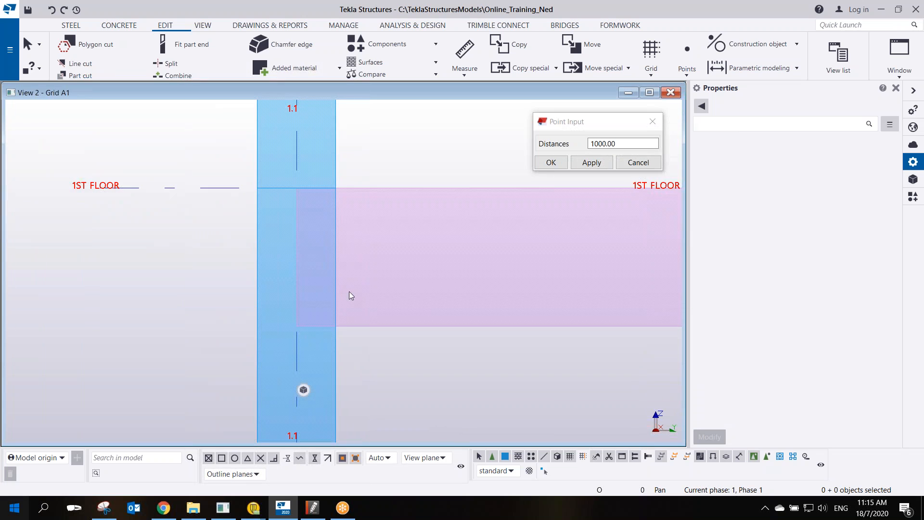
middle_click_drag(332, 289, 298, 279)
scroll(319, 272, "down", 2)
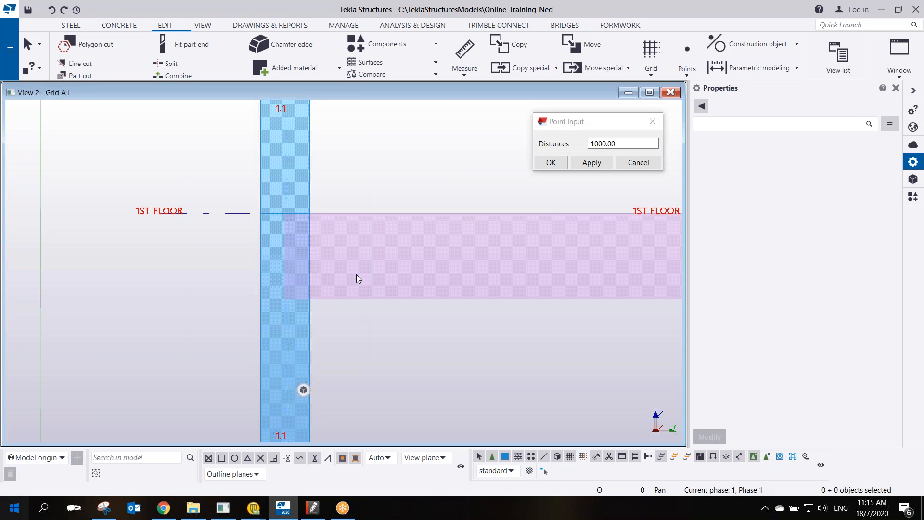
scroll(301, 216, "up", 3)
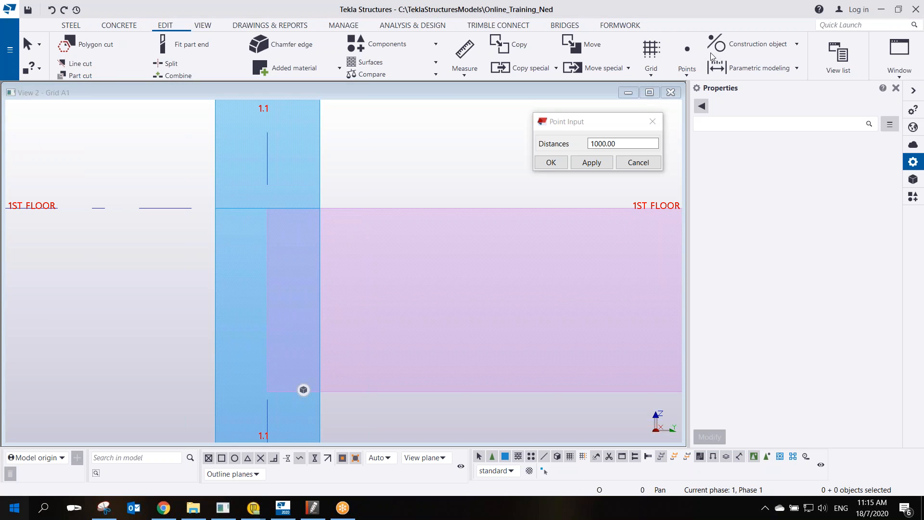
Create points parallel to the grid 1.1 column face at a distance of 20 mm, at the 1ST FLOOR beam's top and bottom.
left_click(687, 71)
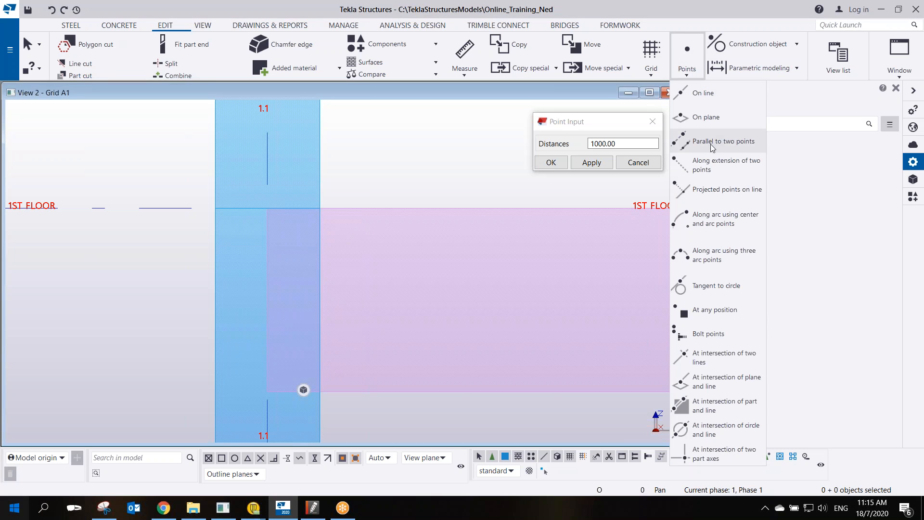
left_click(711, 142)
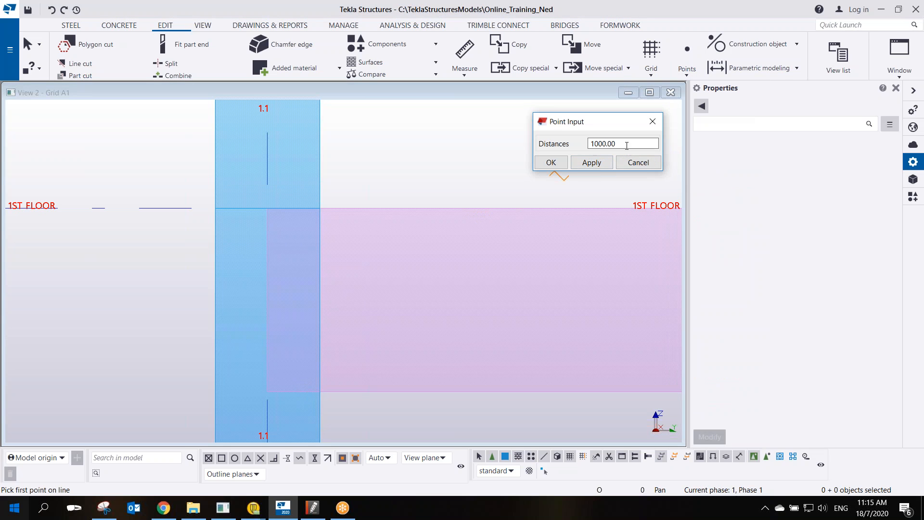
left_click_drag(629, 143, 557, 150)
type("20")
left_click(592, 162)
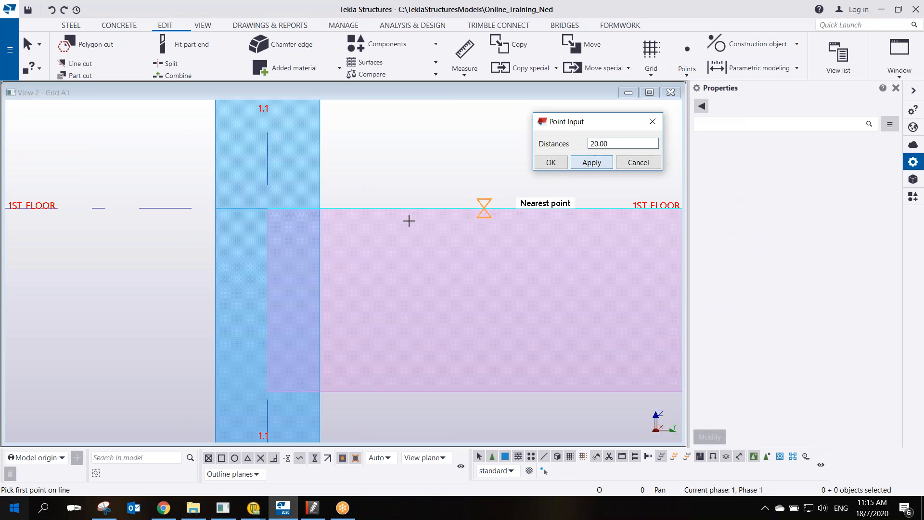
left_click(320, 210)
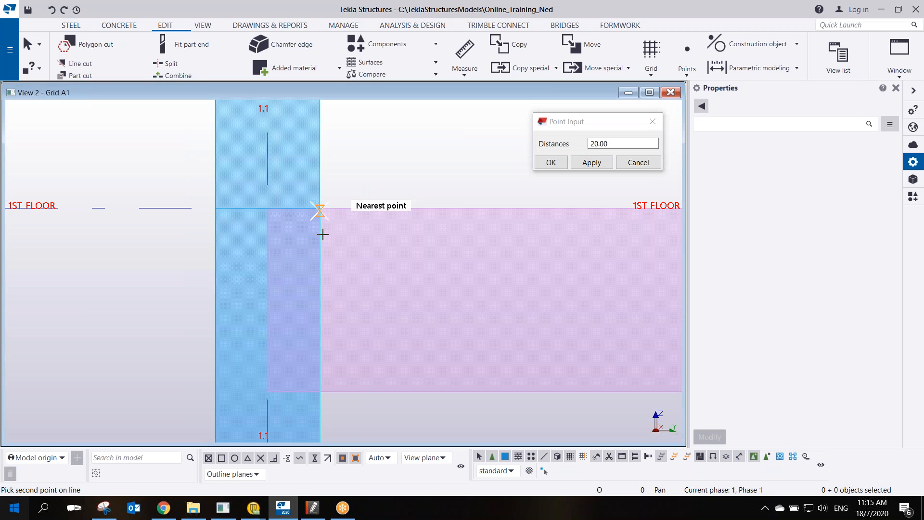
left_click(320, 392)
right_click(356, 281)
left_click(378, 292)
left_click(333, 236)
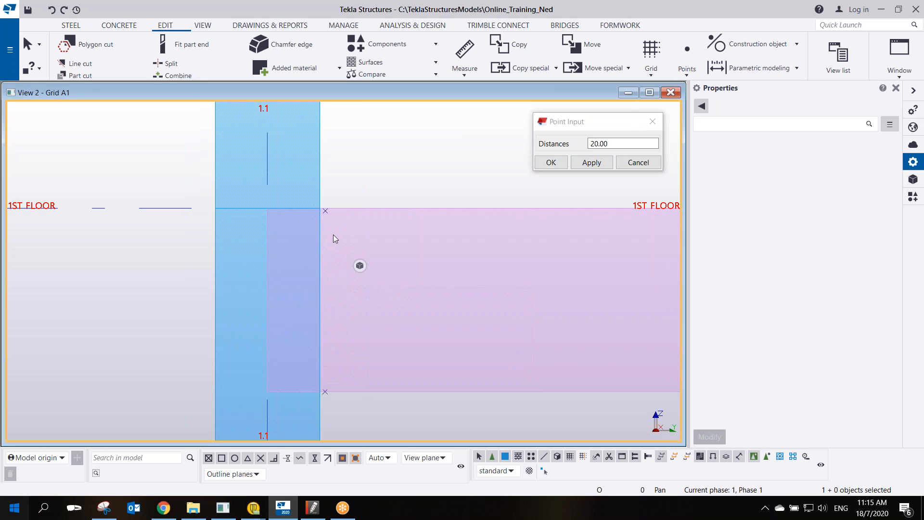
Fit the 1ST FLOOR beam's end to the line through the two offset points, and delete the fitting together with both points.
left_click(192, 46)
scroll(334, 186, "up", 2)
left_click(360, 230)
left_click(326, 231)
middle_click_drag(342, 279, 320, 165)
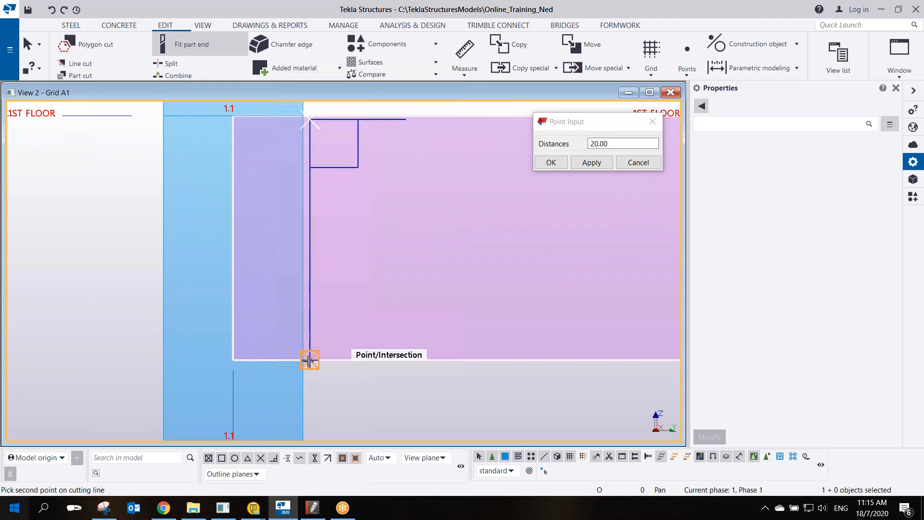
left_click(309, 359)
right_click(367, 268)
left_click(386, 274)
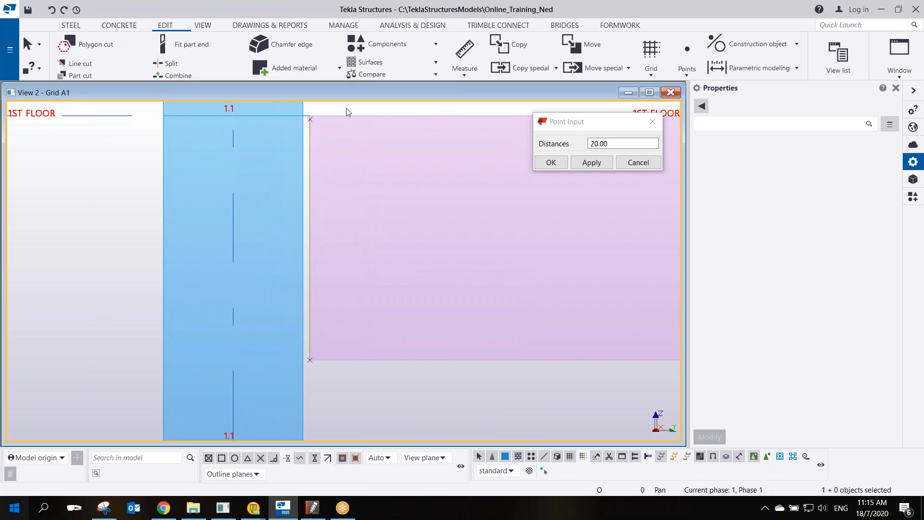
left_click_drag(301, 111, 343, 393)
key("Delete")
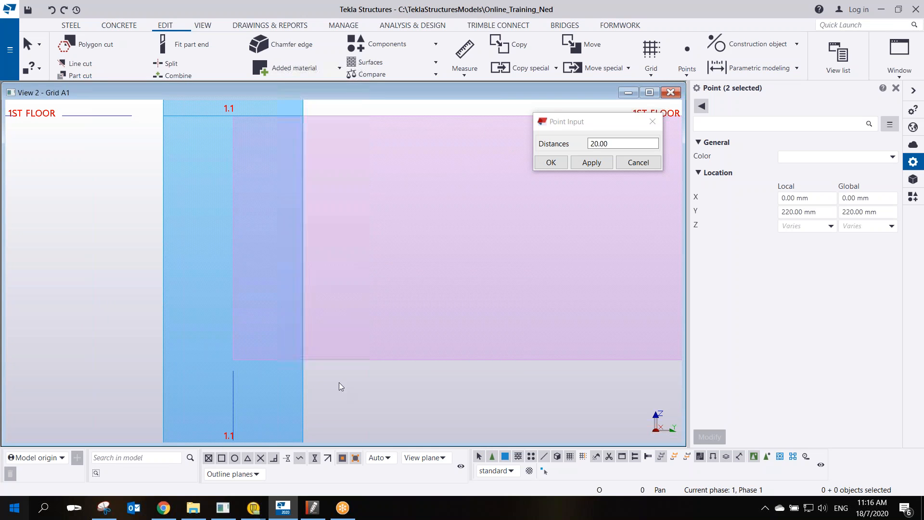
Fit the 1ST FLOOR beam's end along a vertical line 20 mm from the grid 1.1 column face, using a numeric snap distance.
left_click(188, 48)
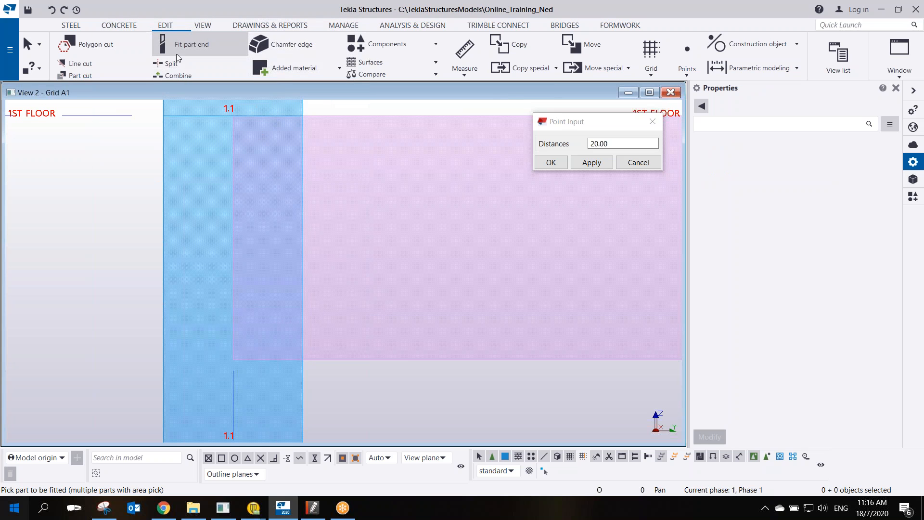
left_click(328, 116)
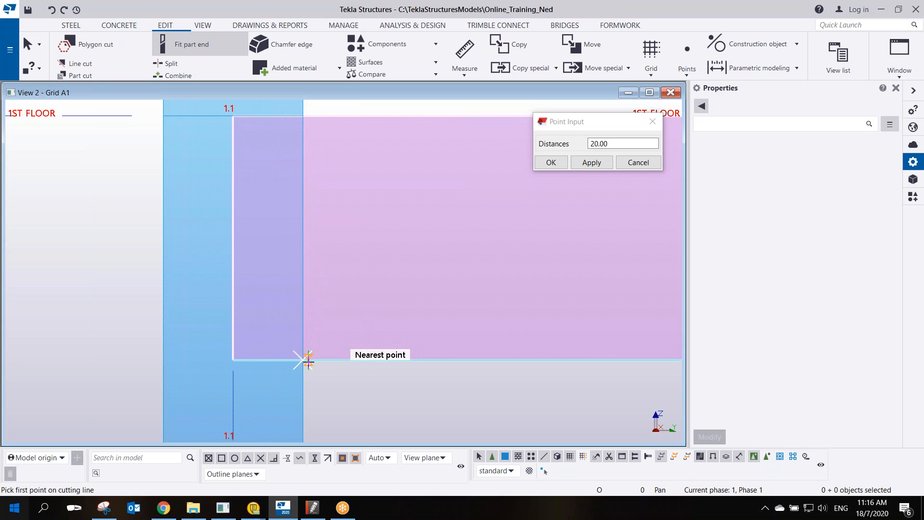
scroll(304, 358, "up", 5)
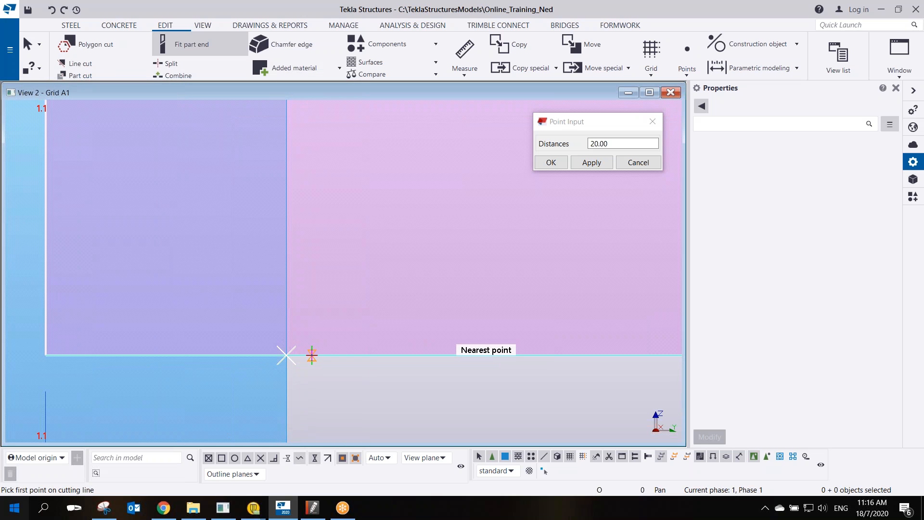
type("20")
key("Return")
left_click(310, 172)
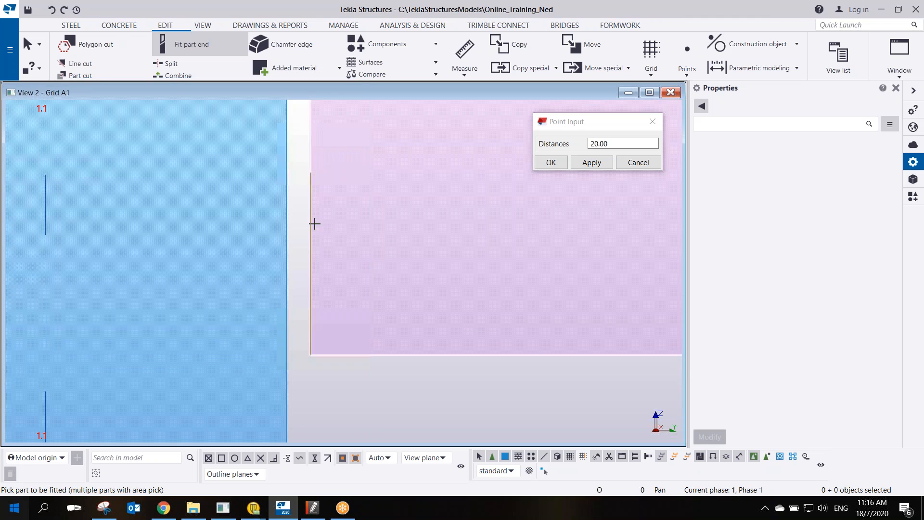
scroll(313, 222, "down", 5)
right_click(361, 185)
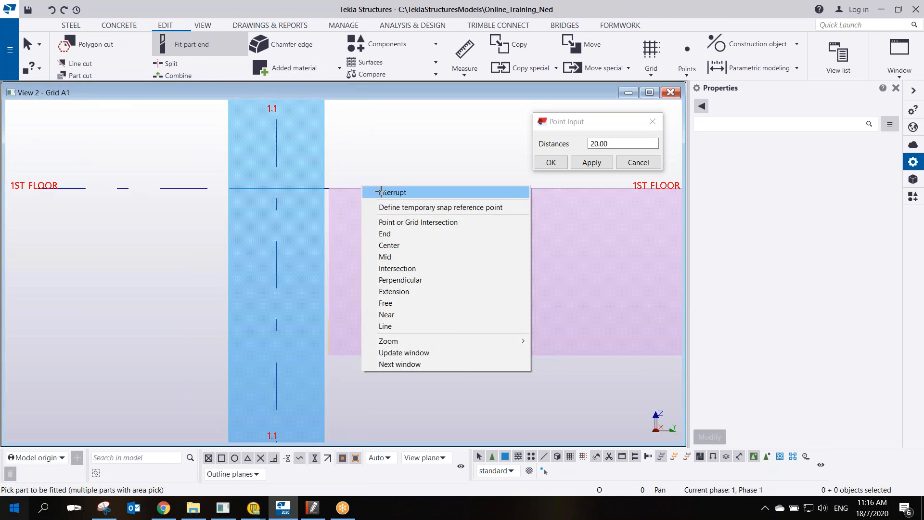
left_click(379, 192)
left_click(372, 213)
Examine the gap between the fitted 1ST FLOOR beam end and the column face at grid 1.1.
scroll(372, 213, "up", 2)
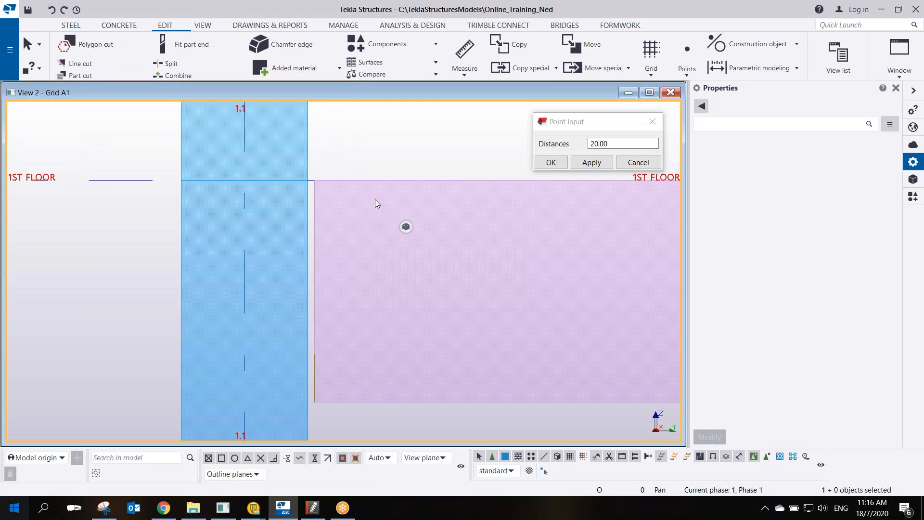
scroll(374, 243, "down", 2)
middle_click_drag(346, 357, 301, 281)
scroll(301, 279, "up", 4)
scroll(294, 275, "up", 1)
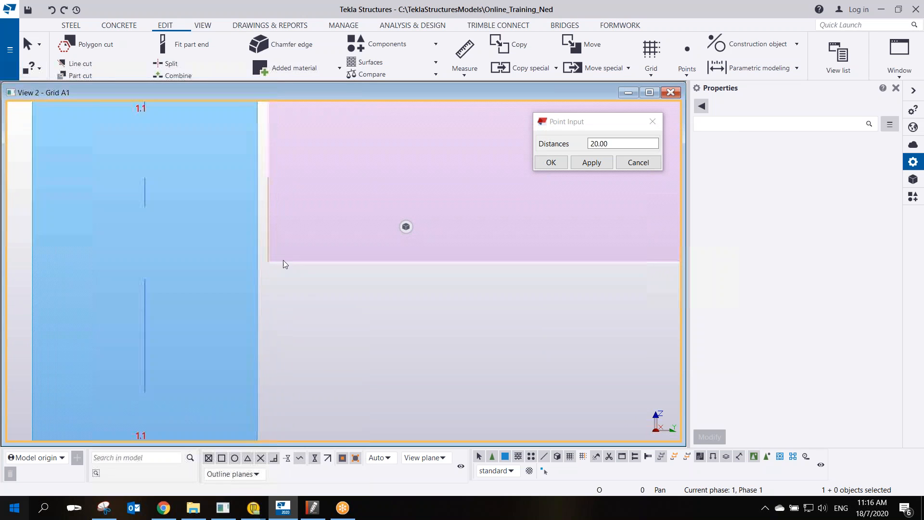
scroll(277, 269, "up", 6)
scroll(284, 273, "down", 4)
scroll(276, 270, "up", 5)
scroll(273, 267, "down", 2)
scroll(276, 263, "up", 3)
scroll(262, 265, "down", 3)
scroll(272, 268, "down", 4)
scroll(274, 269, "up", 1)
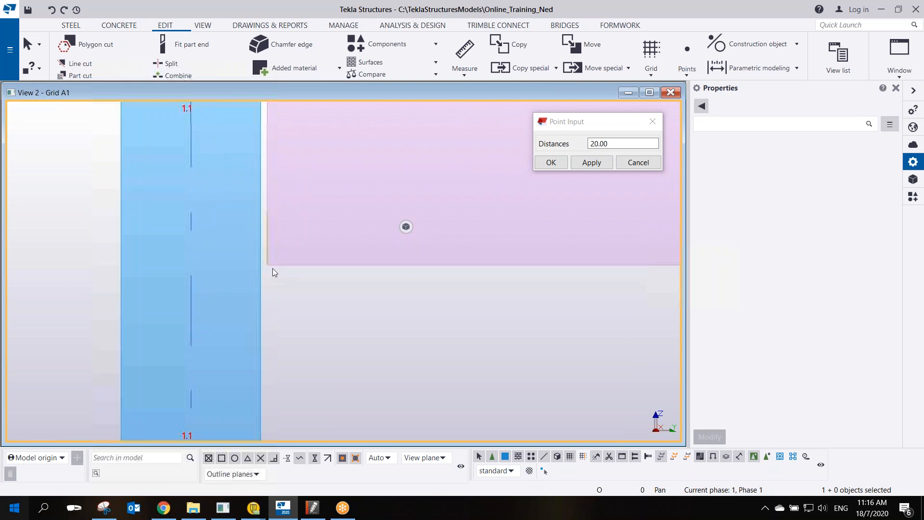
scroll(276, 273, "up", 3)
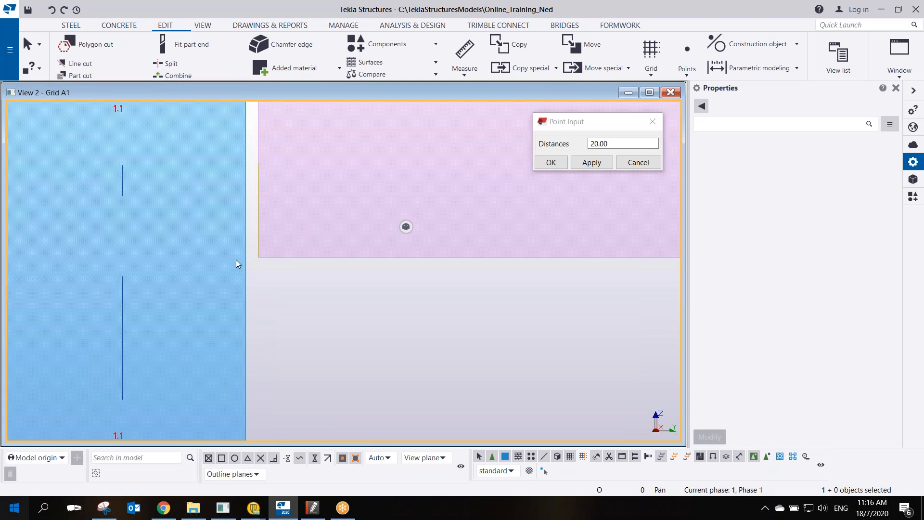
scroll(264, 269, "down", 2)
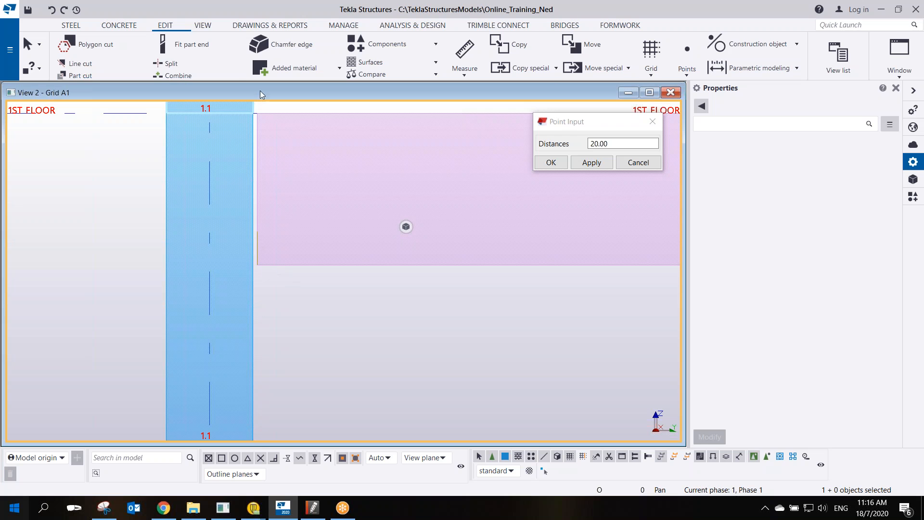
left_click(125, 25)
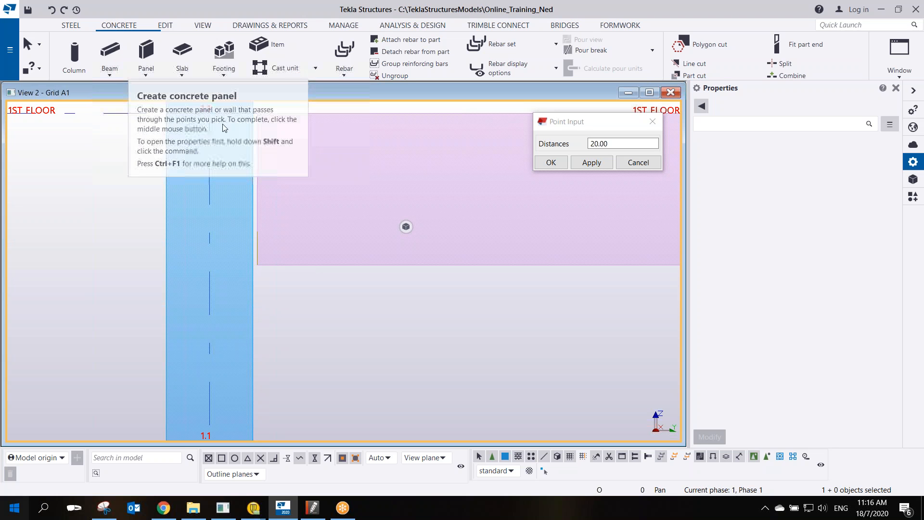
middle_click_drag(293, 297, 203, 220, "ctrl")
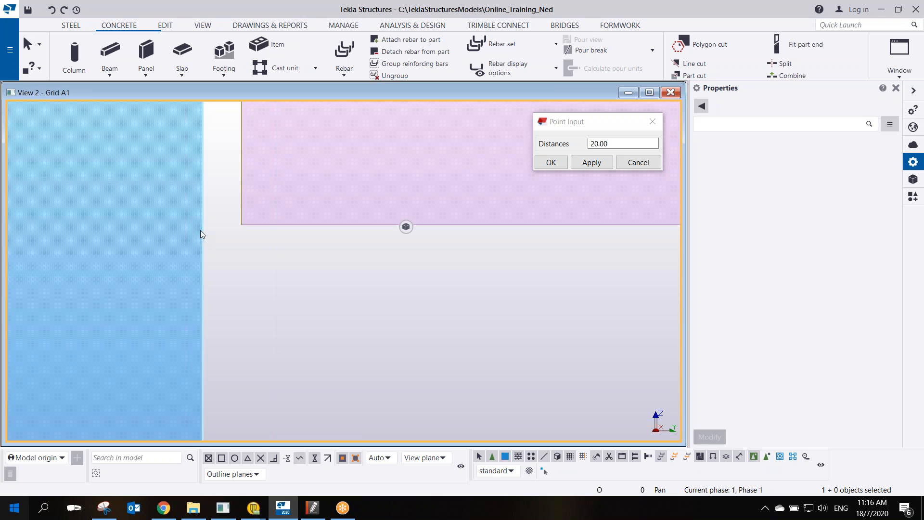
scroll(247, 230, "down", 4)
scroll(244, 212, "up", 2)
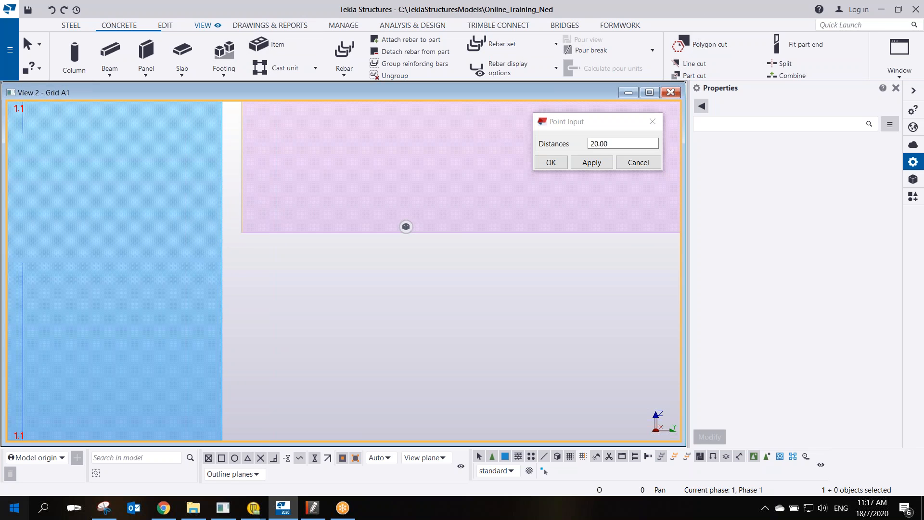
Create a projected point on the grid 1.1 column face line from the 1ST FLOOR beam's lower end corner.
left_click(165, 25)
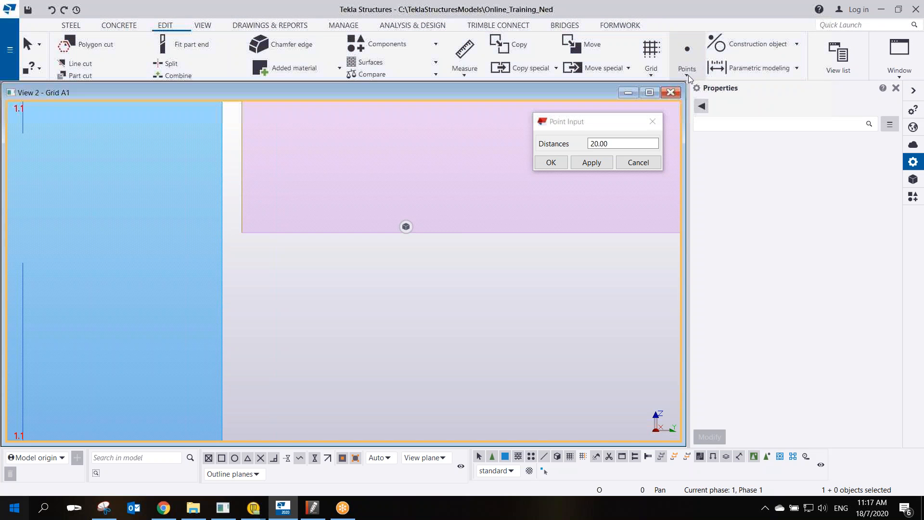
left_click(688, 76)
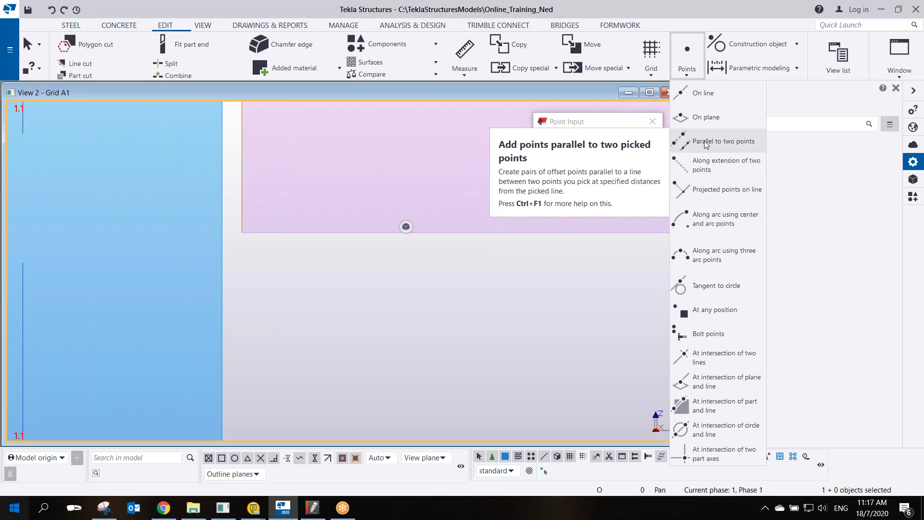
left_click(705, 194)
left_click(220, 183)
left_click(221, 283)
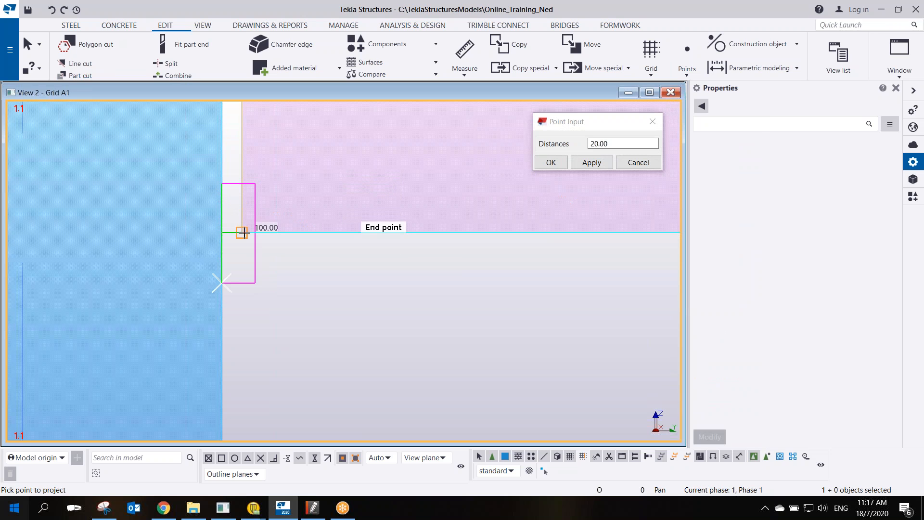
right_click(232, 221)
left_click(255, 226)
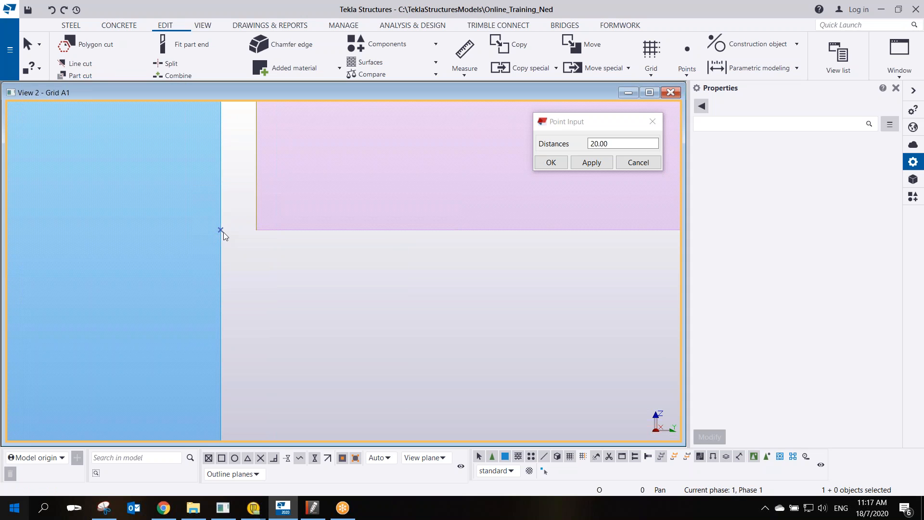
Delete the projected point on the grid 1.1 column face.
left_click(687, 60)
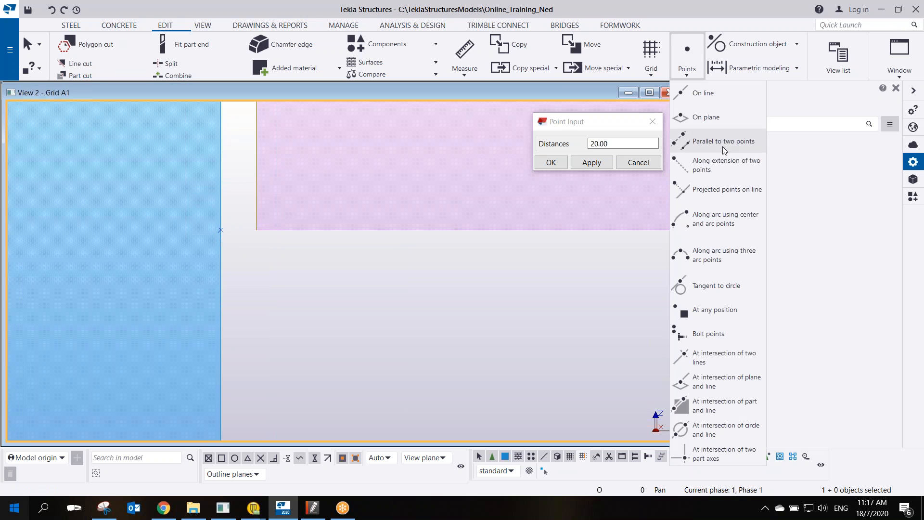
left_click(715, 189)
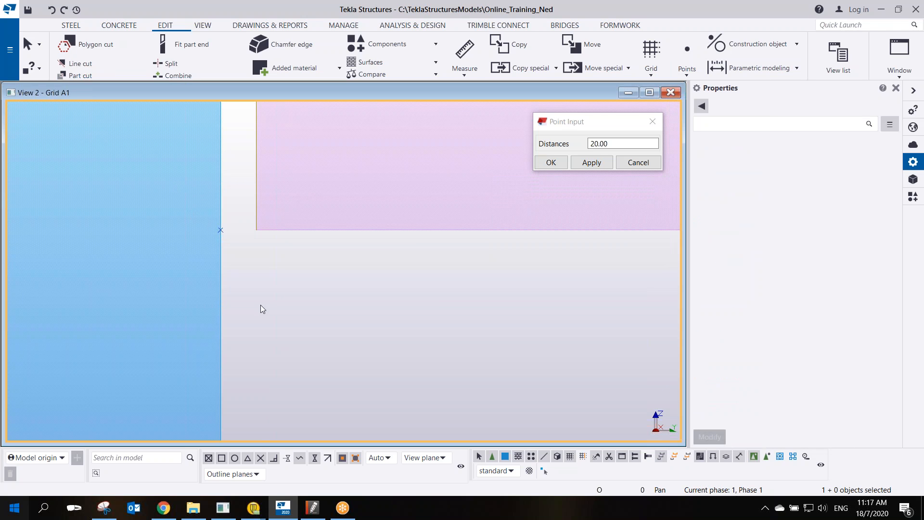
left_click_drag(195, 212, 261, 259)
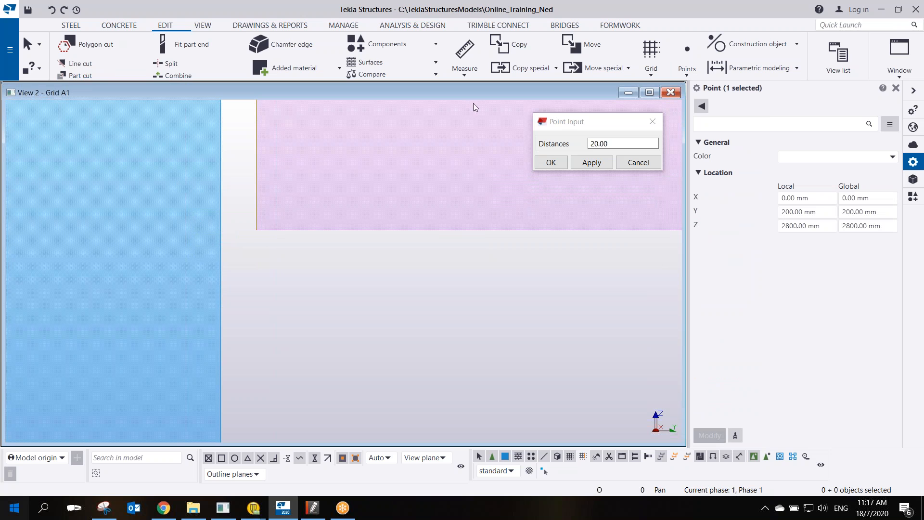
Project the 1ST FLOOR beam's lower end corner again onto a line picked along the grid 1.1 column face.
left_click(688, 71)
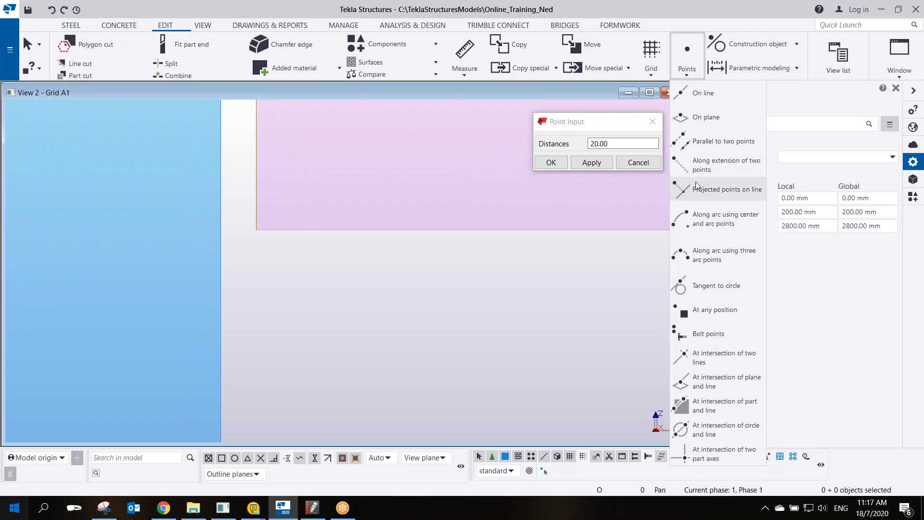
left_click(712, 189)
left_click(221, 141)
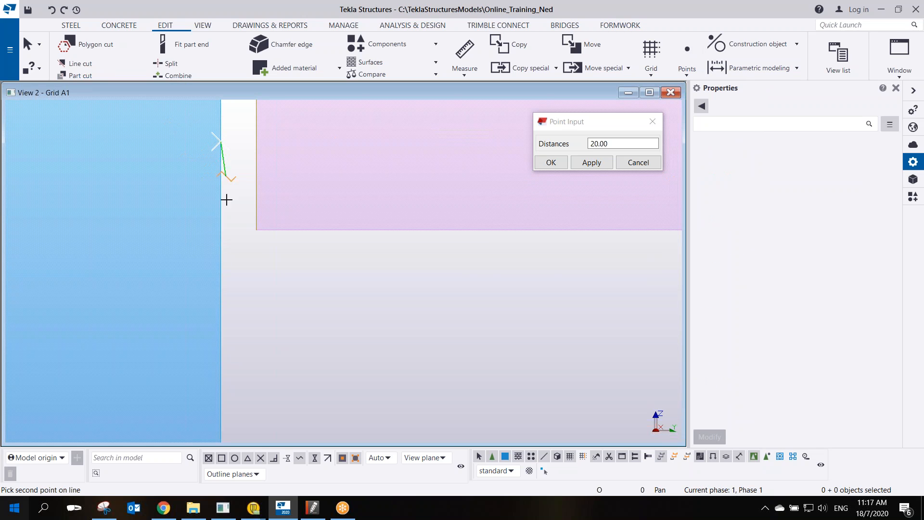
left_click(216, 295)
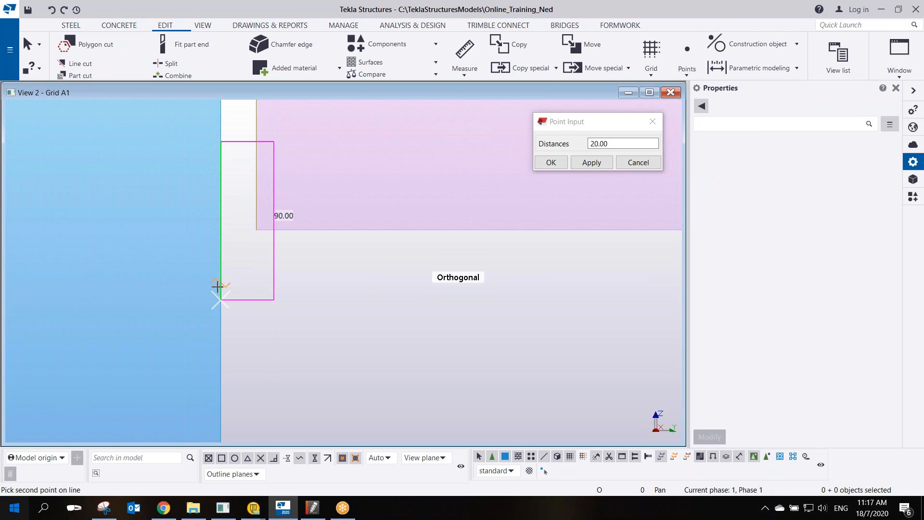
left_click(258, 229)
right_click(242, 208)
left_click(259, 213)
scroll(230, 230, "down", 3)
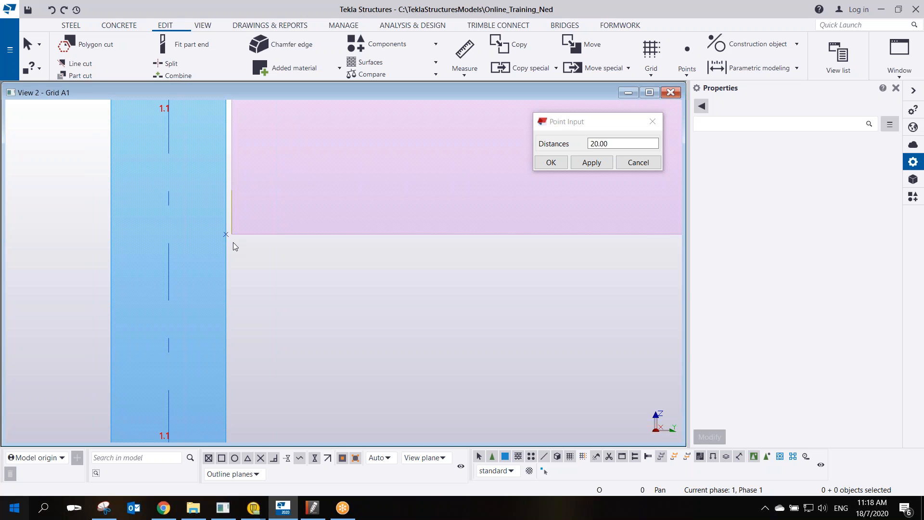
scroll(303, 243, "down", 2)
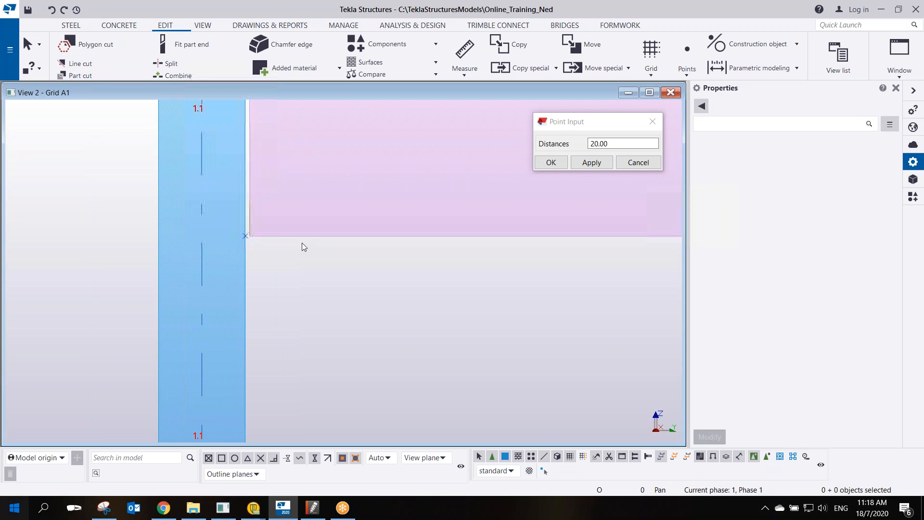
scroll(318, 212, "down", 2)
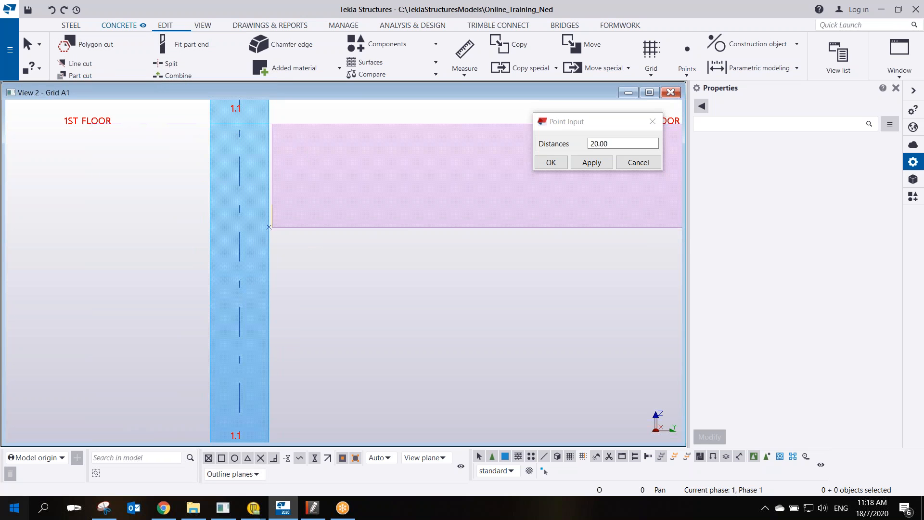